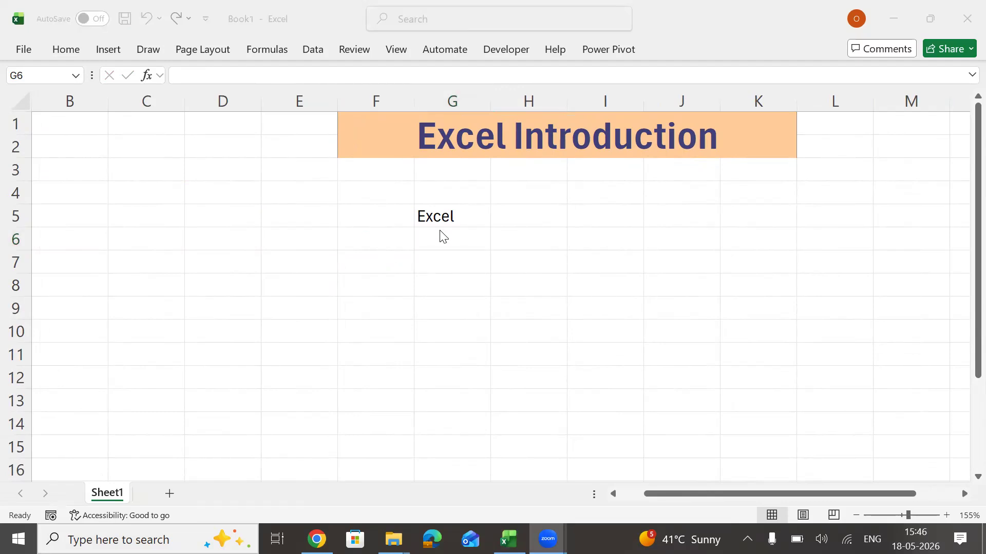
In cell H5, beside the Excel label, start the description "Excel is a spreadsheet which is used to manipulate data,".
{"action": "left_click", "coordinate": [451, 217]}
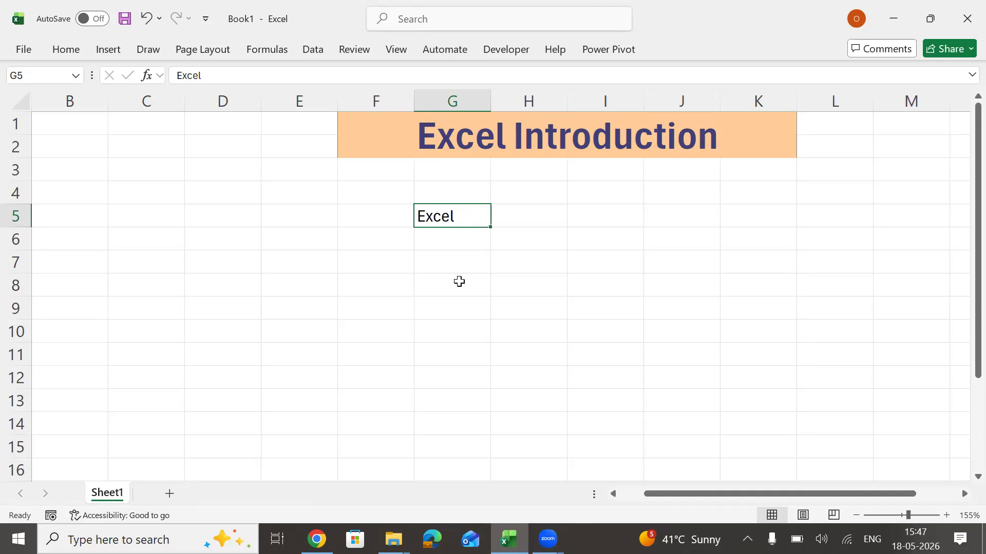
{"action": "key", "text": "Down"}
{"action": "key", "text": "Up"}
{"action": "key", "text": "Right"}
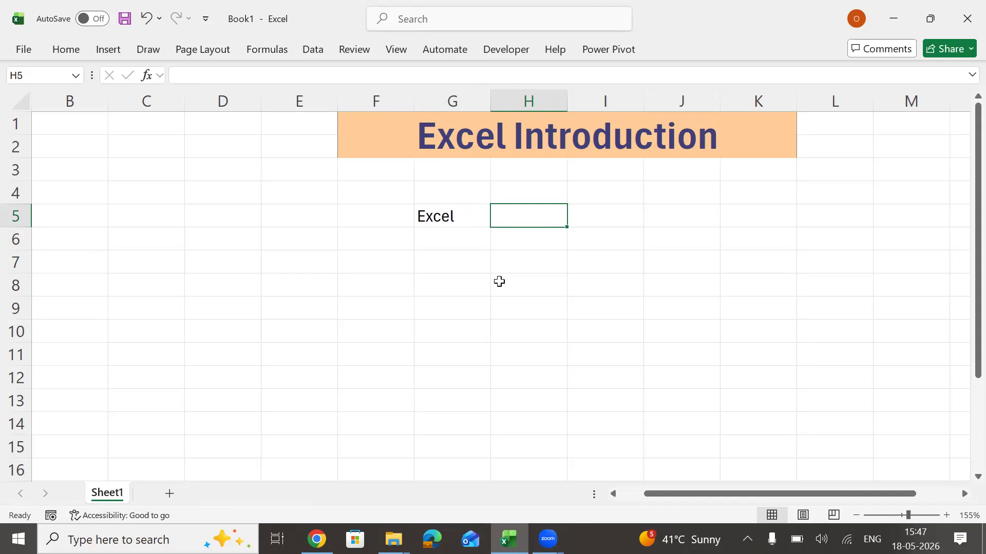
{"action": "type", "text": "Excel is a spr"}
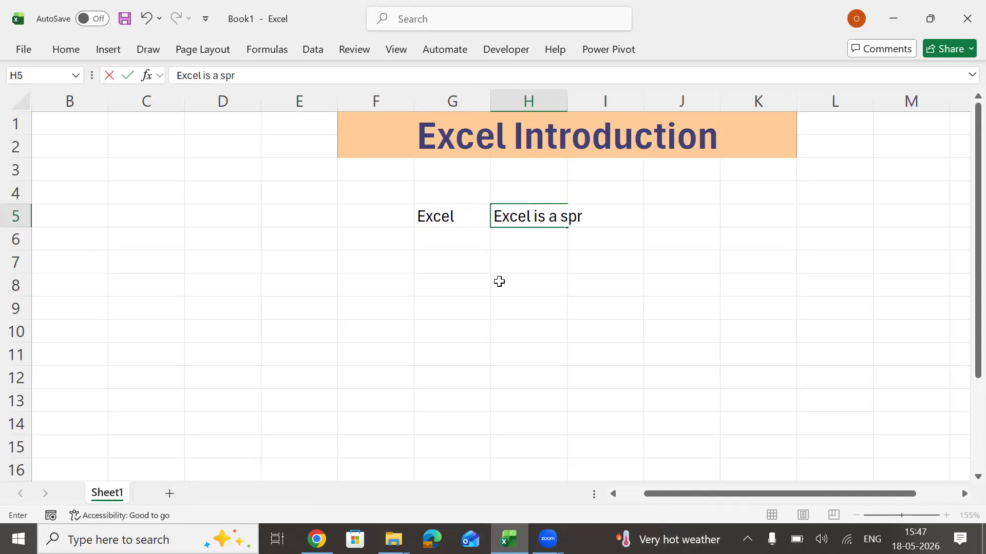
{"action": "type", "text": "eadsheet which is used to manipula"}
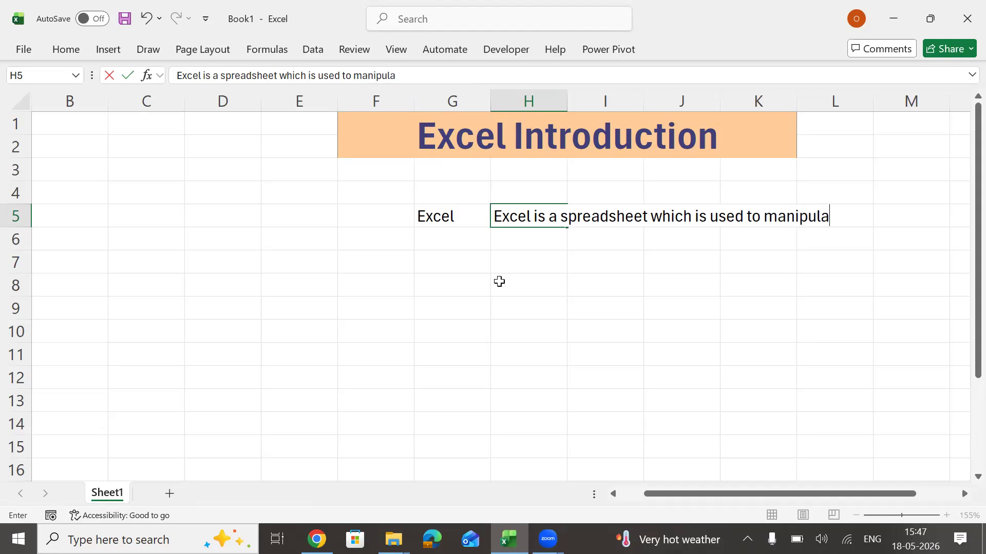
{"action": "type", "text": "te data,"}
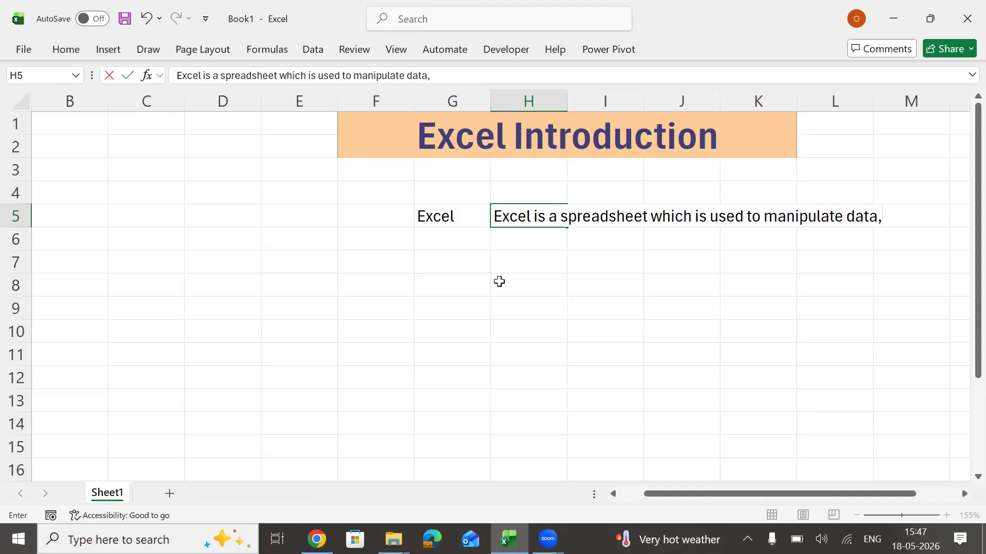
{"action": "type", "text": " Data Cleaing"}
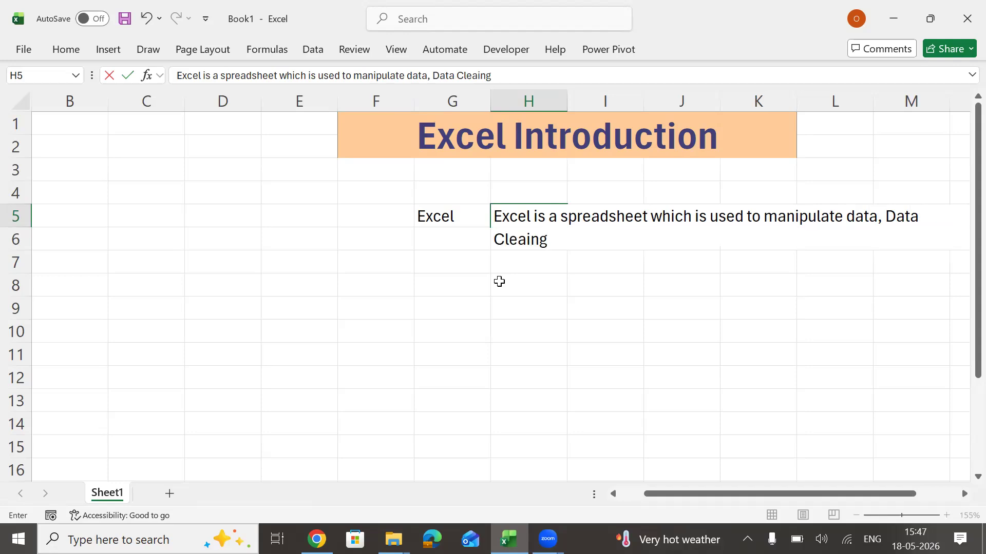
Continue the description in H5 with "Data Cleaning, Data formatting, Data Sorting".
{"action": "key", "text": "BackSpace"}
{"action": "key", "text": "BackSpace"}
{"action": "key", "text": "BackSpace"}
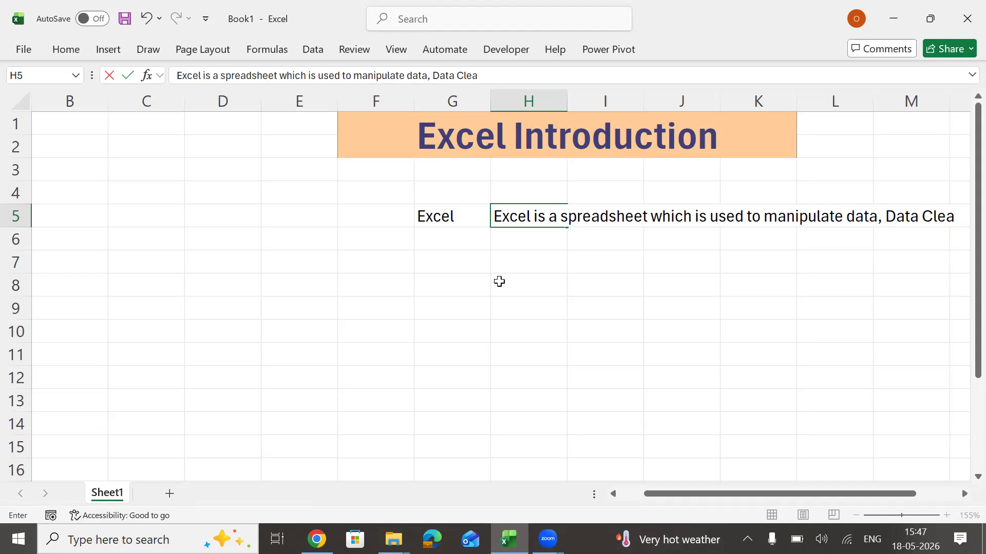
{"action": "type", "text": "ning, Data "}
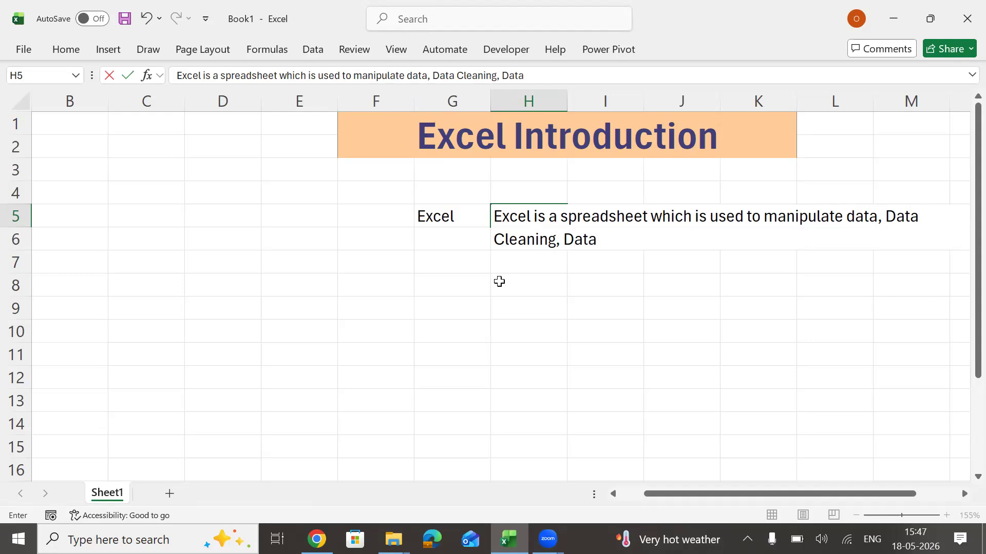
{"action": "type", "text": "formatting"}
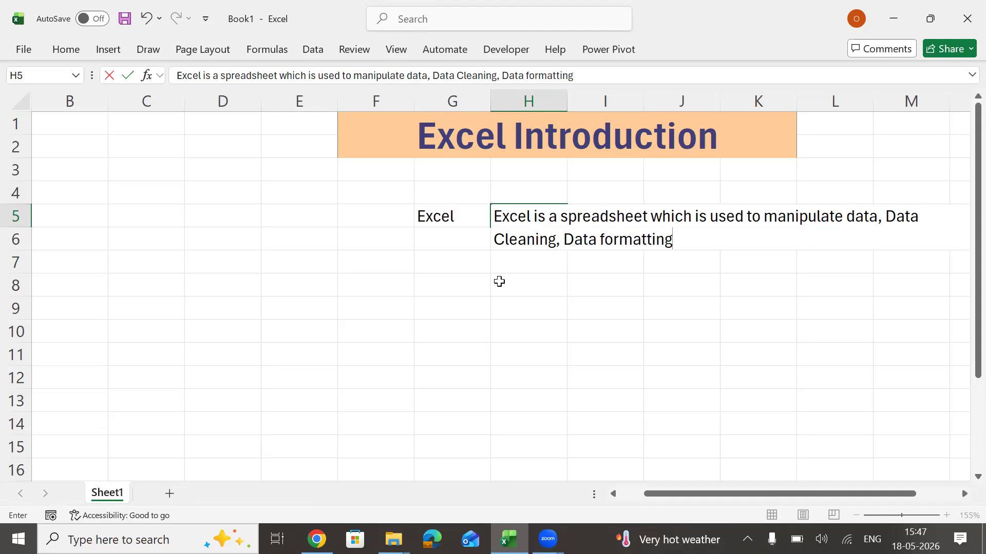
{"action": "type", "text": ", Data Sorting"}
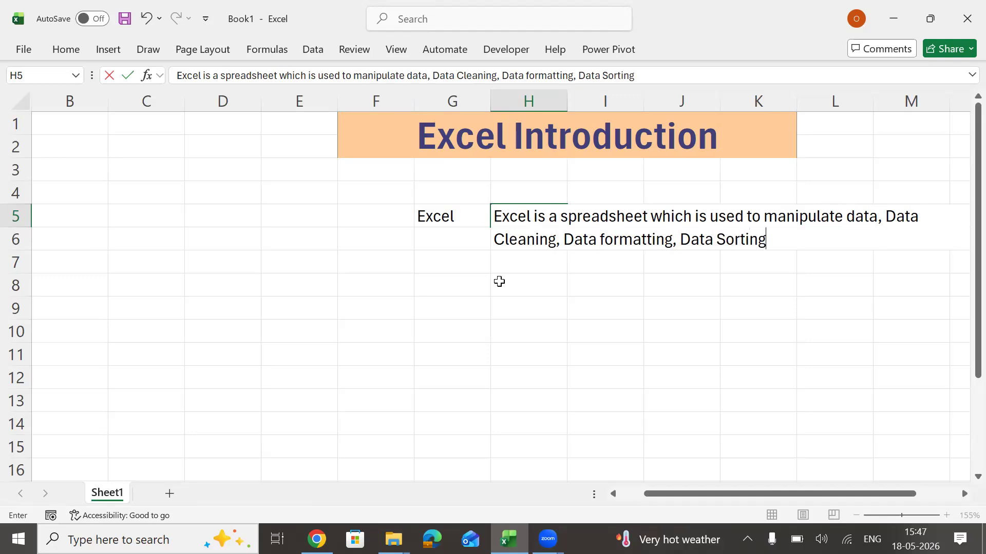
{"action": "type", "text": ","}
{"action": "type", "text": " Data"}
{"action": "type", "text": " Analy"}
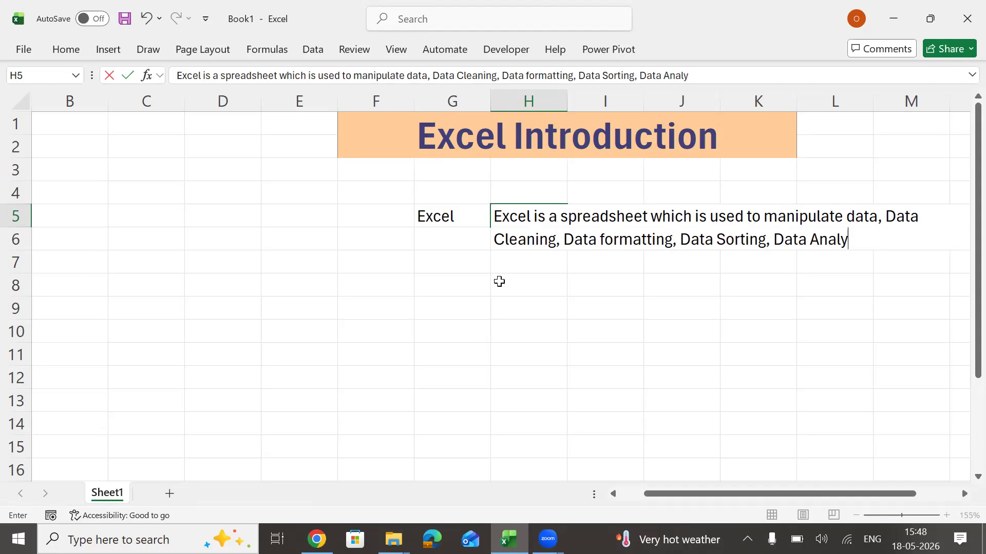
{"action": "type", "text": "sis, data Visu"}
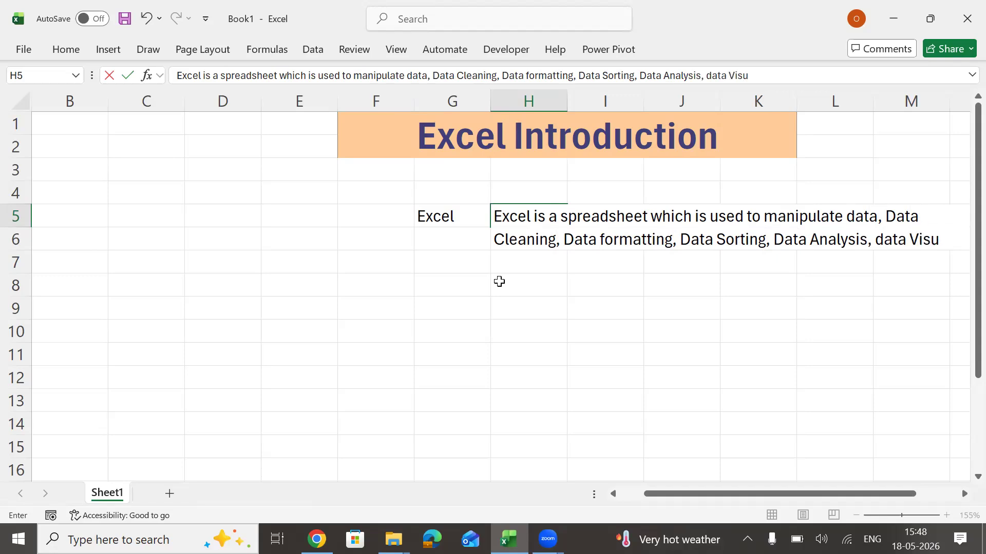
{"action": "type", "text": "aliza"}
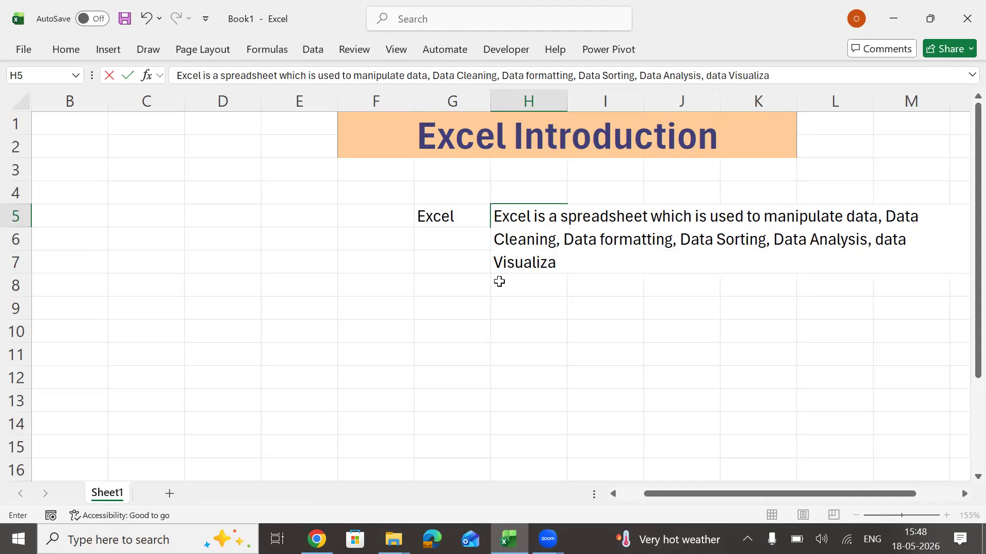
{"action": "type", "text": "tion and"}
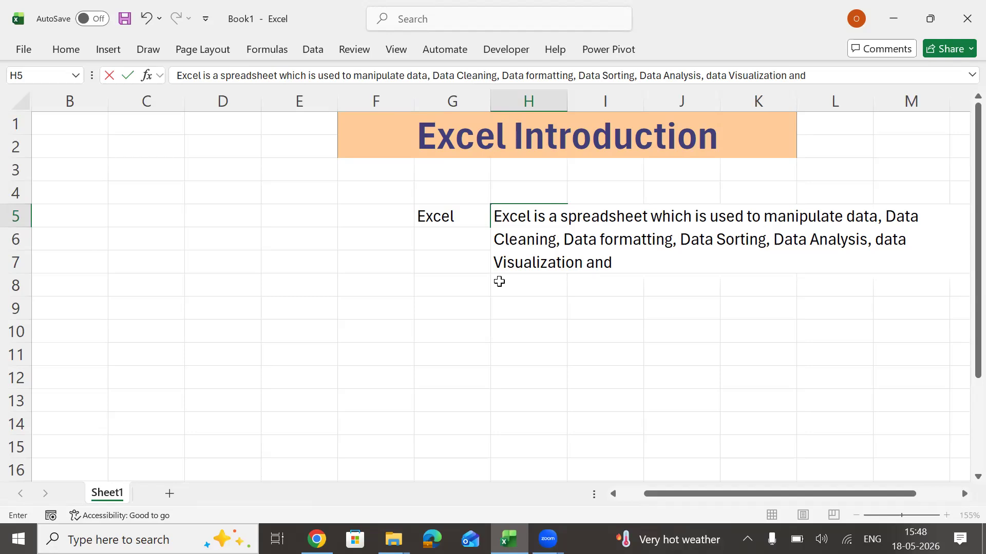
{"action": "type", "text": " Data Extracti"}
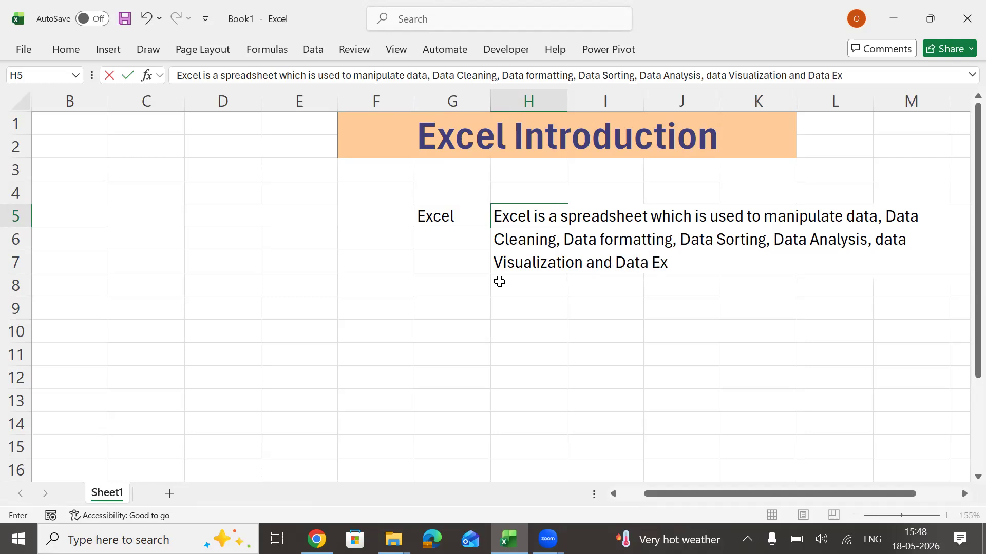
{"action": "type", "text": "on"}
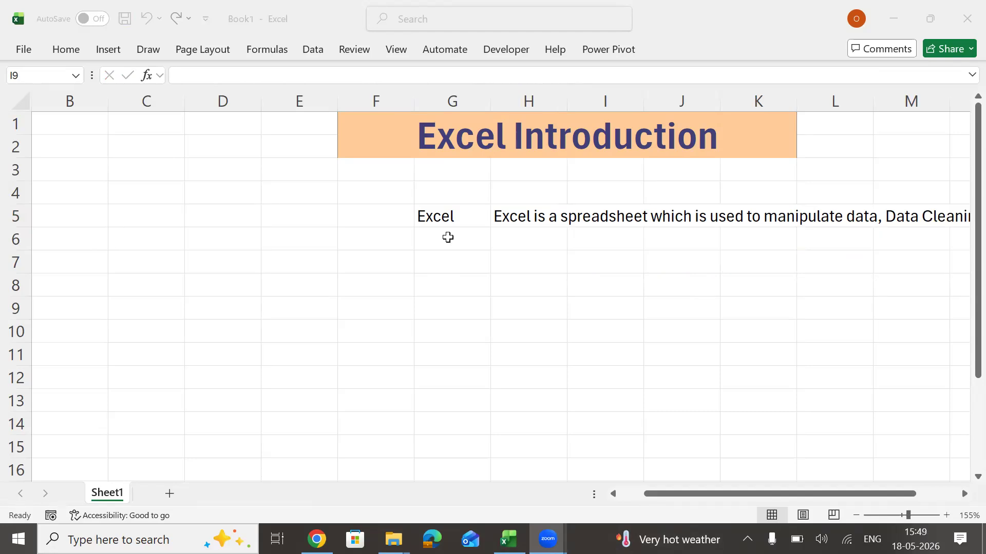
Enter the list heading "MS Office" in cell D4.
{"action": "left_click", "coordinate": [436, 234]}
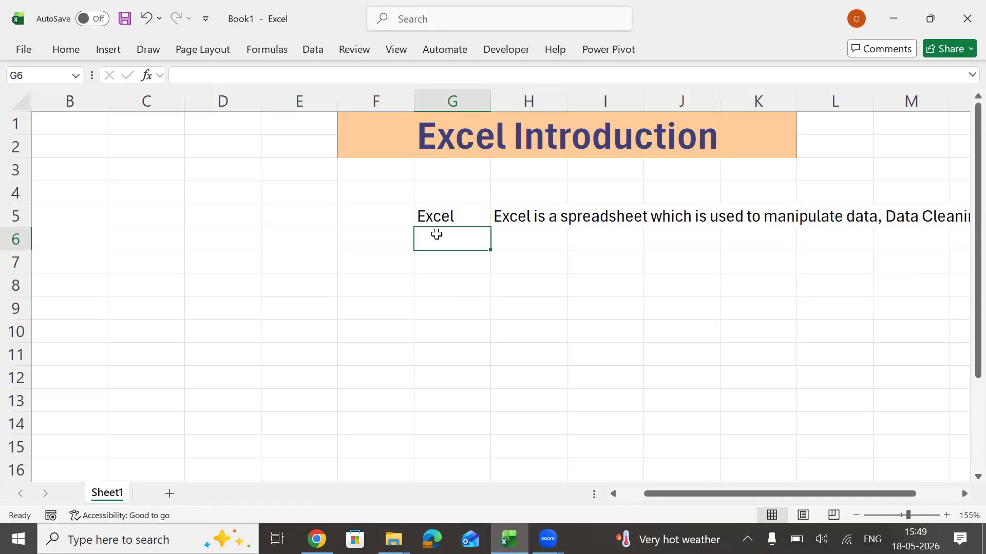
{"action": "key", "text": "Left"}
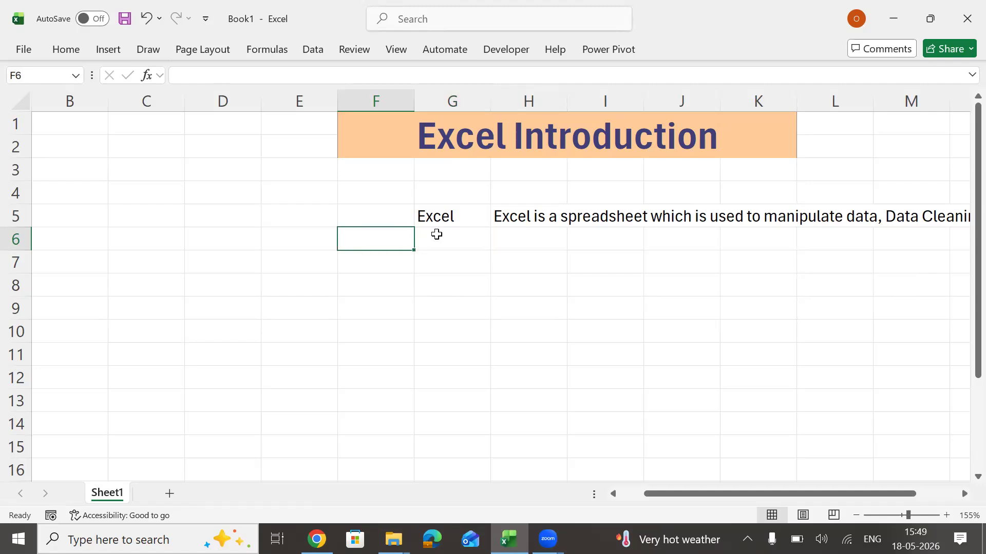
{"action": "key", "text": "Left"}
{"action": "key", "text": "Down"}
{"action": "key", "text": "Up"}
{"action": "key", "text": "Up"}
{"action": "key", "text": "Left"}
{"action": "key", "text": "Up"}
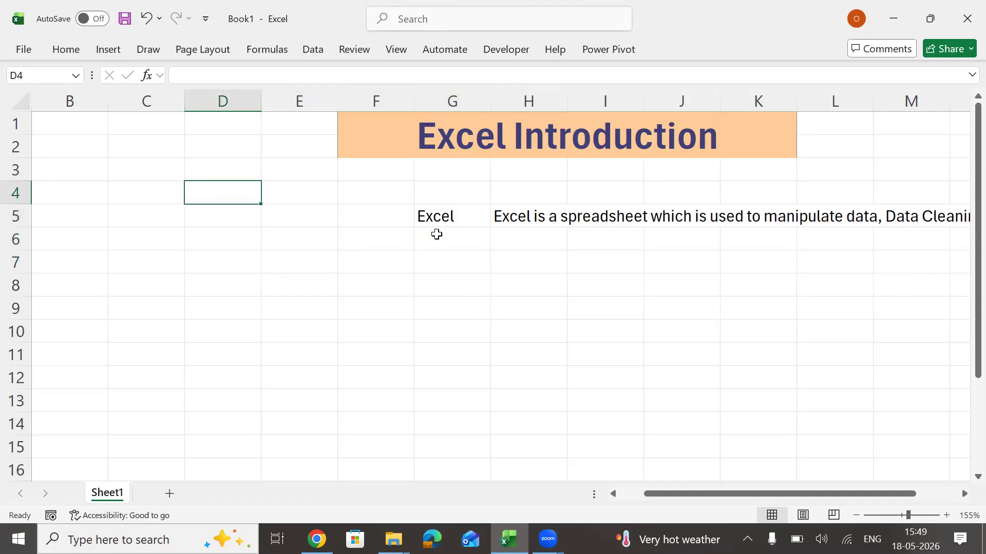
{"action": "type", "text": "MS Office"}
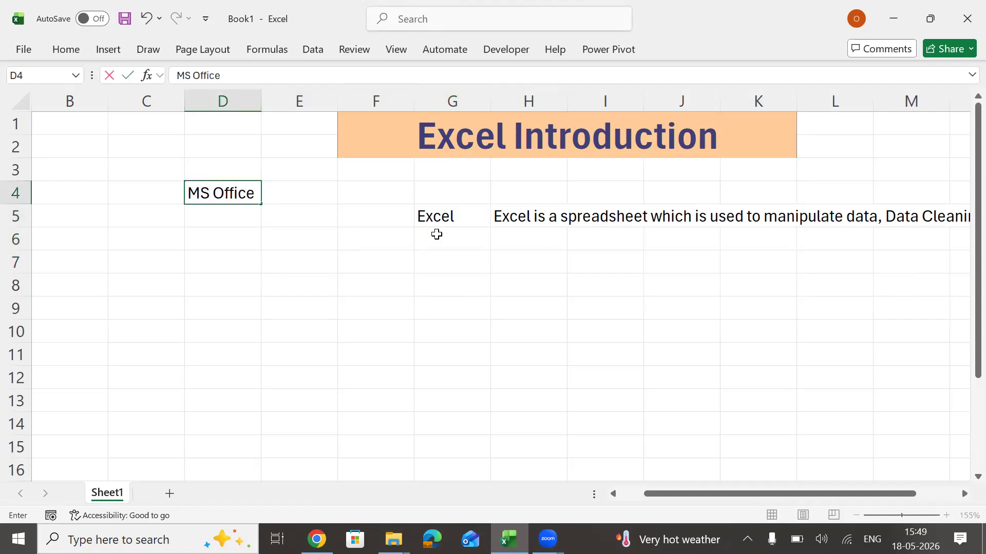
{"action": "key", "text": "Return"}
{"action": "key", "text": "Up"}
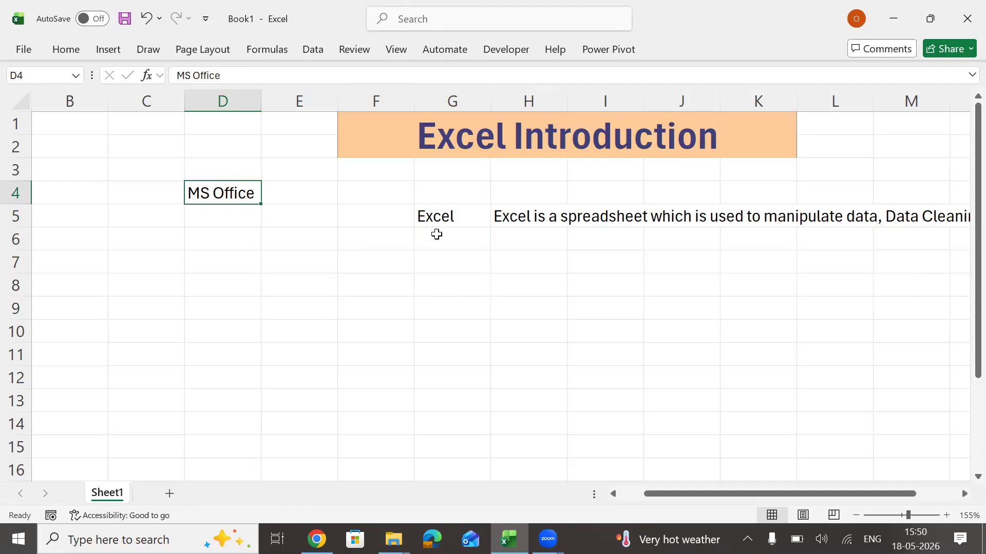
List "Word" in D5 and "Excel" in D6 under the MS Office heading.
{"action": "key", "text": "Down"}
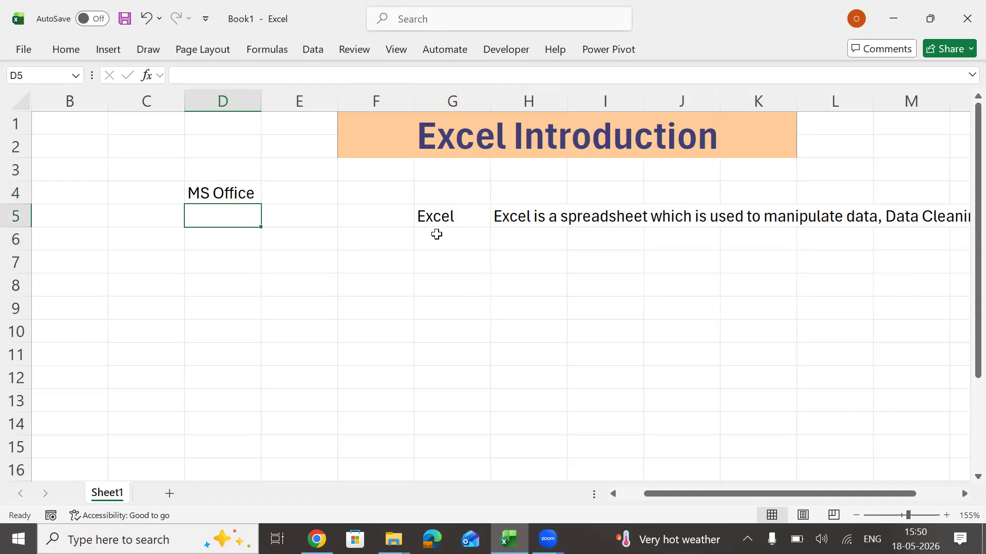
{"action": "type", "text": "Word"}
{"action": "key", "text": "Return"}
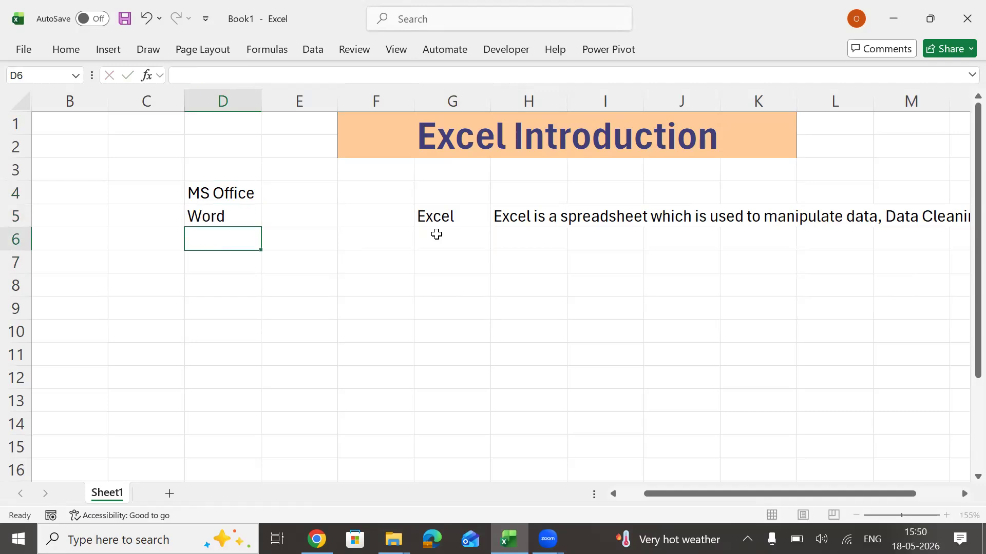
{"action": "type", "text": "WExcel"}
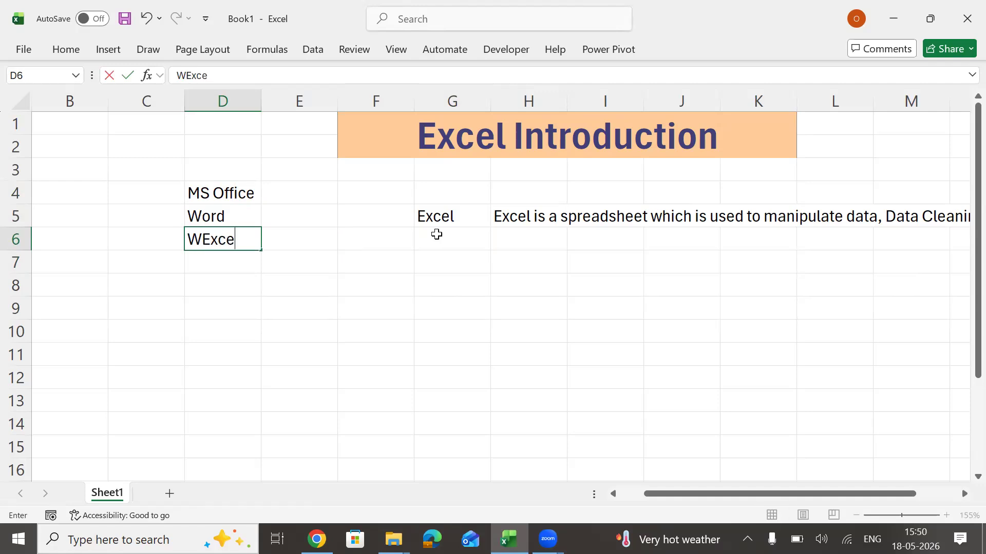
{"action": "key", "text": "BackSpace"}
{"action": "key", "text": "BackSpace"}
{"action": "key", "text": "BackSpace"}
{"action": "key", "text": "BackSpace"}
{"action": "key", "text": "BackSpace"}
{"action": "key", "text": "BackSpace"}
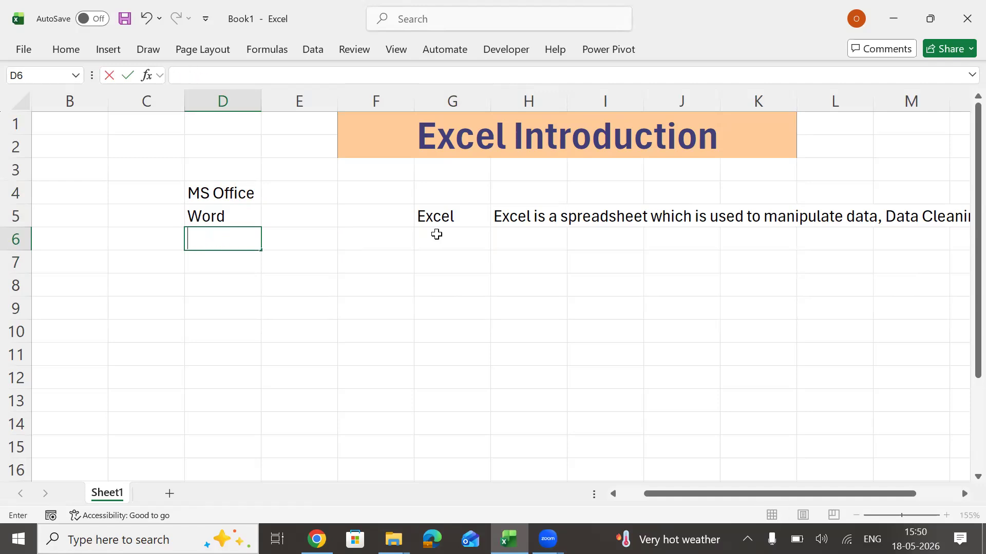
{"action": "type", "text": "Excel"}
{"action": "key", "text": "Return"}
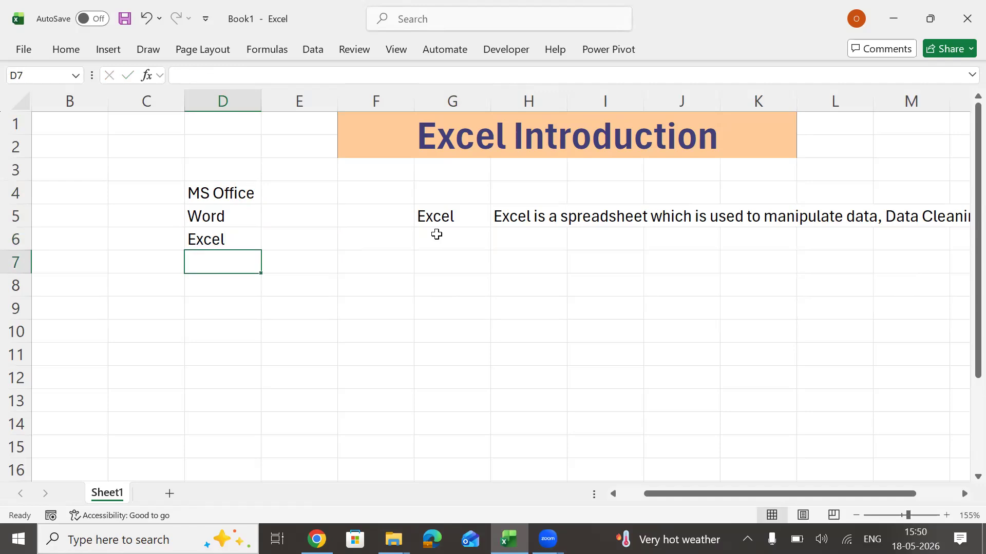
Enter "Power Point" in D7 with a single space between the two words.
{"action": "type", "text": "Power  Point"}
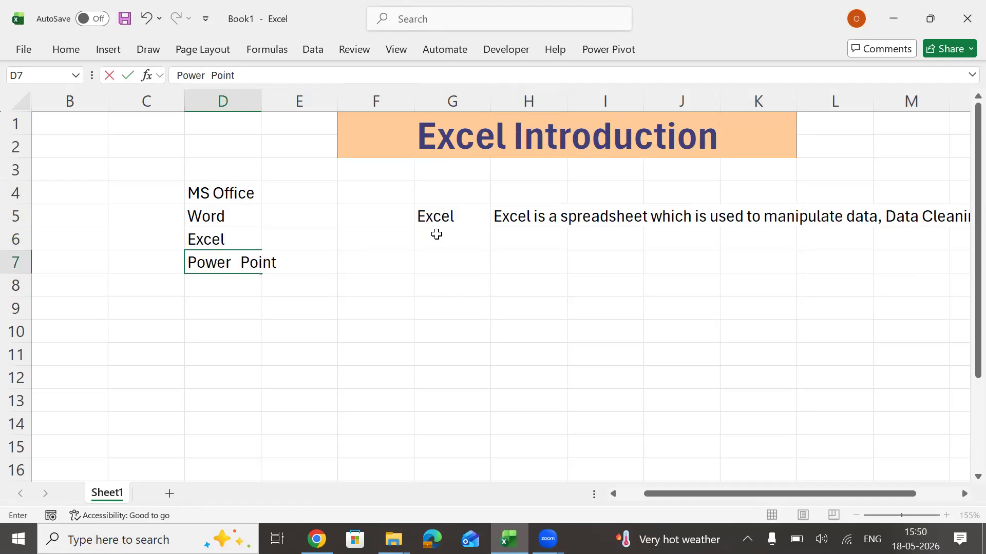
{"action": "key", "text": "Return"}
{"action": "key", "text": "Up"}
{"action": "key", "text": "F2"}
{"action": "key", "text": "BackSpace"}
{"action": "key", "text": "Return"}
{"action": "key", "text": "Up"}
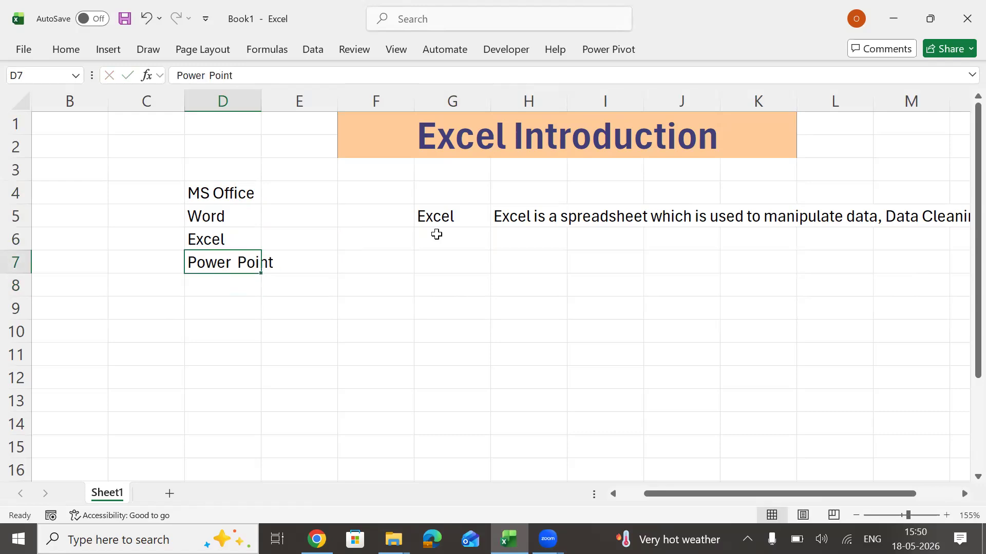
{"action": "key", "text": "F2"}
{"action": "key", "text": "BackSpace"}
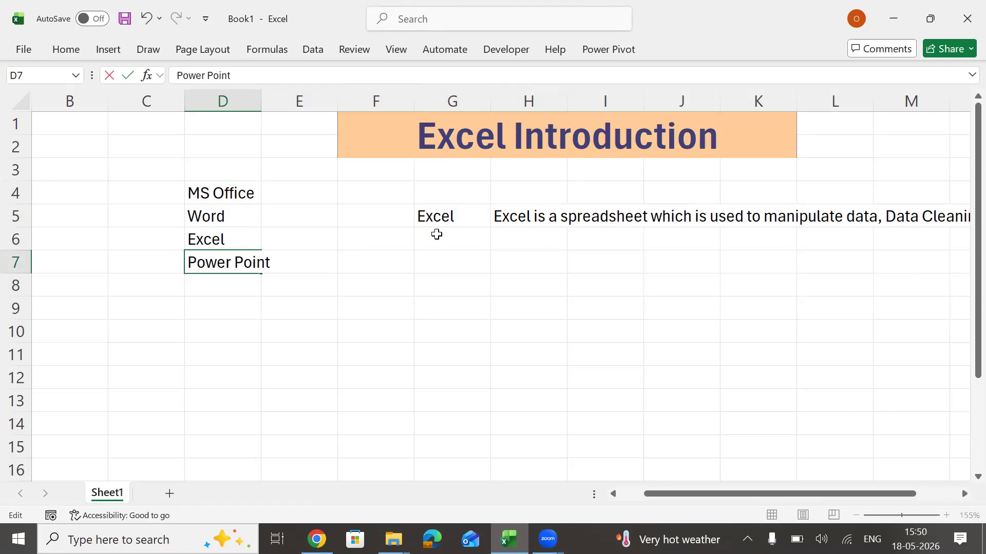
{"action": "key", "text": "Return"}
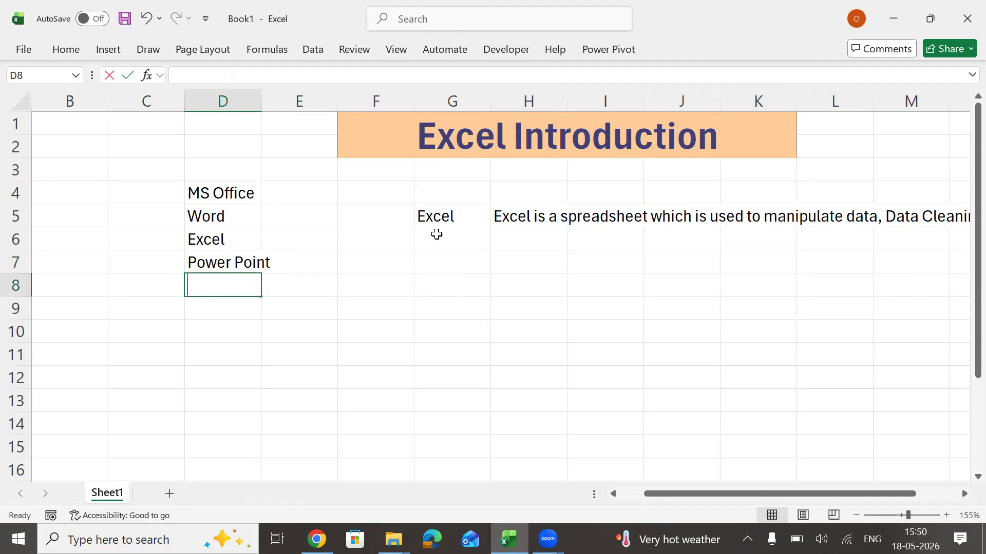
Complete the MS Office list in D8 to D11 with "Access", "Outlook", "Visio" and "Project".
{"action": "type", "text": "Access"}
{"action": "key", "text": "Return"}
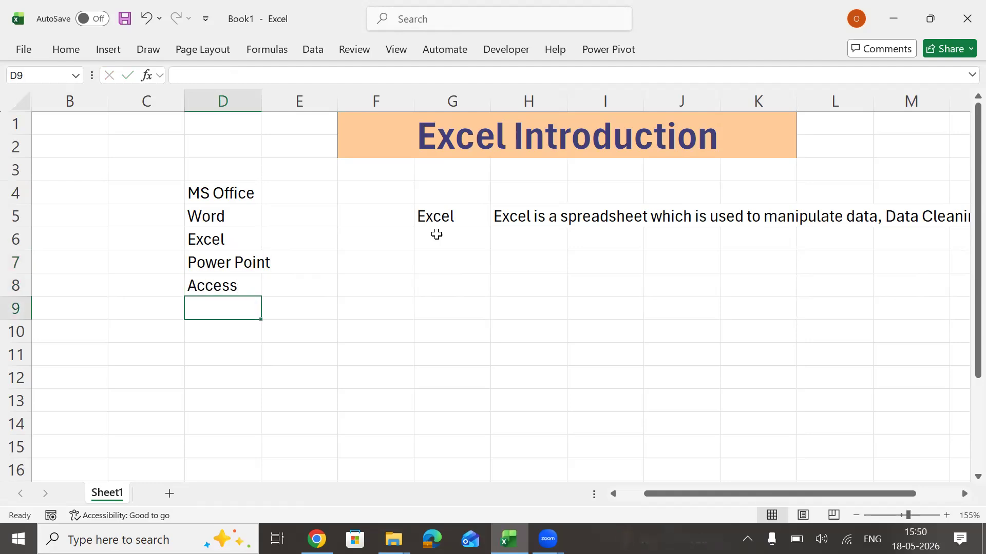
{"action": "type", "text": "Outlook"}
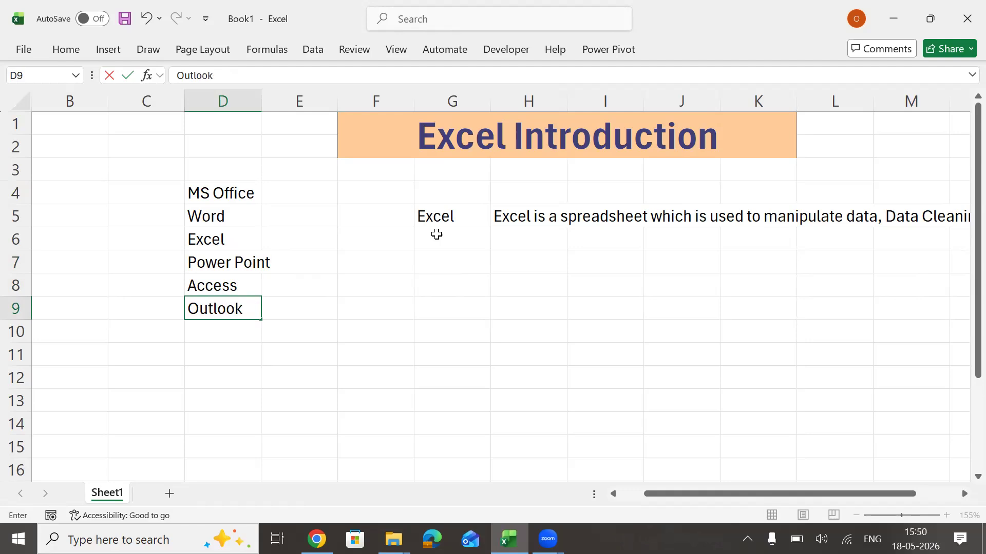
{"action": "key", "text": "Return"}
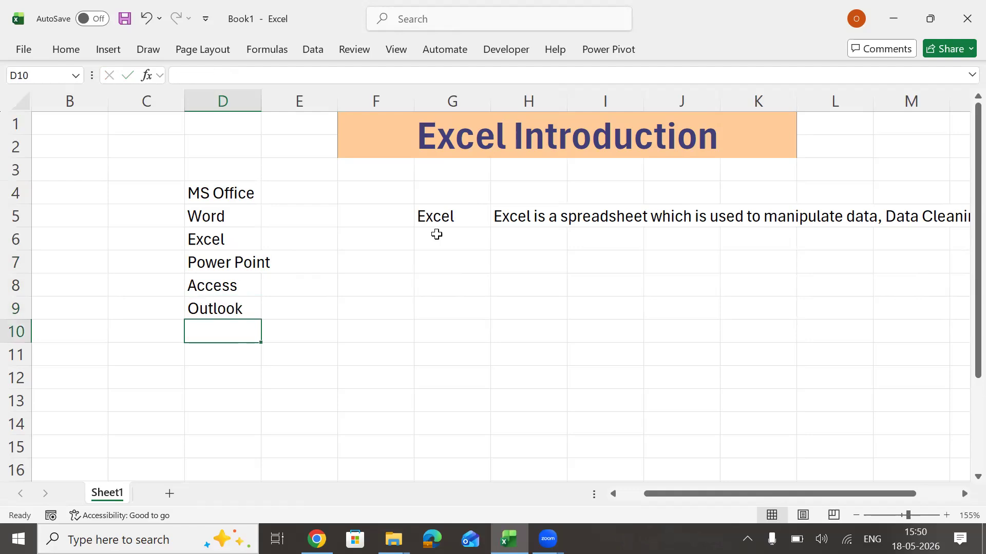
{"action": "type", "text": "Visio"}
{"action": "key", "text": "Return"}
{"action": "type", "text": "Project"}
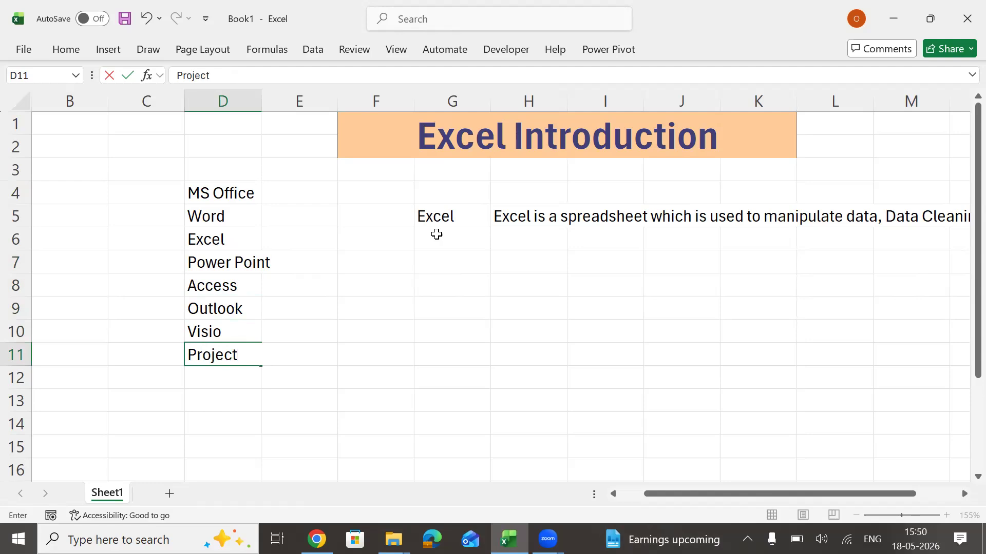
{"action": "key", "text": "Return"}
{"action": "key", "text": "Up"}
{"action": "key", "text": "Up"}
{"action": "key", "text": "Up"}
{"action": "key", "text": "Up"}
{"action": "key", "text": "Up"}
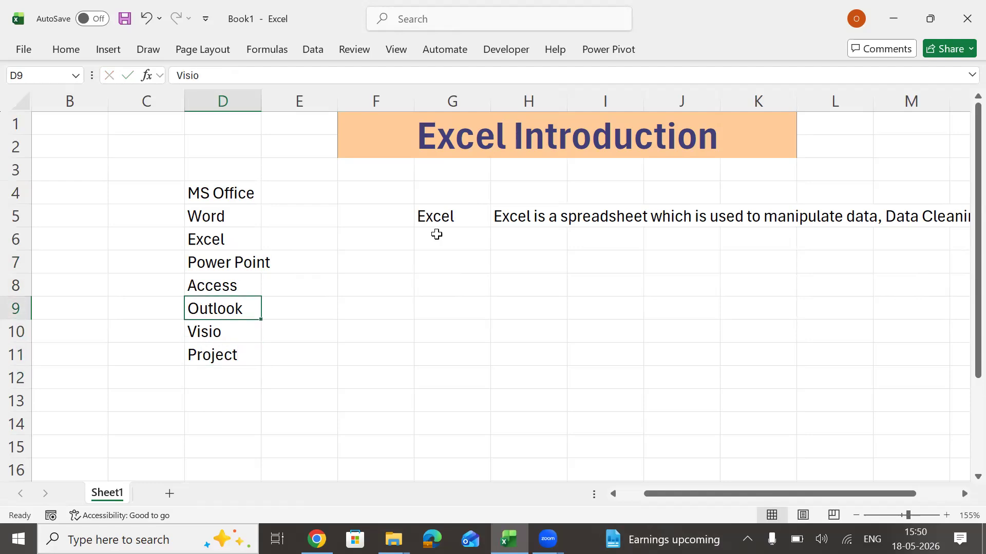
Autofit column D's width to the "Power Point" entry in D7.
{"action": "key", "text": "alt+h"}
{"action": "key", "text": "o"}
{"action": "key", "text": "i"}
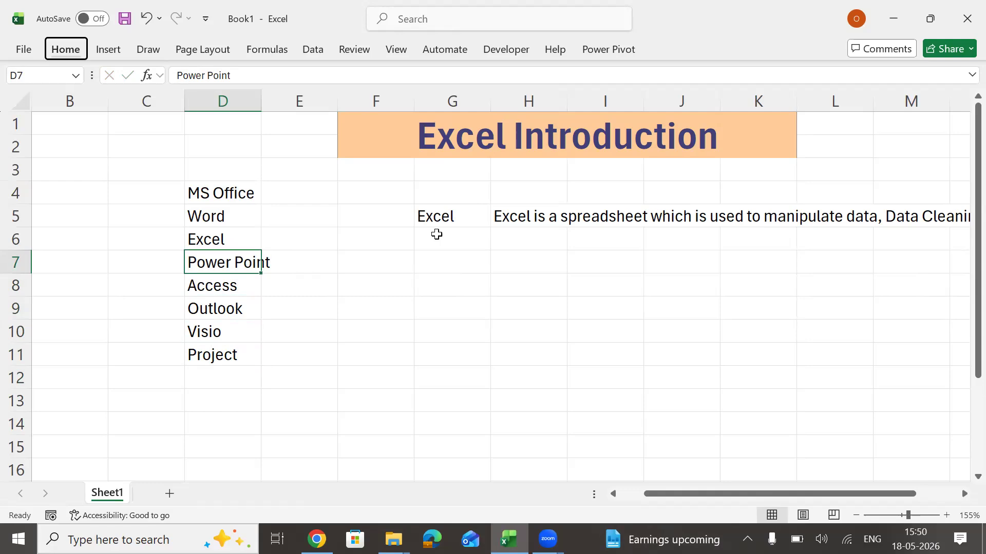
Apply all borders to the MS Office list in D4:D11.
{"action": "key", "text": "Up"}
{"action": "key", "text": "Up"}
{"action": "key", "text": "Up"}
{"action": "key", "text": "ctrl+shift+Down"}
{"action": "key", "text": "alt+h"}
{"action": "key", "text": "b"}
{"action": "key", "text": "a"}
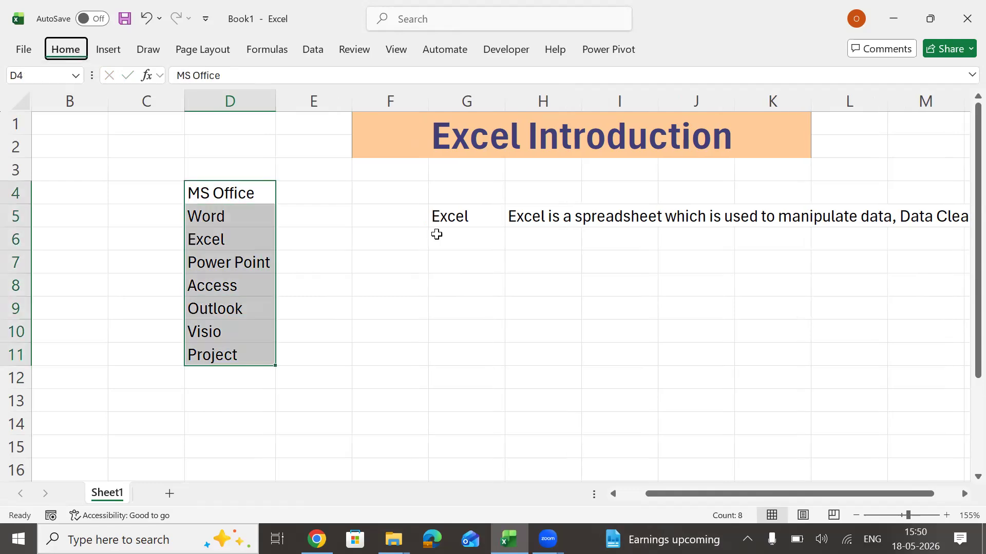
{"action": "key", "text": "Up"}
{"action": "key", "text": "Down"}
{"action": "type", "text": "hj"}
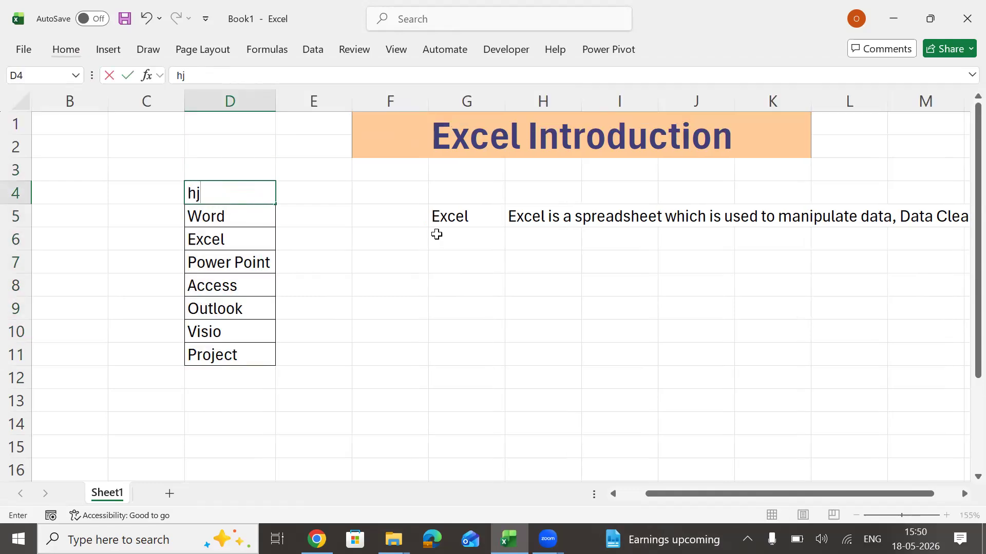
{"action": "key", "text": "Return"}
{"action": "key", "text": "ctrl+z"}
Apply the Check Cell style to the "MS Office" heading in D4.
{"action": "key", "text": "Down"}
{"action": "key", "text": "Up"}
{"action": "key", "text": "alt"}
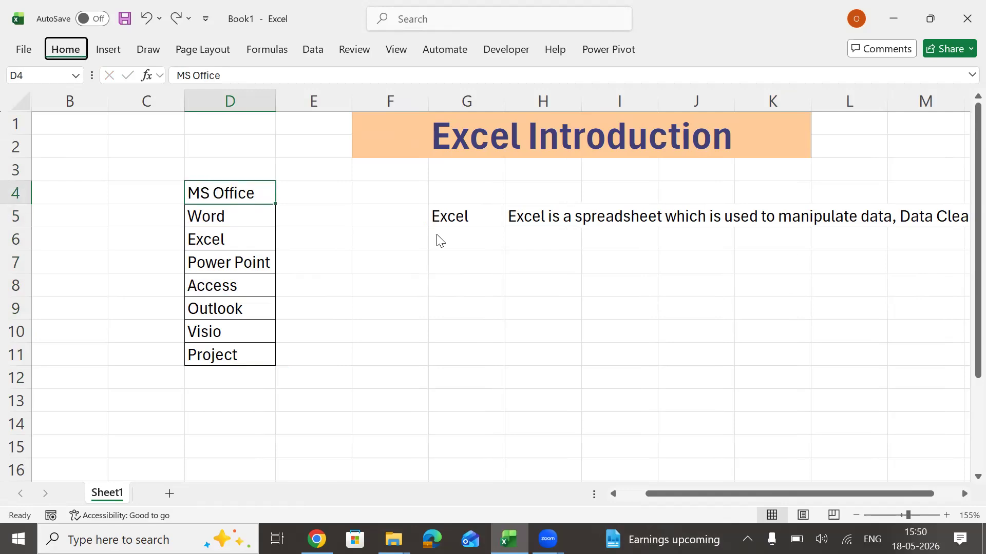
{"action": "key", "text": "h"}
{"action": "key", "text": "j"}
{"action": "key", "text": "Down"}
{"action": "key", "text": "Right"}
{"action": "key", "text": "Return"}
Set the font colour of "Excel" in D6 to standard red.
{"action": "key", "text": "Down"}
{"action": "key", "text": "Down"}
{"action": "key", "text": "Down"}
{"action": "key", "text": "Down"}
{"action": "key", "text": "Up"}
{"action": "key", "text": "Up"}
{"action": "key", "text": "alt"}
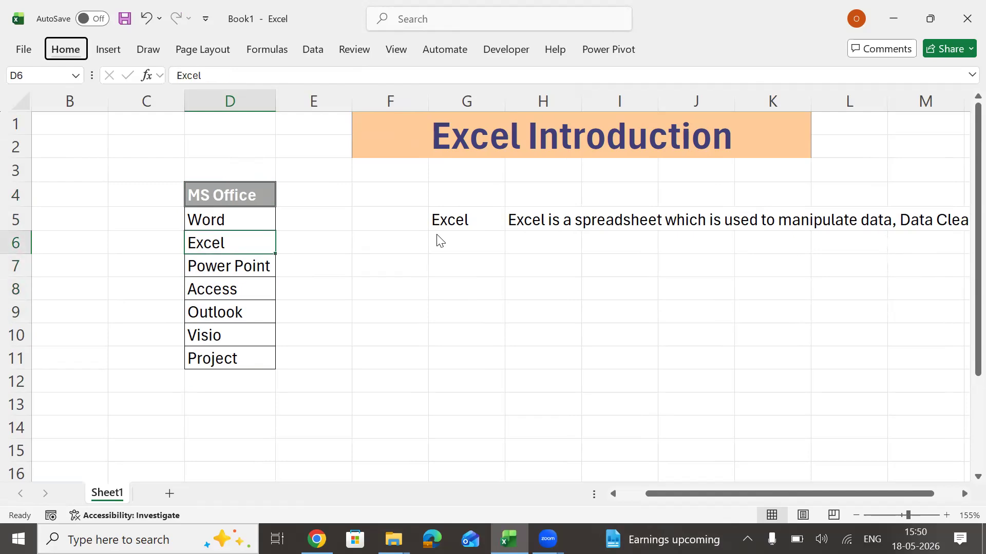
{"action": "key", "text": "Return"}
{"action": "key", "text": "f"}
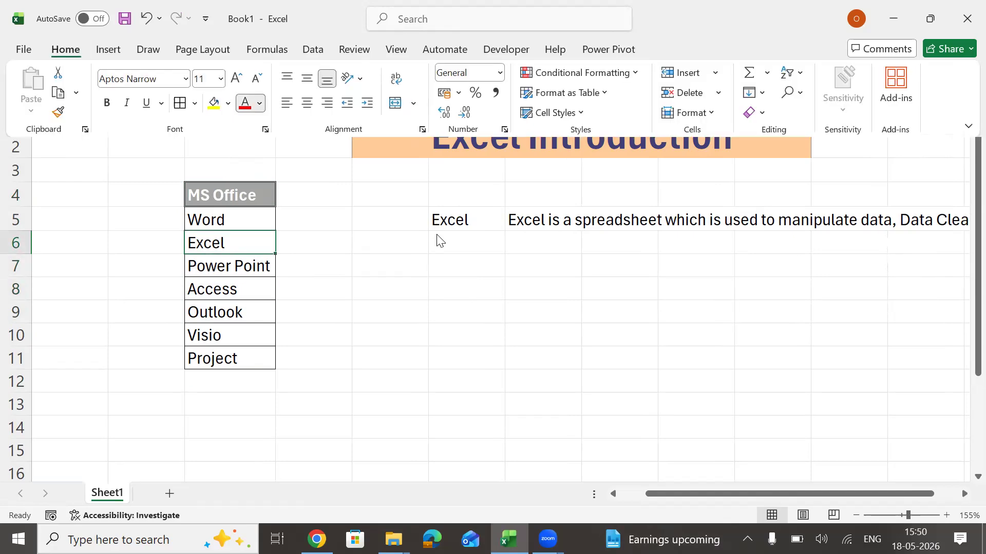
{"action": "key", "text": "c"}
{"action": "key", "text": "Down"}
{"action": "key", "text": "Down"}
{"action": "key", "text": "Down"}
{"action": "key", "text": "Down"}
{"action": "key", "text": "Down"}
{"action": "key", "text": "Down"}
{"action": "key", "text": "Down"}
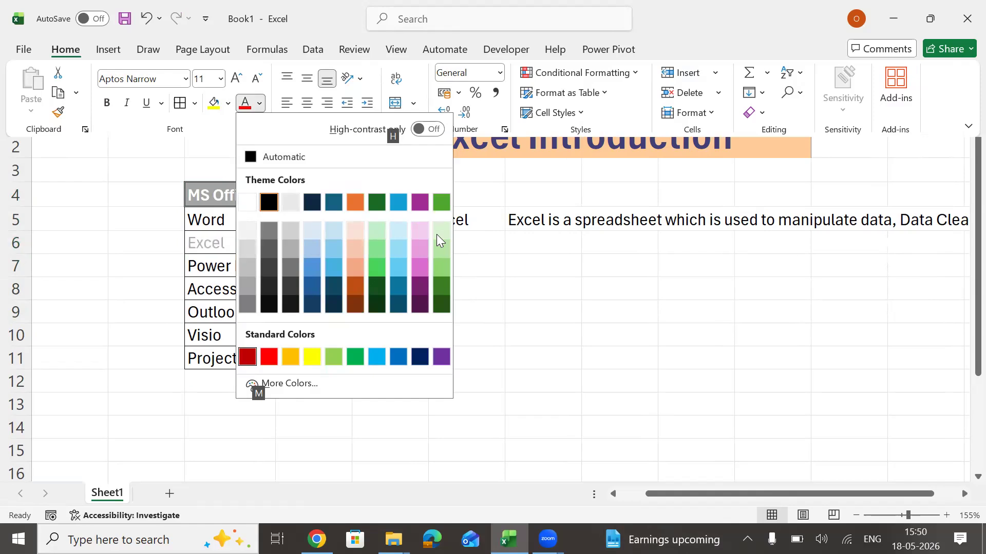
{"action": "key", "text": "Right"}
{"action": "key", "text": "Return"}
{"action": "key", "text": "Down"}
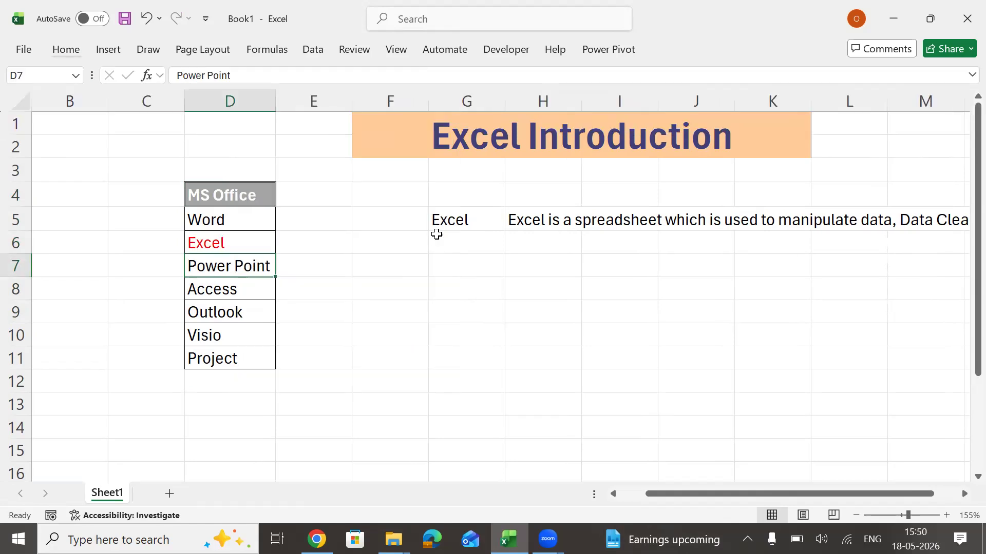
Enter the year 1985 in cell G8, below the Excel description.
{"action": "key", "text": "Right"}
{"action": "key", "text": "Right"}
{"action": "key", "text": "Right"}
{"action": "key", "text": "Right"}
{"action": "key", "text": "Left"}
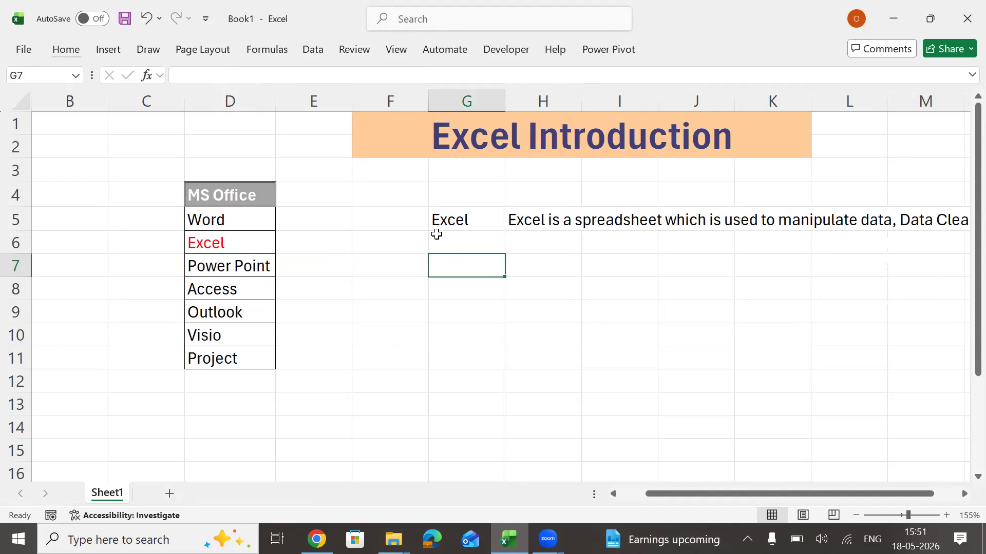
{"action": "key", "text": "Down"}
{"action": "key", "text": "Down"}
{"action": "key", "text": "Up"}
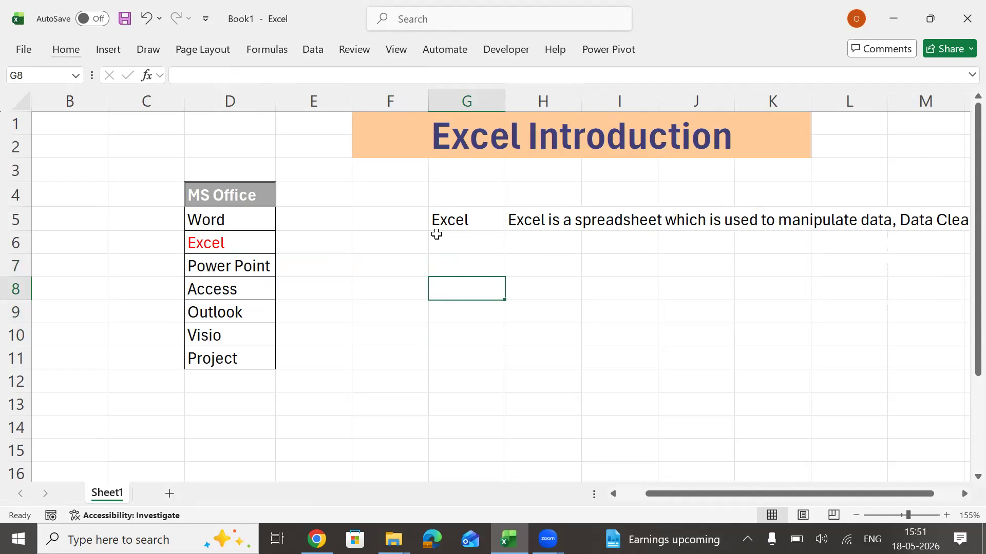
{"action": "key", "text": "Down"}
{"action": "key", "text": "Up"}
{"action": "type", "text": "1985"}
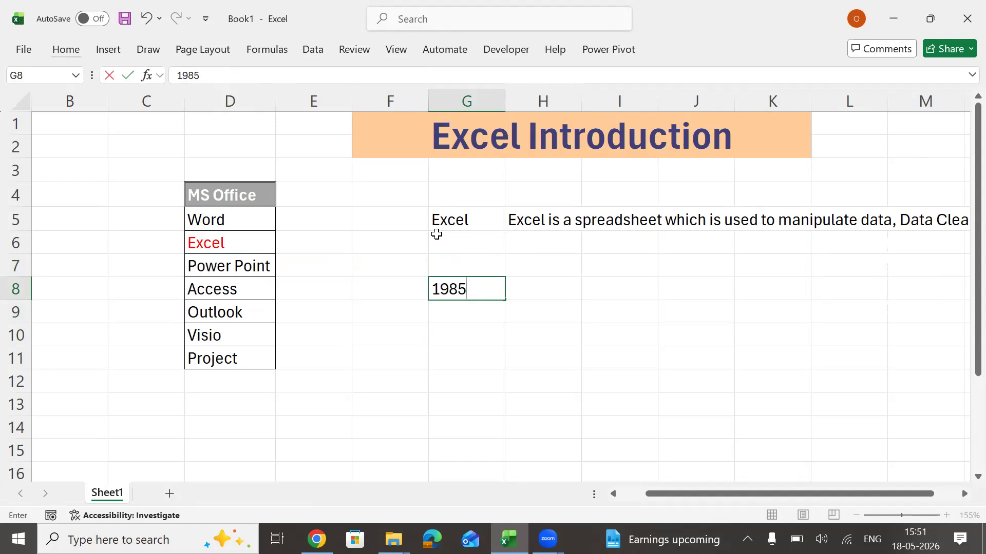
{"action": "key", "text": "Return"}
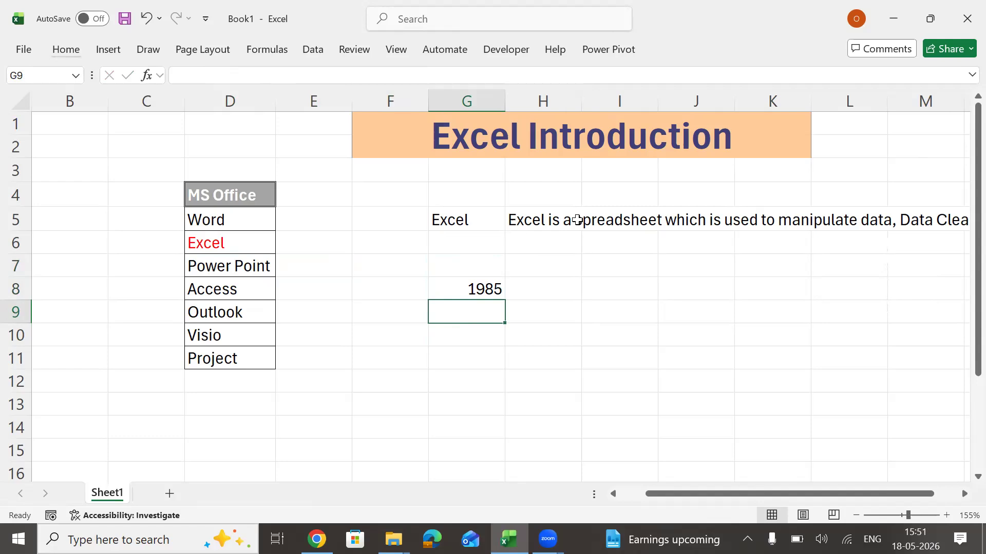
Enter "CUI (Character user interface)" in H8 beside the year 1985.
{"action": "key", "text": "Up"}
{"action": "key", "text": "Right"}
{"action": "type", "text": "CUI"}
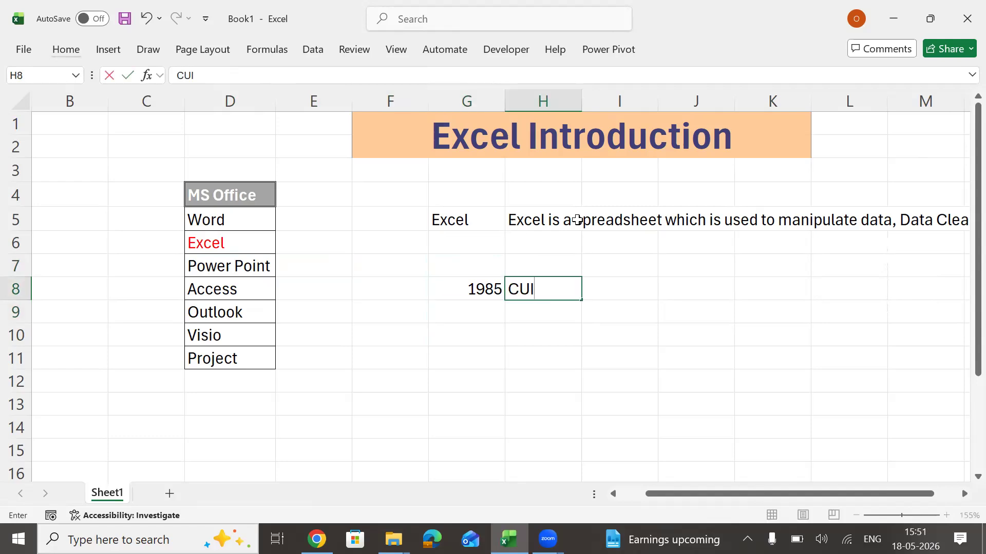
{"action": "type", "text": " (Chara"}
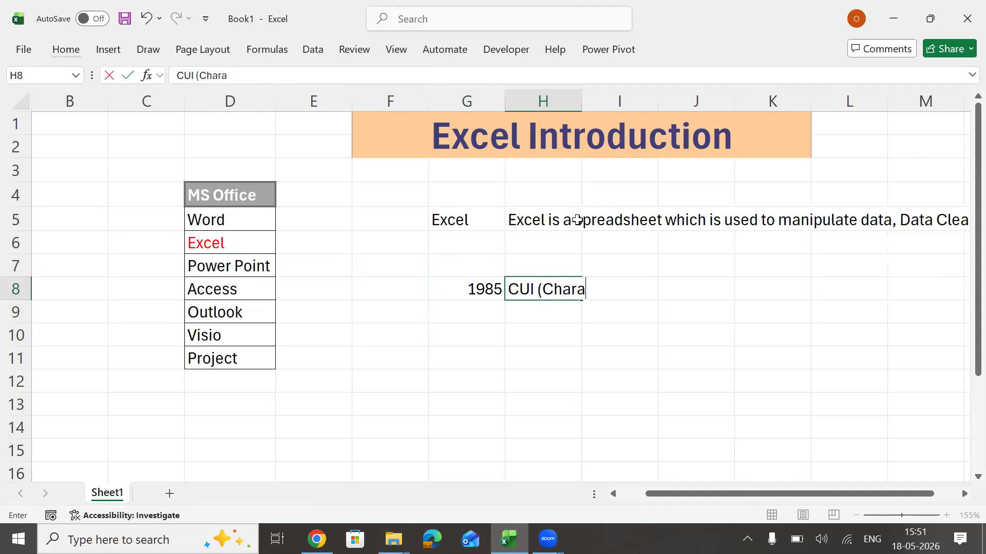
{"action": "type", "text": "cter user interface)"}
{"action": "key", "text": "Return"}
Enter the year 1992 in G9 and "GUI (Graphical user interface)" beside it in H9.
{"action": "key", "text": "Left"}
{"action": "type", "text": "1992"}
{"action": "key", "text": "Return"}
{"action": "key", "text": "Right"}
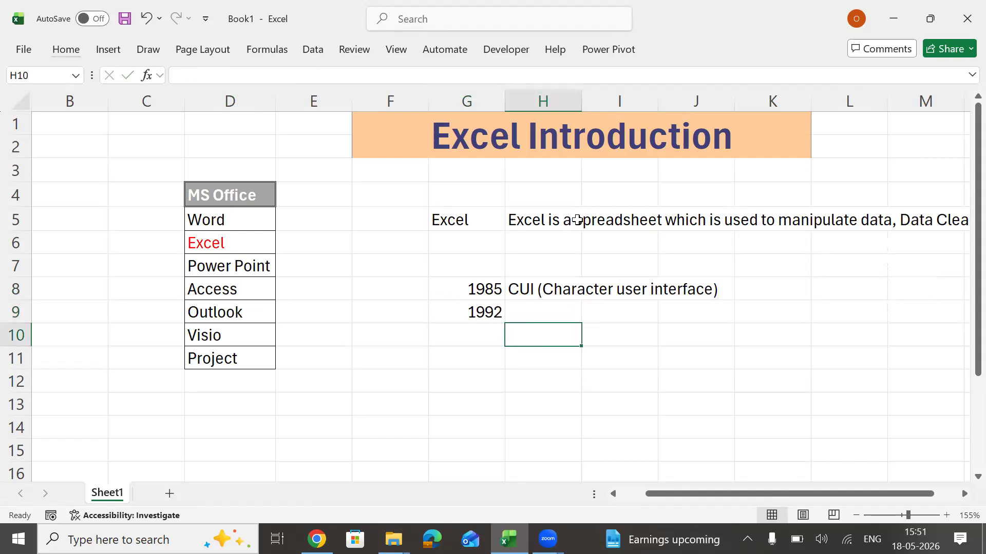
{"action": "key", "text": "Up"}
{"action": "type", "text": "GUI"}
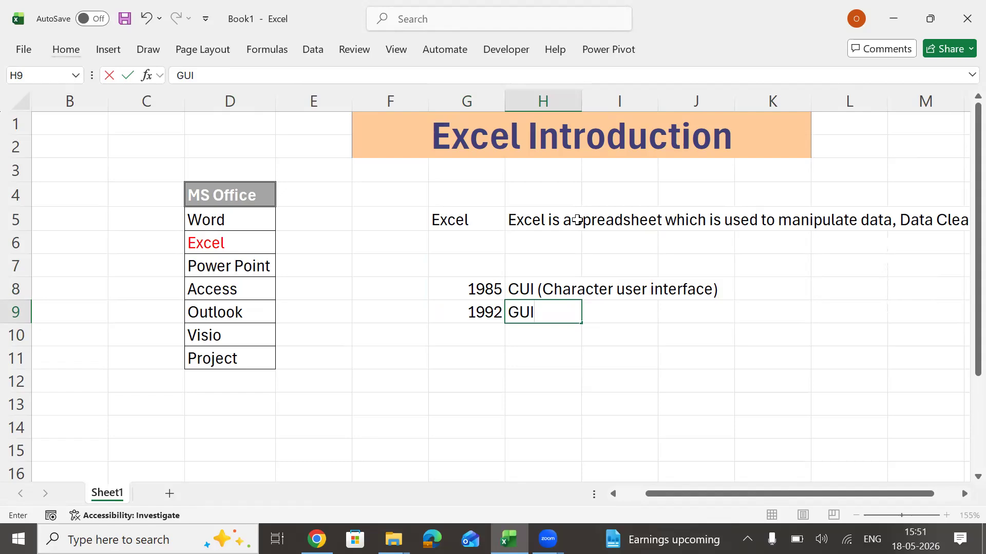
{"action": "type", "text": " (Graphi"}
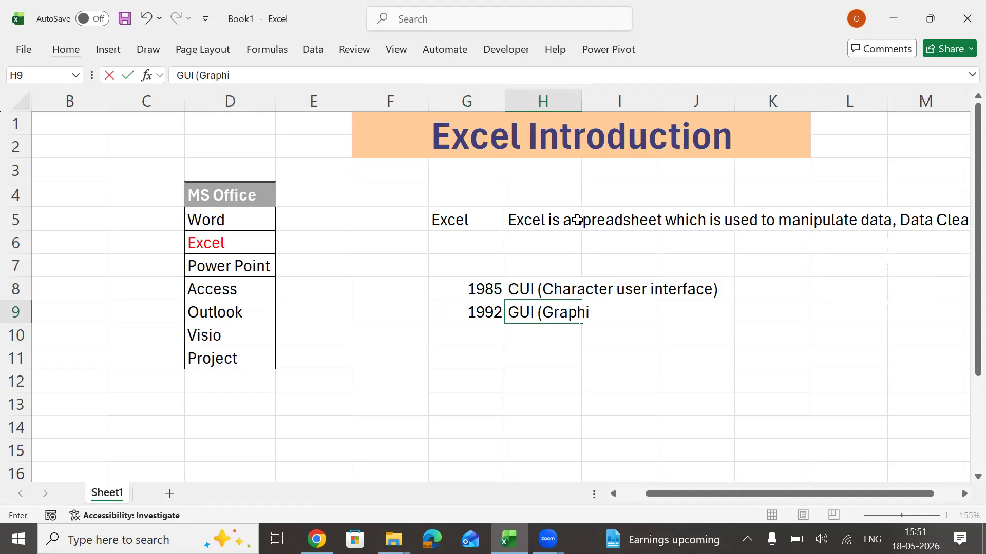
{"action": "type", "text": "cal user inter"}
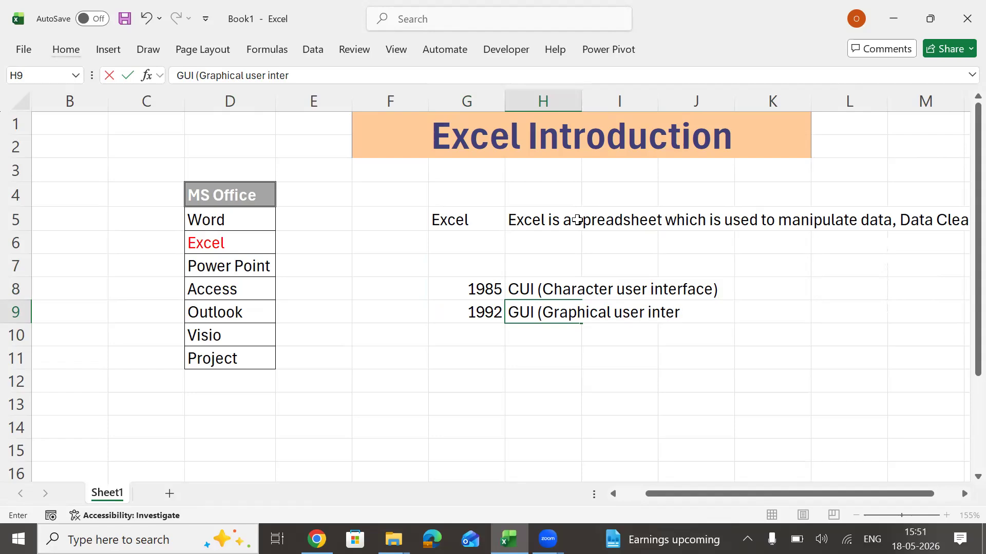
{"action": "type", "text": "face"}
{"action": "key", "text": "Return"}
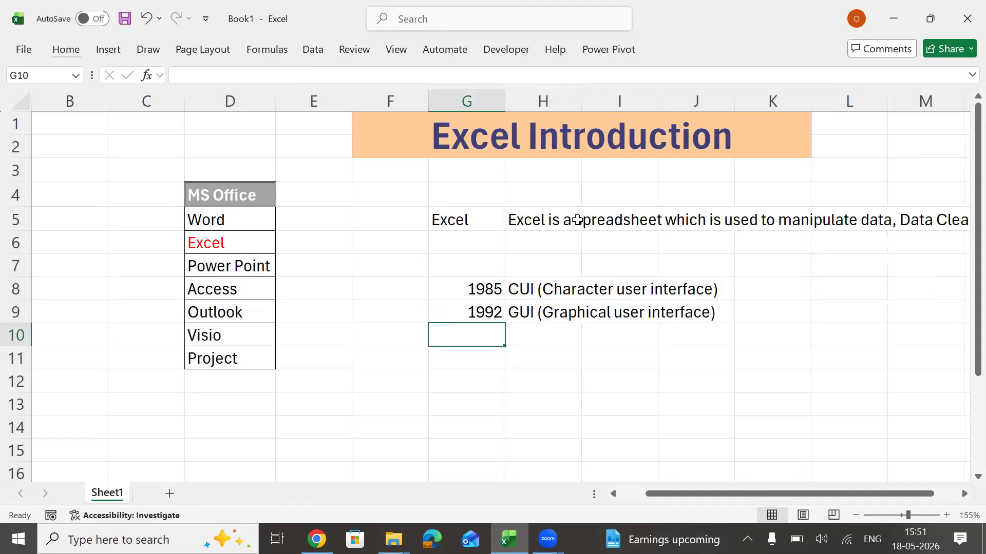
Continue the year list in G10 to G13 with 1995, 1997, 2000 and 2003.
{"action": "type", "text": "1995"}
{"action": "key", "text": "Return"}
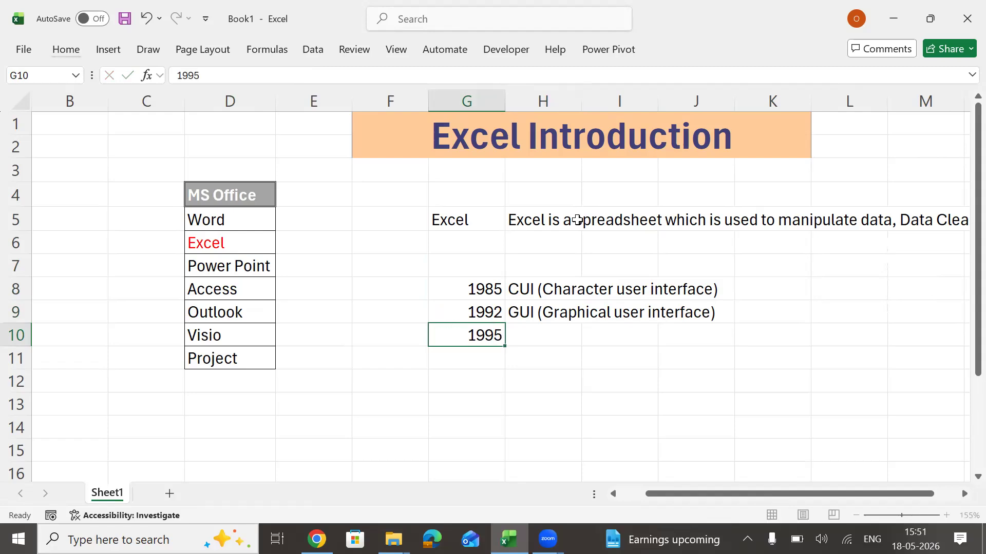
{"action": "type", "text": "1997"}
{"action": "key", "text": "Return"}
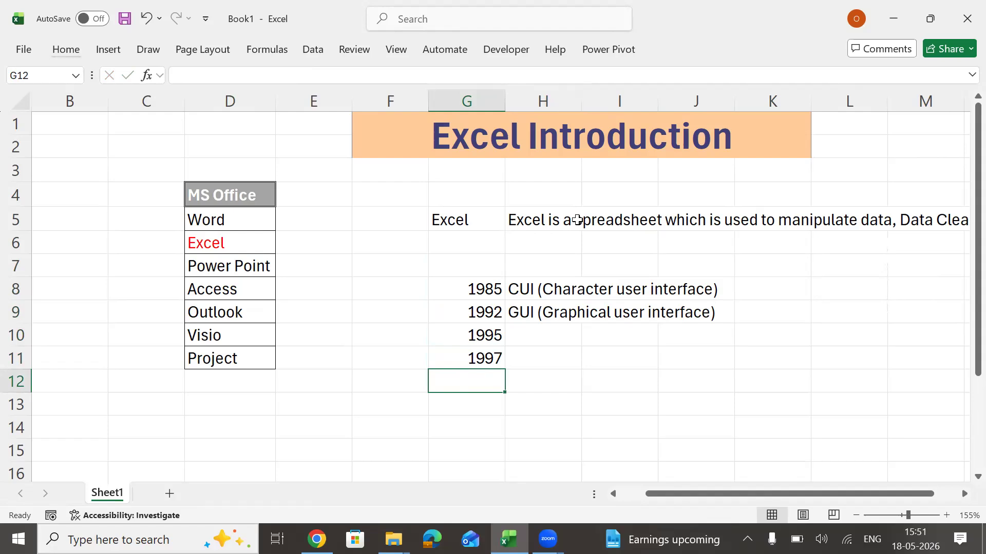
{"action": "type", "text": "2000"}
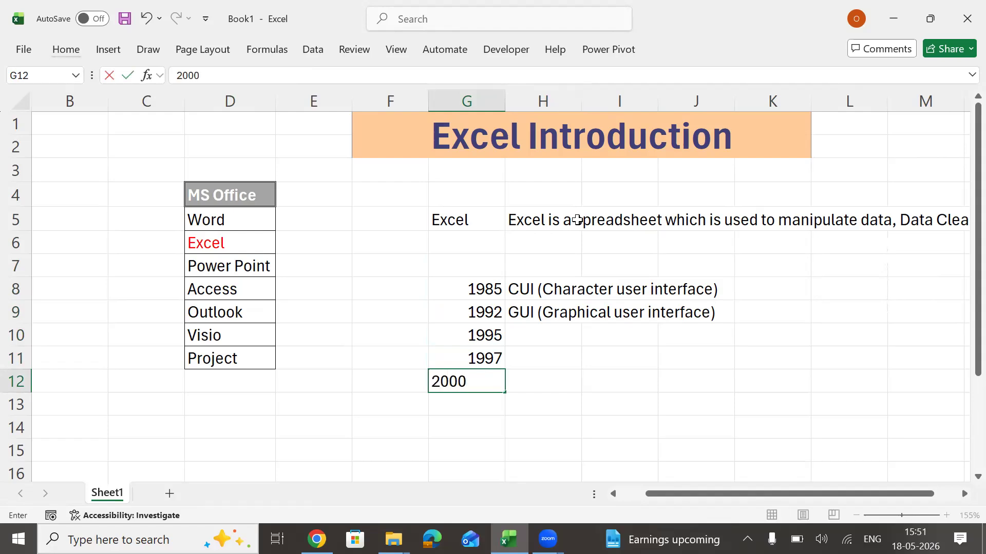
{"action": "key", "text": "Return"}
{"action": "type", "text": "2003"}
{"action": "key", "text": "Return"}
Add the years 2005, 2007, 2010 and 2013 in cells G14 to G17.
{"action": "type", "text": "2005"}
{"action": "key", "text": "Return"}
{"action": "type", "text": "2007"}
{"action": "key", "text": "Return"}
{"action": "type", "text": "2010"}
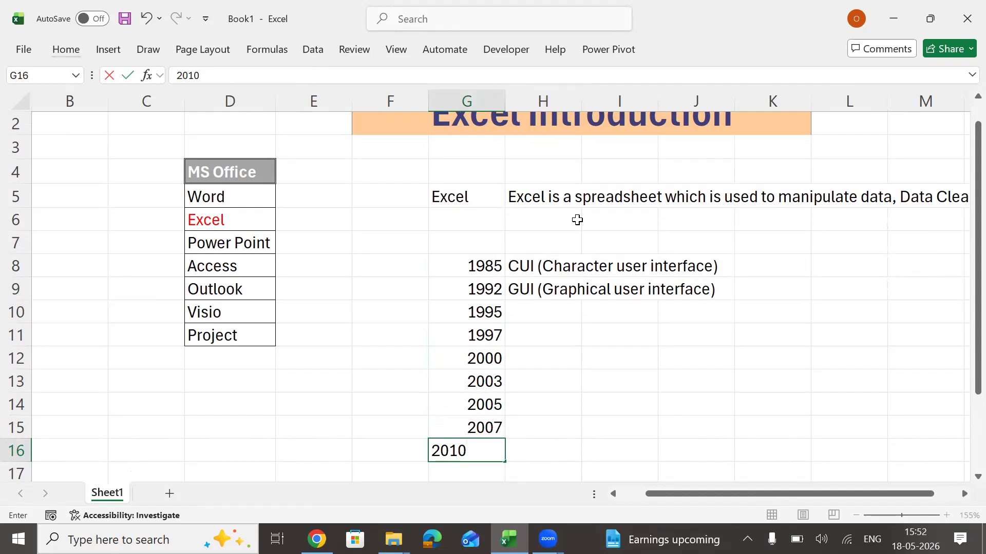
{"action": "key", "text": "Return"}
{"action": "type", "text": "2013"}
{"action": "key", "text": "Return"}
Complete the year list in G18 to G21 with 2016, 2019, 2021 and 2024, and reselect G21.
{"action": "type", "text": "2016"}
{"action": "key", "text": "Return"}
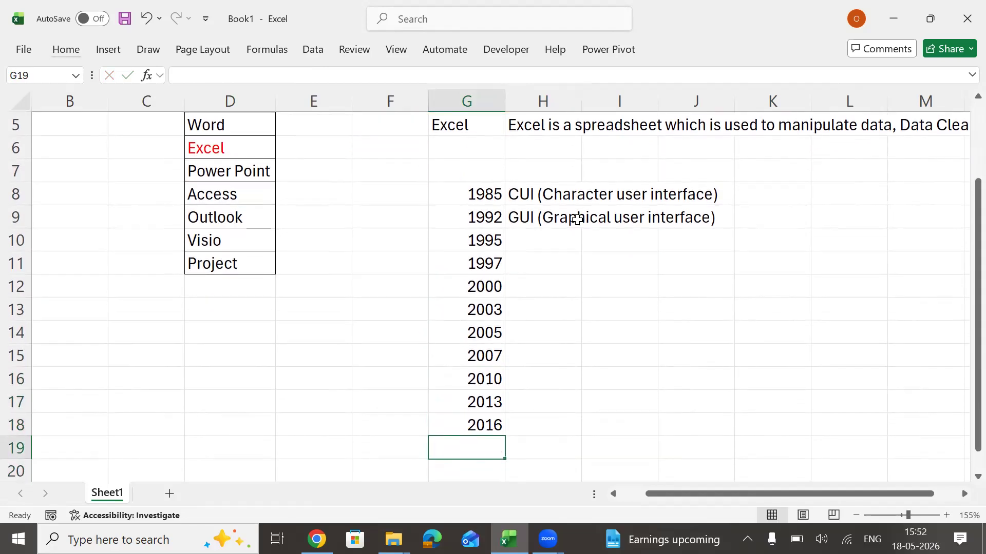
{"action": "type", "text": "2019"}
{"action": "key", "text": "Return"}
{"action": "type", "text": "2021"}
{"action": "key", "text": "Return"}
{"action": "type", "text": "2024"}
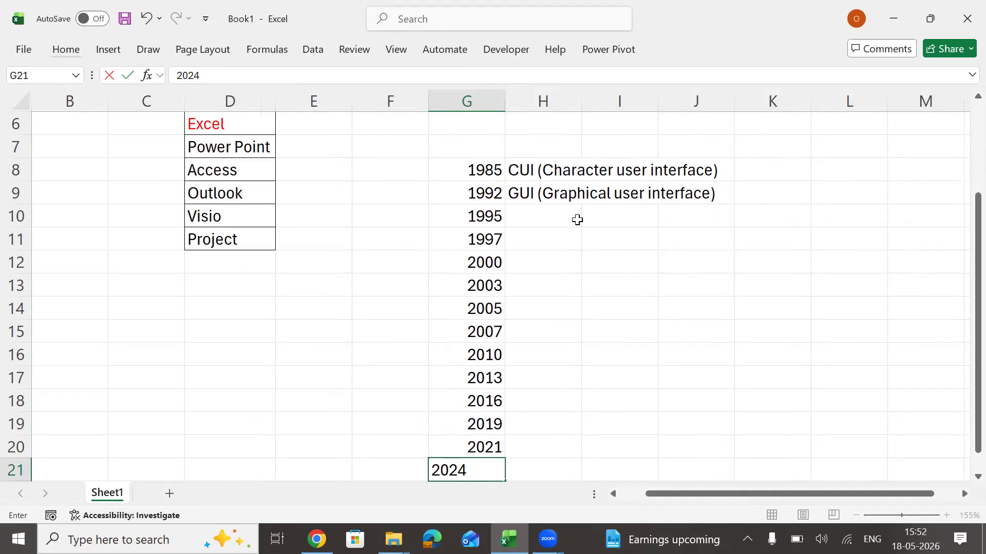
{"action": "key", "text": "Return"}
{"action": "key", "text": "Return"}
{"action": "key", "text": "Up"}
{"action": "key", "text": "Up"}
{"action": "key", "text": "alt"}
{"action": "key", "text": "h"}
{"action": "key", "text": "j"}
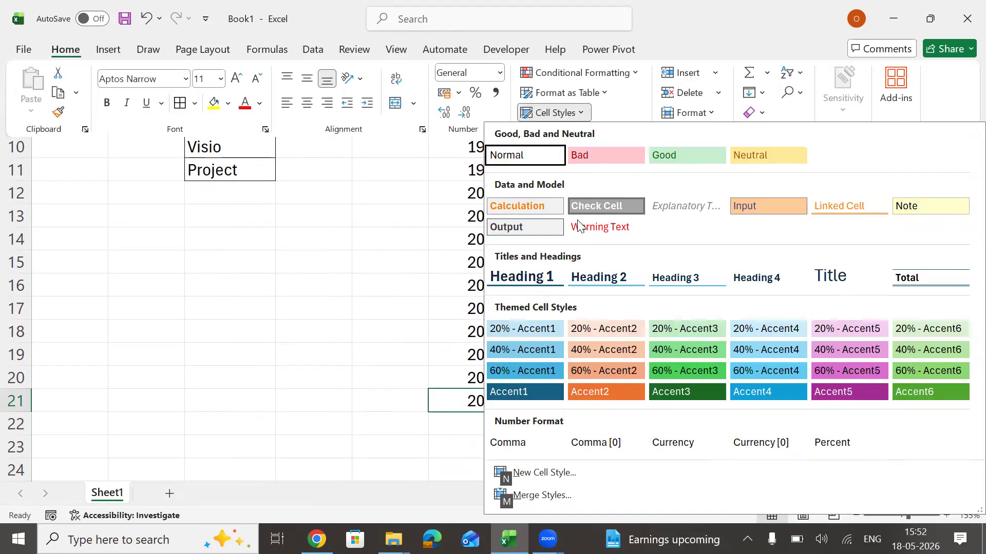
{"action": "key", "text": "Escape"}
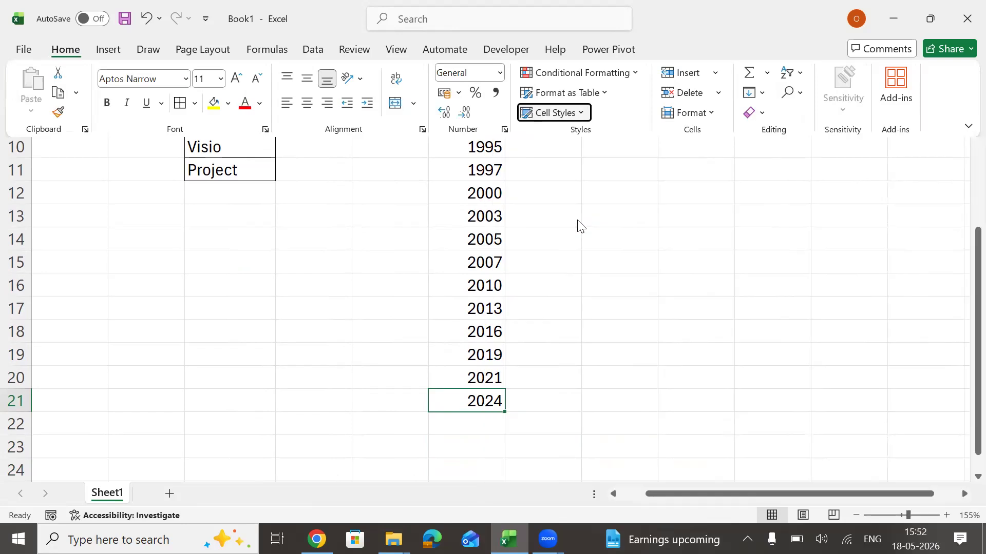
{"action": "key", "text": "Escape"}
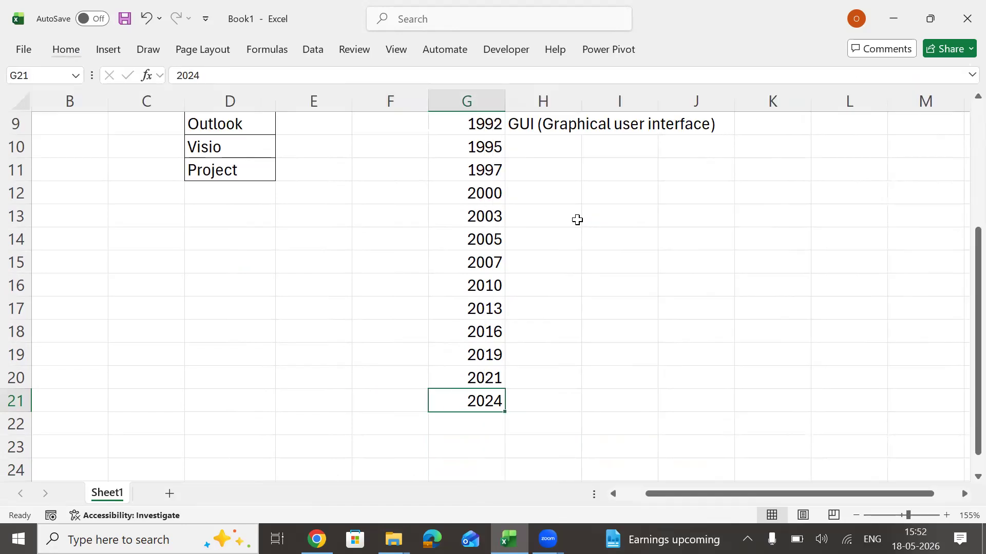
Set the font colour of 2024 in G21 to standard red.
{"action": "key", "text": "alt"}
{"action": "key", "text": "h"}
{"action": "key", "text": "f"}
{"action": "key", "text": "c"}
{"action": "key", "text": "Down"}
{"action": "key", "text": "Down"}
{"action": "key", "text": "Down"}
{"action": "key", "text": "Down"}
{"action": "key", "text": "Down"}
{"action": "key", "text": "Down"}
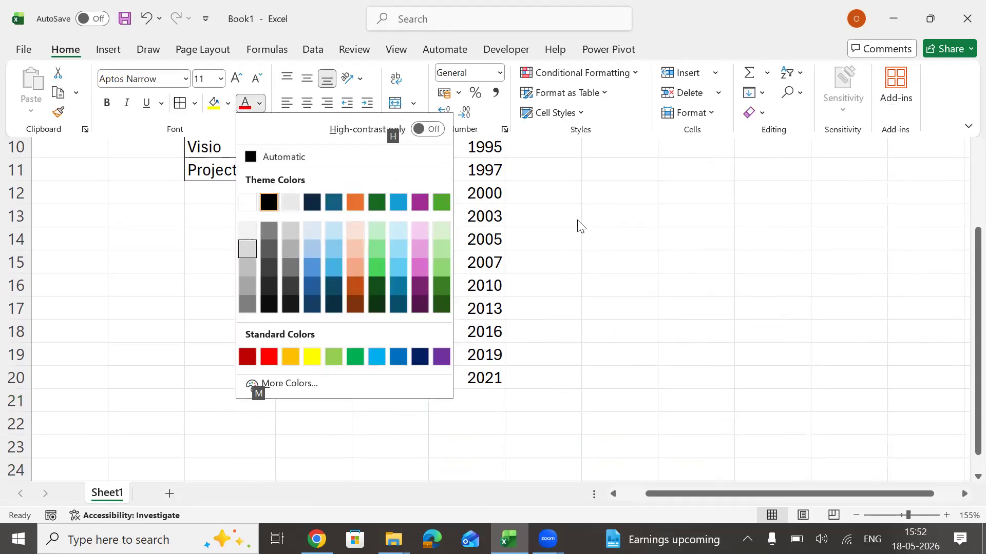
{"action": "key", "text": "Right"}
{"action": "key", "text": "Return"}
{"action": "key", "text": "Down"}
{"action": "key", "text": "Down"}
{"action": "key", "text": "Up"}
{"action": "key", "text": "Down"}
{"action": "key", "text": "Down"}
{"action": "key", "text": "Down"}
{"action": "key", "text": "Down"}
{"action": "key", "text": "Down"}
{"action": "key", "text": "Down"}
{"action": "key", "text": "Down"}
{"action": "key", "text": "Down"}
{"action": "key", "text": "Down"}
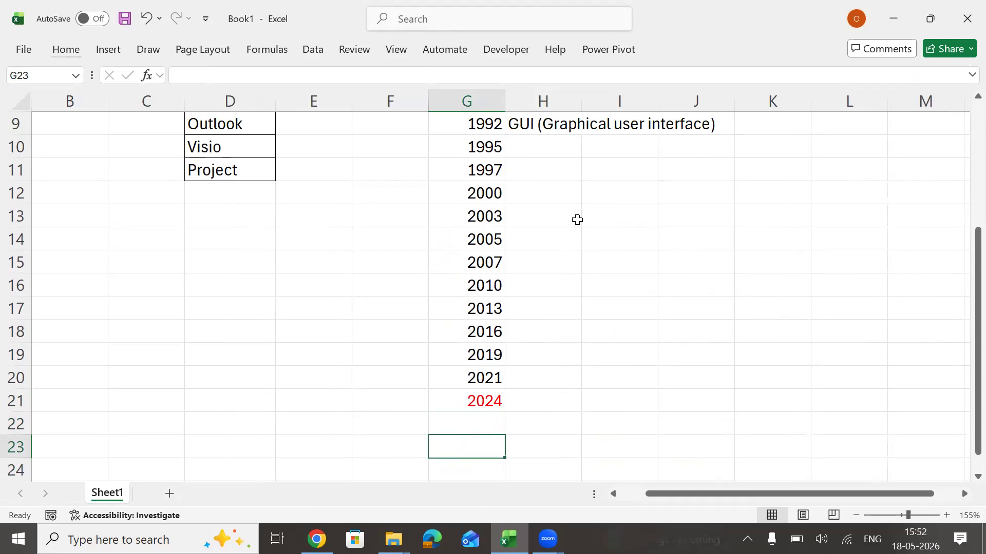
{"action": "key", "text": "Down"}
{"action": "key", "text": "Down"}
{"action": "key", "text": "Down"}
{"action": "key", "text": "Down"}
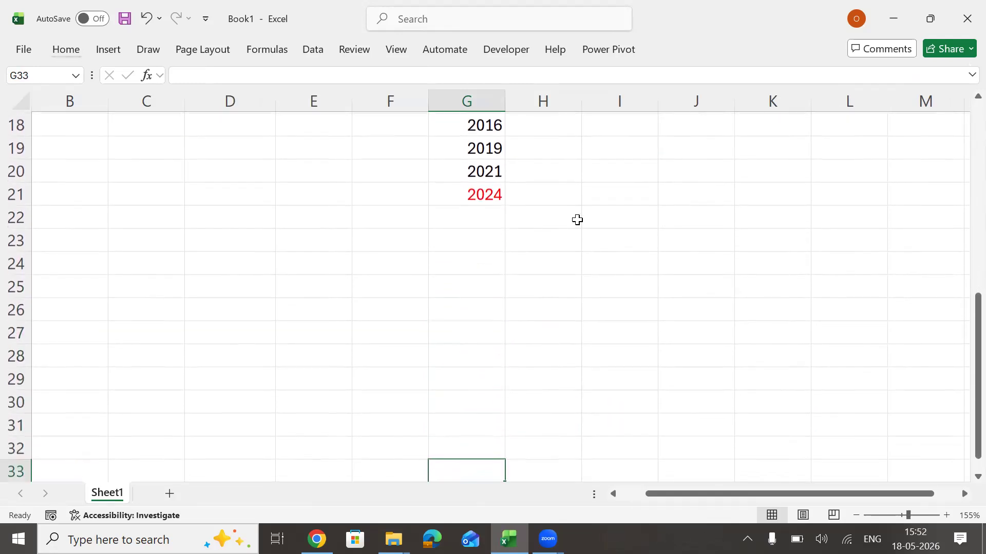
{"action": "key", "text": "Up"}
{"action": "key", "text": "Up"}
{"action": "key", "text": "Up"}
{"action": "key", "text": "Up"}
{"action": "key", "text": "Up"}
{"action": "key", "text": "Up"}
{"action": "key", "text": "Up"}
{"action": "key", "text": "Up"}
{"action": "key", "text": "Up"}
{"action": "key", "text": "Up"}
{"action": "key", "text": "Up"}
{"action": "key", "text": "Up"}
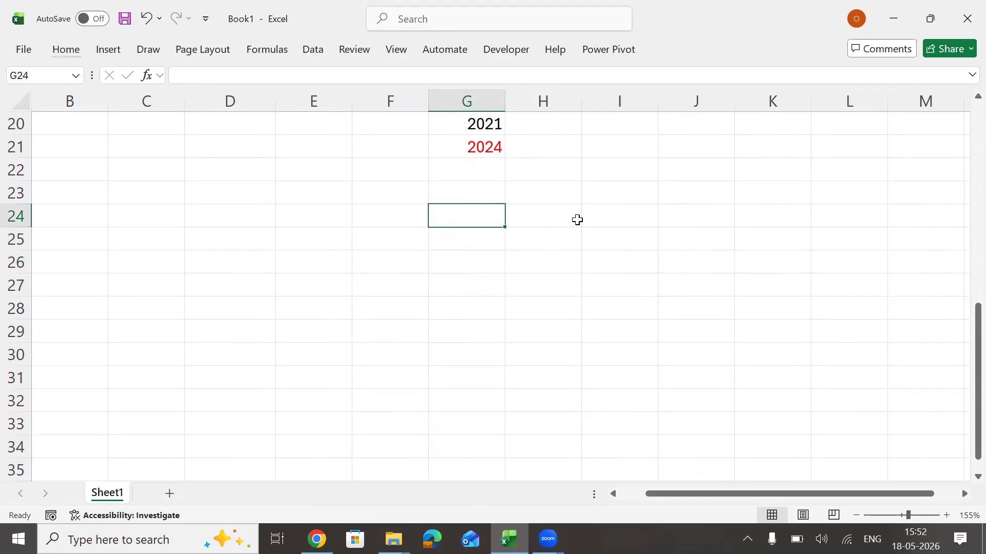
{"action": "key", "text": "Left"}
{"action": "key", "text": "Right"}
Enter Office 365 in cell I20 and reselect that cell.
{"action": "key", "text": "Right"}
{"action": "key", "text": "Up"}
{"action": "key", "text": "Up"}
{"action": "key", "text": "Up"}
{"action": "key", "text": "Up"}
{"action": "key", "text": "Up"}
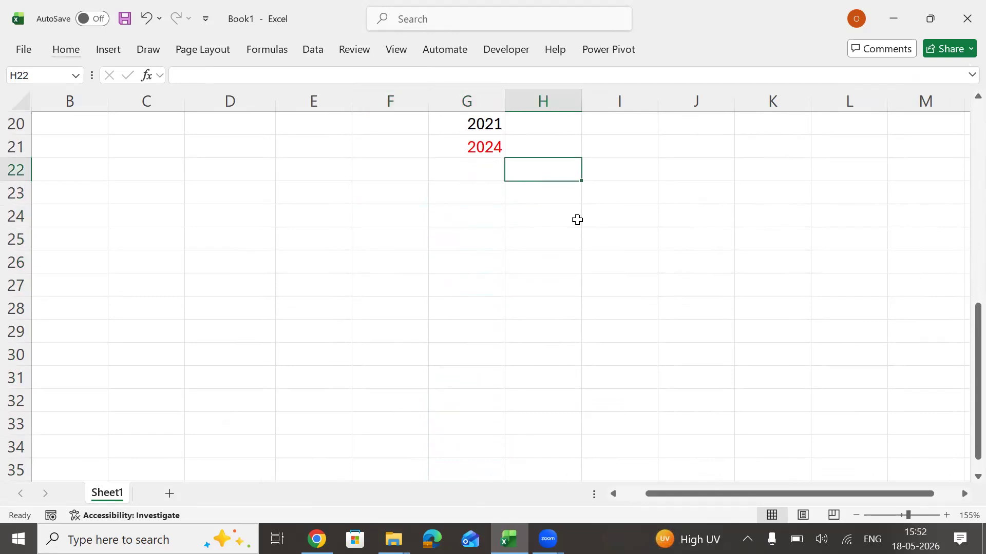
{"action": "key", "text": "Right"}
{"action": "key", "text": "Right"}
{"action": "key", "text": "Down"}
{"action": "key", "text": "Left"}
{"action": "key", "text": "Down"}
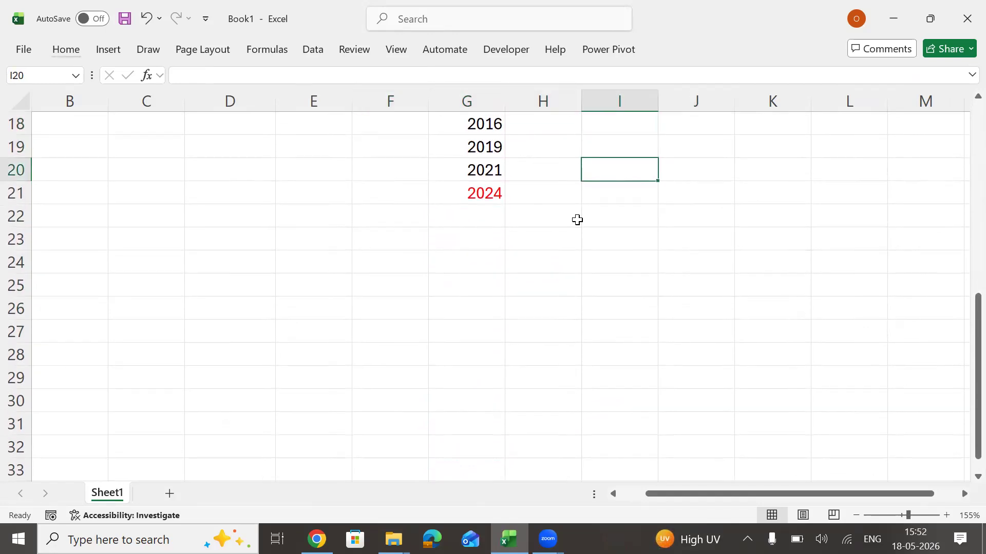
{"action": "type", "text": "Off"}
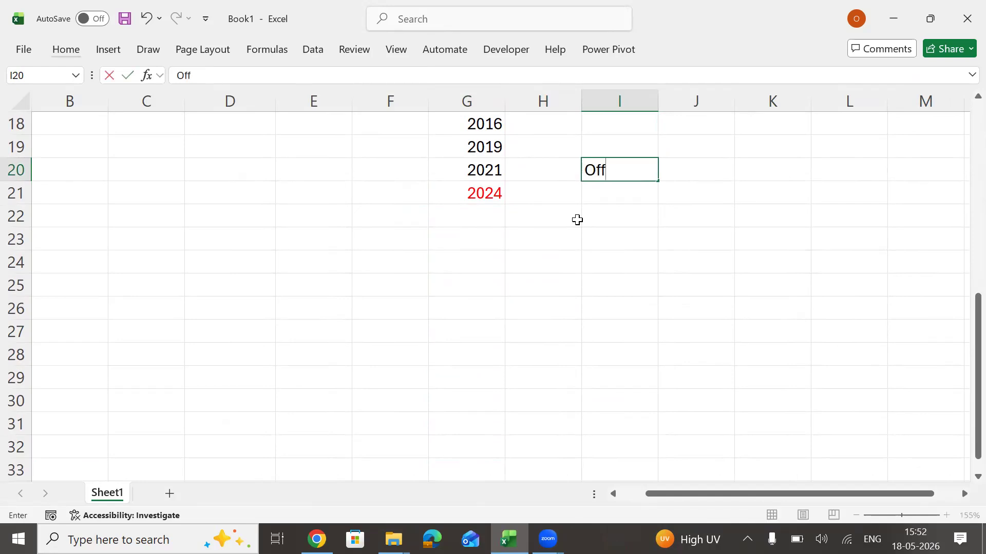
{"action": "type", "text": "ice 365"}
{"action": "key", "text": "Return"}
{"action": "key", "text": "Up"}
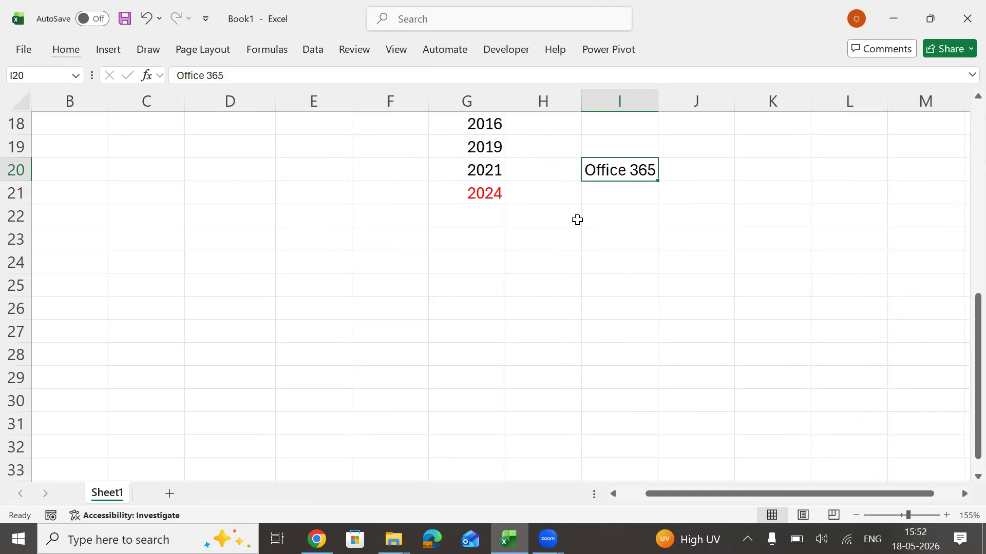
Put an outside border around the Office 365 cell and return to the 2024 cell in G21.
{"action": "key", "text": "Down"}
{"action": "key", "text": "Down"}
{"action": "key", "text": "Left"}
{"action": "key", "text": "Left"}
{"action": "key", "text": "Up"}
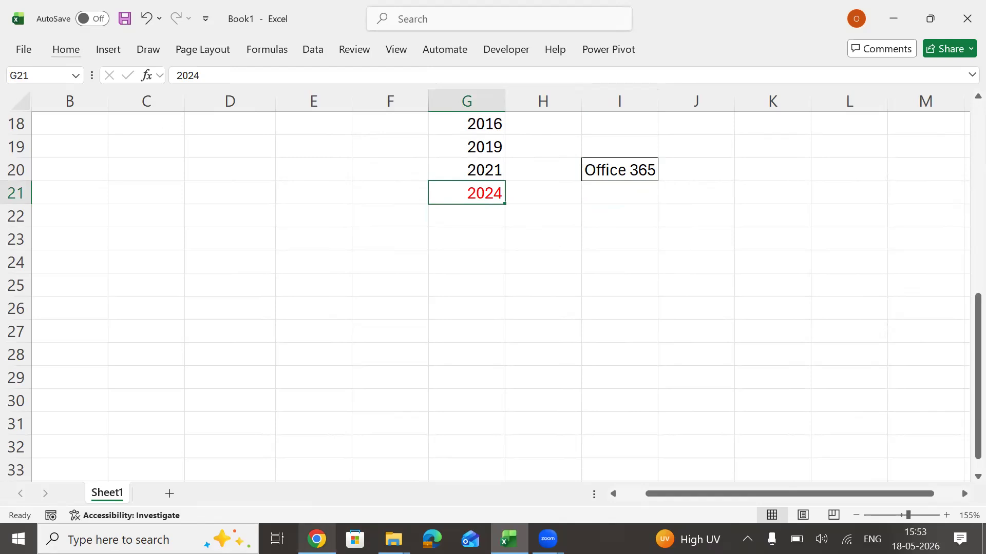
Switch to Chrome and open youtube.com in a new browser tab.
{"action": "left_click", "coordinate": [317, 538]}
{"action": "left_click", "coordinate": [381, 21]}
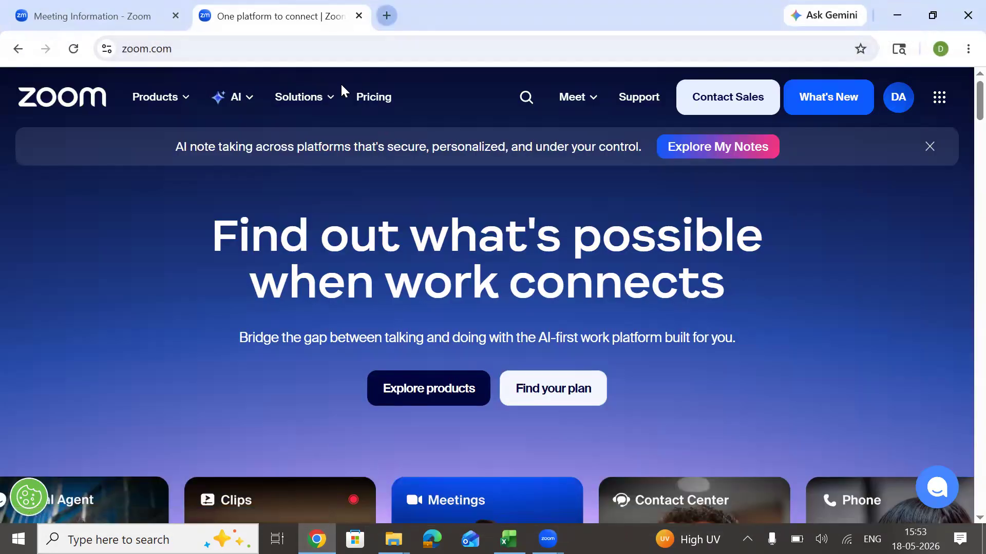
{"action": "type", "text": "youtube.com"}
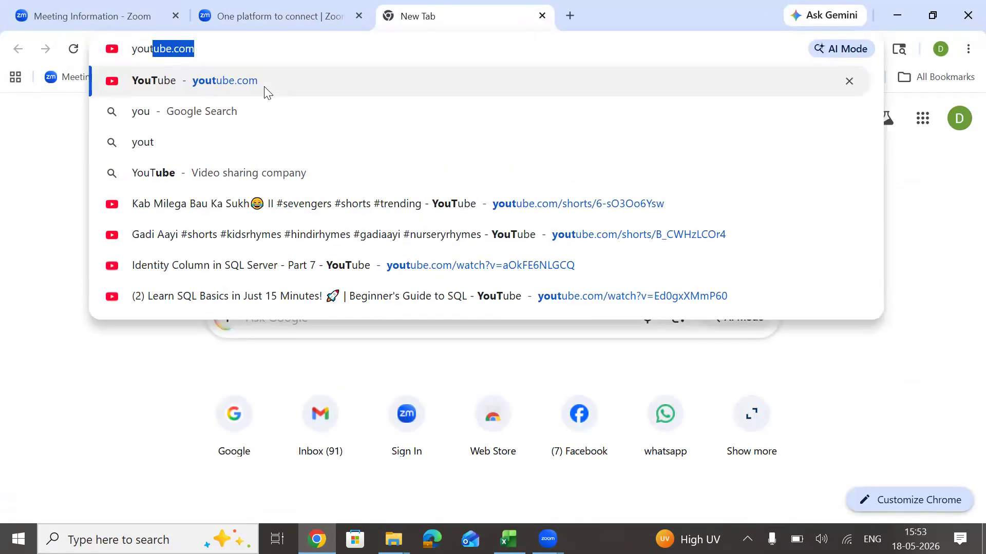
{"action": "left_click", "coordinate": [268, 93]}
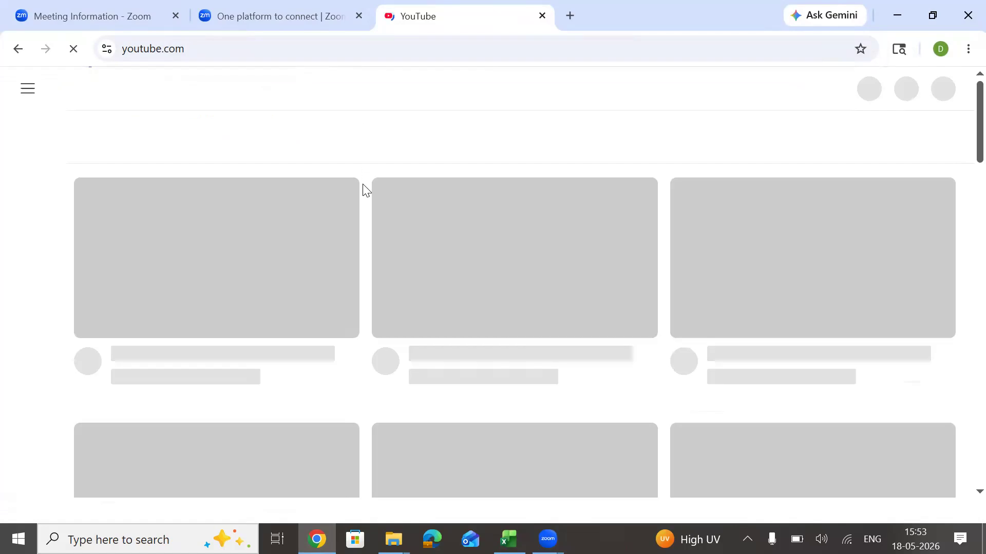
Search YouTube for "dubs automation".
{"action": "right_click", "coordinate": [475, 91]}
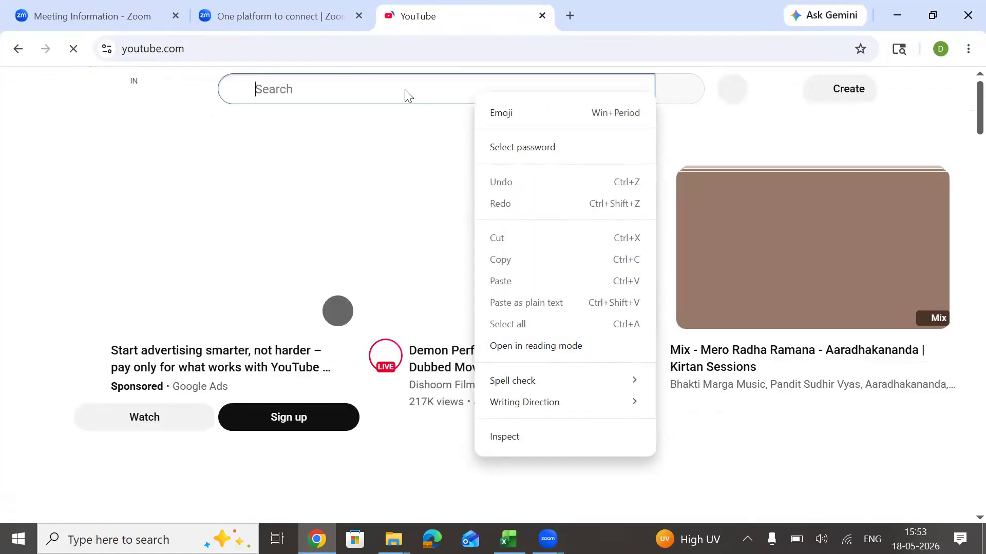
{"action": "key", "text": "s"}
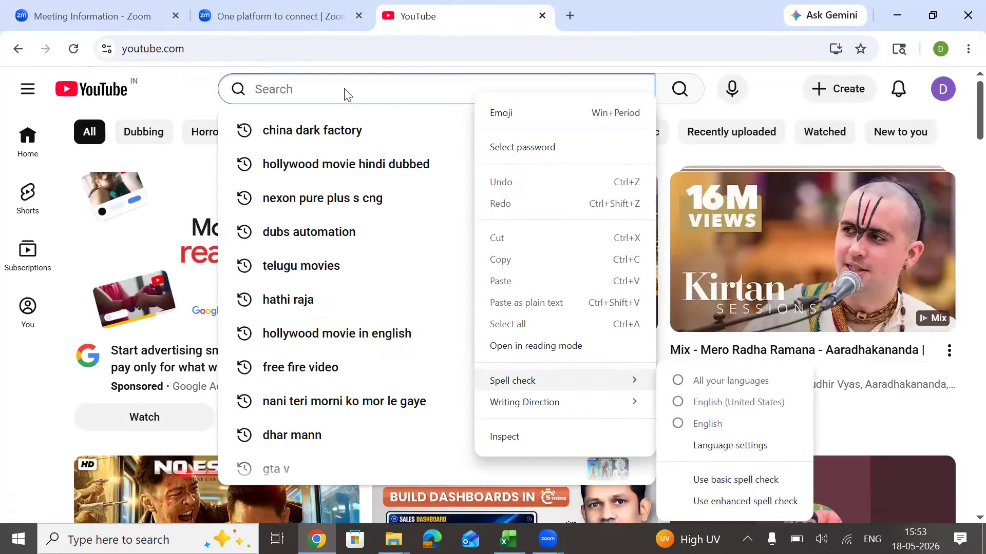
{"action": "left_click", "coordinate": [345, 92]}
{"action": "type", "text": "dub"}
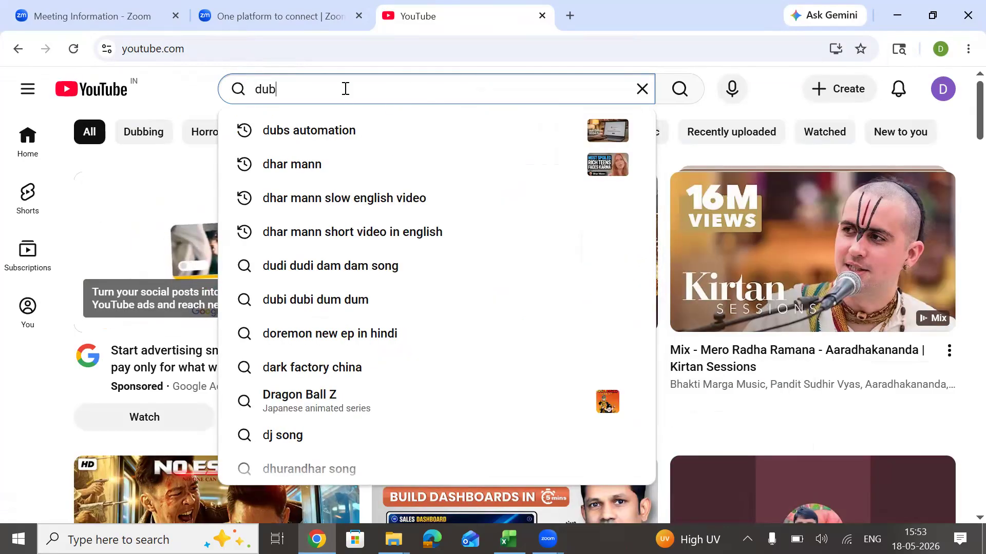
{"action": "type", "text": "s"}
{"action": "key", "text": "Down"}
{"action": "key", "text": "Return"}
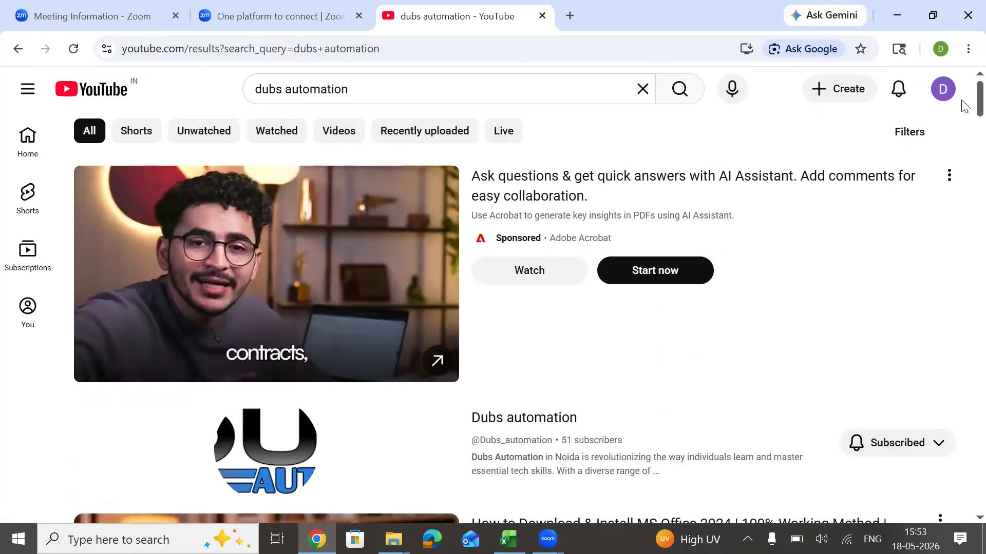
Open the video "How to Download & Install MS Office 2024" from the results and copy its web address.
{"action": "scroll", "coordinate": [963, 108], "scroll_direction": "down", "scroll_amount": 7}
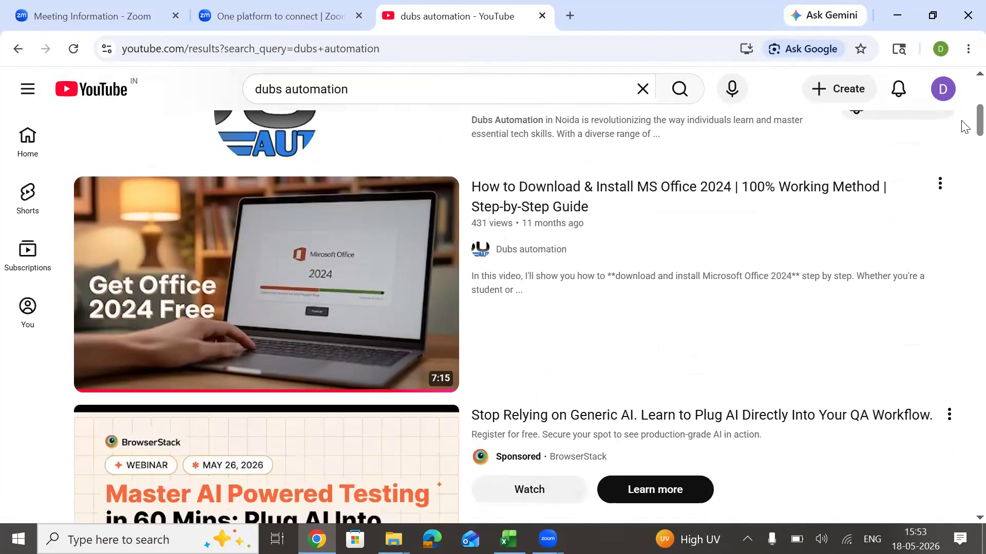
{"action": "left_click", "coordinate": [941, 177]}
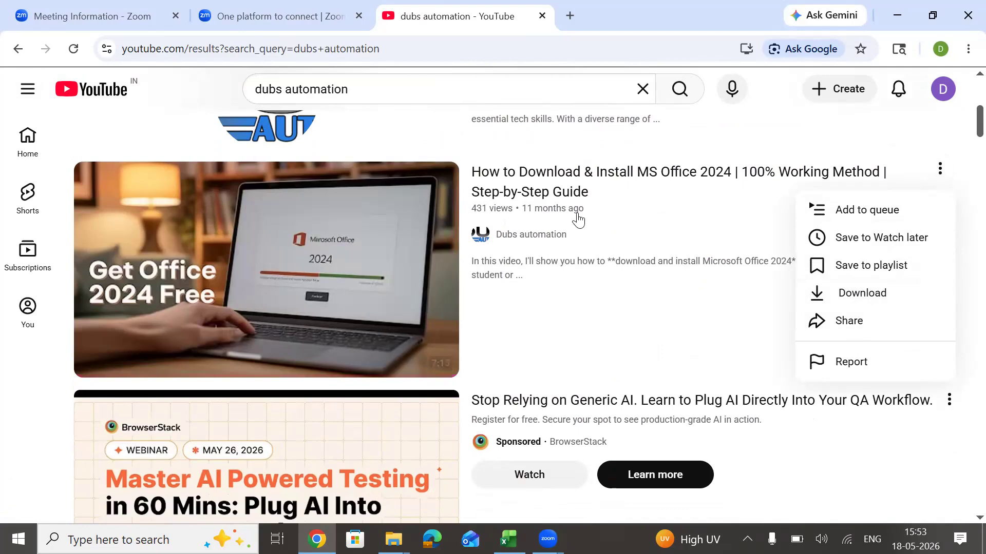
{"action": "left_click", "coordinate": [544, 180]}
{"action": "left_click_drag", "start_coordinate": [303, 48], "coordinate": [70, 44]}
{"action": "key", "text": "ctrl+c"}
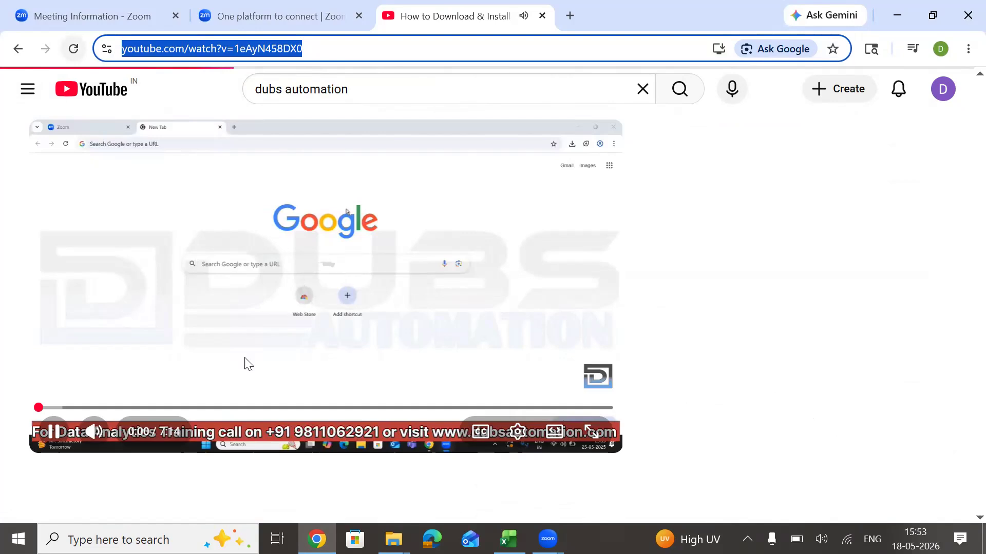
{"action": "left_click", "coordinate": [290, 319]}
{"action": "left_click", "coordinate": [289, 275]}
Return to the Excel workbook and paste the copied video link into cell I23.
{"action": "left_click", "coordinate": [896, 17]}
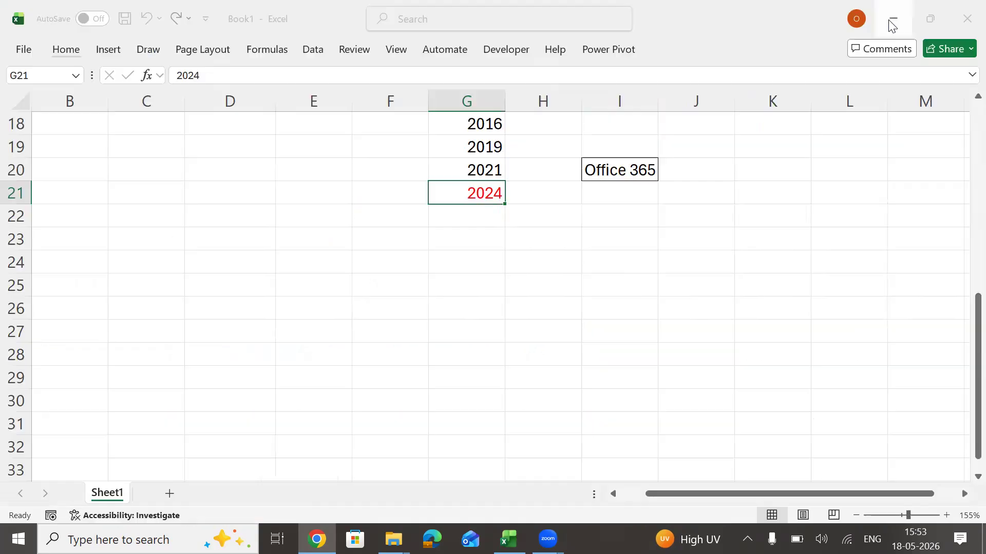
{"action": "left_click", "coordinate": [642, 237]}
{"action": "key", "text": "ctrl+v"}
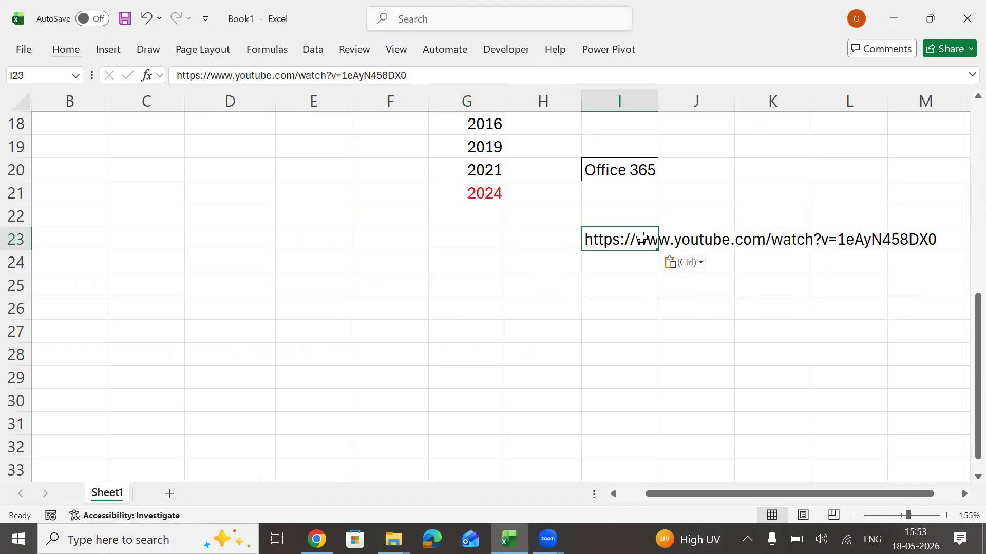
{"action": "left_click", "coordinate": [592, 308]}
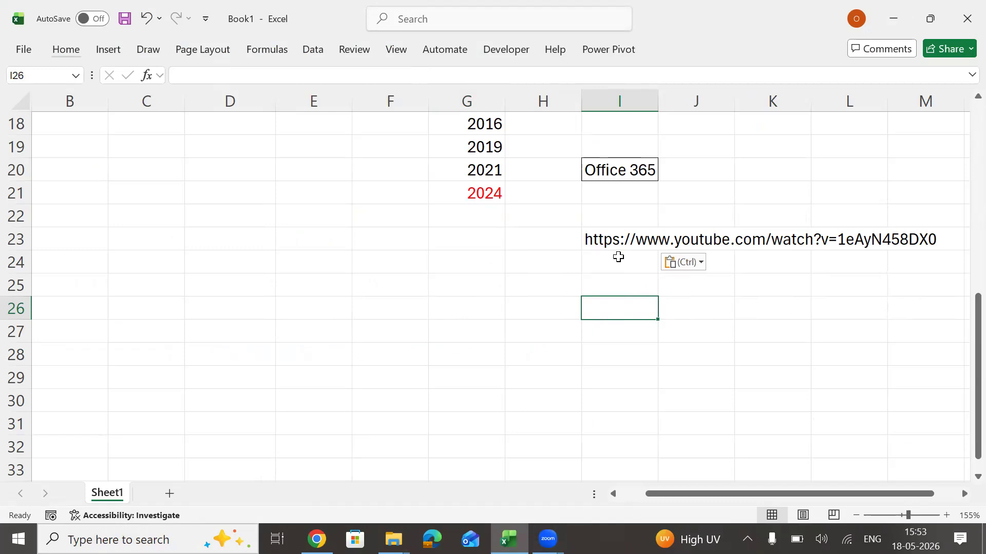
{"action": "left_click", "coordinate": [478, 286]}
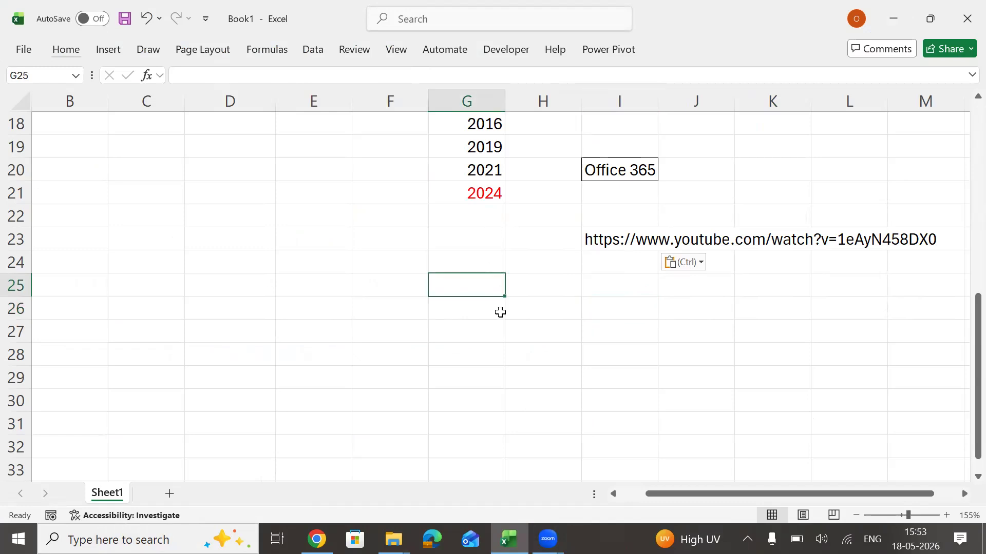
{"action": "key", "text": "Left"}
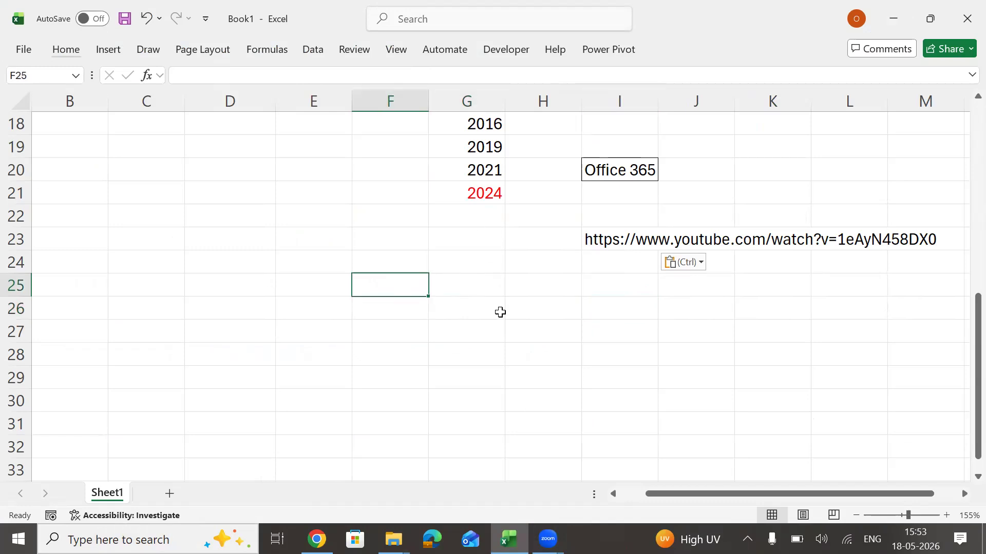
{"action": "key", "text": "Down"}
{"action": "key", "text": "Down"}
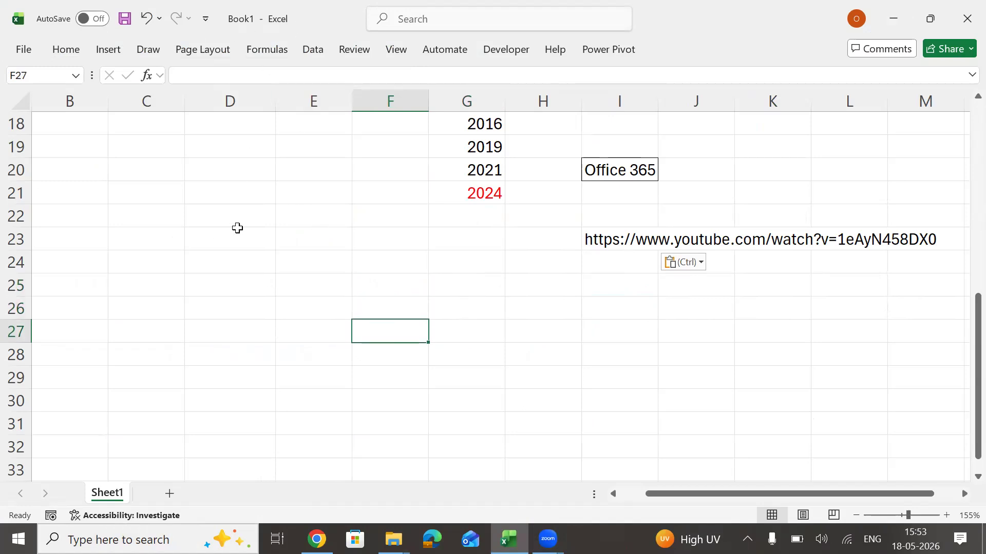
Launch another Excel window through the Windows search, and close its start screen to return to Book1.
{"action": "left_click", "coordinate": [101, 539]}
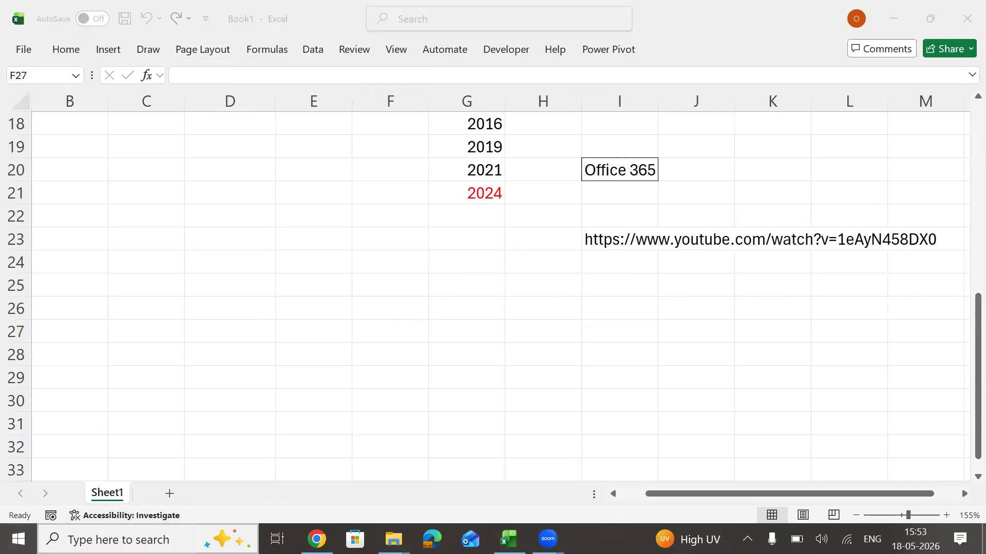
{"action": "type", "text": "exce"}
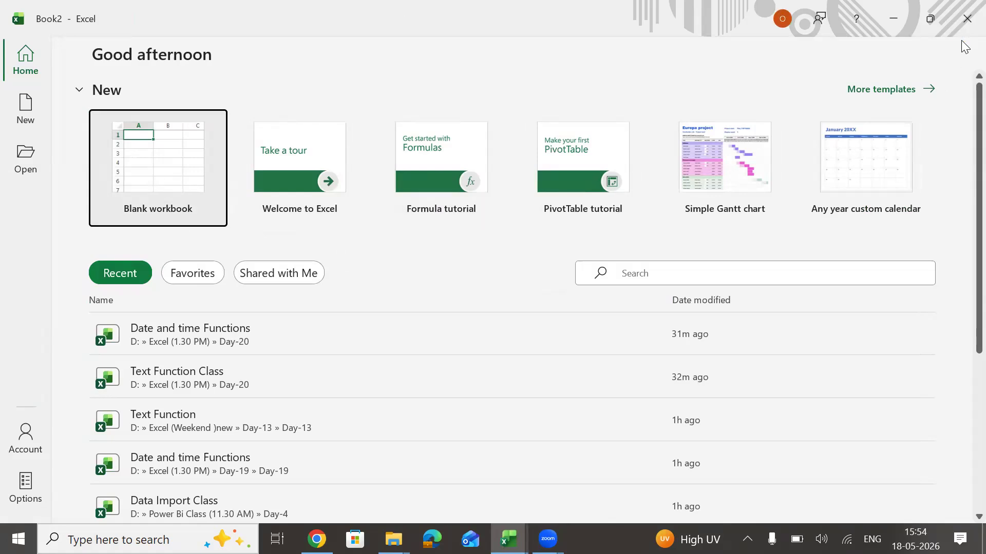
{"action": "left_click", "coordinate": [964, 23]}
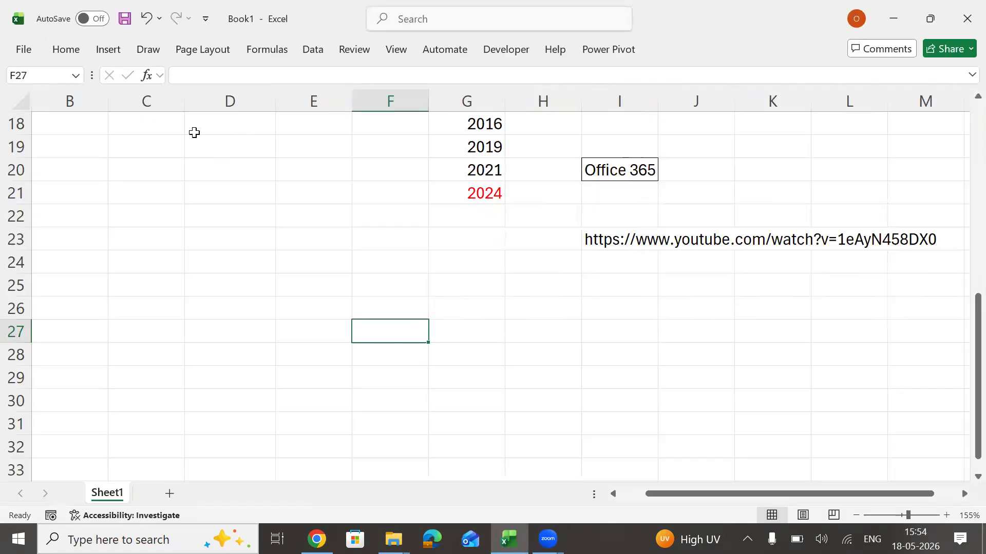
Select cell E23, expand the ribbon and examine the Insert and Draw commands.
{"action": "left_click_drag", "start_coordinate": [194, 131], "coordinate": [483, 365]}
{"action": "left_click", "coordinate": [279, 242]}
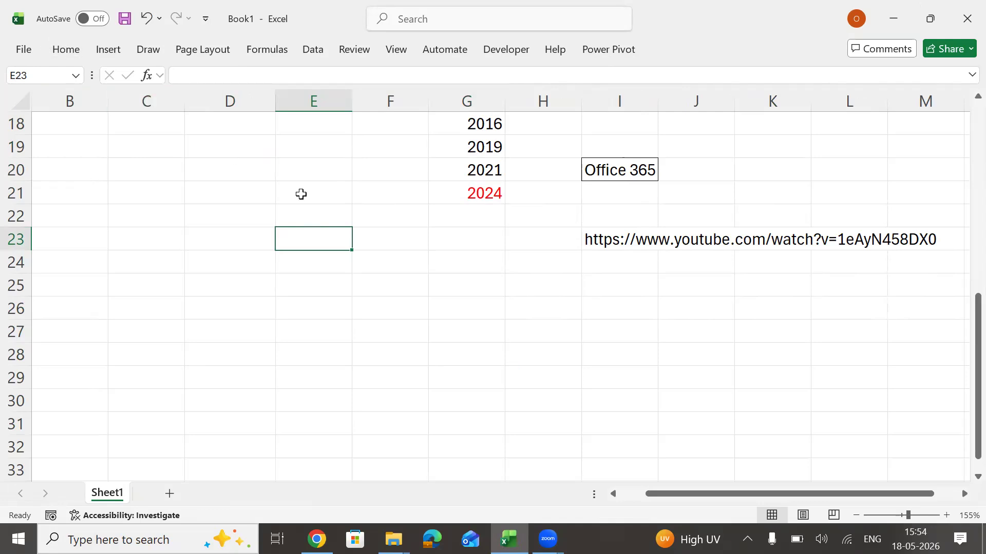
{"action": "key", "text": "ctrl+F1"}
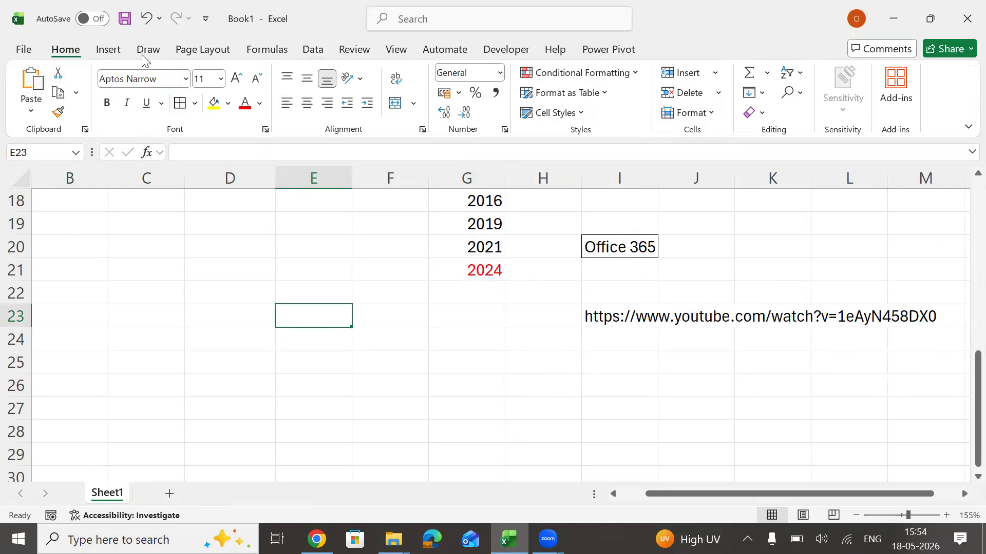
{"action": "left_click", "coordinate": [105, 49]}
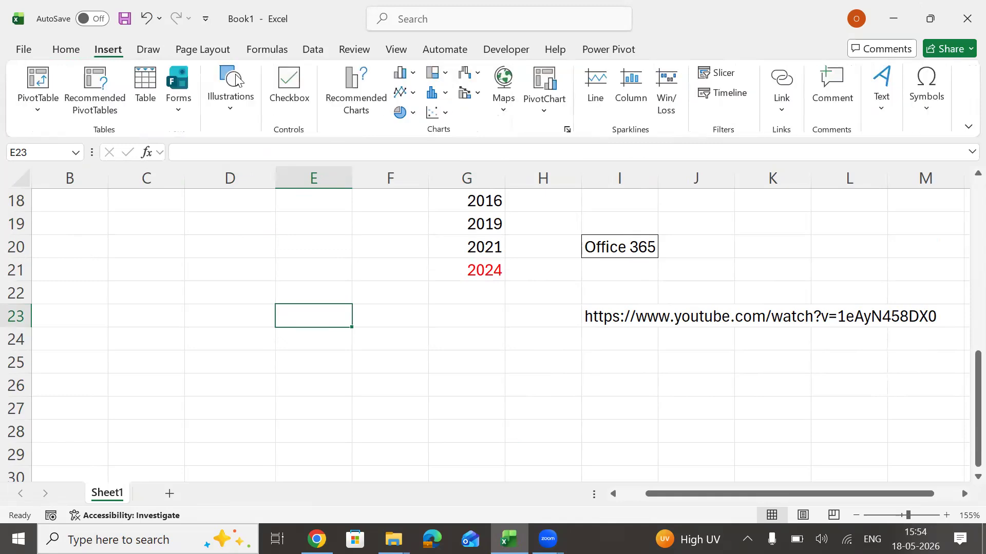
{"action": "left_click", "coordinate": [141, 51]}
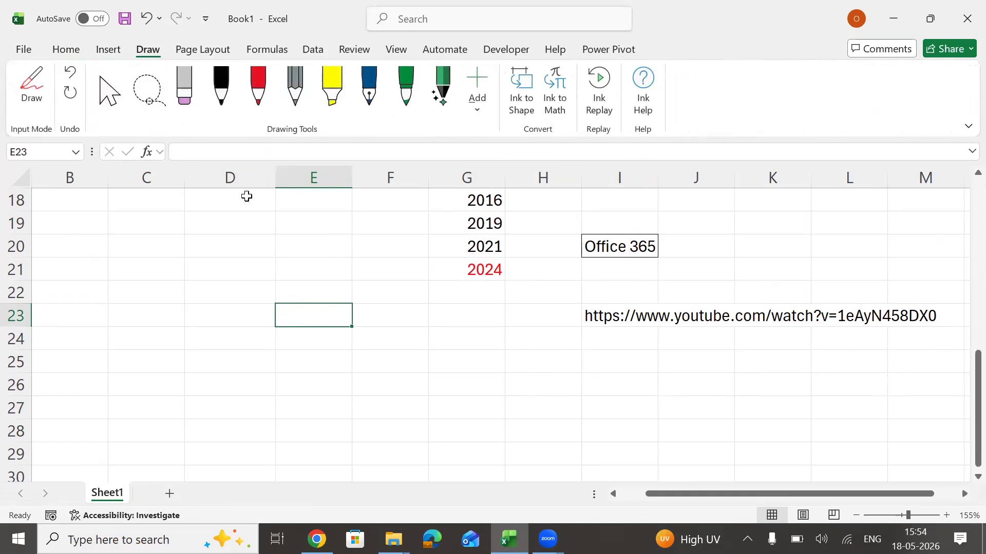
Collapse the ribbon again and close the Help pane.
{"action": "key", "text": "F1"}
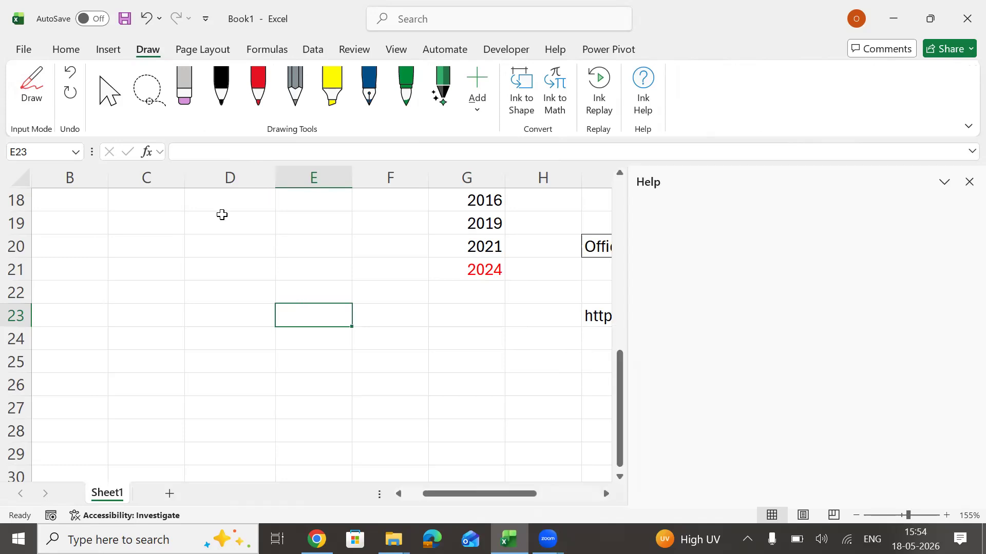
{"action": "left_click", "coordinate": [229, 250]}
{"action": "key", "text": "ctrl+F1"}
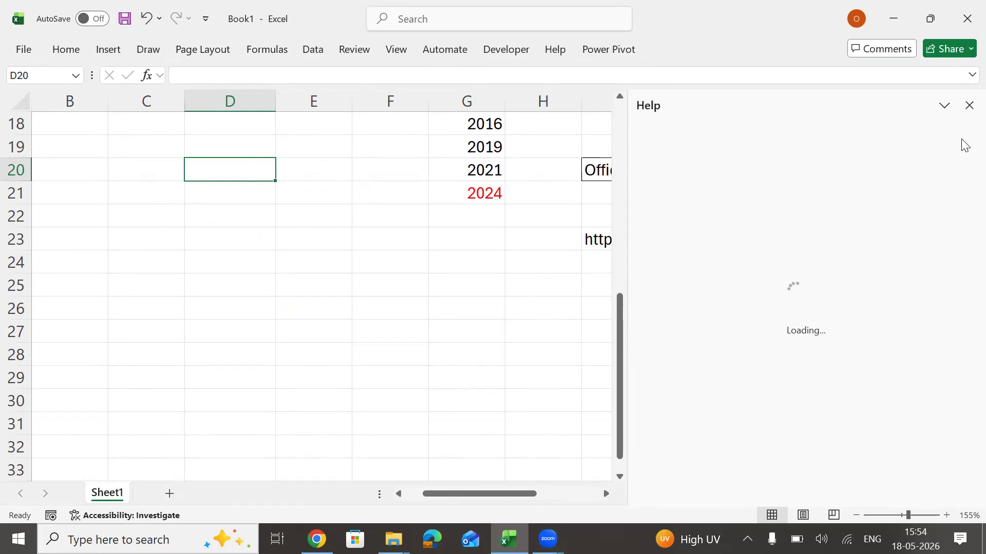
{"action": "left_click", "coordinate": [967, 106]}
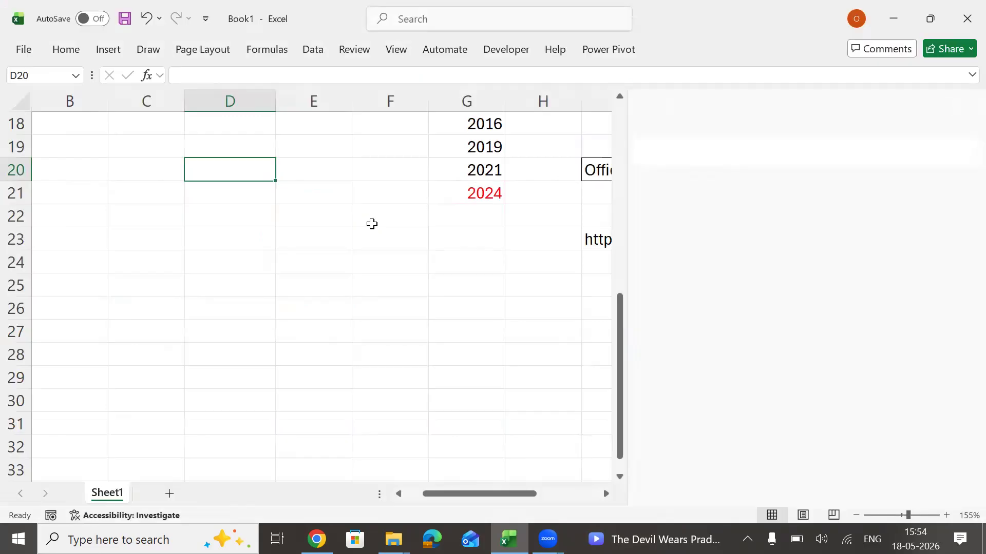
Try to apply a filter from the empty cell E26, and dismiss the message.
{"action": "left_click", "coordinate": [319, 298]}
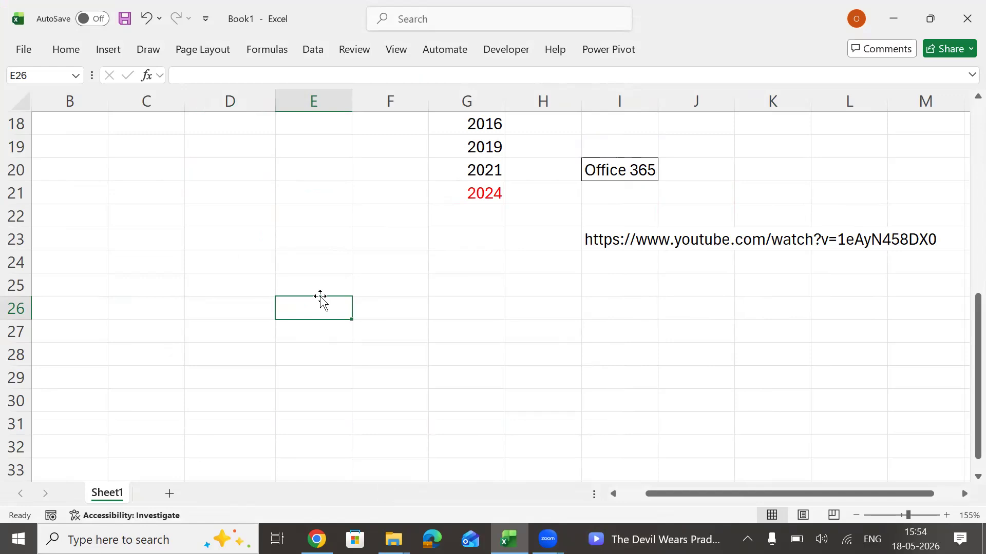
{"action": "key", "text": "alt"}
{"action": "key", "text": "d"}
{"action": "key", "text": "f"}
{"action": "key", "text": "f"}
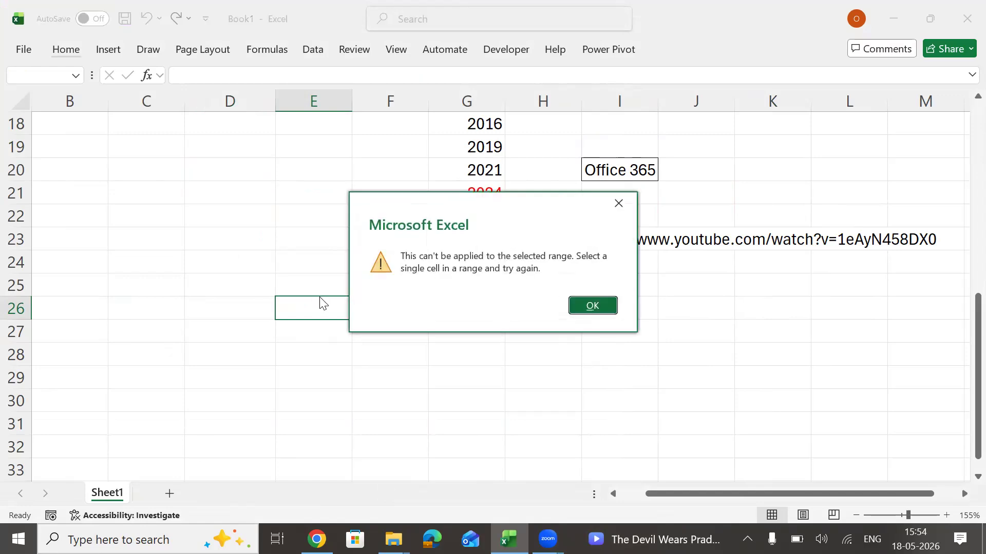
{"action": "left_click", "coordinate": [593, 306]}
Enter the text Ctrl+F1 in cell F26 and select the adjacent cell G26.
{"action": "left_click", "coordinate": [390, 314]}
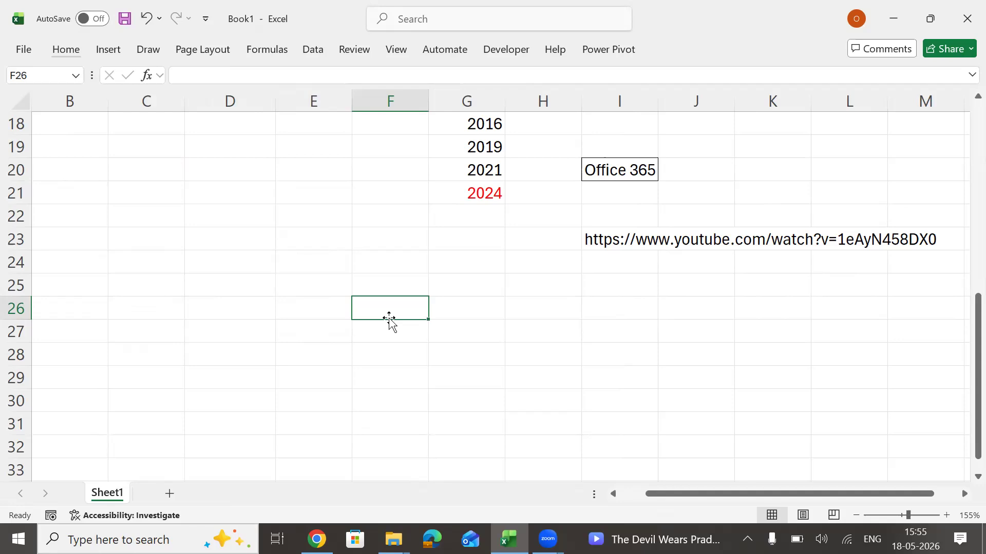
{"action": "type", "text": "Ctrl+F1"}
{"action": "key", "text": "Return"}
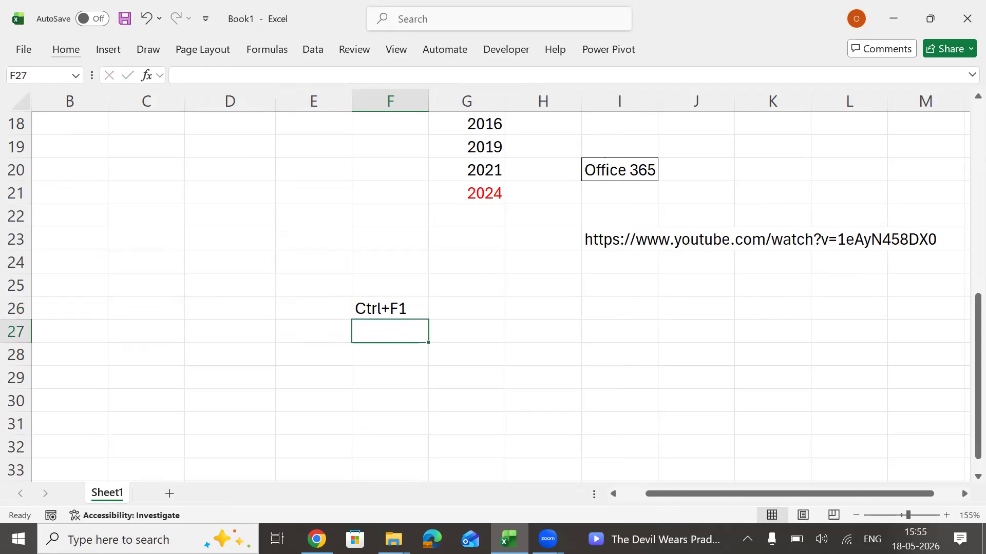
{"action": "key", "text": "Right"}
{"action": "key", "text": "Up"}
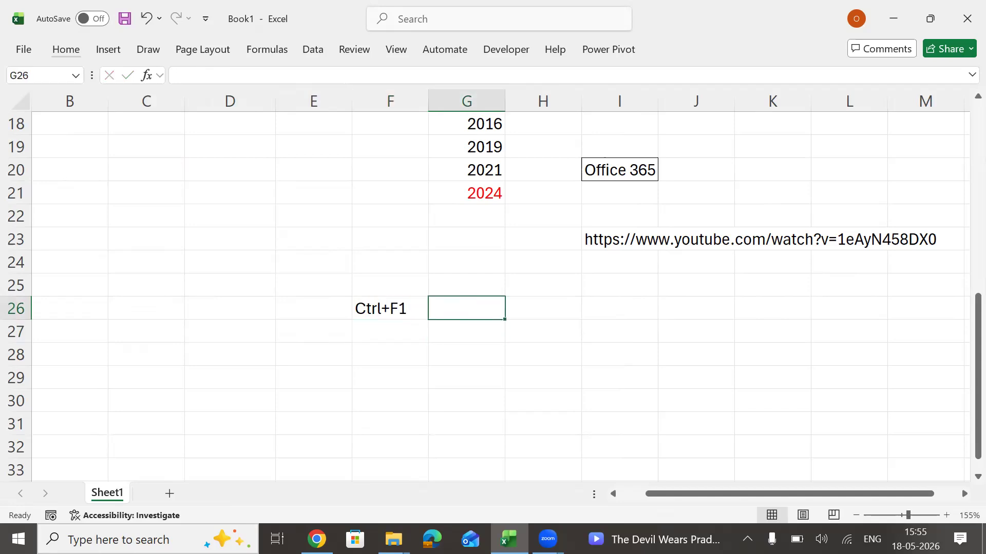
Enter the description "To hide/Show Tab's Option" in cell G26.
{"action": "type", "text": "To"}
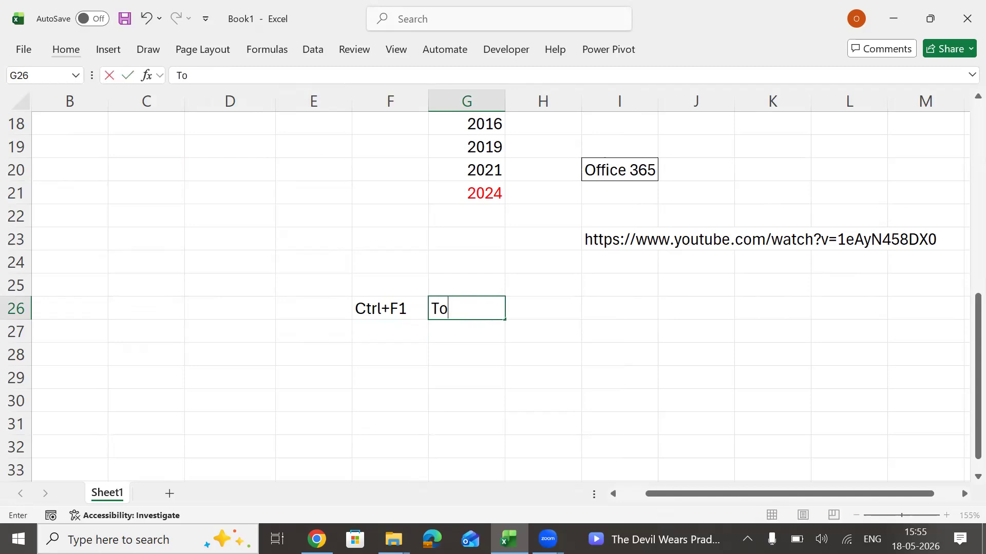
{"action": "type", "text": " hide/Shi"}
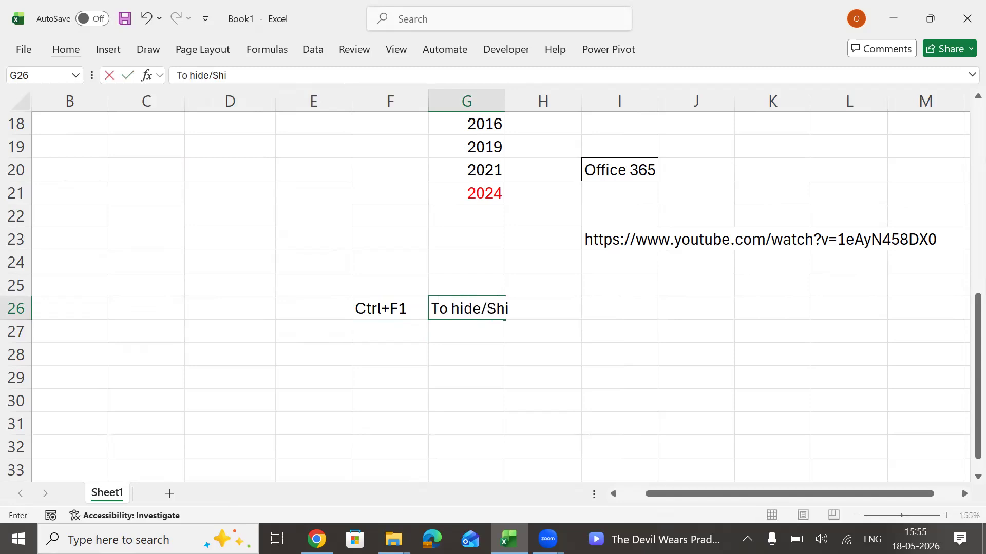
{"action": "key", "text": "BackSpace"}
{"action": "type", "text": "ow Tab's Optio"}
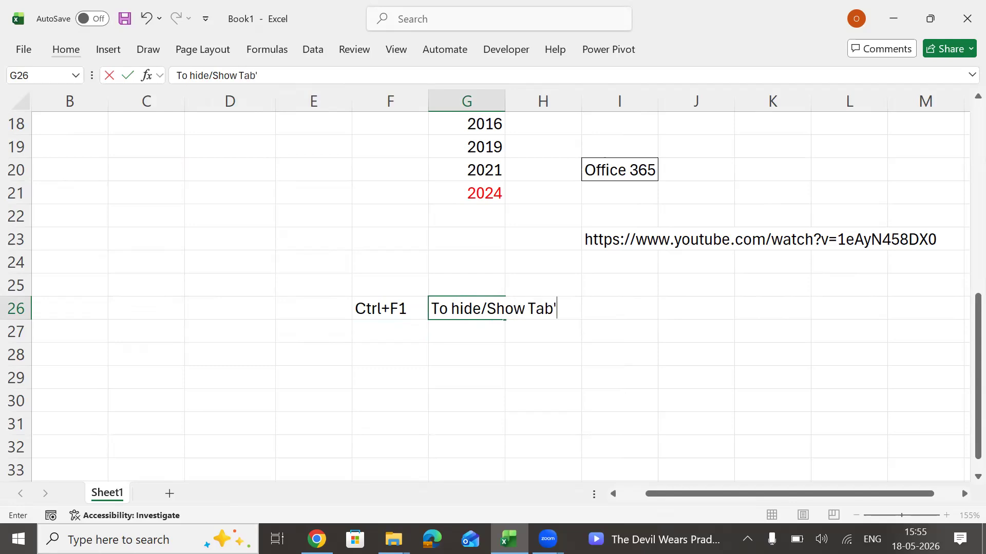
{"action": "type", "text": "n"}
{"action": "key", "text": "Return"}
Make the shortcut text in cell F26 bold and keep that cell selected.
{"action": "key", "text": "Up"}
{"action": "key", "text": "Left"}
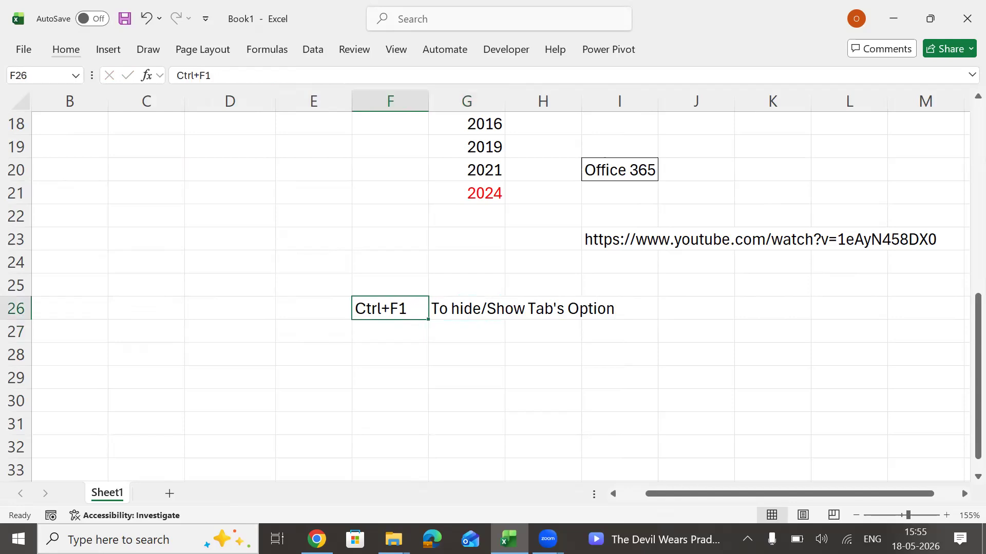
{"action": "key", "text": "ctrl+b"}
{"action": "key", "text": "alt+Tab"}
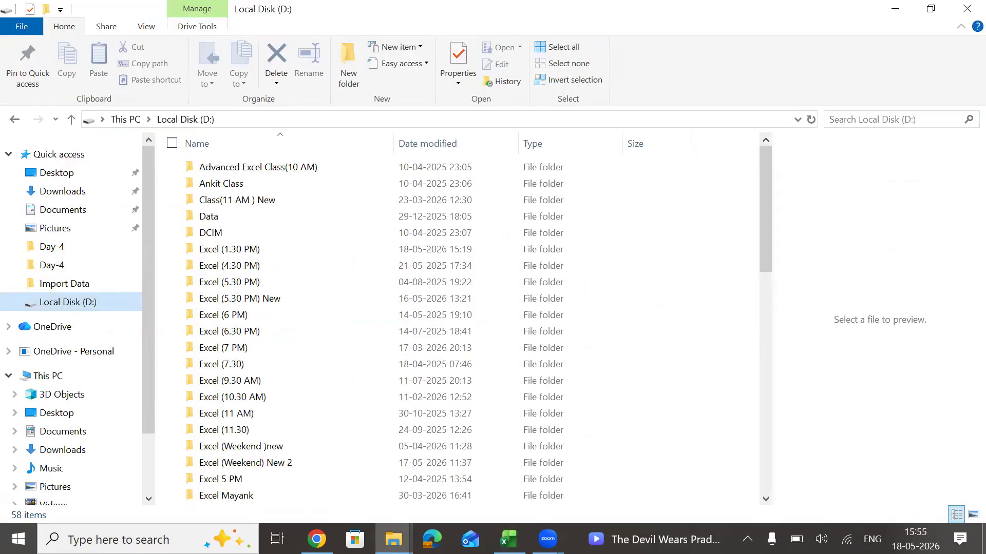
{"action": "key", "text": "alt+Tab"}
{"action": "key", "text": "Down"}
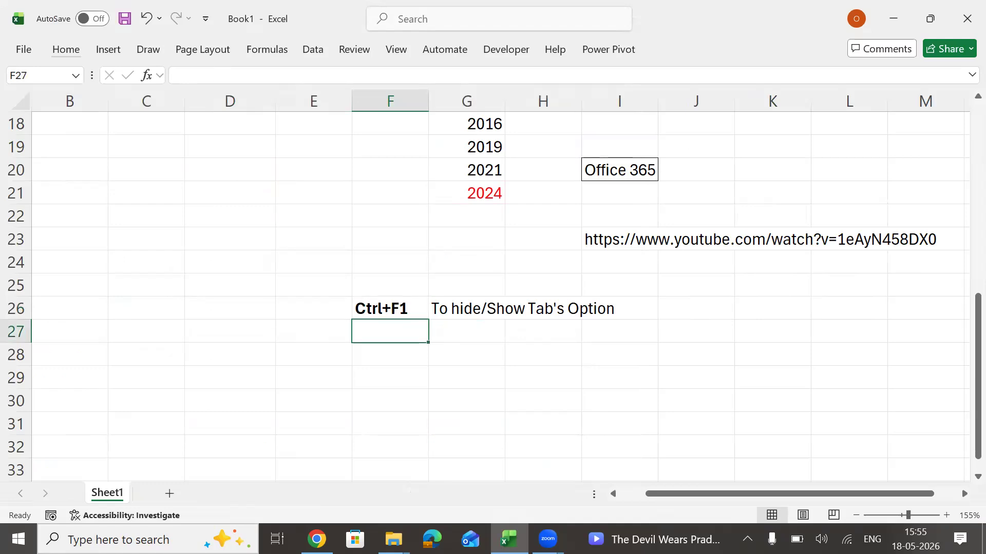
{"action": "key", "text": "Up"}
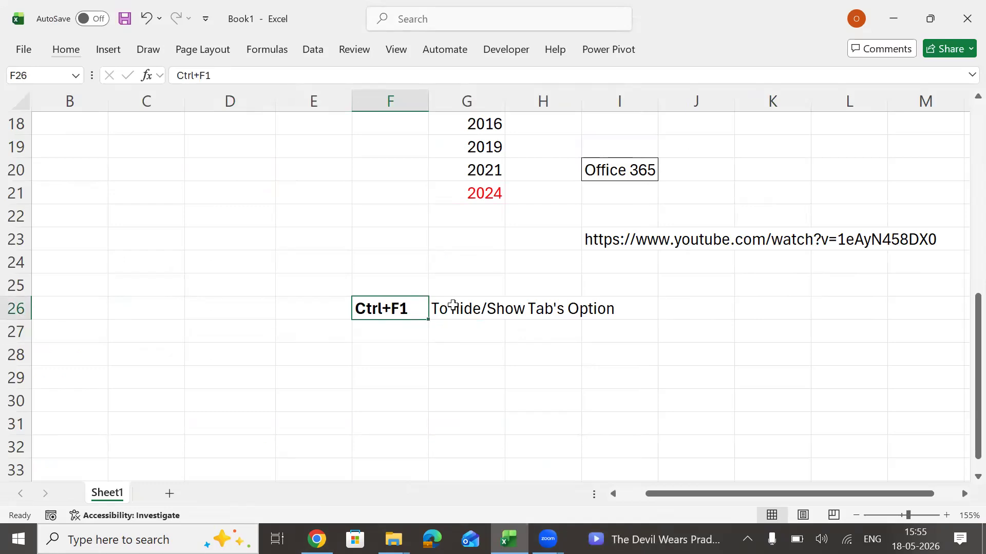
Expand, collapse and re-expand the ribbon to try out the noted shortcut, and select cell D25.
{"action": "key", "text": "ctrl+F1"}
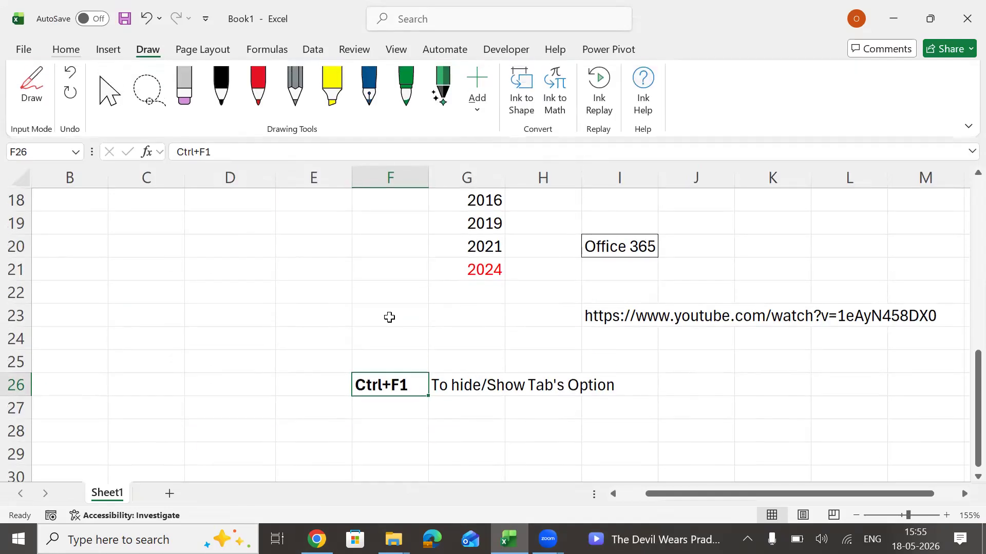
{"action": "key", "text": "ctrl+F1"}
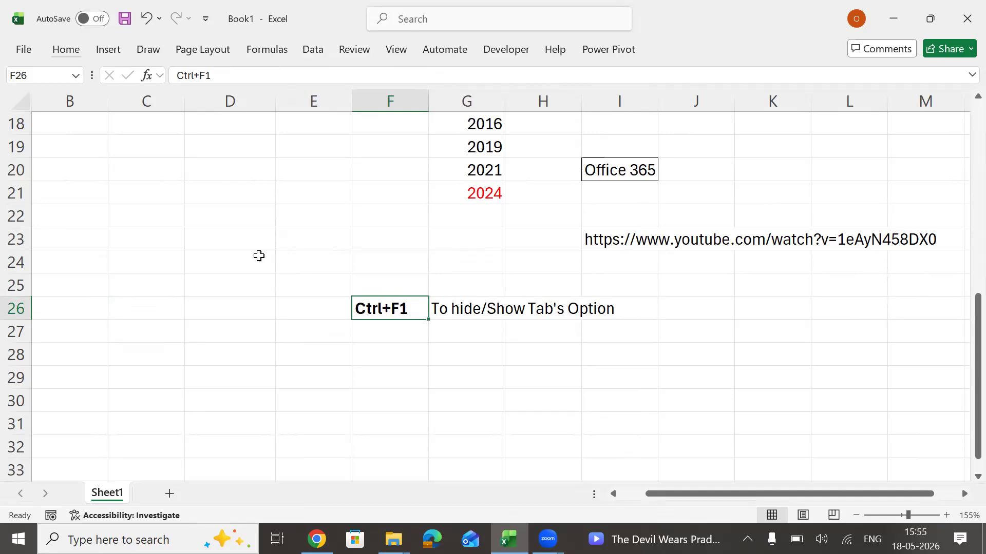
{"action": "key", "text": "ctrl+F1"}
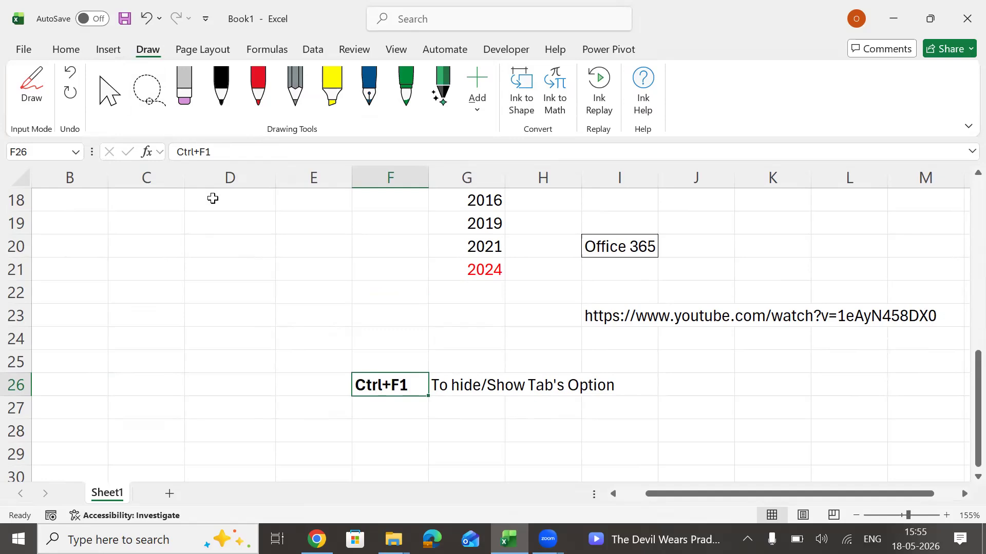
{"action": "left_click_drag", "start_coordinate": [225, 203], "coordinate": [223, 471]}
{"action": "left_click", "coordinate": [222, 358]}
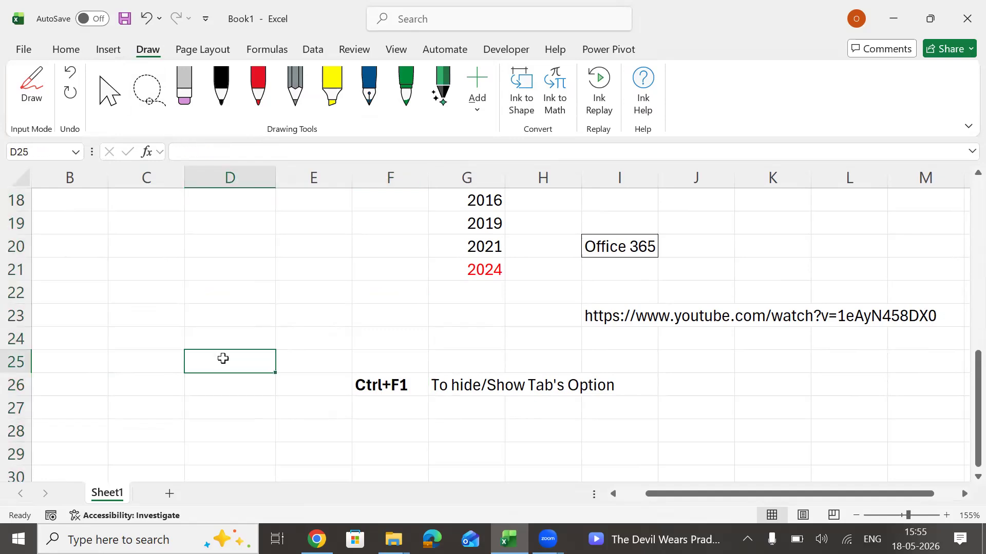
Open the Help pane, select cell E22 and close the pane again.
{"action": "key", "text": "F1"}
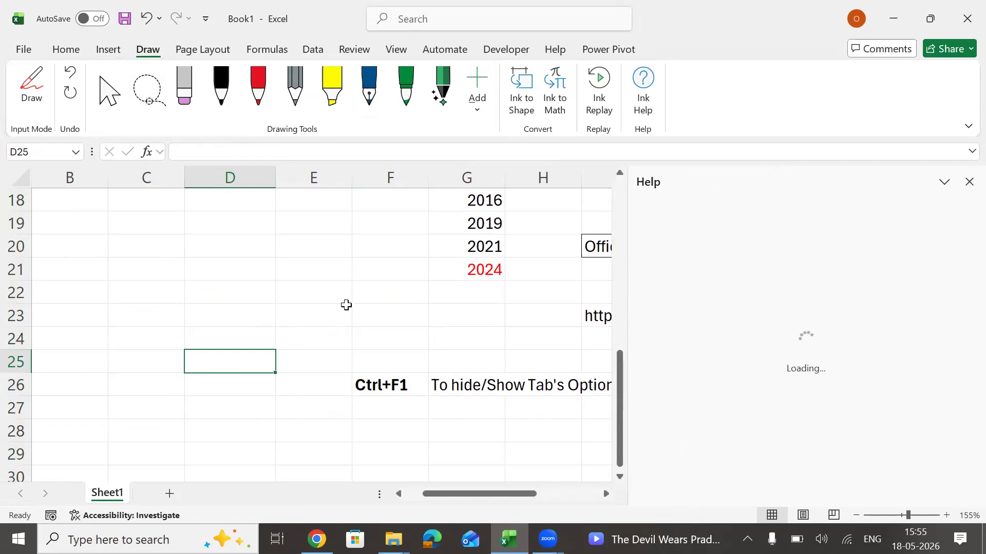
{"action": "left_click", "coordinate": [306, 287]}
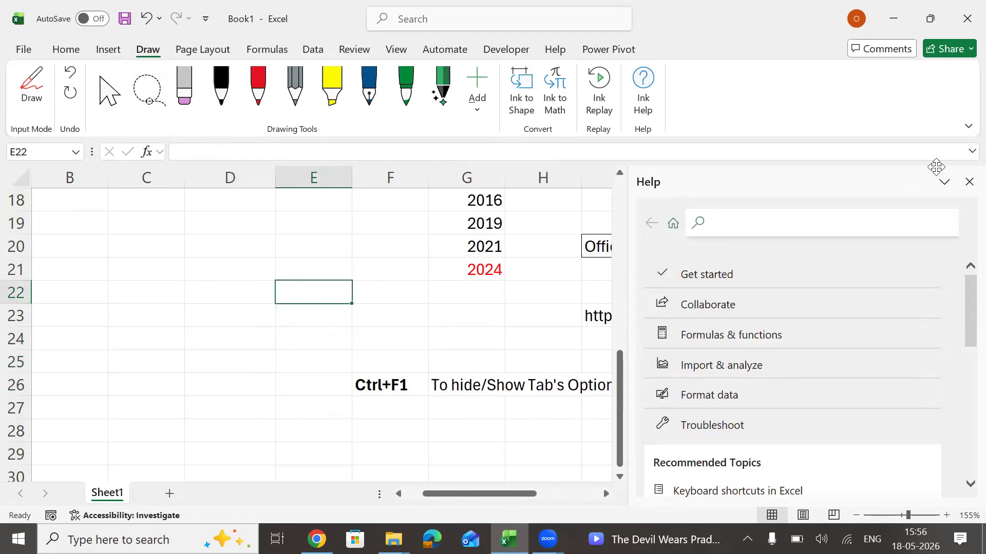
{"action": "left_click", "coordinate": [969, 182]}
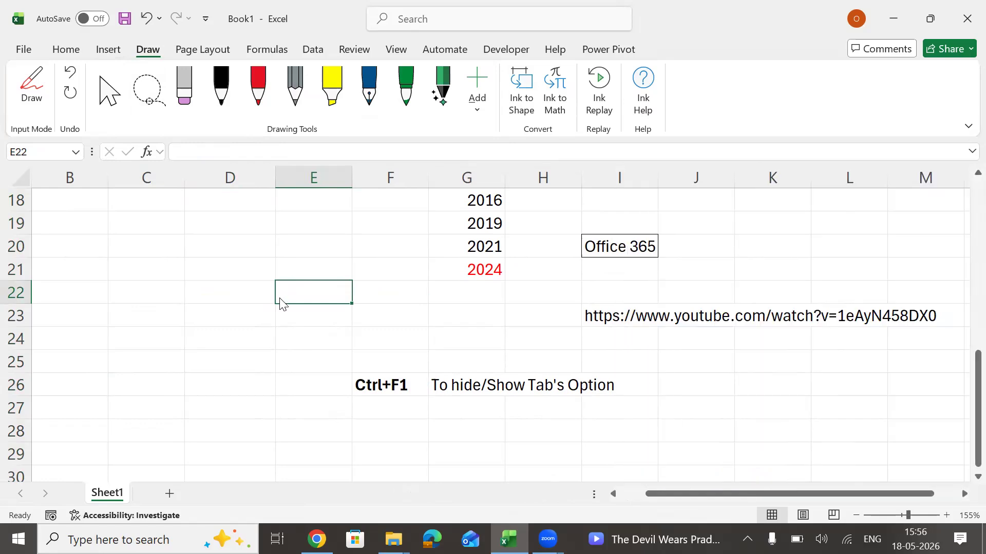
Collapse and expand the ribbon twice, selecting cell D21 in between.
{"action": "key", "text": "ctrl+F1"}
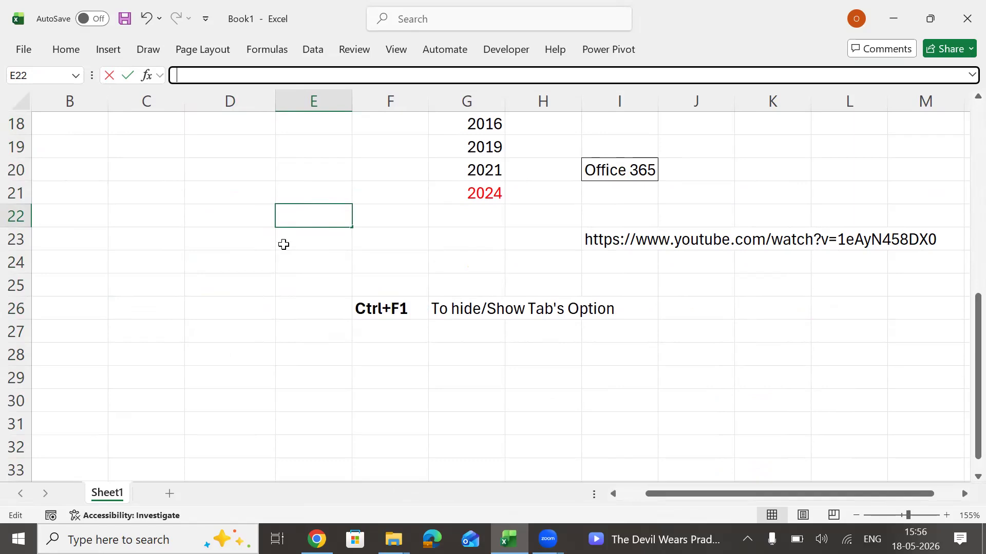
{"action": "key", "text": "ctrl+F1"}
{"action": "left_click", "coordinate": [233, 271]}
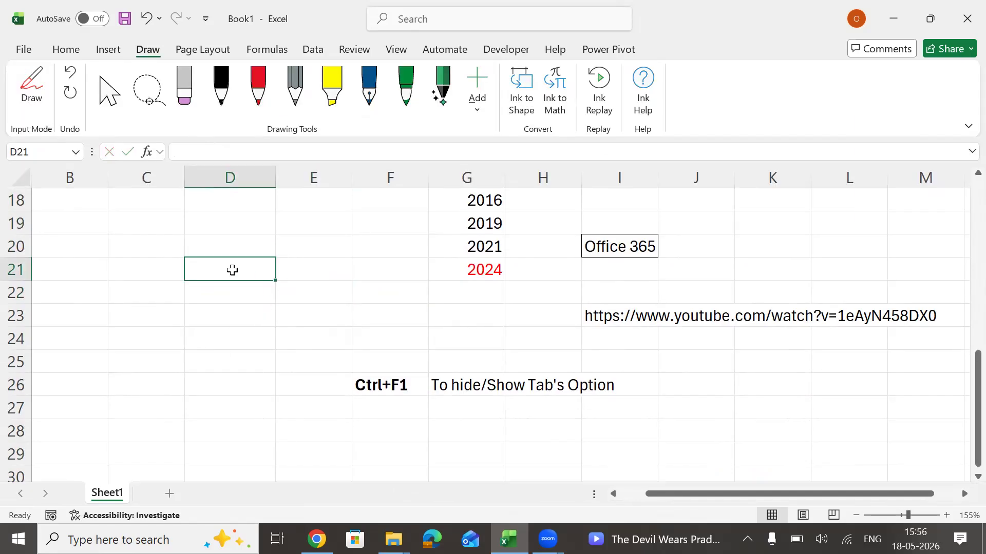
{"action": "key", "text": "ctrl+F1"}
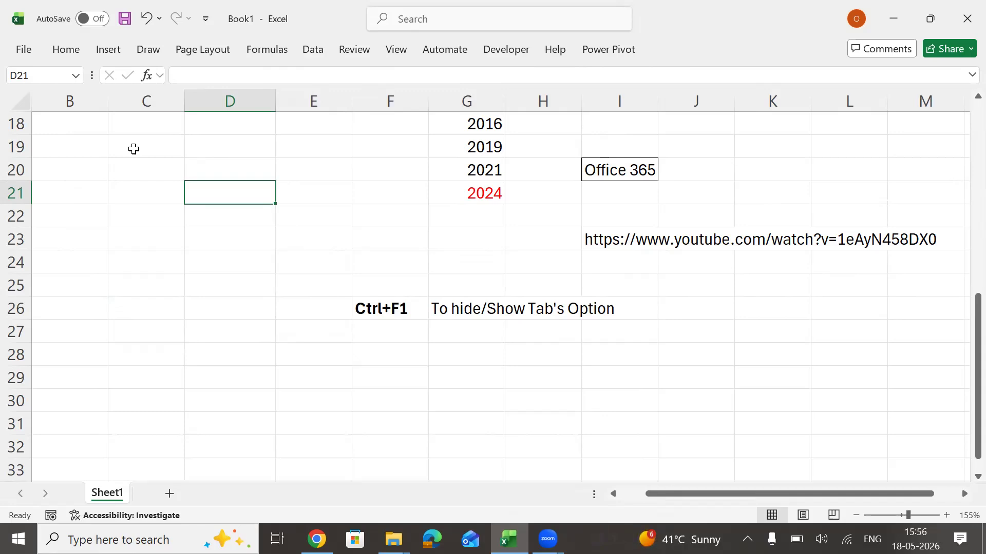
{"action": "key", "text": "ctrl+F1"}
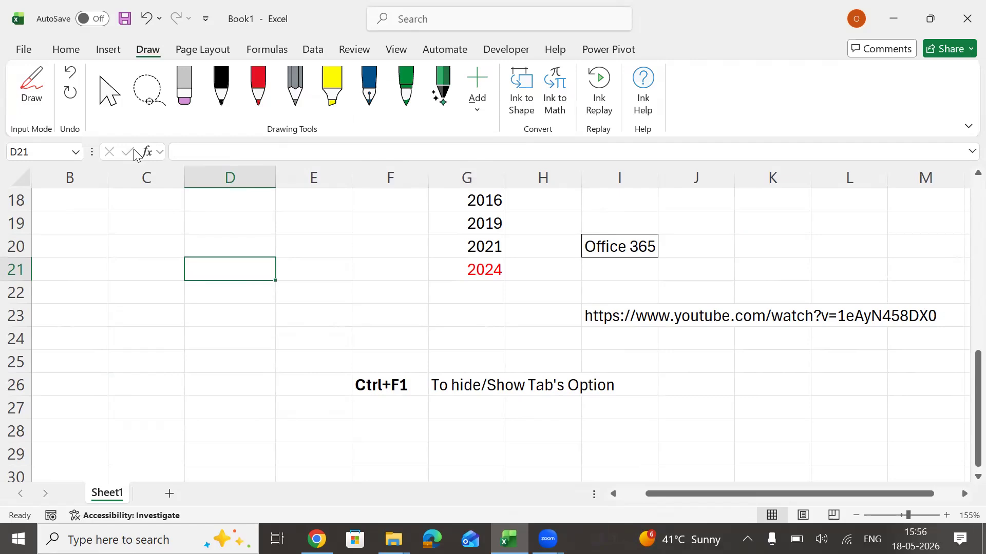
Apply all borders to the empty range C20:E28.
{"action": "left_click", "coordinate": [71, 51]}
{"action": "left_click_drag", "start_coordinate": [134, 253], "coordinate": [174, 264]}
{"action": "left_click_drag", "start_coordinate": [261, 279], "coordinate": [301, 438]}
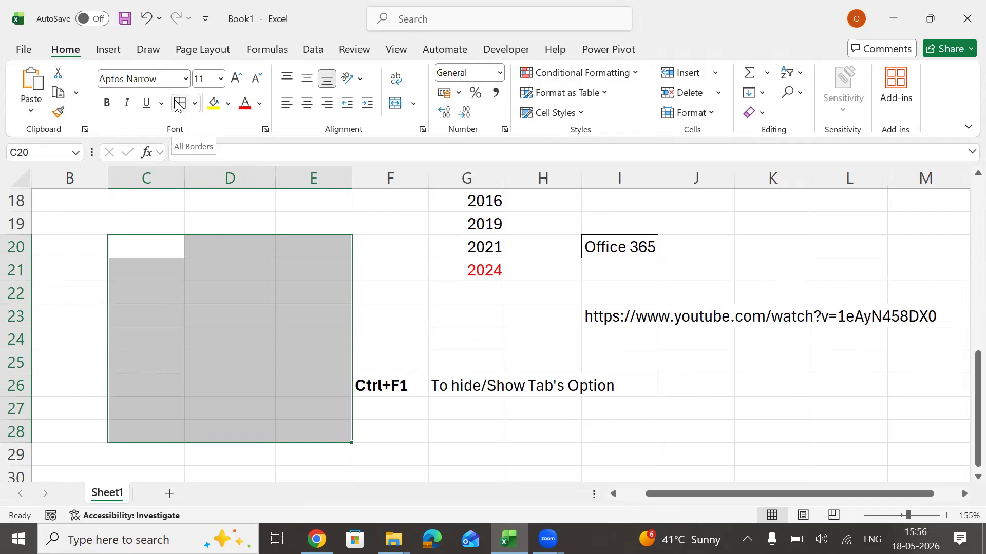
{"action": "left_click", "coordinate": [195, 105]}
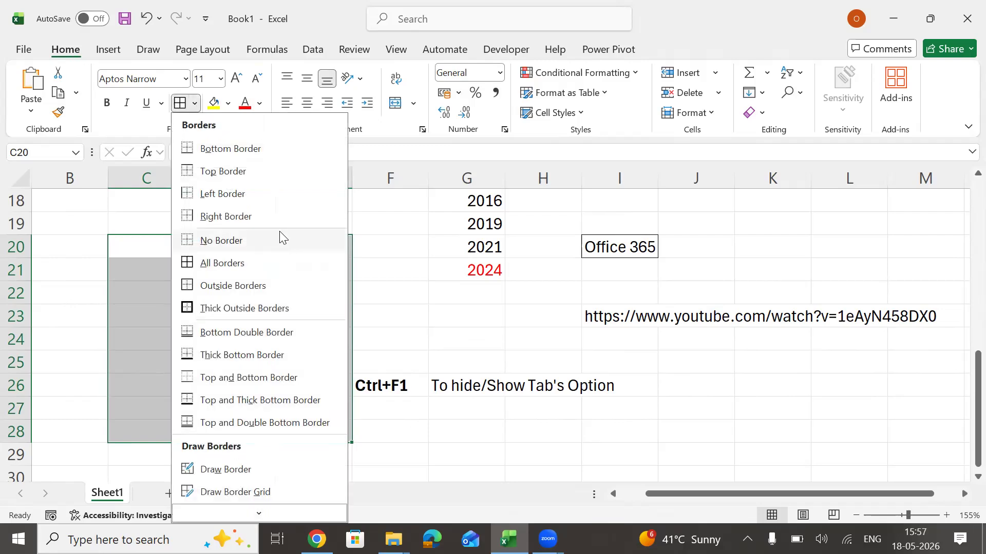
{"action": "left_click", "coordinate": [386, 249]}
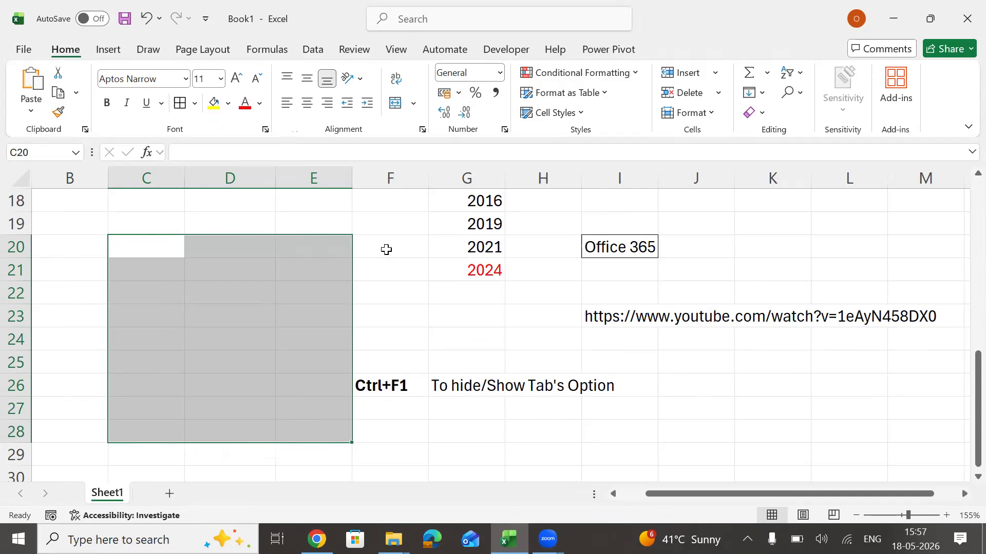
{"action": "key", "text": "alt"}
{"action": "key", "text": "h"}
{"action": "key", "text": "b"}
{"action": "key", "text": "a"}
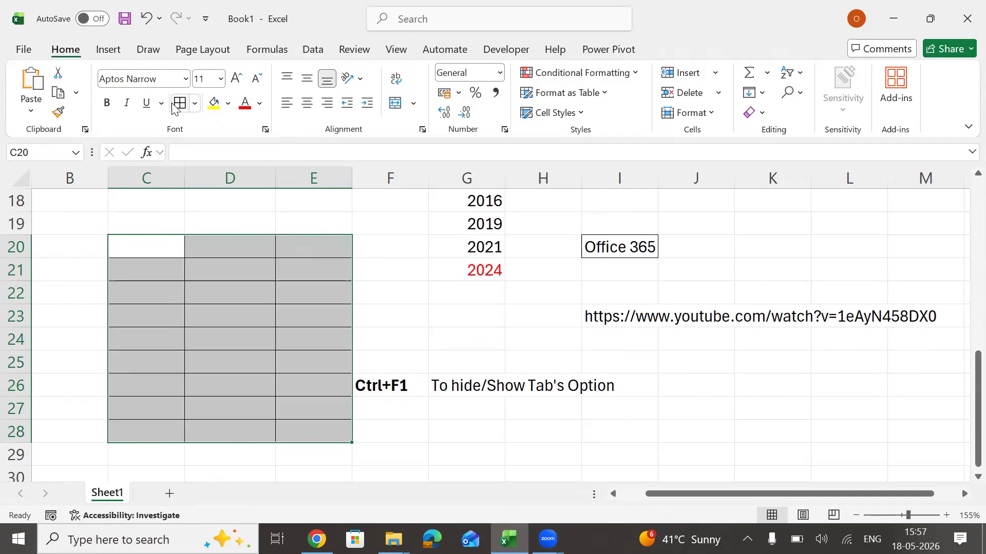
Collapse the ribbon and remove all borders from the range C20:E28.
{"action": "key", "text": "ctrl+F1"}
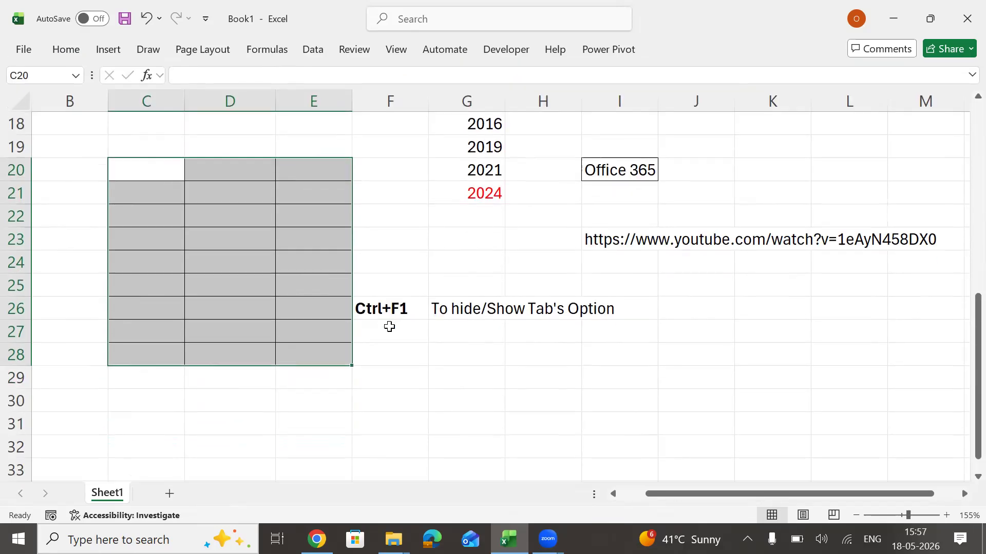
{"action": "key", "text": "alt"}
{"action": "key", "text": "h"}
{"action": "key", "text": "b"}
{"action": "key", "text": "n"}
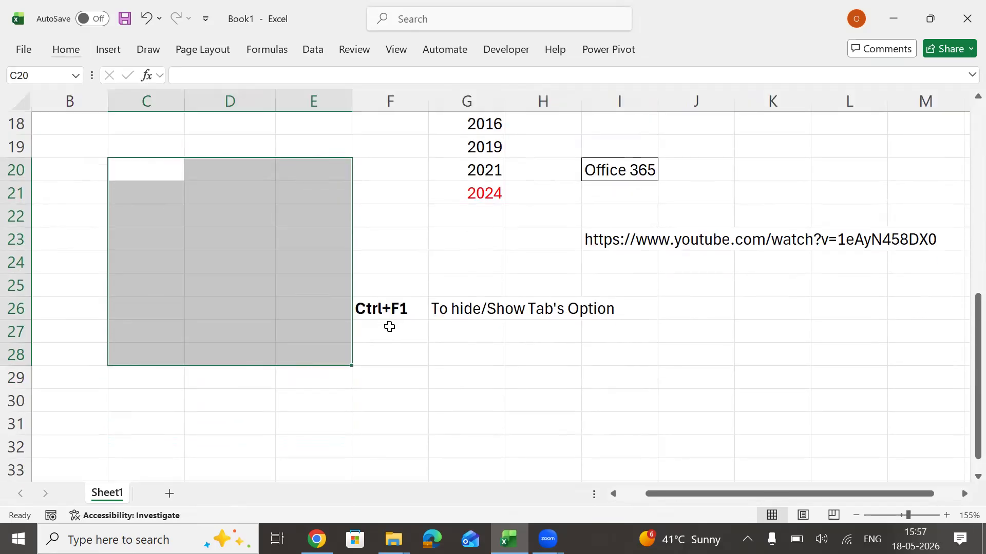
Apply all borders to the range C20:E25 and remove them again.
{"action": "key", "text": "Down"}
{"action": "key", "text": "Up"}
{"action": "key", "text": "shift+Right"}
{"action": "key", "text": "shift+Right"}
{"action": "key", "text": "shift+Down"}
{"action": "key", "text": "shift+Down"}
{"action": "key", "text": "shift+Down"}
{"action": "key", "text": "shift+Down"}
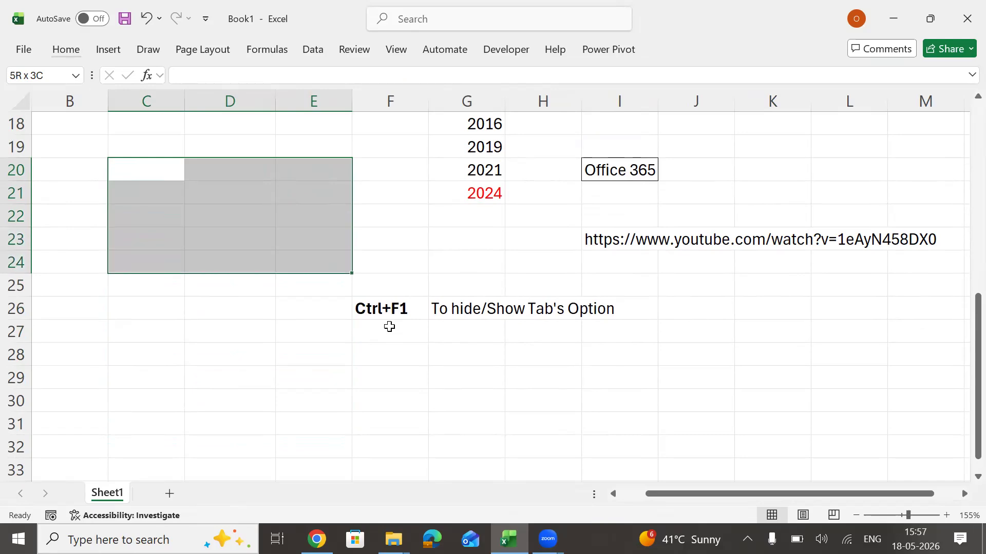
{"action": "key", "text": "shift+Down"}
{"action": "key", "text": "alt"}
{"action": "key", "text": "h"}
{"action": "key", "text": "b"}
{"action": "key", "text": "a"}
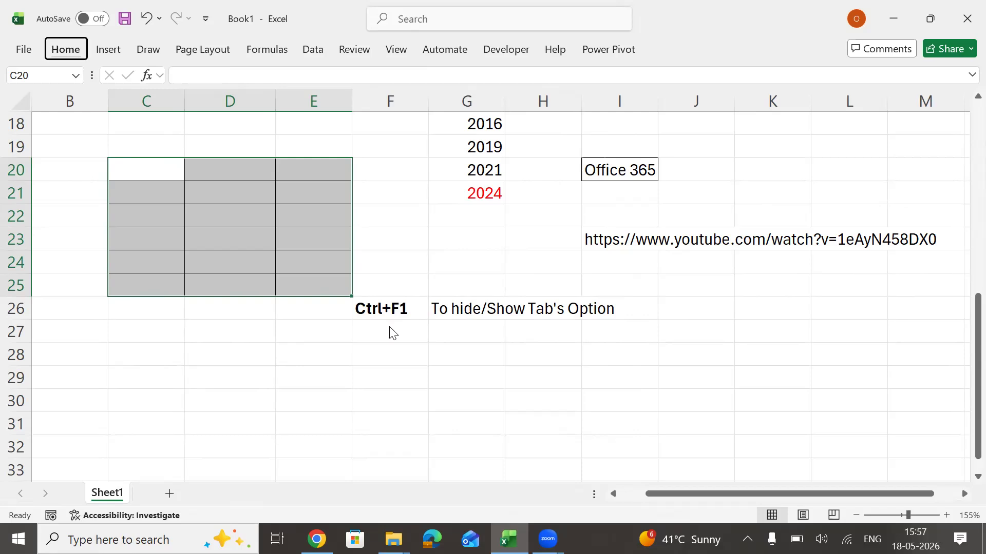
{"action": "key", "text": "ctrl+shift+underscore"}
Select cell F28 and capture a screen snip of the Name Box.
{"action": "key", "text": "Down"}
{"action": "key", "text": "Down"}
{"action": "key", "text": "Down"}
{"action": "key", "text": "Down"}
{"action": "key", "text": "Down"}
{"action": "key", "text": "Down"}
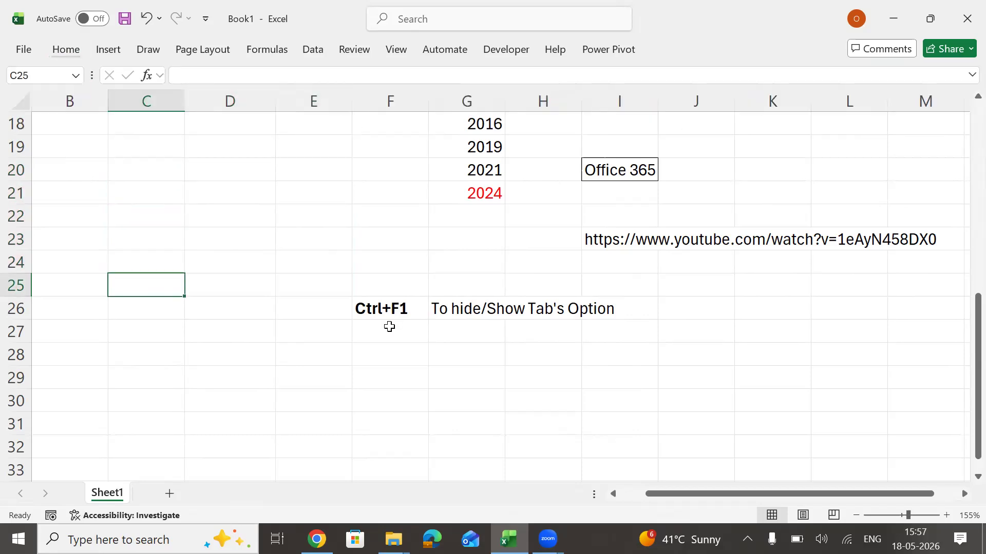
{"action": "key", "text": "Right"}
{"action": "key", "text": "Right"}
{"action": "key", "text": "Right"}
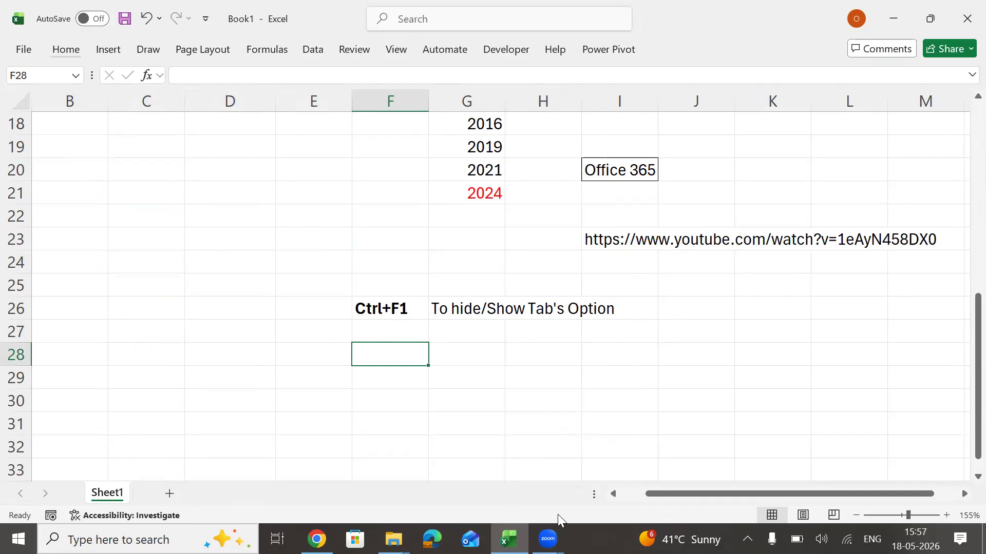
{"action": "mouse_move", "coordinate": [508, 539]}
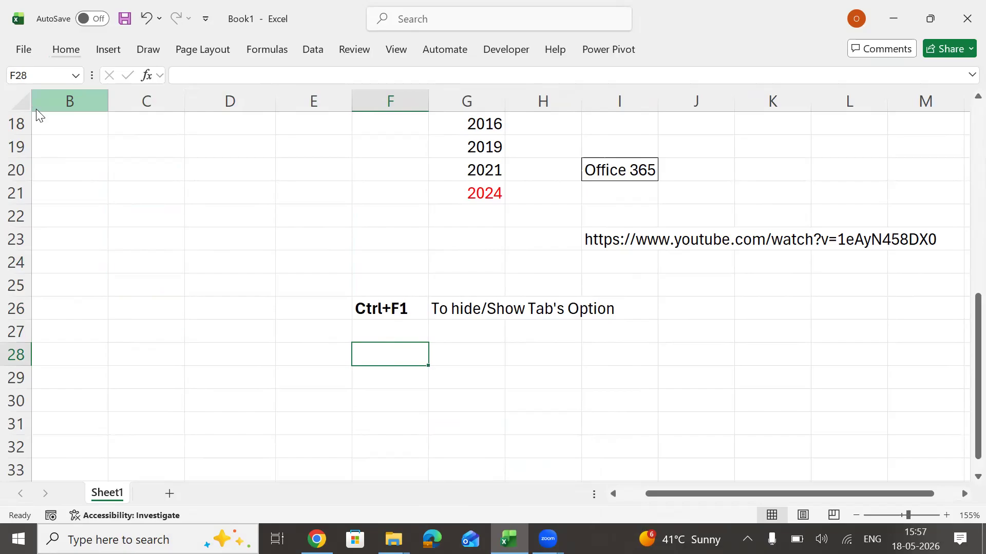
{"action": "key", "text": "super+shift+s"}
{"action": "left_click_drag", "start_coordinate": [4, 63], "coordinate": [89, 88]}
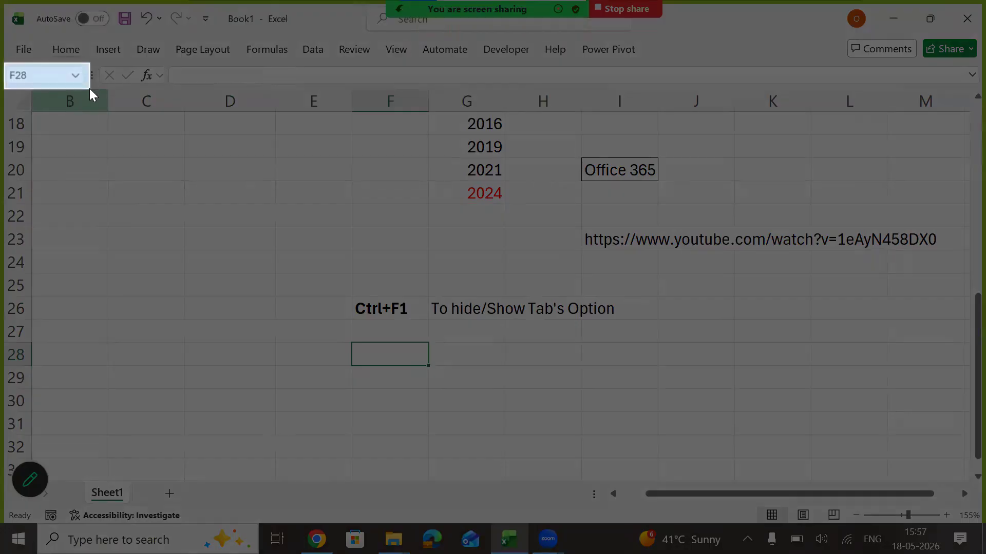
Paste the Name Box snip into the sheet and move it over columns C to E at rows 28 to 30.
{"action": "type", "text": "v"}
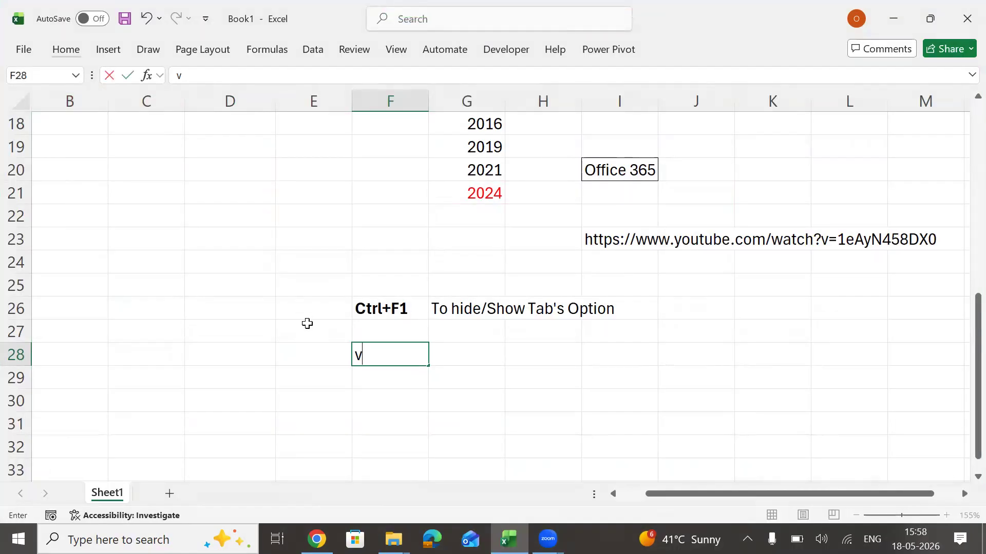
{"action": "key", "text": "Escape"}
{"action": "key", "text": "ctrl+v"}
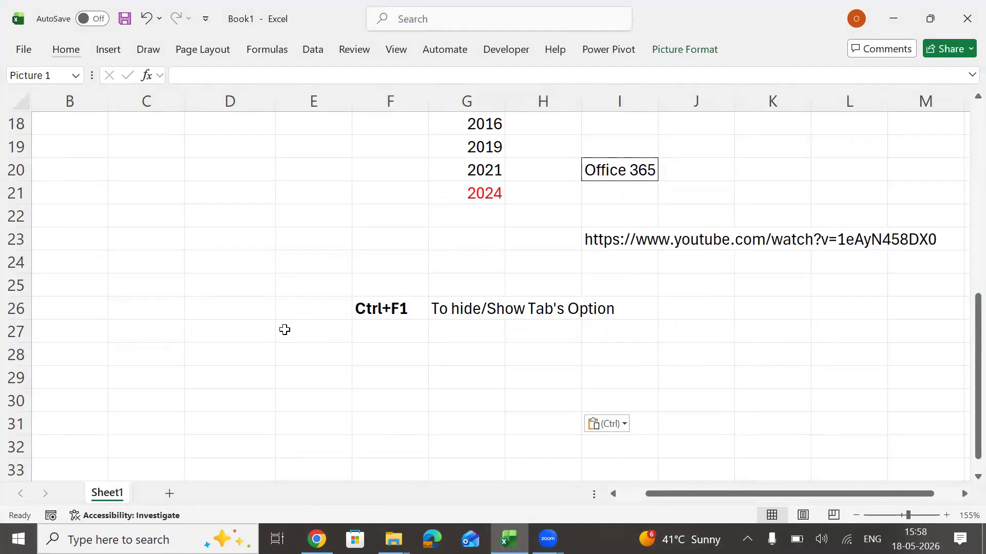
{"action": "left_click_drag", "start_coordinate": [499, 379], "coordinate": [283, 369]}
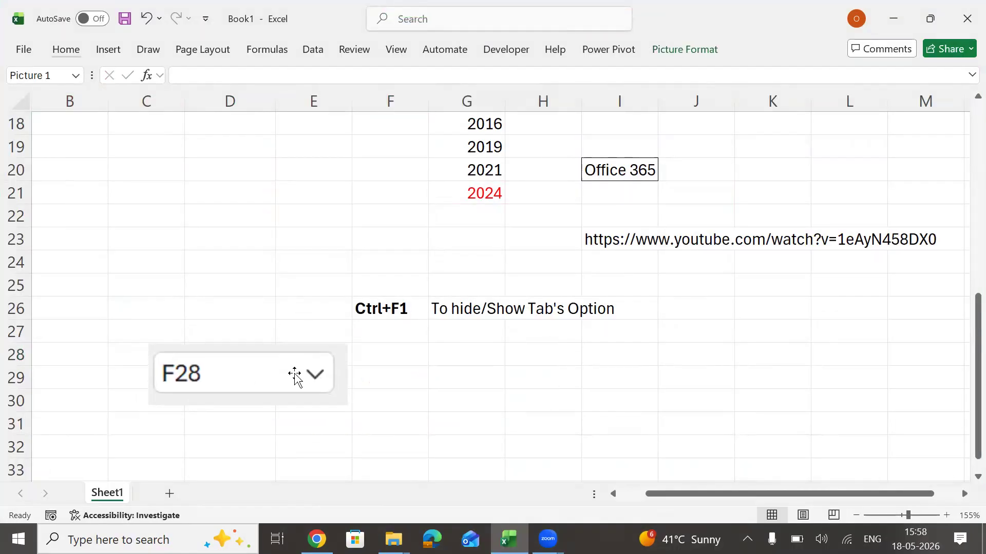
Enter the label "Name Box" in cell F29 beside the snip and make it bold.
{"action": "left_click", "coordinate": [390, 383]}
{"action": "type", "text": "N"}
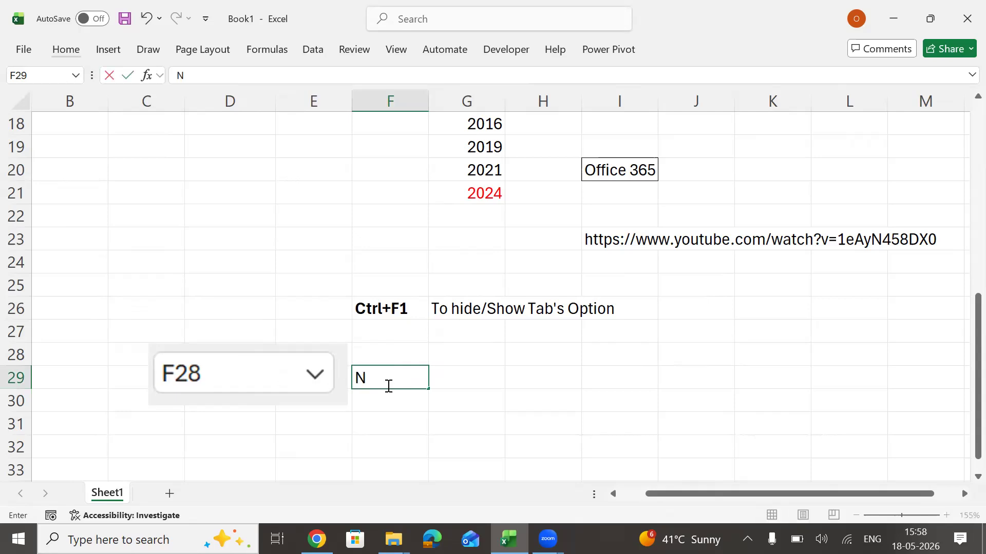
{"action": "type", "text": "ame Box"}
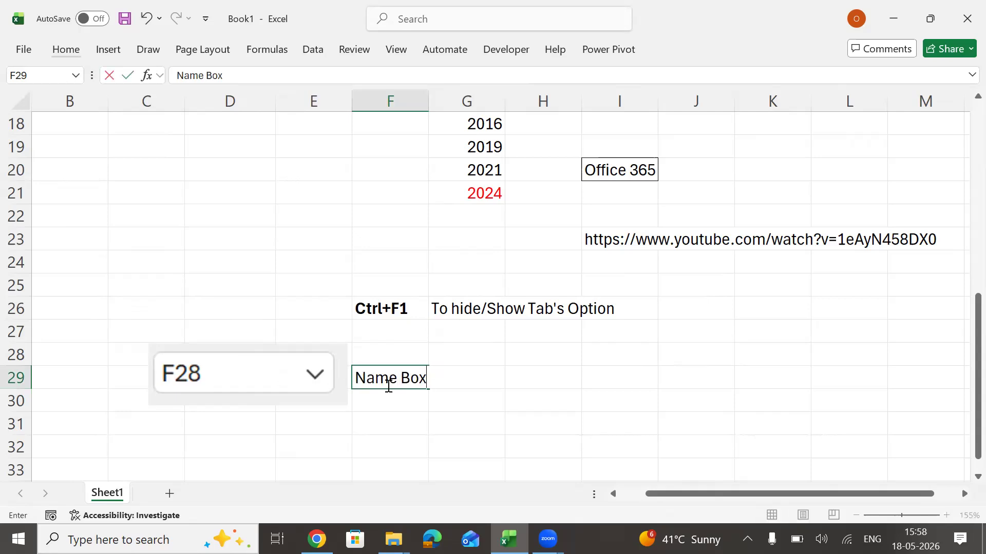
{"action": "left_click", "coordinate": [529, 393]}
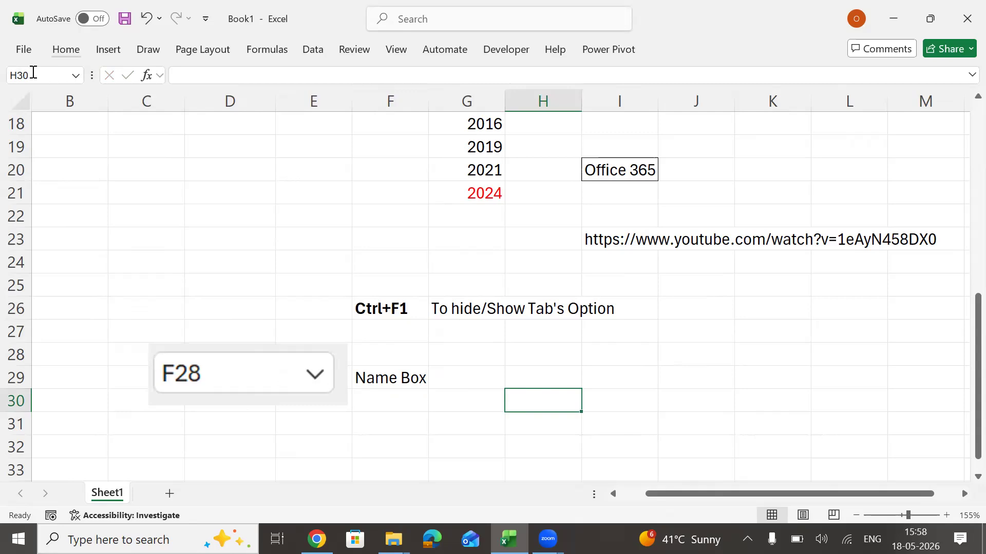
{"action": "left_click", "coordinate": [471, 387]}
{"action": "key", "text": "Left"}
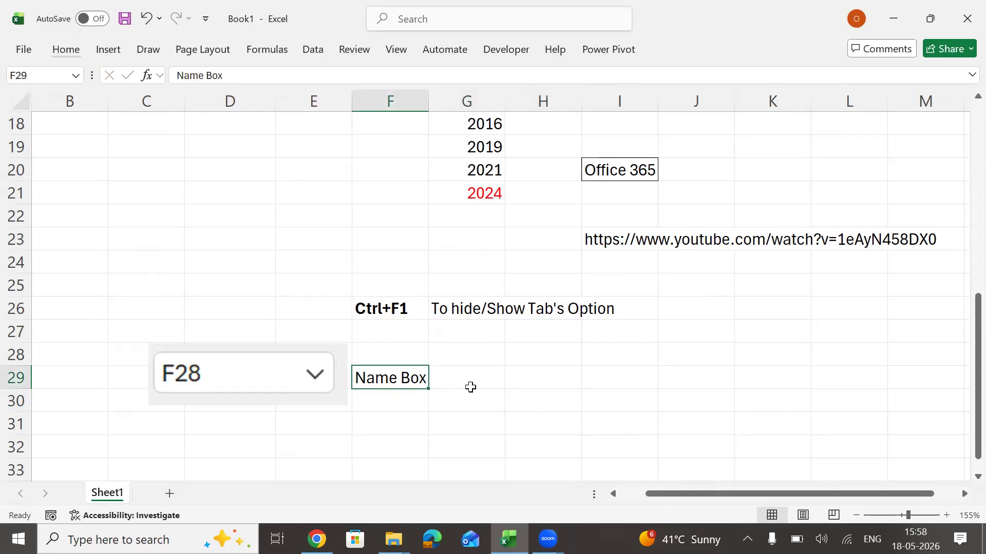
{"action": "key", "text": "ctrl+b"}
Enter the description "To show cell's Address" in cell G29.
{"action": "left_click", "coordinate": [470, 387]}
{"action": "type", "text": "To "}
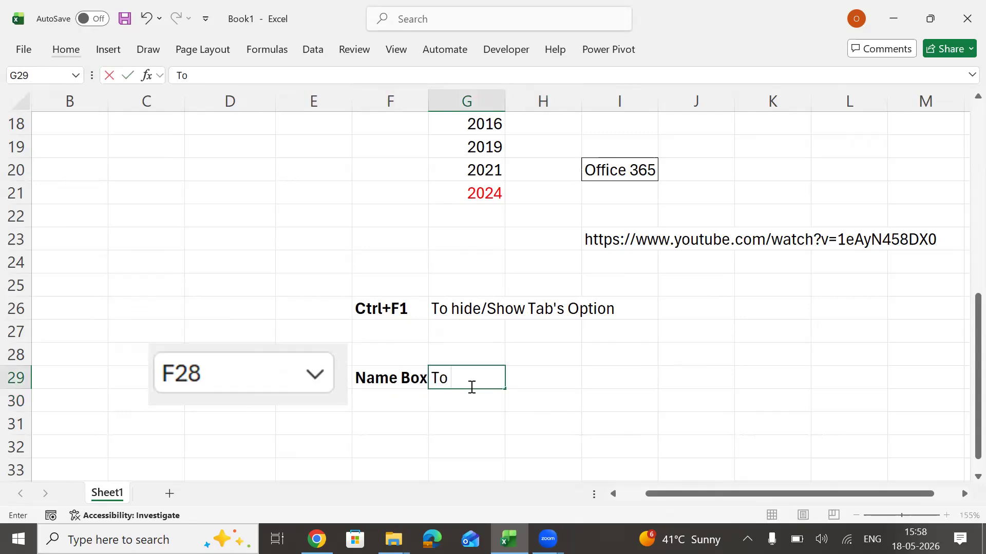
{"action": "type", "text": "show cell"}
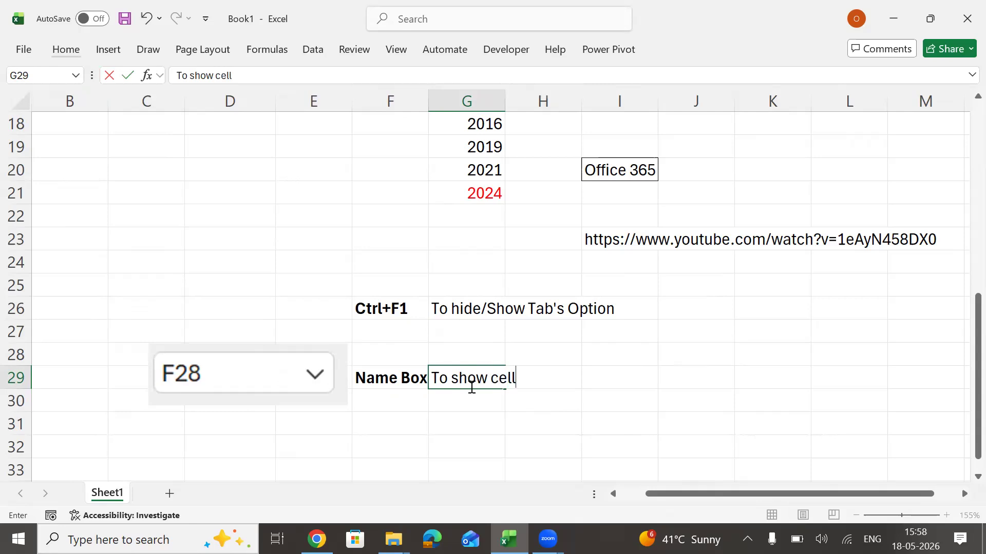
{"action": "type", "text": "'s Address"}
{"action": "key", "text": "ctrl+Return"}
{"action": "key", "text": "Return"}
AutoFit the width of column F to the bold label in cell F29.
{"action": "key", "text": "Up"}
{"action": "key", "text": "Left"}
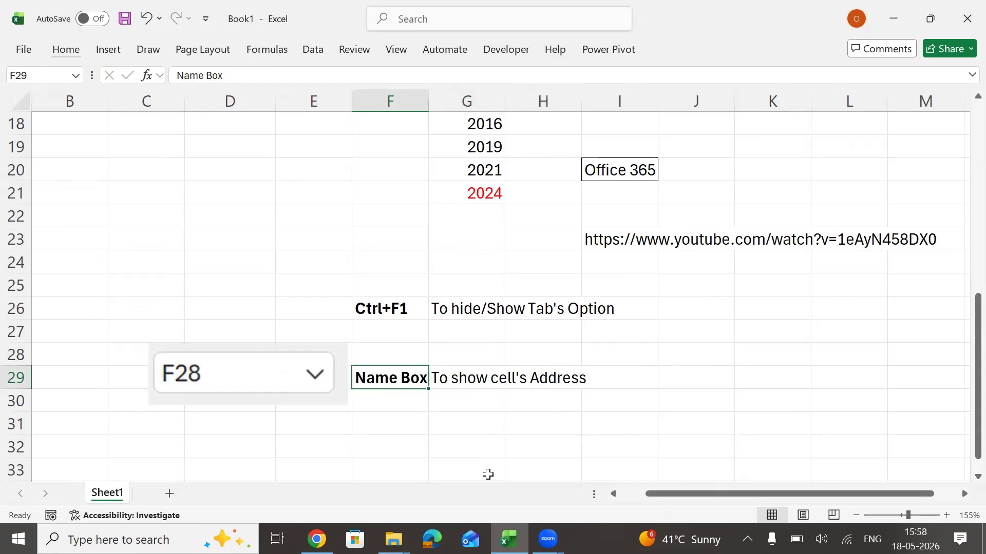
{"action": "key", "text": "alt+h"}
{"action": "key", "text": "o"}
{"action": "key", "text": "i"}
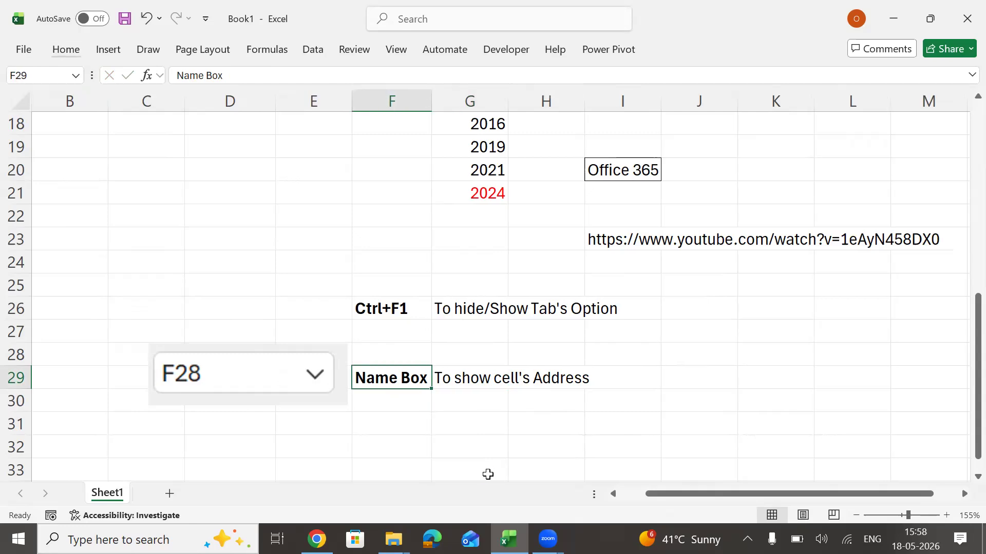
Select cells G29, D23, E19 and E24 one after another to examine their addresses in the Name Box.
{"action": "key", "text": "Right"}
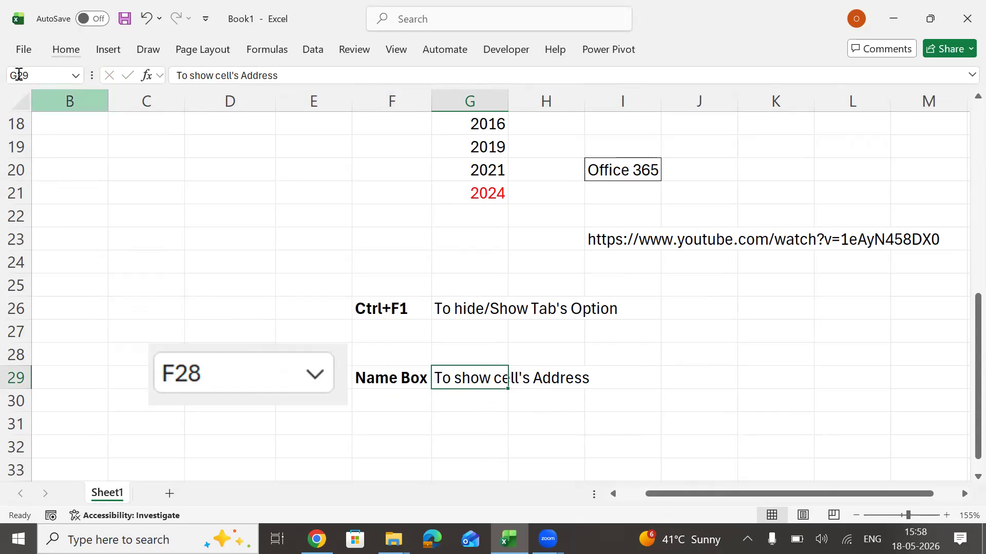
{"action": "left_click", "coordinate": [254, 238]}
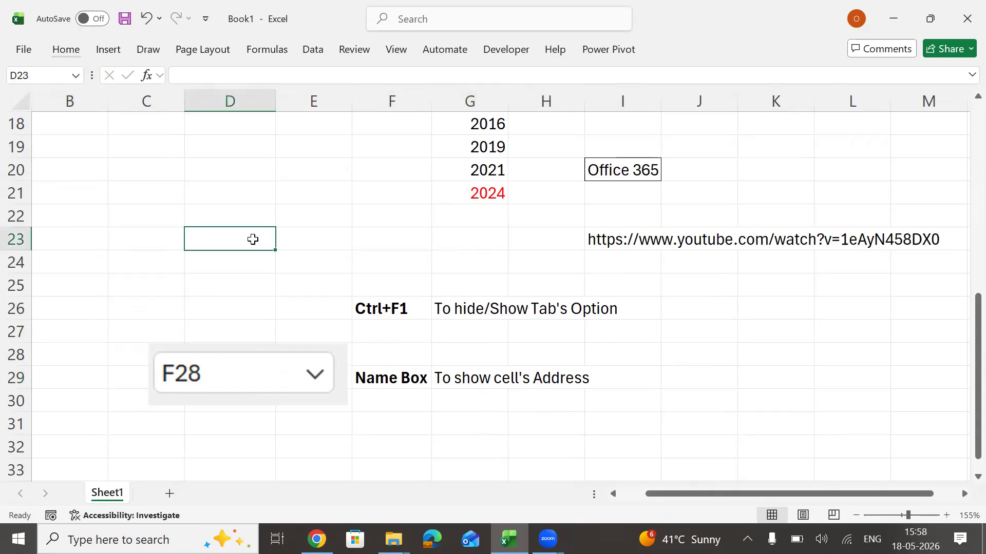
{"action": "left_click", "coordinate": [334, 152]}
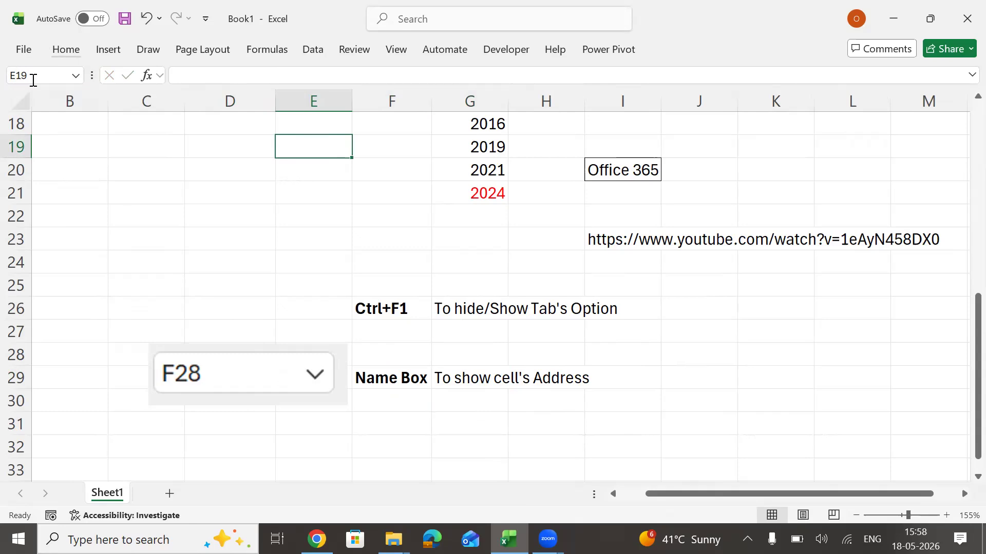
{"action": "left_click", "coordinate": [294, 271]}
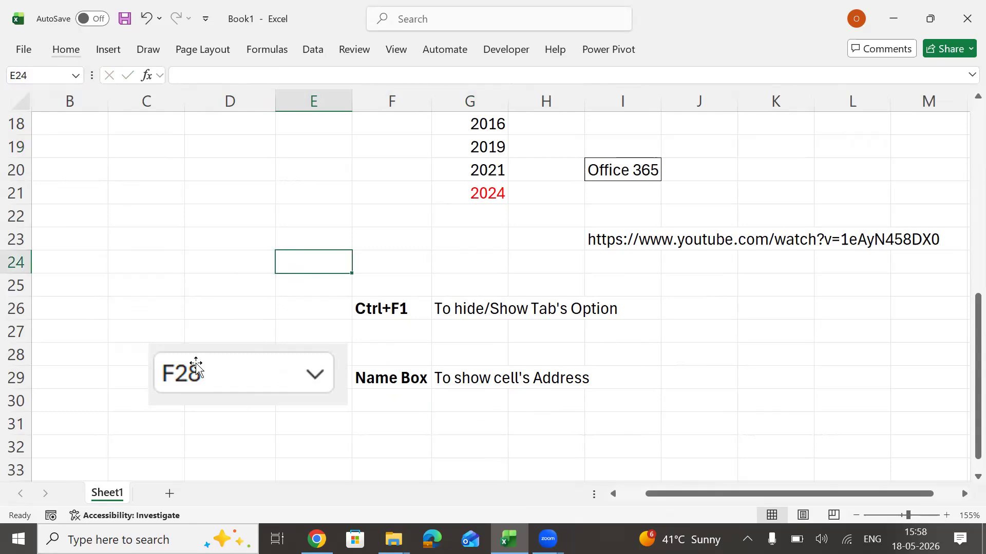
Capture a screen snip of the formula bar and paste it into the sheet below the Name Box picture, at rows 31 to 34.
{"action": "key", "text": "super+shift+s"}
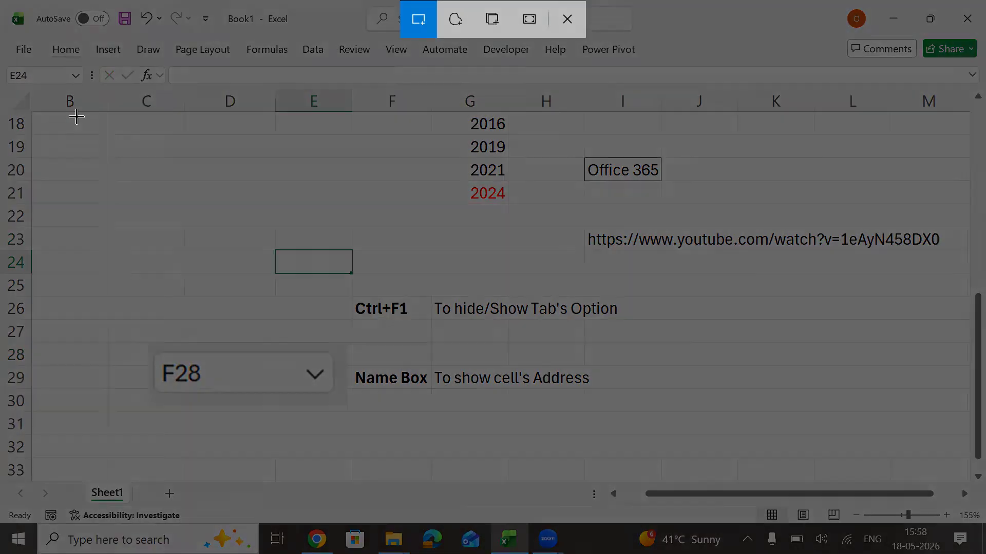
{"action": "left_click_drag", "start_coordinate": [89, 63], "coordinate": [311, 91]}
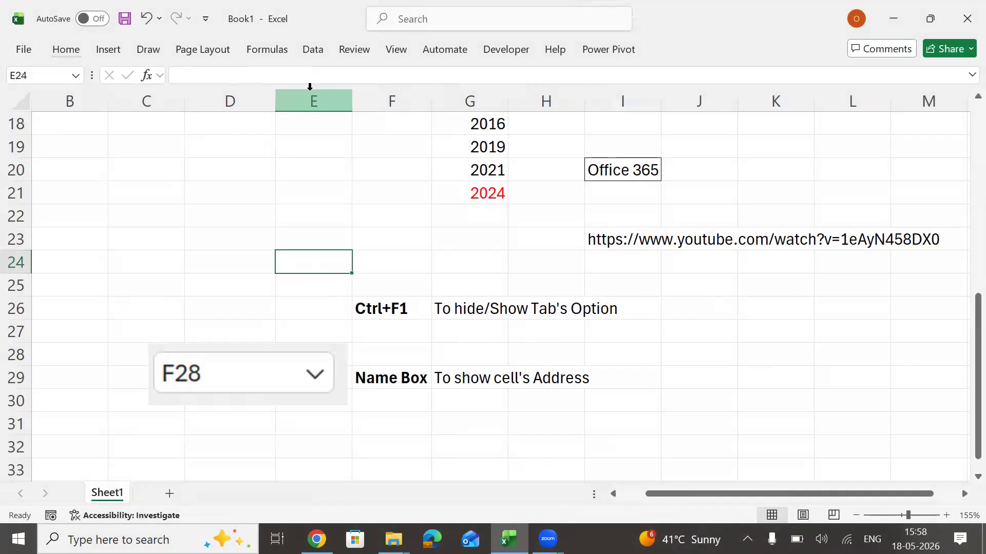
{"action": "key", "text": "ctrl+v"}
{"action": "left_click_drag", "start_coordinate": [605, 280], "coordinate": [244, 385]}
Enter the label "Formula Bar" in cell H33, AutoFit its column width and make it bold.
{"action": "left_click", "coordinate": [534, 405]}
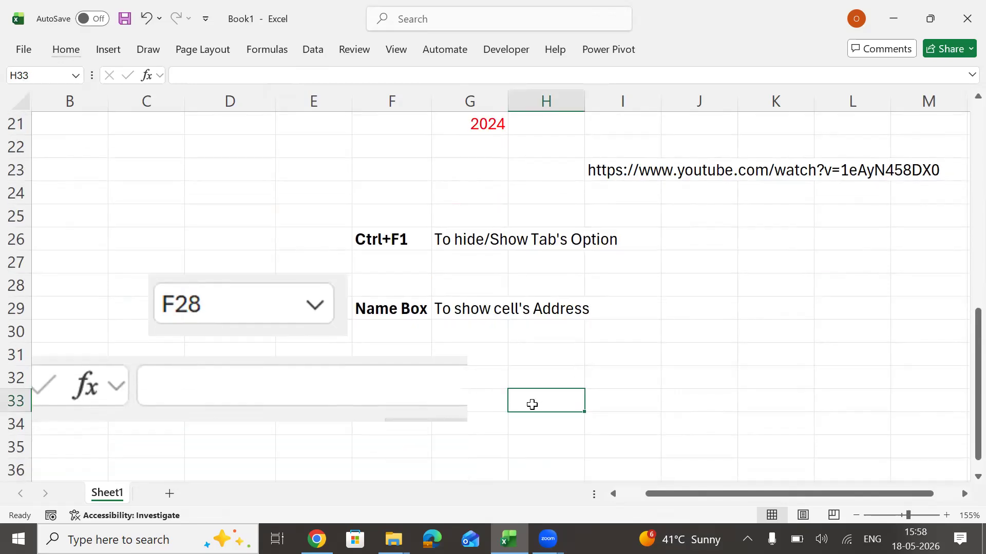
{"action": "type", "text": "Formula Bar"}
{"action": "key", "text": "Return"}
{"action": "left_click", "coordinate": [533, 404]}
{"action": "key", "text": "alt+h"}
{"action": "key", "text": "o"}
{"action": "key", "text": "i"}
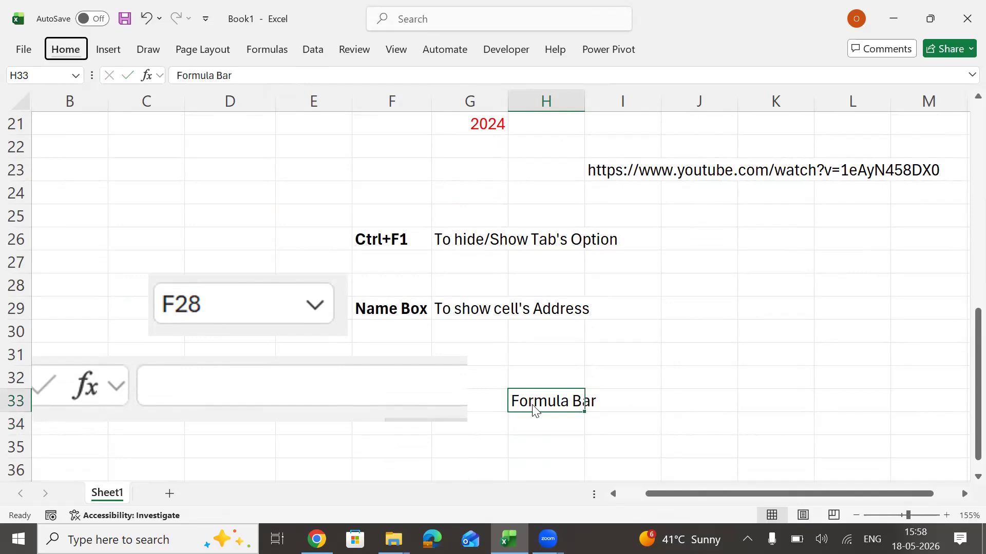
{"action": "key", "text": "ctrl+b"}
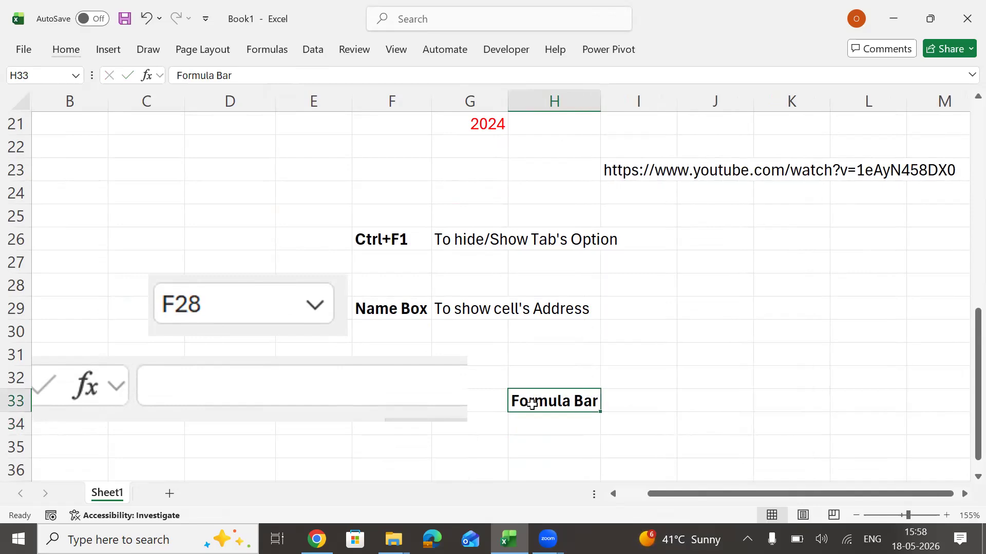
Enter the description "To show cell's content" in cell I33 and reselect the cell to check its content.
{"action": "key", "text": "Right"}
{"action": "type", "text": "To s"}
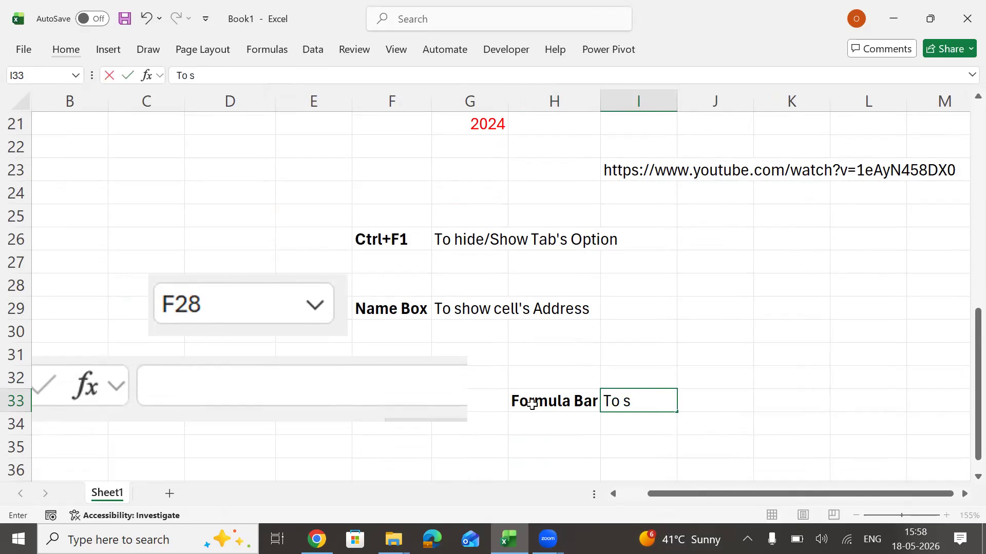
{"action": "type", "text": "how cell's"}
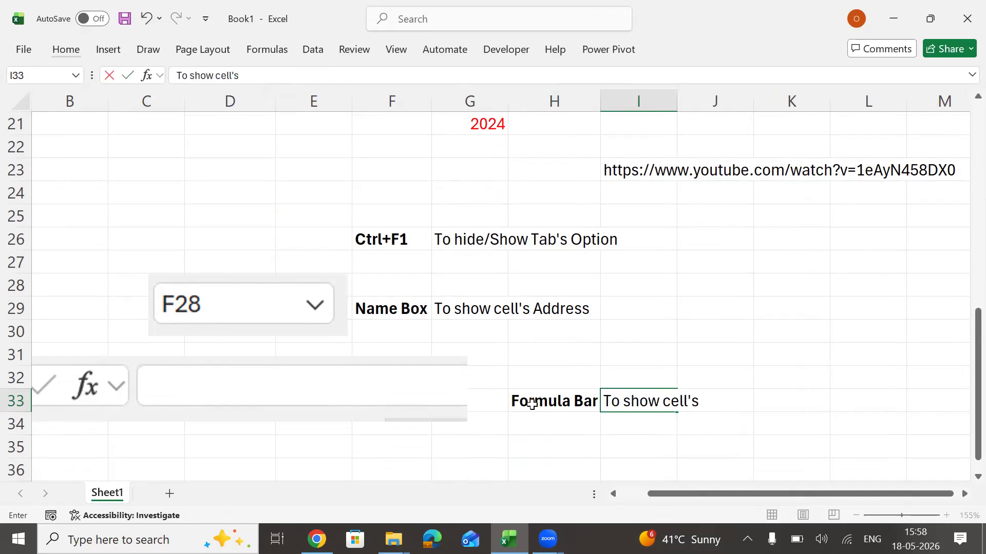
{"action": "type", "text": " content"}
{"action": "key", "text": "Return"}
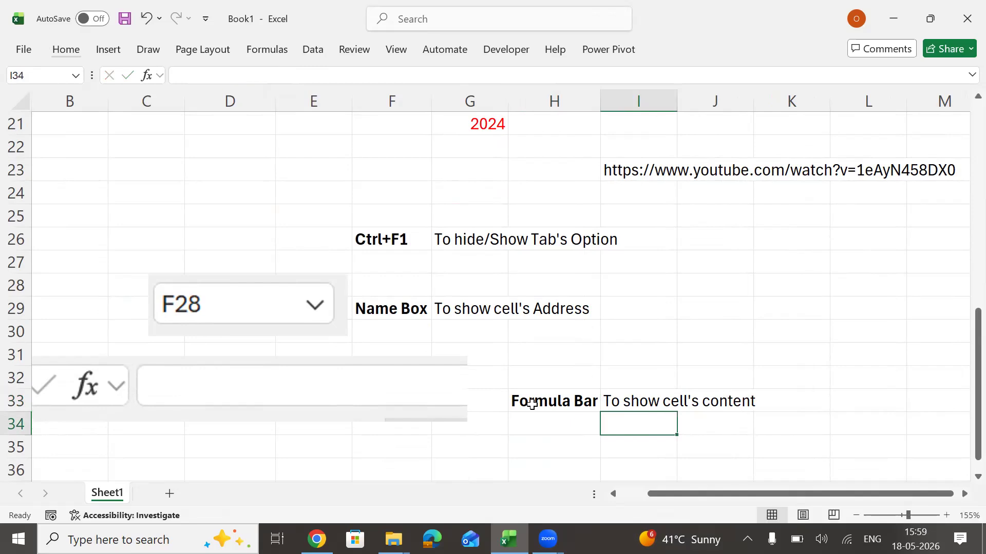
{"action": "left_click", "coordinate": [532, 404]}
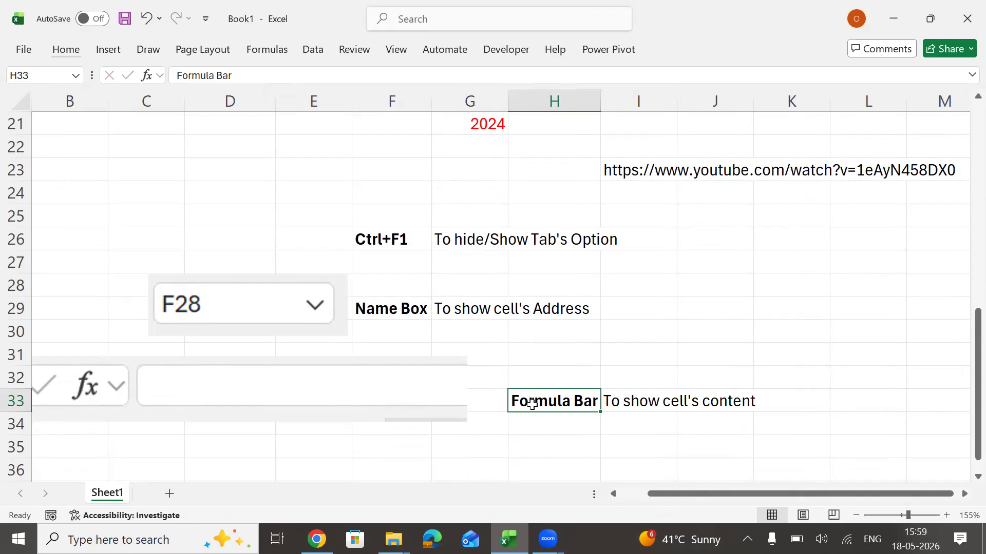
{"action": "key", "text": "Right"}
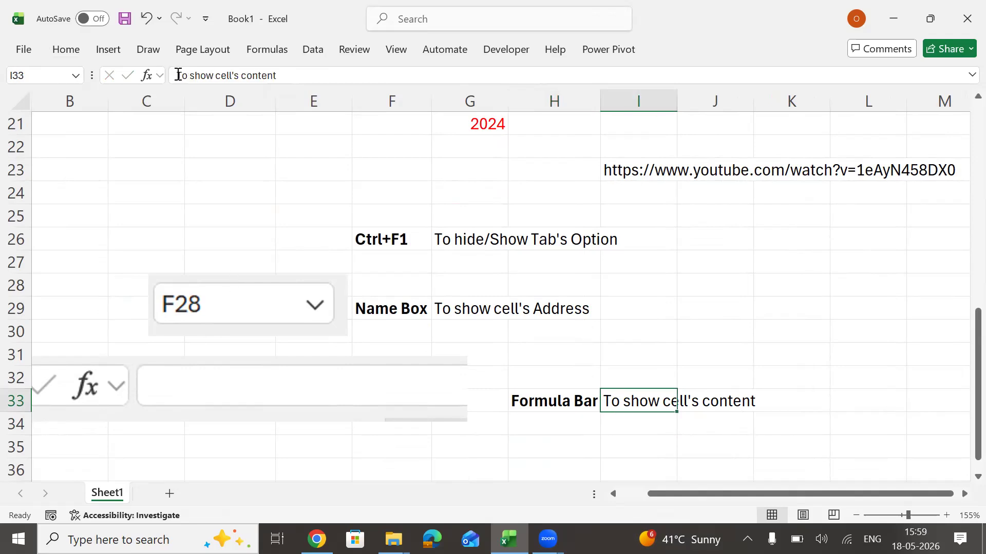
Enter the formula =ROW() in cell C23 and reselect the cell.
{"action": "left_click", "coordinate": [156, 169]}
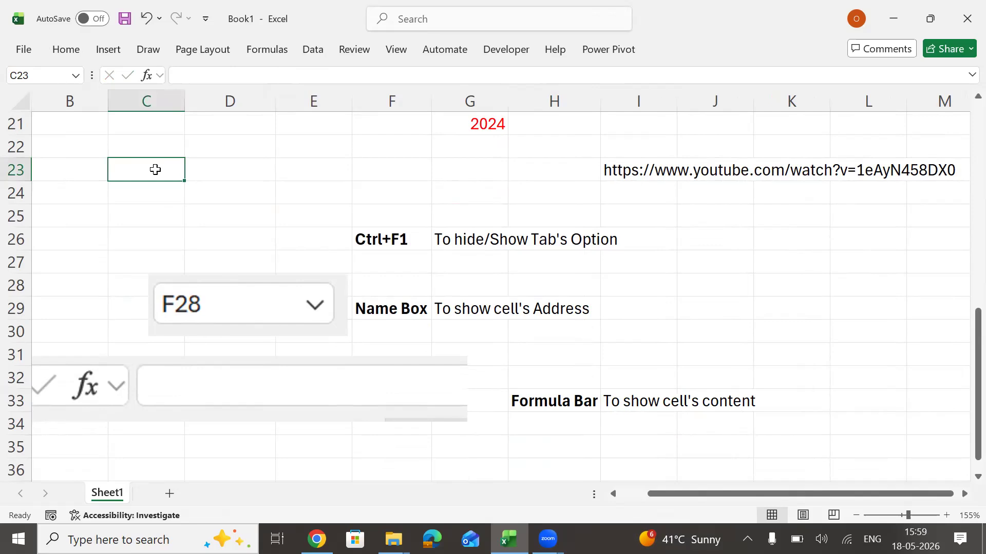
{"action": "type", "text": "=r"}
{"action": "key", "text": "Tab"}
{"action": "type", "text": ")"}
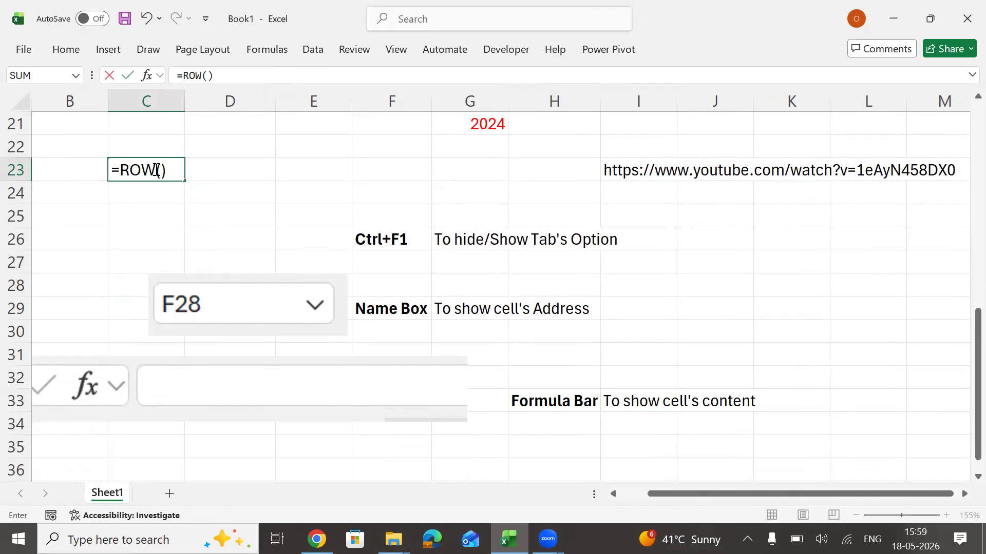
{"action": "key", "text": "Return"}
{"action": "key", "text": "Up"}
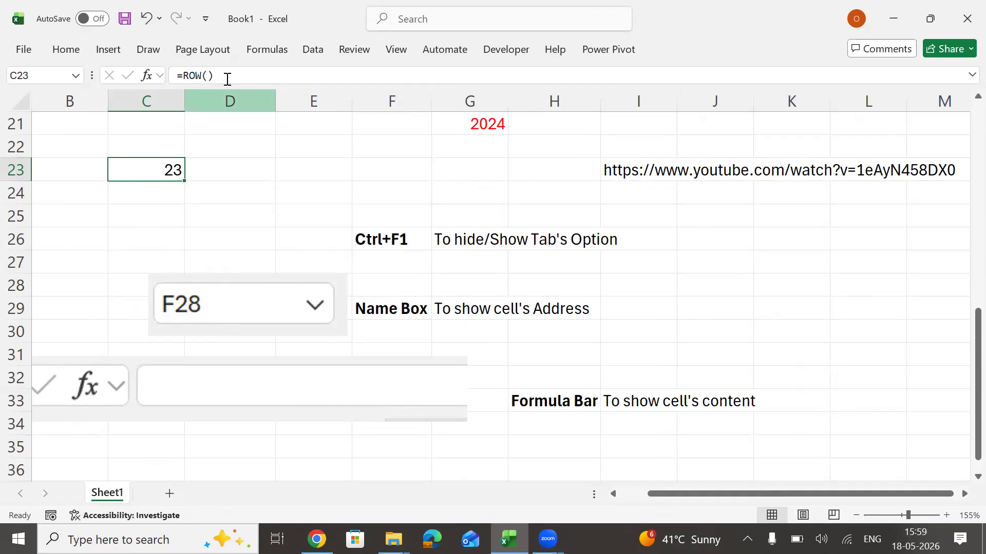
Highlight the formula of cell C23 in the formula bar to examine it, leaving it unedited.
{"action": "left_click_drag", "start_coordinate": [177, 75], "coordinate": [281, 86]}
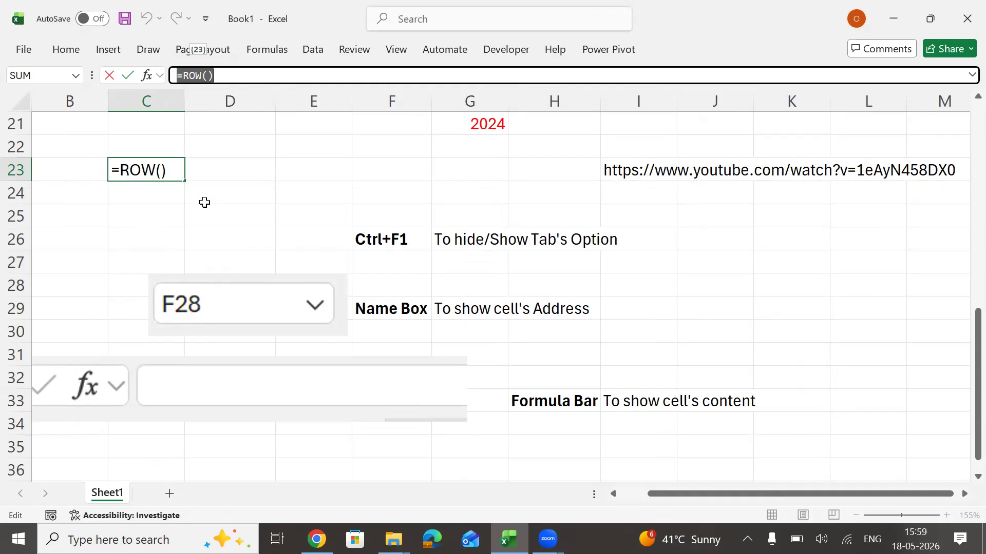
{"action": "key", "text": "Return"}
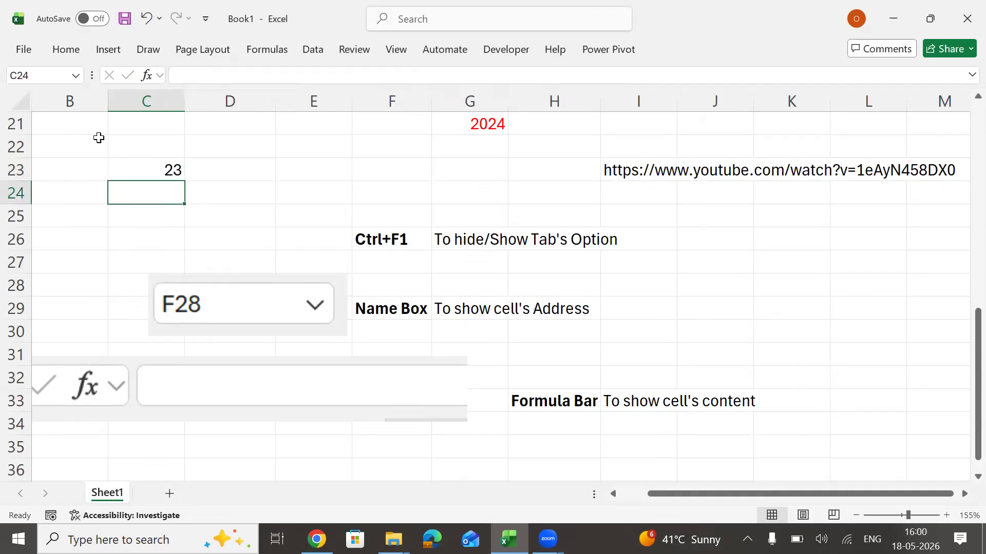
{"action": "left_click", "coordinate": [134, 172]}
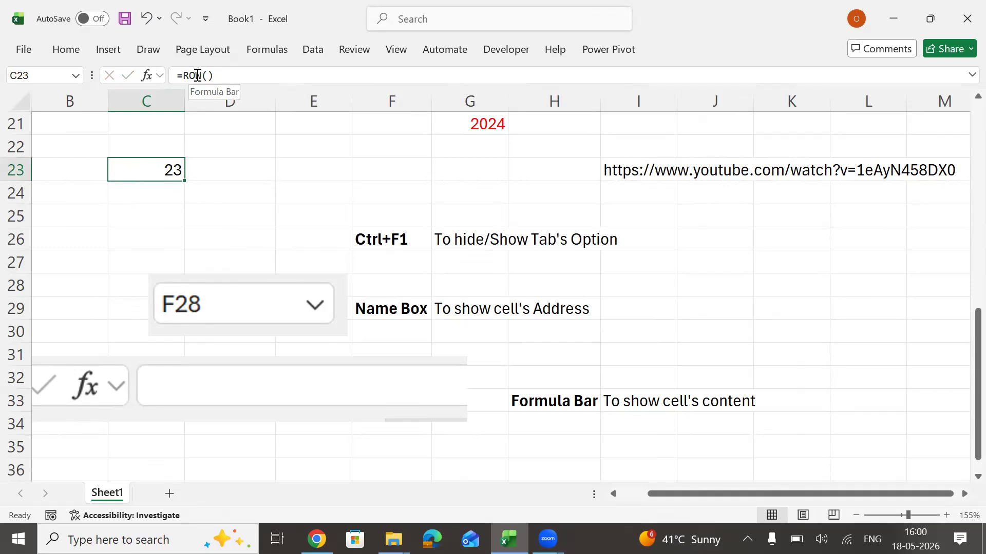
Examine the formula bar for the empty cell D39 and finish on cell F37.
{"action": "left_click", "coordinate": [396, 465]}
{"action": "key", "text": "Down"}
{"action": "key", "text": "Down"}
{"action": "key", "text": "Down"}
{"action": "key", "text": "Down"}
{"action": "key", "text": "Down"}
{"action": "key", "text": "Down"}
{"action": "key", "text": "Down"}
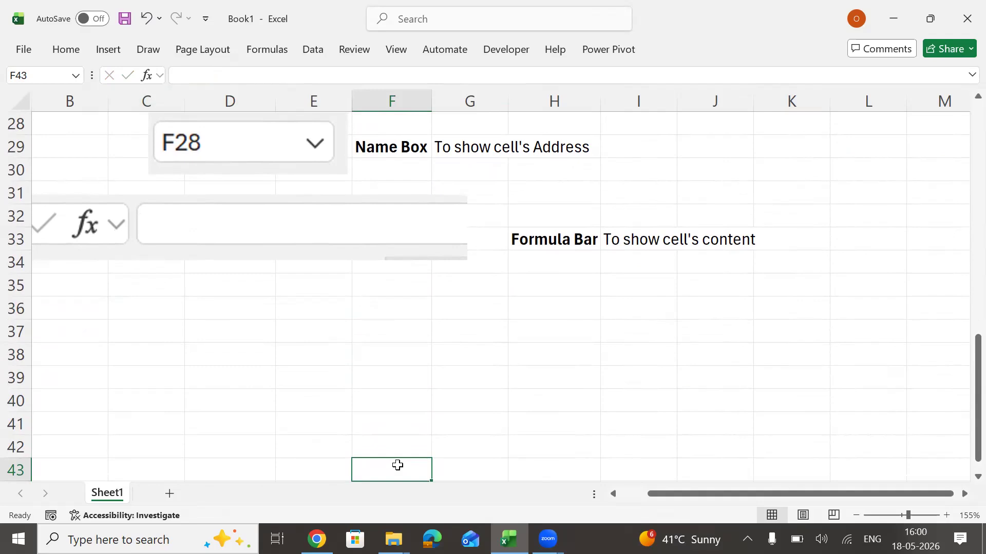
{"action": "left_click", "coordinate": [266, 369]}
{"action": "left_click", "coordinate": [173, 76]}
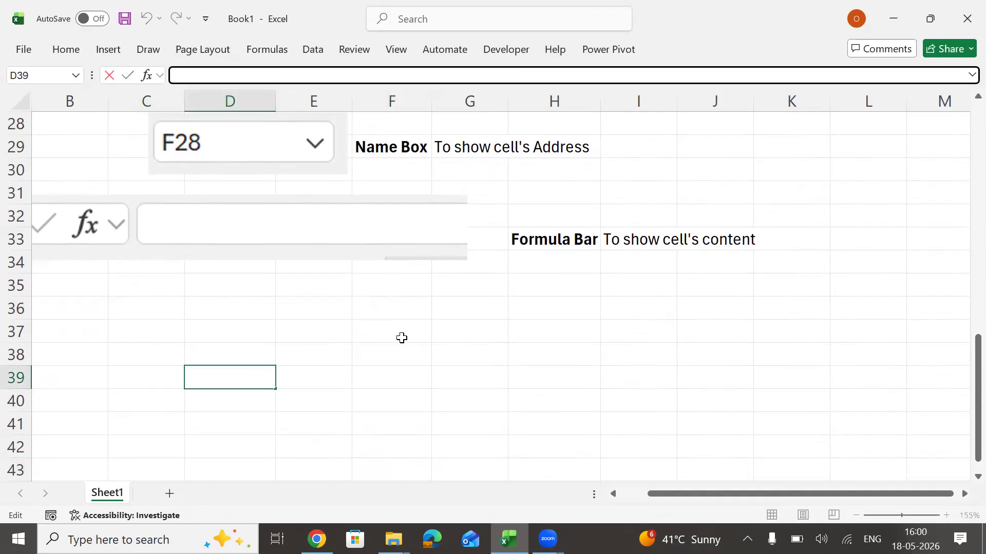
{"action": "left_click", "coordinate": [370, 322]}
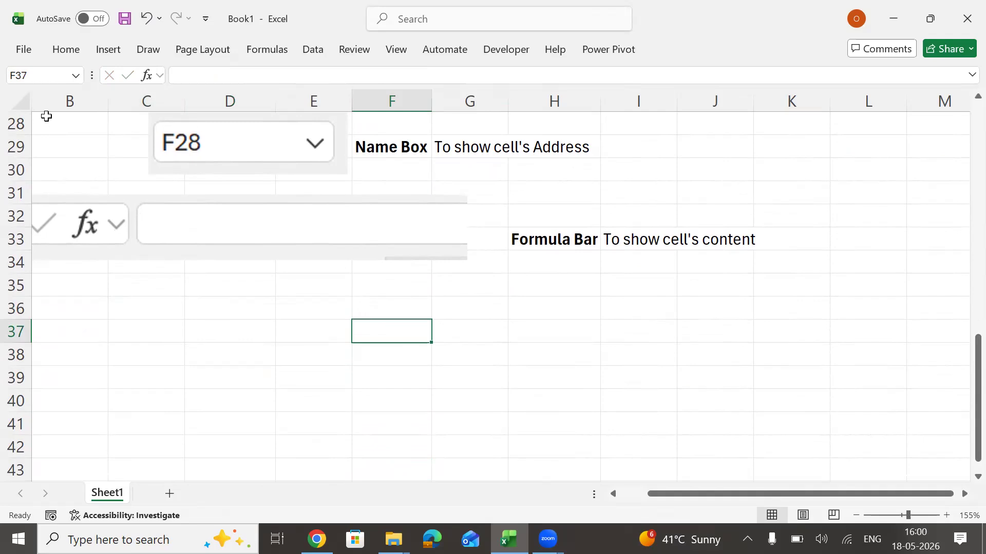
Highlight columns A, B and C in turn and the range B28:B41, and finish on cell G39.
{"action": "left_click", "coordinate": [67, 100]}
{"action": "key", "text": "Left"}
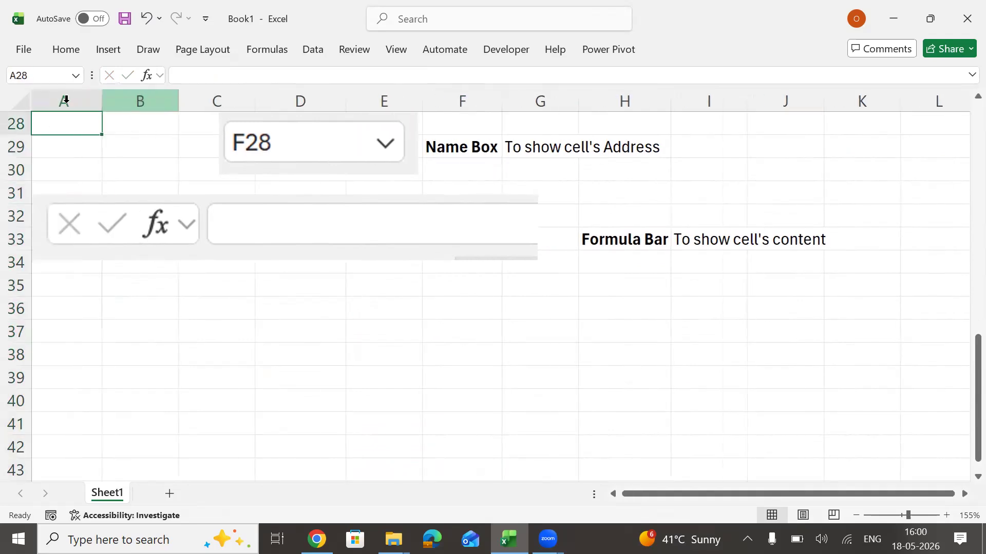
{"action": "left_click", "coordinate": [67, 100]}
{"action": "left_click", "coordinate": [154, 101]}
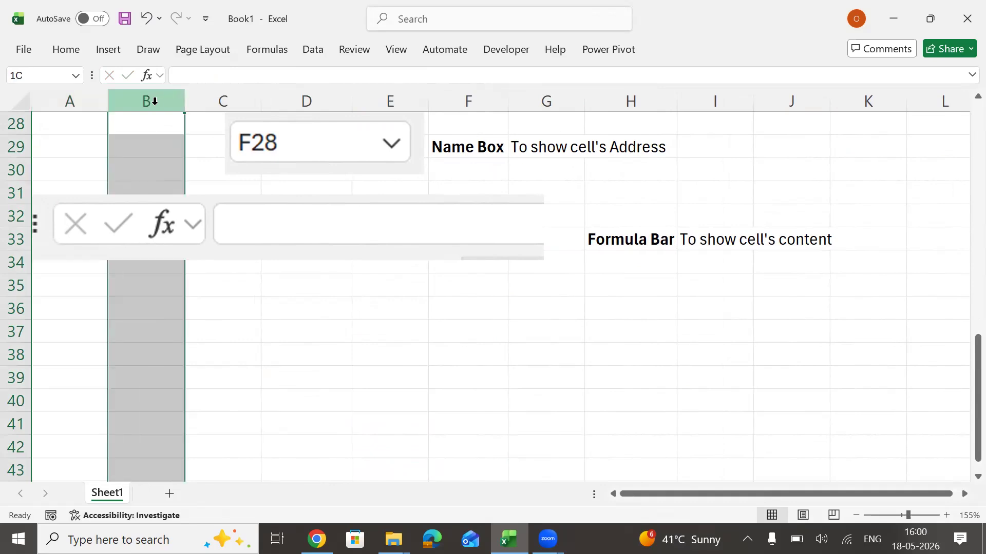
{"action": "left_click", "coordinate": [236, 100]}
{"action": "left_click_drag", "start_coordinate": [148, 122], "coordinate": [132, 423]}
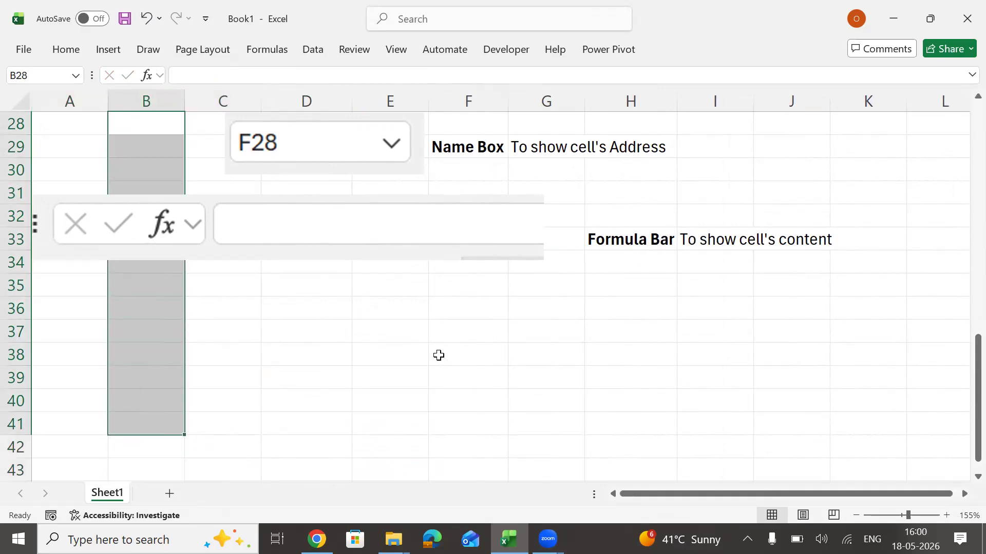
{"action": "left_click", "coordinate": [455, 376]}
{"action": "key", "text": "Right"}
{"action": "key", "text": "Right"}
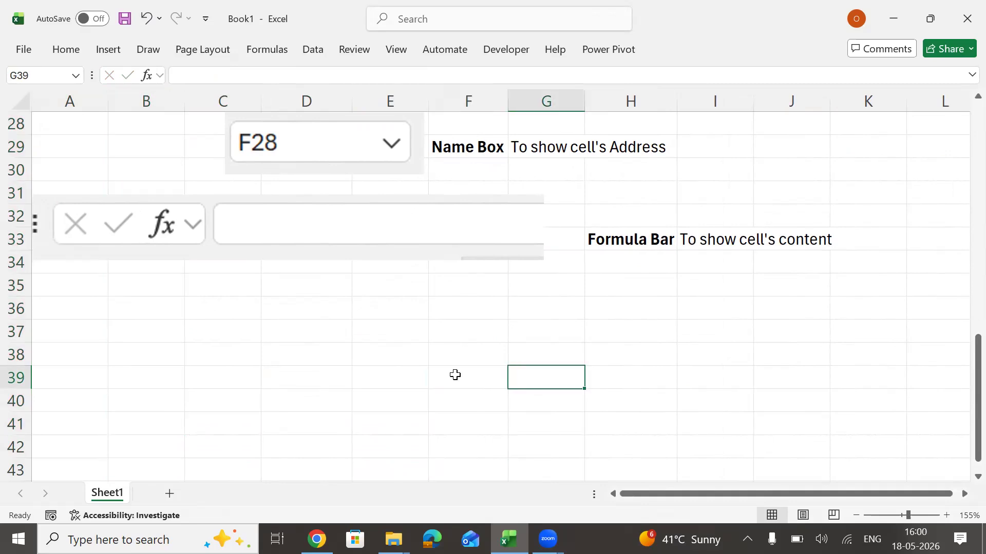
Enter "Column" in cell H39 and its definition "Sequence of vertical cells" in cell I39.
{"action": "type", "text": "Column"}
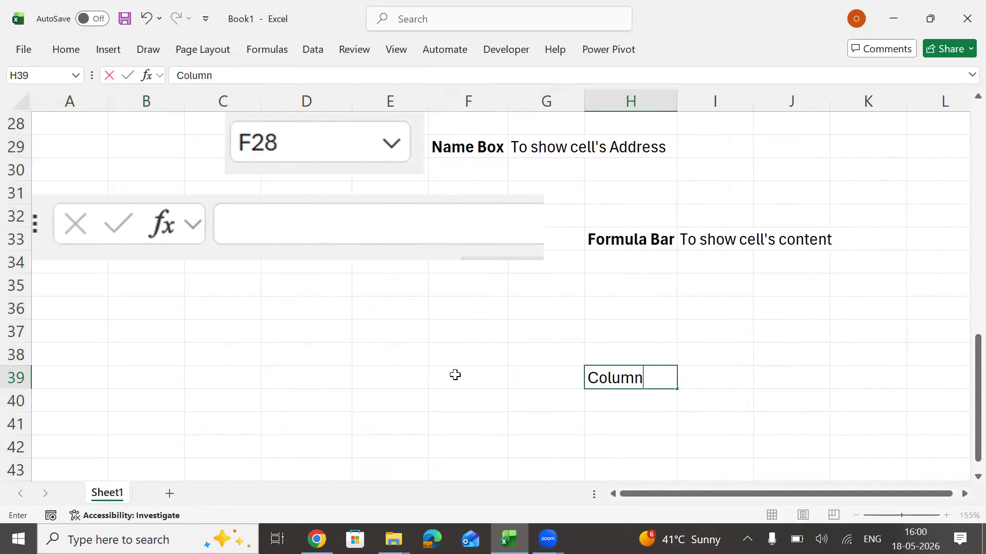
{"action": "key", "text": "Return"}
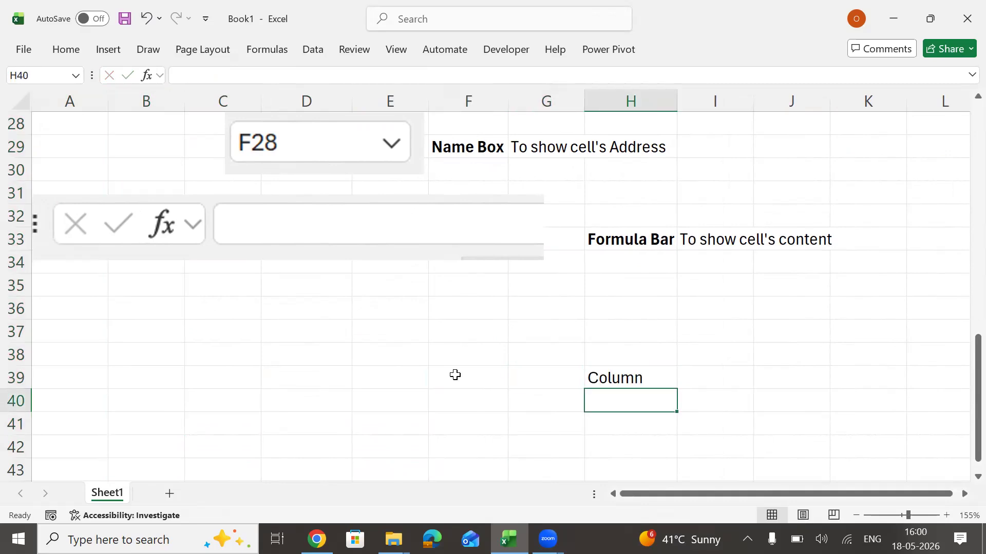
{"action": "left_click", "coordinate": [717, 371]}
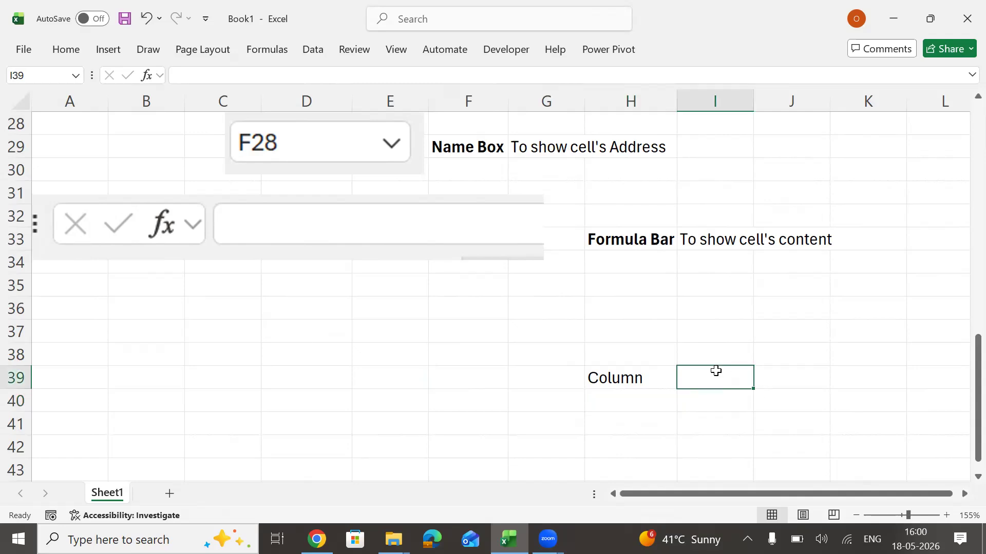
{"action": "type", "text": "Seque"}
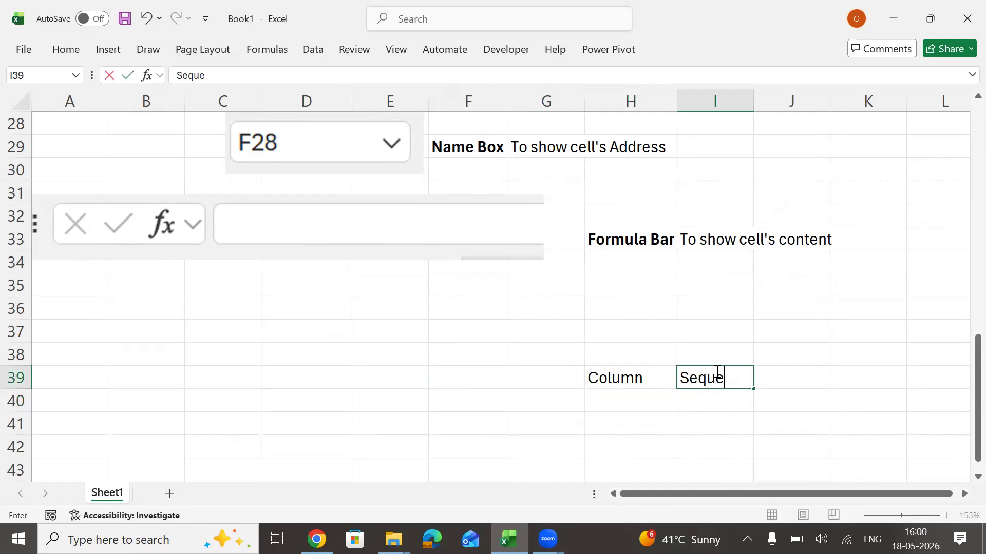
{"action": "type", "text": "nce of ver"}
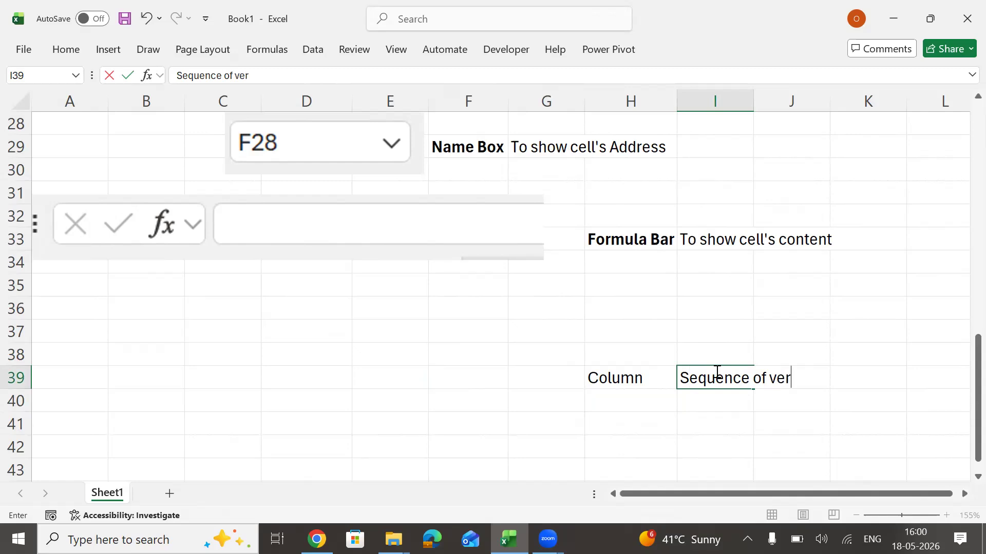
{"action": "type", "text": "tical cells"}
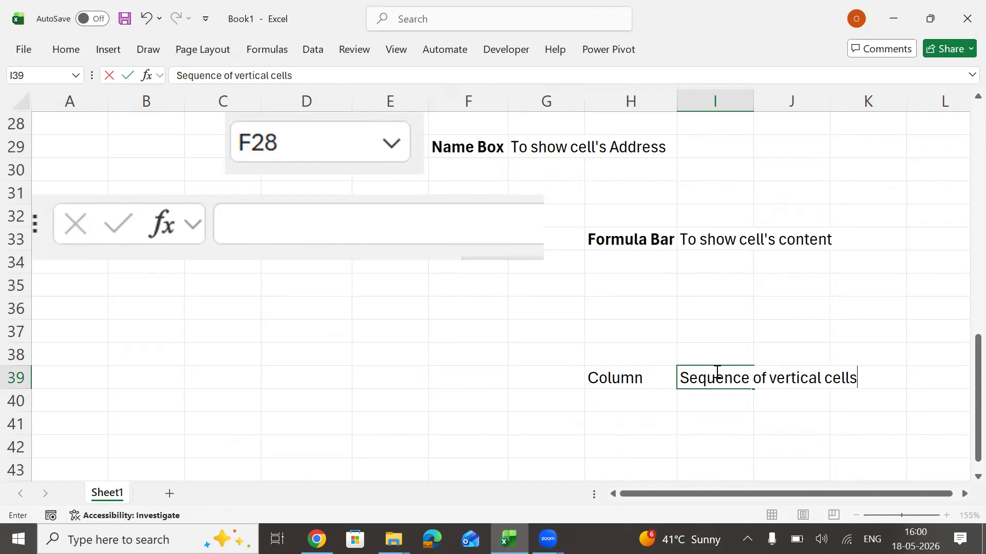
{"action": "key", "text": "Return"}
AutoFit the width of column I to the text in cell I39, and highlight the range I29:I38.
{"action": "left_click", "coordinate": [716, 370]}
{"action": "key", "text": "alt+h"}
{"action": "key", "text": "o"}
{"action": "key", "text": "i"}
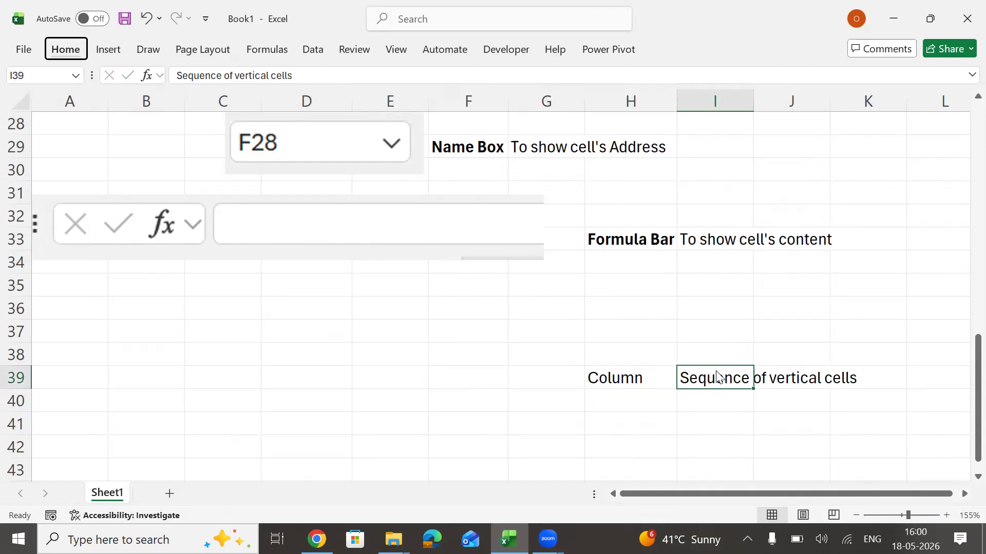
{"action": "left_click_drag", "start_coordinate": [713, 141], "coordinate": [713, 349]}
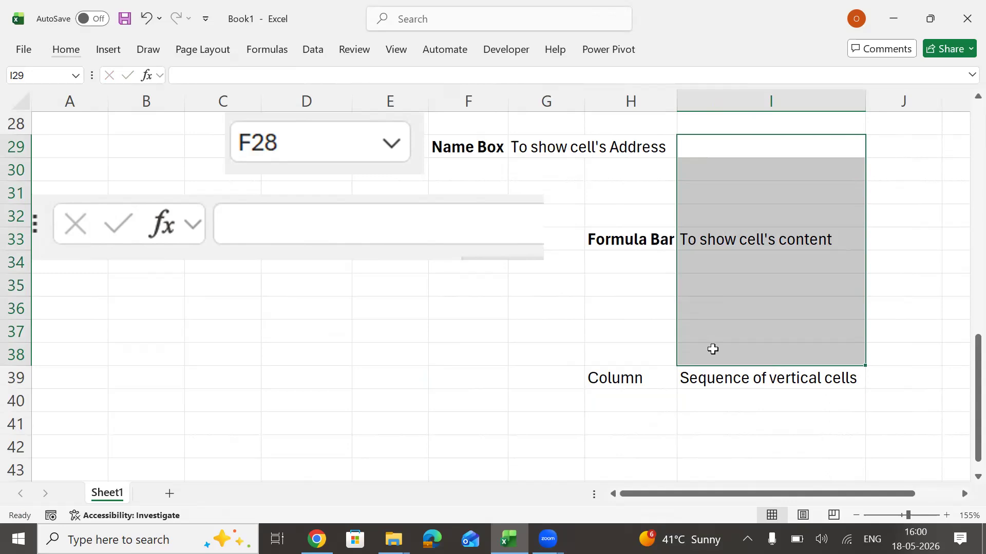
Enter "Row" in cell H40, directly below the Column label.
{"action": "left_click", "coordinate": [634, 408]}
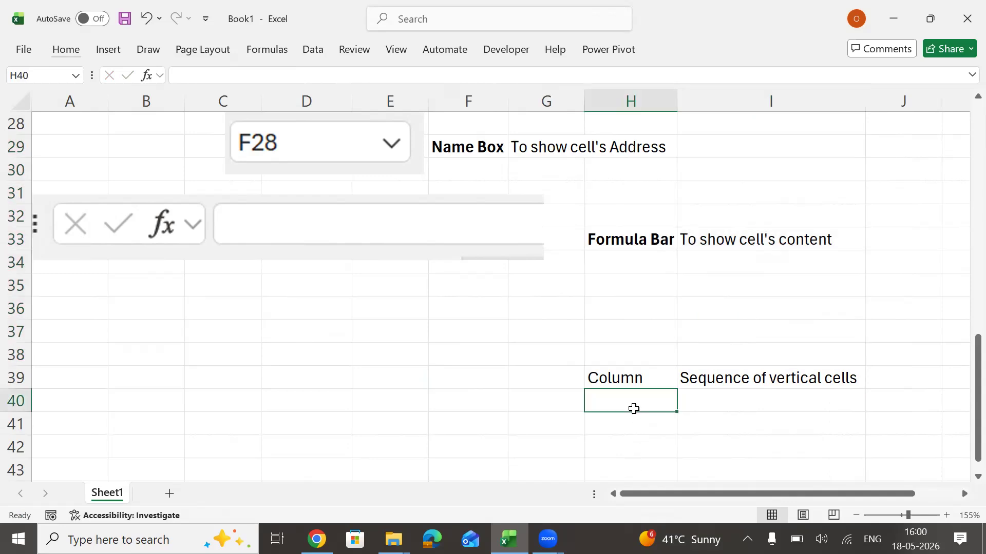
{"action": "type", "text": "Row"}
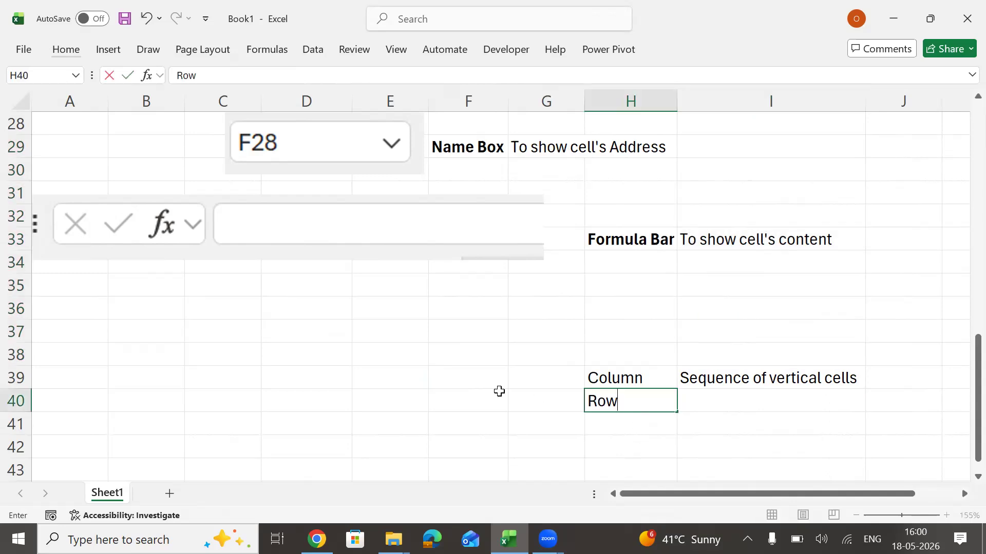
{"action": "left_click", "coordinate": [500, 393]}
Highlight rows 28 to 32 one after another as examples of a row.
{"action": "left_click", "coordinate": [11, 124]}
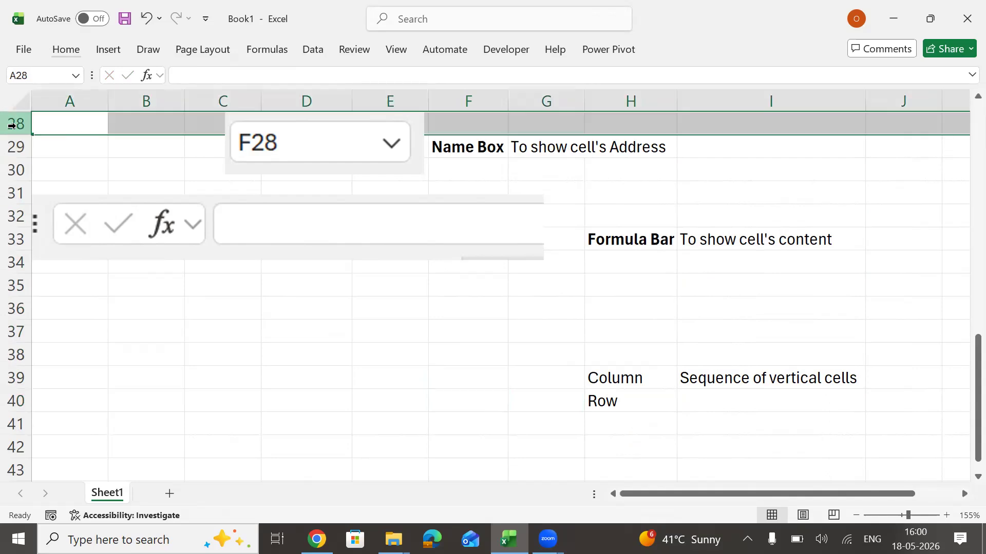
{"action": "left_click", "coordinate": [12, 146]}
{"action": "left_click", "coordinate": [17, 170]}
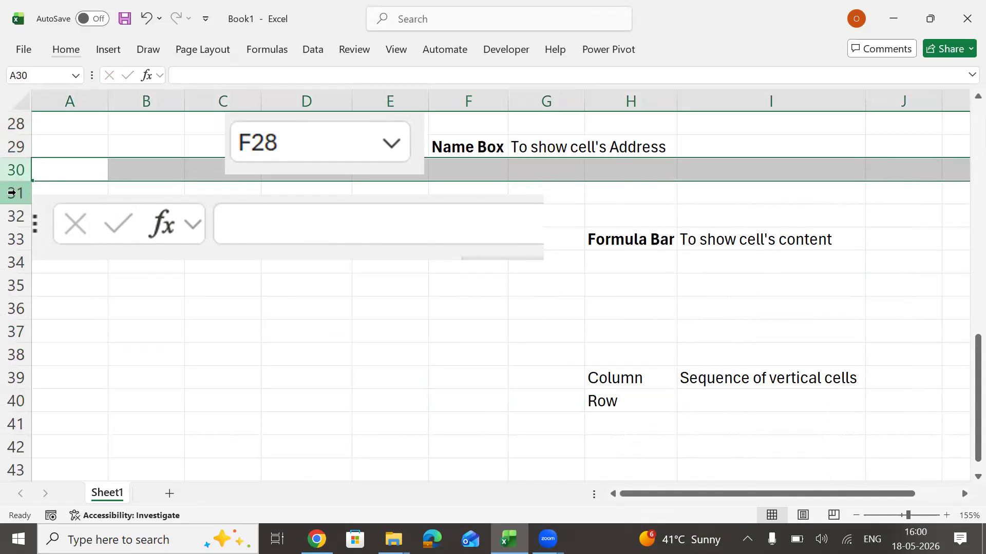
{"action": "left_click", "coordinate": [11, 194]}
{"action": "left_click", "coordinate": [16, 216]}
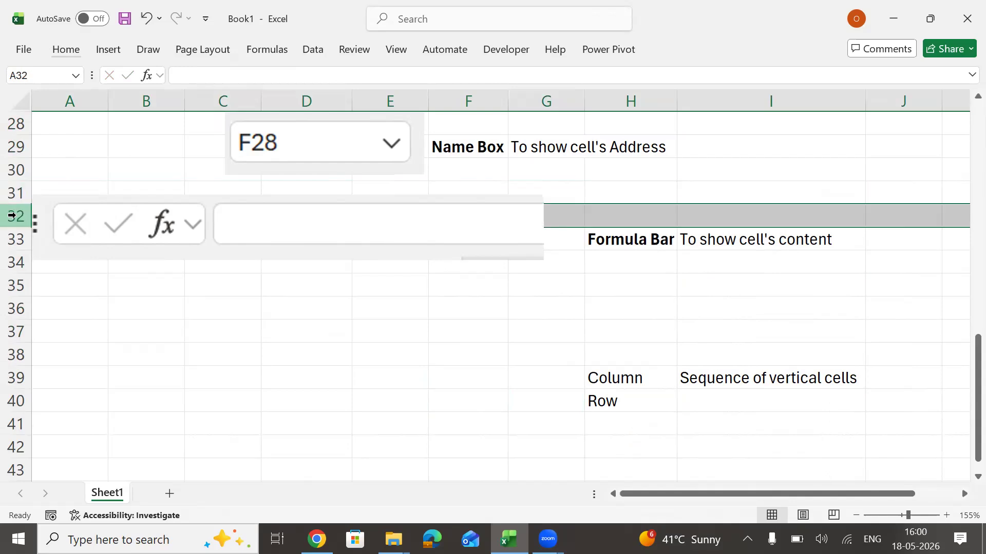
Fill the definition in I39 down into I40, change it to "Sequence of Horizontal cells" and reselect the cell.
{"action": "left_click", "coordinate": [718, 398]}
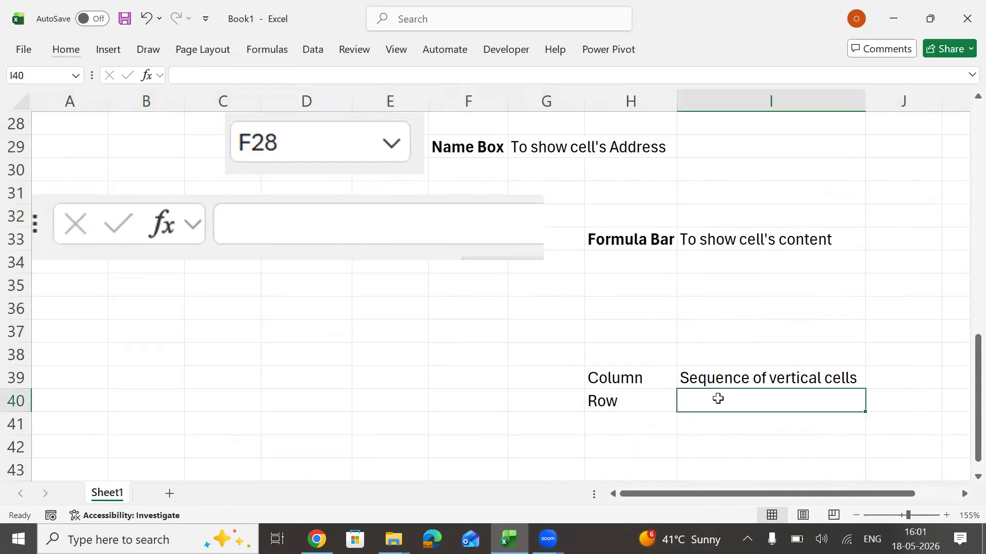
{"action": "key", "text": "ctrl+s"}
{"action": "key", "text": "Escape"}
{"action": "key", "text": "ctrl+d"}
{"action": "key", "text": "F2"}
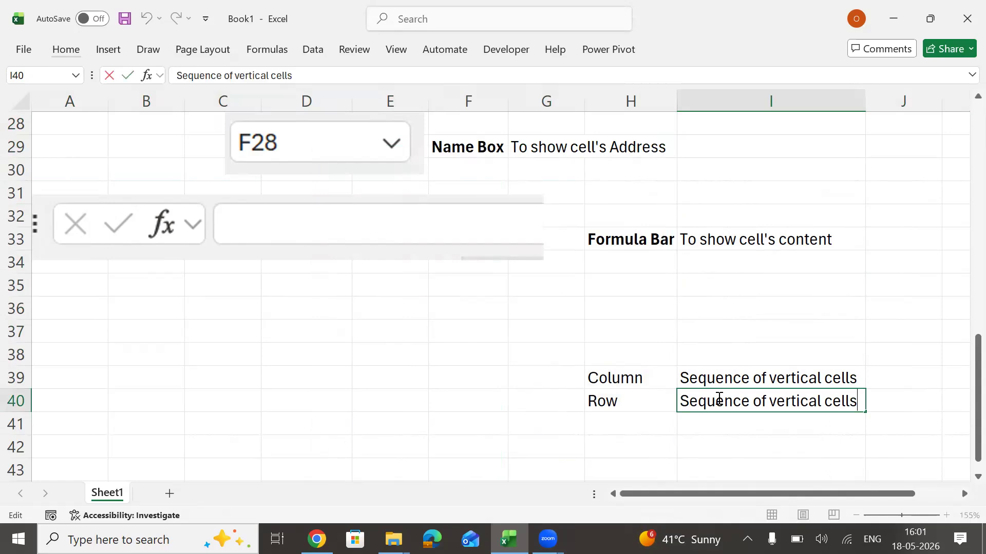
{"action": "key", "text": "ctrl+shift+Left"}
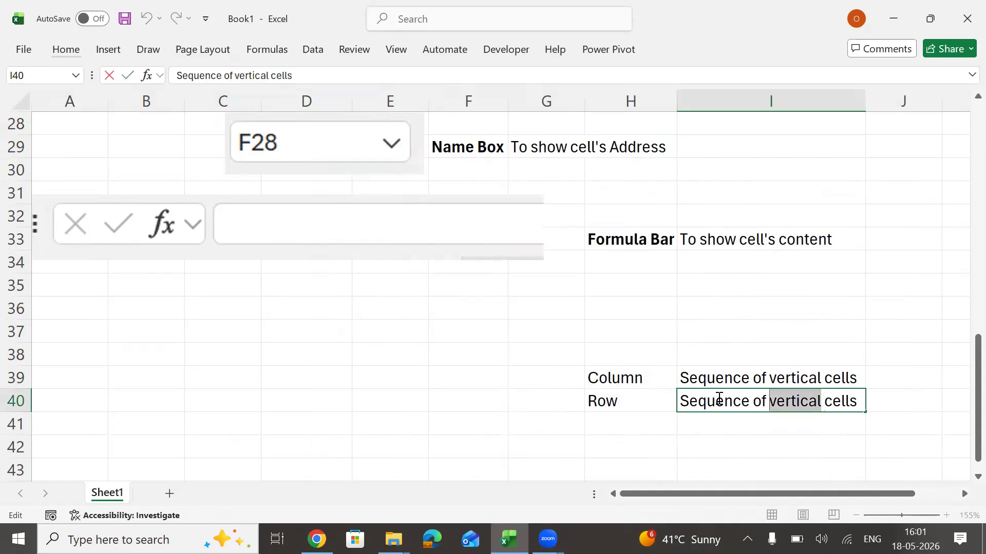
{"action": "type", "text": "Hori"}
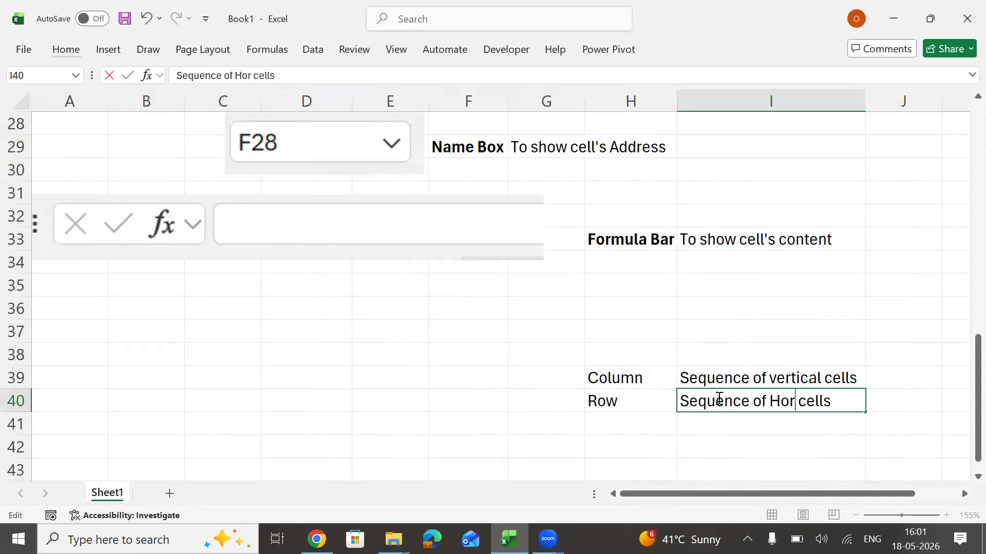
{"action": "type", "text": "zontal"}
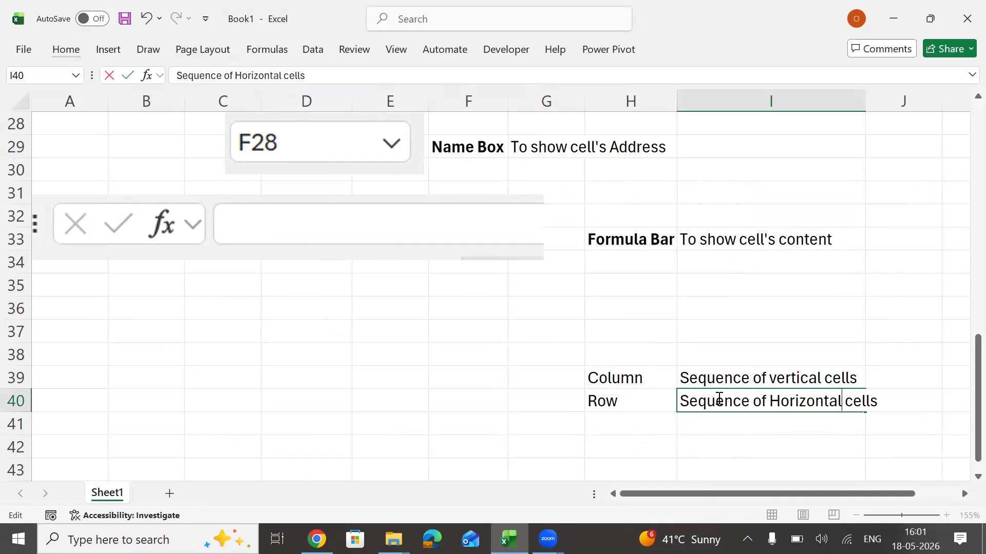
{"action": "key", "text": "Return"}
{"action": "left_click", "coordinate": [718, 399]}
{"action": "key", "text": "alt"}
{"action": "key", "text": "p"}
{"action": "key", "text": "o"}
{"action": "key", "text": "Escape"}
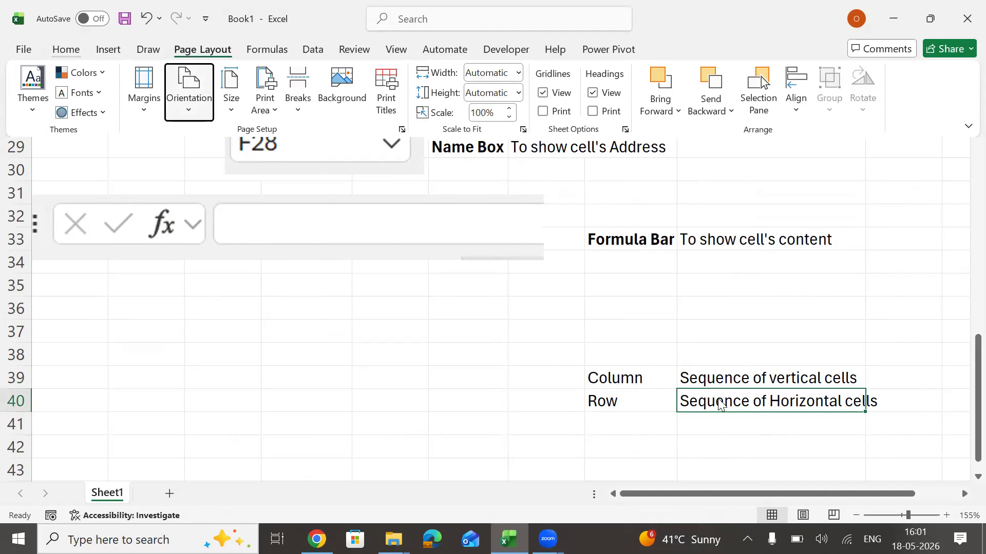
{"action": "key", "text": "Escape"}
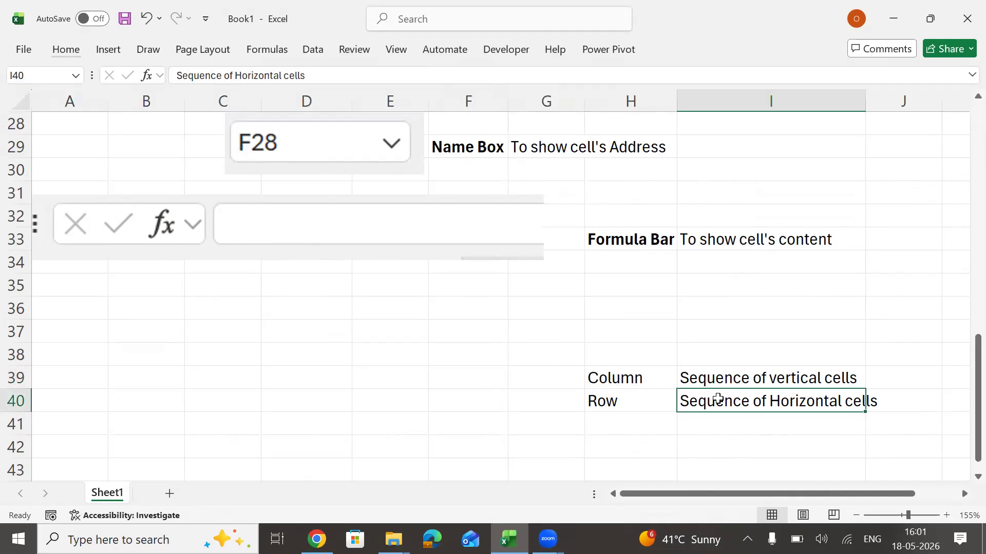
AutoFit the width of column I to the text in cell I40.
{"action": "key", "text": "alt"}
{"action": "key", "text": "h"}
{"action": "key", "text": "o"}
{"action": "key", "text": "i"}
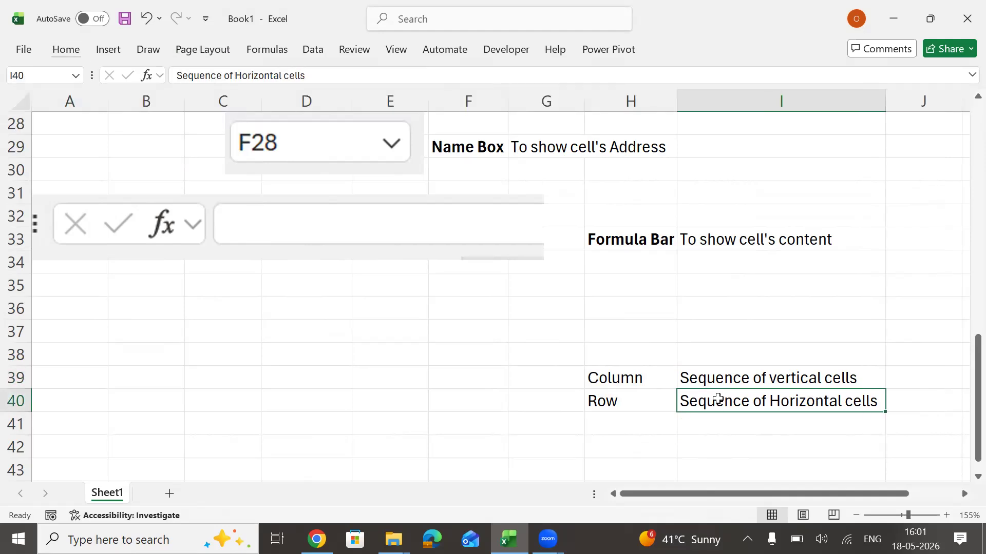
Enter "Cell" in cell H41, directly below the Row label.
{"action": "key", "text": "Left"}
{"action": "key", "text": "Down"}
{"action": "type", "text": "Cell"}
{"action": "key", "text": "Return"}
Select single empty cells in columns C to E between rows 36 and 42 as examples of a cell, finishing on E36.
{"action": "key", "text": "Down"}
{"action": "key", "text": "Down"}
{"action": "key", "text": "Down"}
{"action": "key", "text": "Down"}
{"action": "key", "text": "Down"}
{"action": "key", "text": "Up"}
{"action": "key", "text": "Up"}
{"action": "key", "text": "Up"}
{"action": "key", "text": "Up"}
{"action": "key", "text": "Up"}
{"action": "key", "text": "Up"}
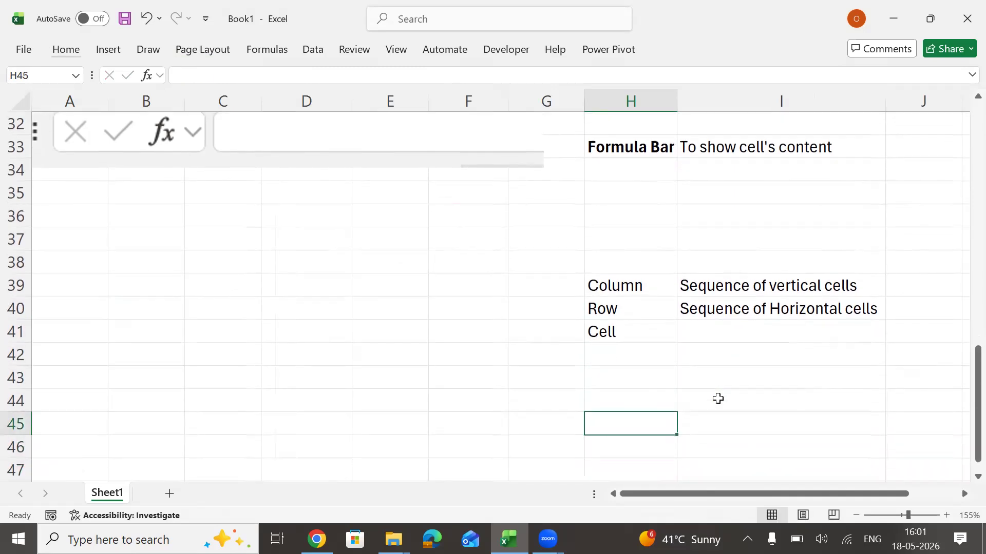
{"action": "key", "text": "Right"}
{"action": "left_click", "coordinate": [253, 255]}
{"action": "left_click", "coordinate": [316, 241]}
{"action": "left_click", "coordinate": [403, 209]}
{"action": "left_click", "coordinate": [275, 346]}
{"action": "left_click", "coordinate": [211, 257]}
{"action": "left_click", "coordinate": [279, 240]}
{"action": "left_click", "coordinate": [332, 279]}
{"action": "left_click", "coordinate": [361, 217]}
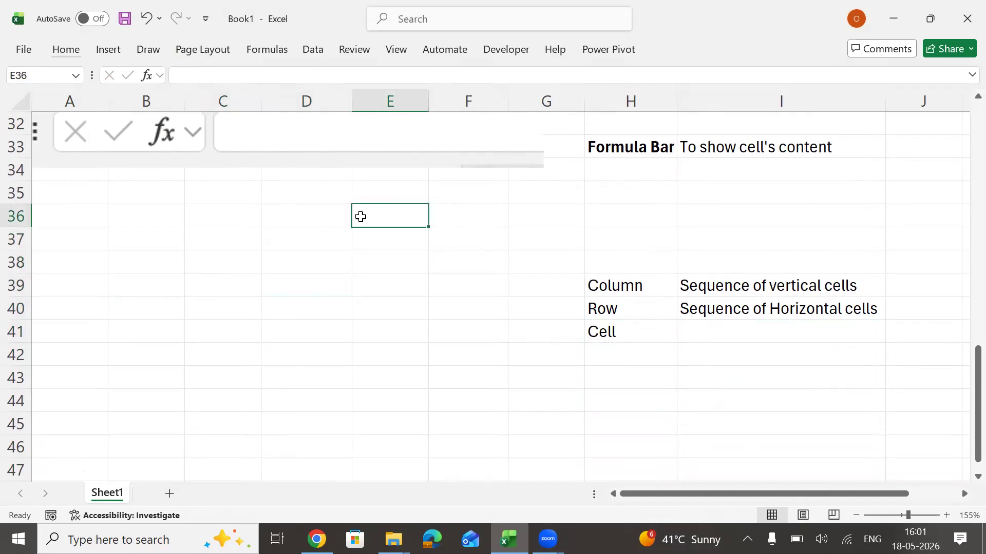
Enter the definition "Intersection of row and column" in cell I41.
{"action": "left_click", "coordinate": [714, 331]}
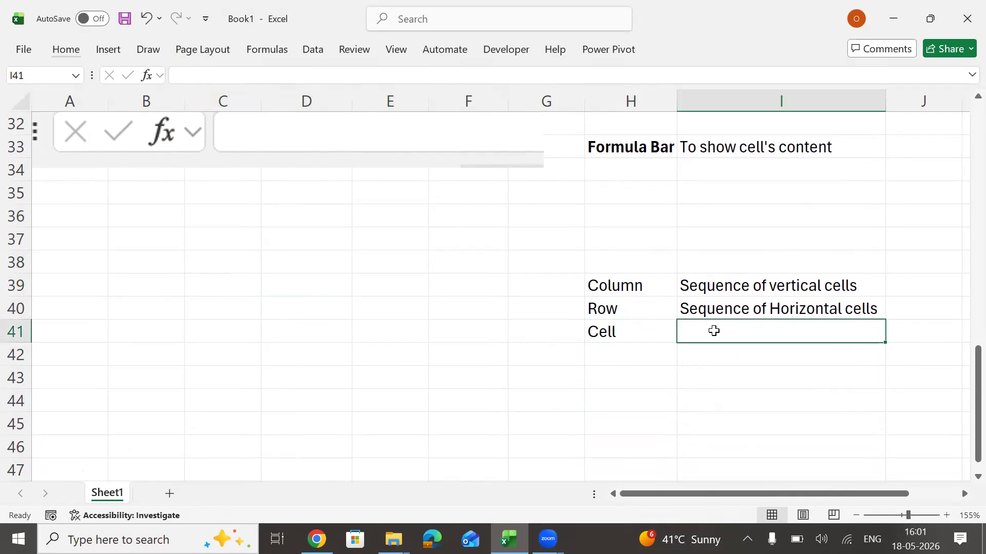
{"action": "type", "text": "Inter"}
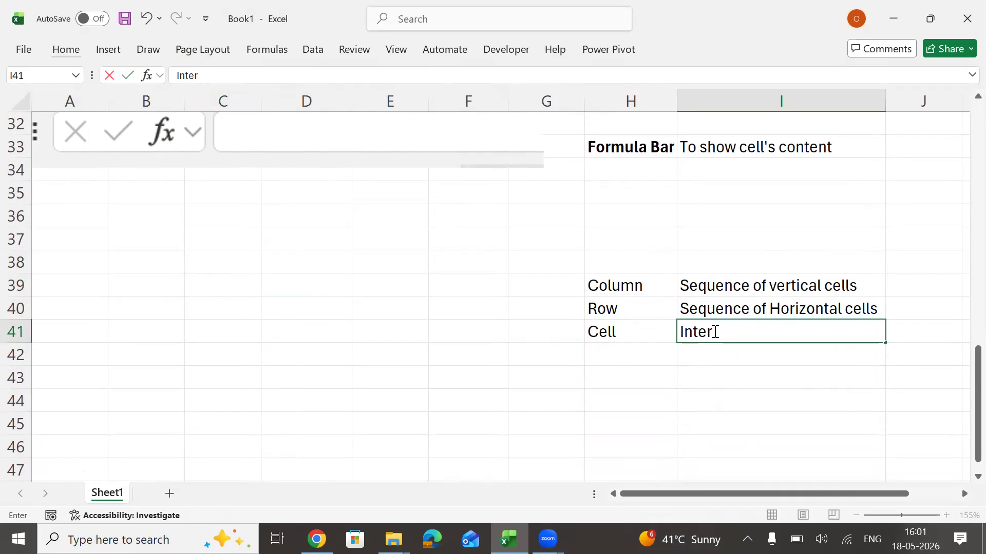
{"action": "type", "text": "section ott"}
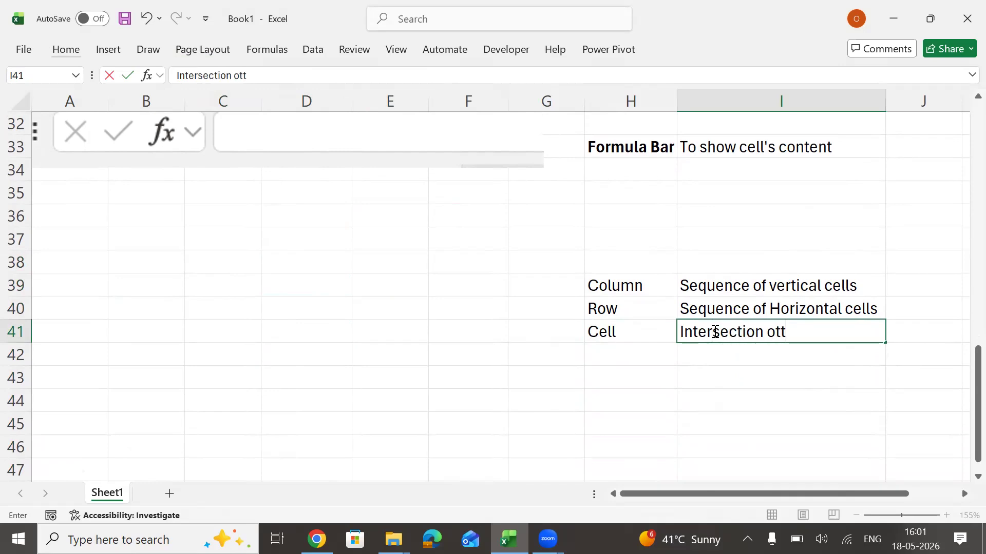
{"action": "key", "text": "BackSpace"}
{"action": "key", "text": "BackSpace"}
{"action": "type", "text": "f row and column"}
{"action": "key", "text": "Return"}
AutoFit the width of column I to the text in cell I41.
{"action": "left_click", "coordinate": [714, 331]}
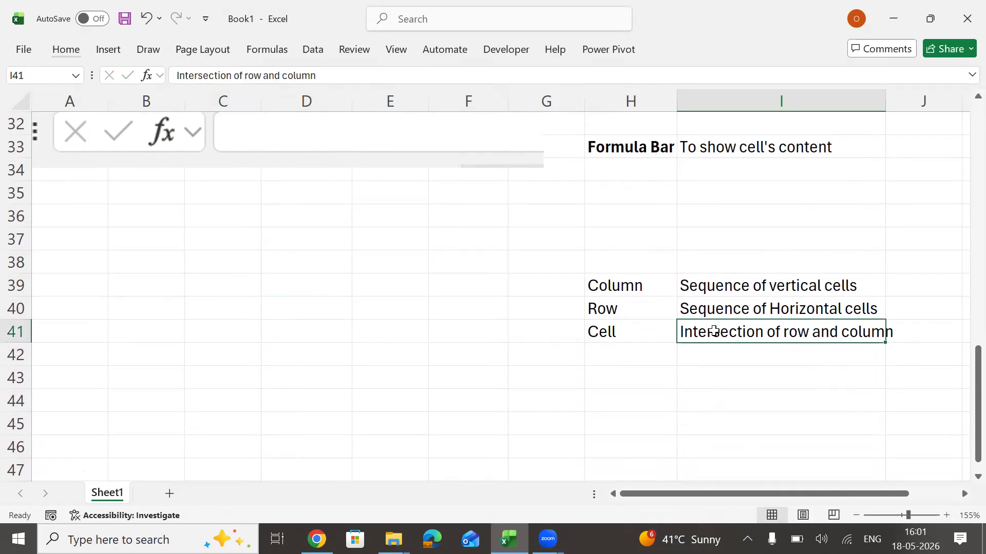
{"action": "key", "text": "alt+h"}
{"action": "key", "text": "o"}
{"action": "key", "text": "i"}
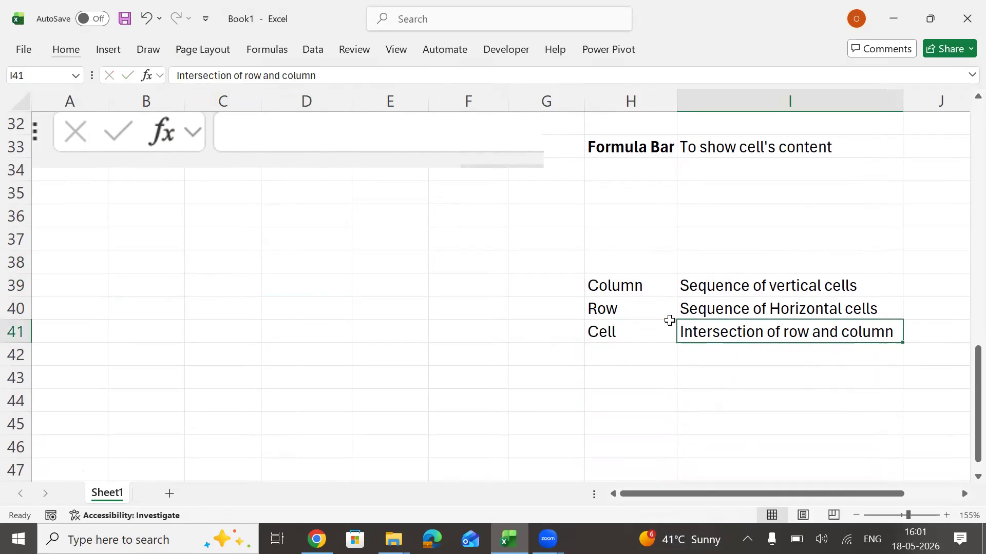
Highlight vertical ranges in column D and a horizontal range in row 42 in turn, and finish on cell D41.
{"action": "left_click_drag", "start_coordinate": [306, 216], "coordinate": [292, 396]}
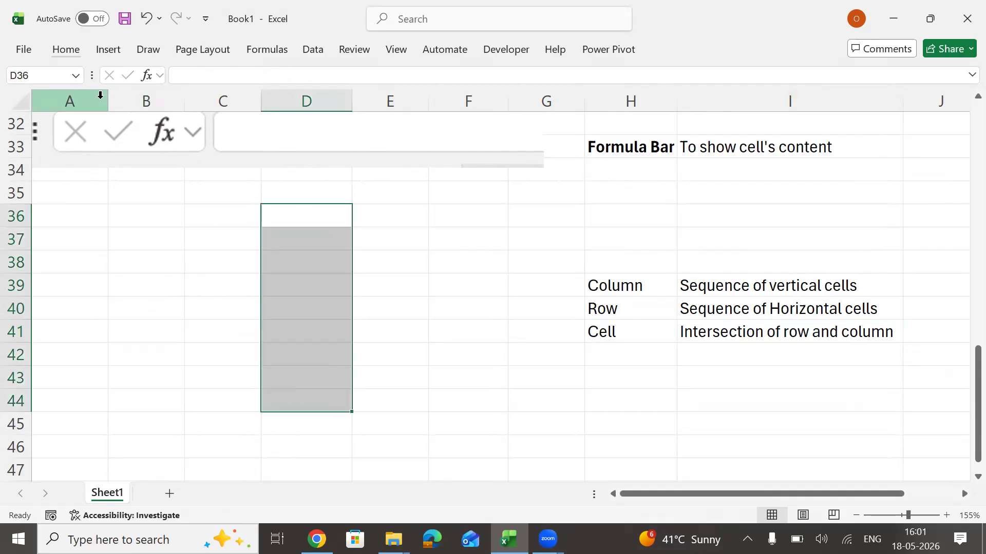
{"action": "left_click", "coordinate": [277, 363]}
{"action": "left_click_drag", "start_coordinate": [48, 349], "coordinate": [279, 354]}
{"action": "left_click_drag", "start_coordinate": [302, 174], "coordinate": [313, 315]}
{"action": "left_click", "coordinate": [317, 333]}
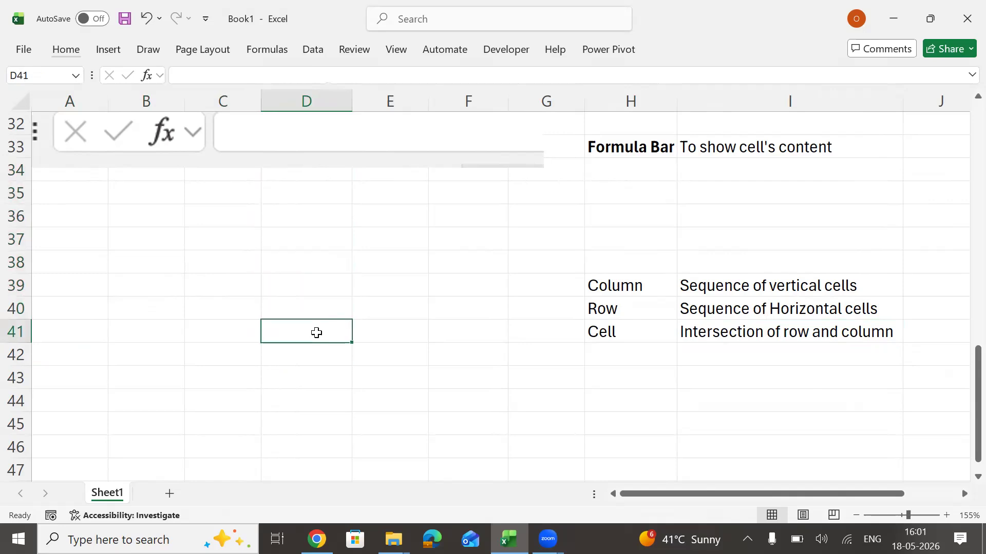
Enter "Range" in cell H42 and its definition "Collection of cells" in cell I42.
{"action": "left_click", "coordinate": [639, 328]}
{"action": "key", "text": "Right"}
{"action": "key", "text": "Right"}
{"action": "key", "text": "Left"}
{"action": "key", "text": "Left"}
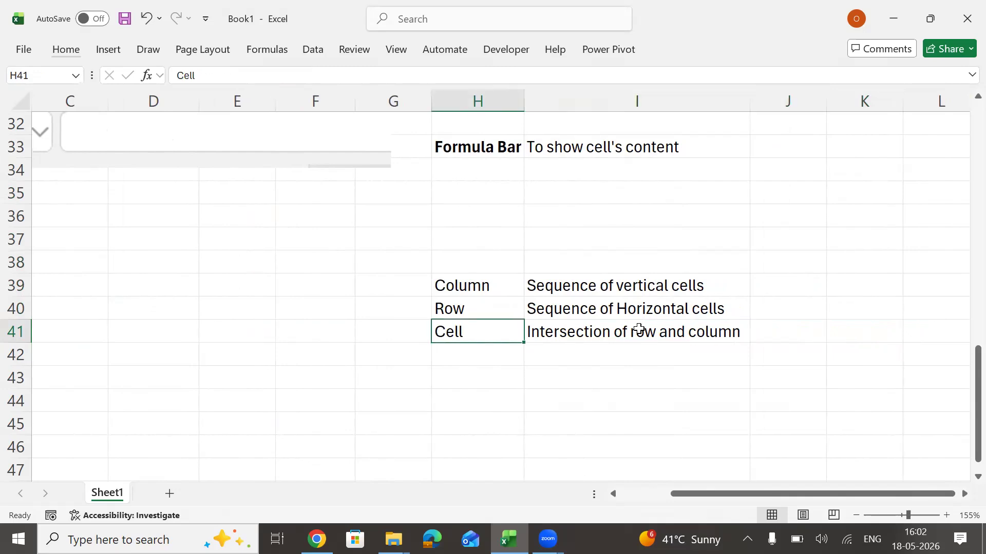
{"action": "key", "text": "Down"}
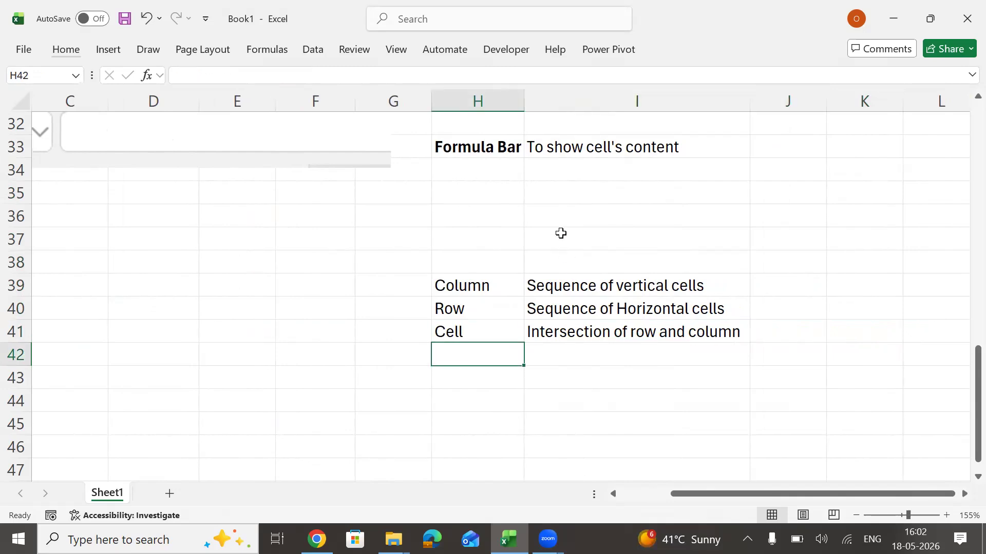
{"action": "type", "text": "Range"}
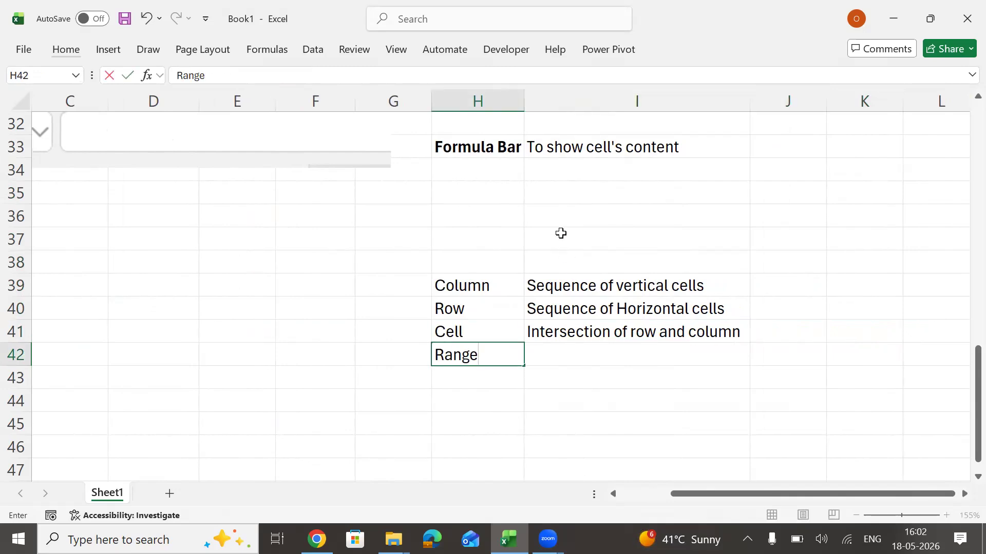
{"action": "key", "text": "Tab"}
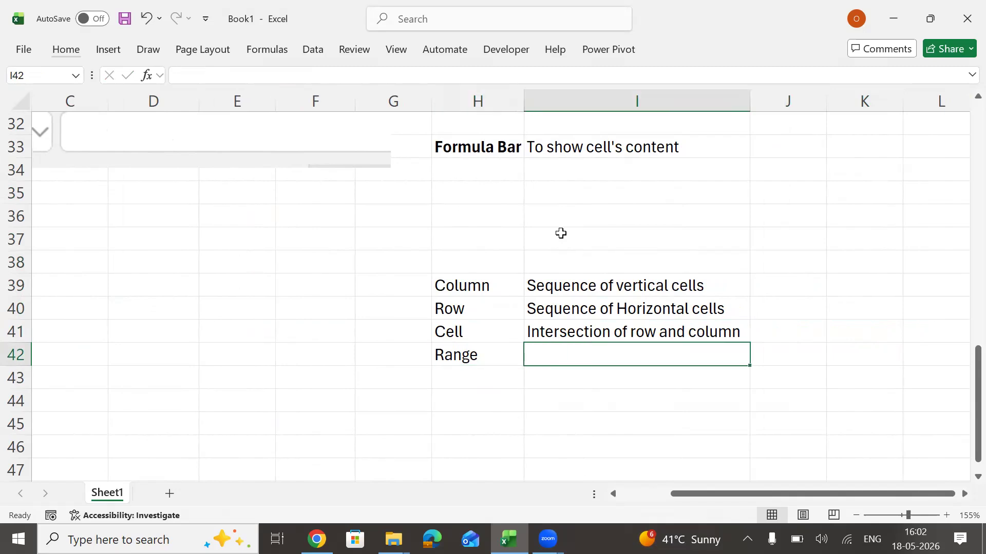
{"action": "type", "text": "Collection of cells"}
{"action": "key", "text": "Return"}
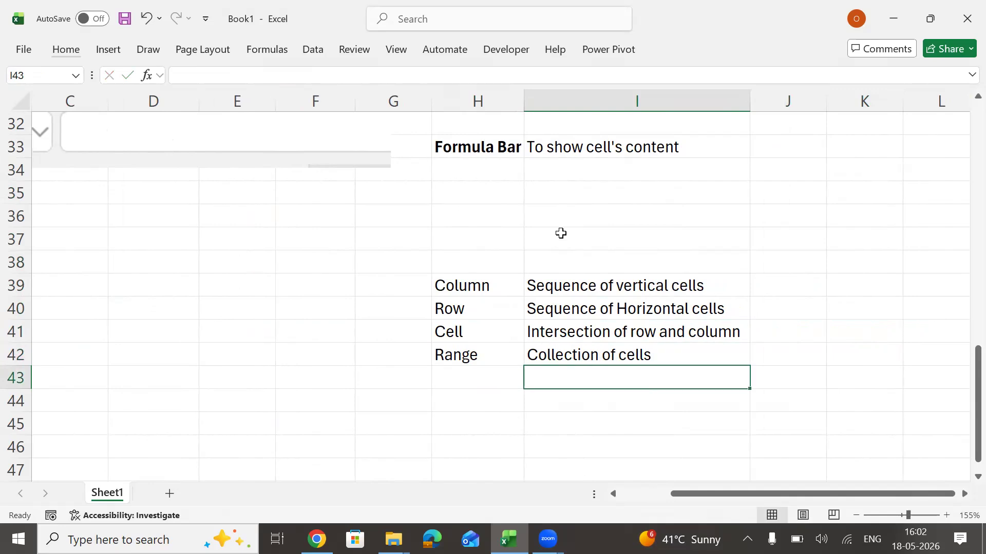
Highlight several rectangular cell ranges across columns C to G in turn, finishing on D35:G43.
{"action": "left_click_drag", "start_coordinate": [231, 220], "coordinate": [355, 368]}
{"action": "left_click_drag", "start_coordinate": [102, 199], "coordinate": [292, 334]}
{"action": "left_click_drag", "start_coordinate": [165, 199], "coordinate": [366, 377]}
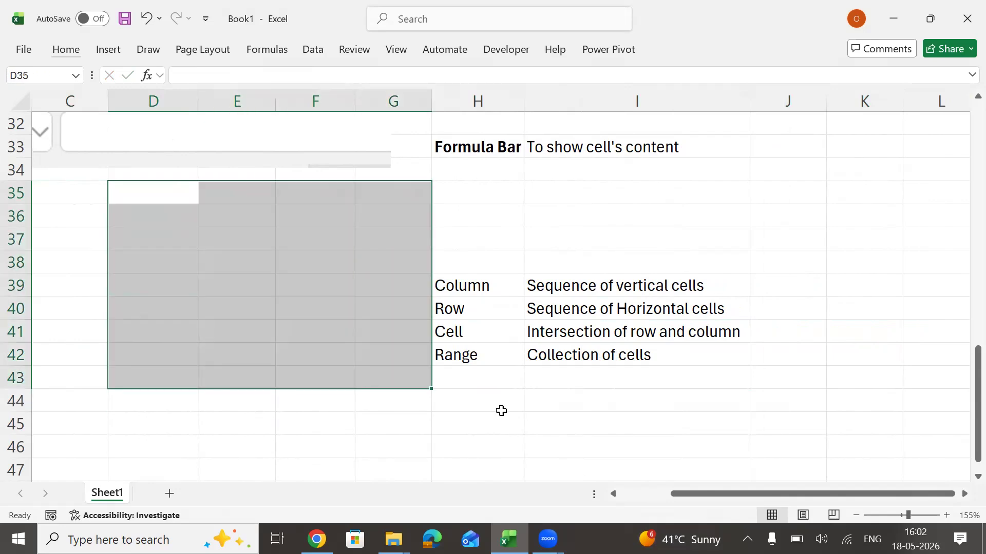
Enter "Worksheet" in cell H43 and its definition "Collection of ranges" in cell I43.
{"action": "left_click", "coordinate": [485, 378]}
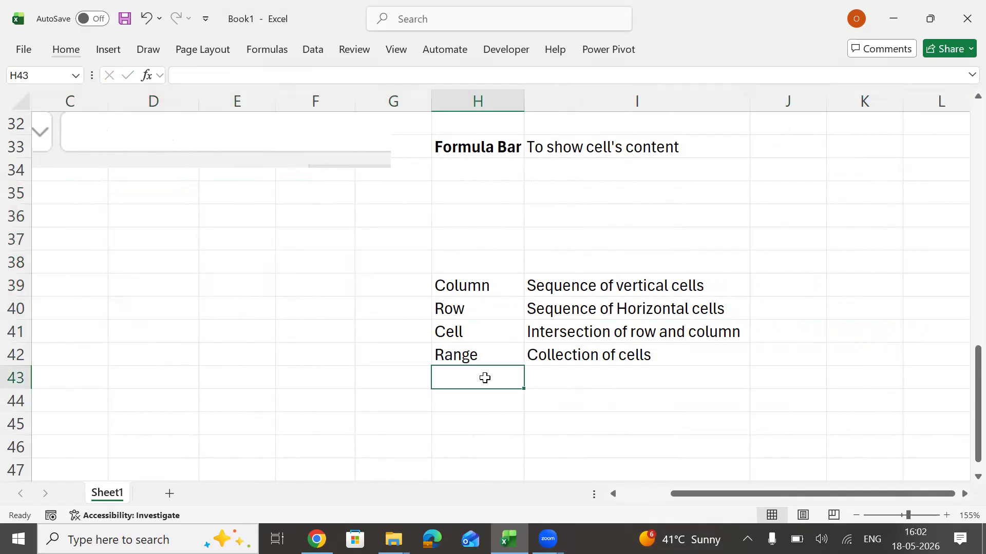
{"action": "type", "text": "Worksheet"}
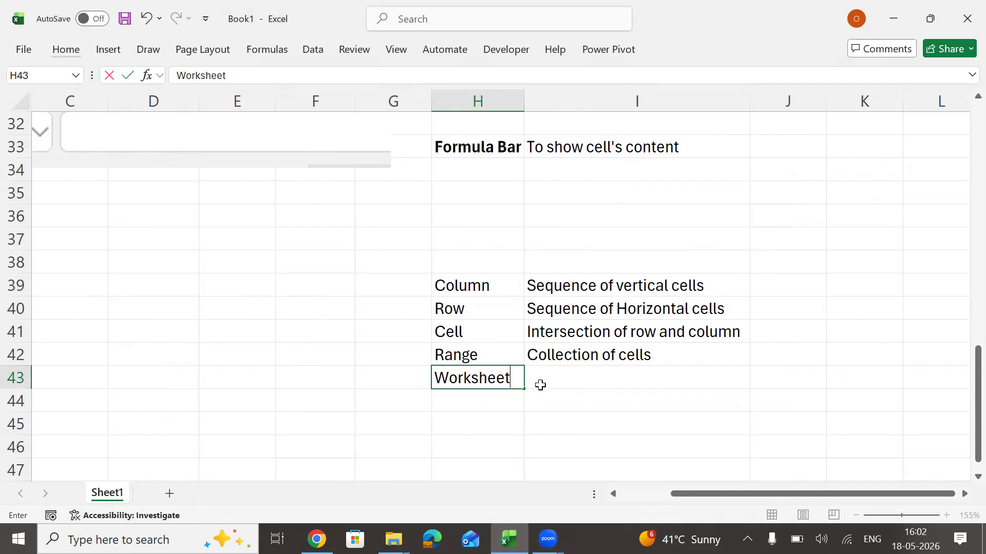
{"action": "left_click", "coordinate": [562, 376]}
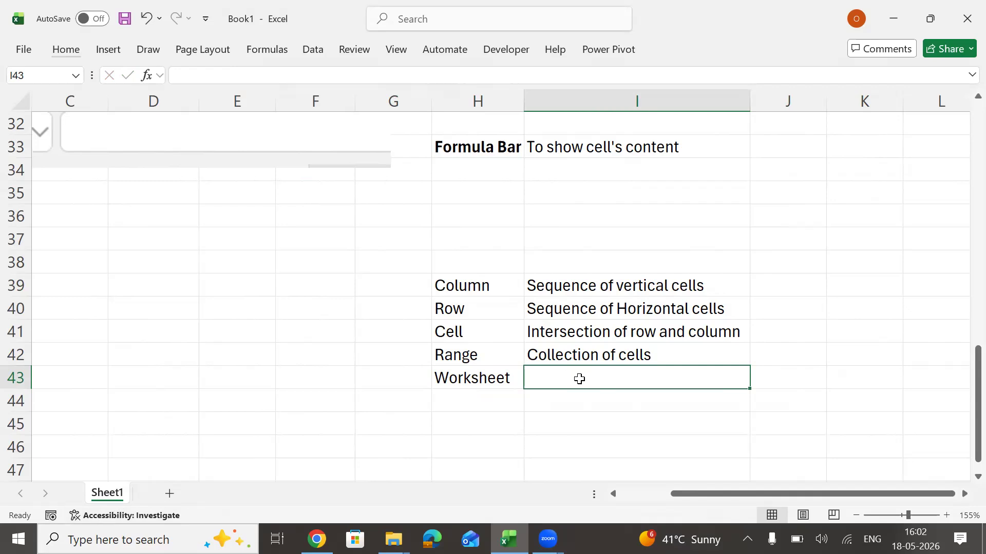
{"action": "type", "text": "Collection"}
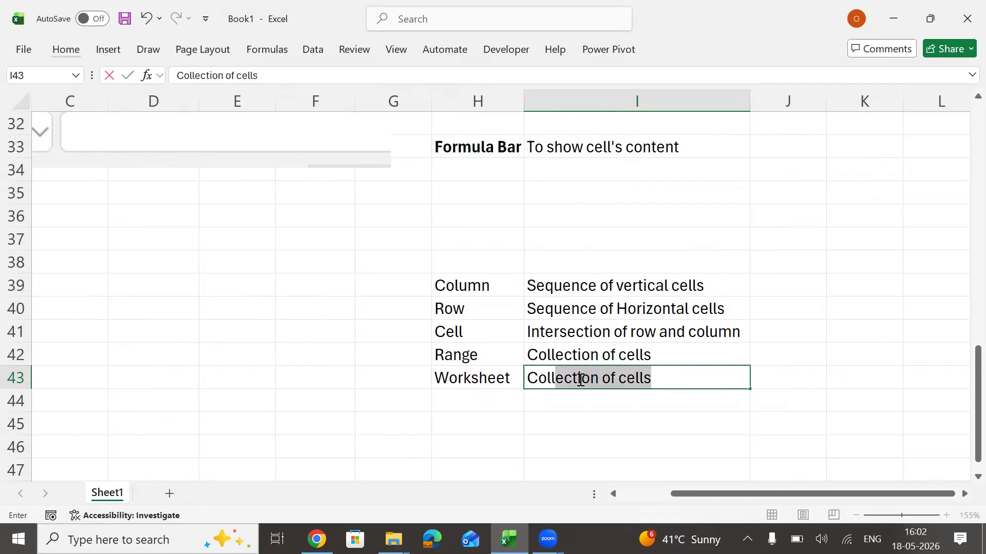
{"action": "type", "text": " of ranges"}
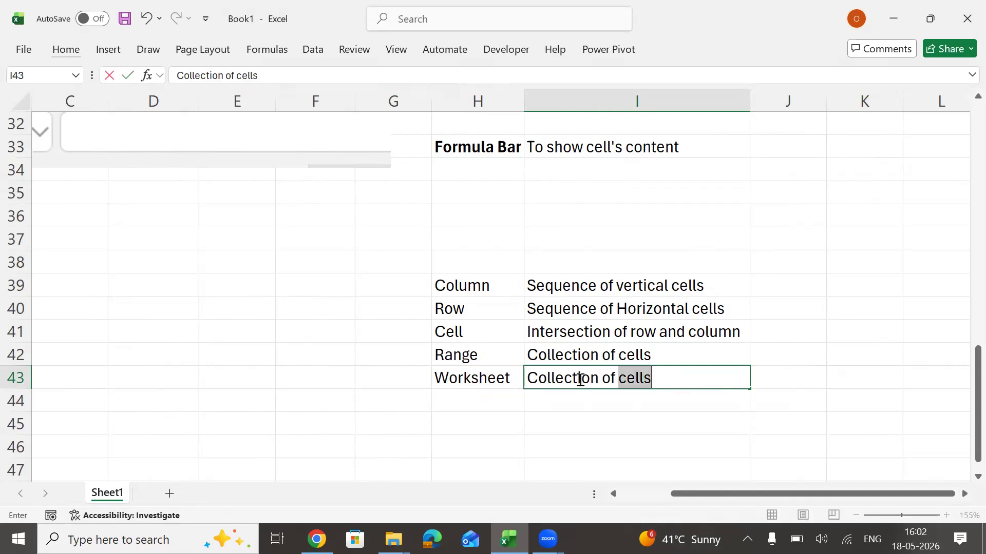
{"action": "key", "text": "Return"}
Enter "Workbook" in cell H44 and its definition "Collection of Worksheets" in cell I44.
{"action": "key", "text": "Up"}
{"action": "key", "text": "Down"}
{"action": "key", "text": "Down"}
{"action": "key", "text": "Down"}
{"action": "key", "text": "Down"}
{"action": "key", "text": "Down"}
{"action": "key", "text": "Down"}
{"action": "key", "text": "Down"}
{"action": "key", "text": "Down"}
{"action": "key", "text": "Up"}
{"action": "key", "text": "Up"}
{"action": "key", "text": "Up"}
{"action": "key", "text": "Up"}
{"action": "key", "text": "Up"}
{"action": "key", "text": "Up"}
{"action": "key", "text": "Up"}
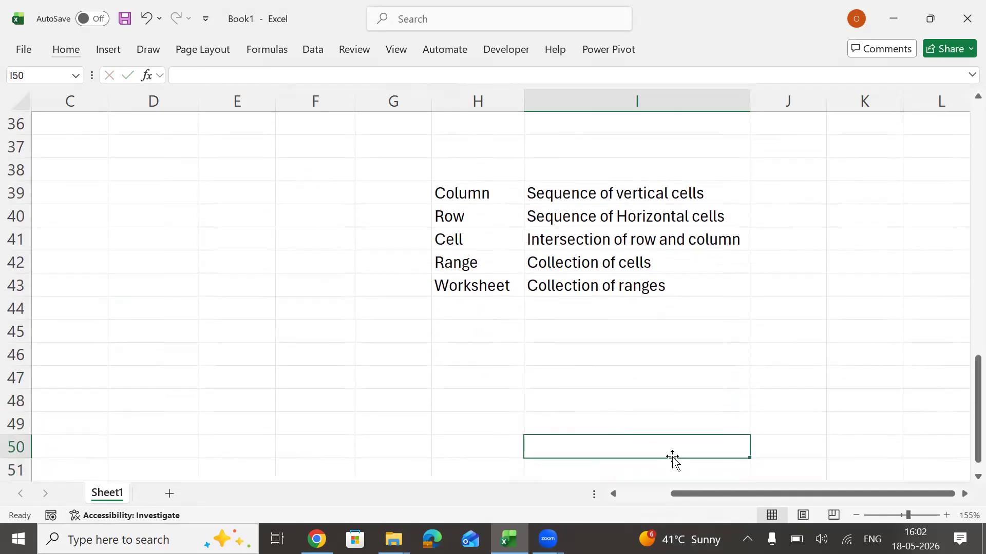
{"action": "key", "text": "Left"}
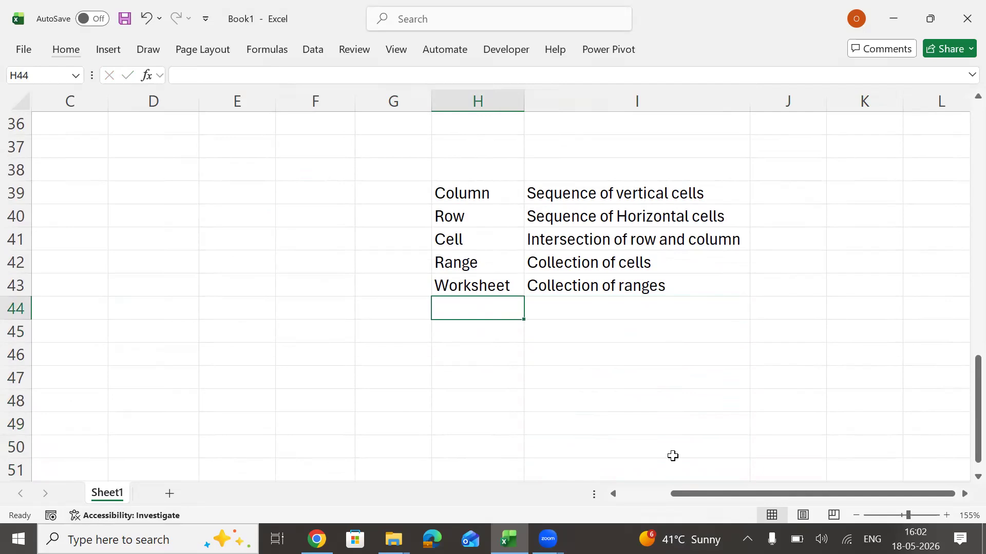
{"action": "type", "text": "Workbook"}
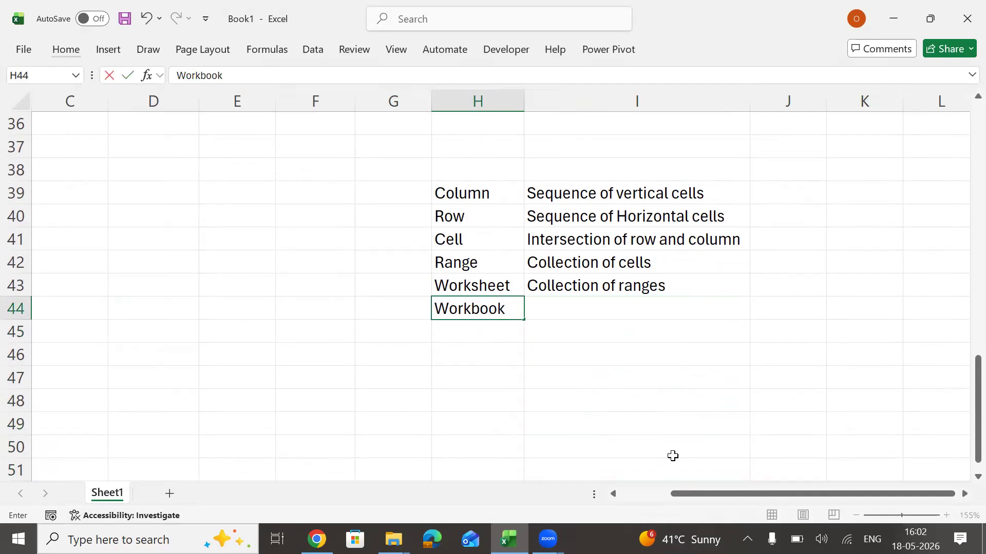
{"action": "key", "text": "Return"}
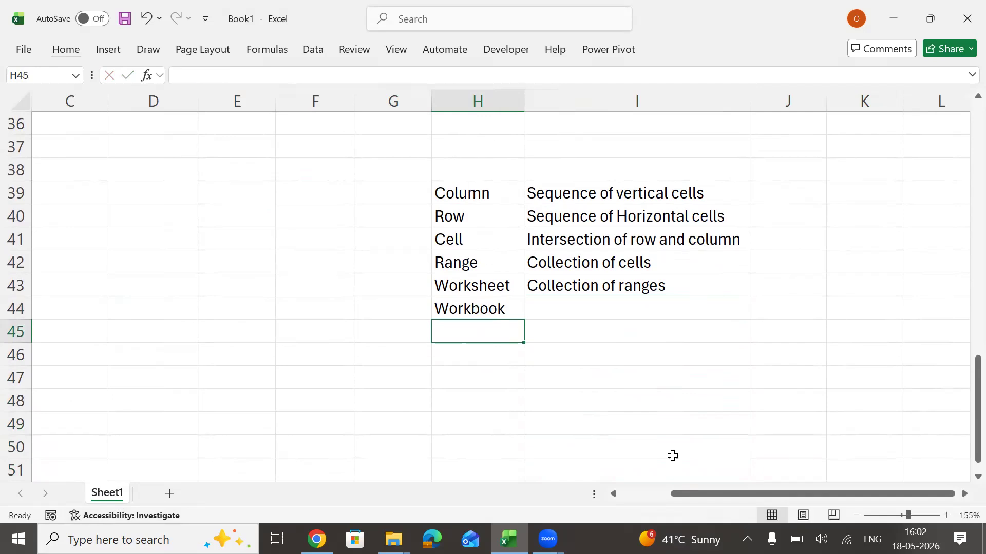
{"action": "key", "text": "Right"}
{"action": "key", "text": "Up"}
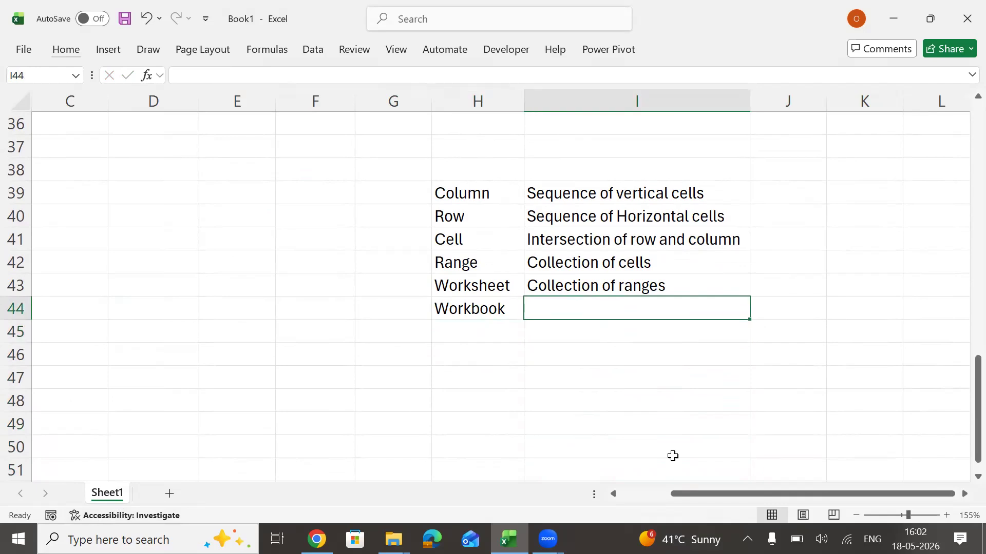
{"action": "type", "text": "Collect"}
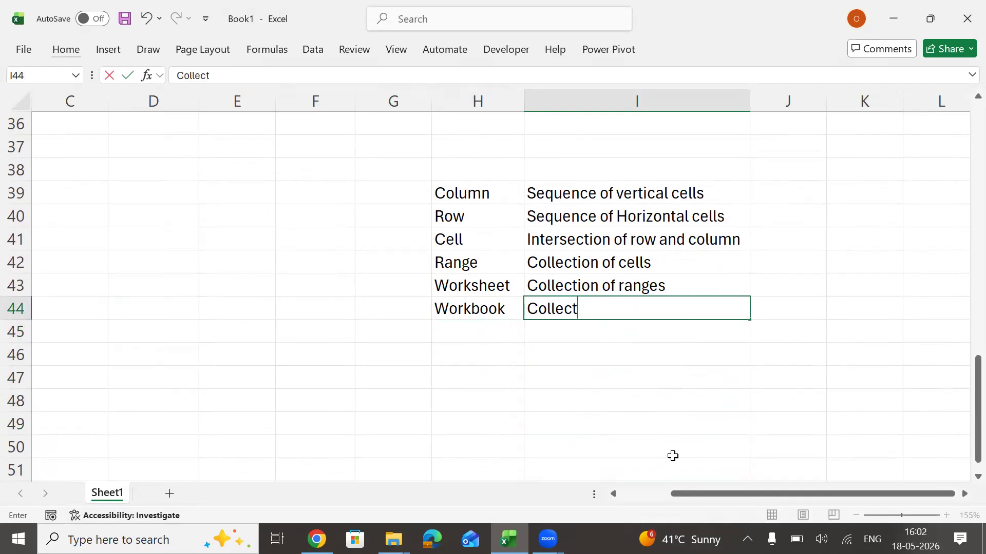
{"action": "type", "text": "ion of Worksheets"}
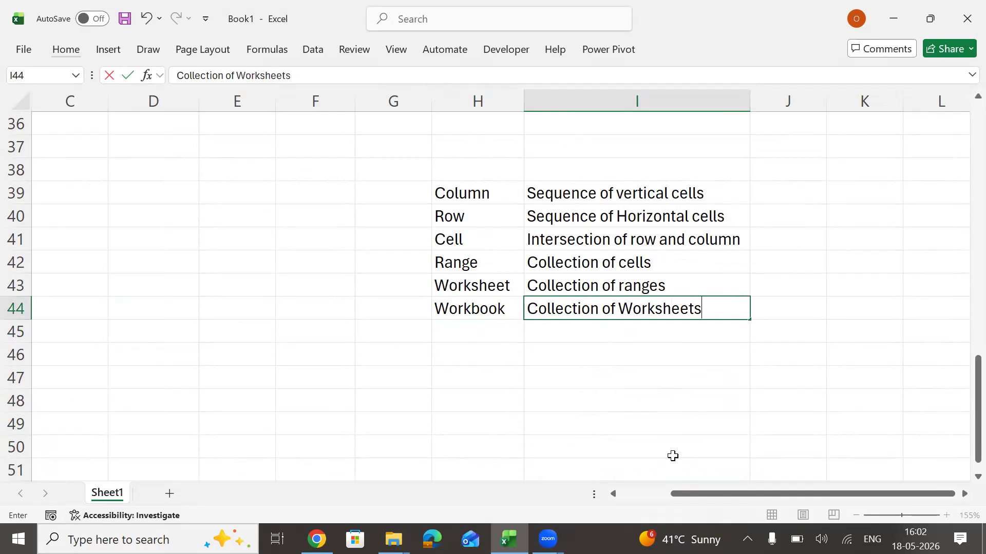
{"action": "key", "text": "Return"}
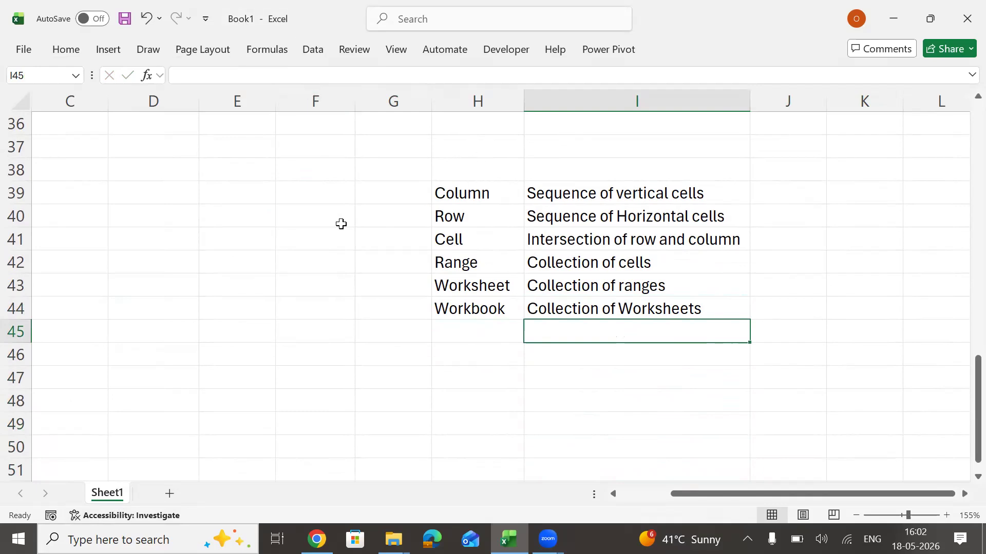
{"action": "key", "text": "alt+Tab"}
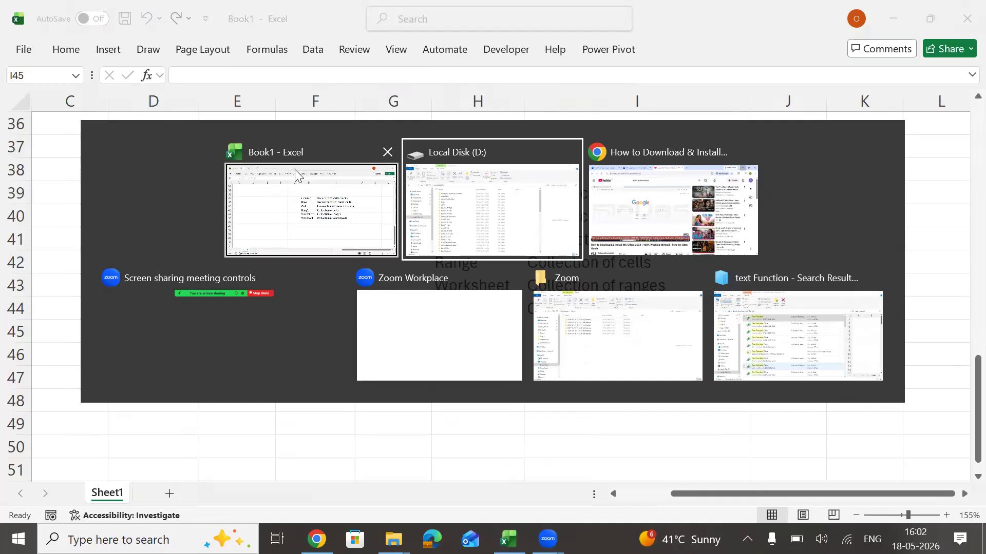
{"action": "key", "text": "alt+Tab"}
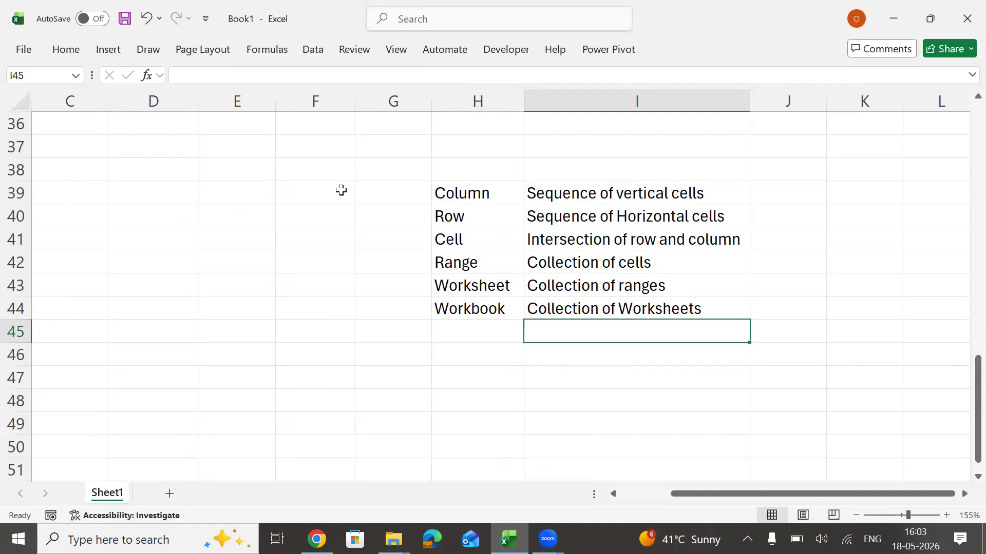
Apply all borders to the whole definitions table in H39:I44.
{"action": "key", "text": "Left"}
{"action": "key", "text": "Up"}
{"action": "key", "text": "Up"}
{"action": "key", "text": "Up"}
{"action": "key", "text": "Up"}
{"action": "key", "text": "Up"}
{"action": "key", "text": "Up"}
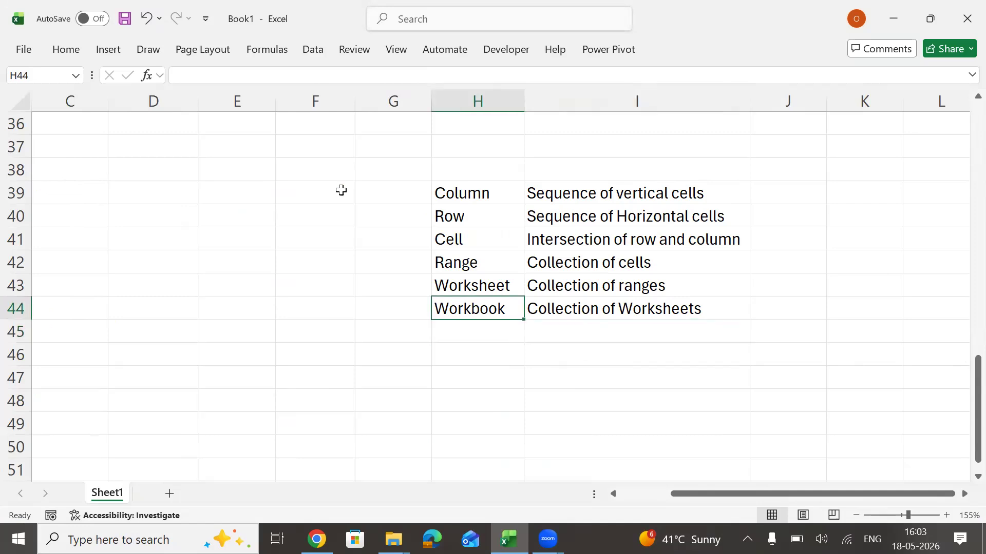
{"action": "key", "text": "ctrl+a"}
{"action": "key", "text": "alt"}
{"action": "key", "text": "h"}
{"action": "key", "text": "b"}
{"action": "key", "text": "a"}
Highlight the Column and Row entries together, and the Range, Worksheet and Workbook rows of the definitions table in turn.
{"action": "key", "text": "Down"}
{"action": "key", "text": "Down"}
{"action": "key", "text": "Up"}
{"action": "key", "text": "Up"}
{"action": "key", "text": "shift+Down"}
{"action": "key", "text": "shift+Right"}
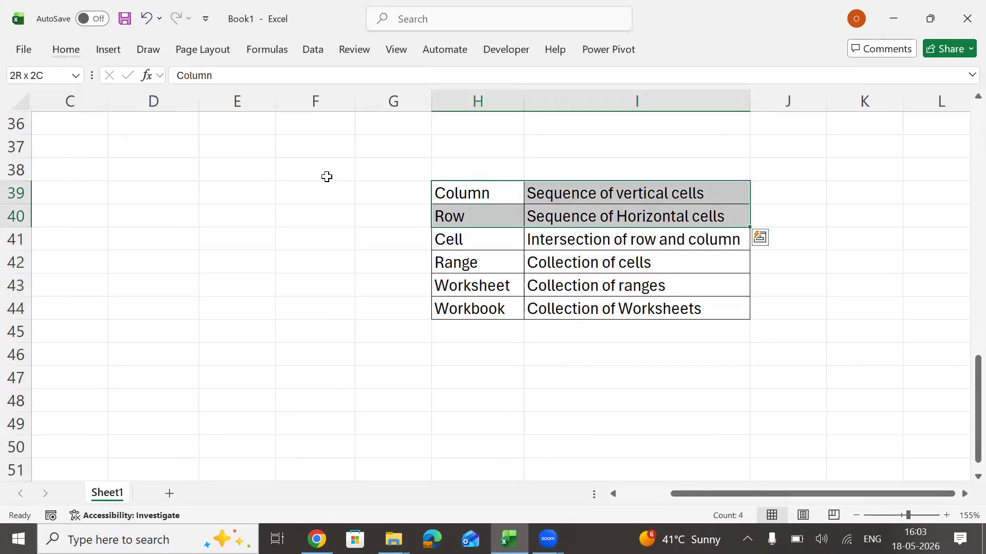
{"action": "key", "text": "Down"}
{"action": "key", "text": "Down"}
{"action": "key", "text": "shift+Right"}
{"action": "key", "text": "Down"}
{"action": "key", "text": "shift+Right"}
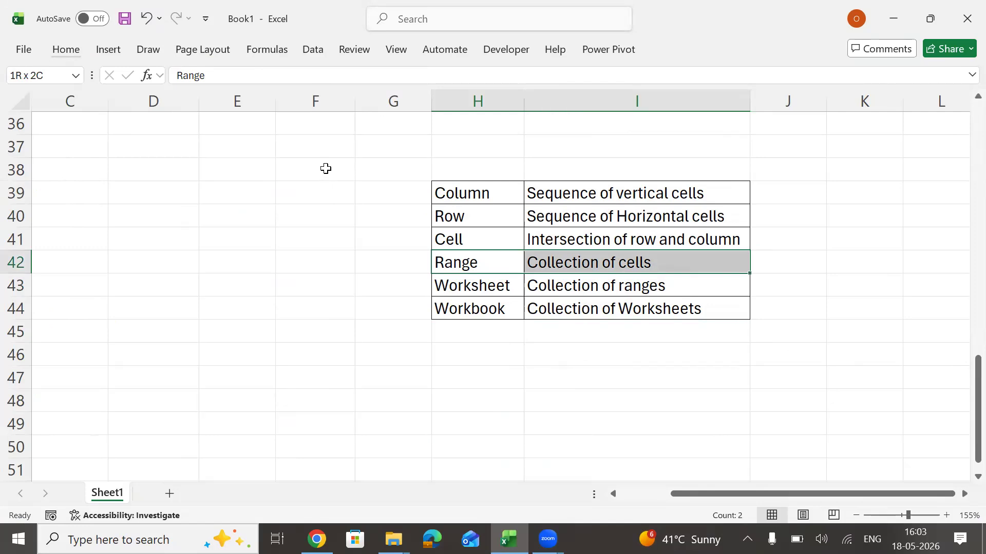
{"action": "key", "text": "Down"}
{"action": "key", "text": "shift+Right"}
{"action": "key", "text": "Down"}
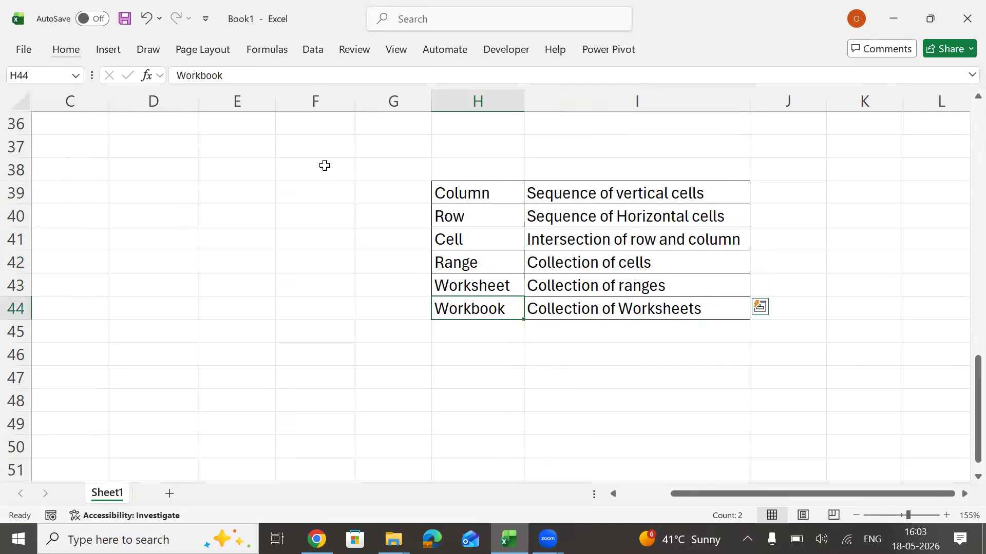
{"action": "key", "text": "shift+Left"}
{"action": "key", "text": "shift+Right"}
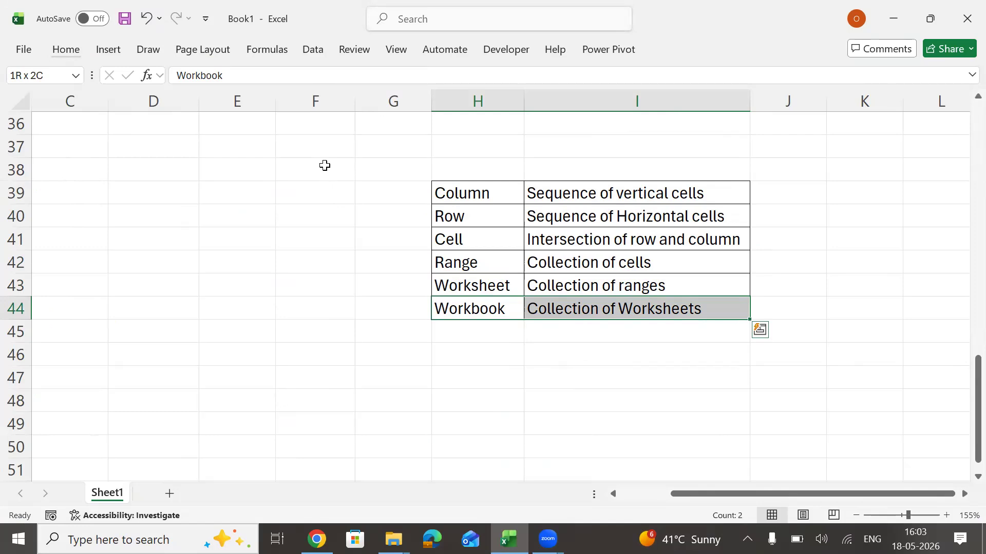
Enter the headings "Sr No" in cell H47 and "Types of Range" in cell I47.
{"action": "key", "text": "Down"}
{"action": "key", "text": "Down"}
{"action": "key", "text": "Down"}
{"action": "key", "text": "Down"}
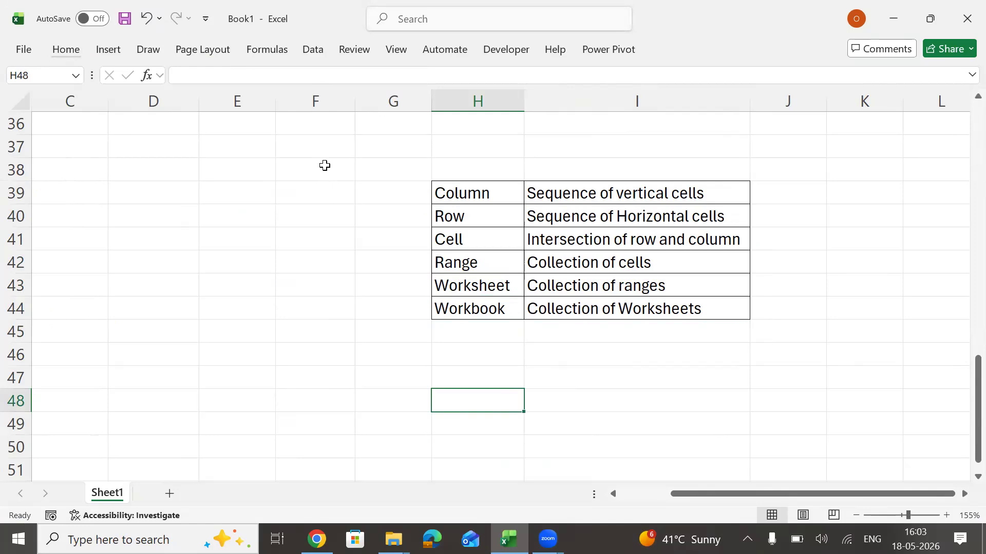
{"action": "key", "text": "Down"}
{"action": "key", "text": "Down"}
{"action": "key", "text": "Down"}
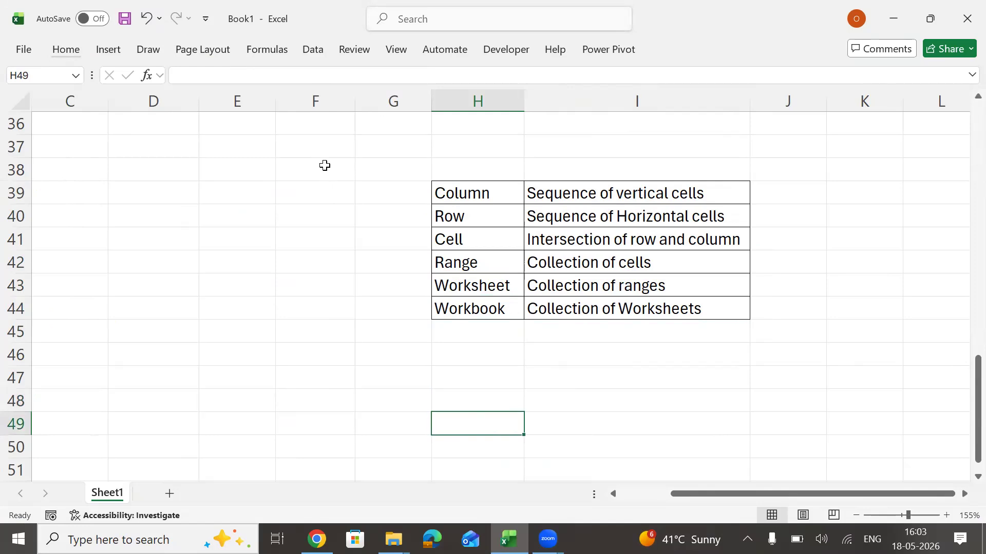
{"action": "key", "text": "Up"}
{"action": "key", "text": "Up"}
{"action": "key", "text": "Up"}
{"action": "key", "text": "Up"}
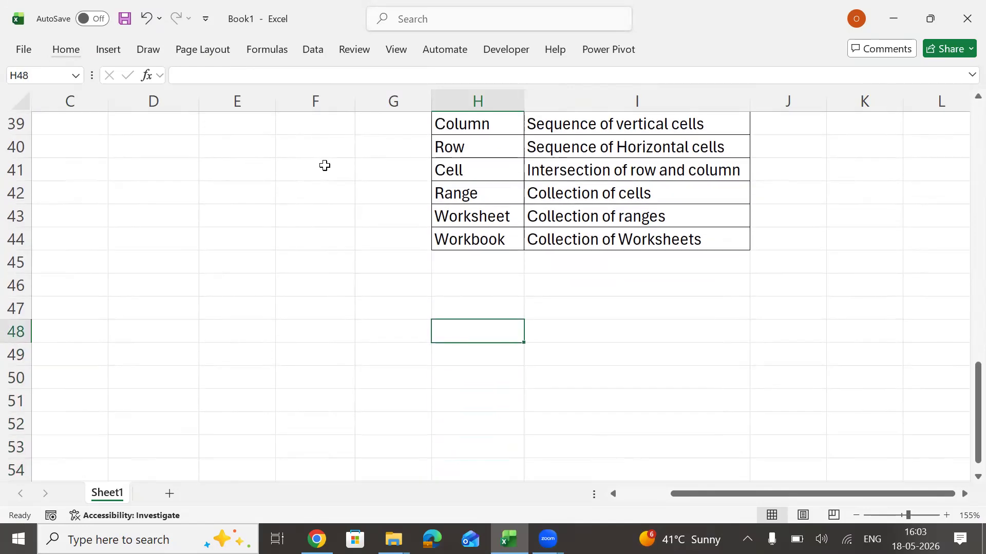
{"action": "type", "text": "Sr No"}
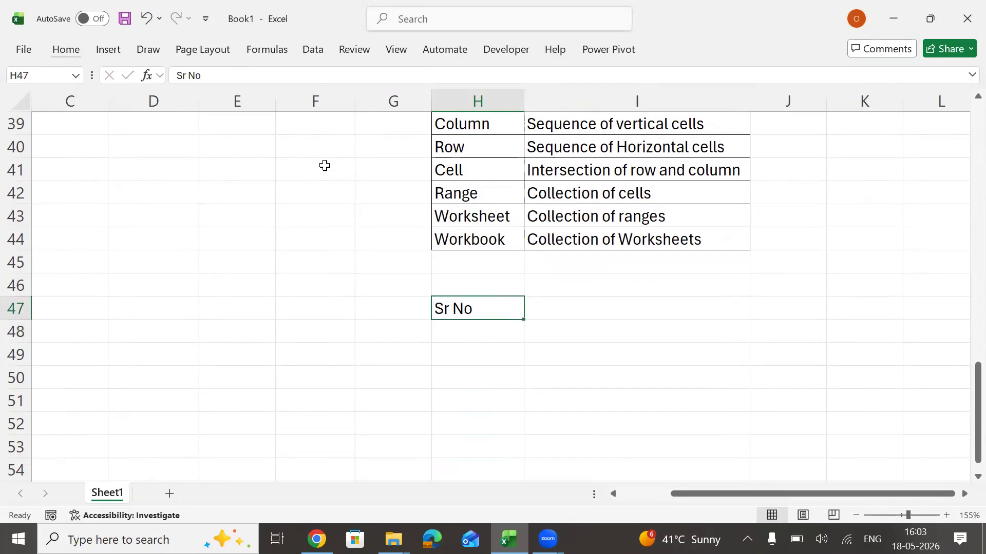
{"action": "key", "text": "Tab"}
{"action": "type", "text": "Types of Workshee"}
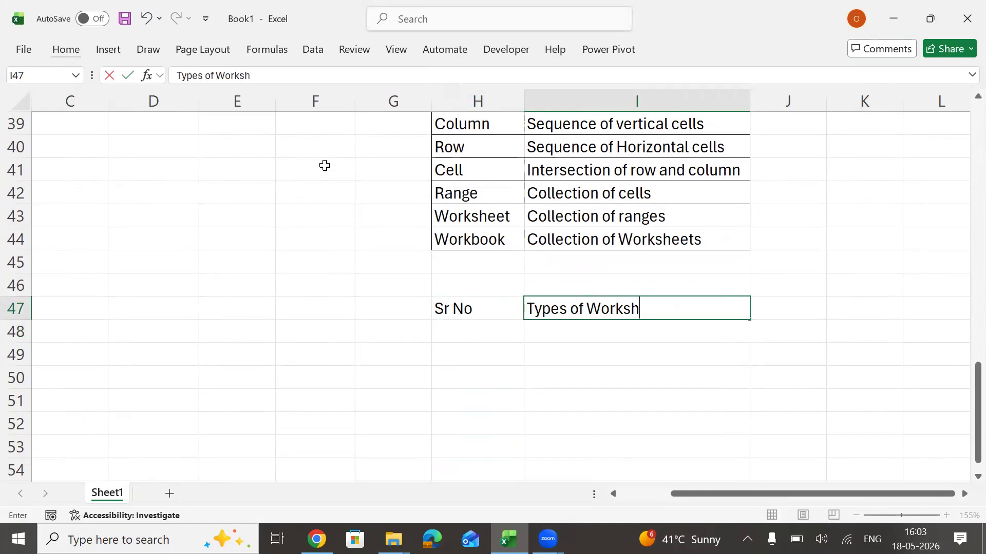
{"action": "key", "text": "BackSpace"}
{"action": "key", "text": "BackSpace"}
{"action": "key", "text": "BackSpace"}
{"action": "key", "text": "BackSpace"}
{"action": "key", "text": "BackSpace"}
{"action": "key", "text": "BackSpace"}
{"action": "key", "text": "BackSpace"}
{"action": "key", "text": "BackSpace"}
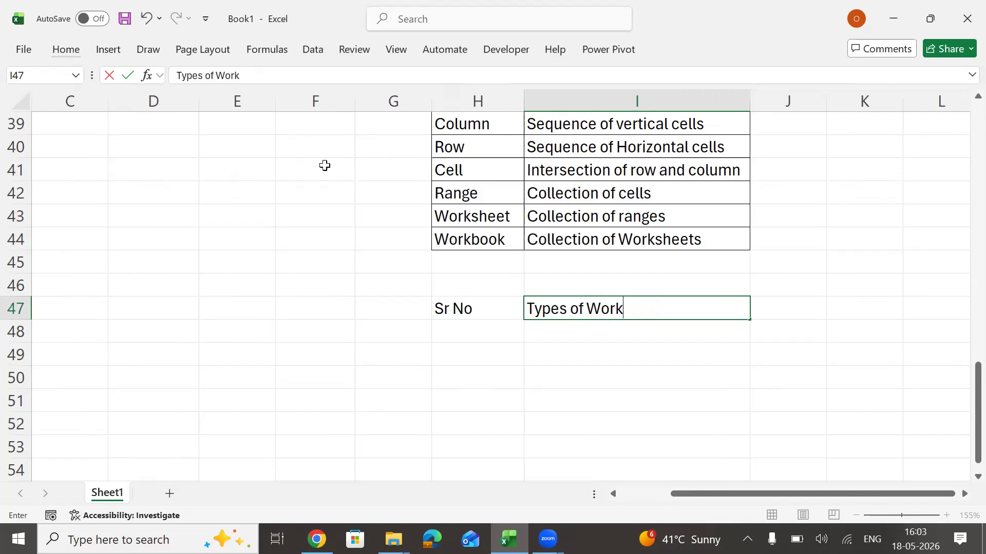
{"action": "type", "text": "Range"}
Apply the cell style with bold orange text, light grey fill and grey border to headings H47:I47.
{"action": "key", "text": "Left"}
{"action": "key", "text": "shift+Right"}
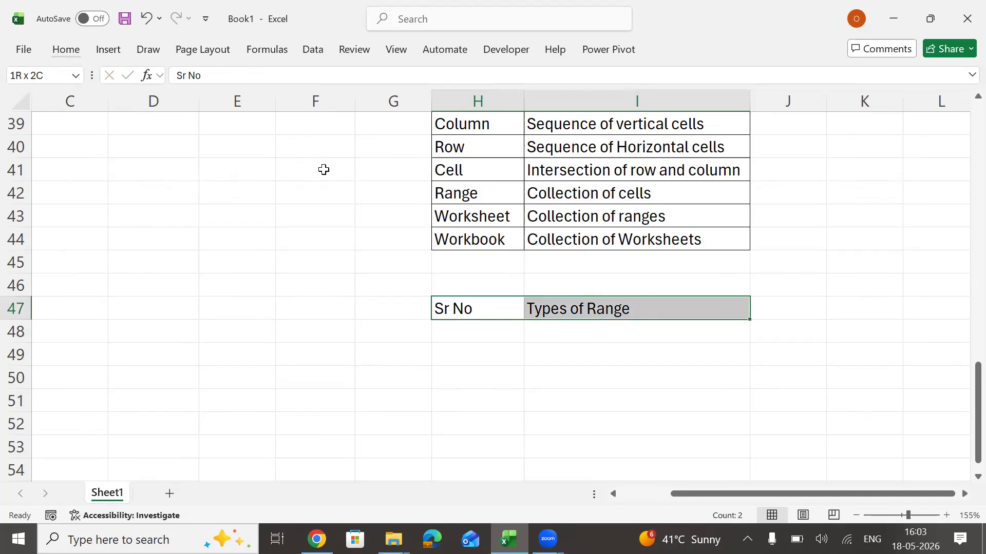
{"action": "key", "text": "alt"}
{"action": "key", "text": "h"}
{"action": "key", "text": "j"}
{"action": "key", "text": "Down"}
{"action": "key", "text": "Return"}
Fill in the rows "A)." with "Normal Range" and "B)." with "Naming Range" in H48:I49.
{"action": "key", "text": "Down"}
{"action": "type", "text": "A)."}
{"action": "key", "text": "Tab"}
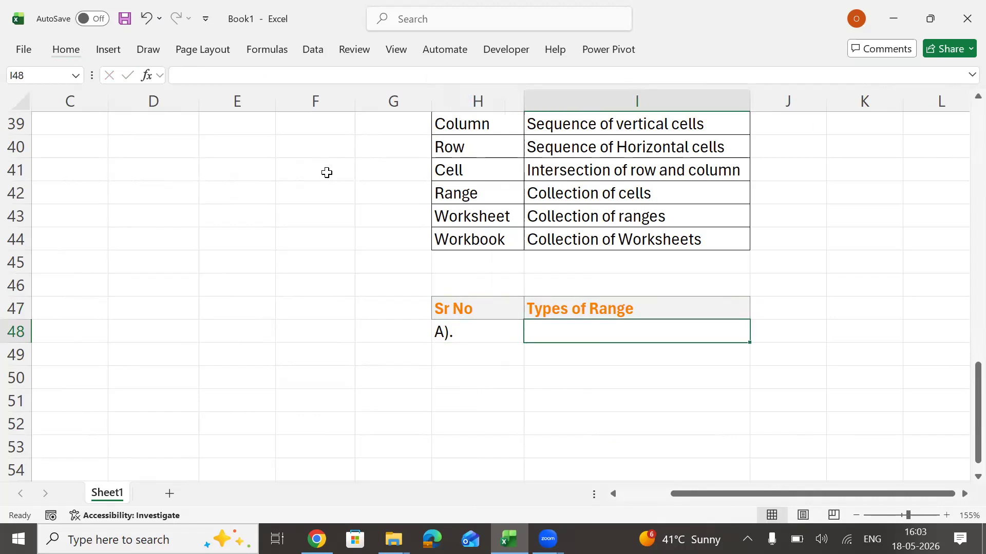
{"action": "type", "text": "No"}
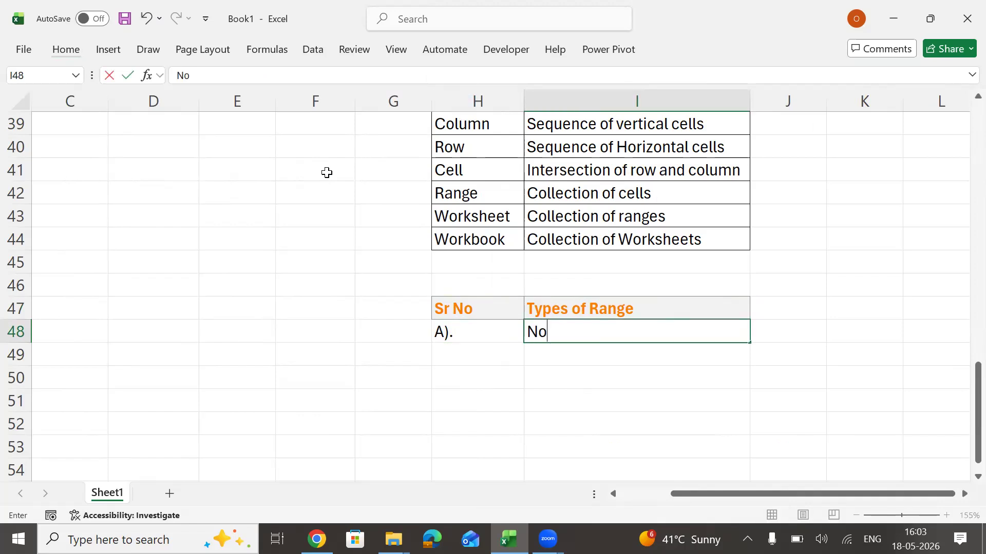
{"action": "type", "text": "rmal Range"}
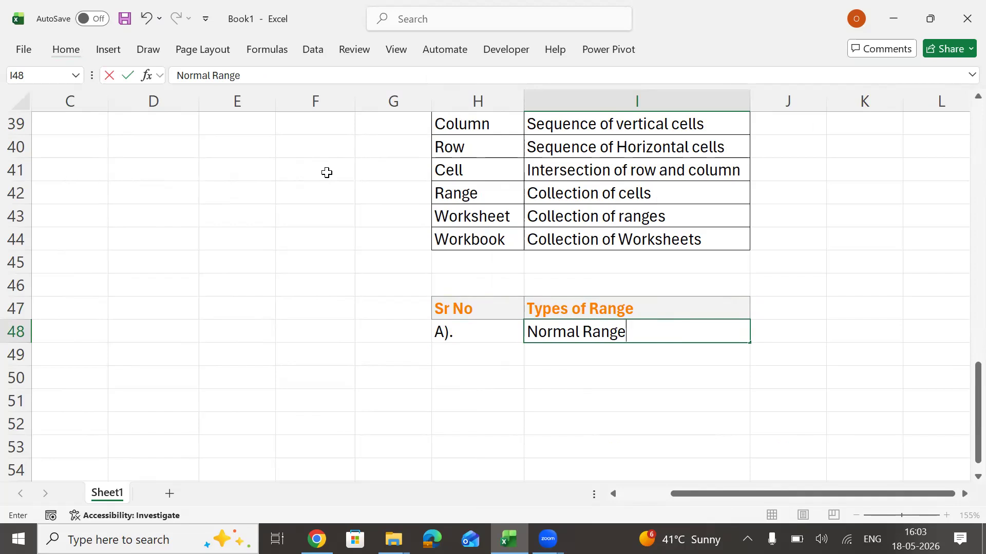
{"action": "key", "text": "Return"}
{"action": "type", "text": "B)."}
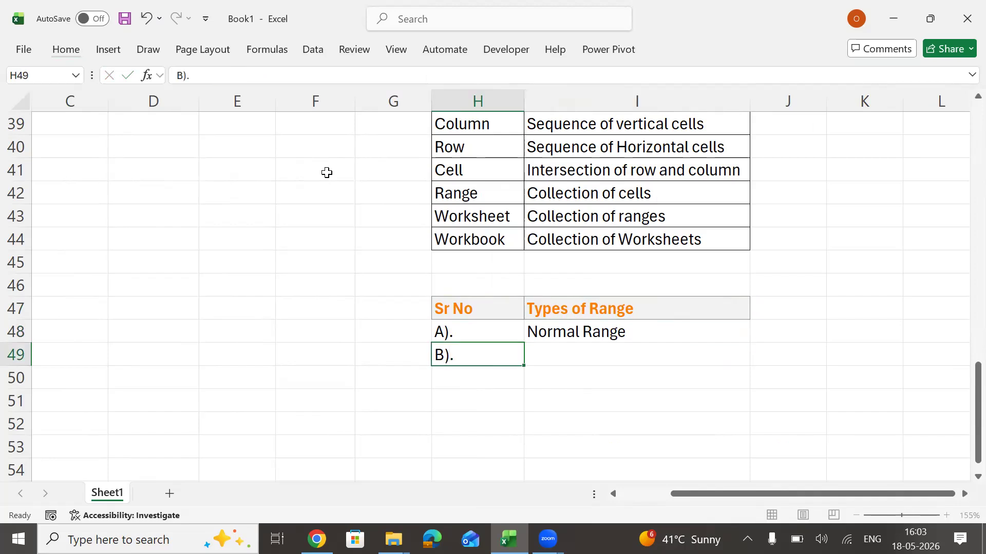
{"action": "key", "text": "Tab"}
{"action": "type", "text": "Naming Range"}
Enter the heading "Example" in cell J47 beside "Types of Range".
{"action": "key", "text": "Up"}
{"action": "key", "text": "Left"}
{"action": "key", "text": "Right"}
{"action": "key", "text": "Right"}
{"action": "key", "text": "Up"}
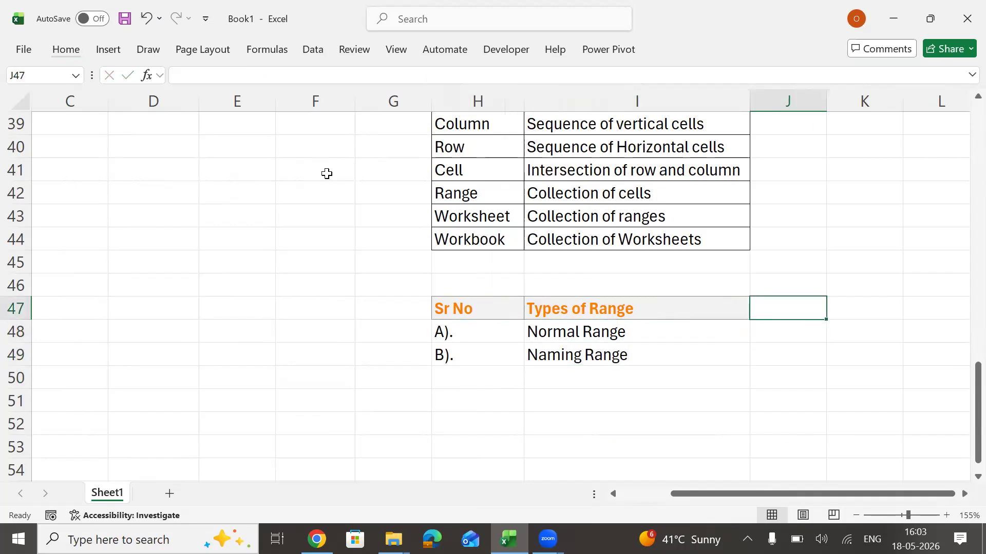
{"action": "type", "text": "Example"}
{"action": "key", "text": "Return"}
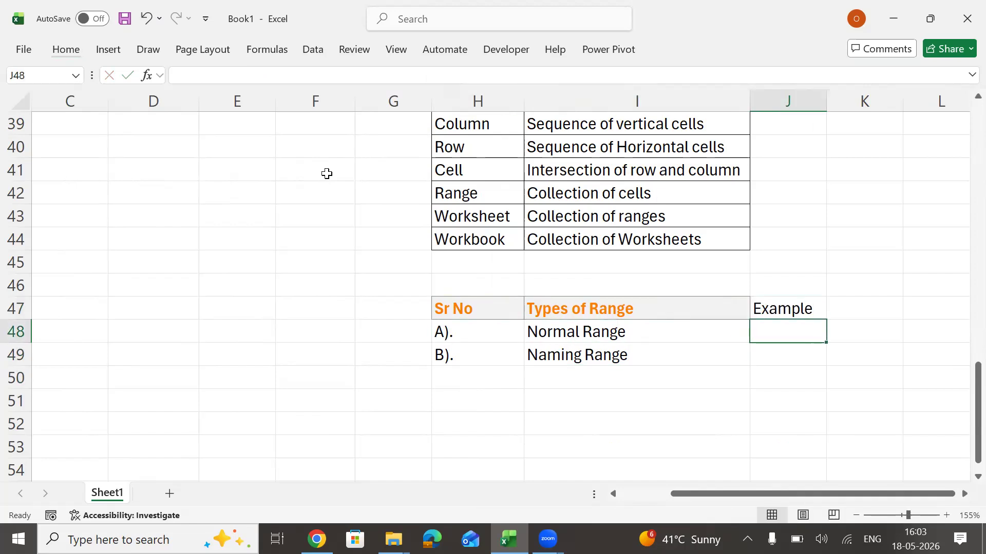
Copy the "Types of Range" heading in I47 and paste only its formatting onto the "Example" heading in J47.
{"action": "key", "text": "Up"}
{"action": "key", "text": "Left"}
{"action": "key", "text": "ctrl+c"}
{"action": "key", "text": "Right"}
{"action": "key", "text": "alt"}
{"action": "key", "text": "e"}
{"action": "key", "text": "s"}
{"action": "key", "text": "t"}
{"action": "key", "text": "Return"}
Apply all borders to the range types table in H47:J49.
{"action": "key", "text": "Left"}
{"action": "key", "text": "Left"}
{"action": "key", "text": "shift+Down"}
{"action": "key", "text": "shift+Down"}
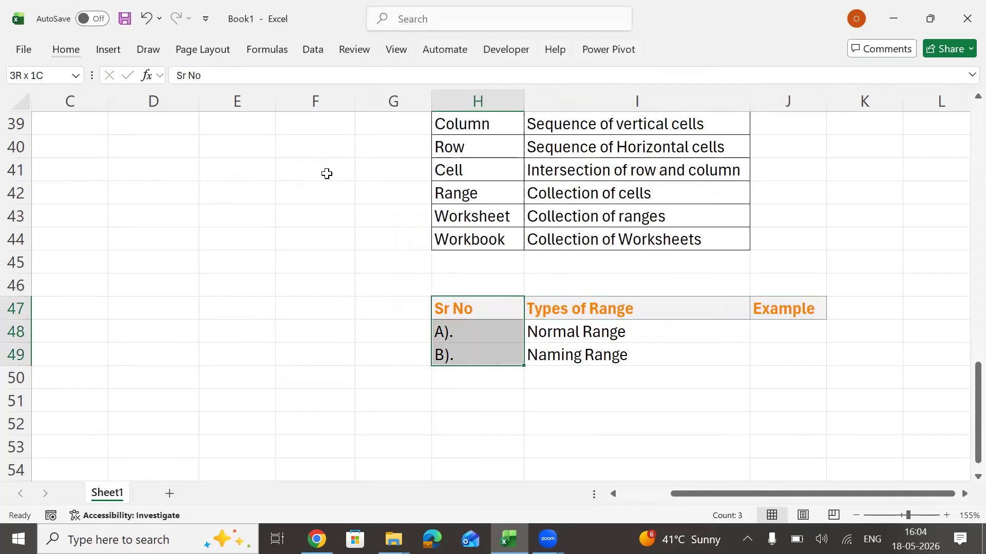
{"action": "key", "text": "shift+Right"}
{"action": "key", "text": "shift+Right"}
{"action": "key", "text": "alt"}
{"action": "type", "text": "ha"}
{"action": "key", "text": "Escape"}
{"action": "key", "text": "alt"}
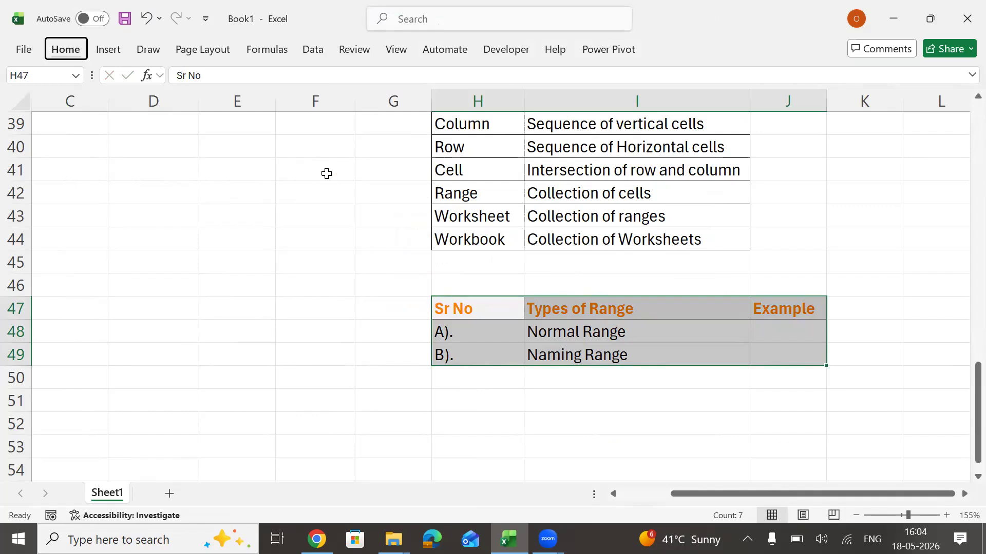
{"action": "key", "text": "h"}
{"action": "key", "text": "Escape"}
Enter the heading "Data" in cell M40.
{"action": "key", "text": "Right"}
{"action": "key", "text": "Right"}
{"action": "key", "text": "Right"}
{"action": "key", "text": "Right"}
{"action": "key", "text": "Right"}
{"action": "key", "text": "Right"}
{"action": "key", "text": "Right"}
{"action": "key", "text": "Right"}
{"action": "key", "text": "Right"}
{"action": "key", "text": "Right"}
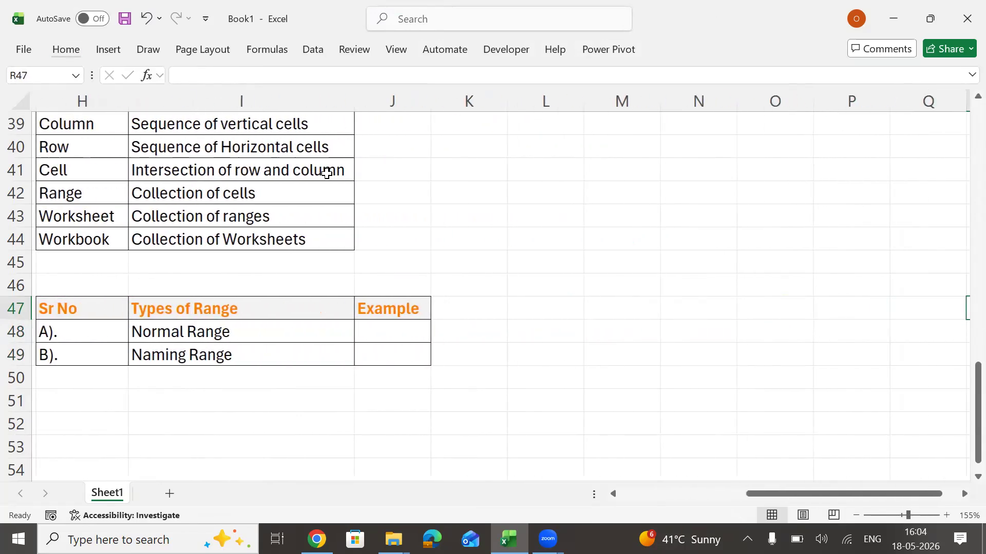
{"action": "left_click", "coordinate": [516, 147]}
{"action": "type", "text": "Data"}
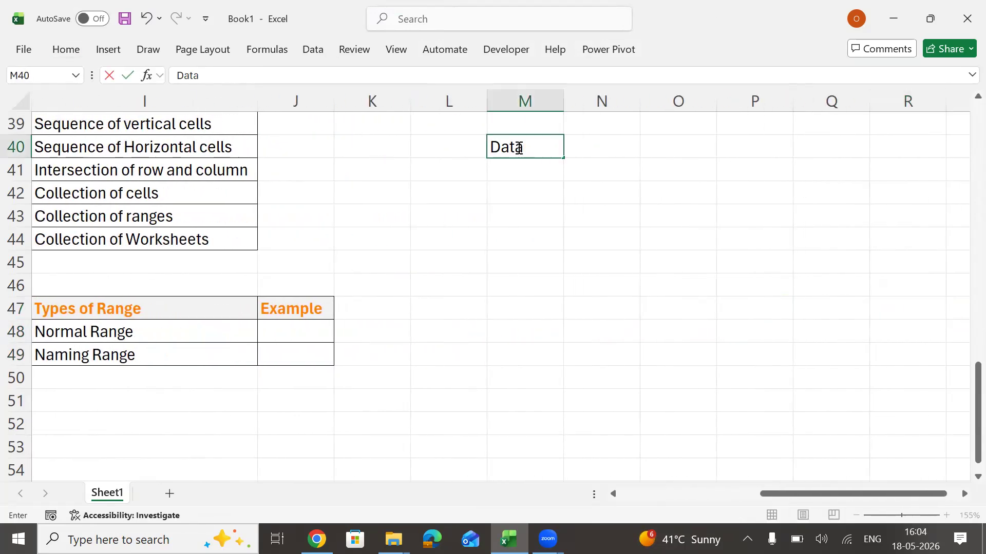
{"action": "key", "text": "Return"}
Enter the formula =RANDBETWEEN(1,100) in cell M41 under the "Data" heading.
{"action": "type", "text": "=rand"}
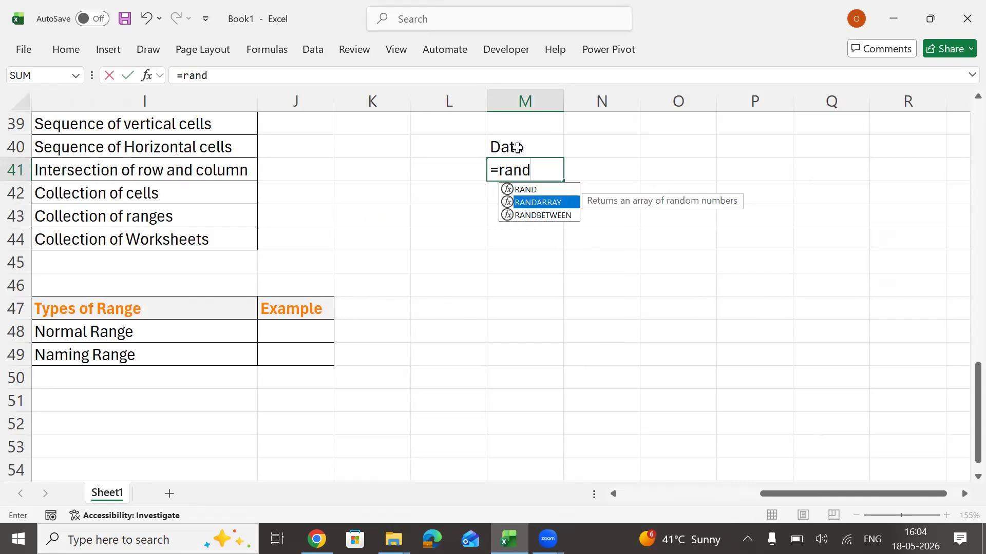
{"action": "key", "text": "Down"}
{"action": "key", "text": "Tab"}
{"action": "type", "text": "1,,100"}
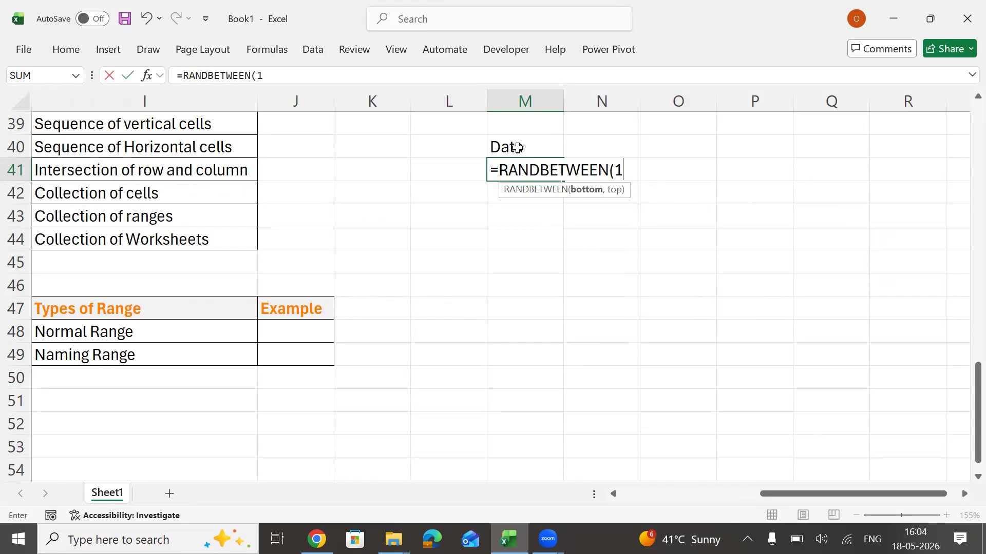
{"action": "key", "text": "BackSpace"}
{"action": "key", "text": "BackSpace"}
{"action": "key", "text": "BackSpace"}
{"action": "type", "text": "100"}
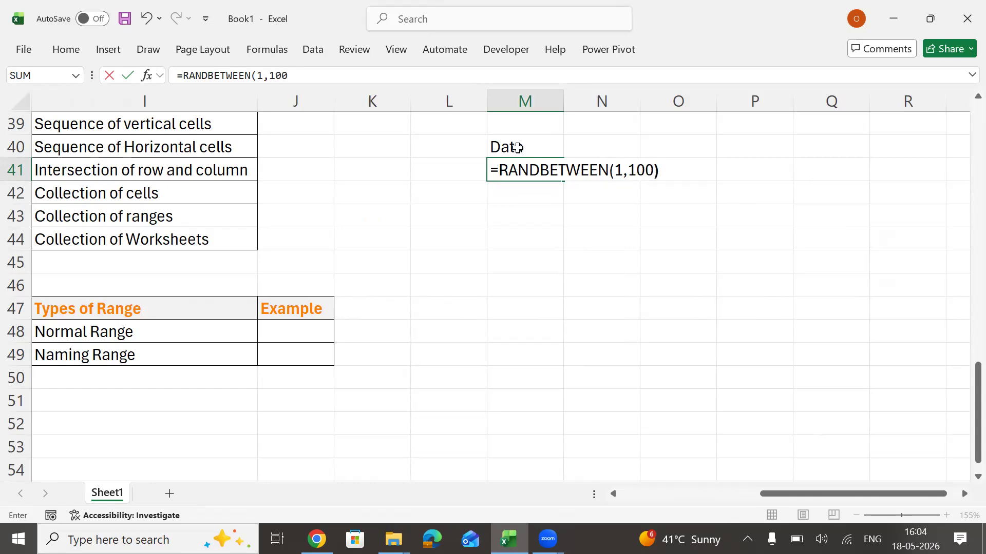
{"action": "key", "text": "Return"}
Fill the random number formula down through M50 and paste M41:M50 over itself as static values.
{"action": "key", "text": "Up"}
{"action": "key", "text": "shift+Down"}
{"action": "key", "text": "shift+Down"}
{"action": "key", "text": "shift+Down"}
{"action": "key", "text": "shift+Down"}
{"action": "key", "text": "shift+Down"}
{"action": "key", "text": "shift+Down"}
{"action": "key", "text": "shift+Down"}
{"action": "key", "text": "shift+Down"}
{"action": "key", "text": "shift+Down"}
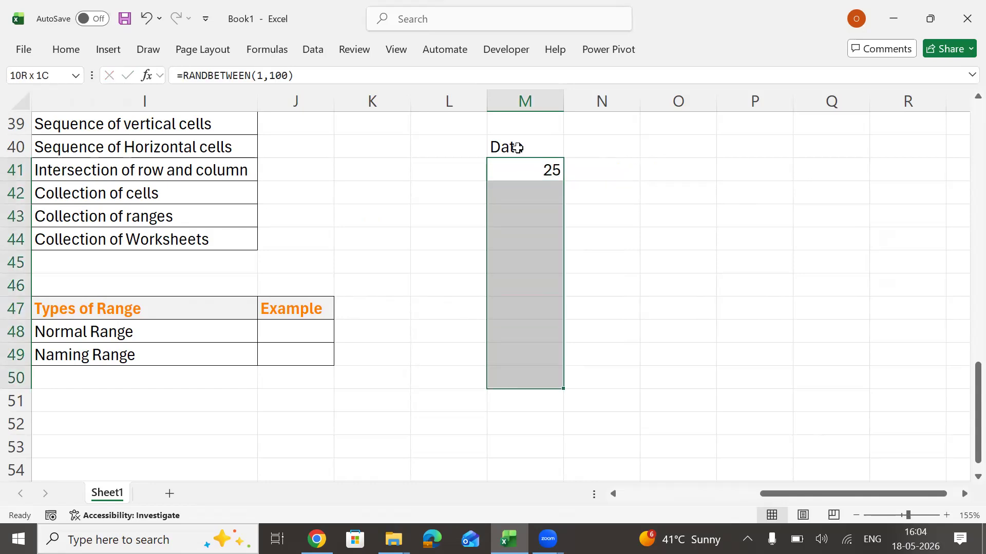
{"action": "key", "text": "ctrl+d"}
{"action": "key", "text": "ctrl+c"}
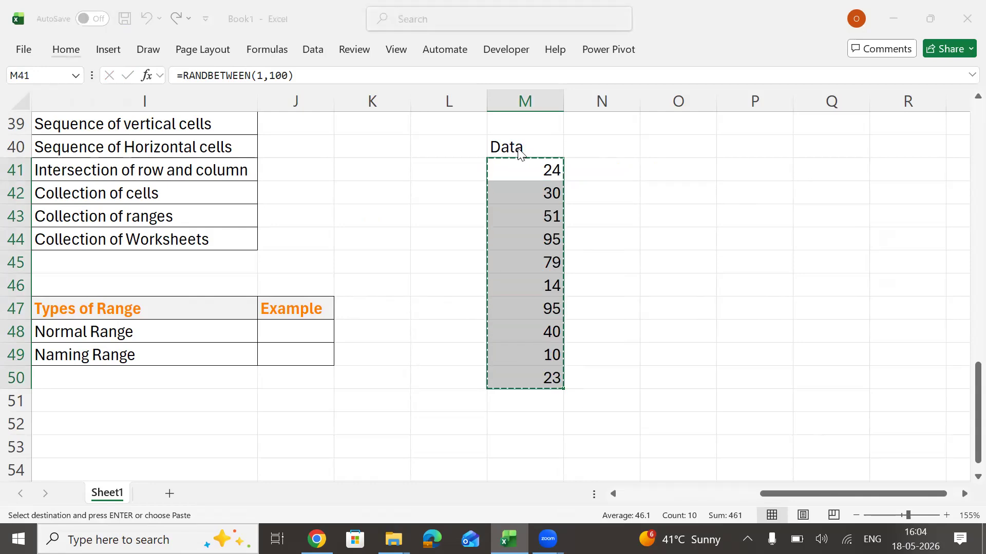
{"action": "key", "text": "v"}
{"action": "key", "text": "Return"}
Apply all borders to the "Data" column in M40:M50.
{"action": "key", "text": "Up"}
{"action": "key", "text": "ctrl+shift+Down"}
{"action": "key", "text": "alt+h"}
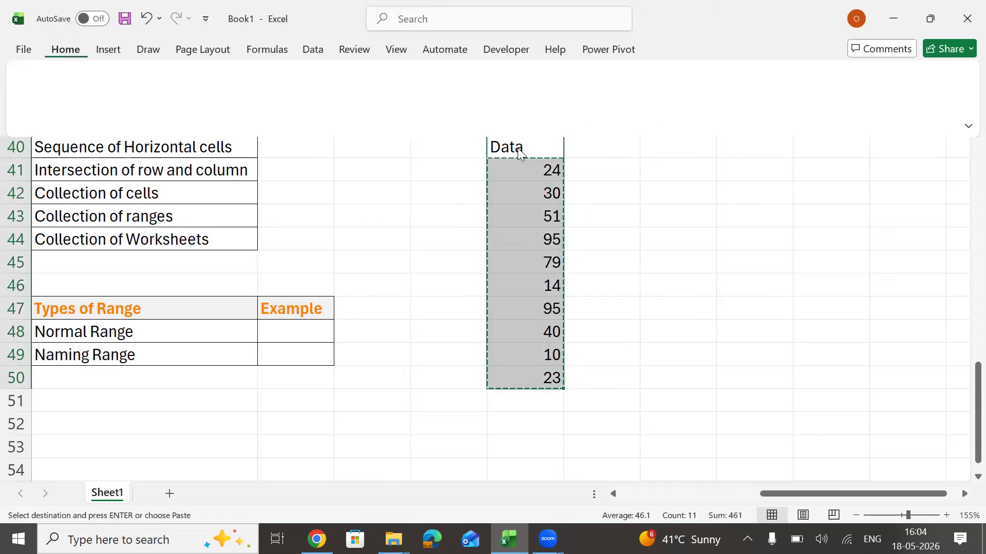
Apply the cell style with bold orange text and light grey fill to the "Data" heading in M40.
{"action": "left_click", "coordinate": [520, 152]}
{"action": "key", "text": "alt+h"}
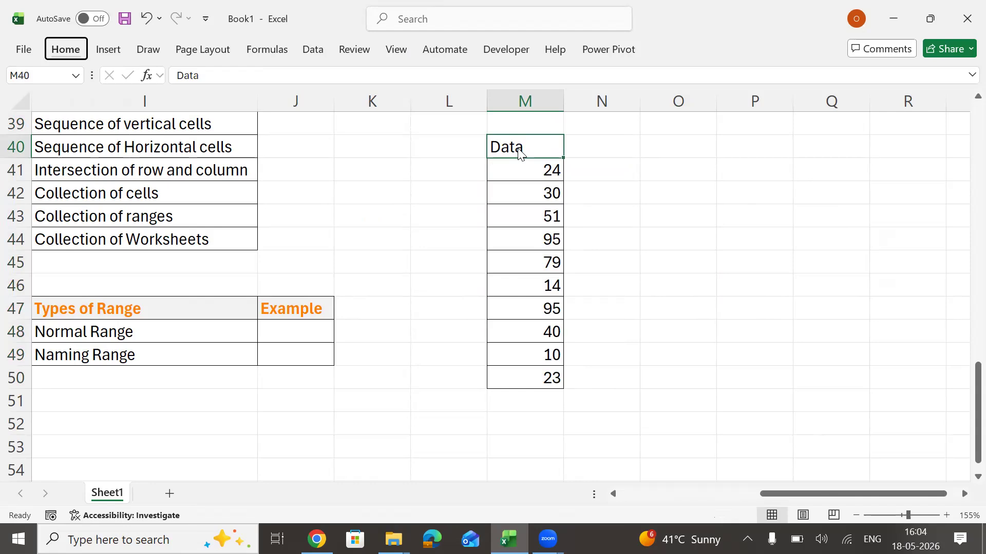
{"action": "key", "text": "j"}
{"action": "key", "text": "Return"}
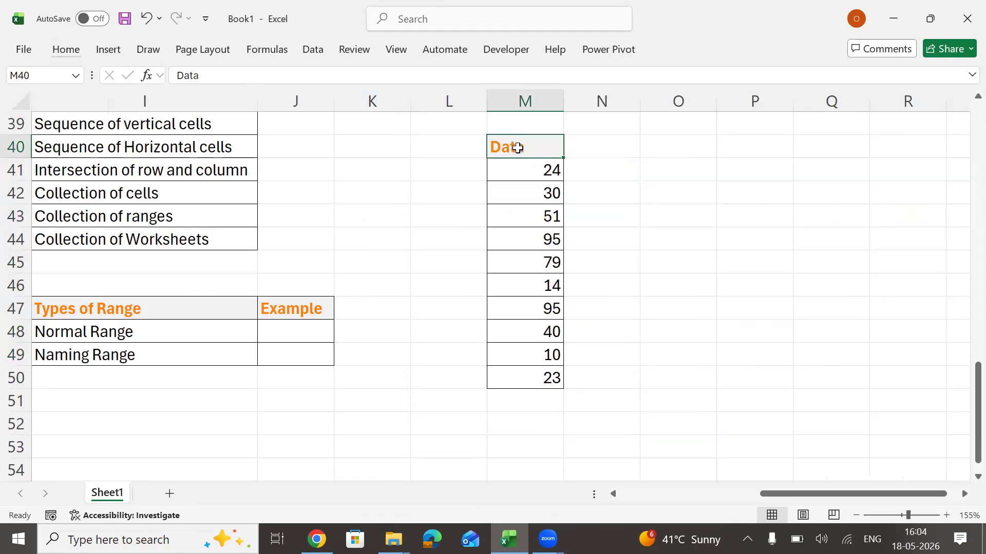
Enter the reference =M41:M50 as displayed text in J48 as the "Normal Range" example.
{"action": "key", "text": "Down"}
{"action": "key", "text": "Down"}
{"action": "key", "text": "Down"}
{"action": "key", "text": "Down"}
{"action": "key", "text": "Down"}
{"action": "key", "text": "Down"}
{"action": "key", "text": "Down"}
{"action": "key", "text": "Down"}
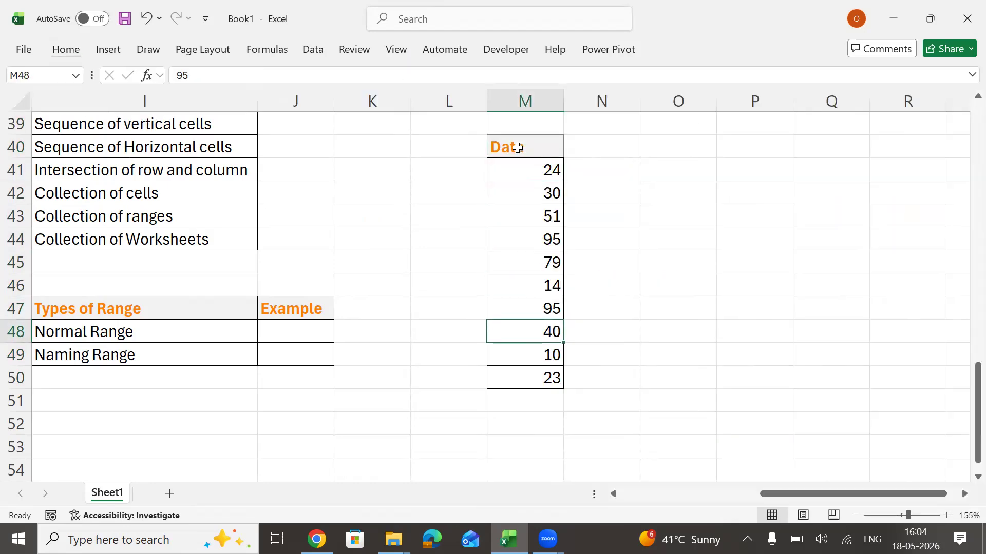
{"action": "key", "text": "Left"}
{"action": "key", "text": "Left"}
{"action": "key", "text": "Left"}
{"action": "type", "text": "="}
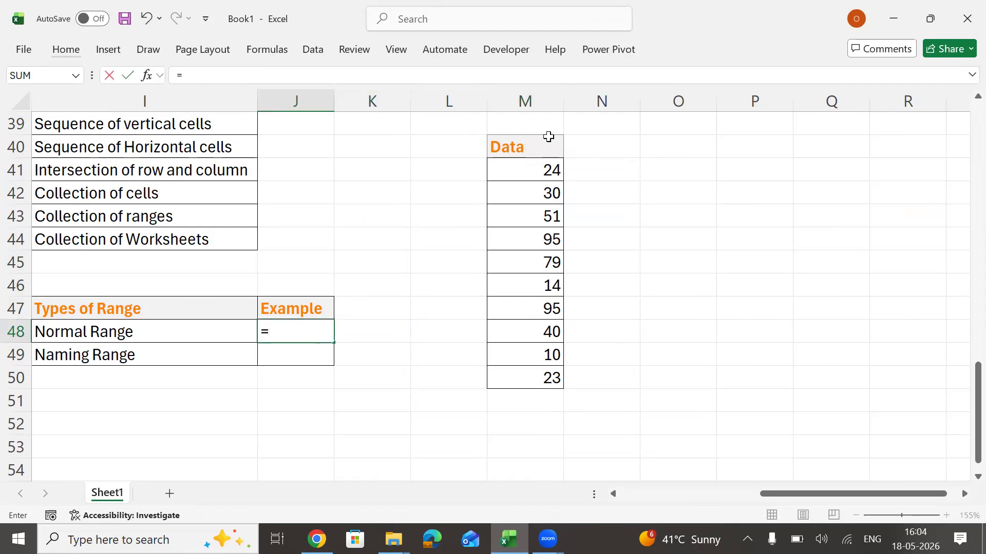
{"action": "left_click", "coordinate": [533, 170]}
{"action": "left_click_drag", "start_coordinate": [534, 170], "coordinate": [531, 381]}
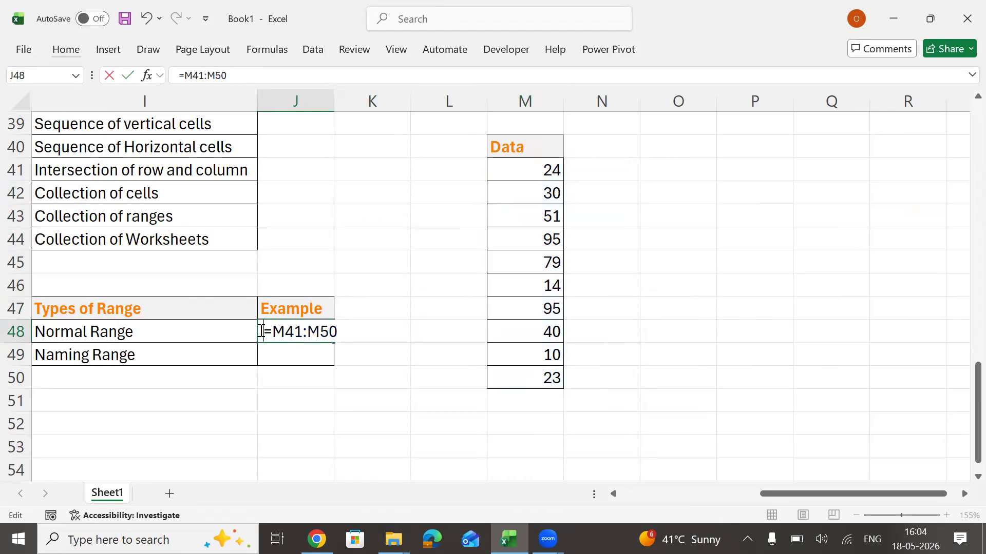
{"action": "key", "text": "Return"}
{"action": "left_click", "coordinate": [261, 330]}
Autofit the width of column J to the "Normal Range" example.
{"action": "key", "text": "alt+h"}
{"action": "key", "text": "o"}
{"action": "key", "text": "i"}
{"action": "key", "text": "Left"}
{"action": "key", "text": "Left"}
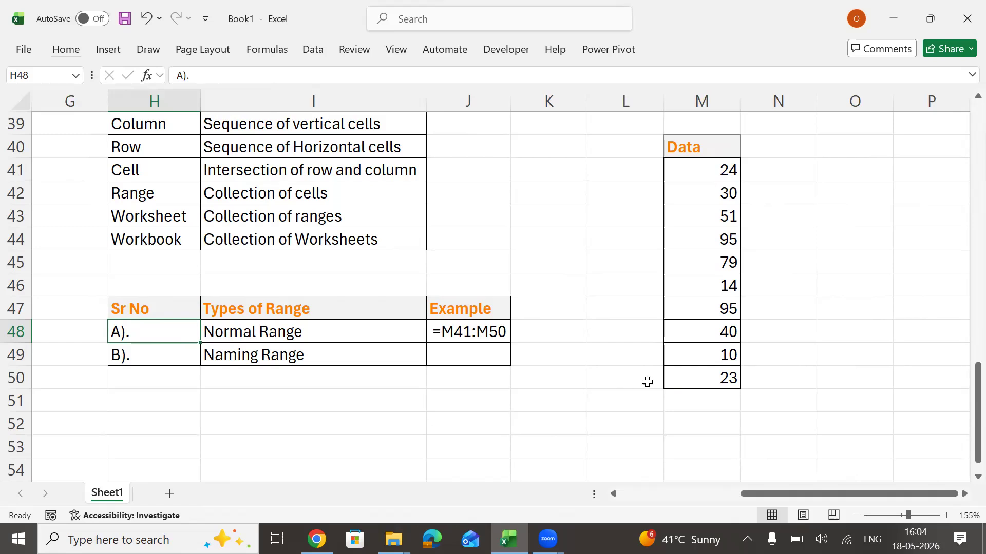
Define the name "Data" for the range M41:M50.
{"action": "left_click_drag", "start_coordinate": [697, 163], "coordinate": [685, 380]}
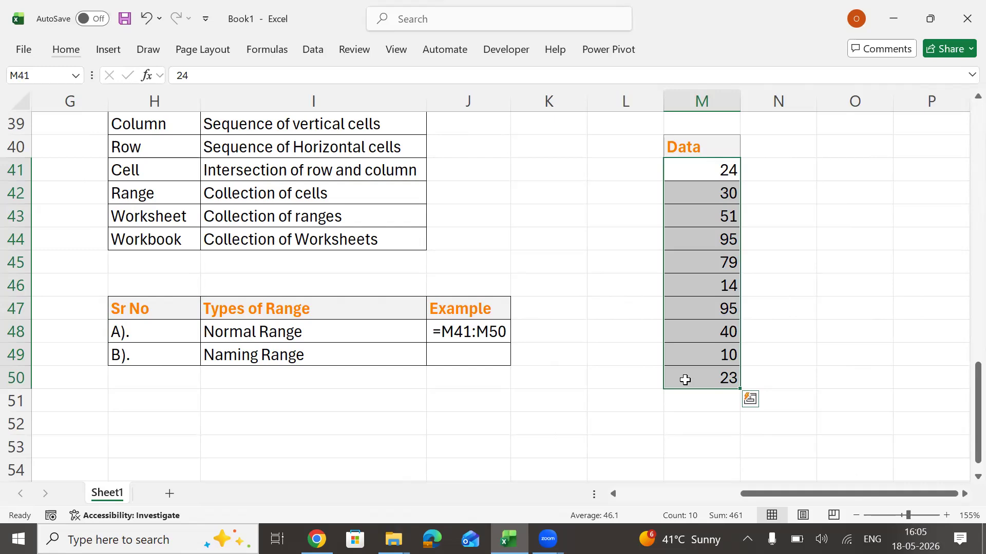
{"action": "left_click", "coordinate": [591, 289]}
{"action": "left_click_drag", "start_coordinate": [711, 168], "coordinate": [706, 375]}
{"action": "left_click", "coordinate": [38, 75]}
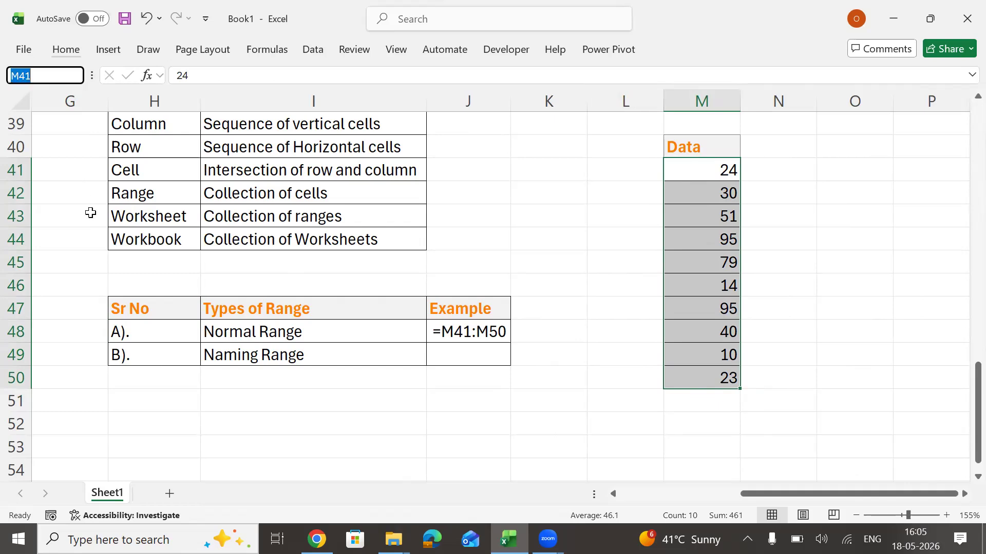
{"action": "type", "text": "\\"}
{"action": "key", "text": "BackSpace"}
{"action": "type", "text": "Data"}
{"action": "key", "text": "Return"}
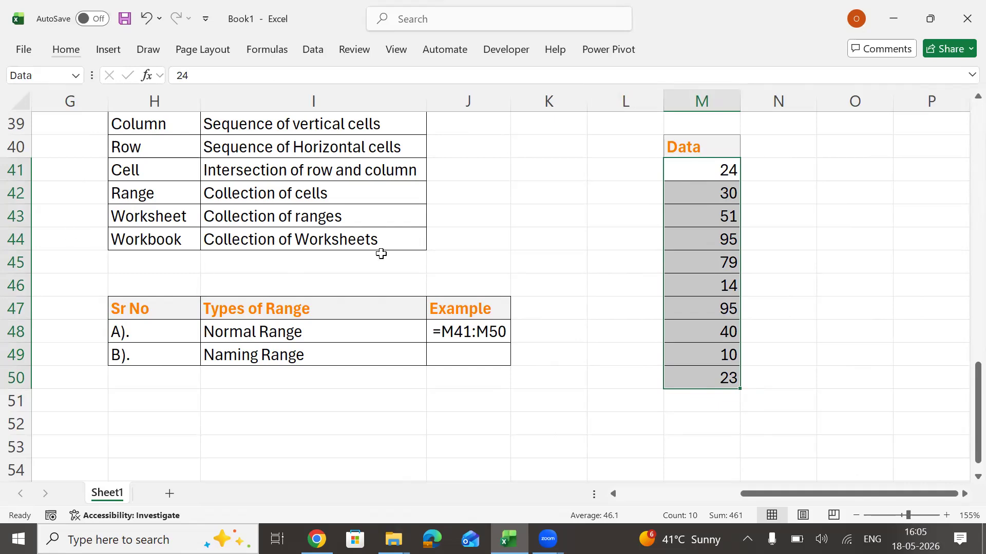
Enter the reference =Data in J49 as the "Naming Range" example.
{"action": "left_click", "coordinate": [499, 354]}
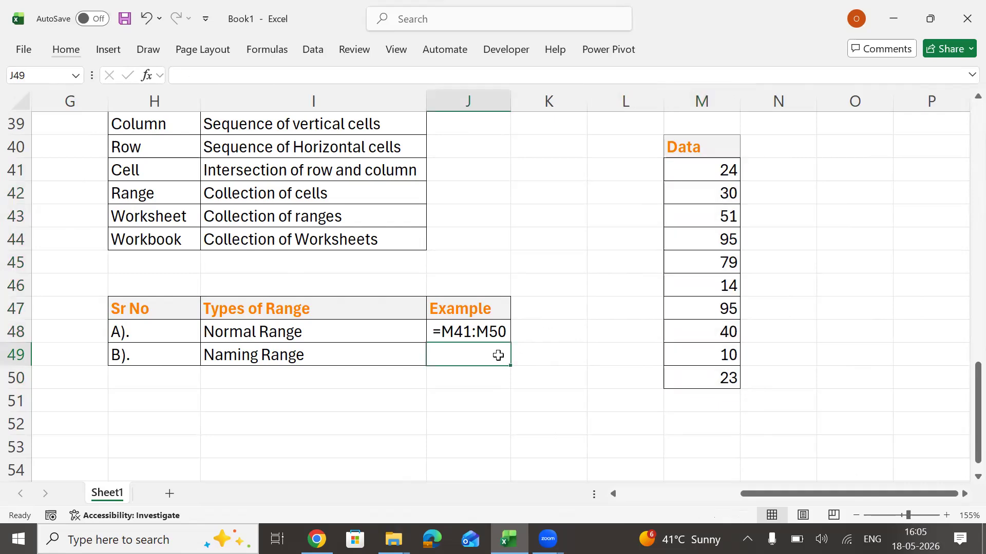
{"action": "type", "text": "=Data"}
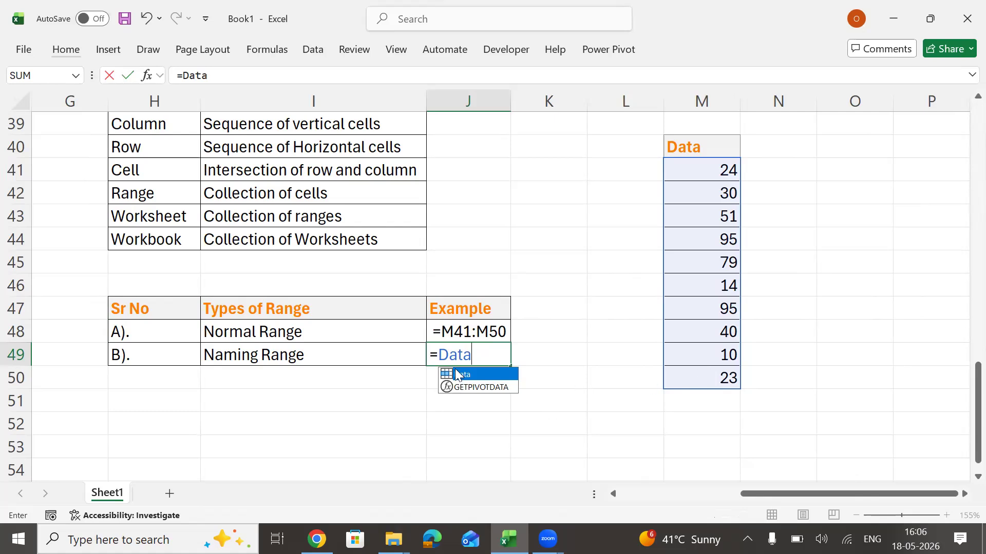
Convert the =Data reference in J49 to displayed text by adding a leading space.
{"action": "left_click", "coordinate": [434, 355]}
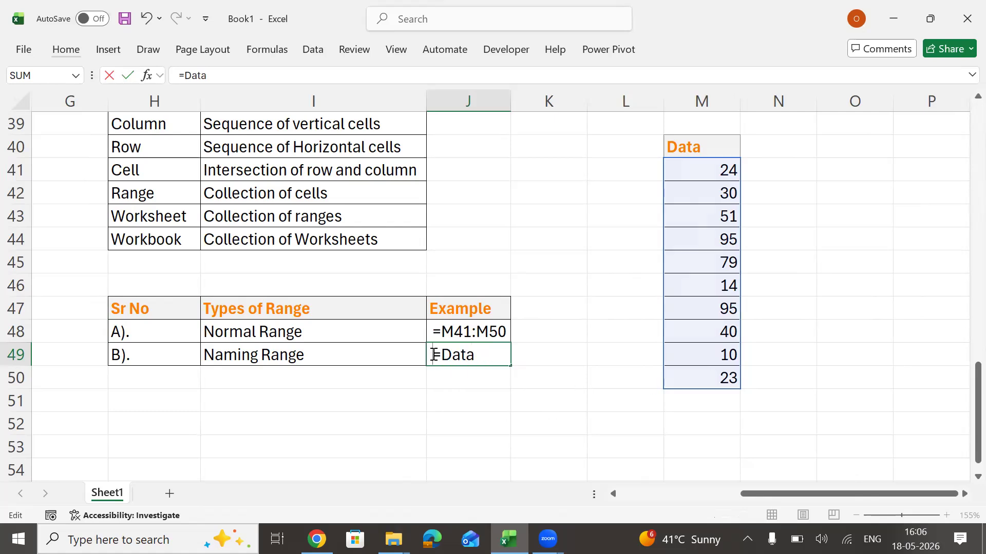
{"action": "left_click", "coordinate": [700, 280]}
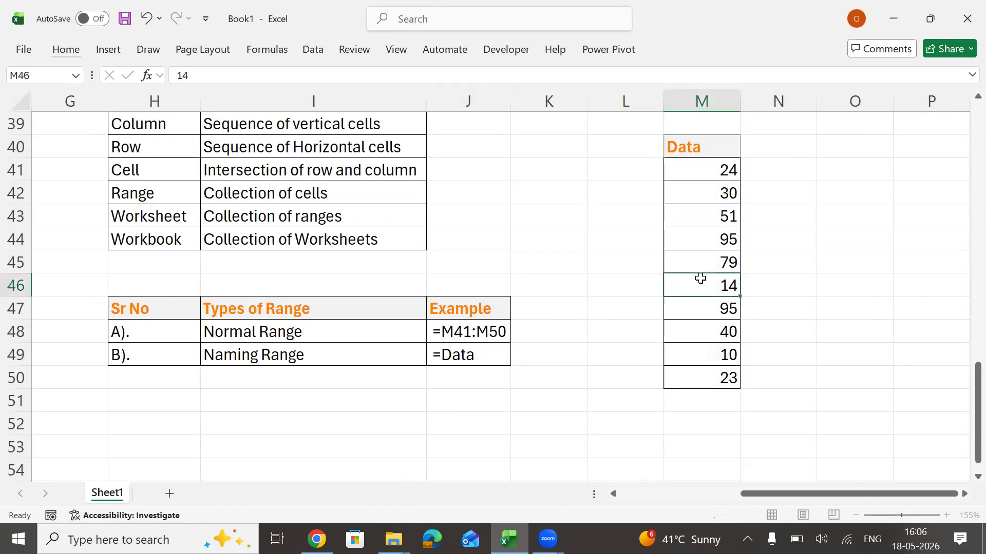
Add a new worksheet and enter =SUM(Data) in its cell F7.
{"action": "left_click", "coordinate": [170, 494]}
{"action": "left_click", "coordinate": [237, 245]}
{"action": "scroll", "coordinate": [239, 247], "scroll_direction": "up", "scroll_amount": 4}
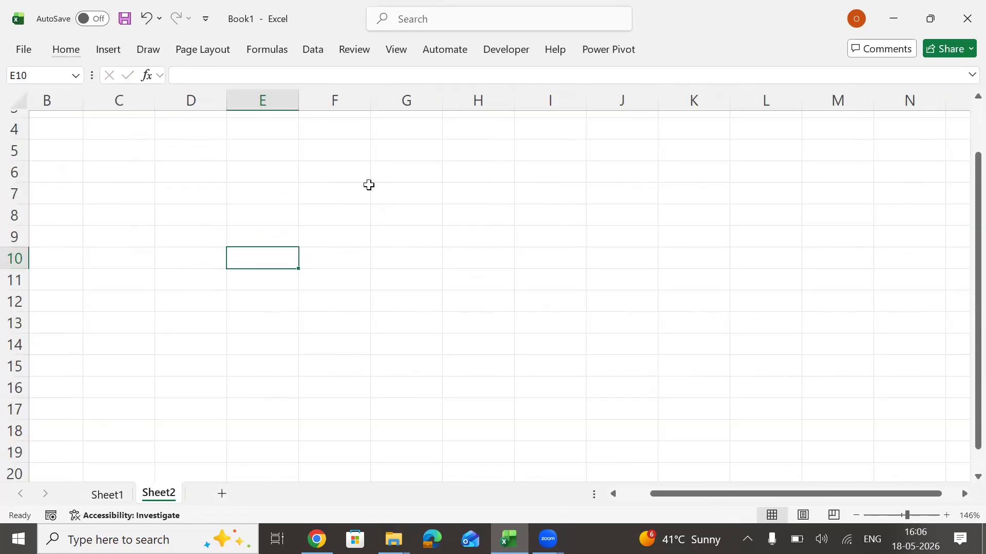
{"action": "left_click", "coordinate": [368, 187]}
{"action": "type", "text": "=sum"}
{"action": "key", "text": "Tab"}
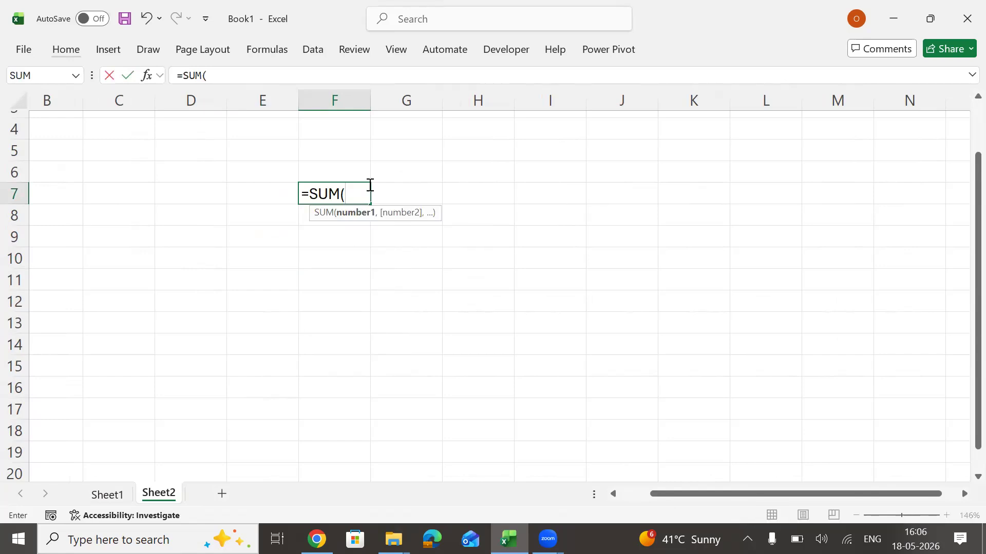
{"action": "type", "text": "Data"}
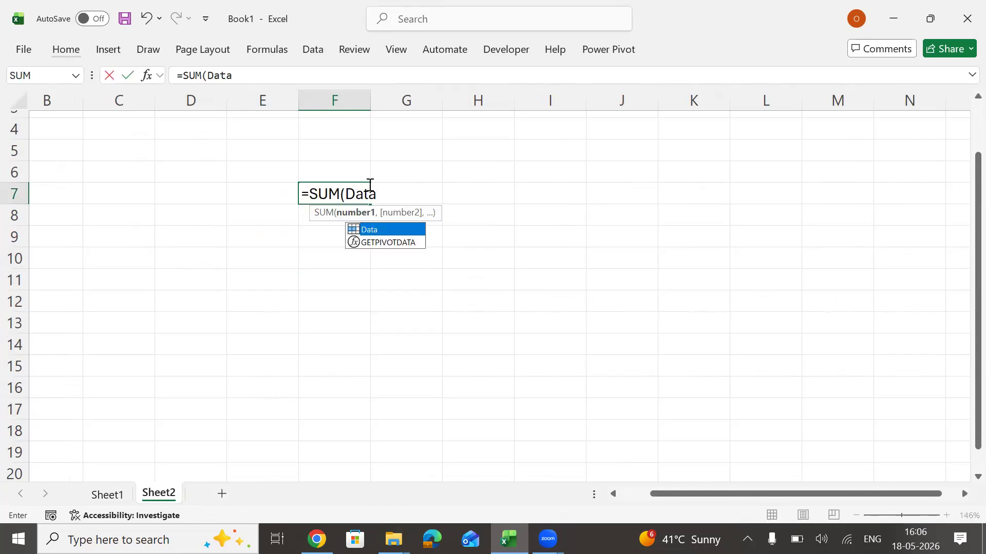
{"action": "key", "text": "Return"}
{"action": "key", "text": "Up"}
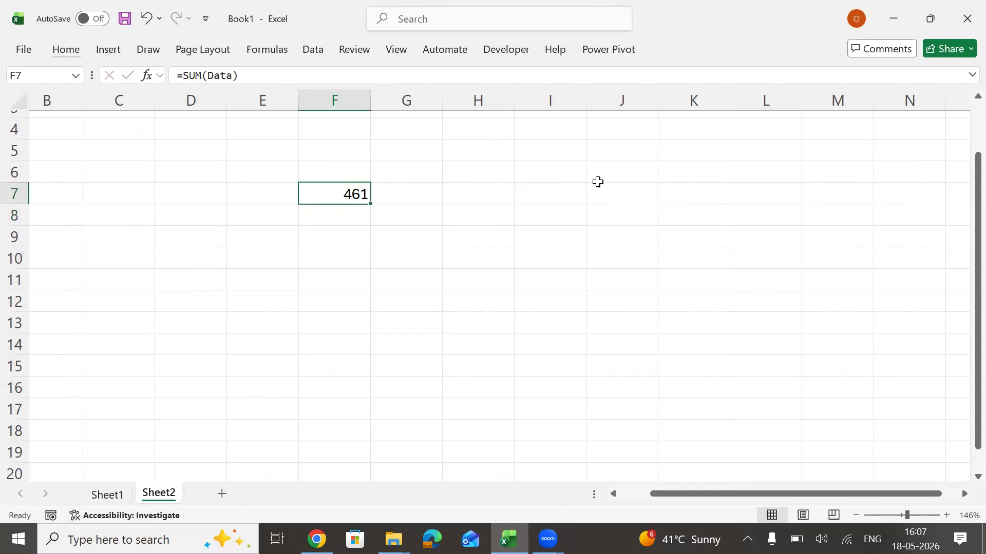
Count the named range's values with =COUNT(Data) in F8.
{"action": "key", "text": "Down"}
{"action": "type", "text": "=count"}
{"action": "key", "text": "Tab"}
{"action": "type", "text": "Data"}
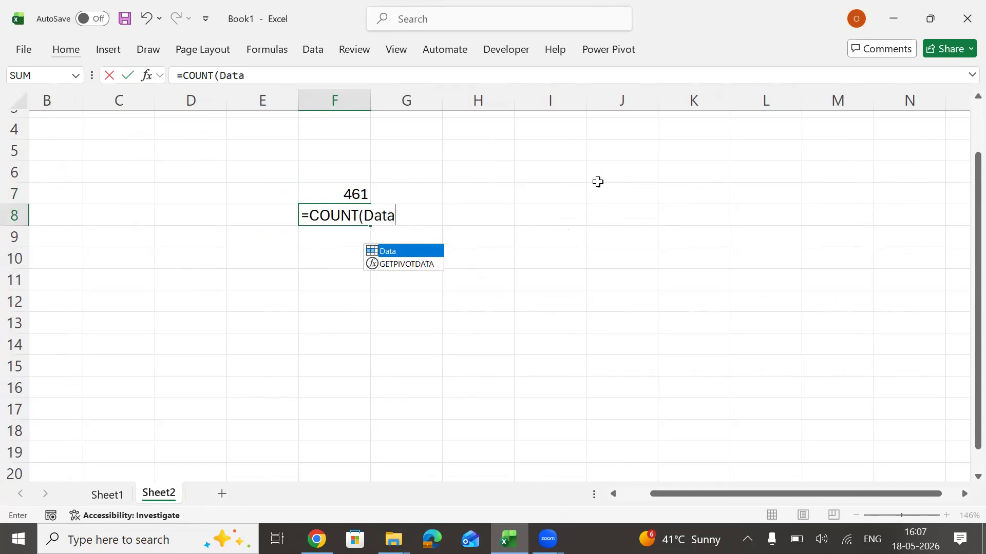
{"action": "key", "text": "Return"}
Average the named range's values with =AVERAGE(Data) in F9.
{"action": "type", "text": "="}
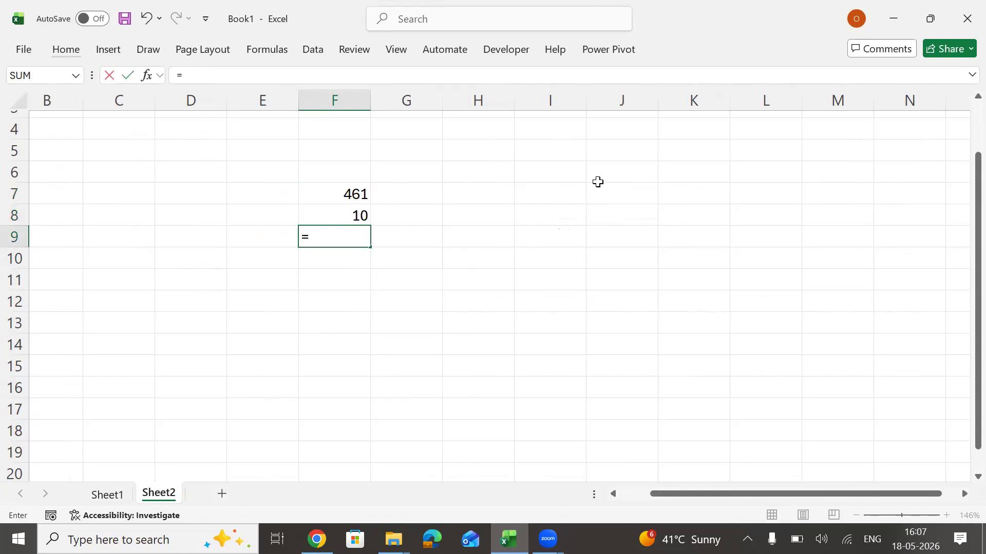
{"action": "type", "text": "average"}
{"action": "key", "text": "Tab"}
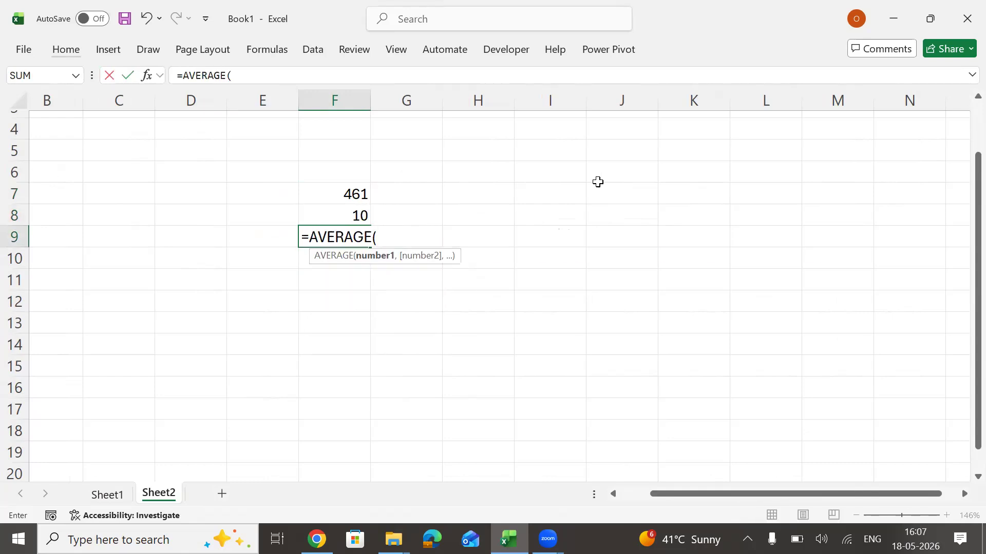
{"action": "type", "text": "Data"}
{"action": "key", "text": "Return"}
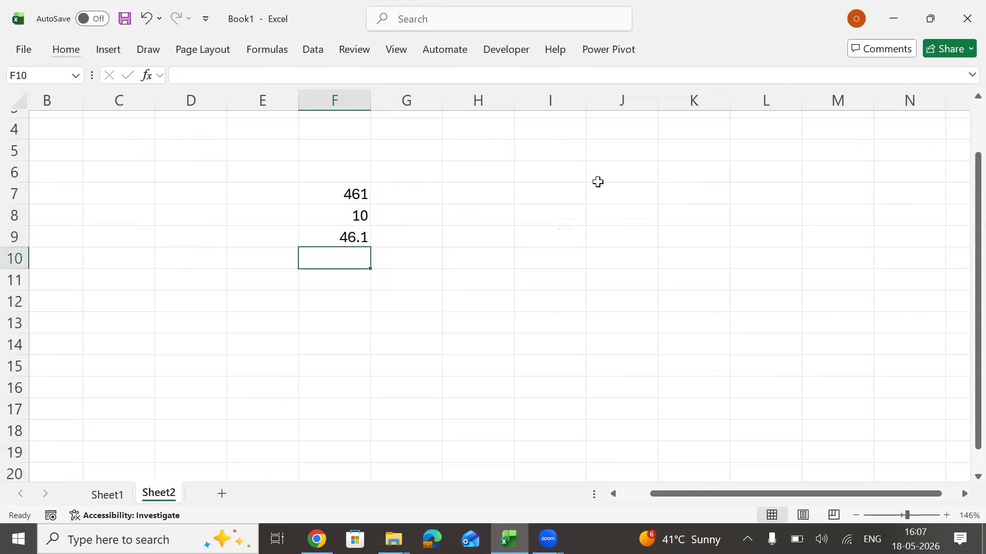
Spill the values of the named range into column H by entering =Data in H6.
{"action": "key", "text": "Up"}
{"action": "key", "text": "Up"}
{"action": "key", "text": "Up"}
{"action": "key", "text": "Up"}
{"action": "key", "text": "Right"}
{"action": "key", "text": "Right"}
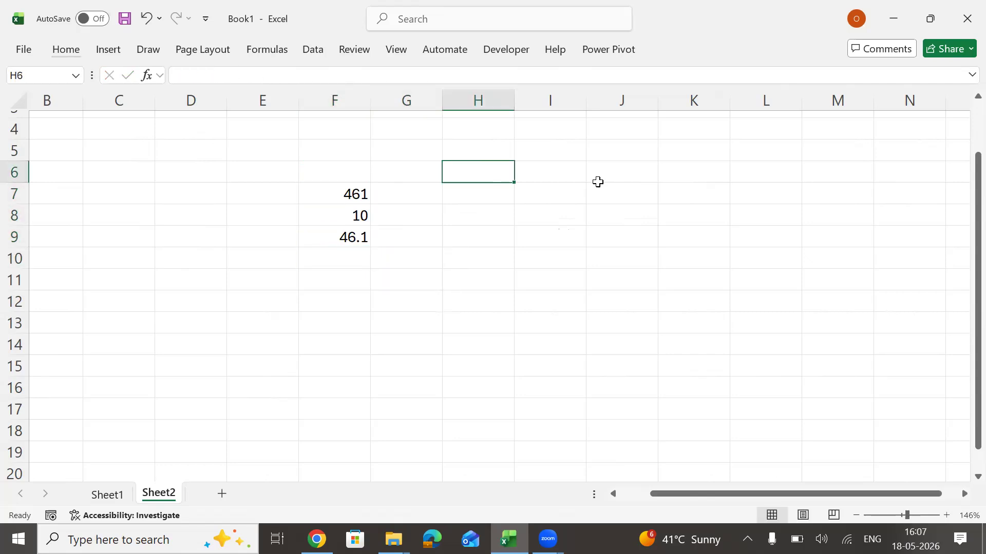
{"action": "type", "text": "=data"}
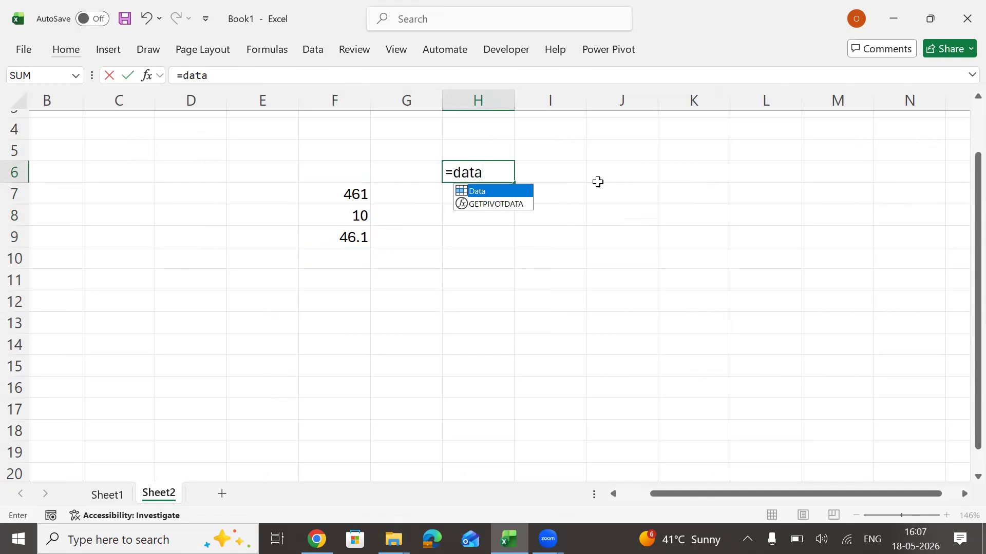
{"action": "key", "text": "Return"}
{"action": "key", "text": "Up"}
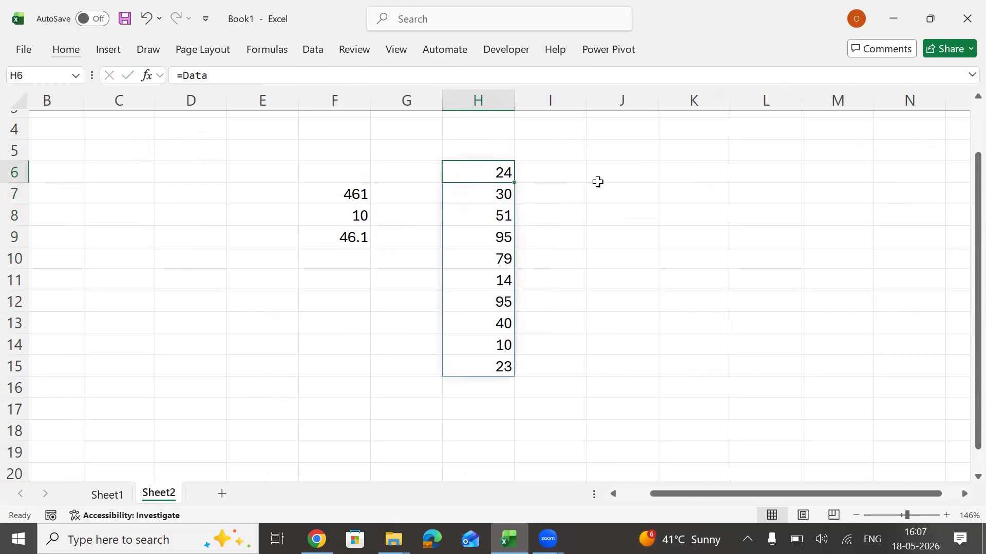
Enter a SUM formula in J6 of Sheet2 by picking the range M41:M50 on Sheet1.
{"action": "left_click", "coordinate": [598, 182]}
{"action": "type", "text": "=SUM("}
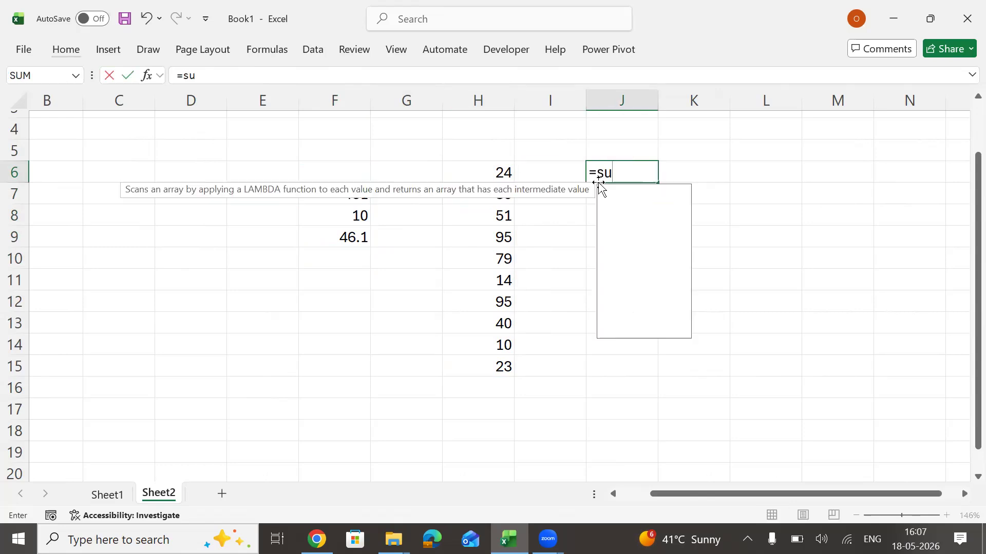
{"action": "left_click", "coordinate": [108, 495]}
{"action": "left_click_drag", "start_coordinate": [721, 169], "coordinate": [691, 386]}
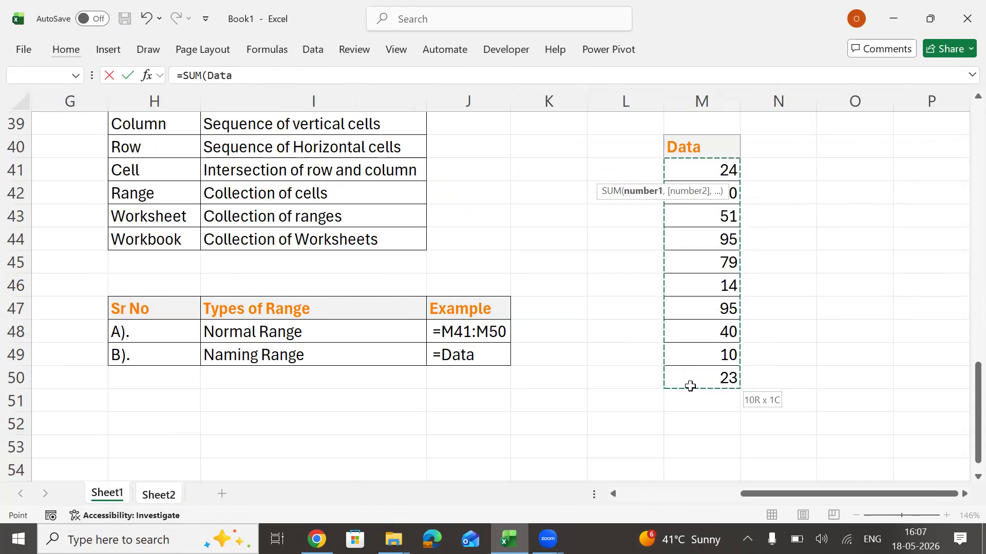
{"action": "key", "text": "Return"}
{"action": "key", "text": "Up"}
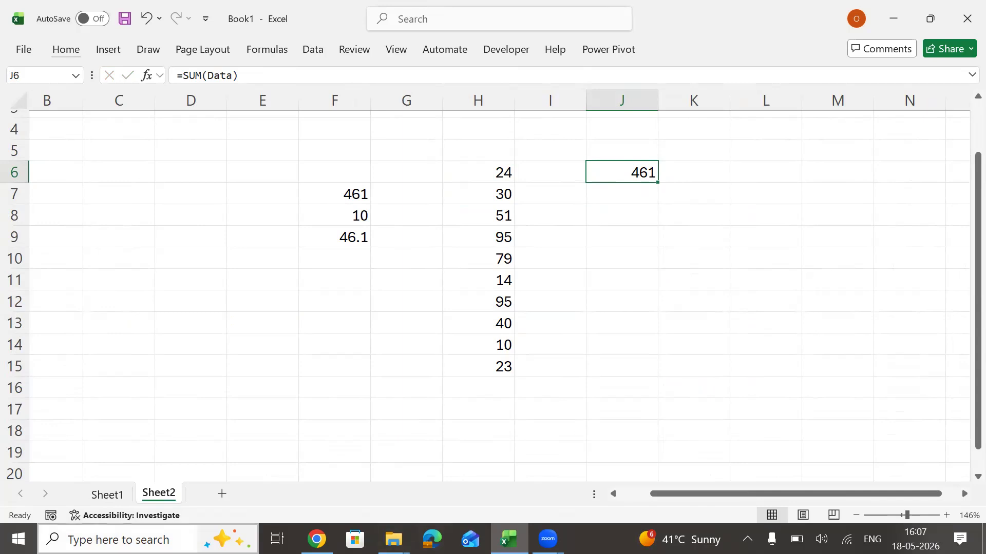
Return to Sheet1 and start a new table with the heading "Sr No" in H52.
{"action": "left_click", "coordinate": [118, 495]}
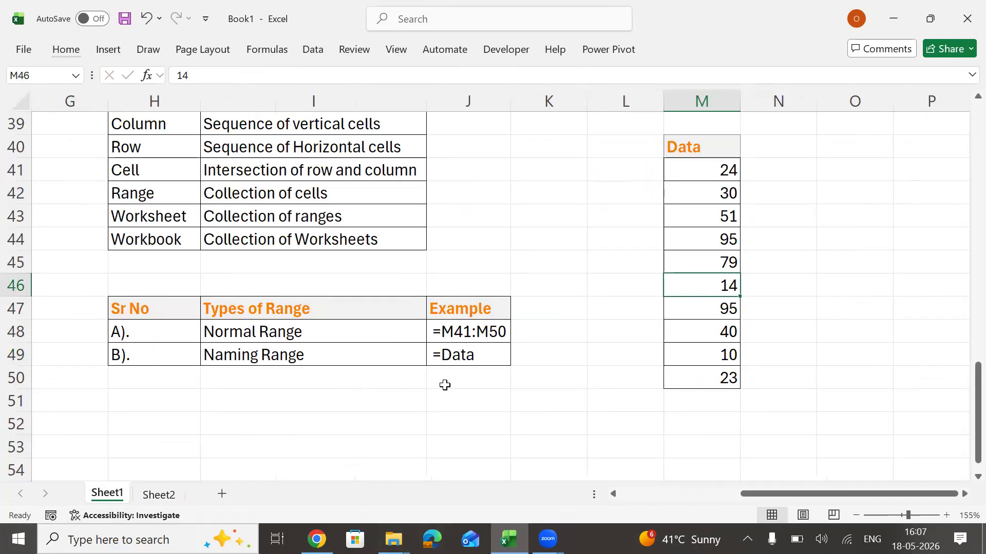
{"action": "left_click", "coordinate": [487, 355]}
{"action": "key", "text": "Left"}
{"action": "key", "text": "Left"}
{"action": "key", "text": "Left"}
{"action": "key", "text": "Down"}
{"action": "key", "text": "Down"}
{"action": "key", "text": "Down"}
{"action": "key", "text": "Down"}
{"action": "key", "text": "Down"}
{"action": "key", "text": "Down"}
{"action": "key", "text": "Down"}
{"action": "key", "text": "Down"}
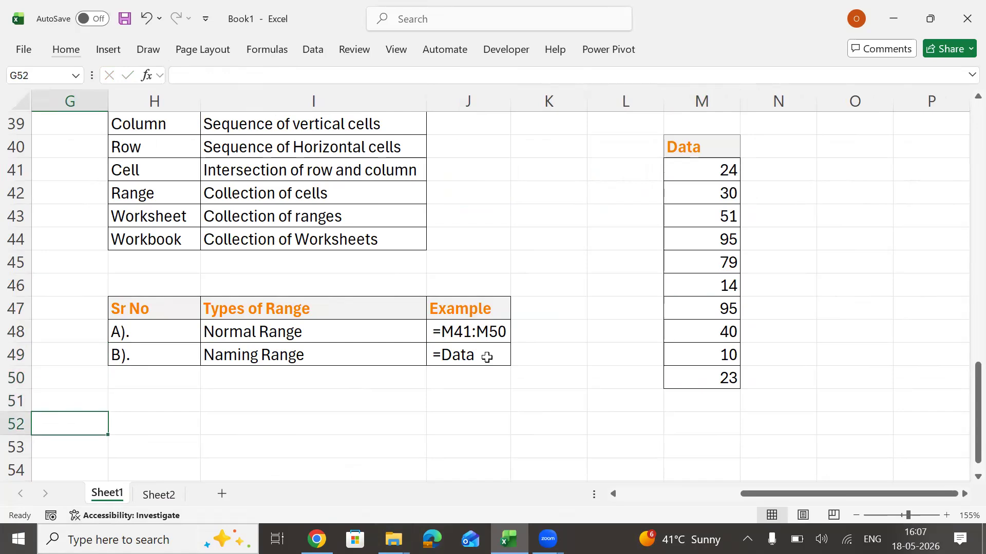
{"action": "key", "text": "Right"}
{"action": "key", "text": "Up"}
{"action": "key", "text": "Up"}
{"action": "key", "text": "Up"}
{"action": "key", "text": "Up"}
{"action": "key", "text": "Up"}
{"action": "type", "text": "Sr No"}
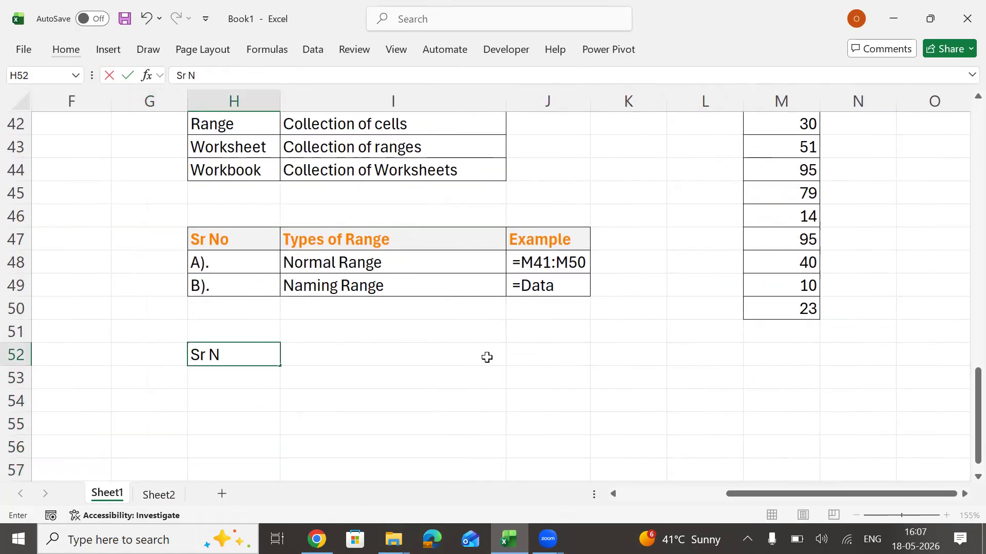
{"action": "key", "text": "Return"}
Enter the headings "Types of Worksheet" in I52 and "Short Key" in J52.
{"action": "left_click", "coordinate": [487, 358]}
{"action": "type", "text": "Types of "}
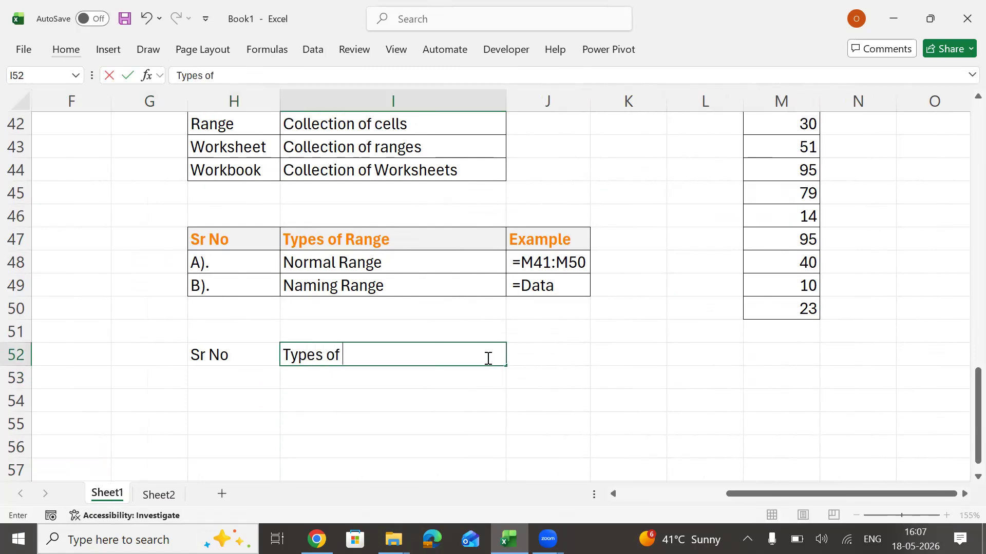
{"action": "type", "text": "Worksheet"}
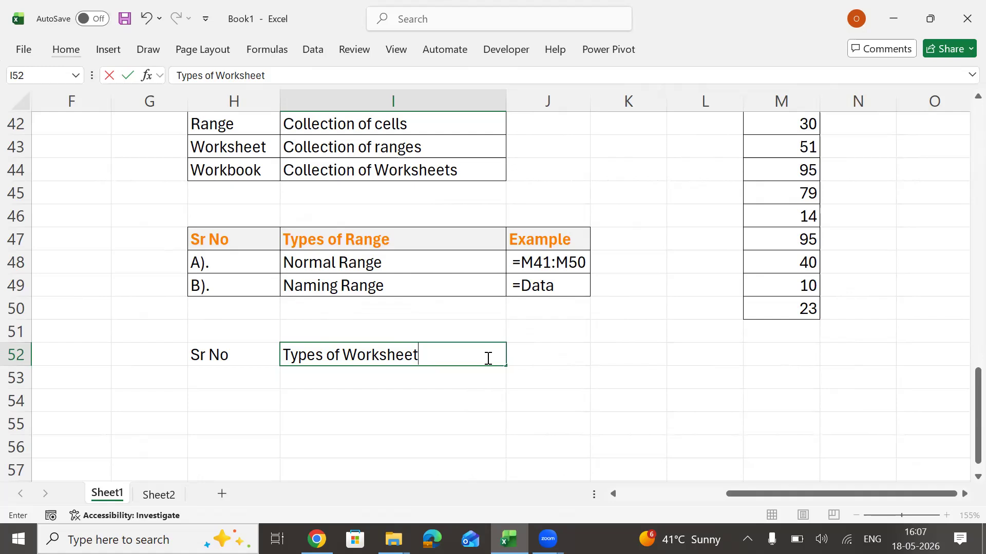
{"action": "key", "text": "Return"}
{"action": "key", "text": "Up"}
{"action": "key", "text": "Right"}
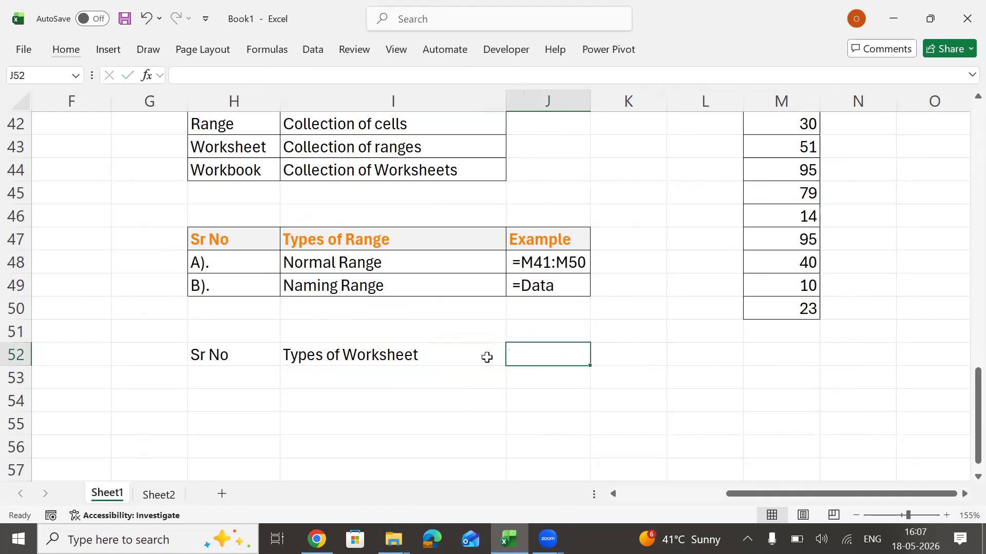
{"action": "type", "text": "S"}
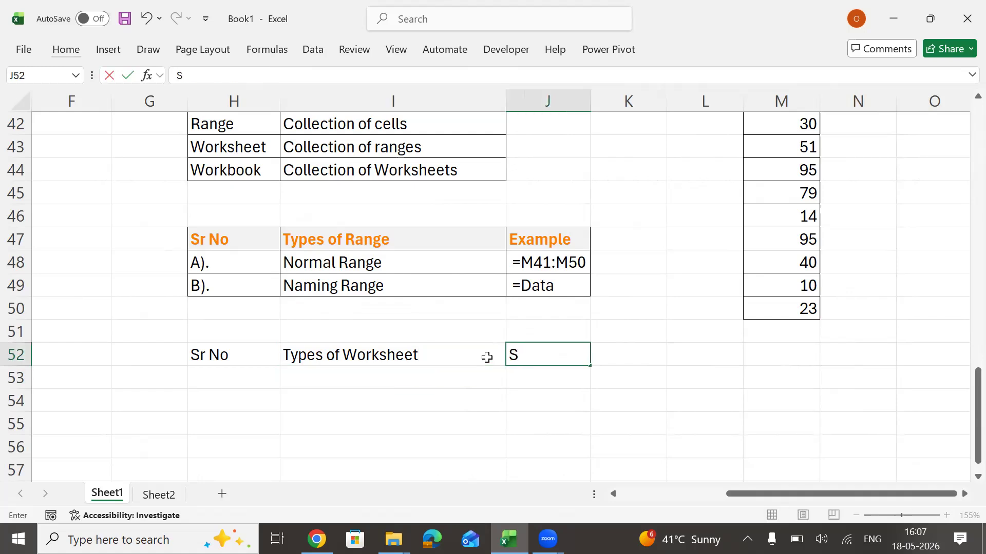
{"action": "type", "text": "hort Key"}
{"action": "key", "text": "Tab"}
Enter the heading "Example" in K52.
{"action": "type", "text": "Example"}
{"action": "key", "text": "Return"}
{"action": "key", "text": "Up"}
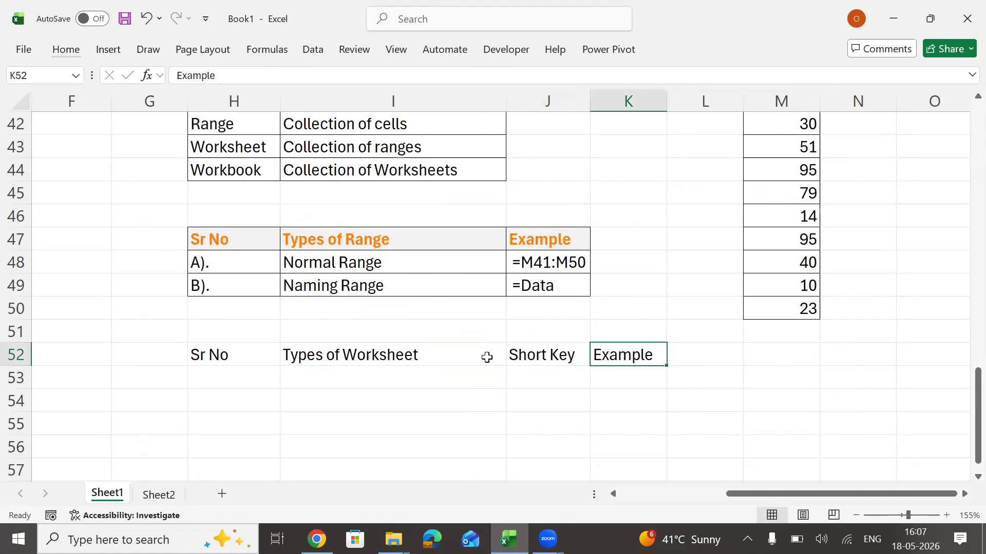
Set the K52 heading to "Delete Key" and autofit the width of column K.
{"action": "type", "text": "Delete "}
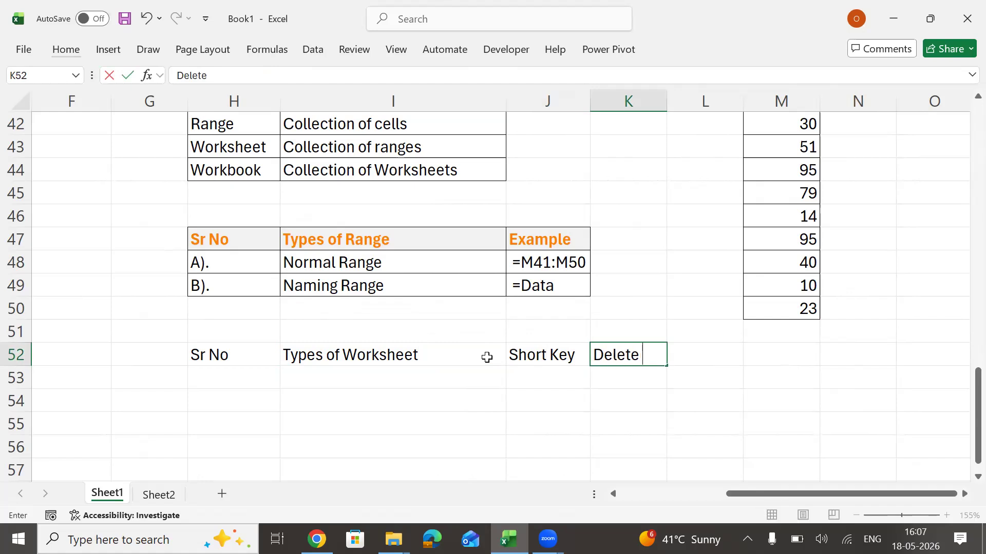
{"action": "type", "text": "Key"}
{"action": "key", "text": "ctrl+Return"}
{"action": "key", "text": "alt+h"}
{"action": "key", "text": "o"}
{"action": "key", "text": "i"}
Apply the Calculation cell style to the table headings in H52:K52.
{"action": "key", "text": "Left"}
{"action": "key", "text": "Left"}
{"action": "key", "text": "Left"}
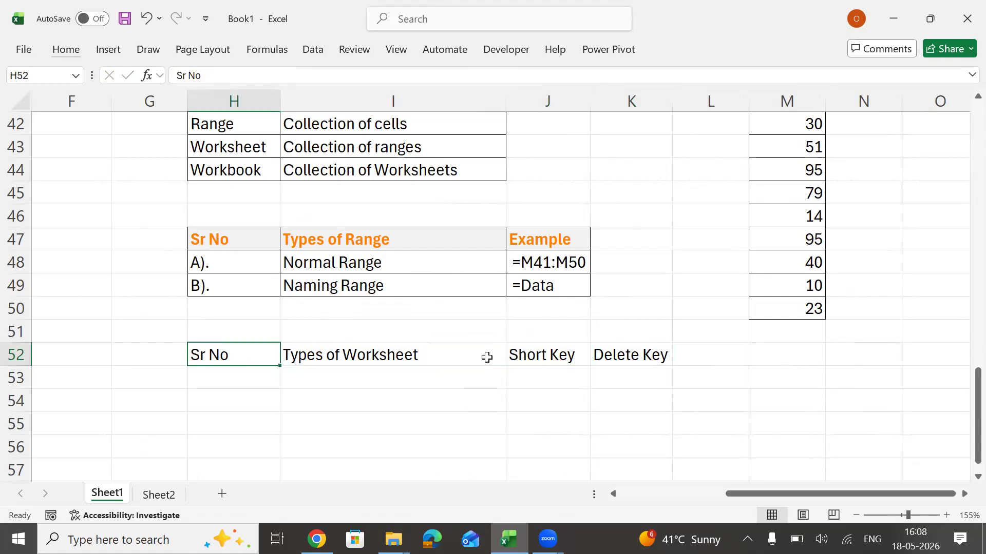
{"action": "key", "text": "shift+Right"}
{"action": "key", "text": "shift+Right"}
{"action": "key", "text": "shift+Right"}
{"action": "key", "text": "alt"}
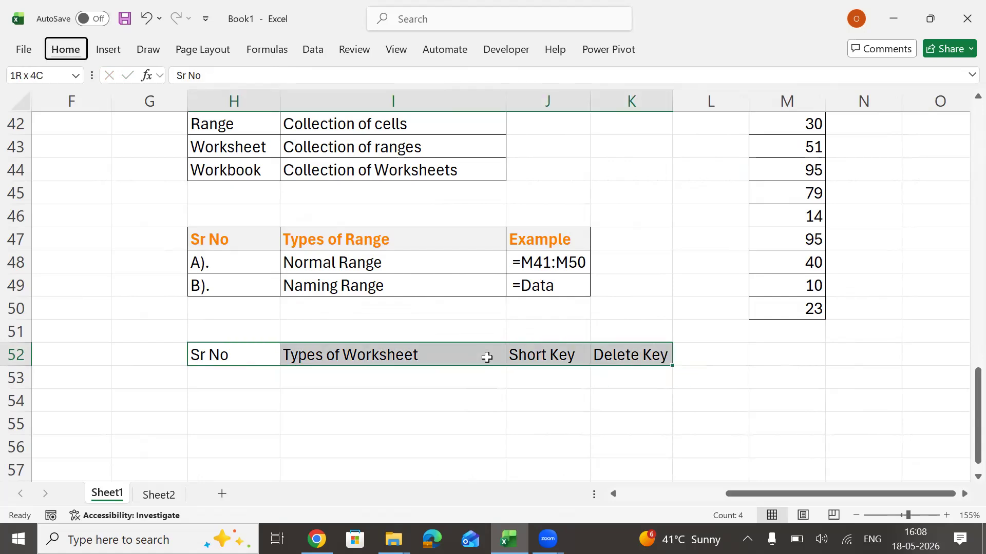
{"action": "key", "text": "h"}
{"action": "key", "text": "j"}
{"action": "key", "text": "Down"}
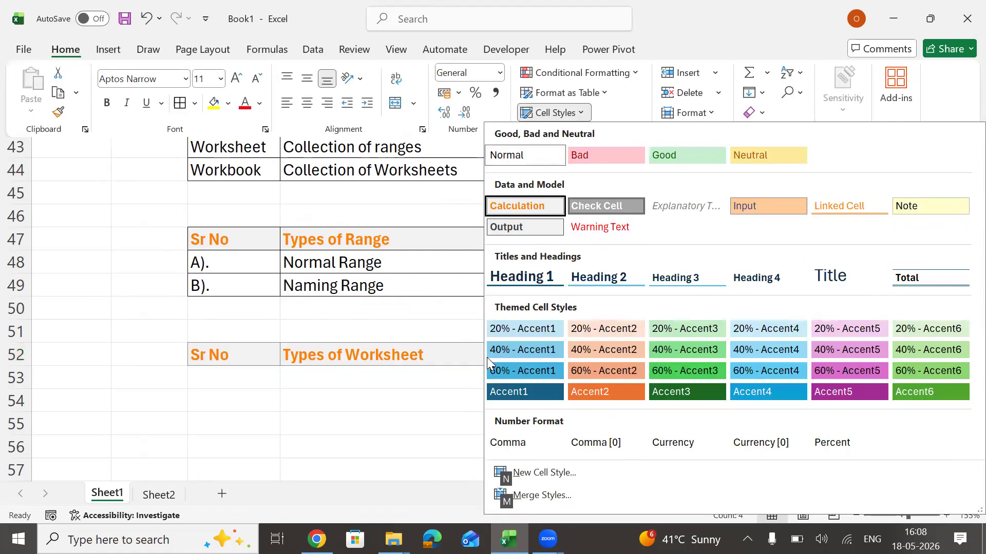
{"action": "key", "text": "Return"}
Fill in the first worksheet type with "A)." in H53 and "Normal sheet" in I53.
{"action": "key", "text": "Down"}
{"action": "type", "text": "A)."}
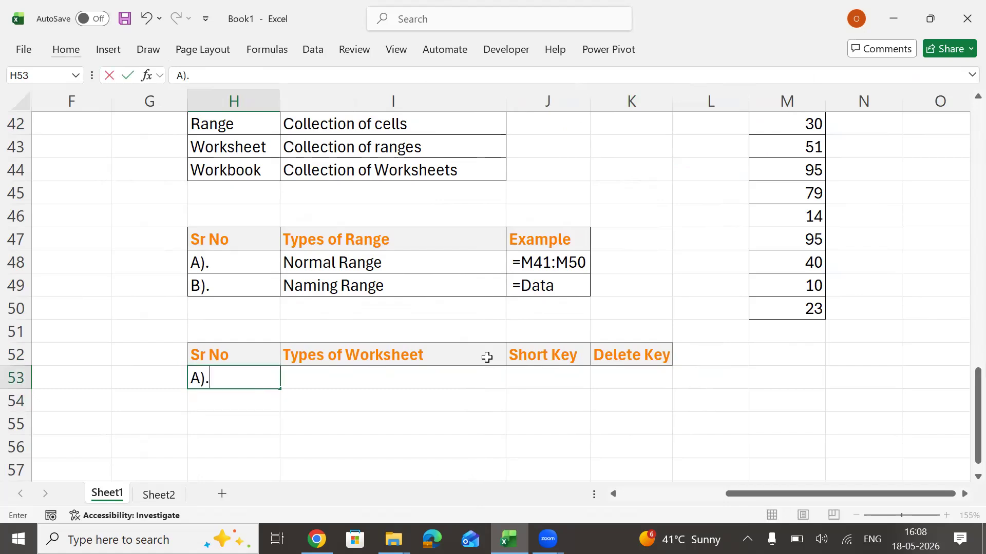
{"action": "key", "text": "Tab"}
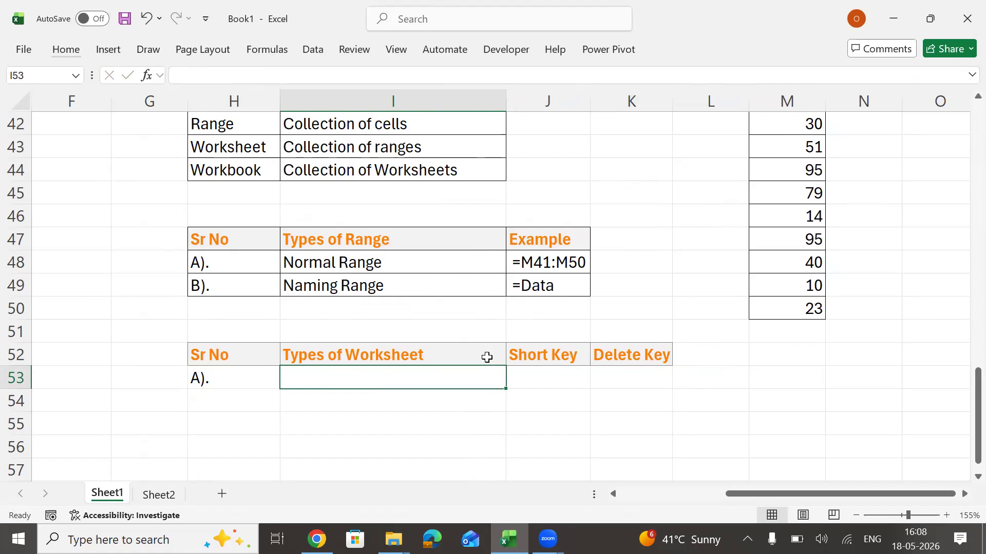
{"action": "type", "text": "Normal sheet"}
{"action": "key", "text": "Return"}
{"action": "key", "text": "Up"}
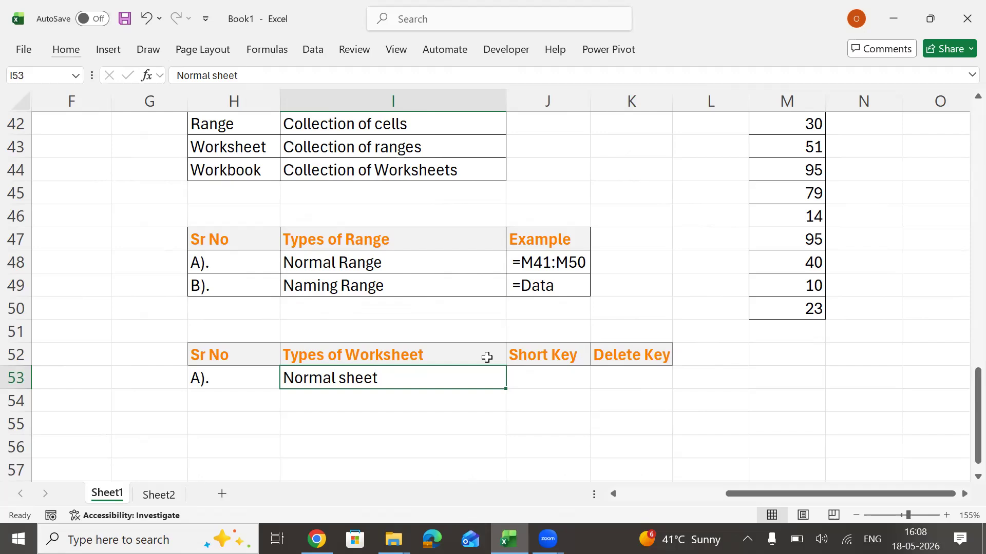
Enter "Shift+F2" in J53 as the short key for the normal sheet.
{"action": "key", "text": "Right"}
{"action": "type", "text": "Shift"}
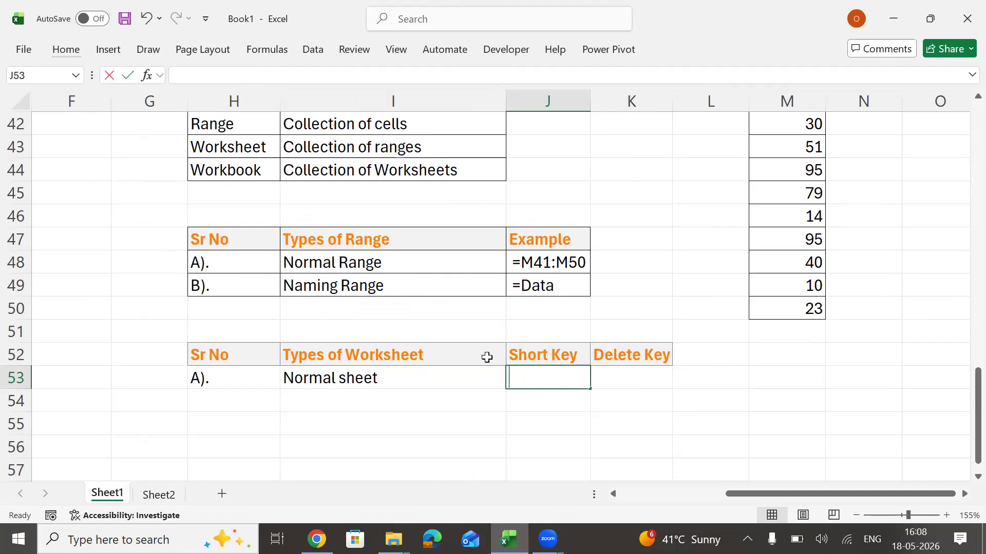
{"action": "type", "text": "+F2"}
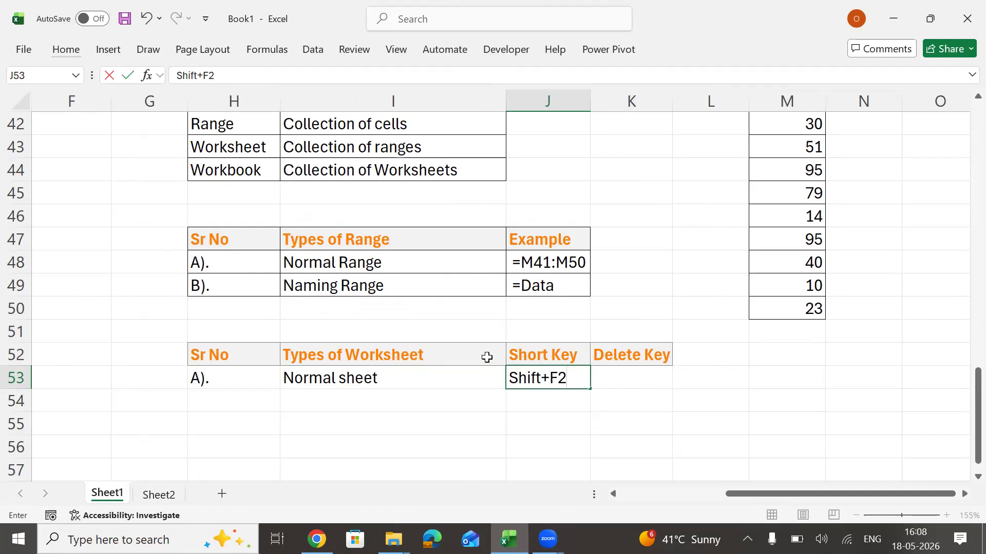
{"action": "key", "text": "Return"}
{"action": "key", "text": "Up"}
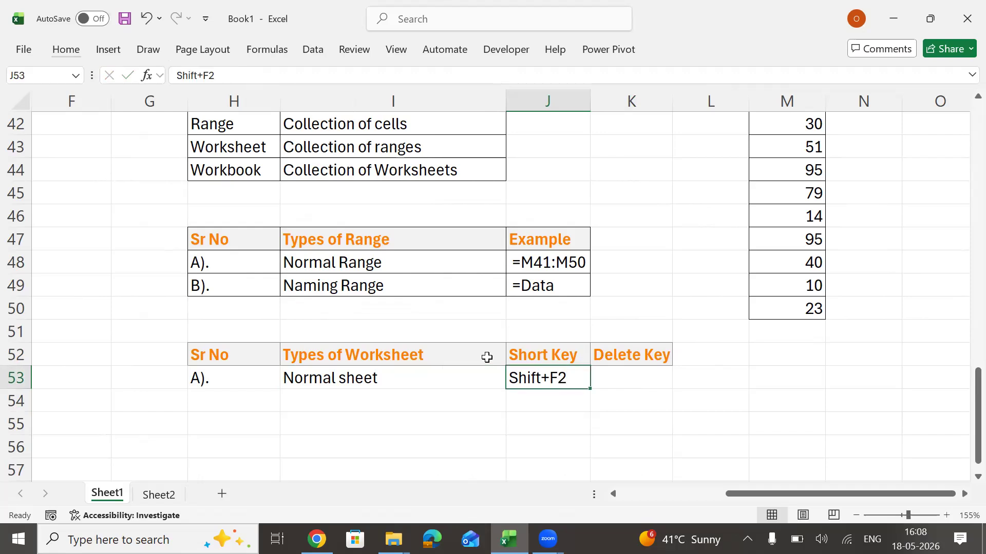
{"action": "key", "text": "Right"}
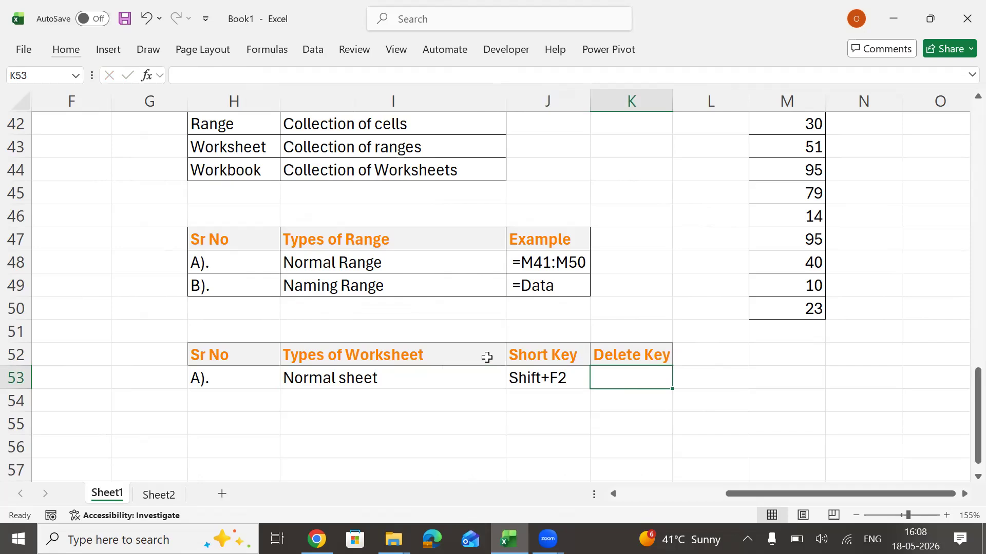
Enter "Alt+E+L" in K53 as the delete key for the normal sheet.
{"action": "type", "text": "Alt+"}
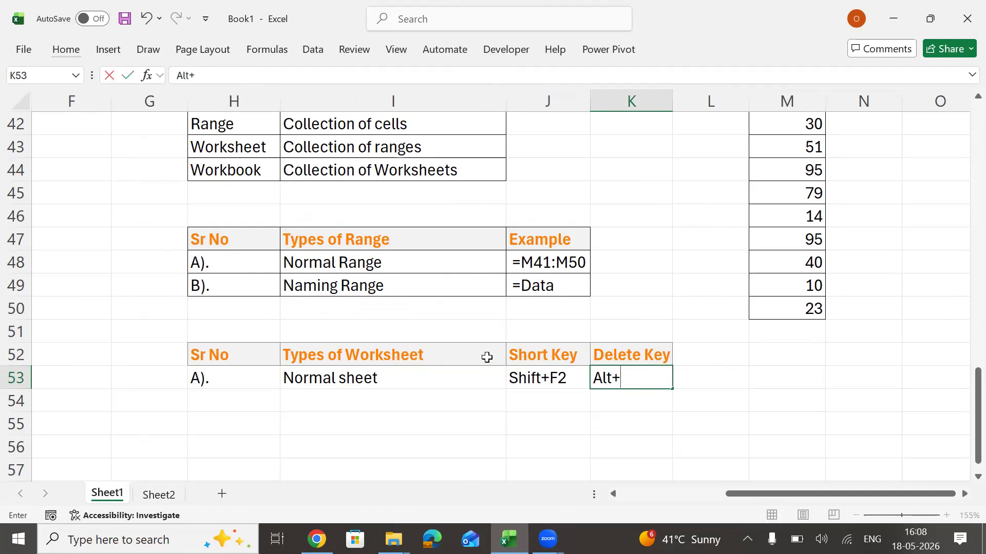
{"action": "type", "text": "E+L"}
{"action": "key", "text": "Return"}
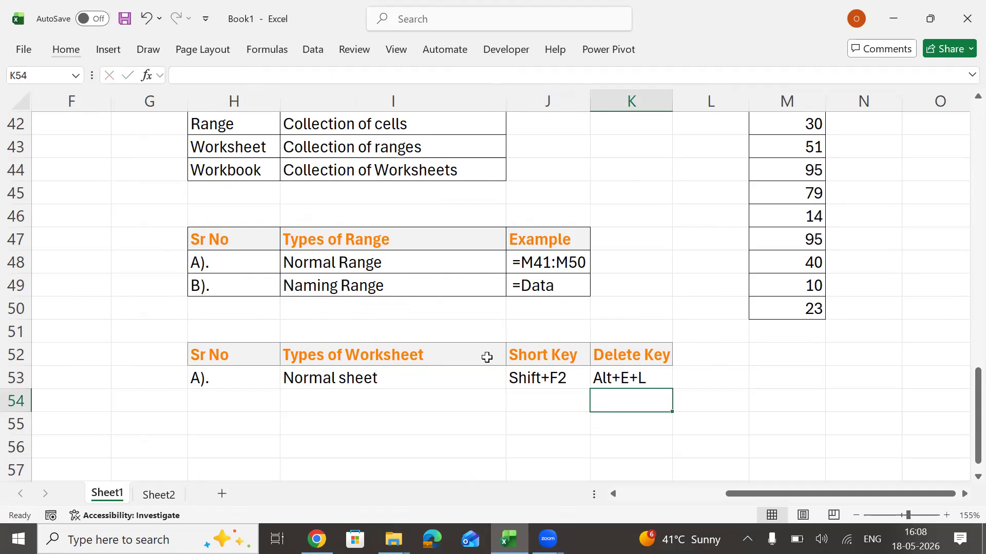
Fill in the second worksheet type with "B)." in H54 and "Chart Sheet" in I54.
{"action": "key", "text": "Left"}
{"action": "key", "text": "Left"}
{"action": "key", "text": "Left"}
{"action": "type", "text": "B)"}
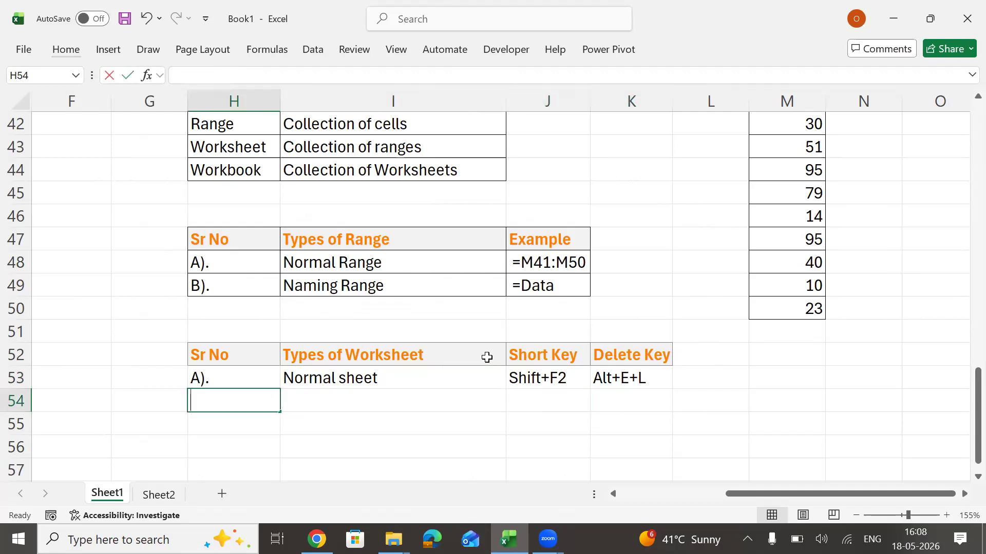
{"action": "type", "text": "."}
{"action": "key", "text": "Tab"}
{"action": "type", "text": "Cha"}
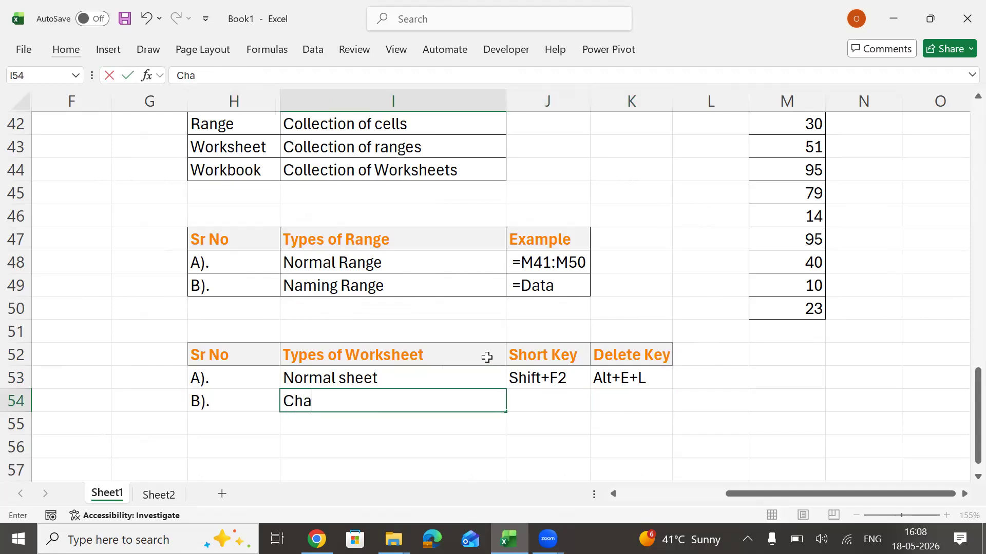
{"action": "type", "text": "rt Sheet"}
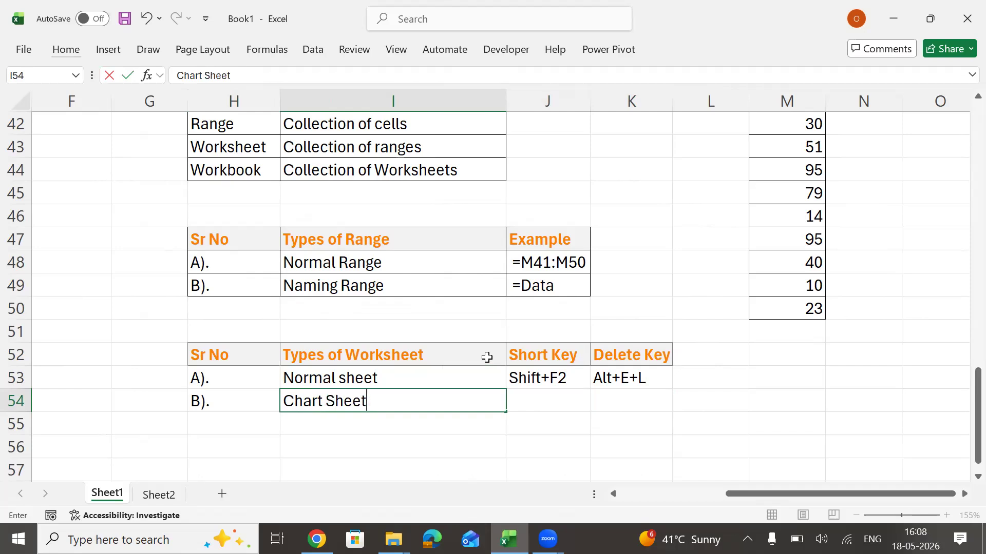
{"action": "key", "text": "Tab"}
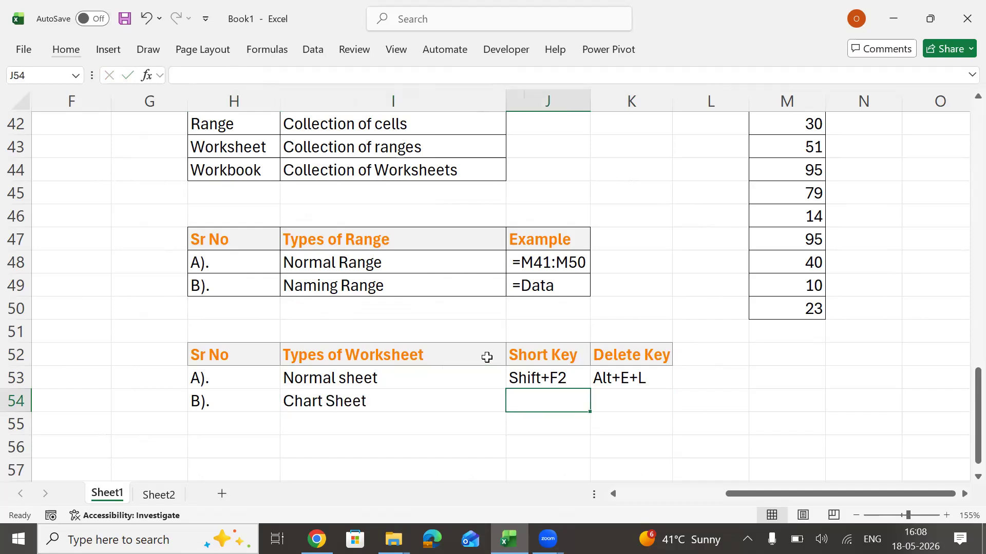
Enter "F11" in J54 as the short key for the chart sheet.
{"action": "type", "text": "Ct"}
{"action": "key", "text": "BackSpace"}
{"action": "key", "text": "BackSpace"}
{"action": "type", "text": "F"}
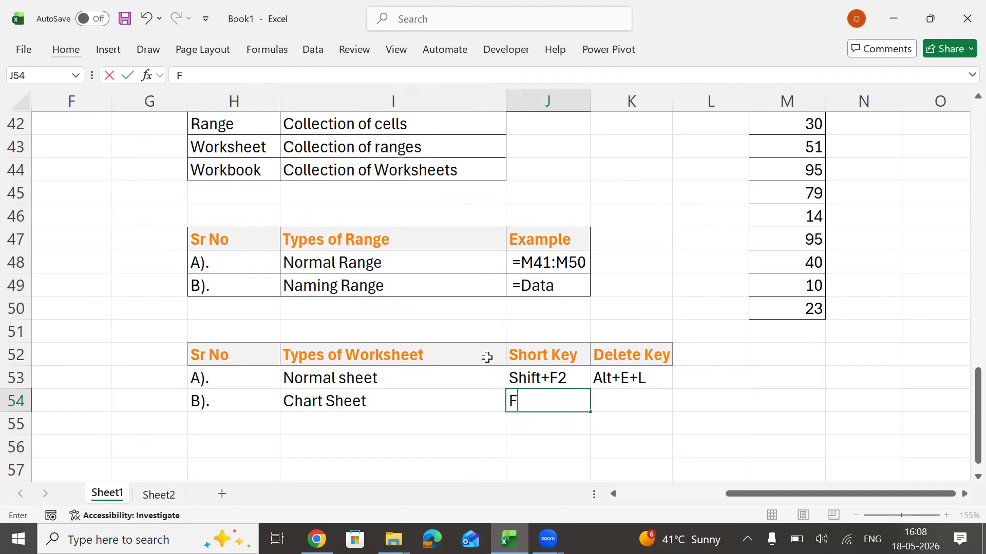
{"action": "type", "text": "11"}
{"action": "key", "text": "Return"}
Correct the normal sheet's short key in J53 to "Shift+F11".
{"action": "key", "text": "Up"}
{"action": "key", "text": "Up"}
{"action": "key", "text": "F2"}
{"action": "key", "text": "BackSpace"}
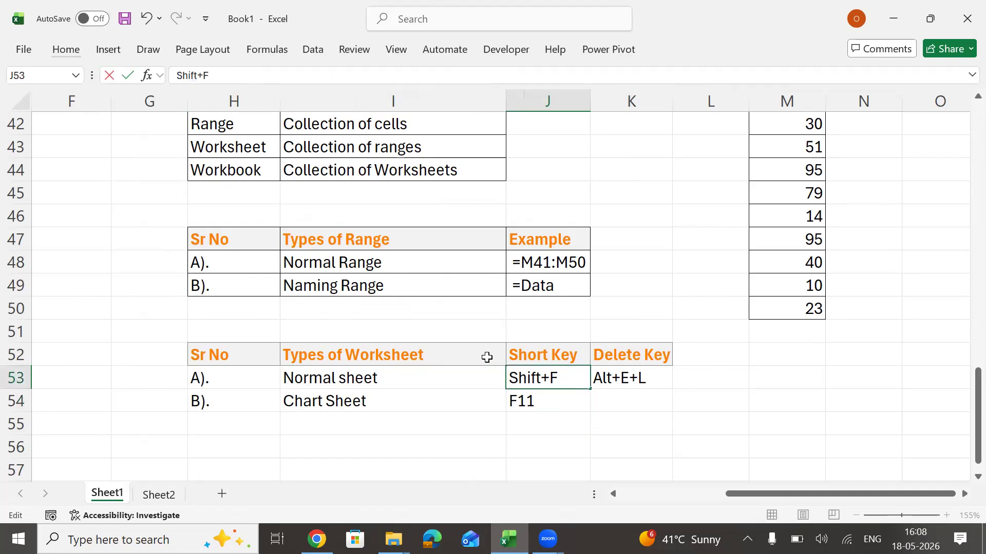
{"action": "type", "text": "11"}
{"action": "key", "text": "Return"}
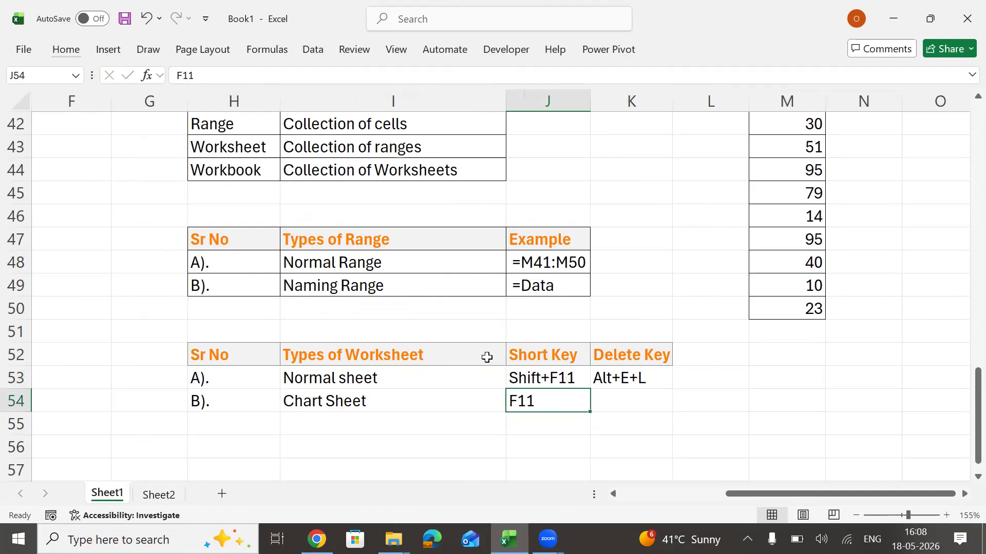
Enter "Alt+E+L" in K54 as the delete key for the chart sheet.
{"action": "key", "text": "Right"}
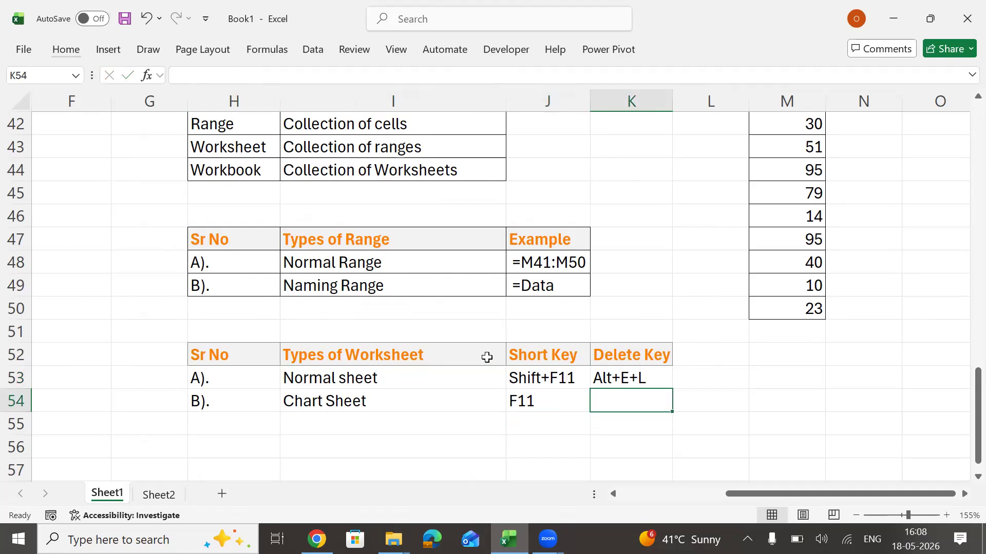
{"action": "type", "text": "Alt+E+L"}
{"action": "key", "text": "Return"}
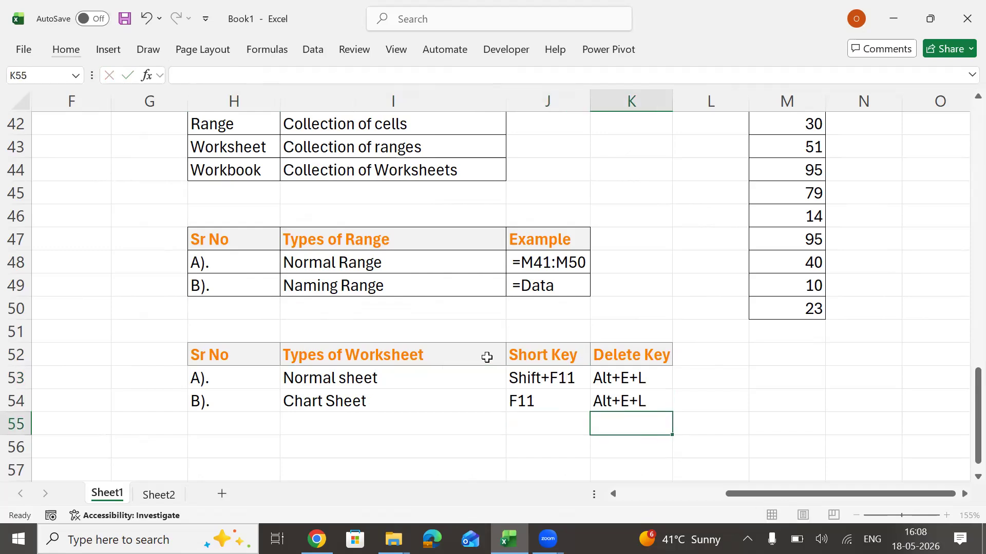
Fill in the third worksheet type with "C)." in H55 and "Macro Sheet" in I55.
{"action": "key", "text": "Left"}
{"action": "key", "text": "Left"}
{"action": "key", "text": "Left"}
{"action": "type", "text": "C)."}
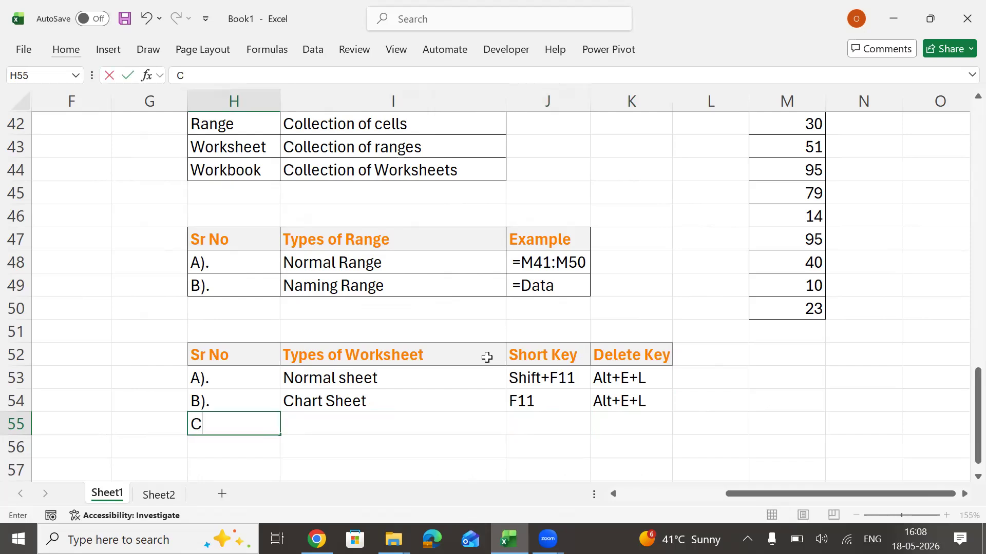
{"action": "key", "text": "Right"}
{"action": "type", "text": "Ma"}
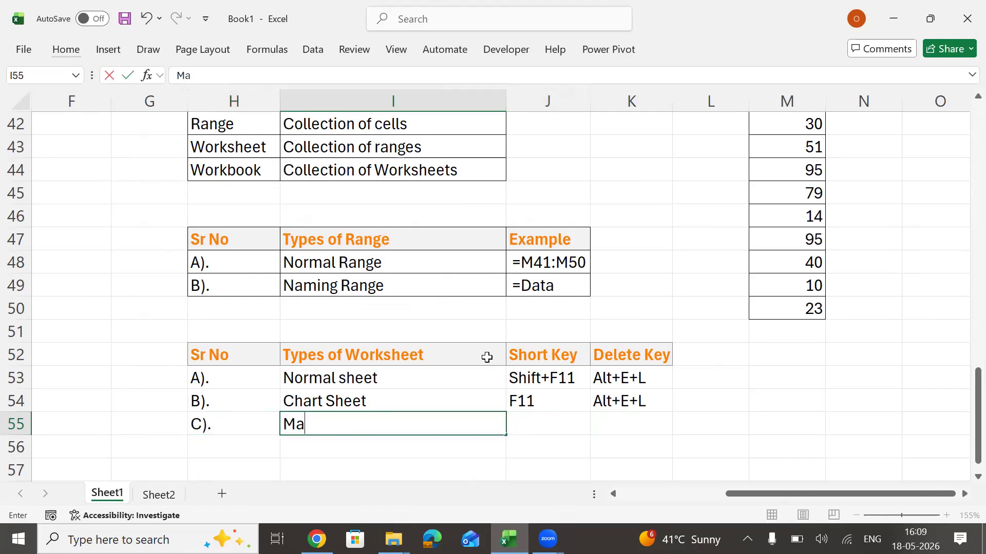
{"action": "type", "text": "cro Sheet"}
{"action": "key", "text": "Return"}
{"action": "key", "text": "Up"}
{"action": "key", "text": "Right"}
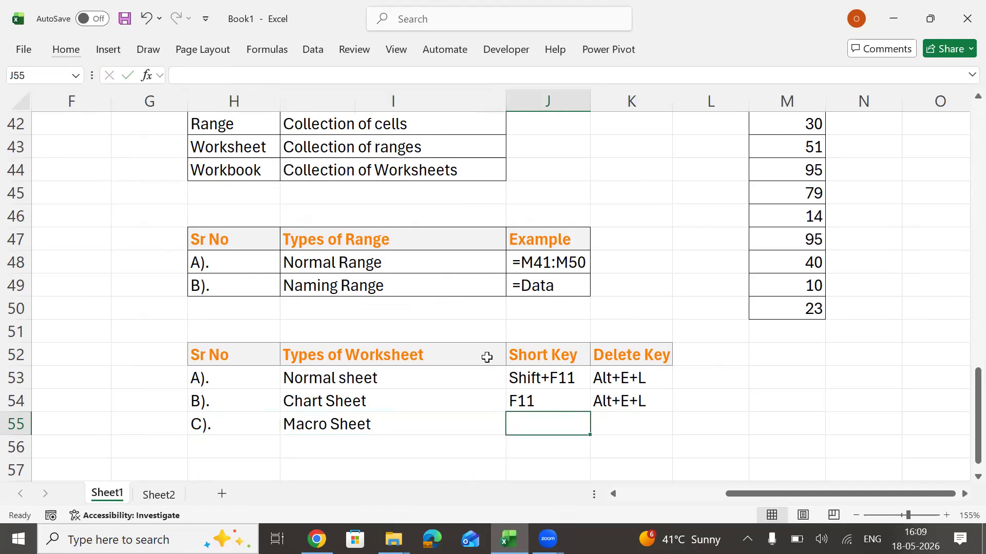
Enter "Ctrl+F11" as the macro sheet's short key in J55 and fill the delete key from K54 down into K55.
{"action": "type", "text": "Ctrl+"}
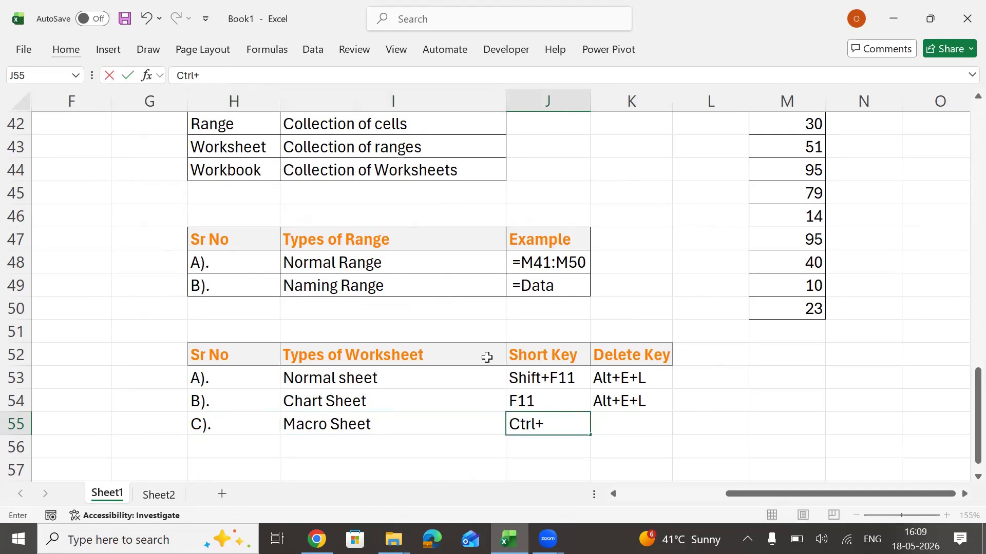
{"action": "type", "text": "F11"}
{"action": "key", "text": "Return"}
{"action": "key", "text": "Up"}
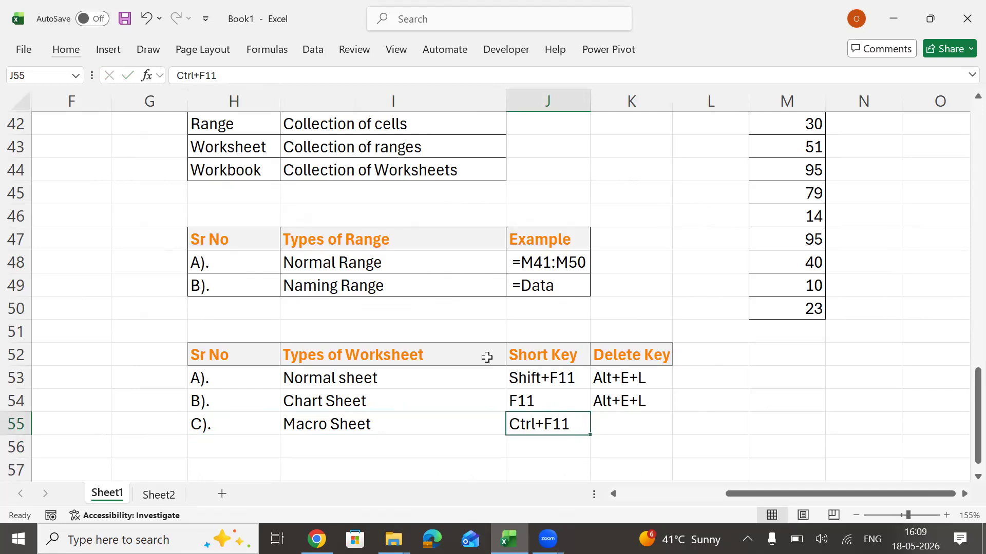
{"action": "key", "text": "Right"}
{"action": "key", "text": "ctrl+d"}
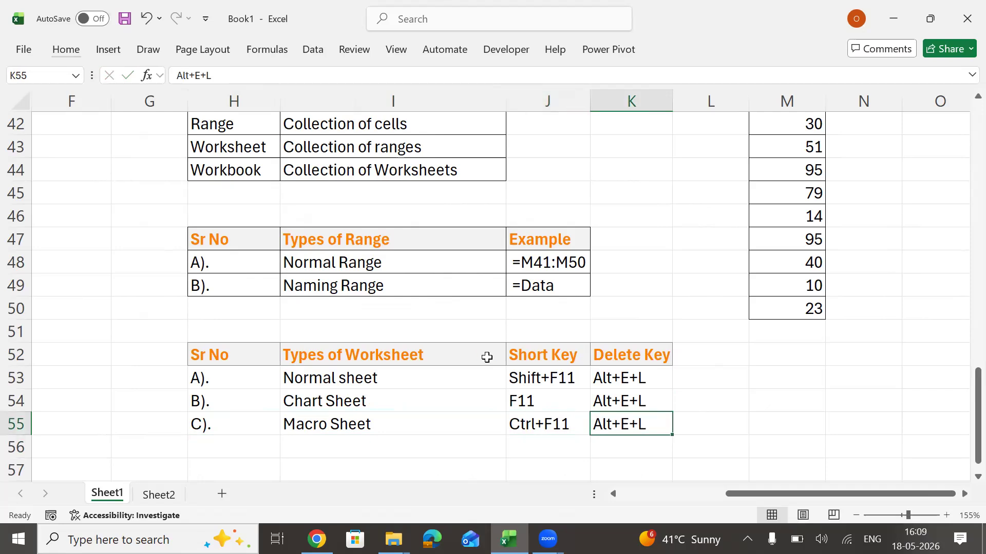
Apply all borders to the worksheet type rows in H53:K55.
{"action": "key", "text": "Up"}
{"action": "key", "text": "Up"}
{"action": "key", "text": "Left"}
{"action": "key", "text": "Left"}
{"action": "key", "text": "Left"}
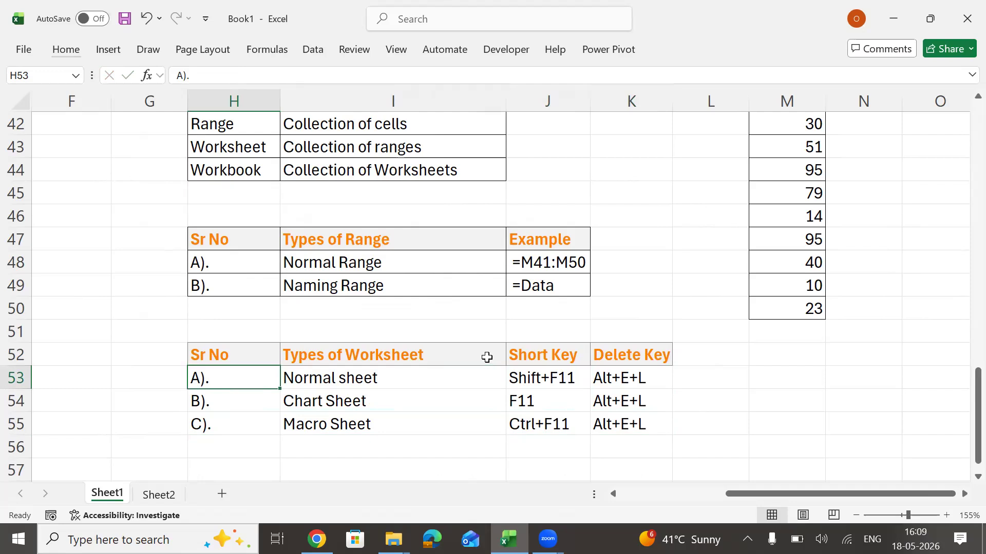
{"action": "key", "text": "shift+Down"}
{"action": "key", "text": "shift+Down"}
{"action": "key", "text": "shift+Right"}
{"action": "key", "text": "shift+Right"}
{"action": "key", "text": "shift+Right"}
{"action": "key", "text": "alt"}
{"action": "key", "text": "h"}
{"action": "key", "text": "b"}
{"action": "key", "text": "a"}
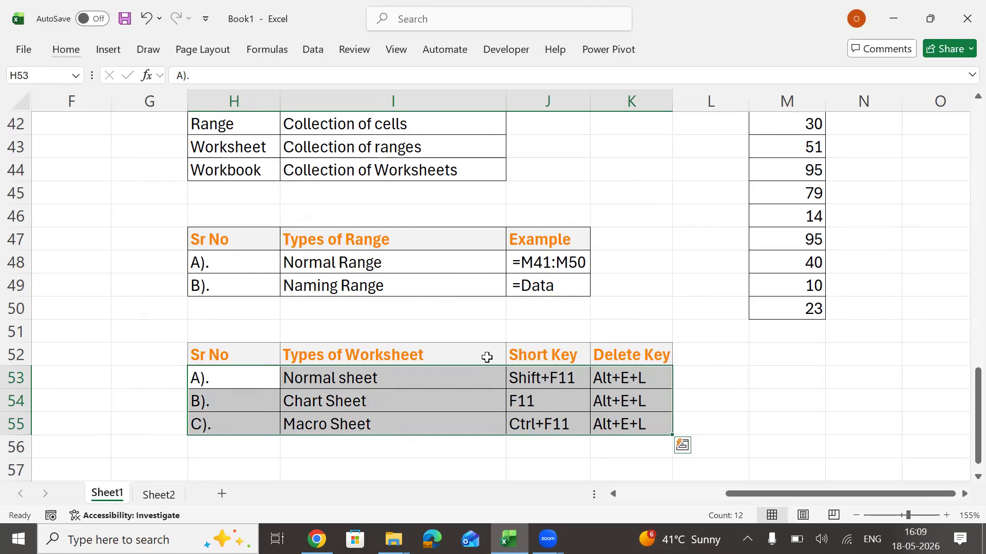
{"action": "left_click_drag", "start_coordinate": [586, 379], "coordinate": [609, 379]}
{"action": "left_click", "coordinate": [534, 379]}
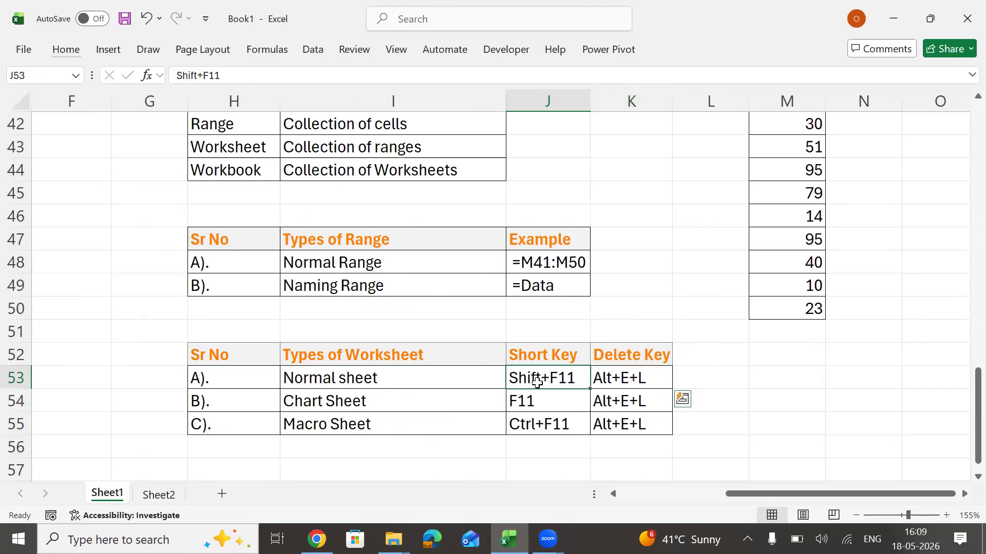
{"action": "left_click", "coordinate": [530, 426]}
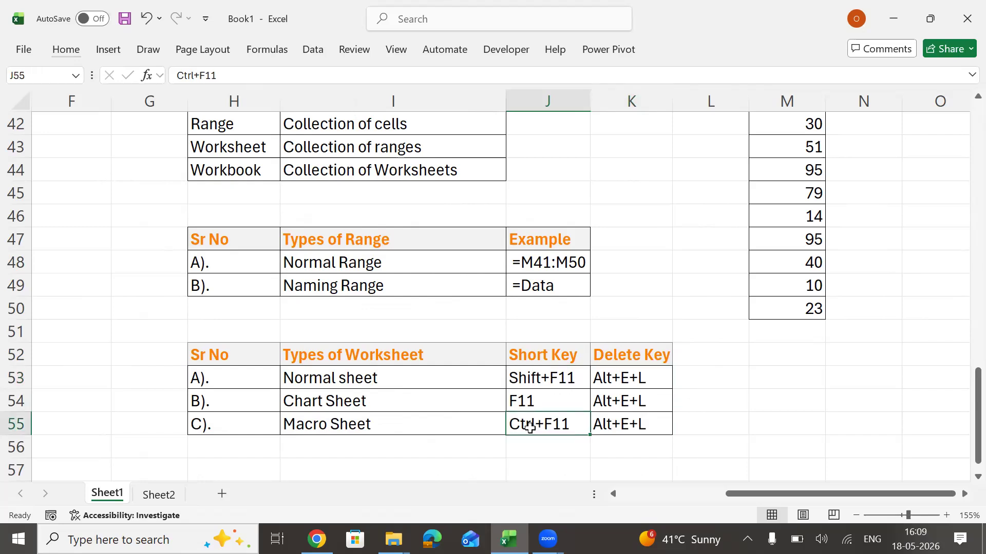
{"action": "left_click", "coordinate": [546, 403]}
Start a key usage note by entering "Ctrl" in C51 and "Shift" in C52.
{"action": "left_click", "coordinate": [320, 364]}
{"action": "key", "text": "Left"}
{"action": "key", "text": "Left"}
{"action": "key", "text": "Left"}
{"action": "key", "text": "Left"}
{"action": "key", "text": "Left"}
{"action": "key", "text": "Left"}
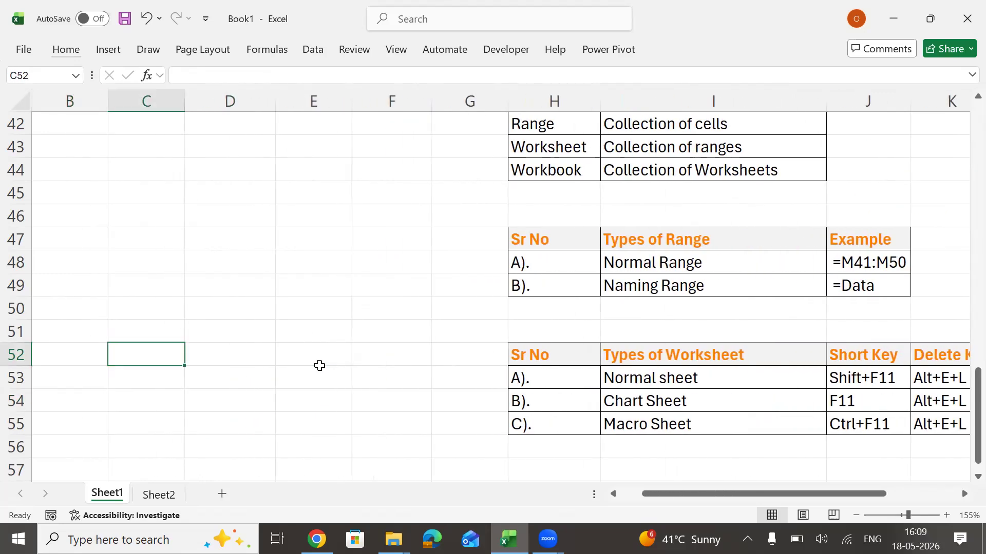
{"action": "key", "text": "Right"}
{"action": "key", "text": "Up"}
{"action": "key", "text": "Left"}
{"action": "type", "text": "C"}
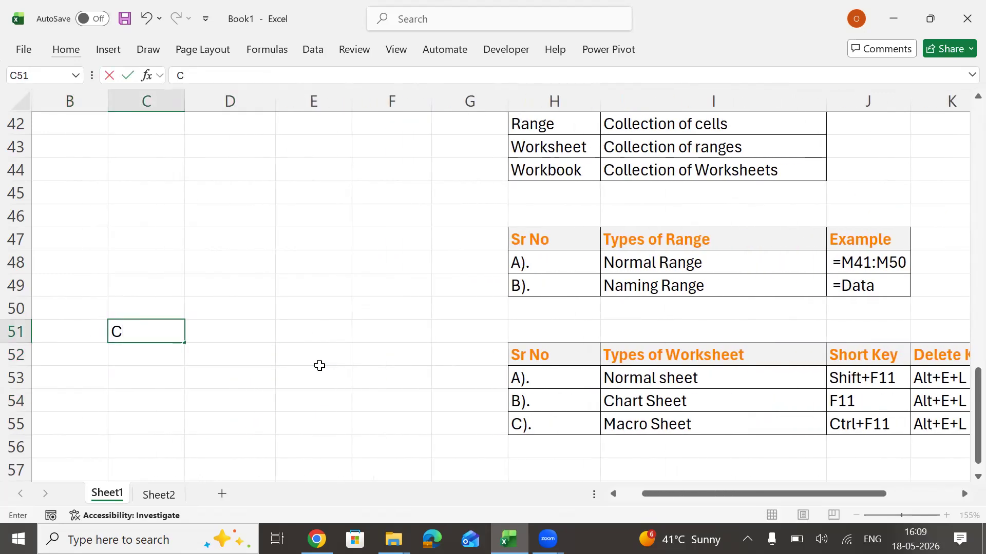
{"action": "type", "text": "trl"}
{"action": "key", "text": "Return"}
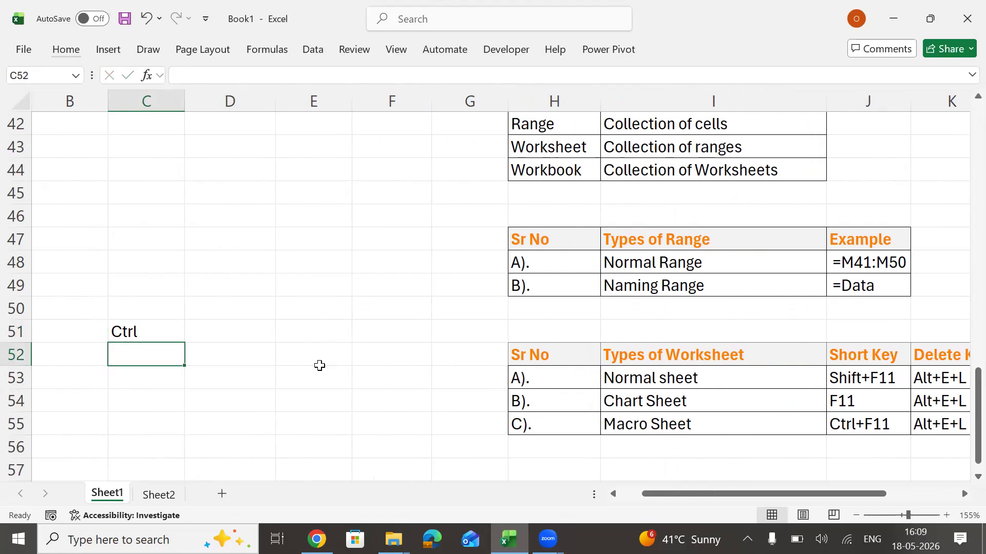
{"action": "type", "text": "Shift"}
{"action": "key", "text": "Return"}
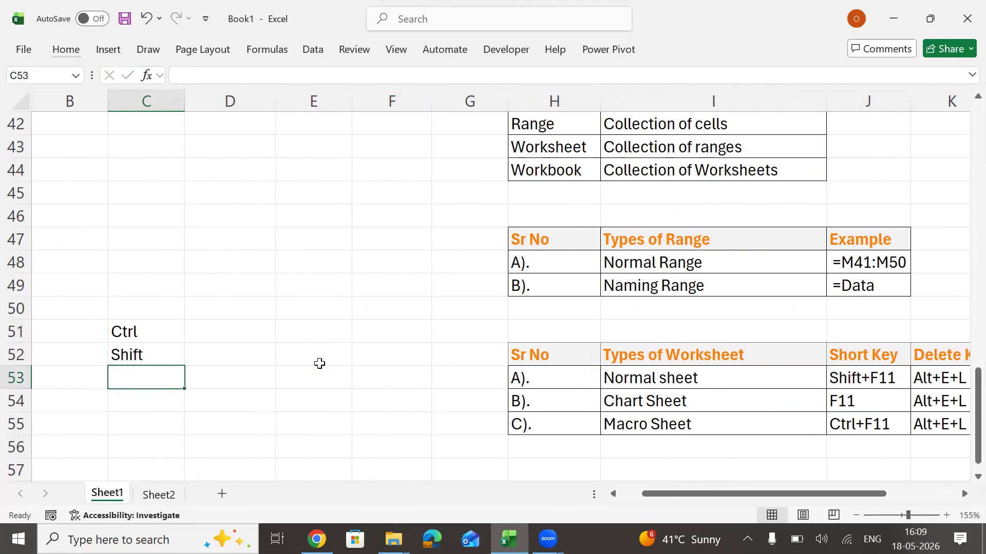
Apply all borders to the key usage note in C51:D52.
{"action": "key", "text": "Up"}
{"action": "key", "text": "Up"}
{"action": "key", "text": "shift+Down"}
{"action": "key", "text": "shift+Right"}
{"action": "key", "text": "alt"}
{"action": "key", "text": "h"}
{"action": "key", "text": "b"}
{"action": "key", "text": "a"}
Merge and center D51:D52 and enter "Press and Hold" in the merged cell.
{"action": "key", "text": "Right"}
{"action": "key", "text": "shift+Down"}
{"action": "key", "text": "alt"}
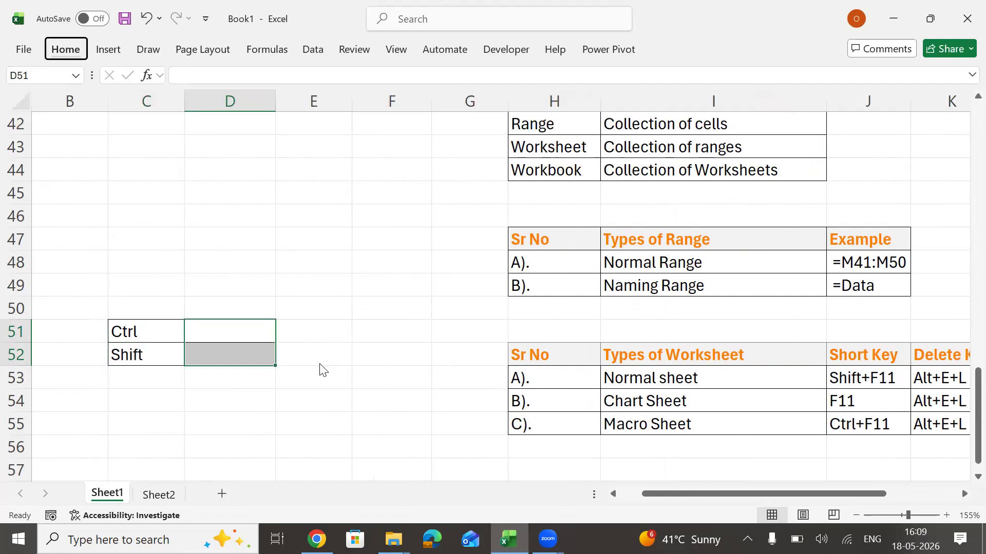
{"action": "type", "text": "hmc"}
{"action": "type", "text": "Press an"}
{"action": "type", "text": "d"}
{"action": "type", "text": " G"}
{"action": "key", "text": "BackSpace"}
{"action": "type", "text": "Hold"}
{"action": "key", "text": "Return"}
Autofit the width of column D to the "Press and Hold" text.
{"action": "key", "text": "Up"}
{"action": "key", "text": "alt+h"}
{"action": "key", "text": "o"}
{"action": "key", "text": "i"}
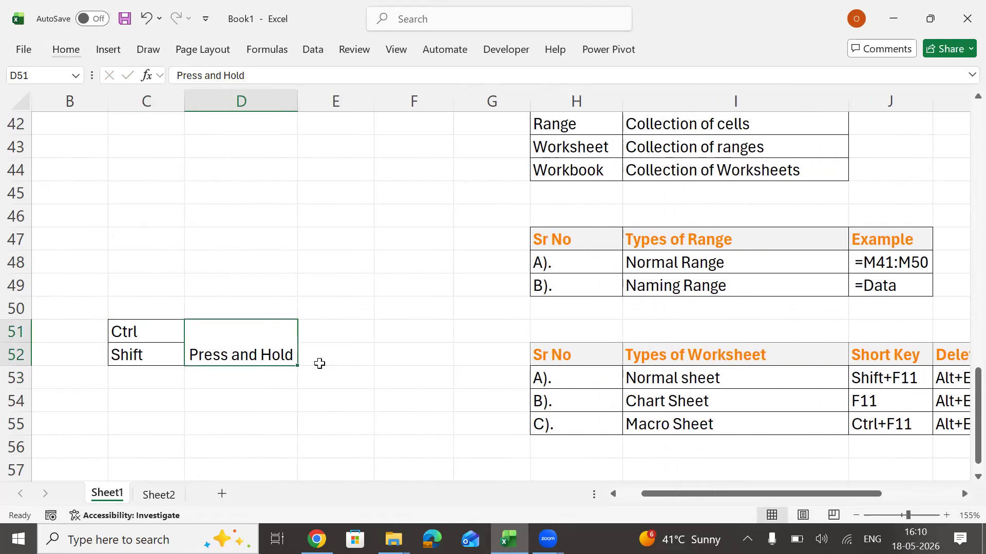
Insert a new normal worksheet from Sheet1 and delete that new sheet again.
{"action": "key", "text": "Up"}
{"action": "key", "text": "Up"}
{"action": "key", "text": "Up"}
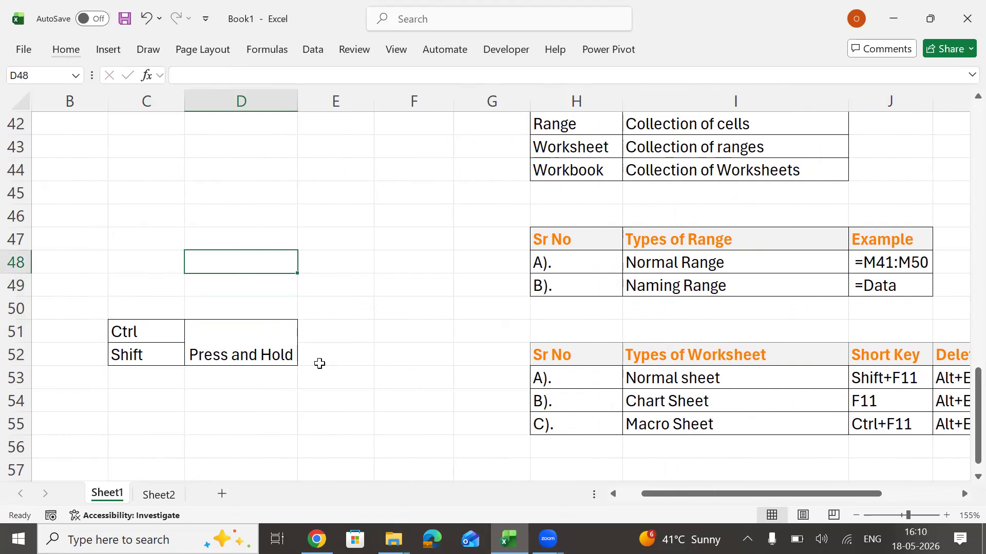
{"action": "key", "text": "shift+F11"}
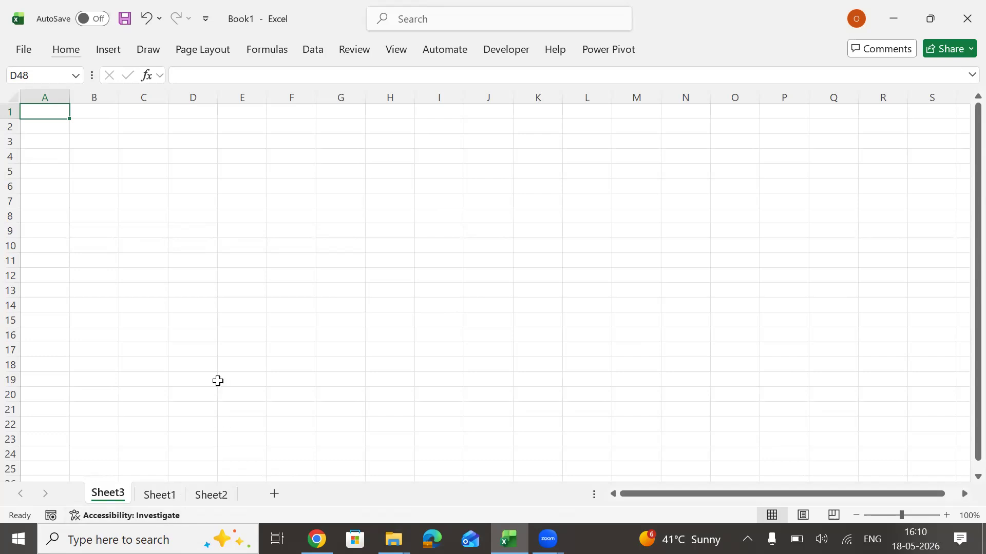
{"action": "key", "text": "alt"}
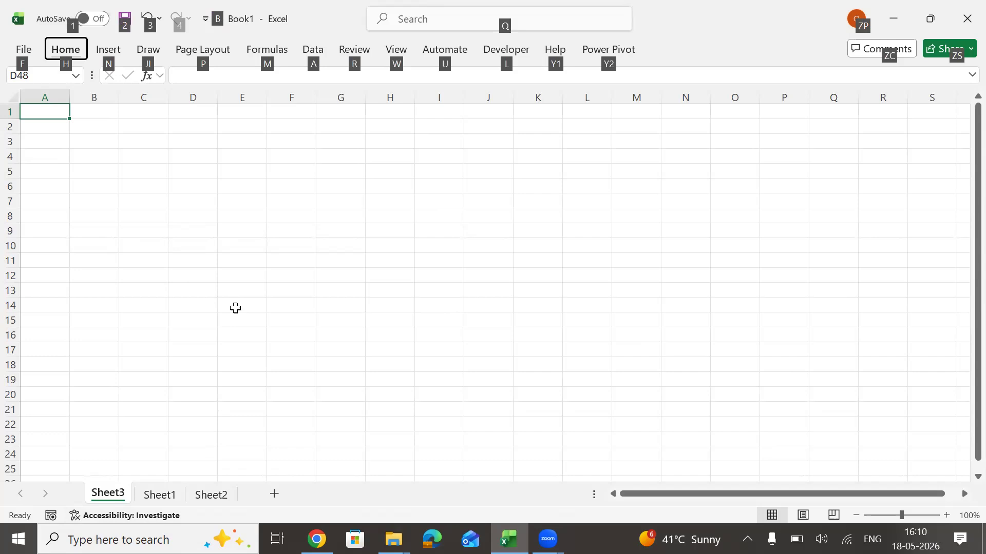
{"action": "key", "text": "h"}
{"action": "key", "text": "d"}
{"action": "key", "text": "s"}
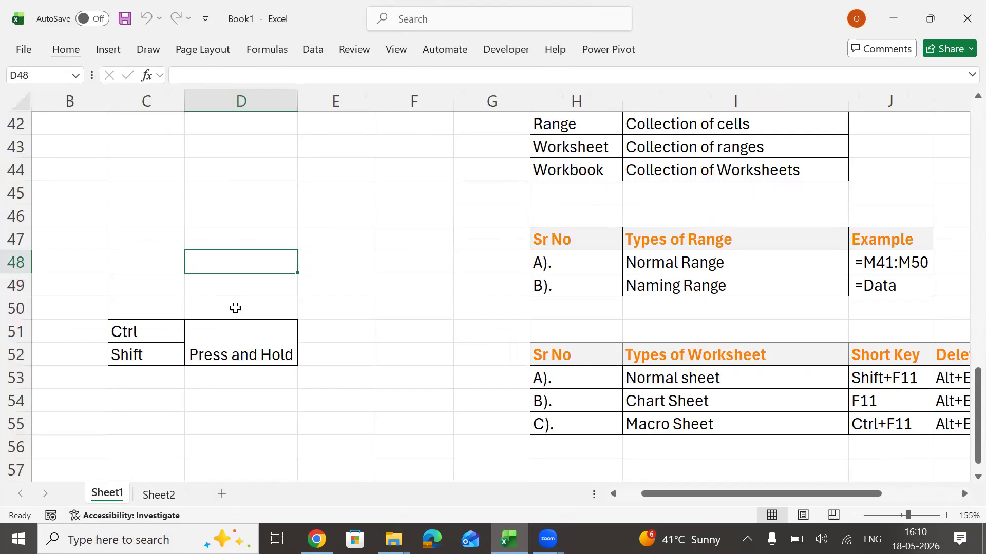
Middle-align the "Press and Hold" text vertically in the merged cell D51:D52.
{"action": "left_click", "coordinate": [160, 378]}
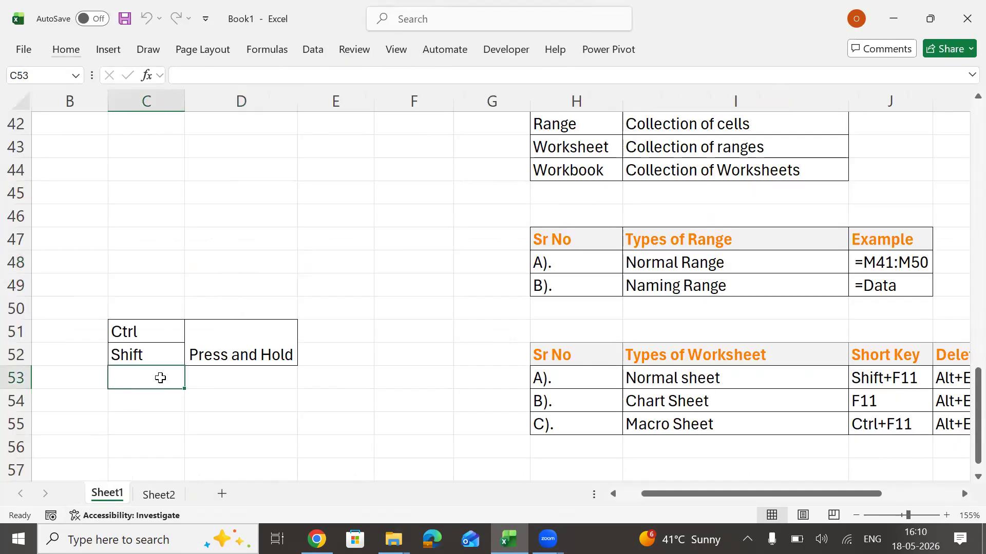
{"action": "key", "text": "Up"}
{"action": "key", "text": "Right"}
{"action": "key", "text": "alt"}
{"action": "key", "text": "h"}
{"action": "key", "text": "a"}
{"action": "key", "text": "m"}
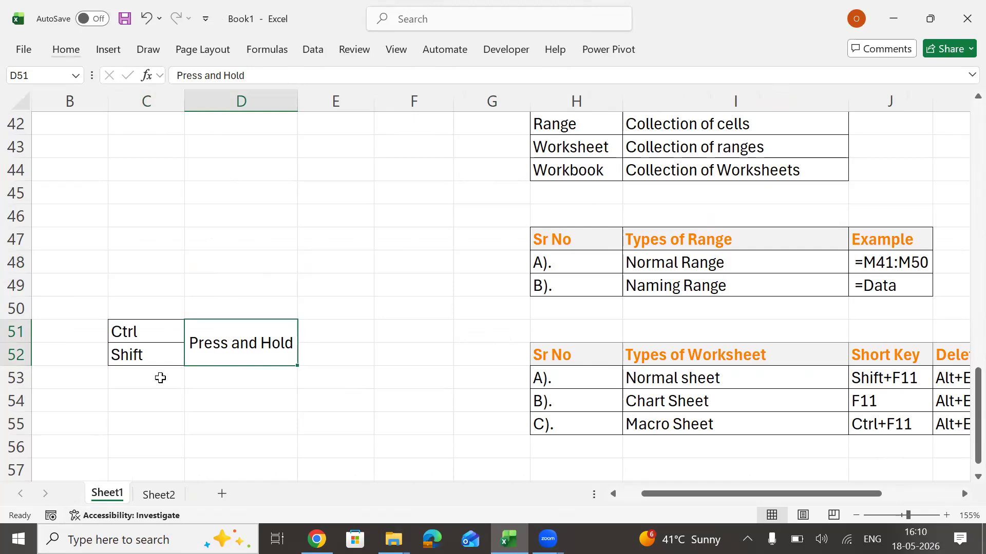
{"action": "key", "text": "Down"}
{"action": "key", "text": "Down"}
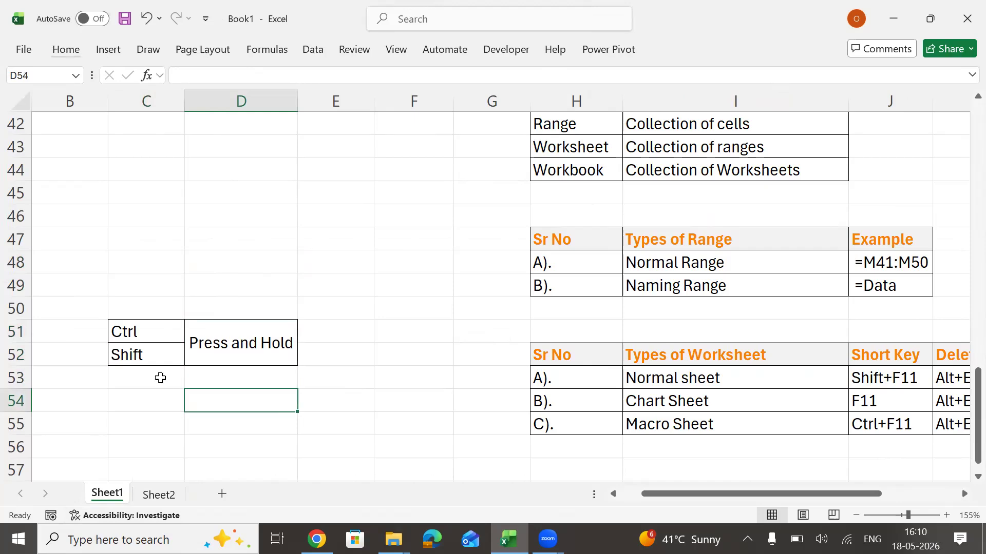
{"action": "key", "text": "alt+d"}
{"action": "key", "text": "f"}
{"action": "key", "text": "f"}
{"action": "key", "text": "Escape"}
{"action": "key", "text": "Left"}
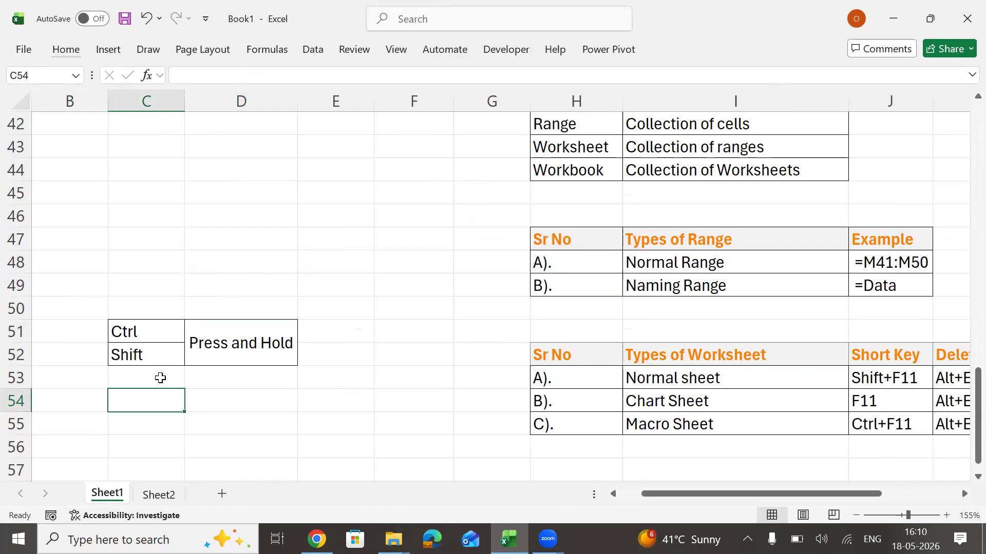
Enter "Alt" in C53 and apply all borders to C53:D53.
{"action": "key", "text": "Up"}
{"action": "type", "text": "Alt+"}
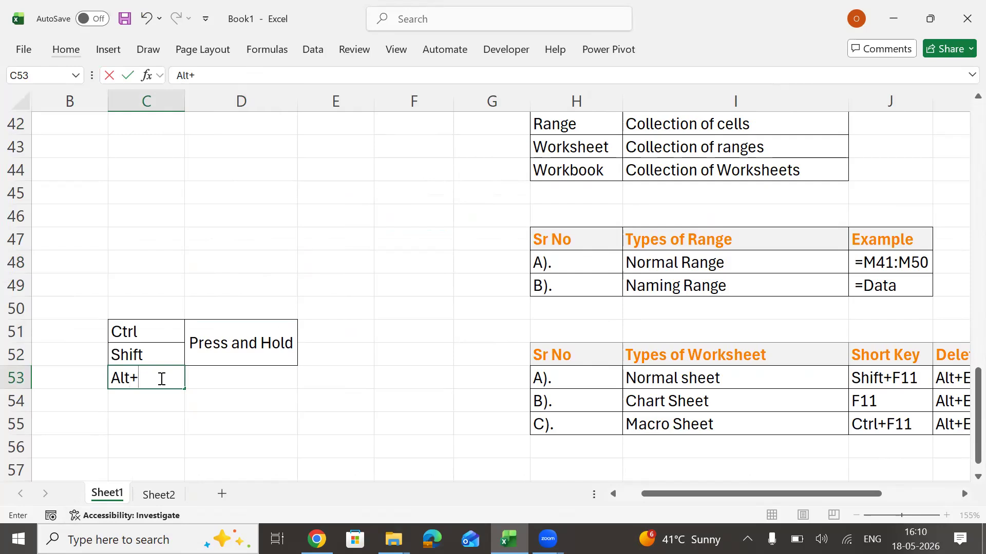
{"action": "key", "text": "BackSpace"}
{"action": "key", "text": "Return"}
{"action": "key", "text": "Up"}
{"action": "key", "text": "shift+Right"}
{"action": "key", "text": "alt"}
{"action": "key", "text": "h"}
{"action": "key", "text": "b"}
{"action": "key", "text": "a"}
Enter "Press single time" in D53 and autofit column D to that text.
{"action": "key", "text": "Right"}
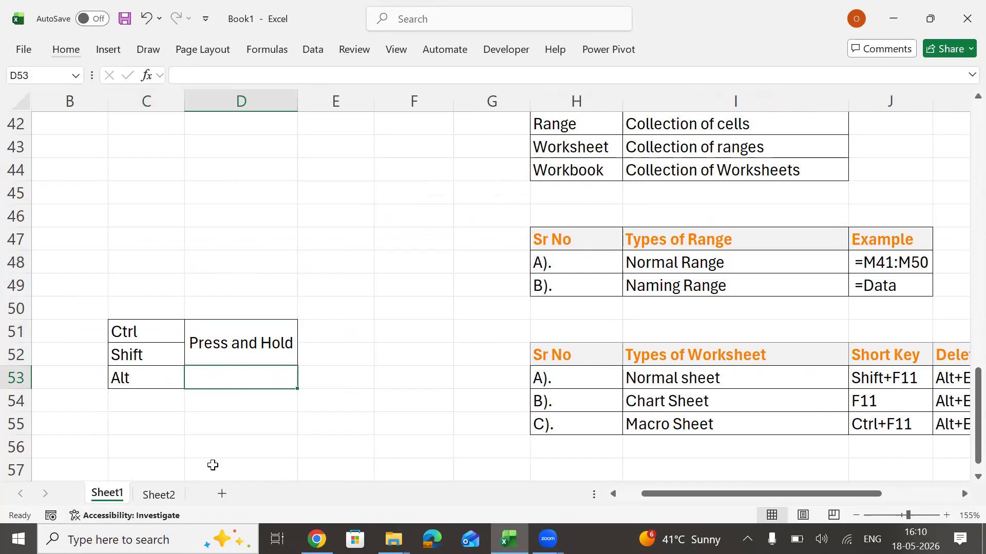
{"action": "type", "text": "Press "}
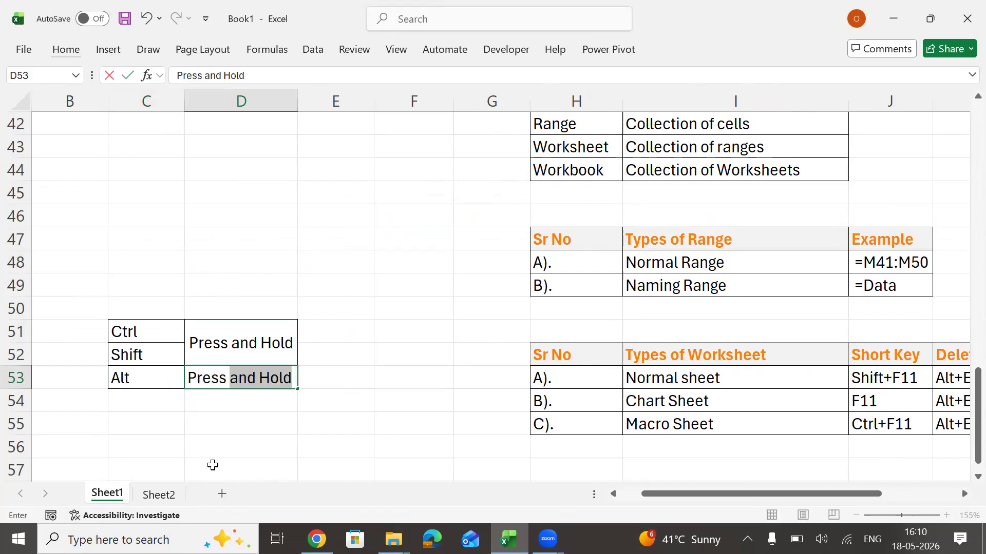
{"action": "type", "text": "singl"}
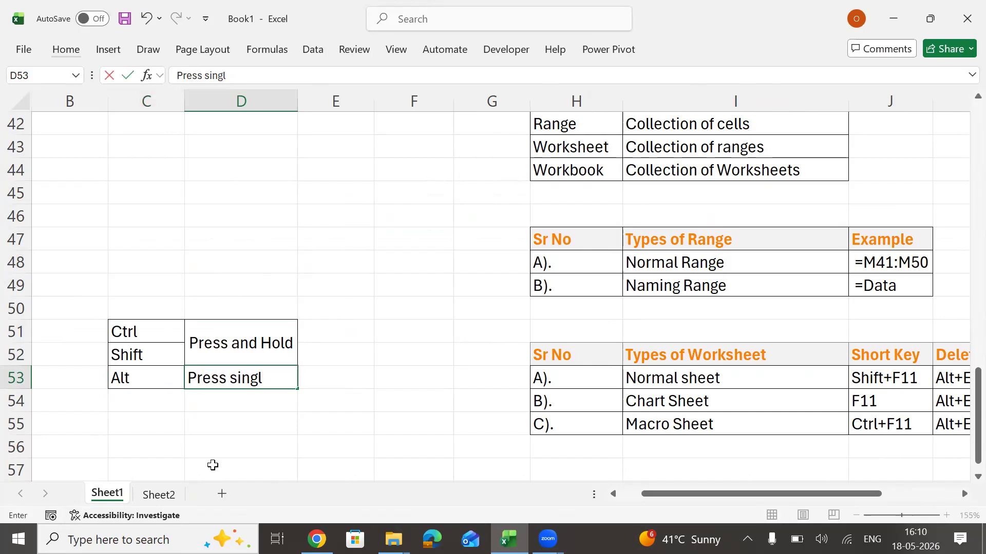
{"action": "type", "text": "e time"}
{"action": "key", "text": "Return"}
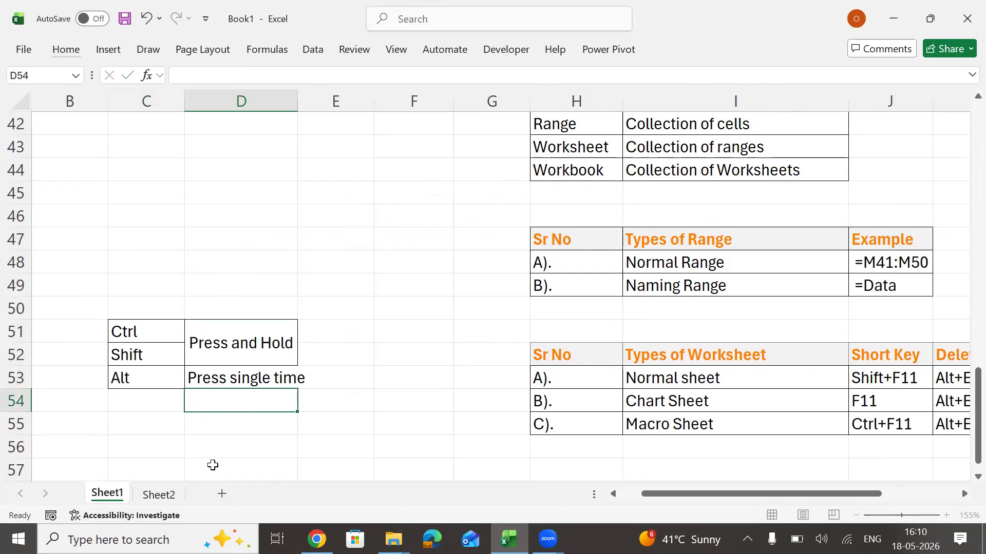
{"action": "key", "text": "Up"}
{"action": "key", "text": "alt+h"}
{"action": "key", "text": "o"}
{"action": "key", "text": "i"}
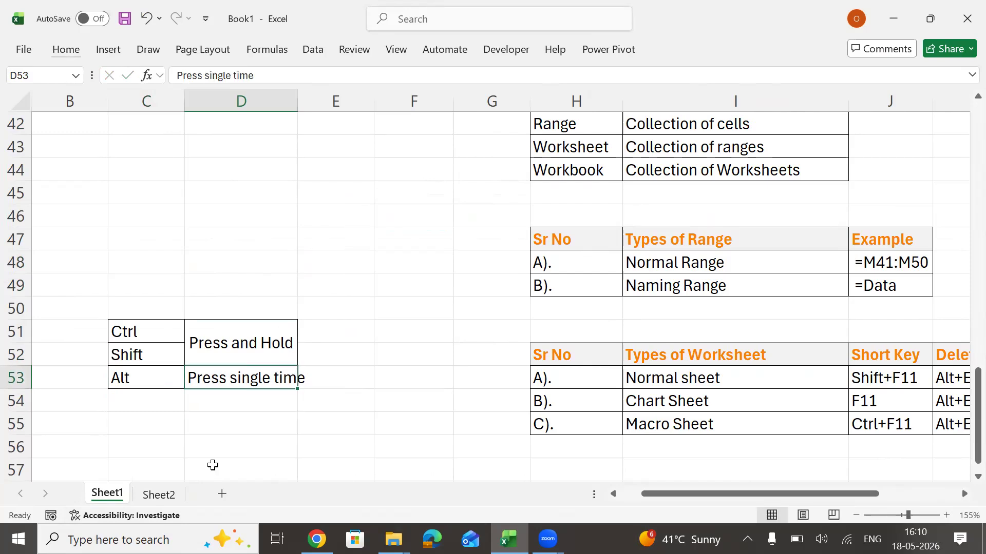
Display the ribbon's keyboard key tips and dismiss them again.
{"action": "key", "text": "Down"}
{"action": "key", "text": "Down"}
{"action": "key", "text": "Down"}
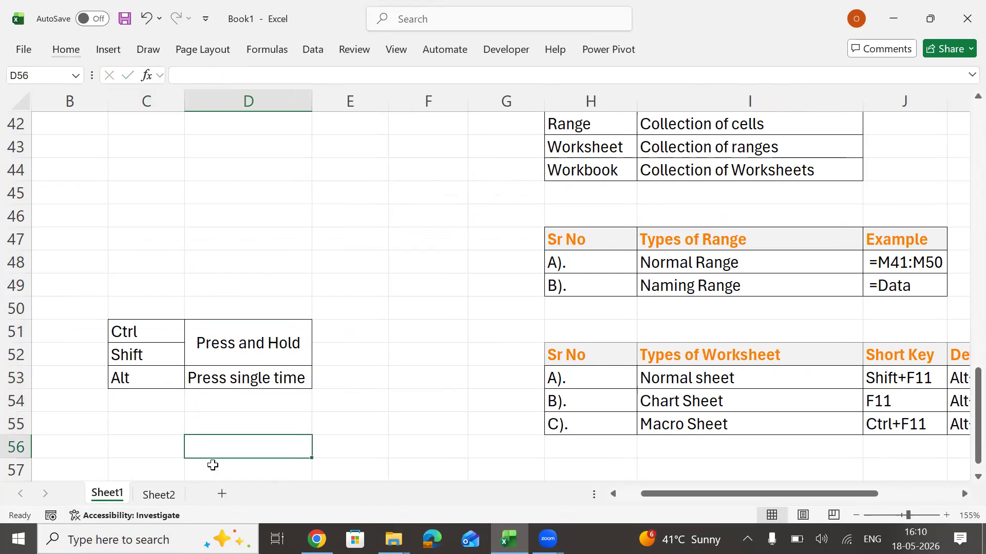
{"action": "key", "text": "alt"}
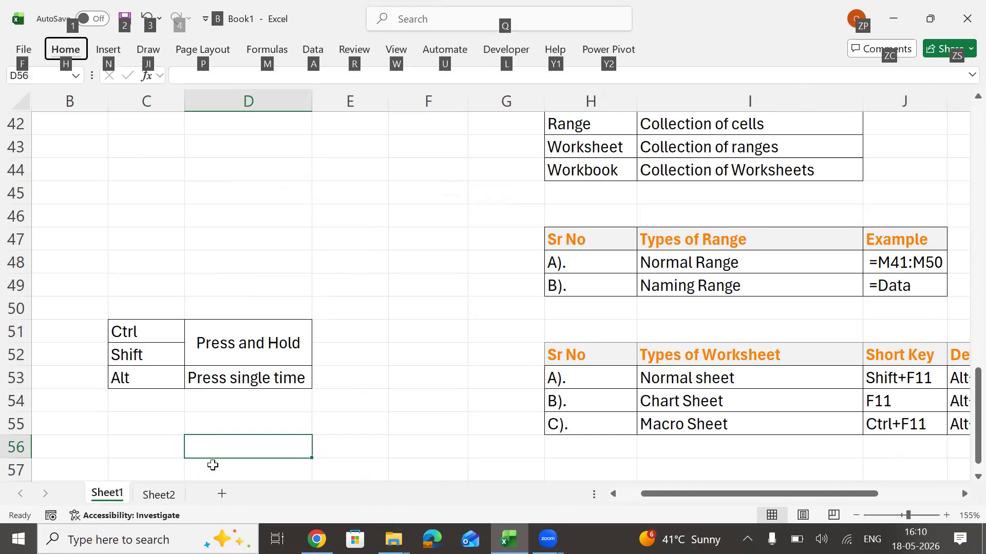
{"action": "key", "text": "Escape"}
{"action": "key", "text": "Escape"}
Make the key names Ctrl, Shift and Alt in C51:C53 bold.
{"action": "key", "text": "Right"}
{"action": "key", "text": "Right"}
{"action": "key", "text": "Left"}
{"action": "key", "text": "Left"}
{"action": "key", "text": "Left"}
{"action": "key", "text": "Up"}
{"action": "key", "text": "Up"}
{"action": "key", "text": "Up"}
{"action": "key", "text": "Up"}
{"action": "key", "text": "Up"}
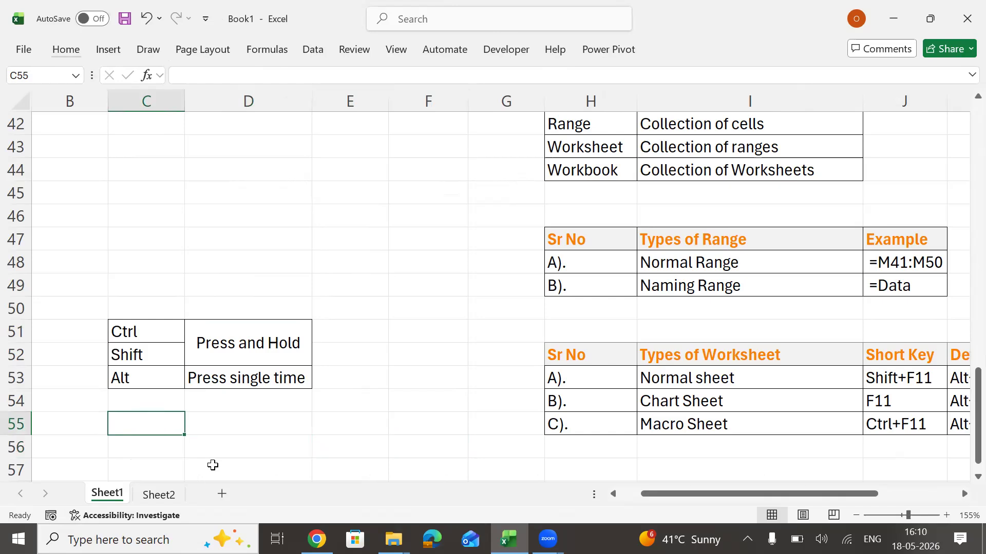
{"action": "key", "text": "shift+Down"}
{"action": "key", "text": "shift+Down"}
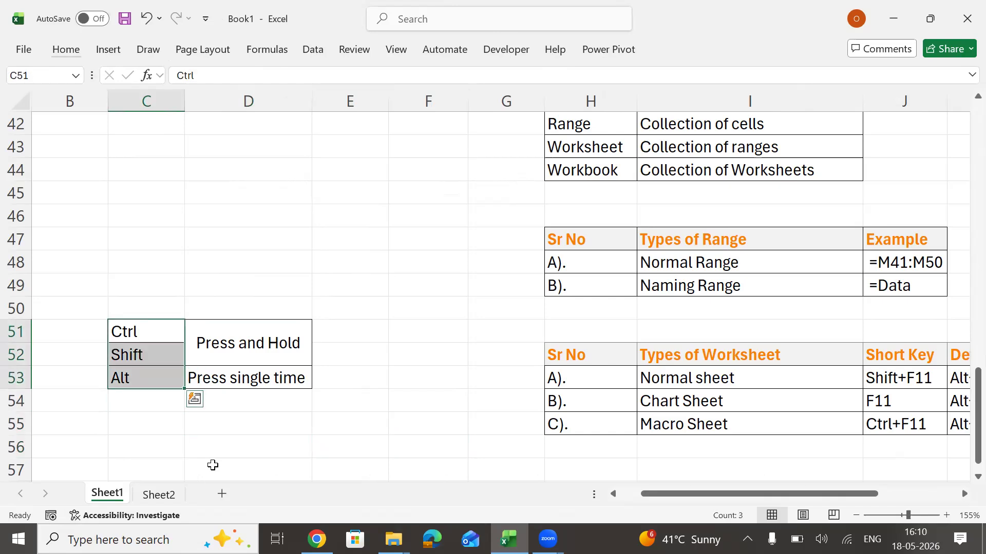
{"action": "key", "text": "ctrl+b"}
Insert a new normal worksheet in front of Sheet1, starting from the normal sheet's short key cell J53.
{"action": "key", "text": "Right"}
{"action": "key", "text": "Right"}
{"action": "key", "text": "Right"}
{"action": "key", "text": "Right"}
{"action": "key", "text": "Right"}
{"action": "key", "text": "Right"}
{"action": "key", "text": "Right"}
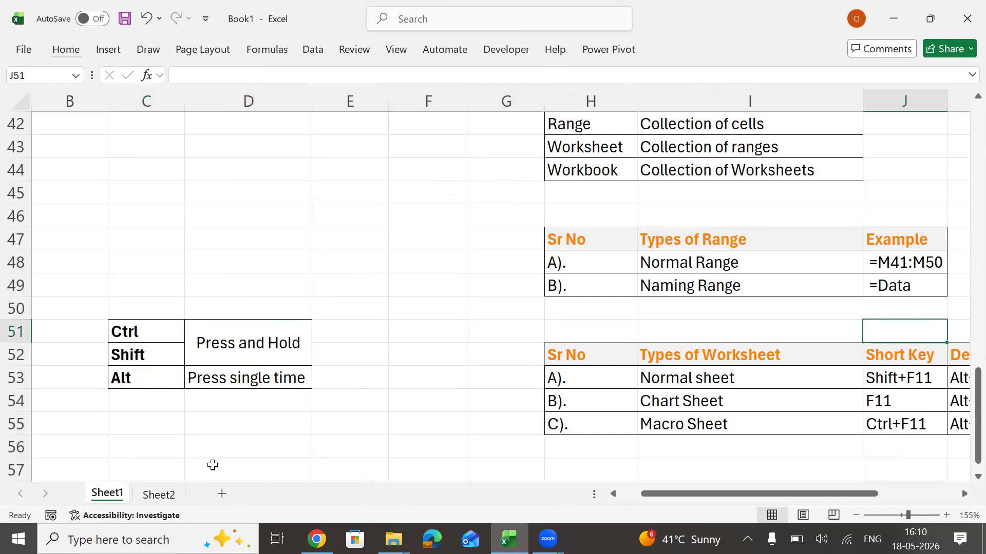
{"action": "key", "text": "Right"}
{"action": "key", "text": "Right"}
{"action": "key", "text": "Right"}
{"action": "key", "text": "Left"}
{"action": "key", "text": "Left"}
{"action": "key", "text": "Down"}
{"action": "key", "text": "Down"}
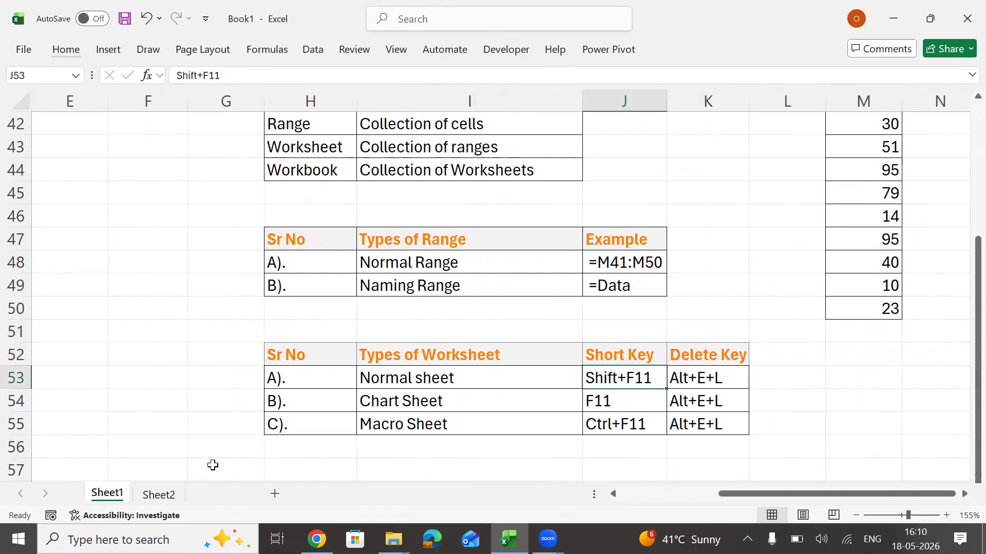
{"action": "key", "text": "shift+F11"}
Enter the numbers 45, 4, 5, 5, 5, 4, 54 and 34 down G3:G10 of the new sheet.
{"action": "left_click", "coordinate": [164, 165]}
{"action": "left_click", "coordinate": [315, 140]}
{"action": "scroll", "coordinate": [317, 141], "scroll_direction": "up", "scroll_amount": 4}
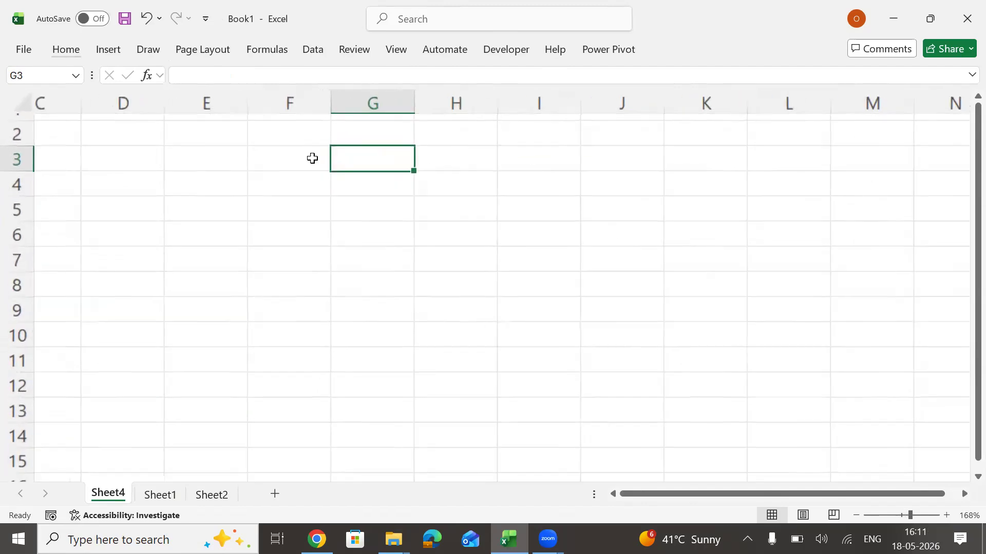
{"action": "left_click", "coordinate": [311, 160]}
{"action": "scroll", "coordinate": [310, 172], "scroll_direction": "up", "scroll_amount": 1}
{"action": "key", "text": "Right"}
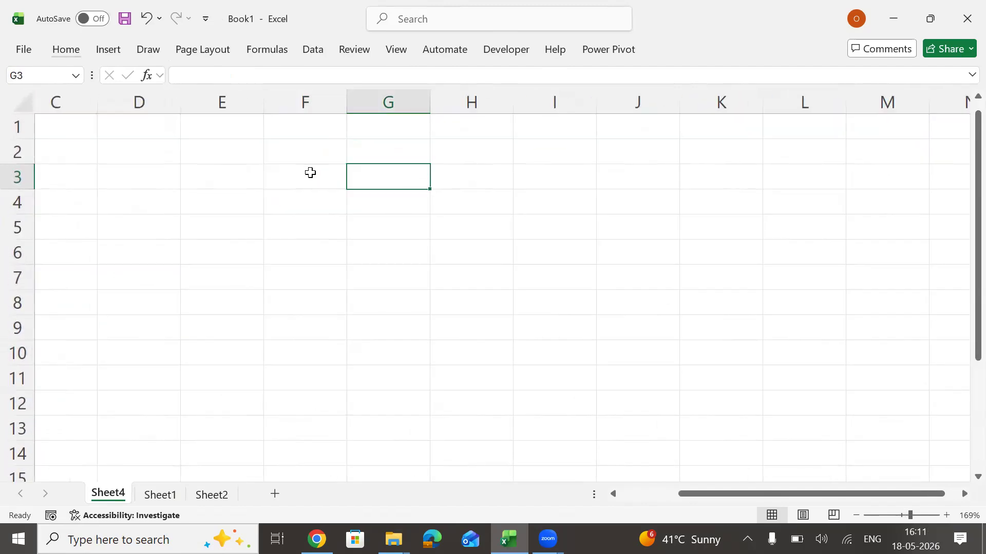
{"action": "type", "text": "45 4 5 5 5 4 54"}
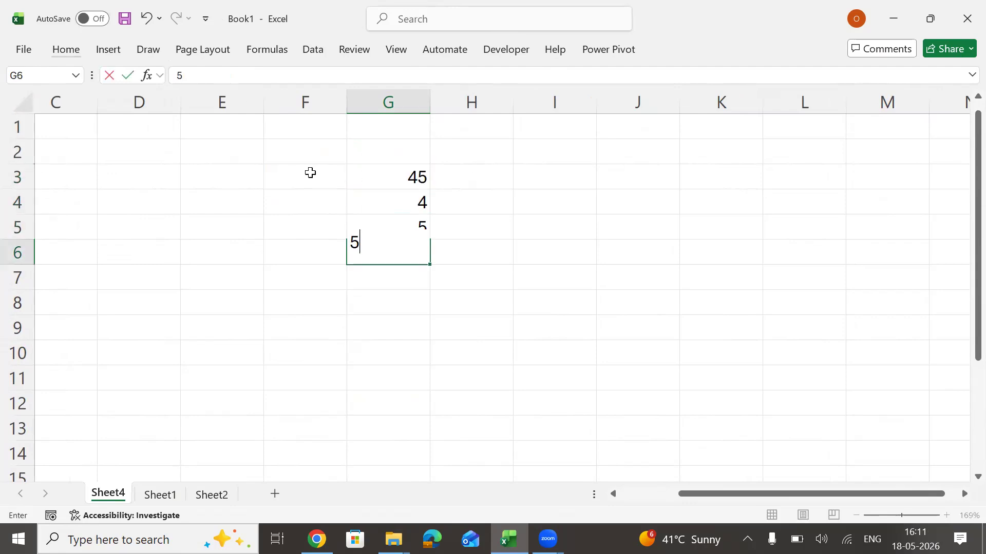
{"action": "key", "text": "Up"}
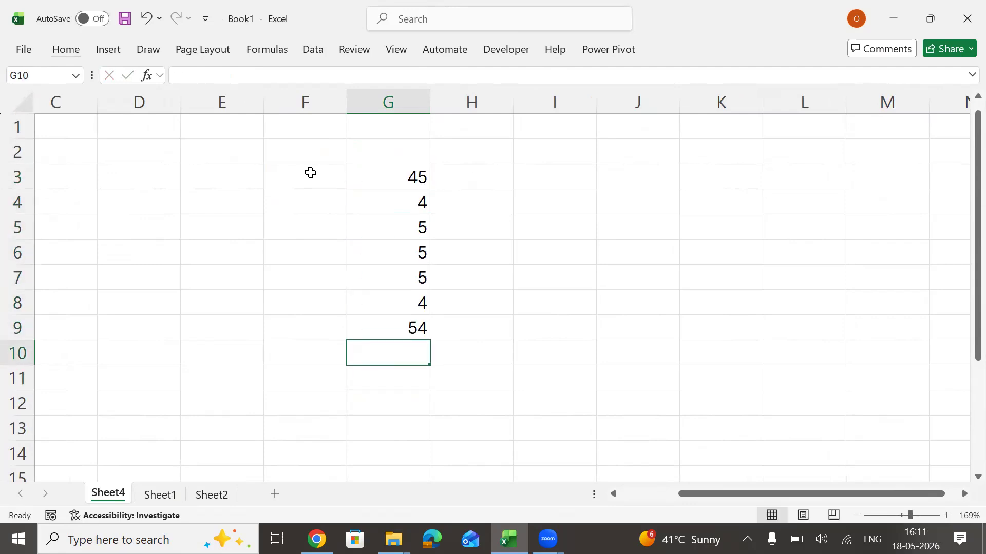
{"action": "type", "text": "34"}
{"action": "key", "text": "Return"}
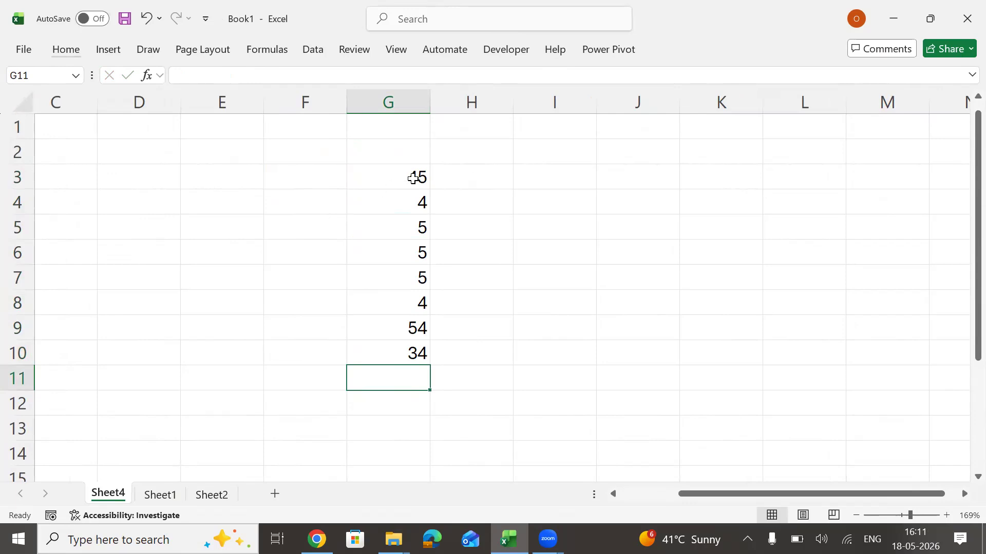
Widen column G and select the range G3:G11.
{"action": "left_click_drag", "start_coordinate": [427, 99], "coordinate": [479, 99]}
{"action": "scroll", "coordinate": [462, 168], "scroll_direction": "down", "scroll_amount": 1}
{"action": "left_click_drag", "start_coordinate": [462, 167], "coordinate": [477, 367]}
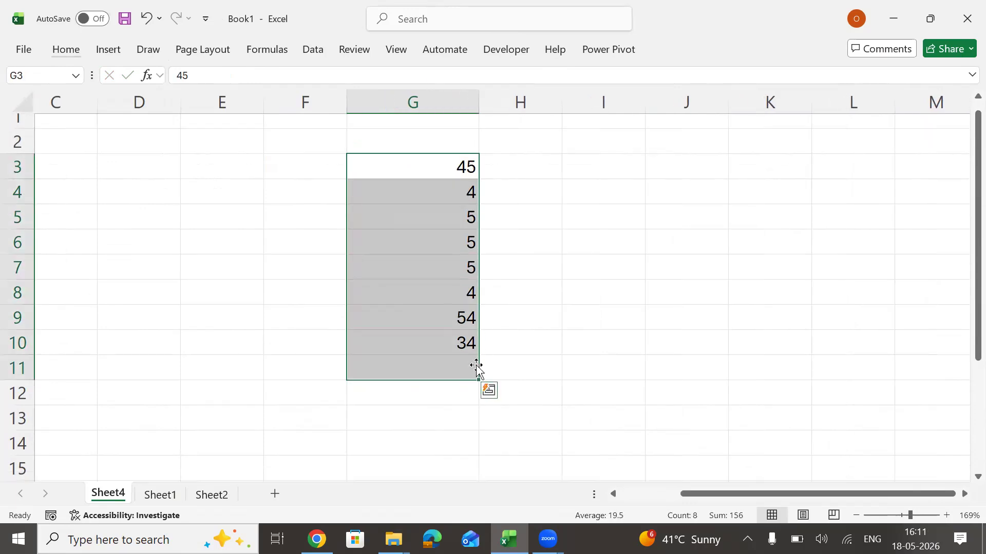
Enter the sample texts f, d, d, fdf, gdf and fsd down E3:E8 and widen column E slightly.
{"action": "left_click", "coordinate": [218, 176]}
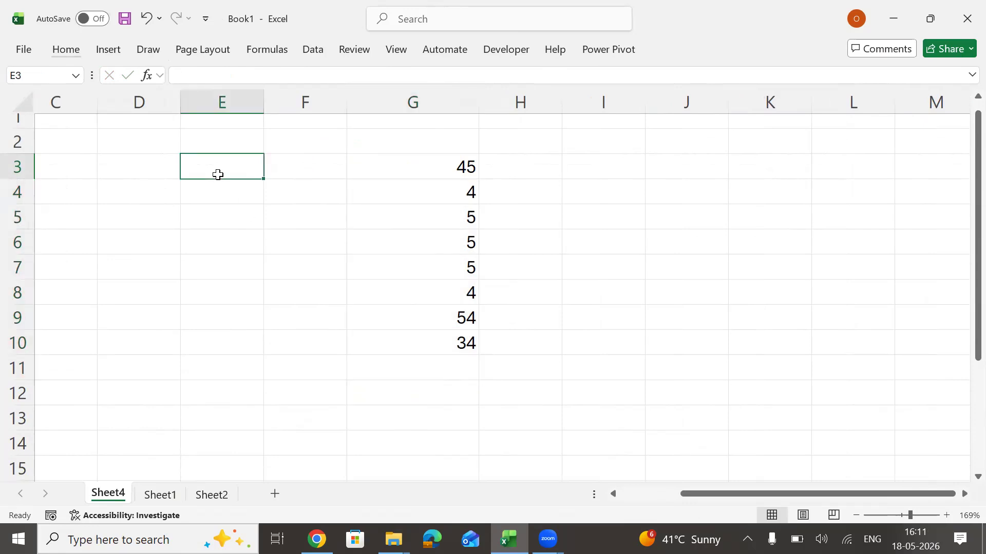
{"action": "type", "text": "f d d fdf gdf fsd"}
{"action": "key", "text": "Return"}
{"action": "key", "text": "Return"}
{"action": "left_click_drag", "start_coordinate": [263, 101], "coordinate": [277, 101]}
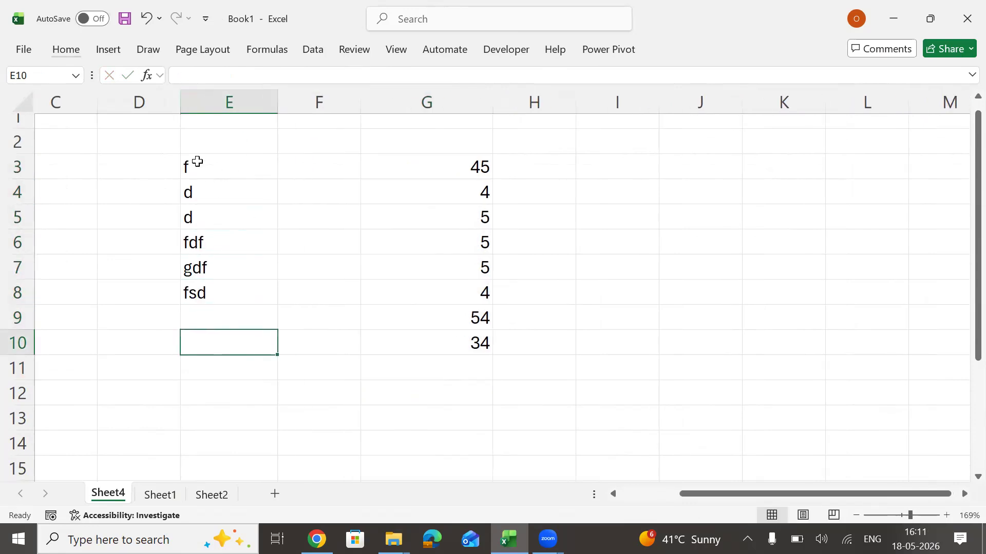
Start the formula "=s" in F3 and browse the suggested functions beginning with S.
{"action": "left_click", "coordinate": [323, 171]}
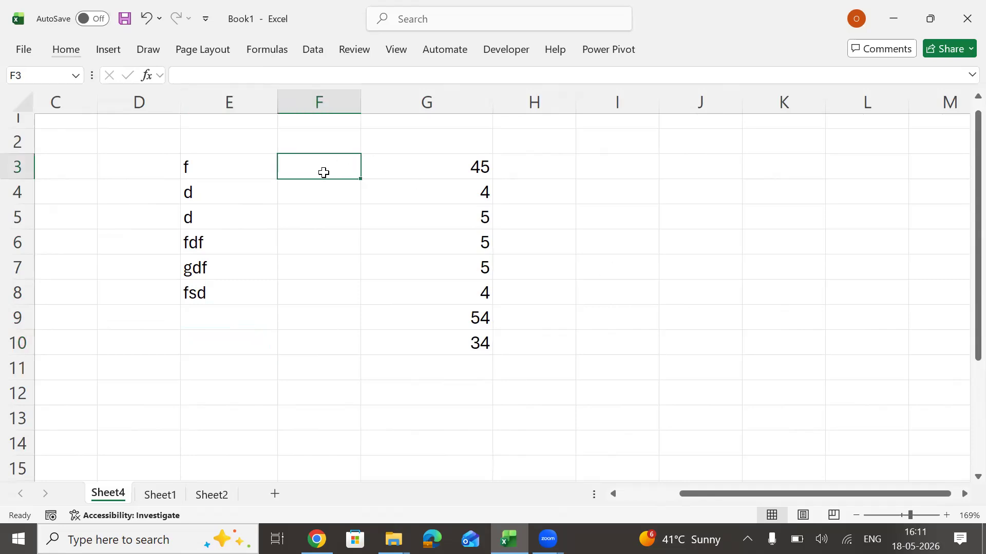
{"action": "type", "text": "=s"}
{"action": "key", "text": "Down"}
{"action": "key", "text": "Down"}
{"action": "key", "text": "Down"}
{"action": "key", "text": "Down"}
{"action": "key", "text": "Down"}
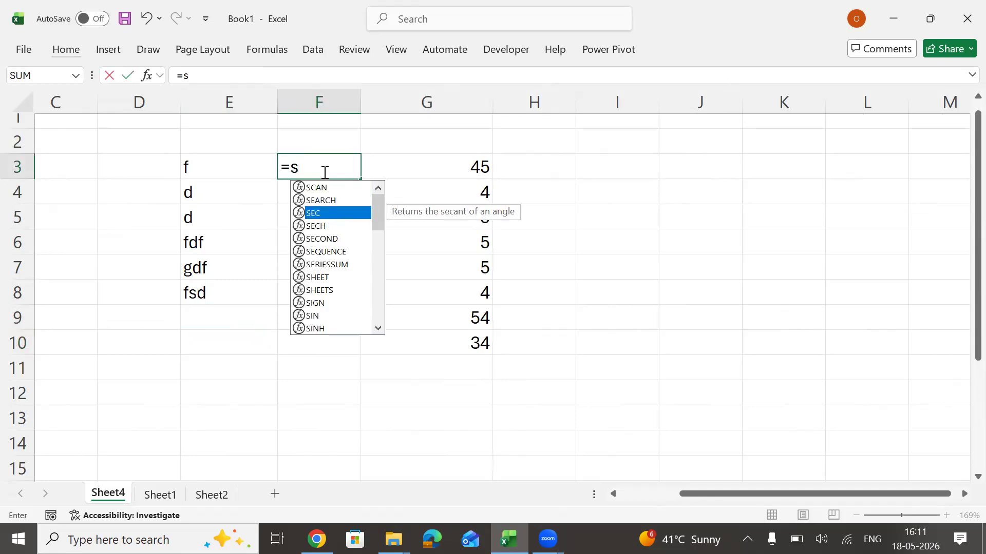
{"action": "key", "text": "Down"}
{"action": "key", "text": "Down"}
{"action": "key", "text": "Down"}
{"action": "key", "text": "Down"}
{"action": "key", "text": "Down"}
{"action": "key", "text": "Down"}
{"action": "key", "text": "Down"}
{"action": "key", "text": "Down"}
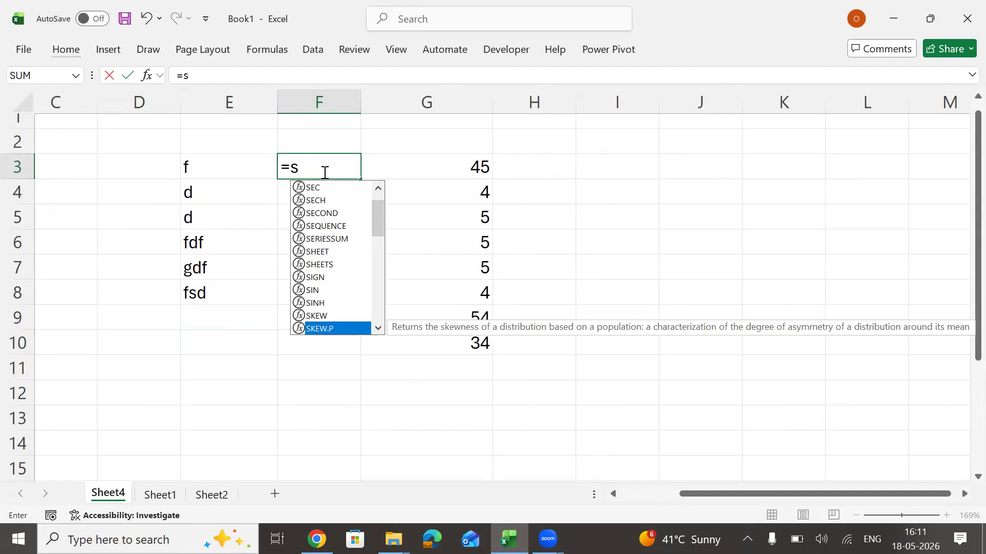
{"action": "key", "text": "Down"}
{"action": "key", "text": "Down"}
{"action": "key", "text": "Down"}
{"action": "key", "text": "Down"}
{"action": "key", "text": "Down"}
{"action": "key", "text": "Down"}
{"action": "key", "text": "Down"}
{"action": "key", "text": "Down"}
{"action": "key", "text": "Down"}
{"action": "key", "text": "Down"}
{"action": "key", "text": "Down"}
{"action": "key", "text": "Down"}
{"action": "key", "text": "Down"}
{"action": "key", "text": "Down"}
{"action": "key", "text": "Down"}
{"action": "key", "text": "Down"}
{"action": "key", "text": "Down"}
{"action": "key", "text": "Down"}
{"action": "key", "text": "Down"}
{"action": "key", "text": "Down"}
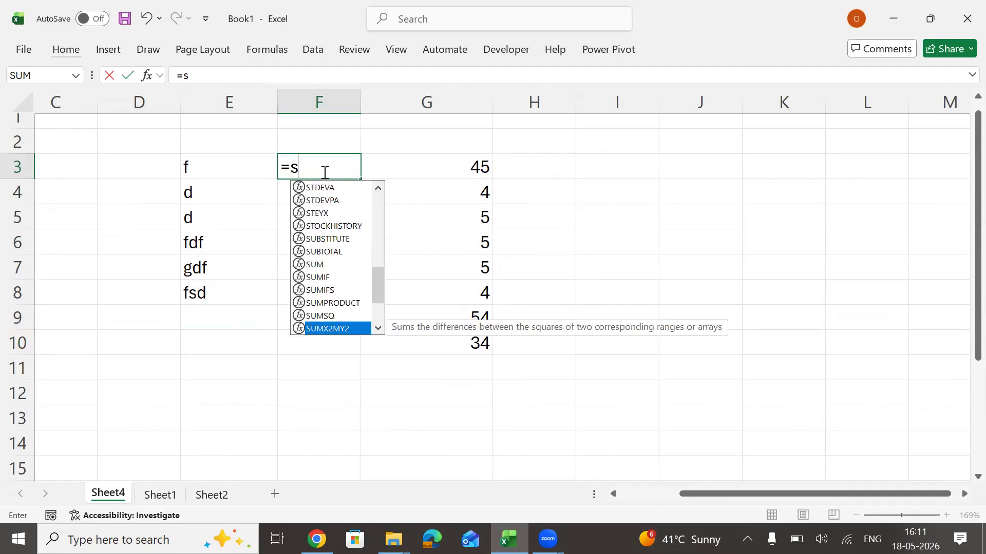
Change the formula start in F3 to "=a", browse the suggested functions, and cancel the entry.
{"action": "key", "text": "BackSpace"}
{"action": "type", "text": "a"}
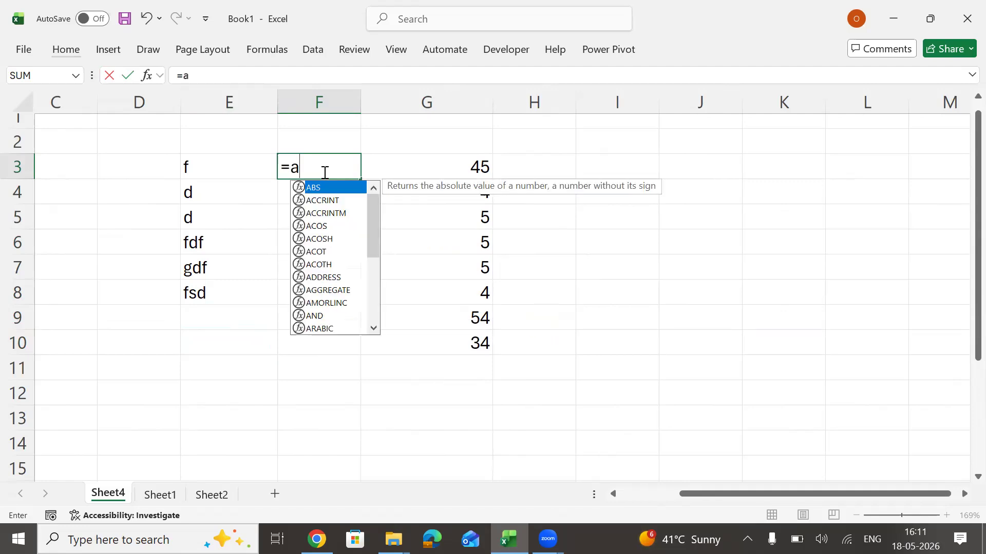
{"action": "key", "text": "Down"}
{"action": "key", "text": "Down"}
{"action": "key", "text": "Down"}
{"action": "key", "text": "Down"}
{"action": "key", "text": "Down"}
{"action": "key", "text": "Down"}
{"action": "key", "text": "Down"}
{"action": "key", "text": "Down"}
{"action": "key", "text": "Down"}
{"action": "key", "text": "Down"}
{"action": "key", "text": "Down"}
{"action": "key", "text": "Down"}
{"action": "key", "text": "Down"}
{"action": "key", "text": "Down"}
{"action": "key", "text": "Down"}
{"action": "key", "text": "Down"}
{"action": "key", "text": "Down"}
{"action": "key", "text": "Down"}
{"action": "key", "text": "Down"}
{"action": "key", "text": "Down"}
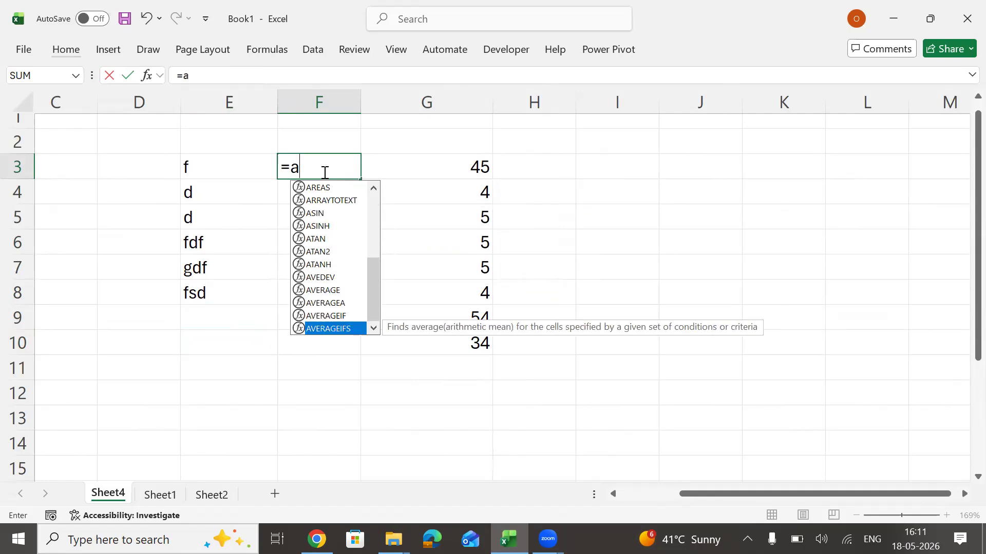
{"action": "key", "text": "Escape"}
{"action": "key", "text": "Escape"}
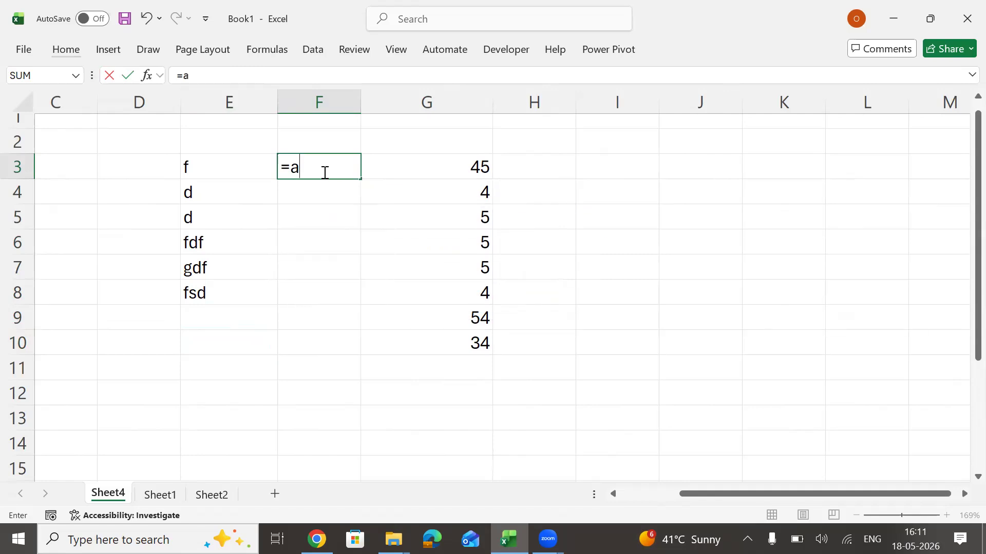
{"action": "key", "text": "Down"}
{"action": "key", "text": "Down"}
{"action": "key", "text": "Down"}
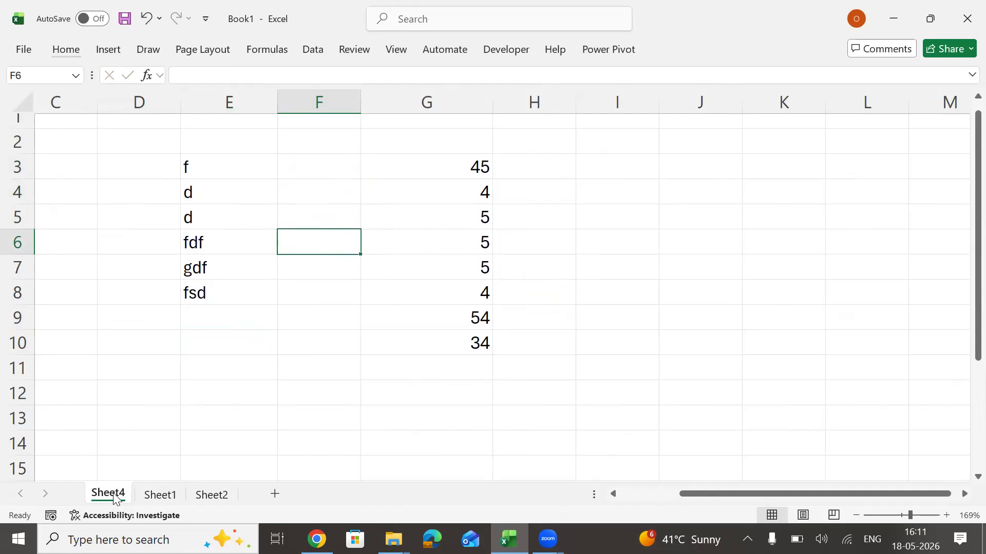
Move Sheet4 behind Sheet2 and delete Sheet2 from the workbook.
{"action": "left_click_drag", "start_coordinate": [186, 451], "coordinate": [310, 494]}
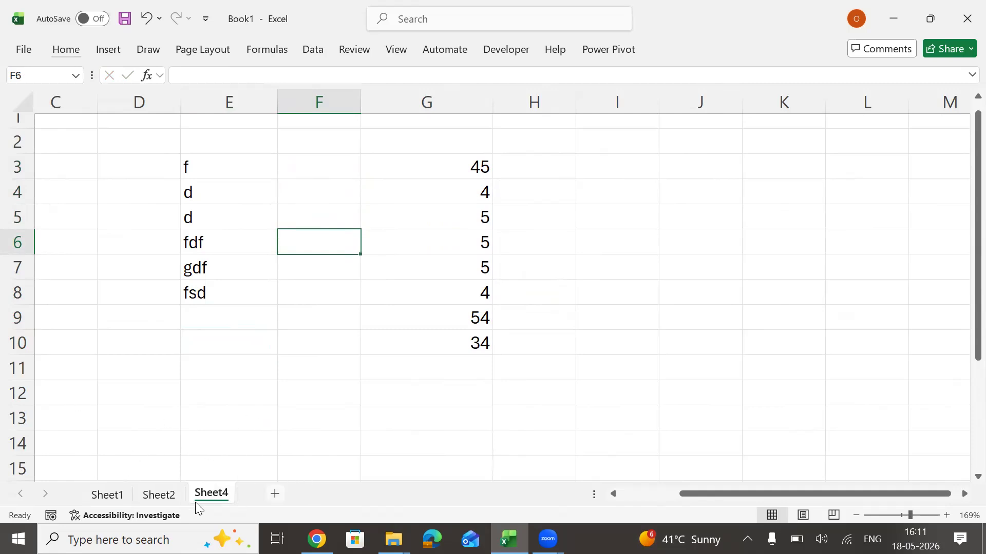
{"action": "left_click", "coordinate": [159, 496]}
{"action": "key", "text": "alt"}
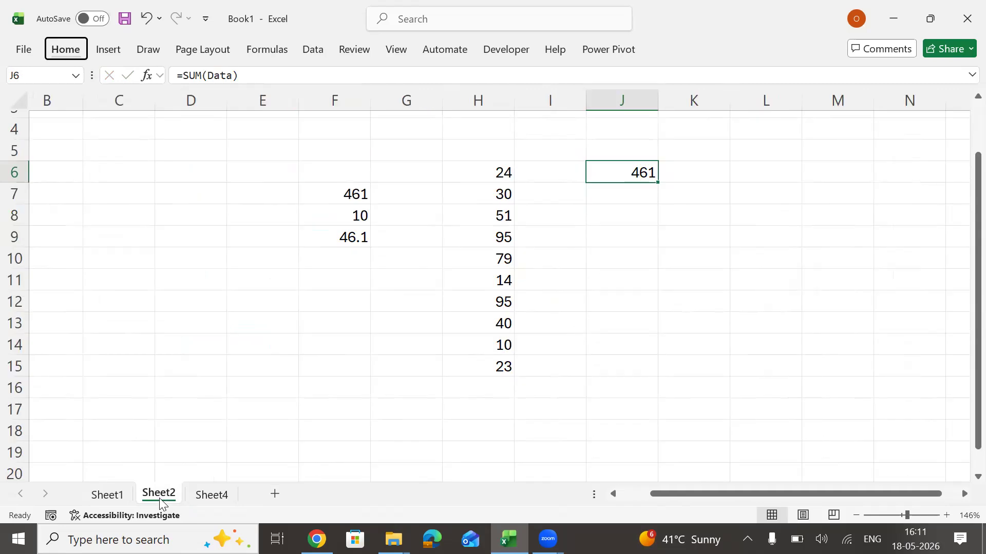
{"action": "key", "text": "h"}
{"action": "key", "text": "d"}
{"action": "key", "text": "s"}
{"action": "key", "text": "Return"}
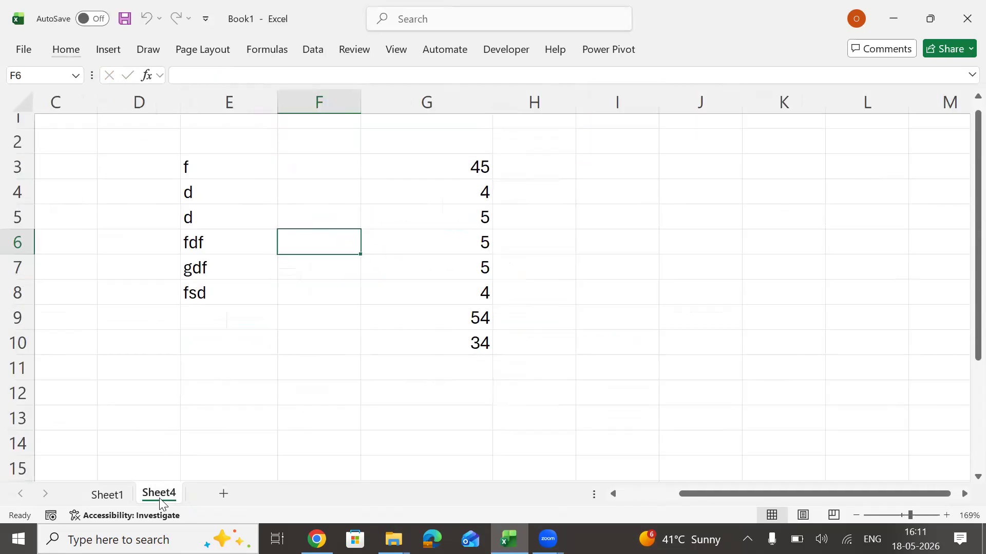
Return to Sheet1 and highlight the Normal sheet and Chart Sheet rows of the worksheet types table.
{"action": "left_click", "coordinate": [115, 495]}
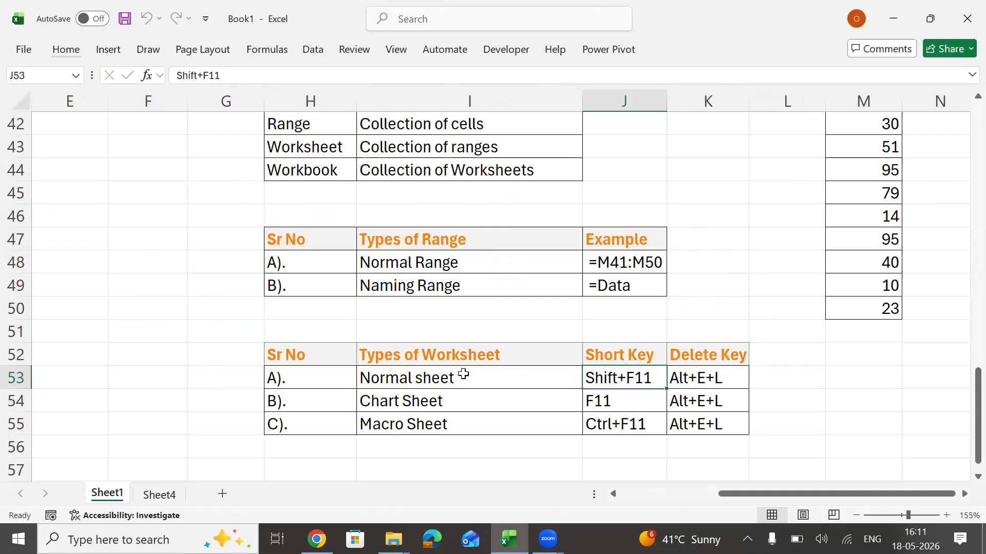
{"action": "left_click_drag", "start_coordinate": [469, 377], "coordinate": [726, 379]}
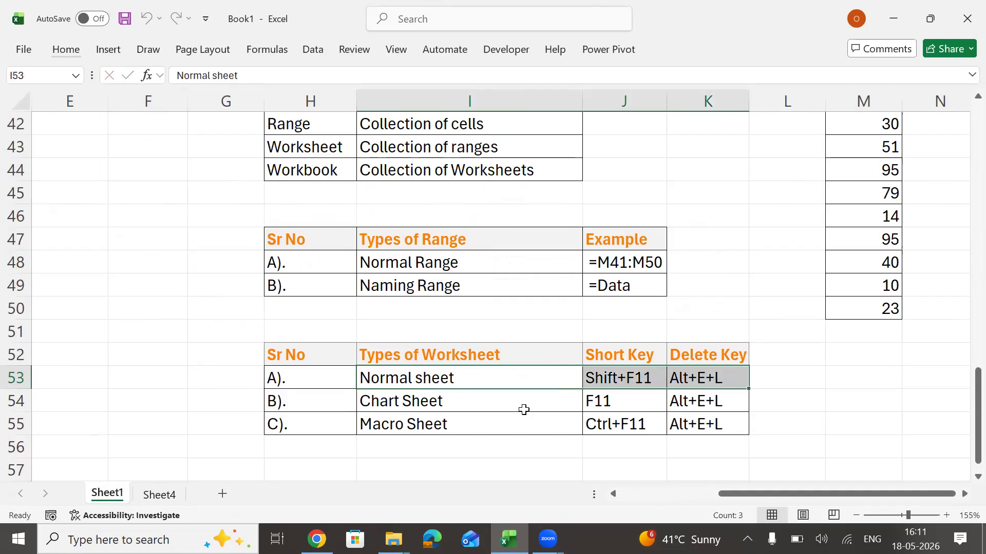
{"action": "left_click_drag", "start_coordinate": [336, 400], "coordinate": [709, 400]}
Enter the header "Name" in Q46 of the empty area and three sample first names in Q47:Q49.
{"action": "left_click", "coordinate": [819, 394]}
{"action": "key", "text": "Right"}
{"action": "key", "text": "Right"}
{"action": "key", "text": "Right"}
{"action": "key", "text": "Right"}
{"action": "key", "text": "Right"}
{"action": "key", "text": "Right"}
{"action": "key", "text": "Right"}
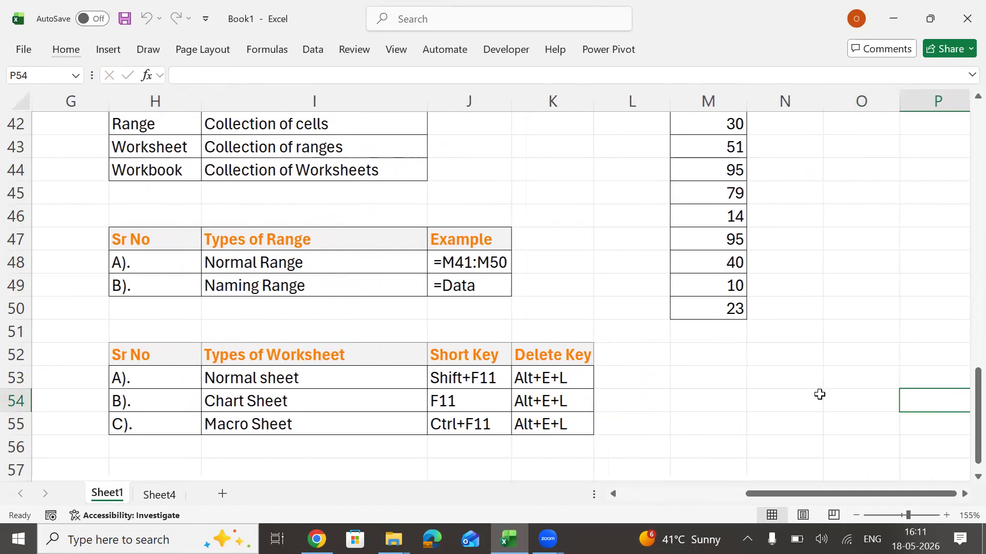
{"action": "key", "text": "Right"}
{"action": "key", "text": "Right"}
{"action": "key", "text": "Right"}
{"action": "key", "text": "Right"}
{"action": "key", "text": "Right"}
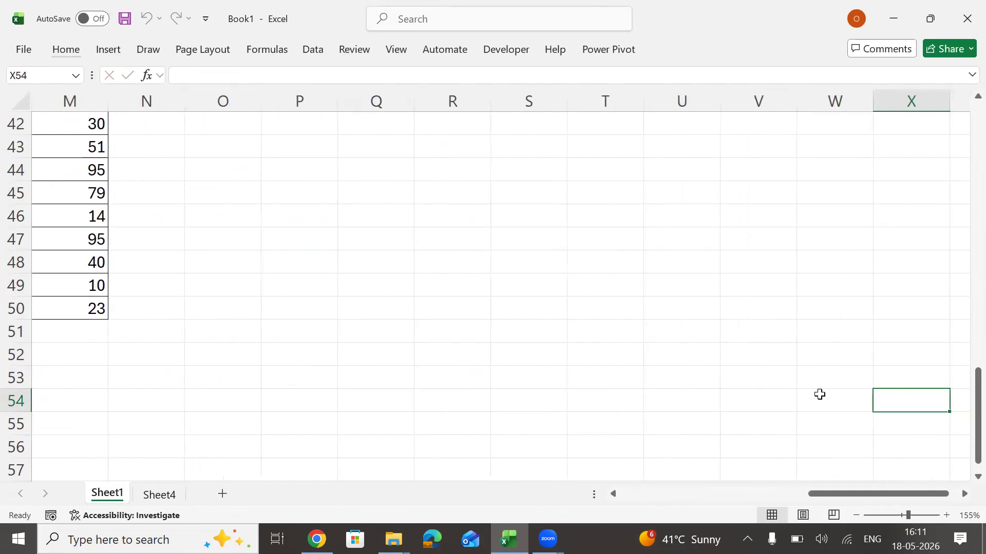
{"action": "left_click", "coordinate": [364, 217]}
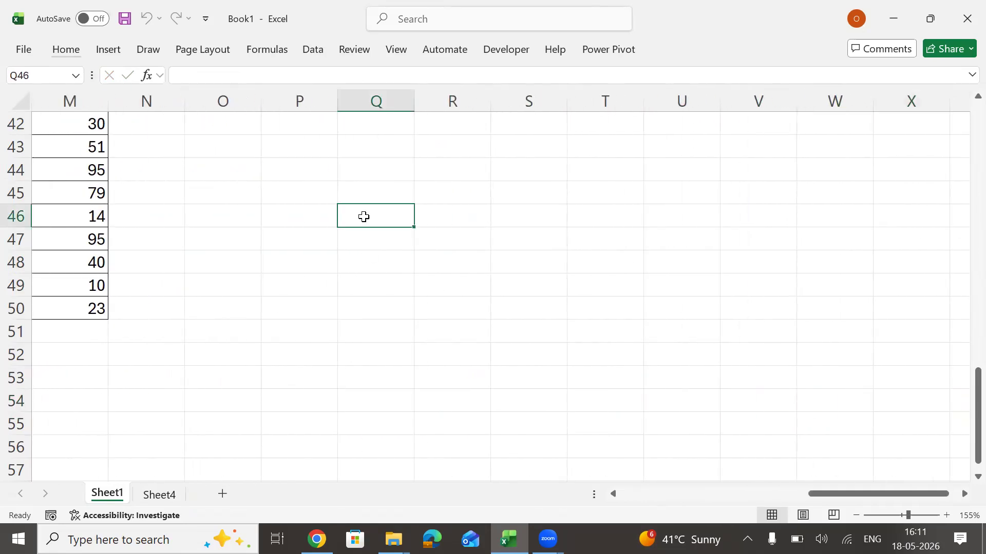
{"action": "type", "text": "Name"}
{"action": "key", "text": "Return"}
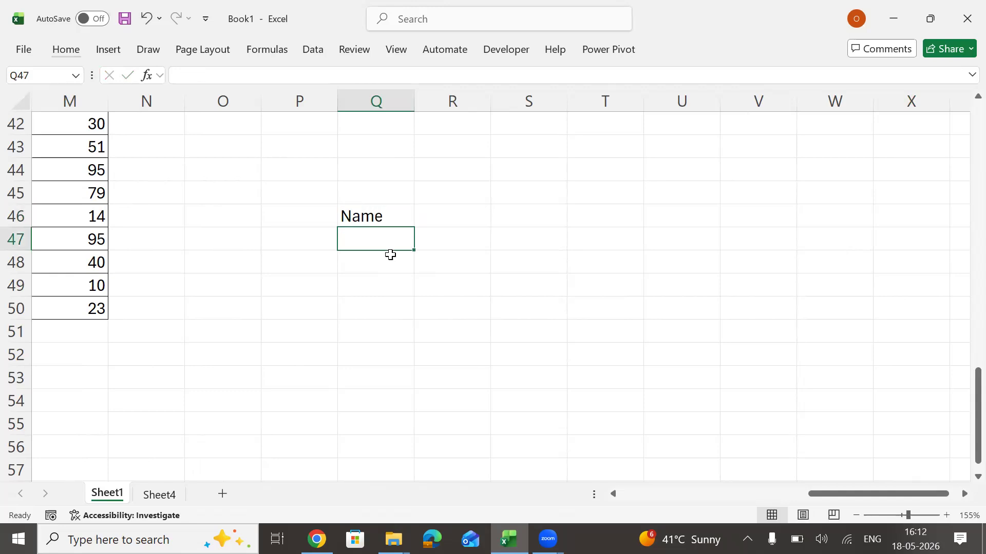
{"action": "type", "text": "Rani"}
{"action": "key", "text": "Return"}
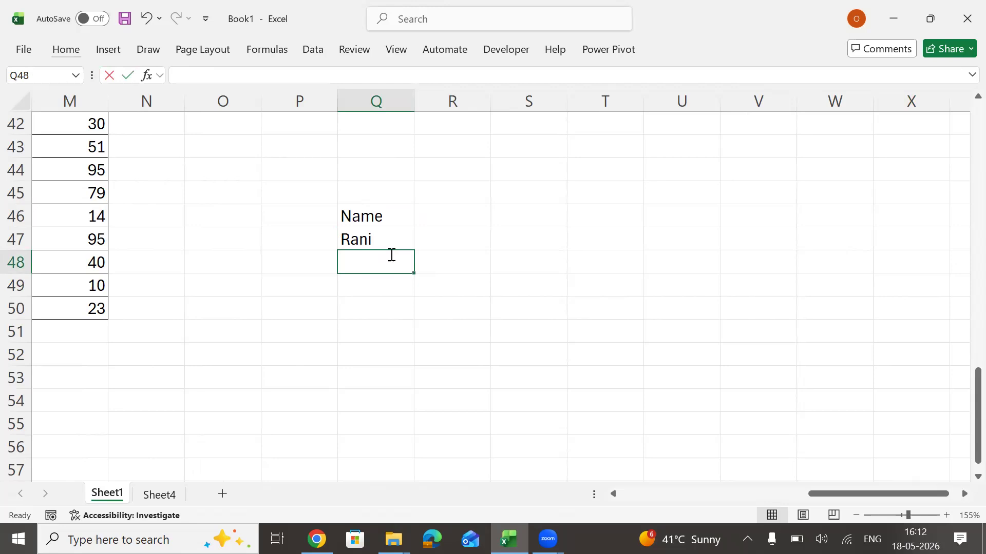
{"action": "type", "text": "Kapil"}
{"action": "key", "text": "Return"}
{"action": "type", "text": "Surbhi"}
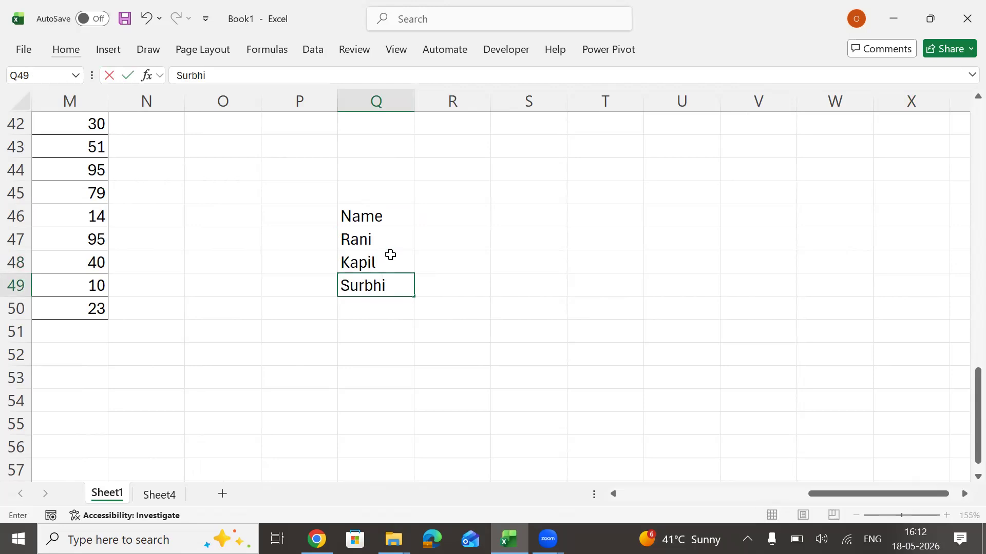
{"action": "key", "text": "Return"}
Continue the Name column with four more sample first names in Q50:Q53.
{"action": "type", "text": "Ue"}
{"action": "key", "text": "BackSpace"}
{"action": "type", "text": "mesg"}
{"action": "key", "text": "BackSpace"}
{"action": "type", "text": "h"}
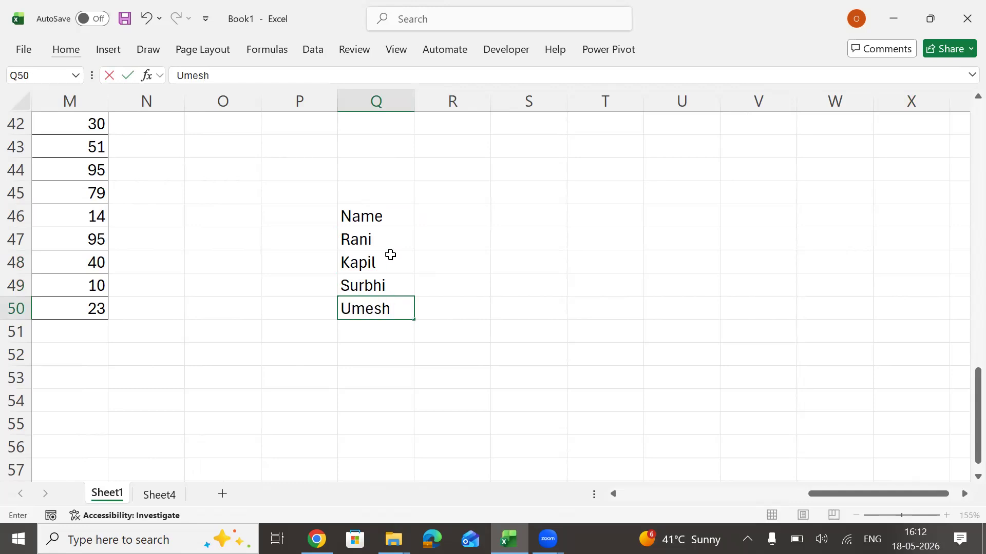
{"action": "key", "text": "Return"}
{"action": "type", "text": "Yatin"}
{"action": "key", "text": "Return"}
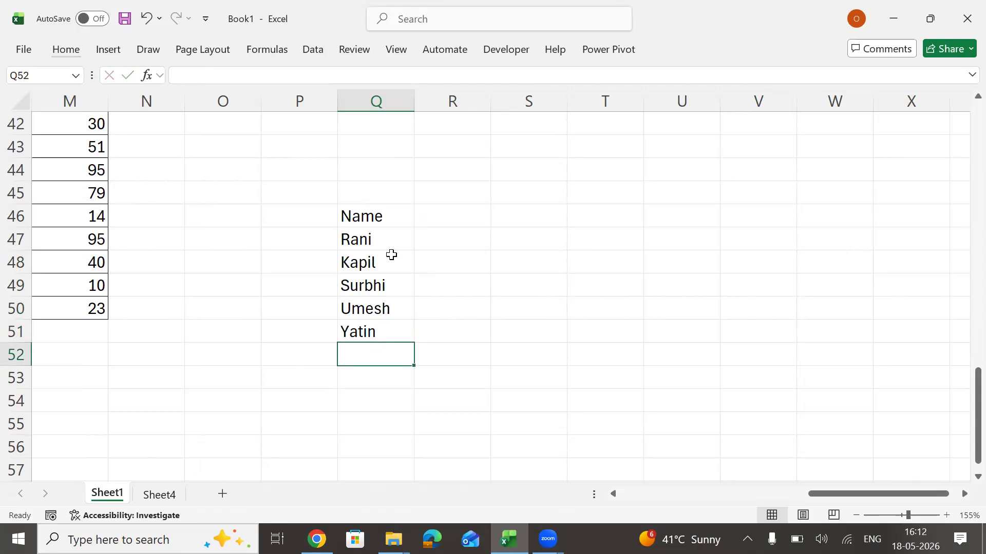
{"action": "type", "text": "Chandan"}
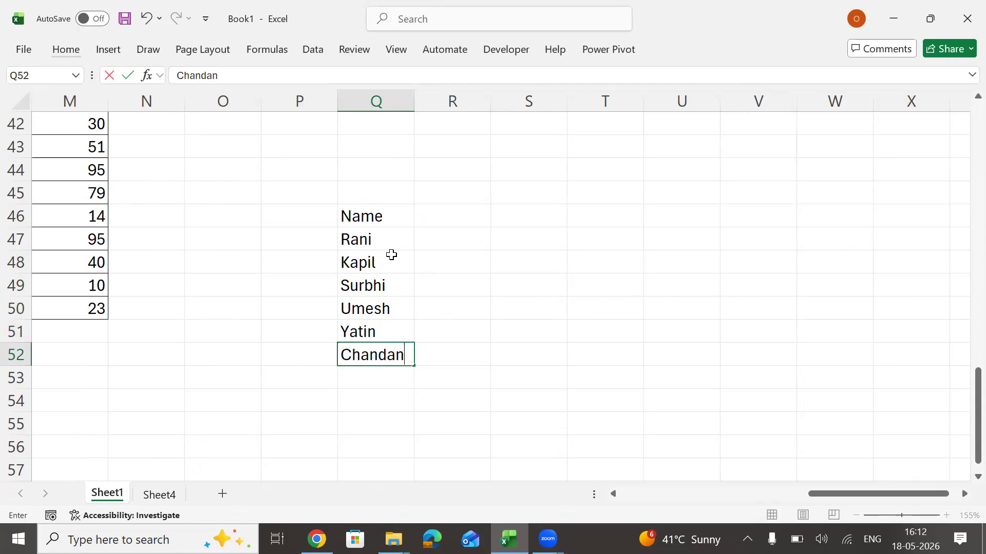
{"action": "key", "text": "Return"}
{"action": "type", "text": "Monika"}
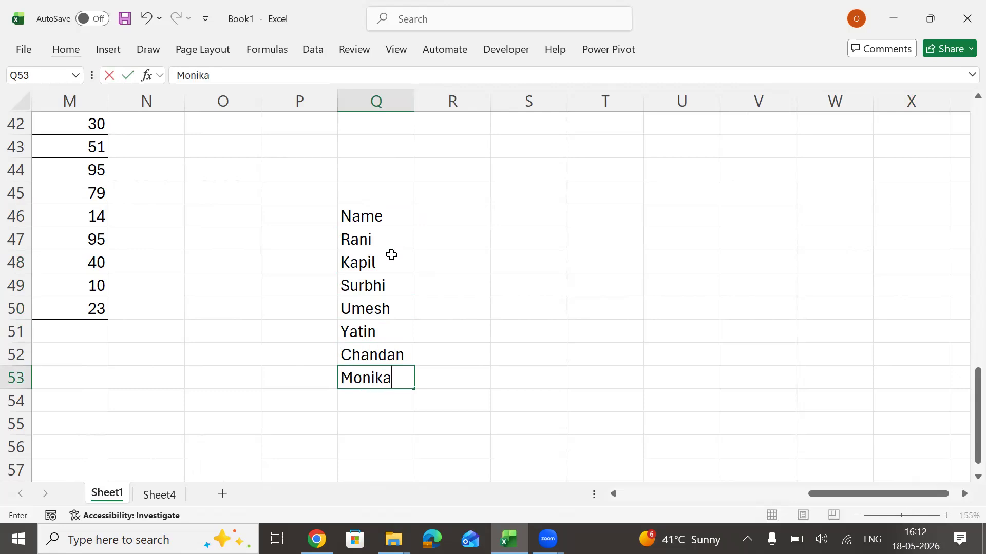
{"action": "key", "text": "Return"}
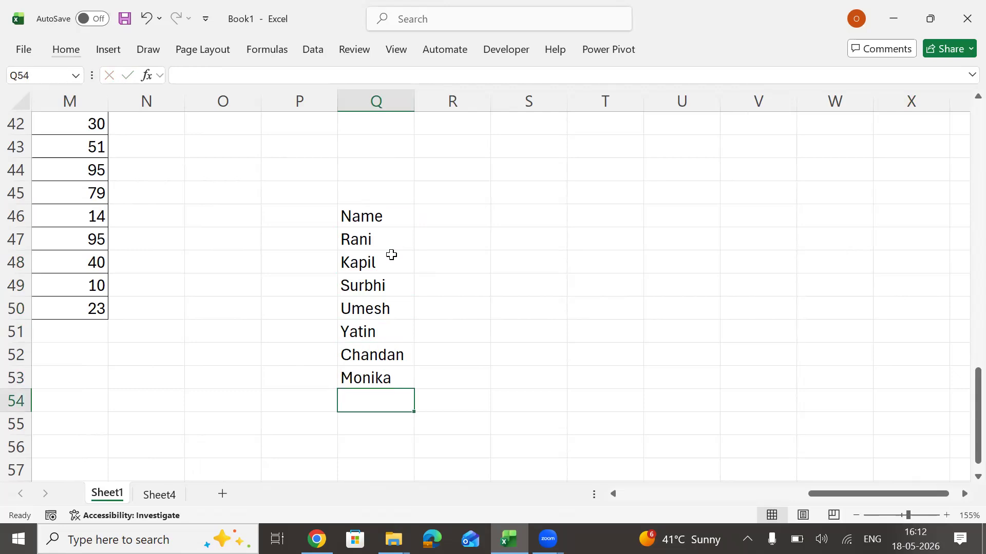
Complete the Name column with the last four sample first names in Q54:Q57.
{"action": "type", "text": "Deepak"}
{"action": "key", "text": "Return"}
{"action": "type", "text": "Vikasg"}
{"action": "key", "text": "BackSpace"}
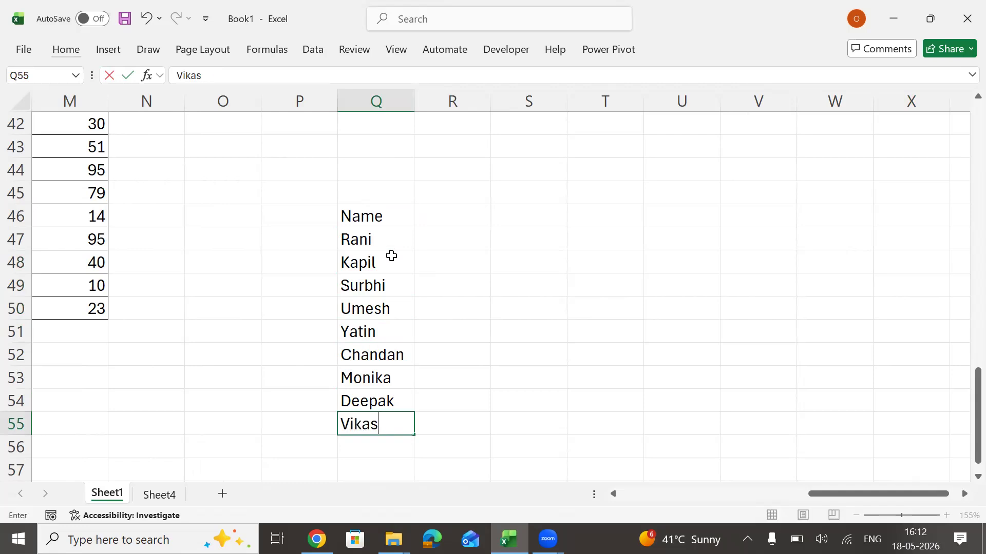
{"action": "type", "text": "h"}
{"action": "key", "text": "Return"}
{"action": "type", "text": "Jatin"}
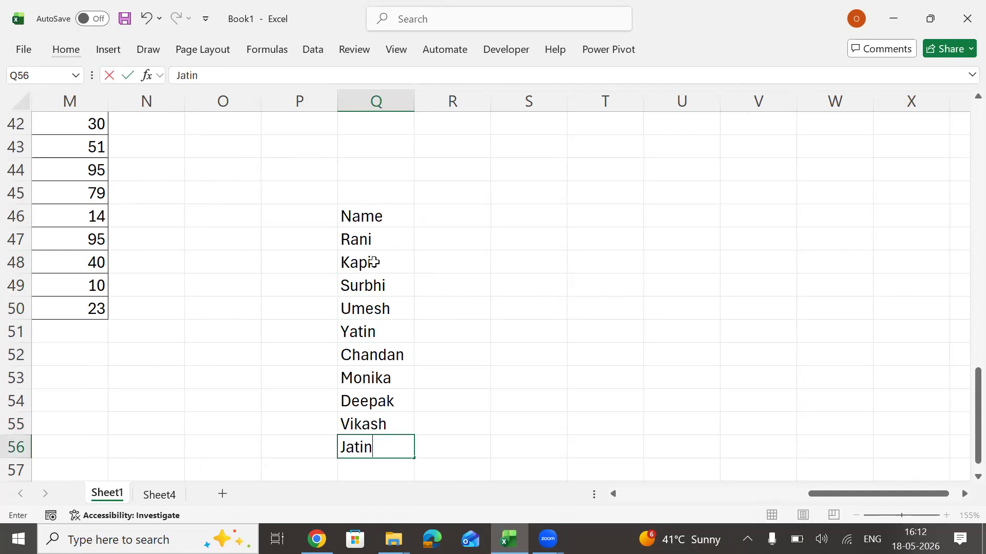
{"action": "key", "text": "Return"}
{"action": "type", "text": "Mohan"}
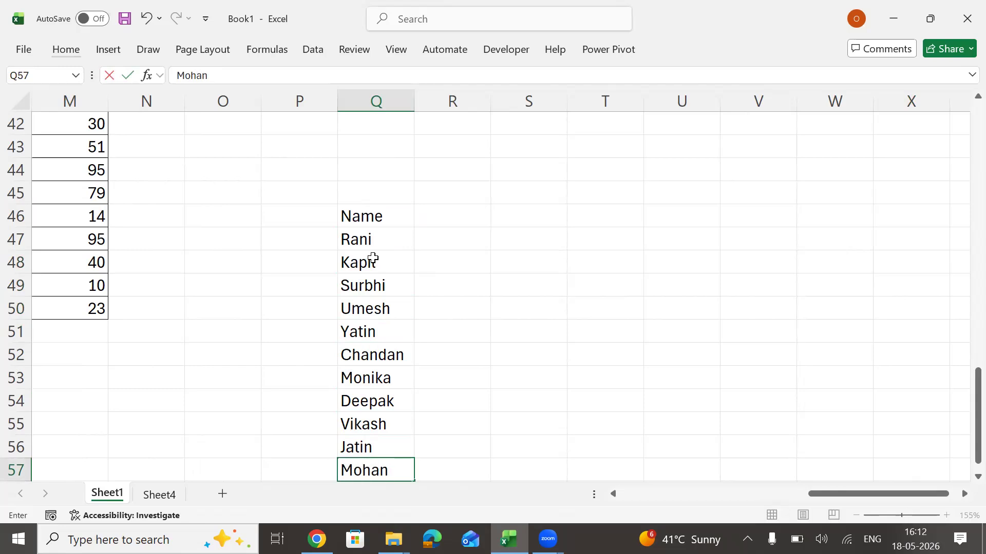
{"action": "key", "text": "Tab"}
Add a "Target" header in R46 and fill R47:R57 with 1000 for every name.
{"action": "key", "text": "Up"}
{"action": "key", "text": "Up"}
{"action": "key", "text": "Up"}
{"action": "key", "text": "Up"}
{"action": "key", "text": "Up"}
{"action": "key", "text": "Up"}
{"action": "key", "text": "Up"}
{"action": "key", "text": "Up"}
{"action": "key", "text": "Up"}
{"action": "key", "text": "Up"}
{"action": "key", "text": "Up"}
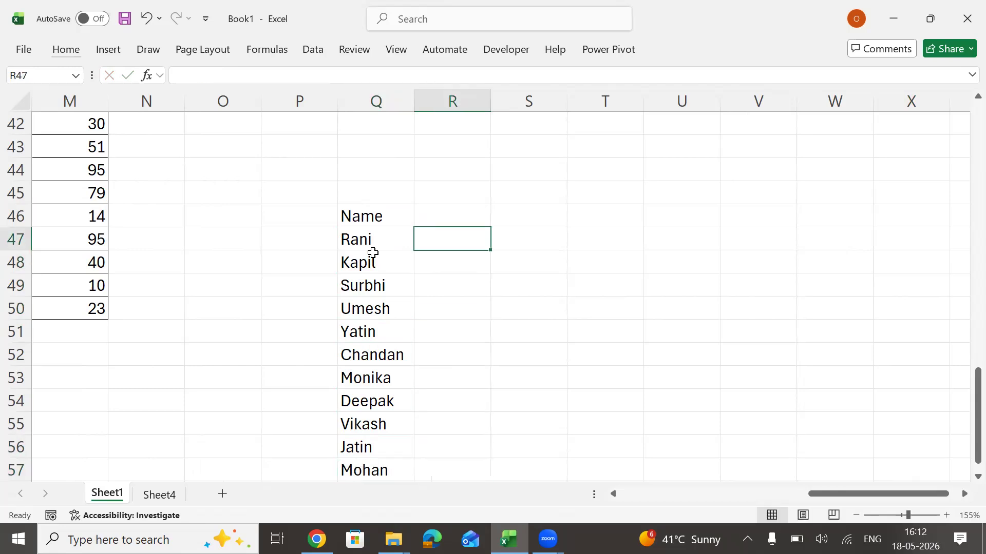
{"action": "type", "text": "Target"}
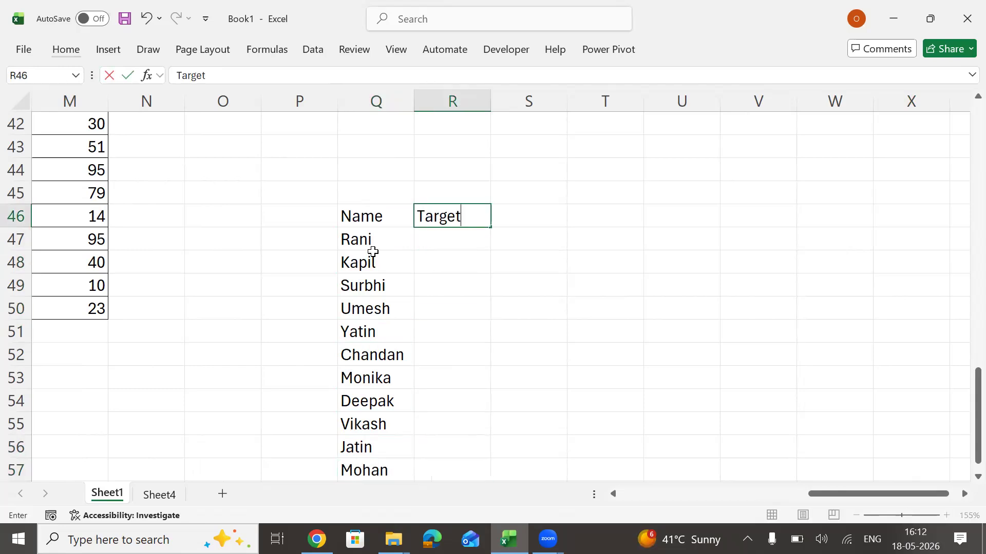
{"action": "key", "text": "Return"}
{"action": "type", "text": "1000"}
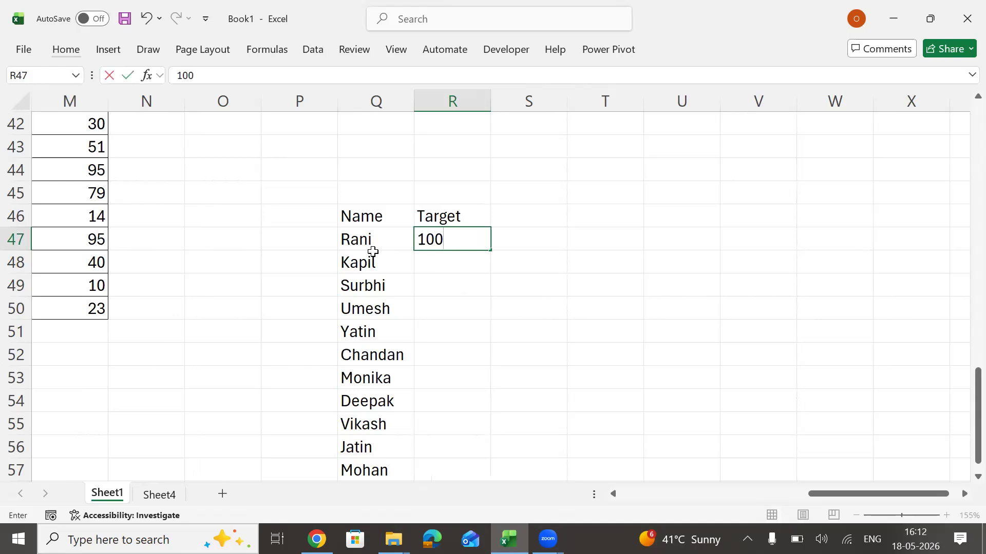
{"action": "key", "text": "ctrl+Return"}
{"action": "key", "text": "shift+Down"}
{"action": "key", "text": "shift+Down"}
{"action": "key", "text": "shift+Down"}
{"action": "key", "text": "shift+Down"}
{"action": "key", "text": "shift+Down"}
{"action": "key", "text": "shift+Down"}
{"action": "key", "text": "shift+Down"}
{"action": "key", "text": "shift+Down"}
{"action": "key", "text": "shift+Down"}
{"action": "key", "text": "shift+Down"}
{"action": "key", "text": "shift+Down"}
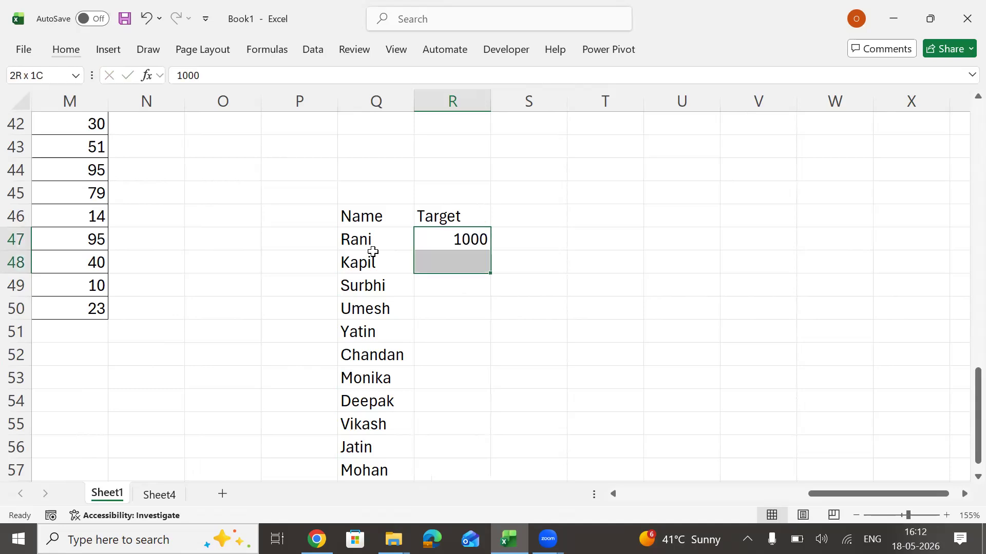
{"action": "key", "text": "shift+Up"}
{"action": "key", "text": "ctrl+d"}
Add a "Score" header in S46 and enter the formula =RANDBETWEEN(500,R47) in S47.
{"action": "key", "text": "Up"}
{"action": "key", "text": "Right"}
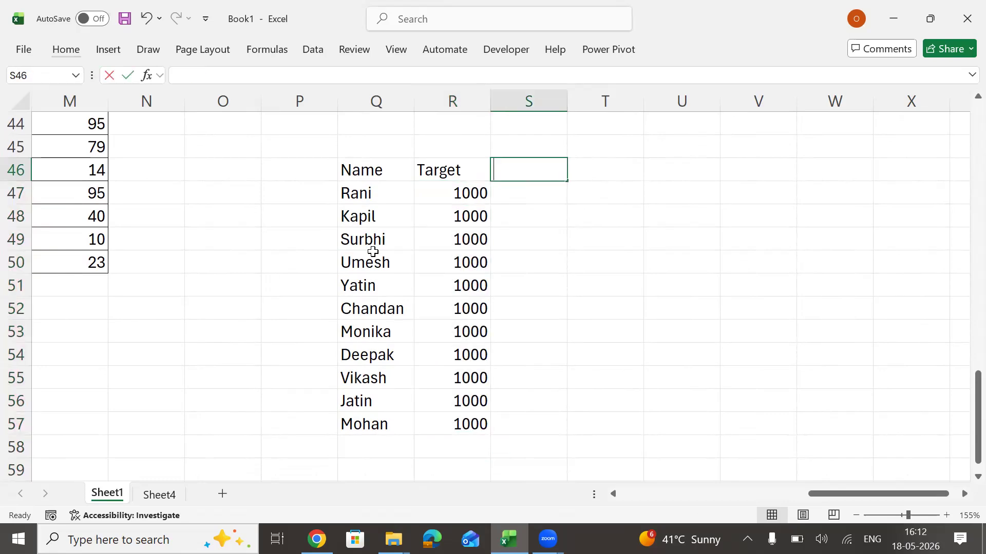
{"action": "type", "text": "Score"}
{"action": "key", "text": "Return"}
{"action": "type", "text": "=ra"}
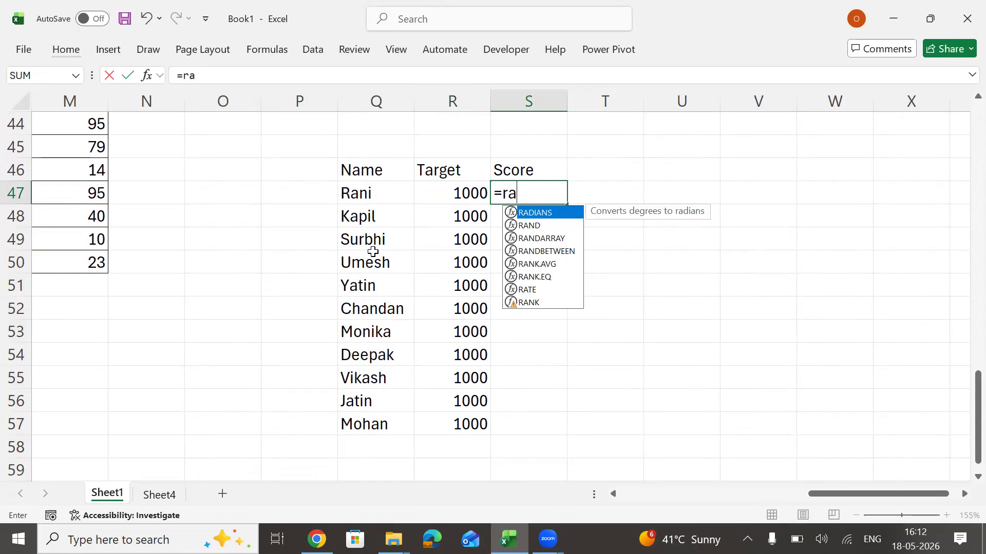
{"action": "type", "text": "nd"}
{"action": "key", "text": "Tab"}
{"action": "key", "text": "BackSpace"}
{"action": "key", "text": "Down"}
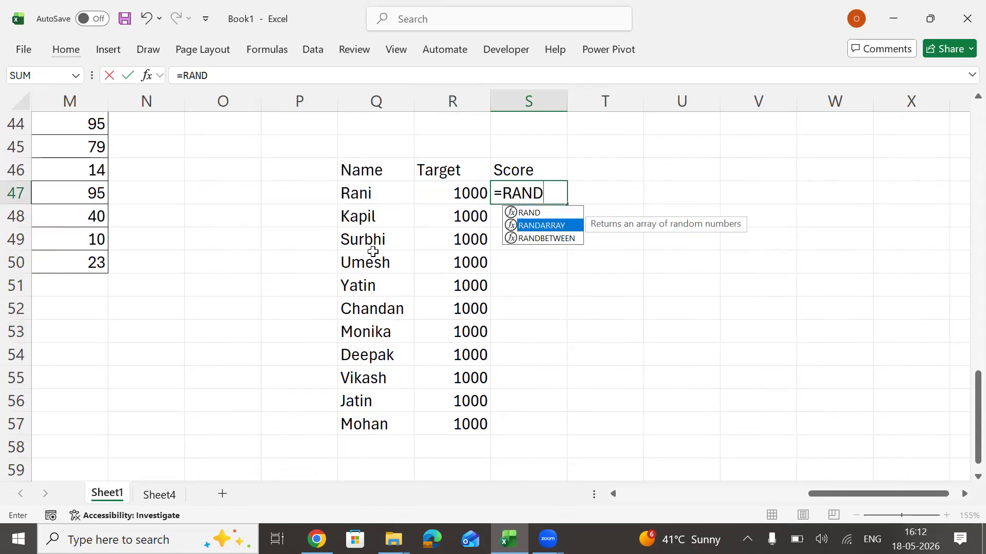
{"action": "key", "text": "Down"}
{"action": "key", "text": "Tab"}
{"action": "key", "text": "Left"}
{"action": "key", "text": "BackSpace"}
{"action": "key", "text": "BackSpace"}
{"action": "key", "text": "BackSpace"}
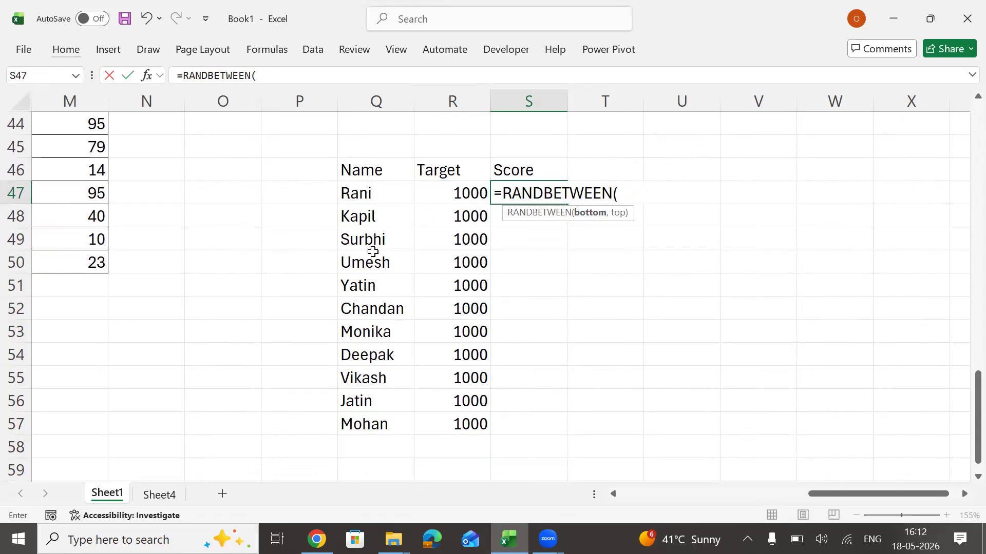
{"action": "type", "text": "500,"}
{"action": "key", "text": "Left"}
{"action": "key", "text": "Return"}
Fill the random score formula from S47 down to S57.
{"action": "key", "text": "Up"}
{"action": "key", "text": "Left"}
{"action": "key", "text": "ctrl+Down"}
{"action": "key", "text": "Right"}
{"action": "key", "text": "ctrl+shift+Up"}
{"action": "key", "text": "ctrl+d"}
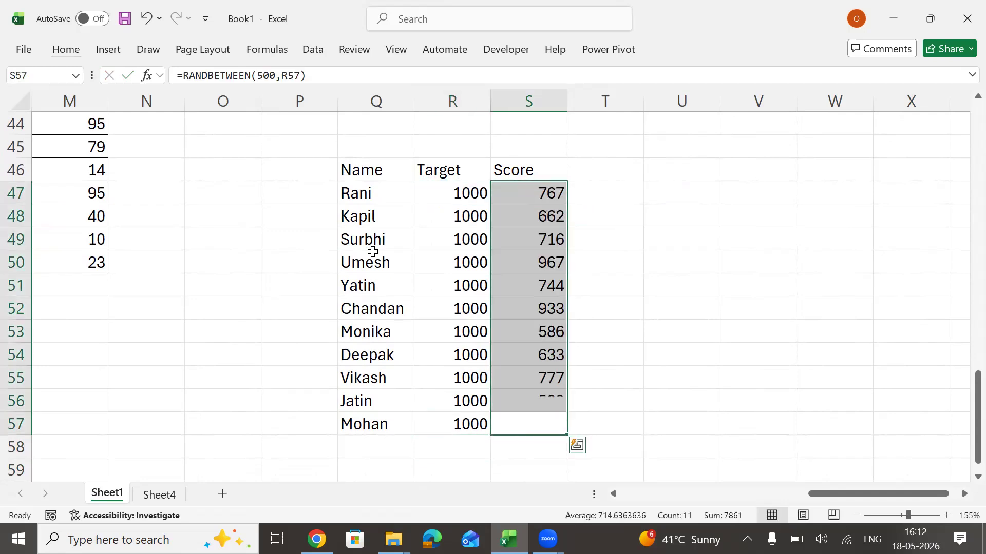
{"action": "key", "text": "ctrl+c"}
{"action": "type", "text": "easv"}
{"action": "key", "text": "Return"}
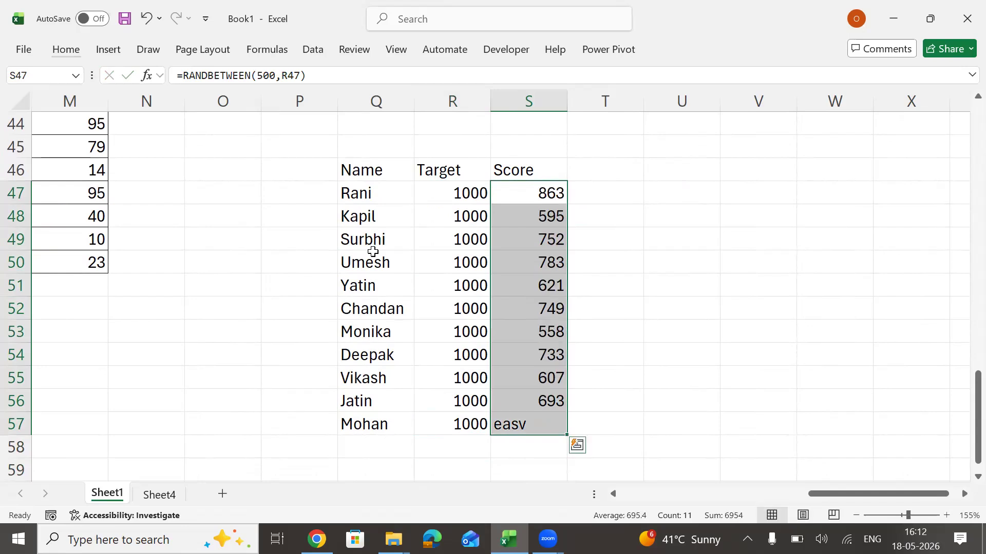
{"action": "key", "text": "ctrl+z"}
Replace the score formulas in S47:S57 with their static values.
{"action": "key", "text": "ctrl+c"}
{"action": "key", "text": "alt"}
{"action": "key", "text": "h"}
{"action": "key", "text": "v"}
{"action": "key", "text": "v"}
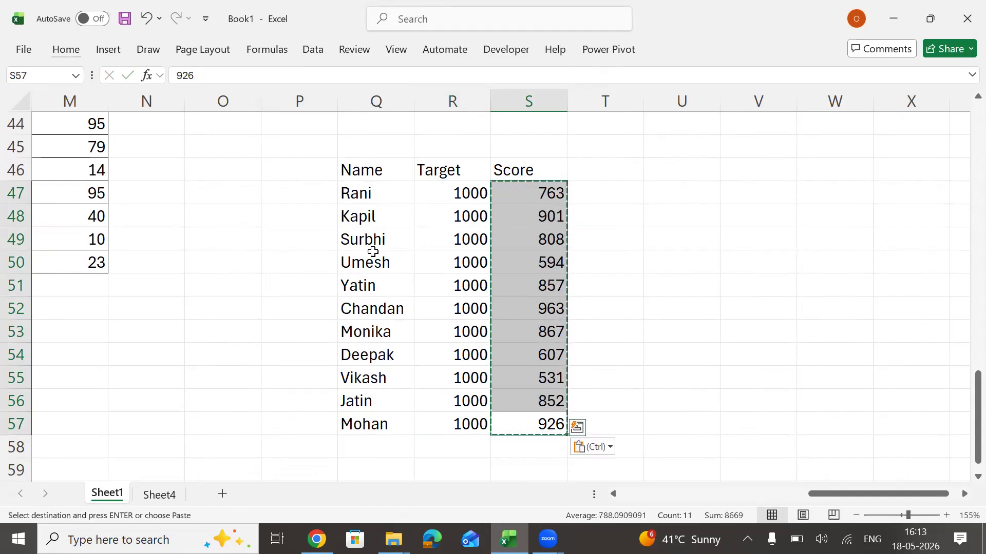
Add all borders to the Name, Target and Score table in Q46:S57.
{"action": "key", "text": "ctrl+Left"}
{"action": "key", "text": "ctrl+Up"}
{"action": "key", "text": "ctrl+shift+Right"}
{"action": "key", "text": "ctrl+shift+Down"}
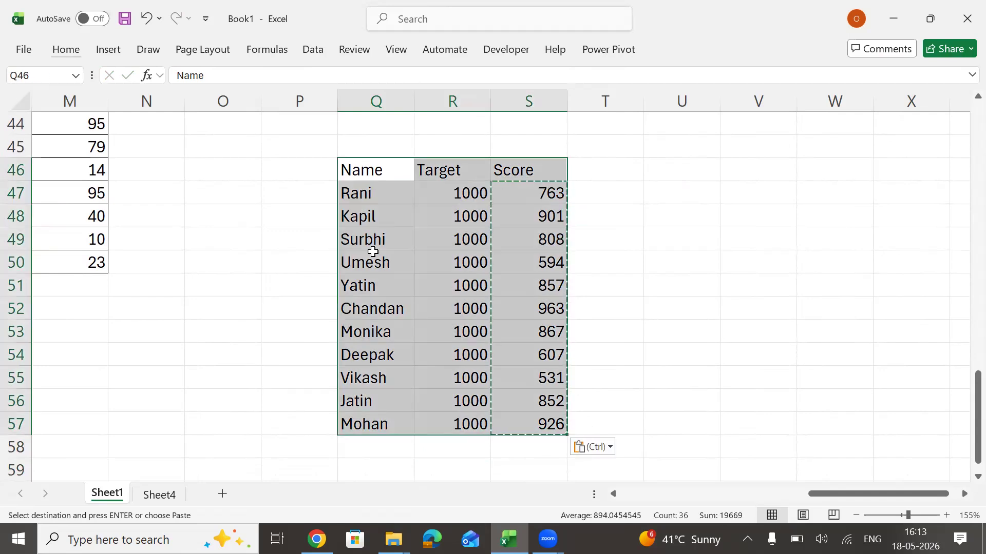
{"action": "key", "text": "alt"}
{"action": "key", "text": "Escape"}
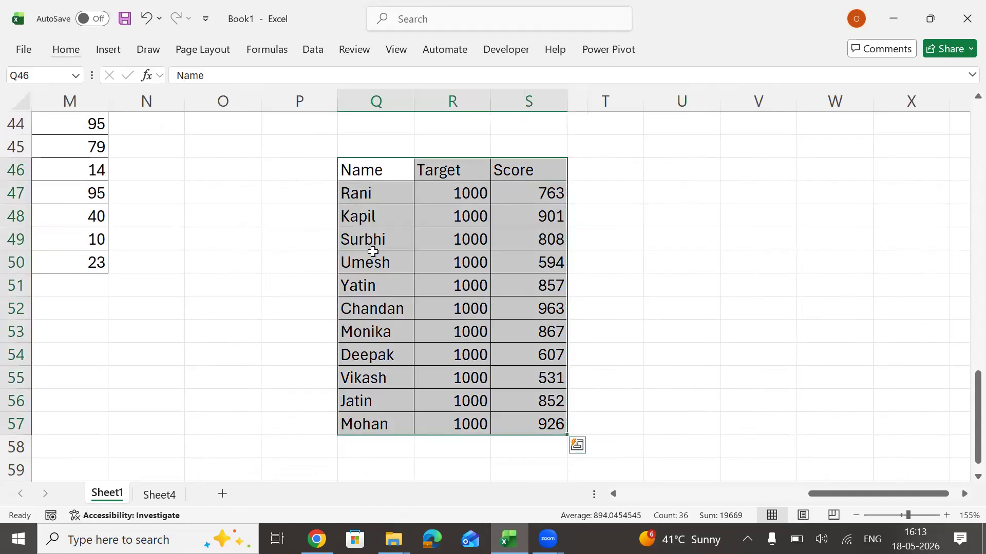
Apply the cell style with bold orange text and light gray fill to the header row Q46:S46.
{"action": "key", "text": "Up"}
{"action": "key", "text": "Down"}
{"action": "key", "text": "ctrl+shift+Right"}
{"action": "key", "text": "alt"}
{"action": "key", "text": "h"}
{"action": "key", "text": "j"}
{"action": "key", "text": "Down"}
{"action": "key", "text": "Return"}
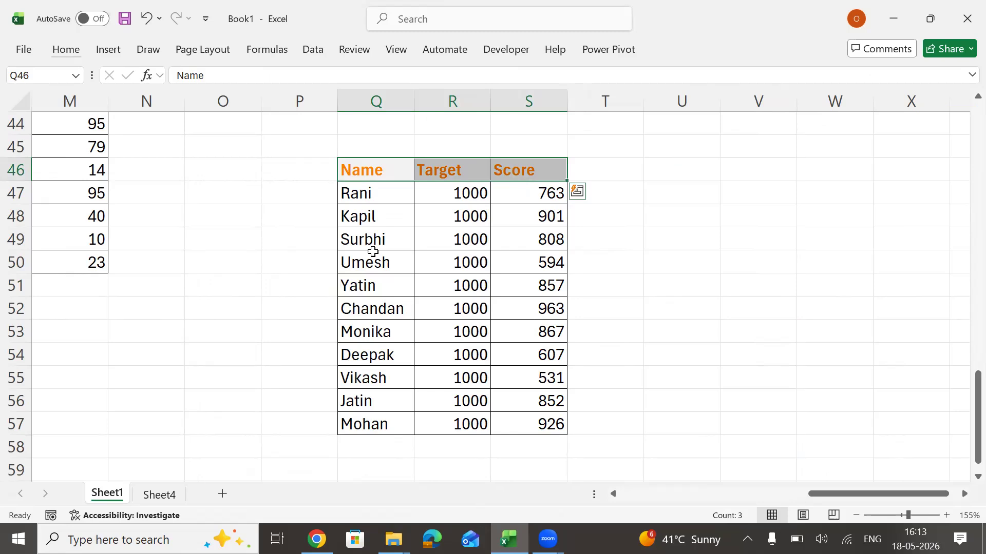
{"action": "left_click", "coordinate": [466, 257]}
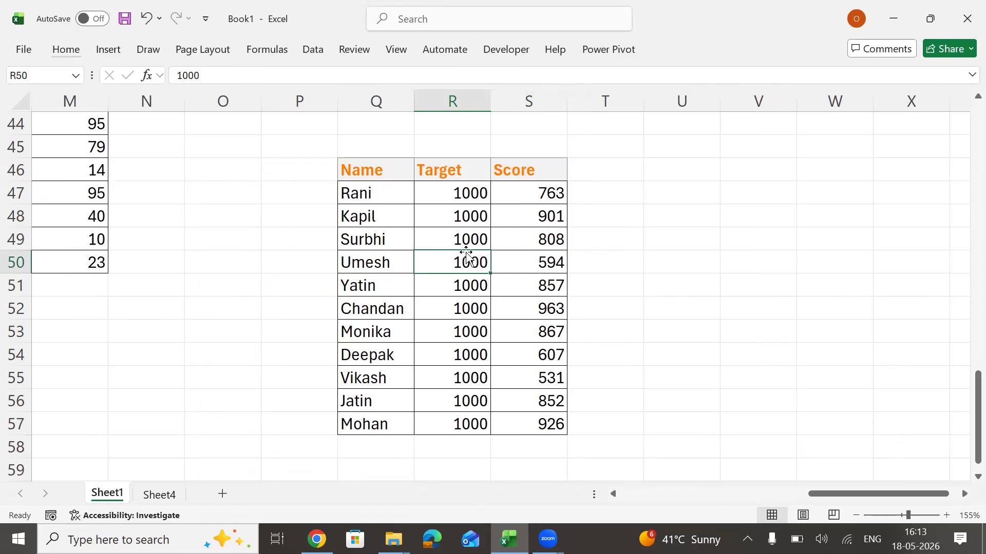
{"action": "key", "text": "XF86RFKill"}
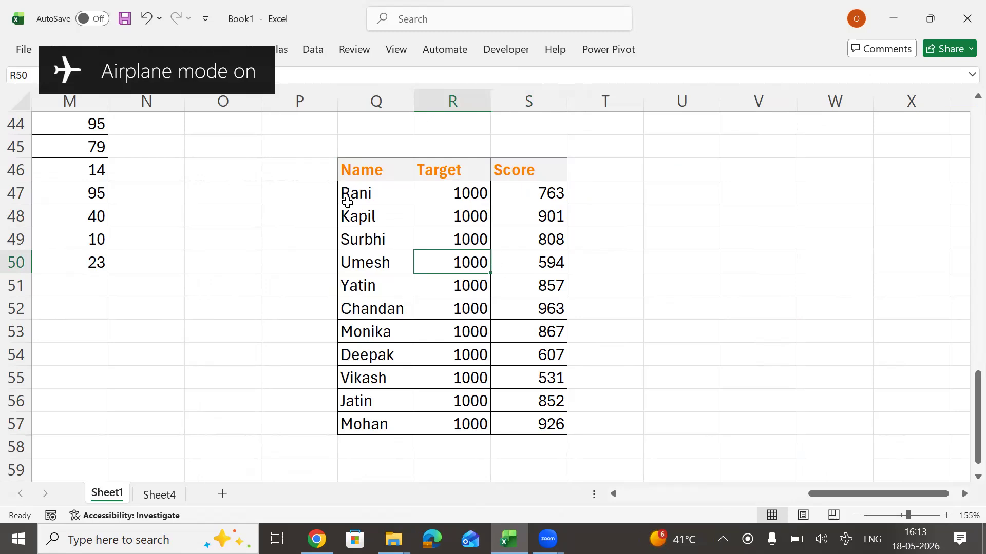
{"action": "key", "text": "XF86RFKill"}
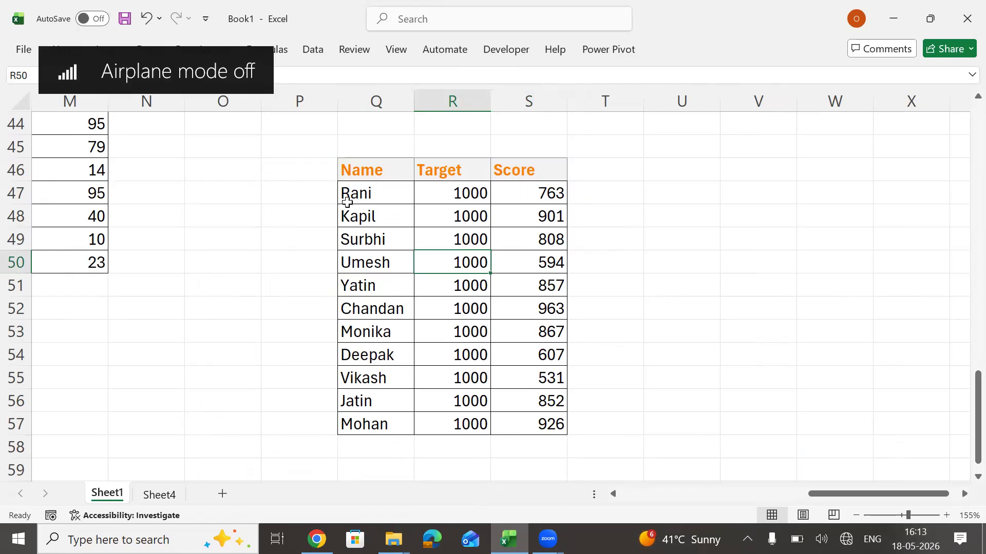
{"action": "key", "text": "XF86RFKill"}
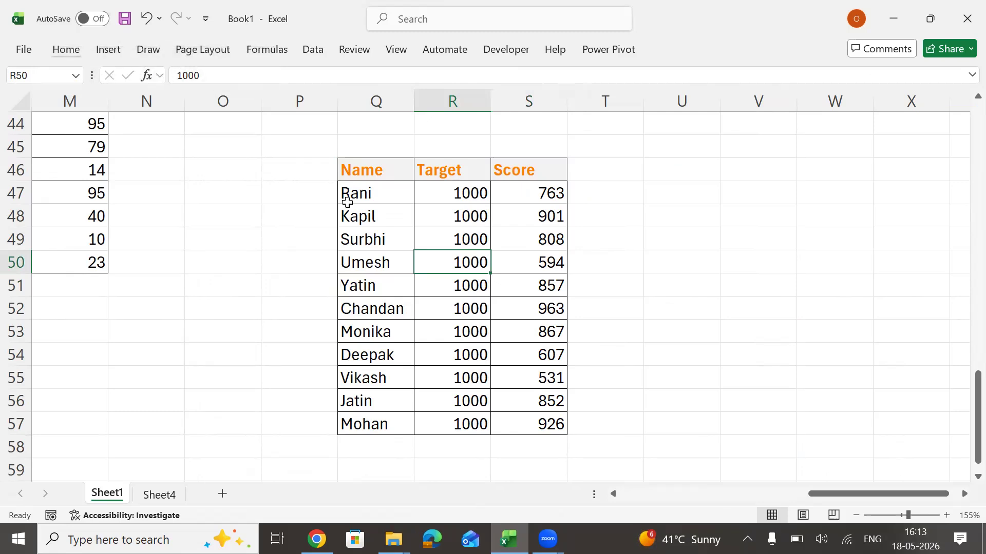
{"action": "key", "text": "XF86RFKill"}
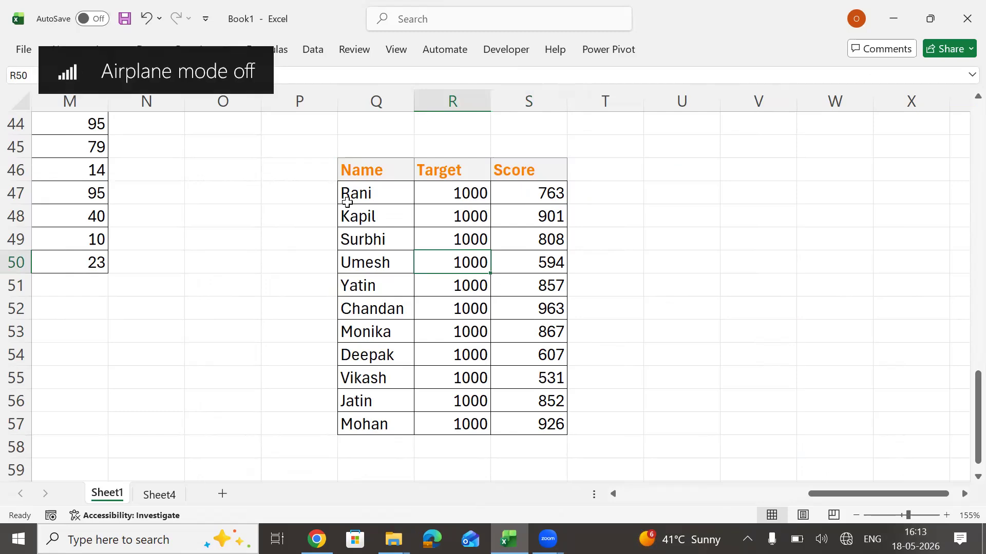
Create a chart sheet from the Name, Target and Score table and move it behind Sheet4.
{"action": "key", "text": "F11"}
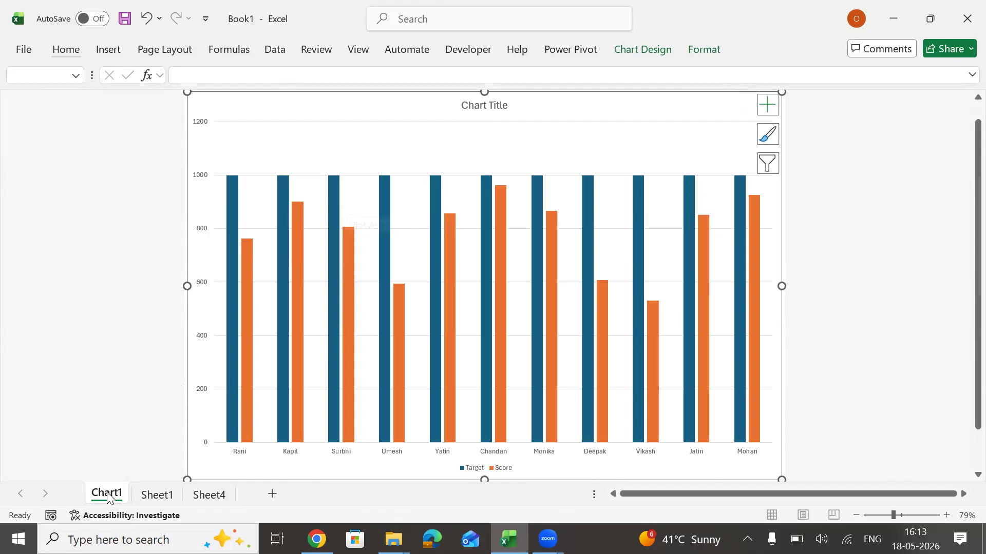
{"action": "left_click_drag", "start_coordinate": [229, 391], "coordinate": [262, 424]}
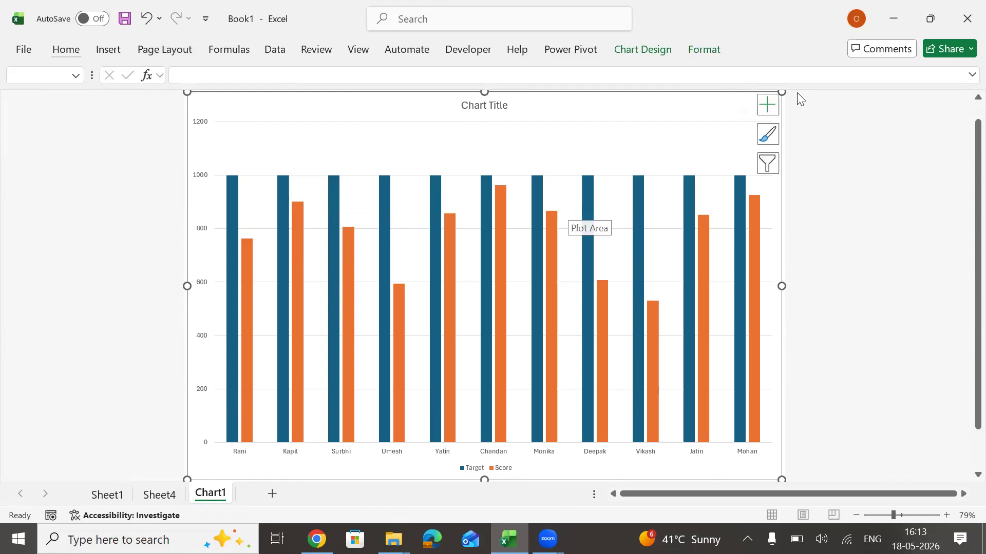
Add data labels to the Target and Score columns of the chart sheet.
{"action": "left_click", "coordinate": [767, 104]}
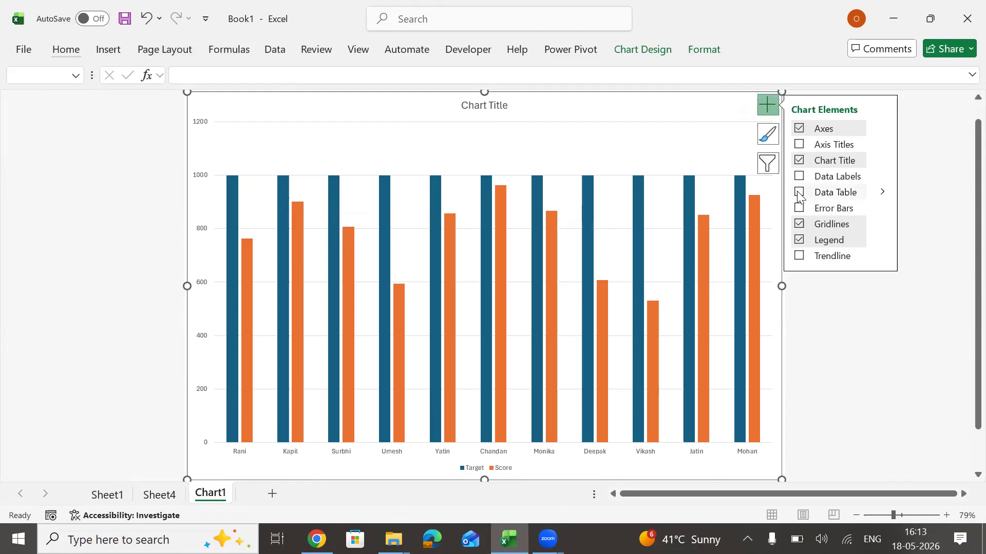
{"action": "left_click", "coordinate": [799, 177]}
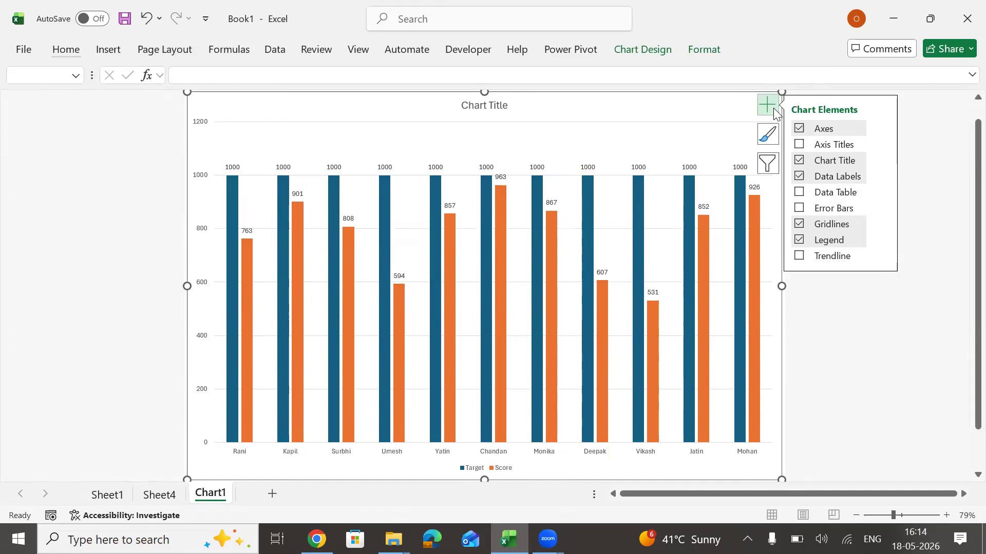
{"action": "left_click", "coordinate": [768, 106]}
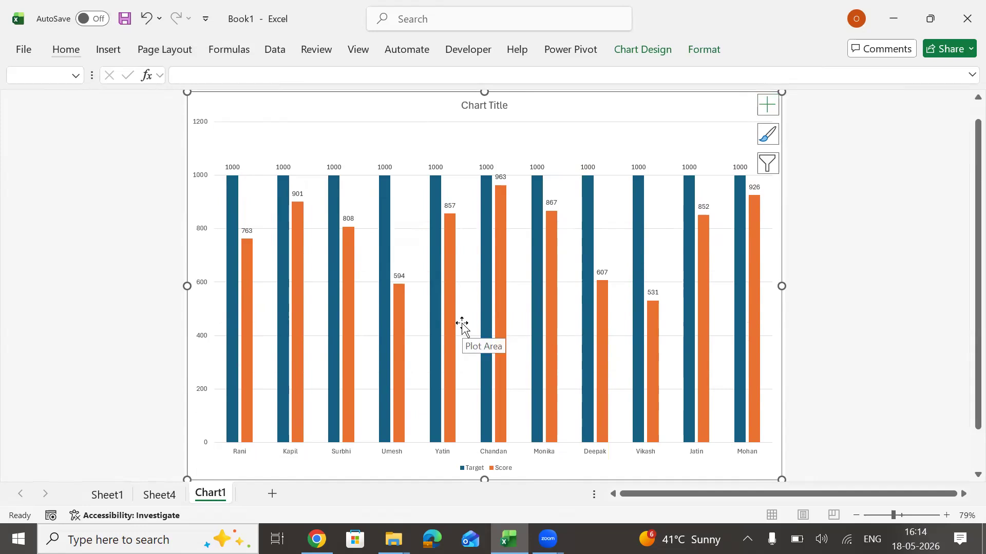
{"action": "right_click", "coordinate": [411, 143]}
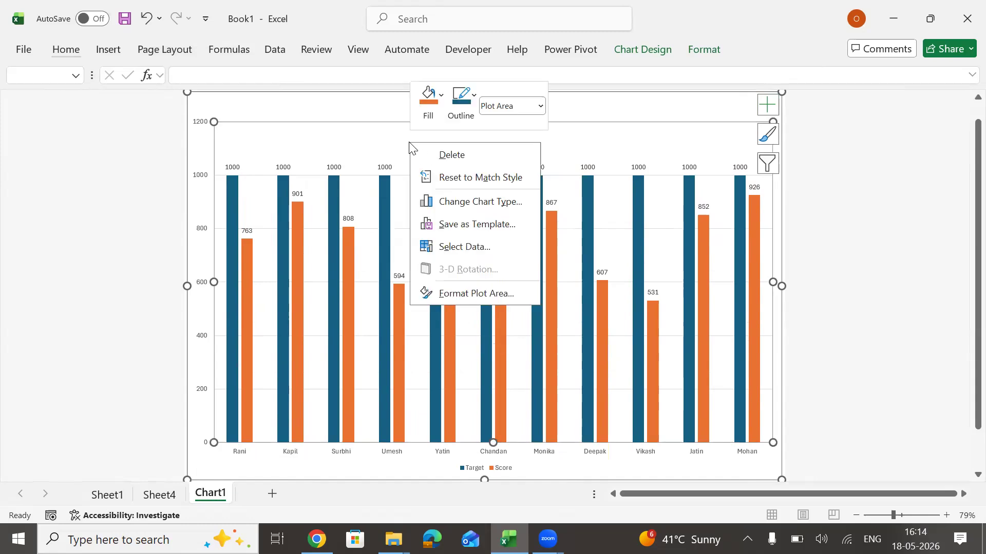
{"action": "left_click", "coordinate": [476, 201]}
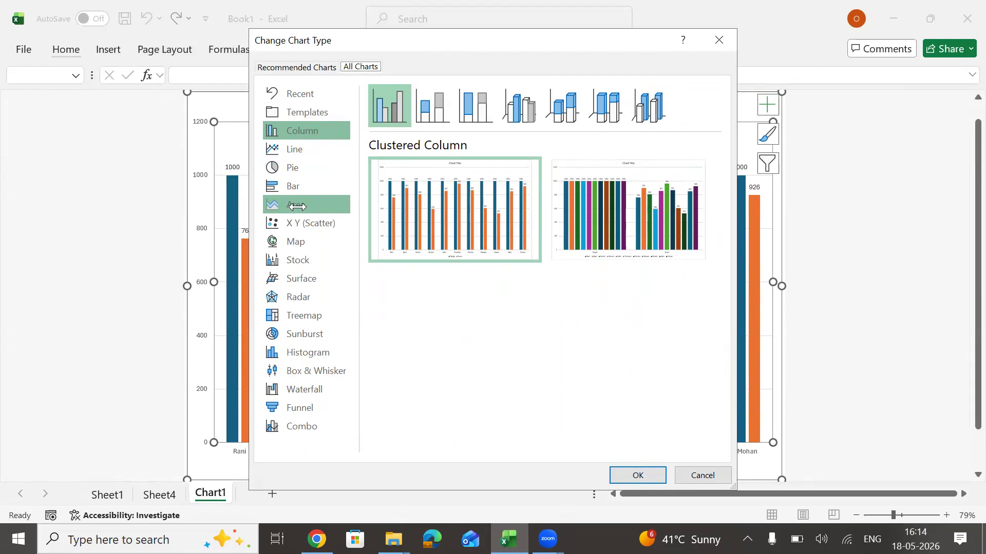
{"action": "left_click", "coordinate": [712, 41]}
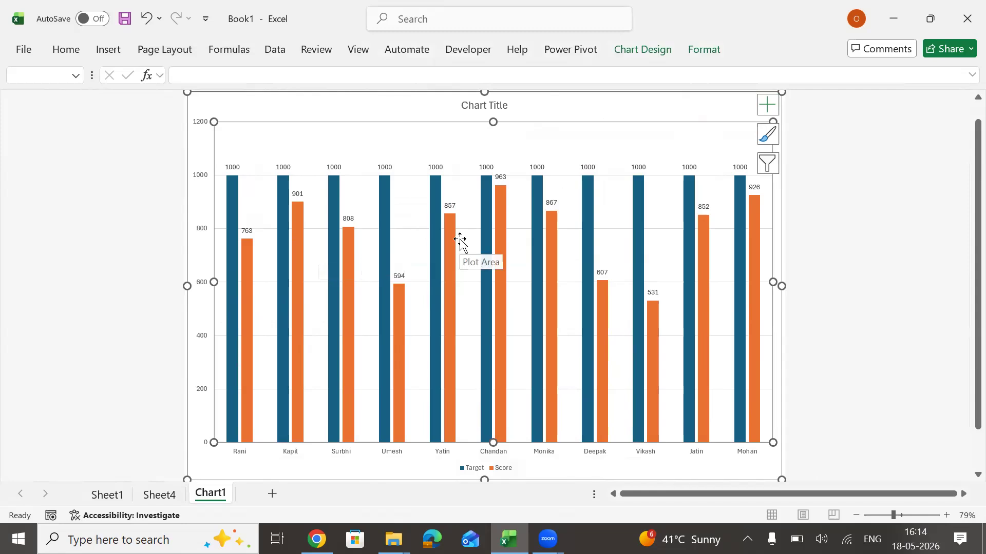
{"action": "left_click", "coordinate": [396, 110]}
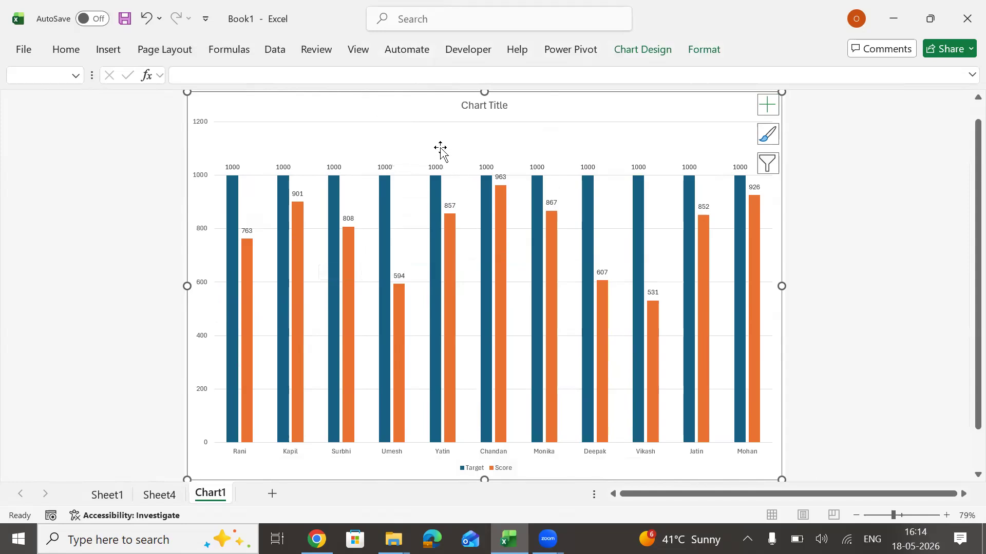
Preview other chart types for the Chart1 chart and change it to a Clustered Bar chart.
{"action": "right_click", "coordinate": [430, 123]}
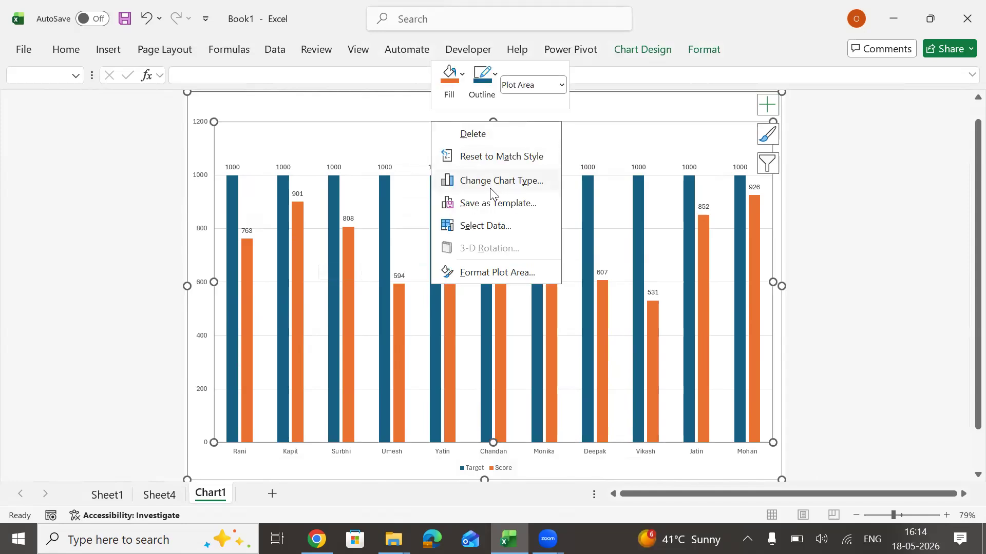
{"action": "key", "text": "Escape"}
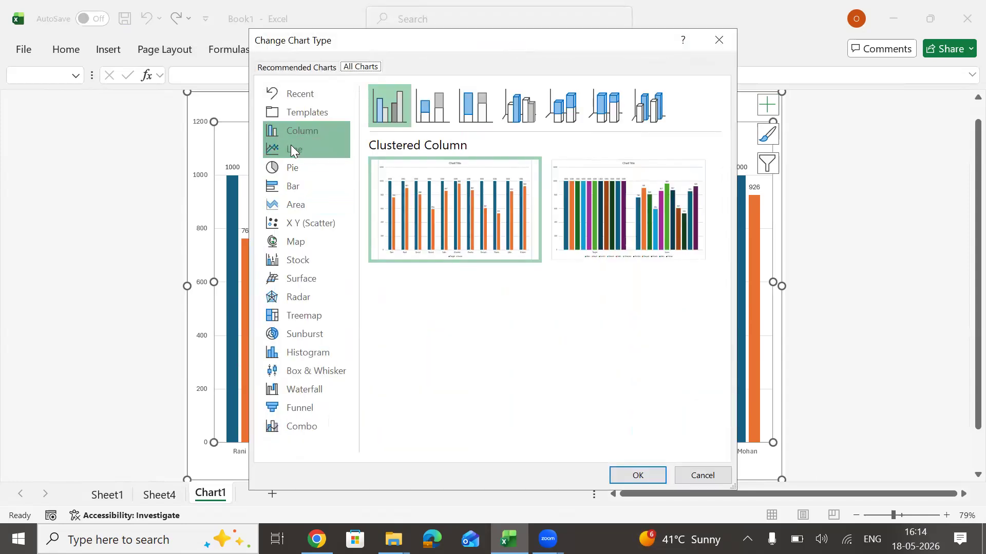
{"action": "left_click", "coordinate": [291, 147]}
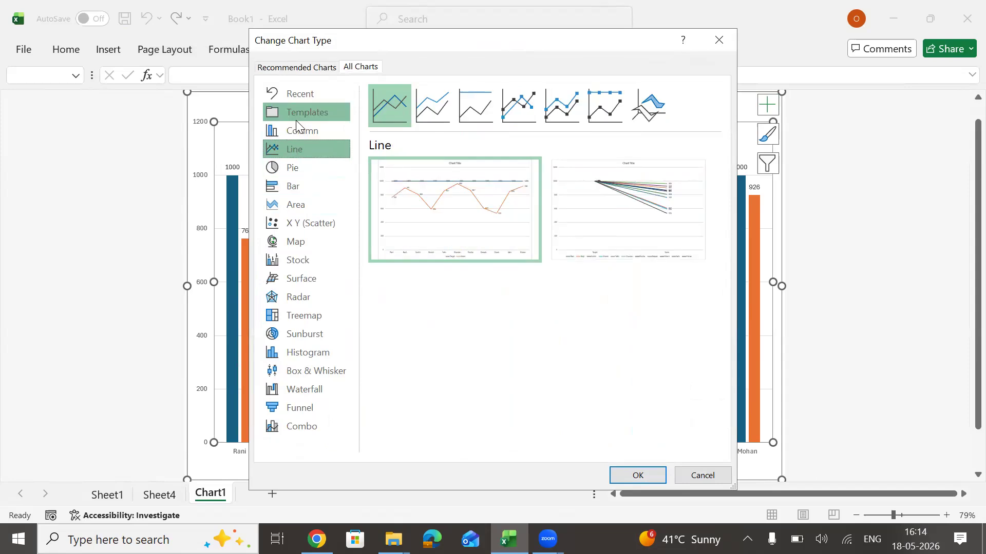
{"action": "left_click", "coordinate": [300, 132]}
{"action": "left_click", "coordinate": [294, 150]}
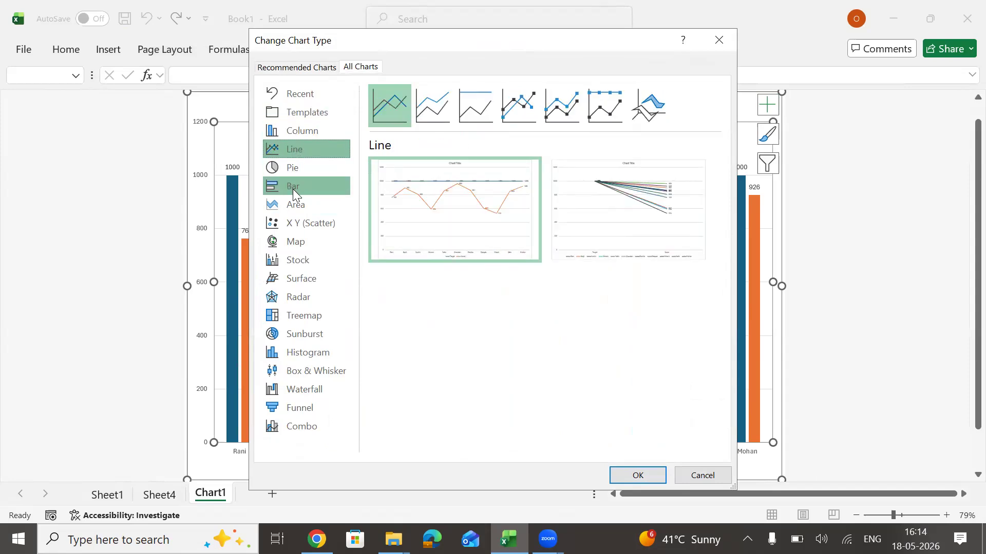
{"action": "left_click", "coordinate": [292, 188]}
{"action": "left_click", "coordinate": [292, 220]}
{"action": "left_click", "coordinate": [291, 236]}
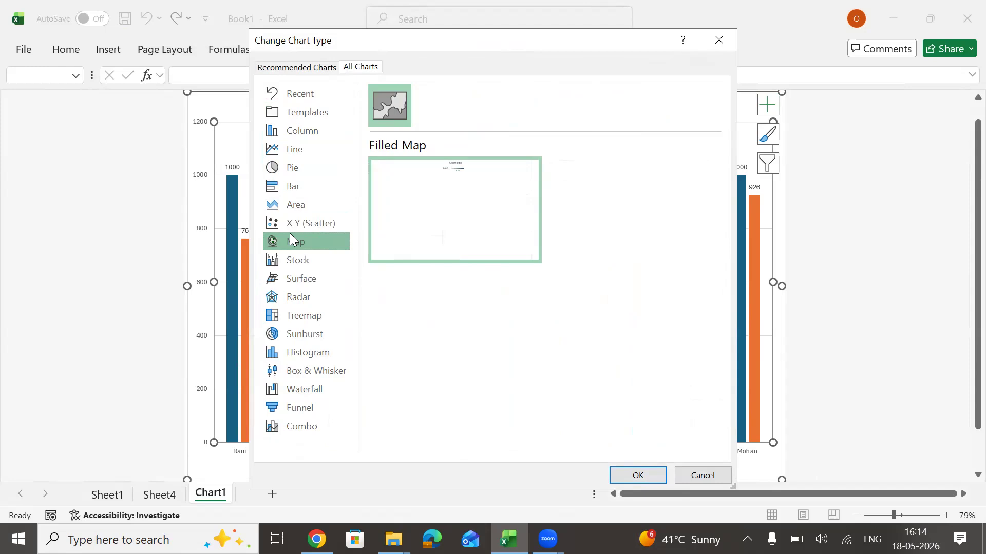
{"action": "left_click", "coordinate": [294, 205]}
{"action": "left_click", "coordinate": [294, 186]}
{"action": "mouse_move", "coordinate": [491, 200]}
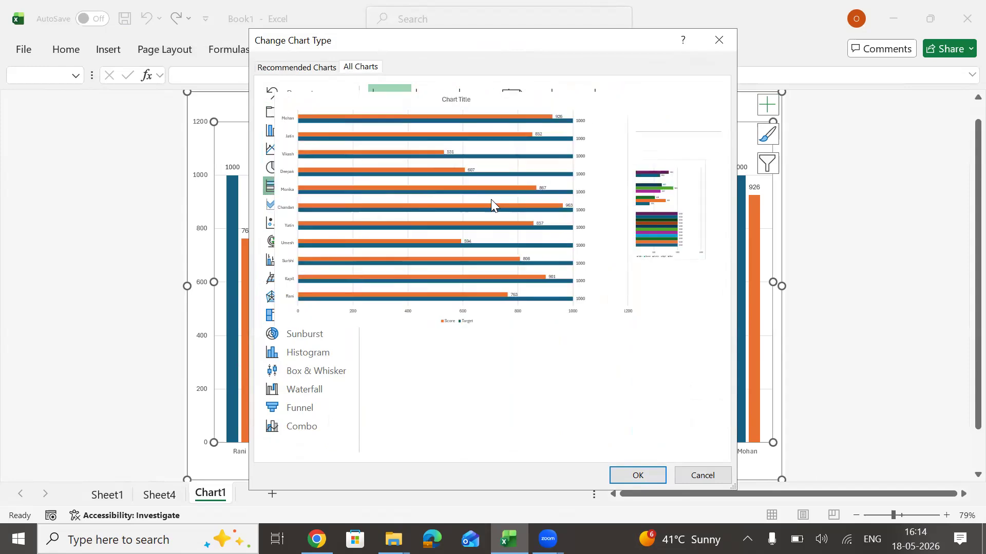
{"action": "left_click", "coordinate": [651, 475]}
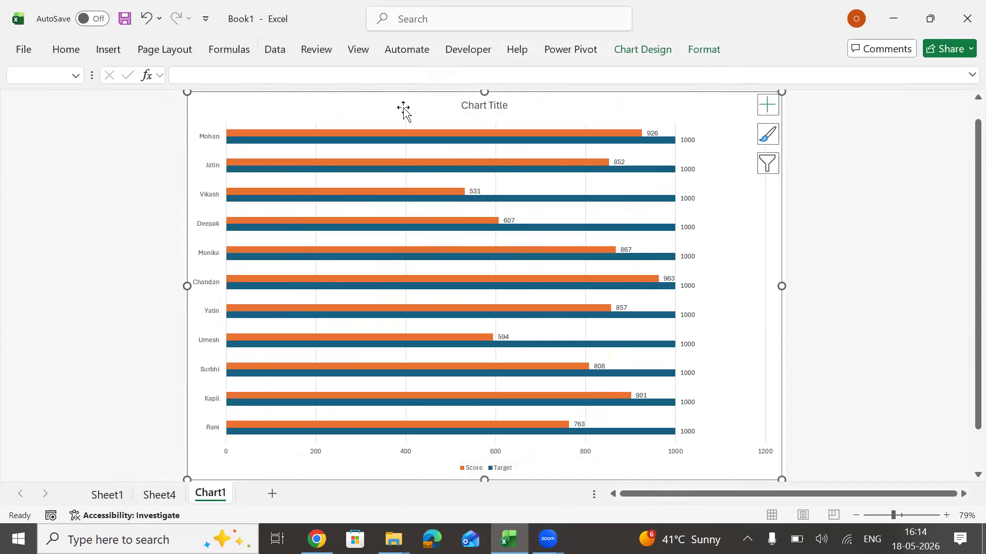
{"action": "left_click", "coordinate": [912, 201]}
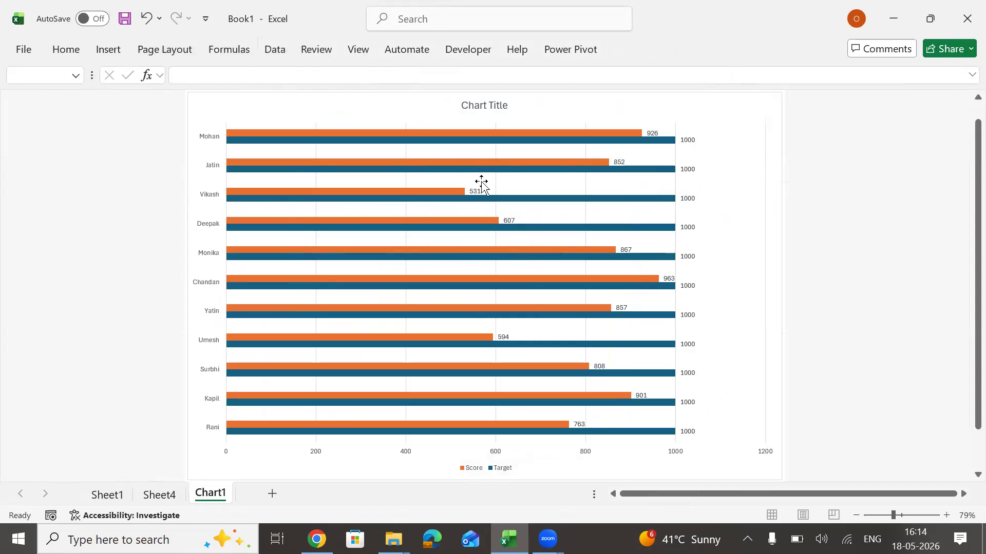
Go back to Sheet1 and highlight the Macro Sheet row H55:K55 in the Types of Worksheet table.
{"action": "left_click", "coordinate": [107, 495]}
{"action": "left_click", "coordinate": [379, 313]}
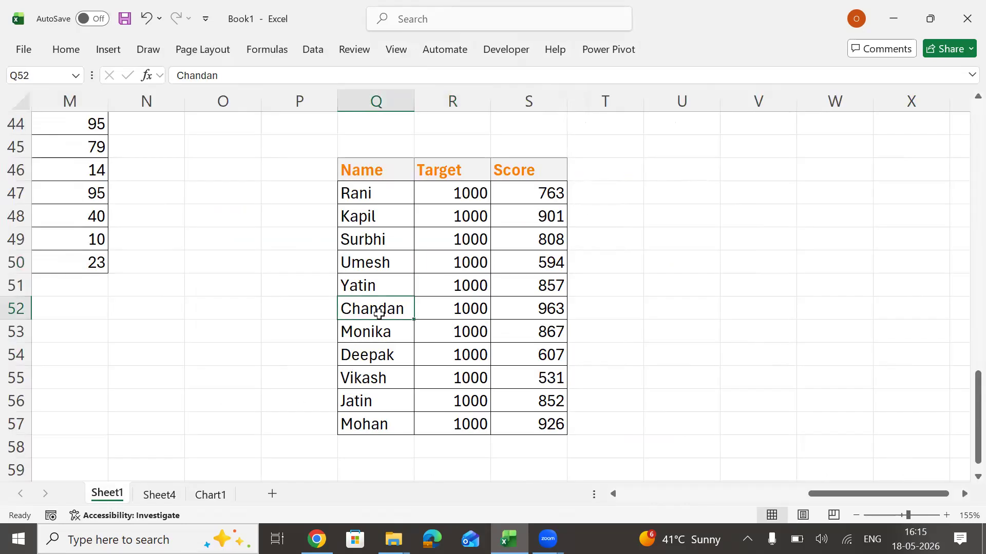
{"action": "key", "text": "Left"}
{"action": "key", "text": "Left"}
{"action": "key", "text": "Left"}
{"action": "key", "text": "Left"}
{"action": "key", "text": "Left"}
{"action": "key", "text": "Left"}
{"action": "key", "text": "Left"}
{"action": "key", "text": "Left"}
{"action": "key", "text": "Left"}
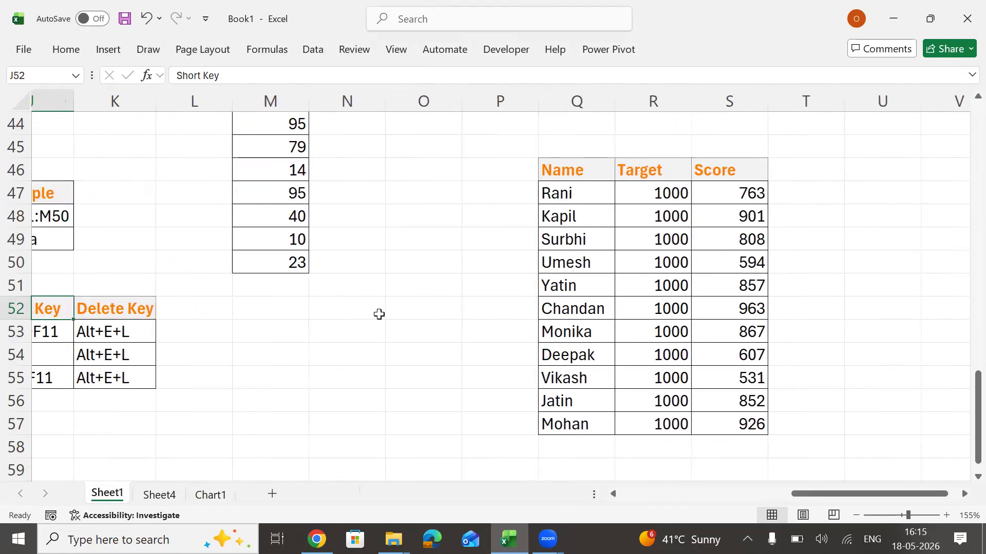
{"action": "key", "text": "Left"}
{"action": "key", "text": "Down"}
{"action": "key", "text": "Down"}
{"action": "key", "text": "Down"}
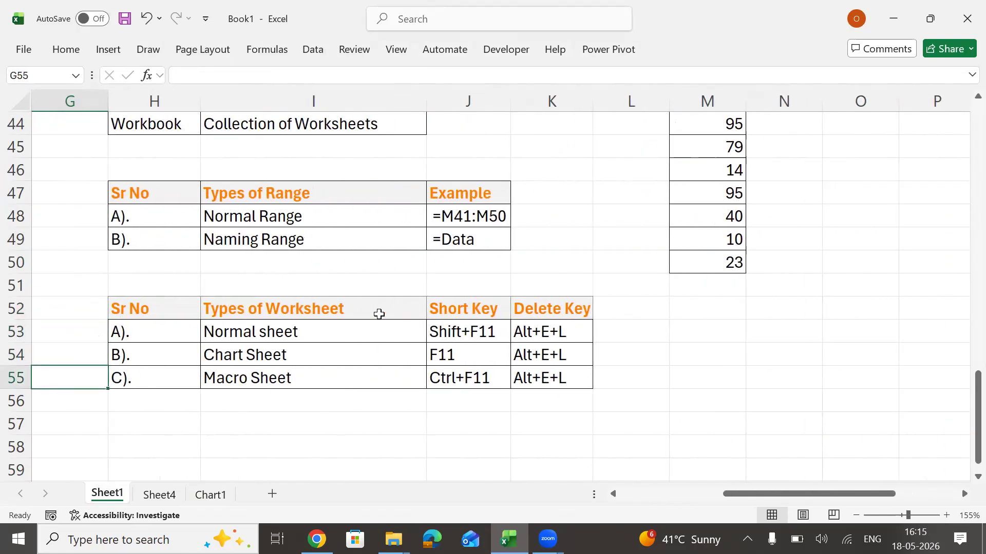
{"action": "key", "text": "Right"}
{"action": "key", "text": "shift+Right"}
{"action": "key", "text": "shift+Right"}
{"action": "key", "text": "shift+Right"}
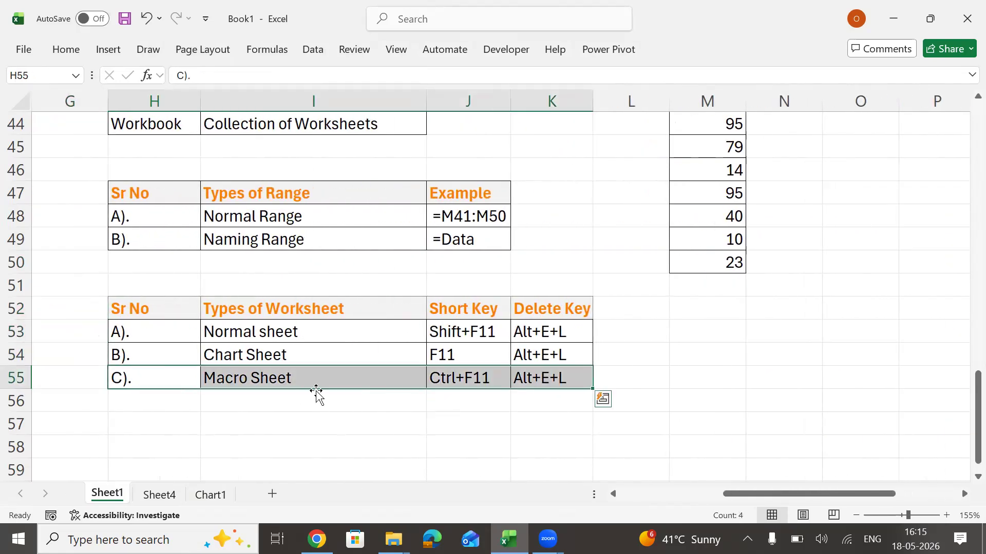
{"action": "left_click", "coordinate": [324, 379]}
Add a new blank worksheet after Chart1 and enlarge its view, starting at cell A1.
{"action": "left_click", "coordinate": [212, 495]}
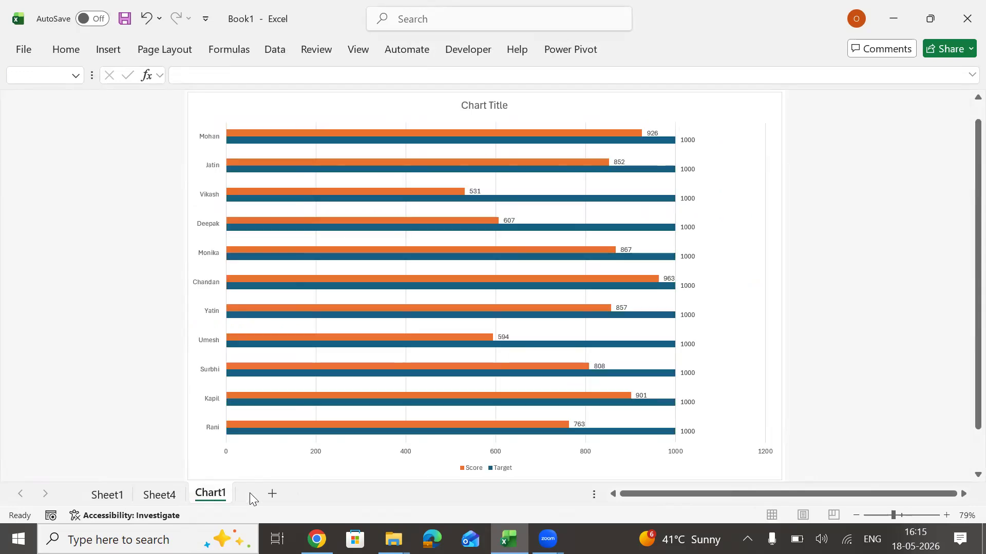
{"action": "left_click", "coordinate": [272, 494]}
{"action": "left_click", "coordinate": [236, 97]}
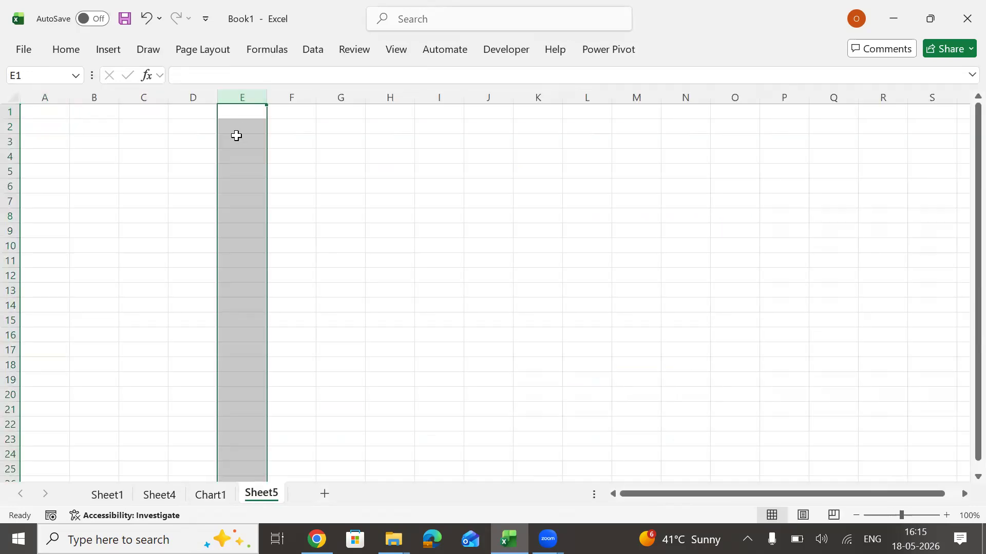
{"action": "left_click", "coordinate": [238, 141]}
{"action": "scroll", "coordinate": [237, 136], "scroll_direction": "up", "scroll_amount": 5}
{"action": "key", "text": "ctrl+Home"}
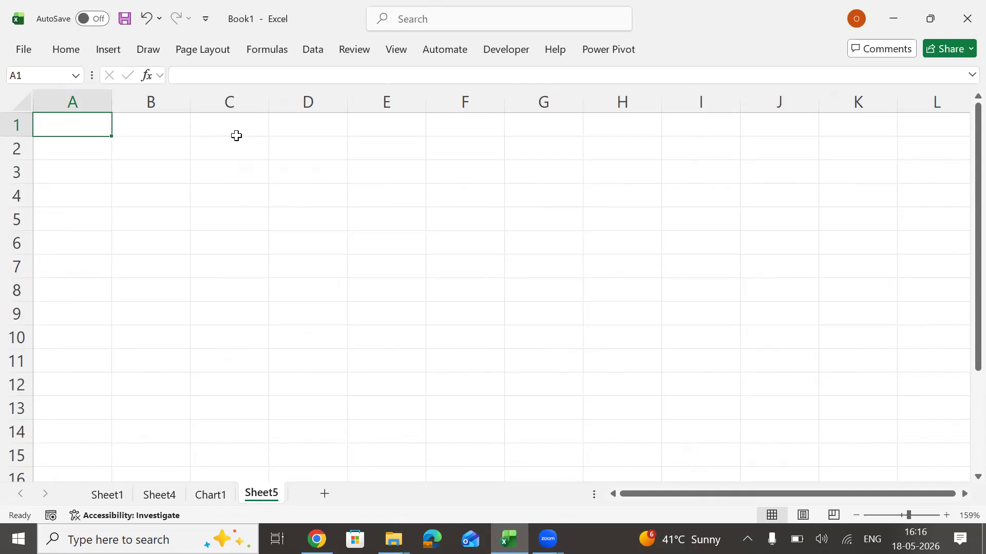
Open the RawData workbook from the desktop and copy its entire data table.
{"action": "key", "text": "super+d"}
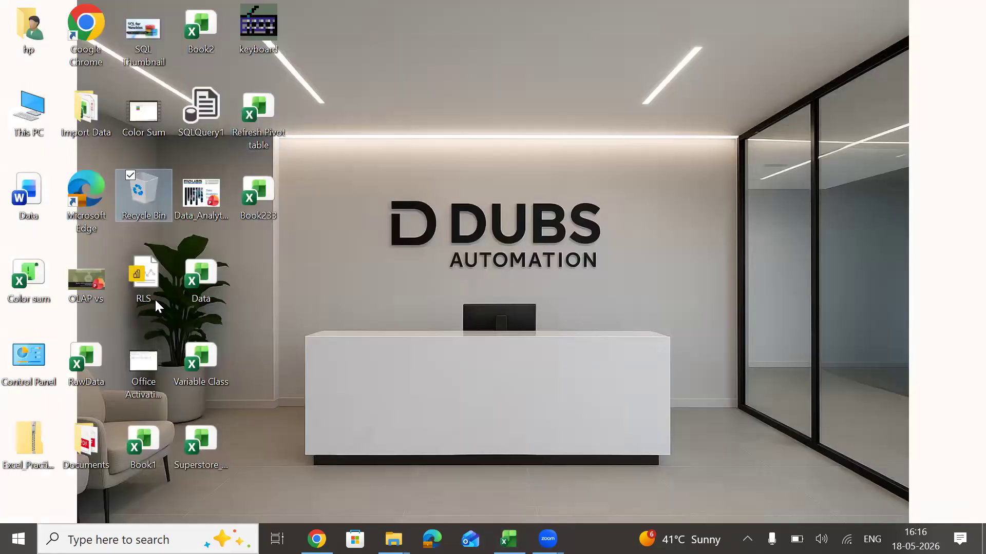
{"action": "double_click", "coordinate": [99, 376]}
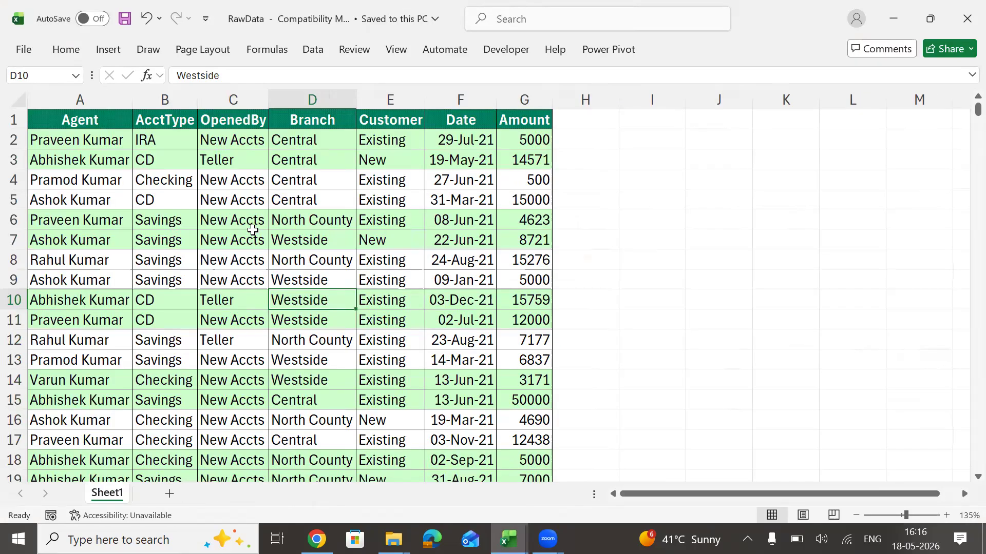
{"action": "left_click", "coordinate": [253, 232]}
{"action": "key", "text": "ctrl+a"}
{"action": "key", "text": "ctrl+c"}
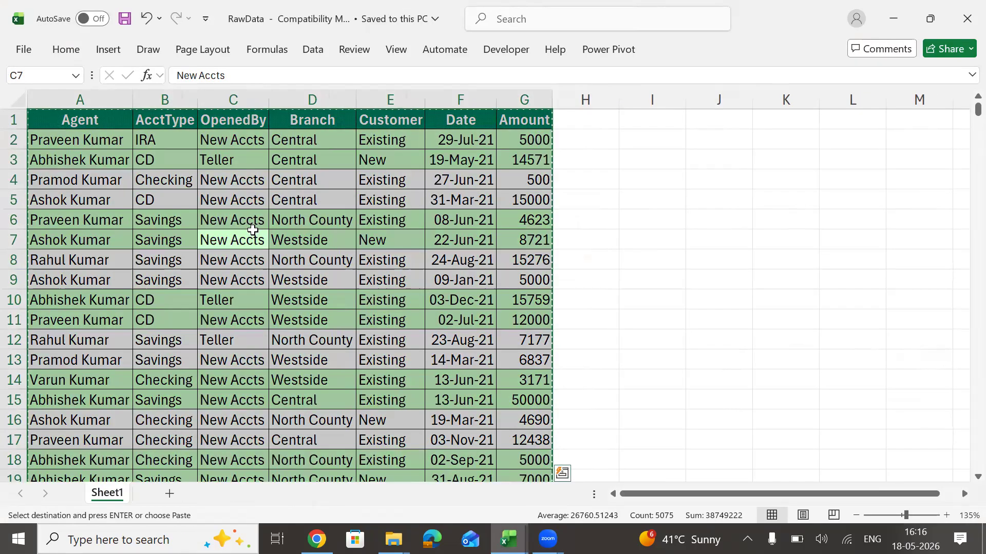
{"action": "key", "text": "alt+Tab"}
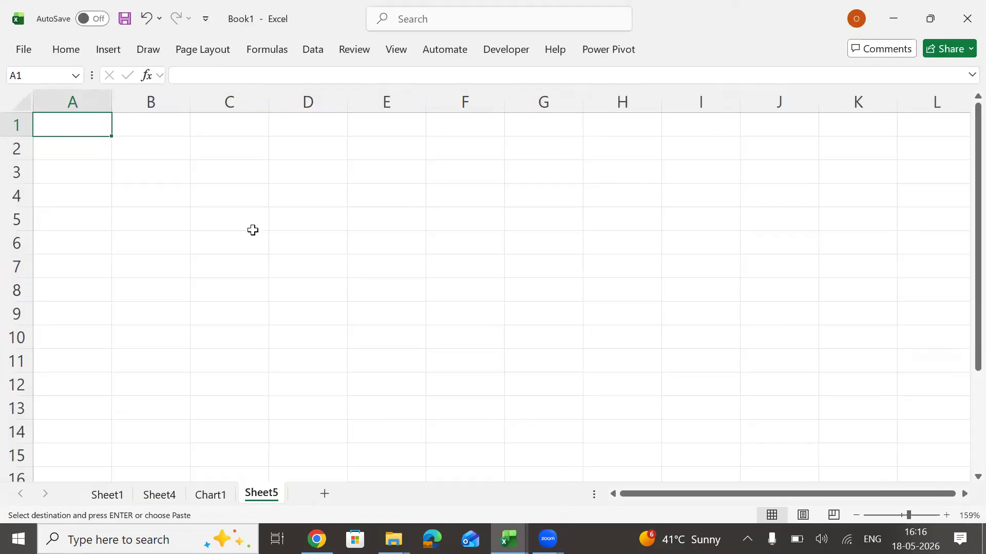
{"action": "type", "text": "esv"}
{"action": "key", "text": "Escape"}
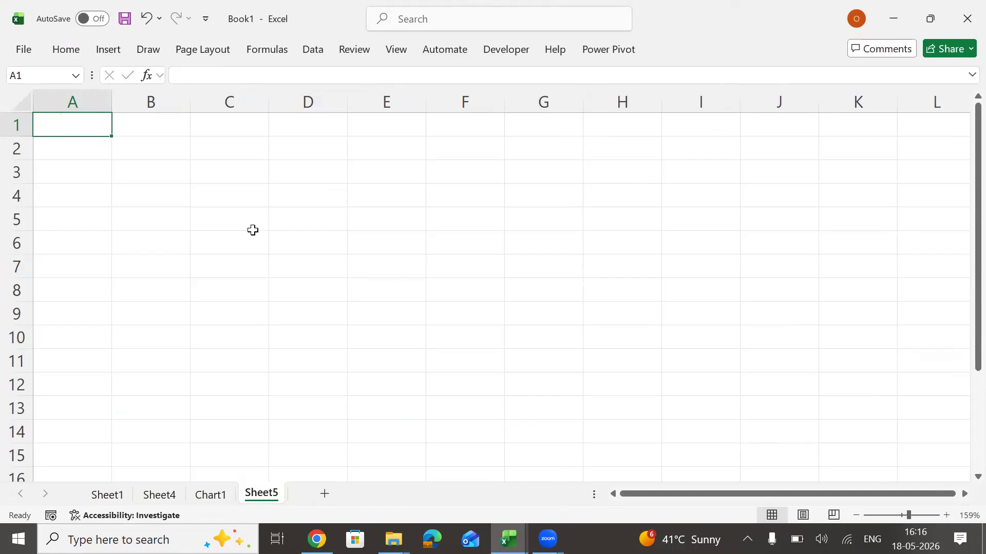
Copy the RawData table again and paste it as values only at A1 of Sheet5 in Book1.
{"action": "key", "text": "alt+Tab"}
{"action": "key", "text": "alt+Tab"}
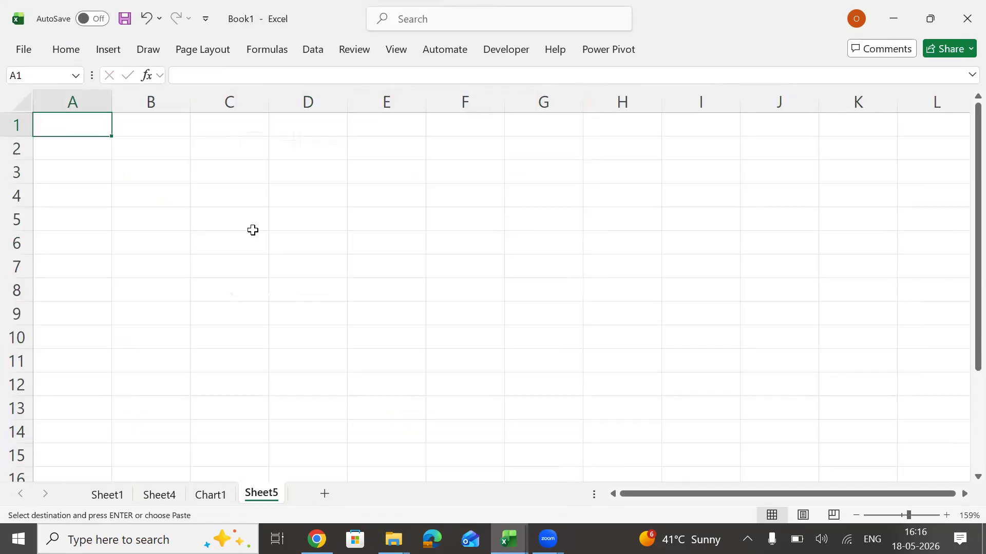
{"action": "key", "text": "alt"}
{"action": "key", "text": "e"}
{"action": "key", "text": "s"}
{"action": "key", "text": "v"}
{"action": "key", "text": "Return"}
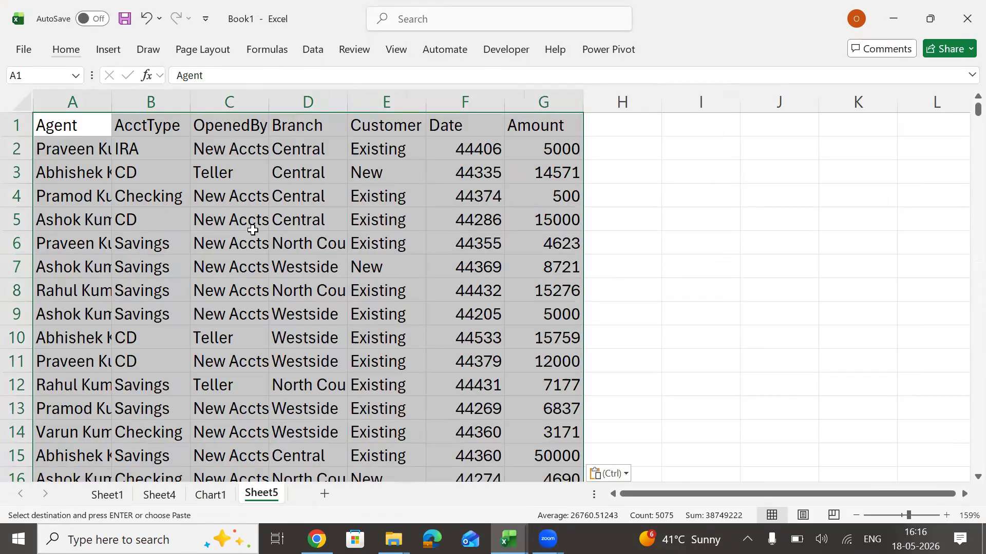
{"action": "key", "text": "alt"}
{"action": "key", "text": "ctrl+Home"}
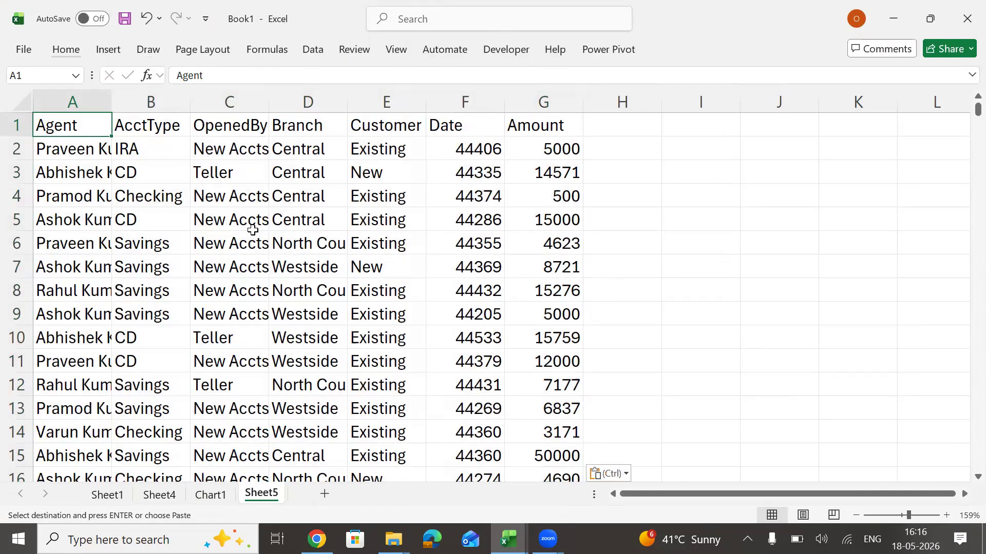
Select the whole pasted table from A1 to its last row to check its extent, and return to A1.
{"action": "key", "text": "shift+Right"}
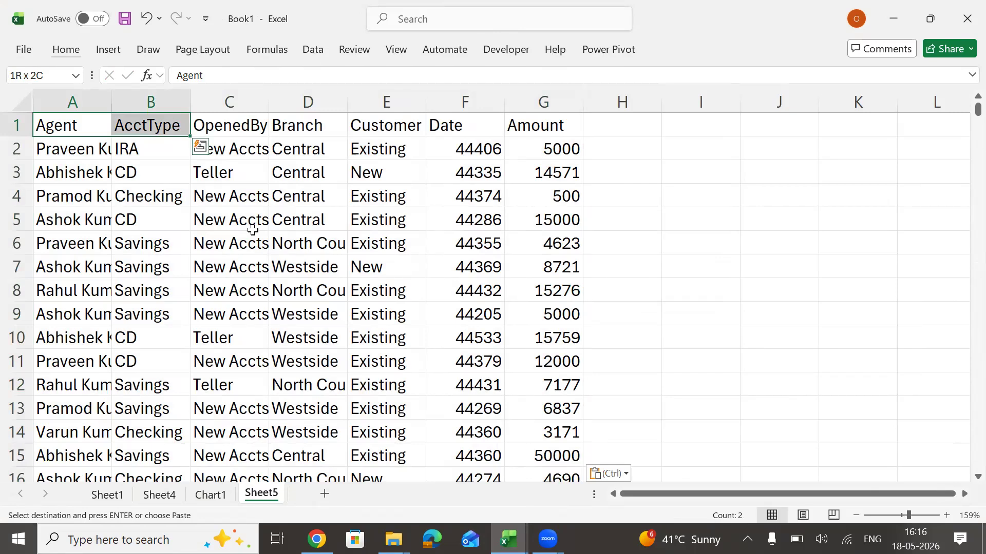
{"action": "key", "text": "shift+Left"}
{"action": "key", "text": "ctrl+shift+Right"}
{"action": "key", "text": "ctrl+shift+Down"}
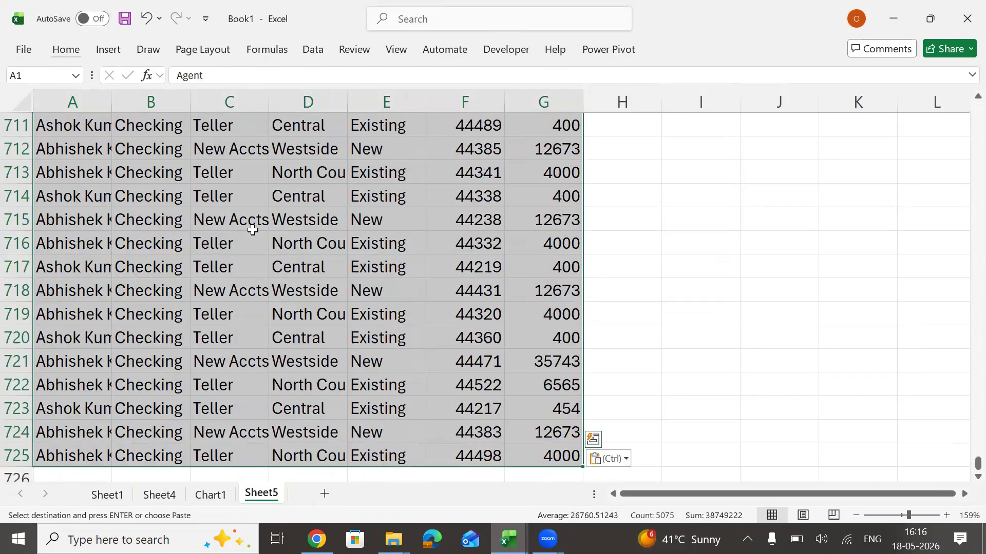
{"action": "key", "text": "ctrl+Home"}
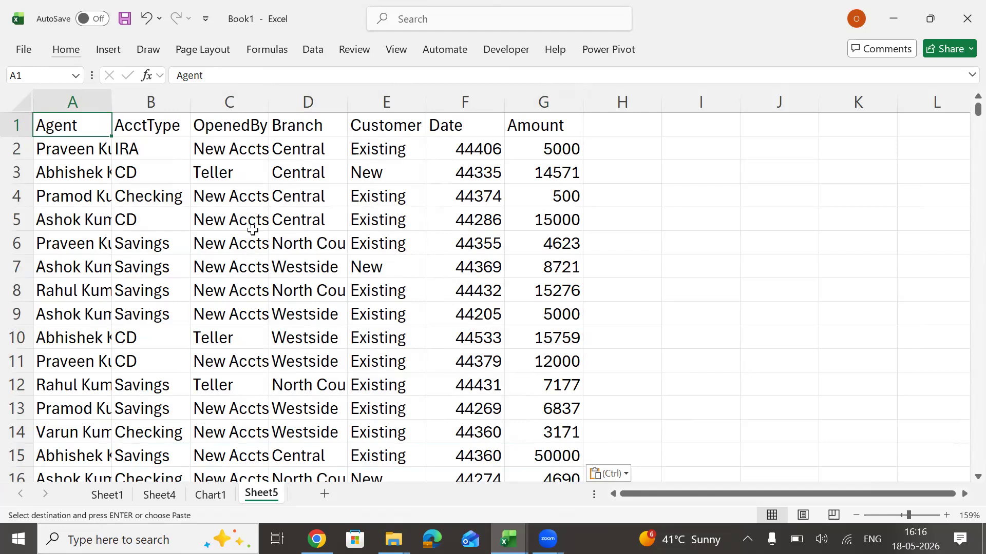
{"action": "key", "text": "alt"}
{"action": "key", "text": "h"}
{"action": "key", "text": "h"}
{"action": "key", "text": "n"}
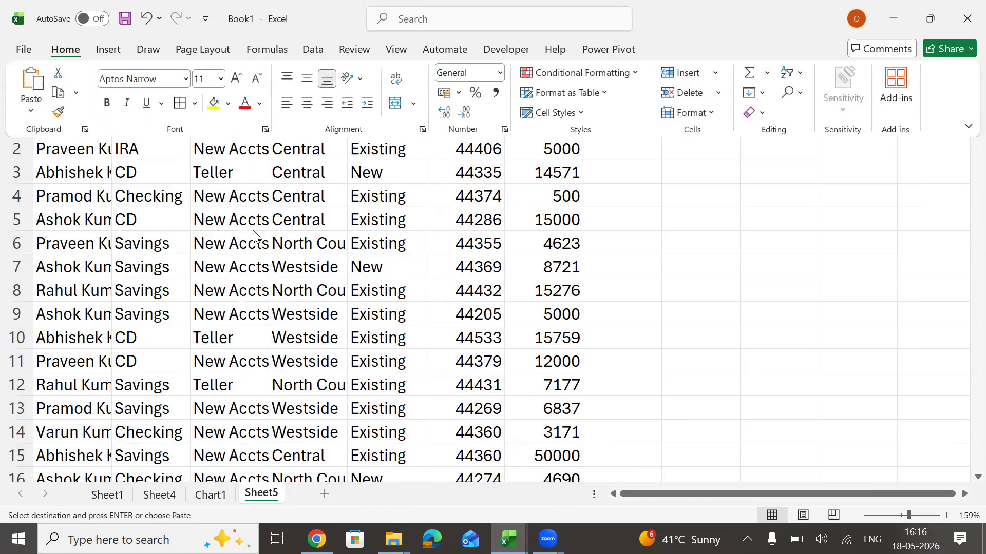
{"action": "key", "text": "Escape"}
{"action": "key", "text": "Escape"}
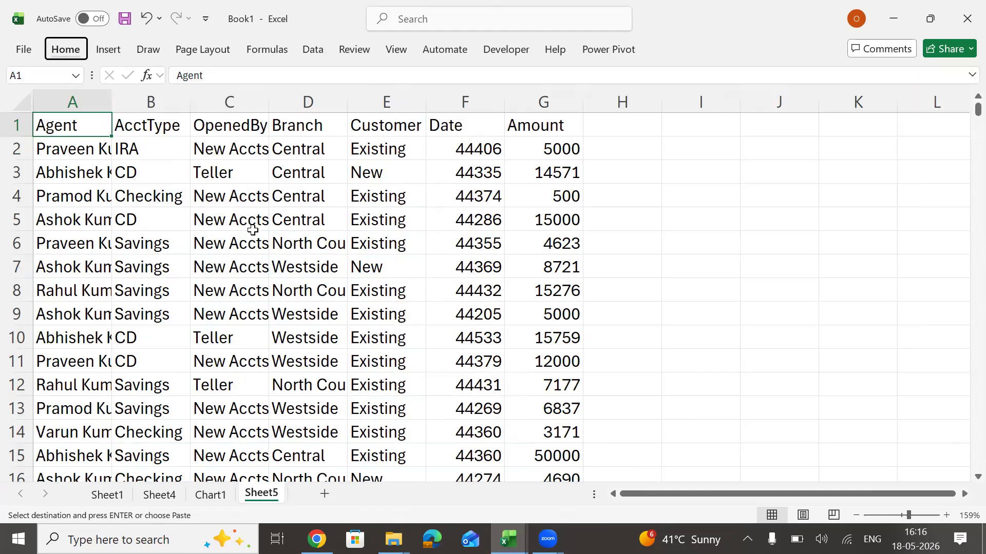
Apply an AutoFormat style with a green header and light green banded rows to the pasted data table.
{"action": "key", "text": "Down"}
{"action": "key", "text": "Down"}
{"action": "key", "text": "Down"}
{"action": "key", "text": "Down"}
{"action": "key", "text": "Down"}
{"action": "key", "text": "Down"}
{"action": "key", "text": "Down"}
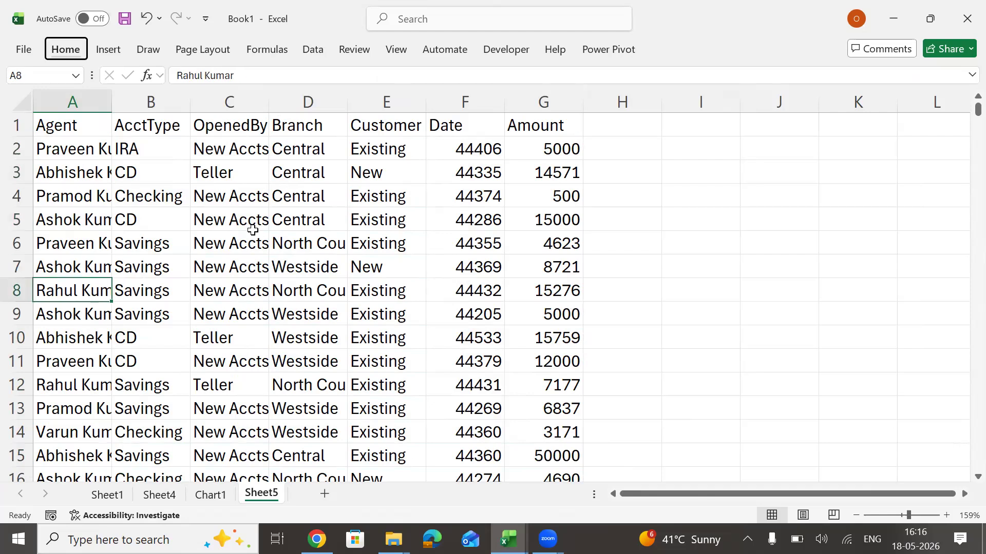
{"action": "key", "text": "alt+o"}
{"action": "key", "text": "a"}
{"action": "key", "text": "Down"}
{"action": "key", "text": "Down"}
{"action": "key", "text": "Down"}
{"action": "key", "text": "Down"}
{"action": "key", "text": "Down"}
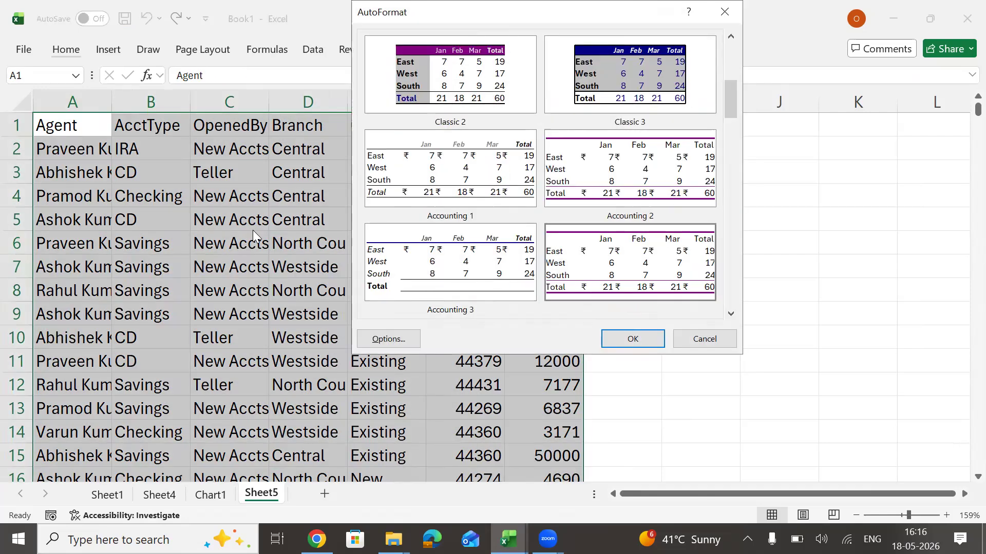
{"action": "key", "text": "Down"}
{"action": "key", "text": "Up"}
{"action": "key", "text": "Return"}
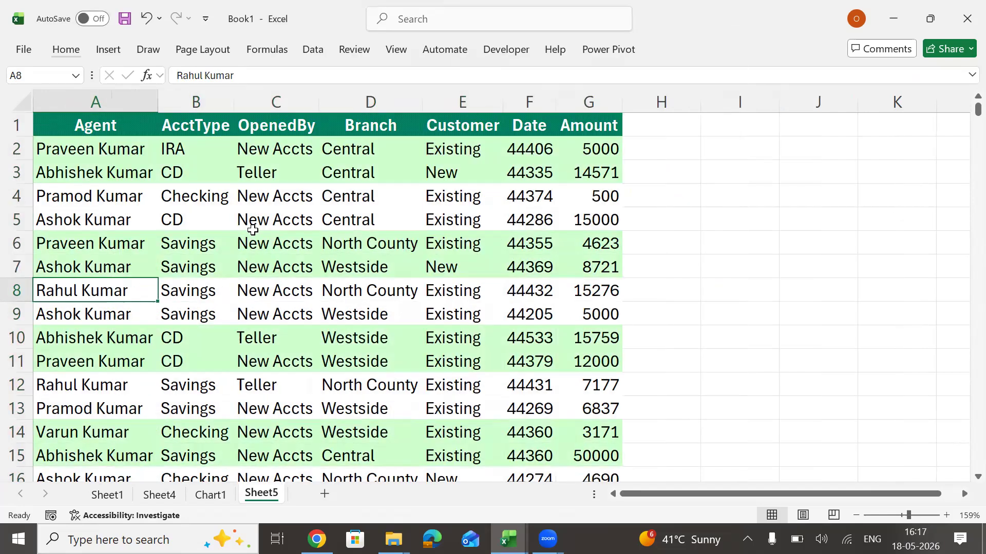
Add borders to every cell of the table and format the Date column values as day-month-year dates.
{"action": "key", "text": "ctrl+a"}
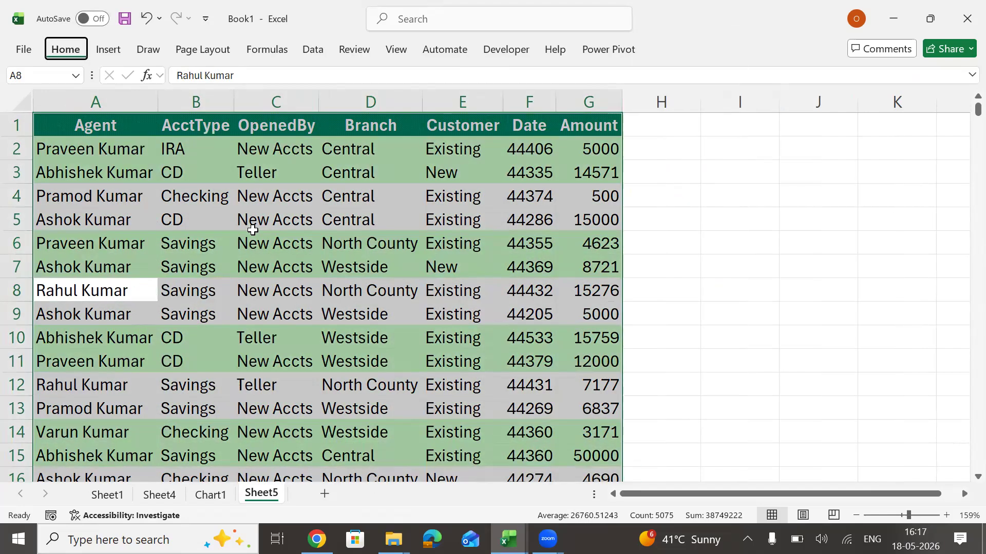
{"action": "key", "text": "Right"}
{"action": "key", "text": "Right"}
{"action": "key", "text": "Right"}
{"action": "key", "text": "Right"}
{"action": "key", "text": "Right"}
{"action": "key", "text": "Down"}
{"action": "key", "text": "Up"}
{"action": "key", "text": "ctrl+Up"}
{"action": "key", "text": "Down"}
{"action": "key", "text": "ctrl+shift+Down"}
{"action": "key", "text": "ctrl+shift+3"}
{"action": "key", "text": "Up"}
{"action": "key", "text": "Right"}
{"action": "key", "text": "Right"}
{"action": "key", "text": "Right"}
{"action": "key", "text": "Right"}
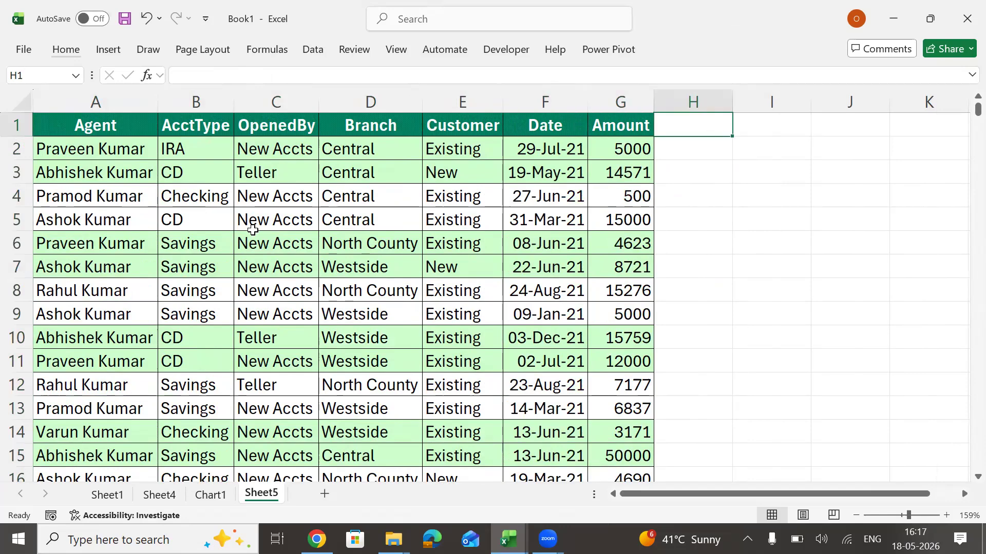
Copy the whole Agent column, header included, and paste it starting at I1.
{"action": "key", "text": "Left"}
{"action": "key", "text": "Left"}
{"action": "key", "text": "Left"}
{"action": "key", "text": "Left"}
{"action": "key", "text": "Left"}
{"action": "key", "text": "Left"}
{"action": "key", "text": "Left"}
{"action": "key", "text": "Left"}
{"action": "key", "text": "Left"}
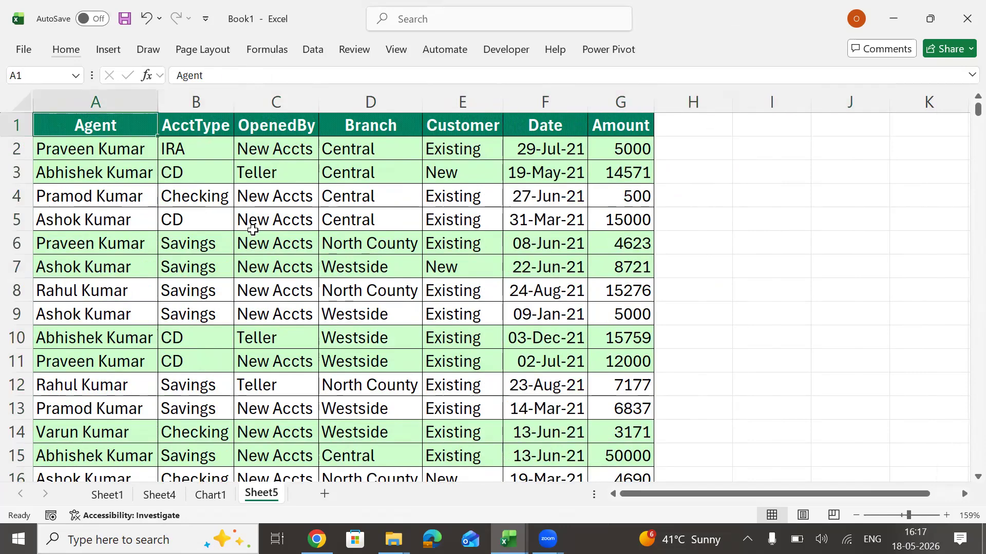
{"action": "key", "text": "ctrl+shift+Down"}
{"action": "key", "text": "ctrl+c"}
{"action": "key", "text": "Right"}
{"action": "key", "text": "Right"}
{"action": "key", "text": "Right"}
{"action": "key", "text": "Right"}
{"action": "key", "text": "Right"}
{"action": "key", "text": "Right"}
{"action": "key", "text": "Right"}
{"action": "key", "text": "Right"}
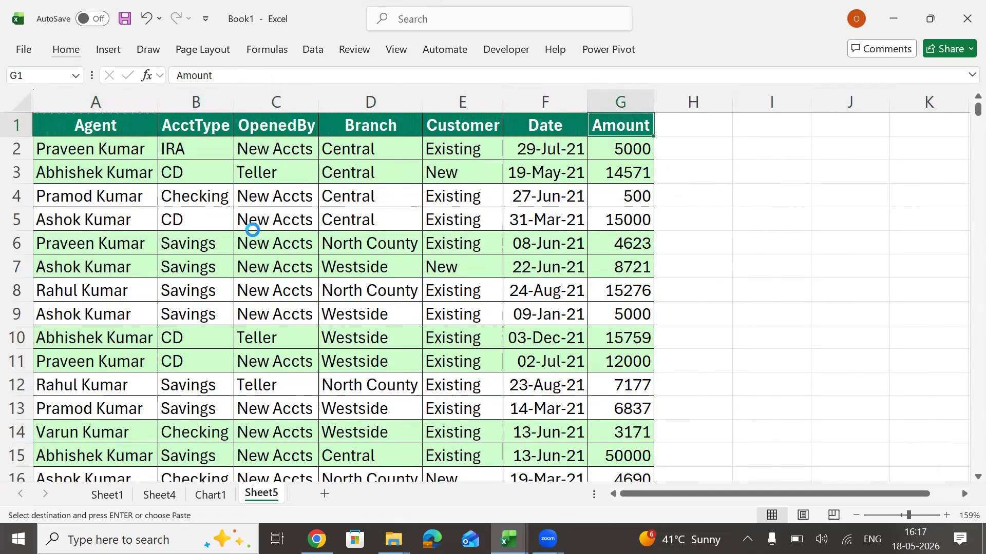
{"action": "key", "text": "ctrl+v"}
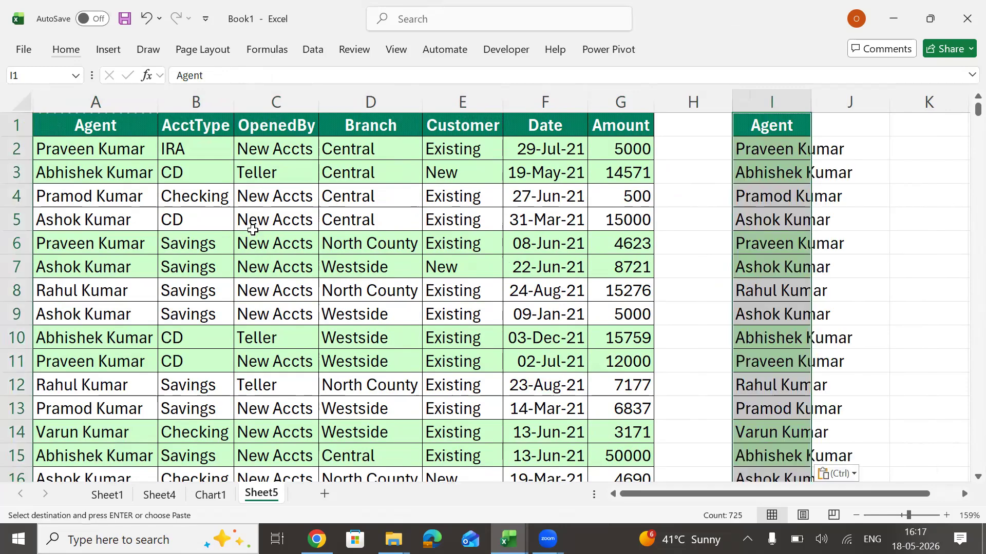
Remove the duplicate entries from the Agent list in column I and autofit the column's width.
{"action": "key", "text": "alt+a"}
{"action": "key", "text": "m"}
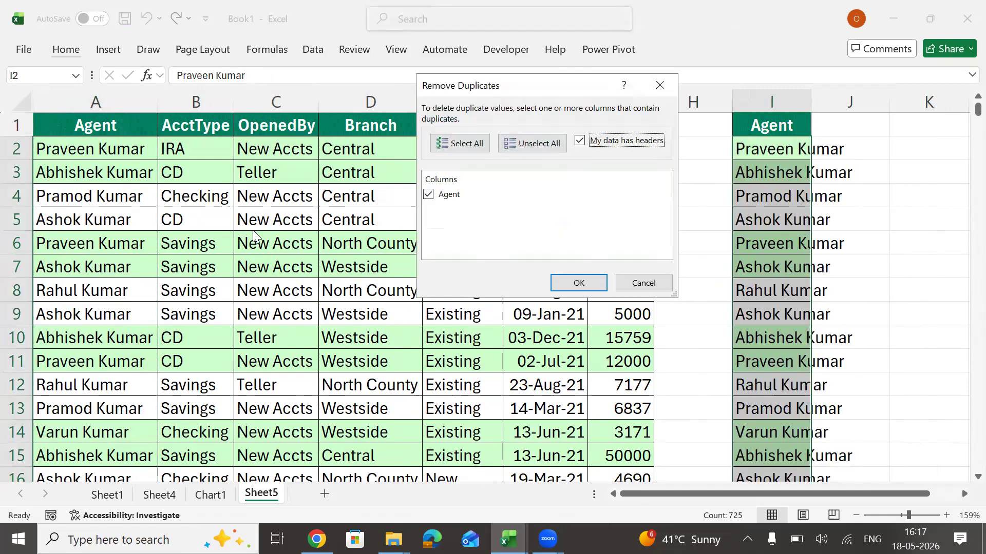
{"action": "key", "text": "Return"}
{"action": "key", "text": "Return"}
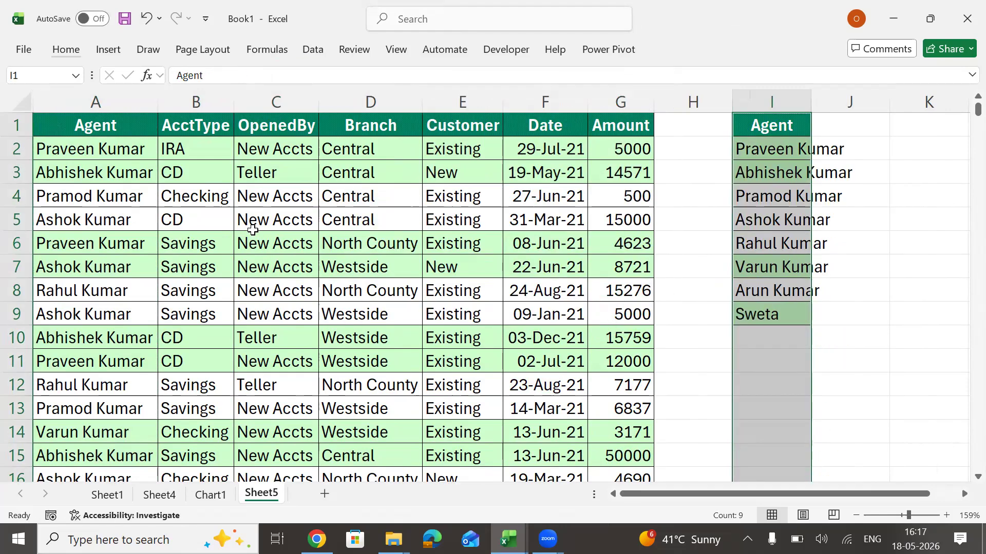
{"action": "key", "text": "alt+o"}
{"action": "key", "text": "c"}
{"action": "key", "text": "a"}
{"action": "key", "text": "Right"}
{"action": "key", "text": "Right"}
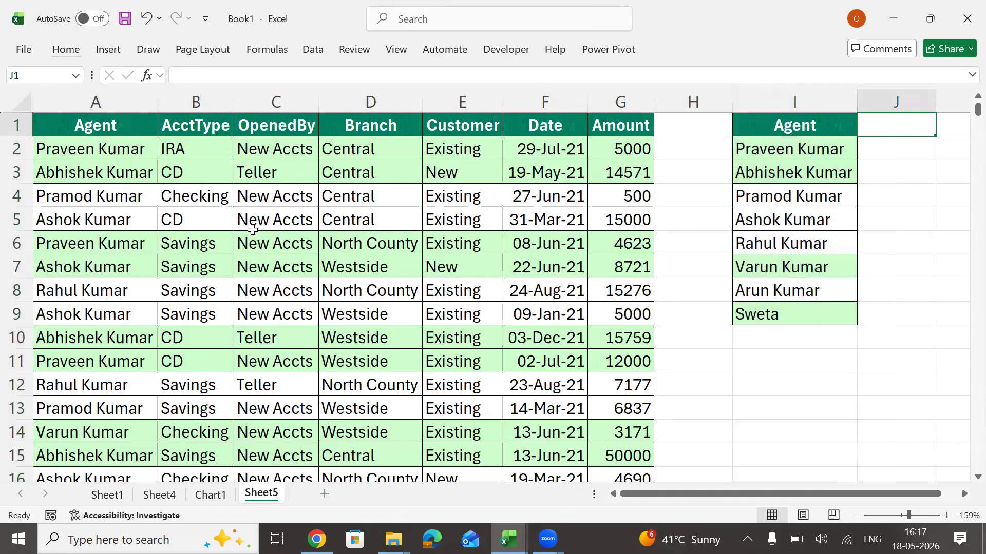
Enter the heading SUM in J1 beside the unique Agent list.
{"action": "key", "text": "Left"}
{"action": "type", "text": "SUM"}
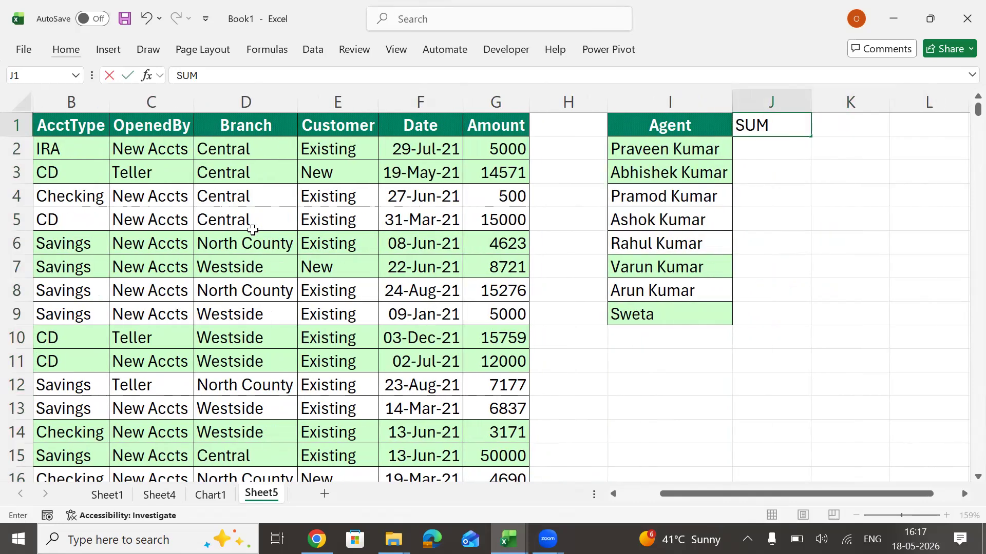
{"action": "key", "text": "Return"}
Enter the formula =SUMIF(A:A,I2) in J2, using the Agent column as range and the first listed agent as criterion.
{"action": "type", "text": "=sumif"}
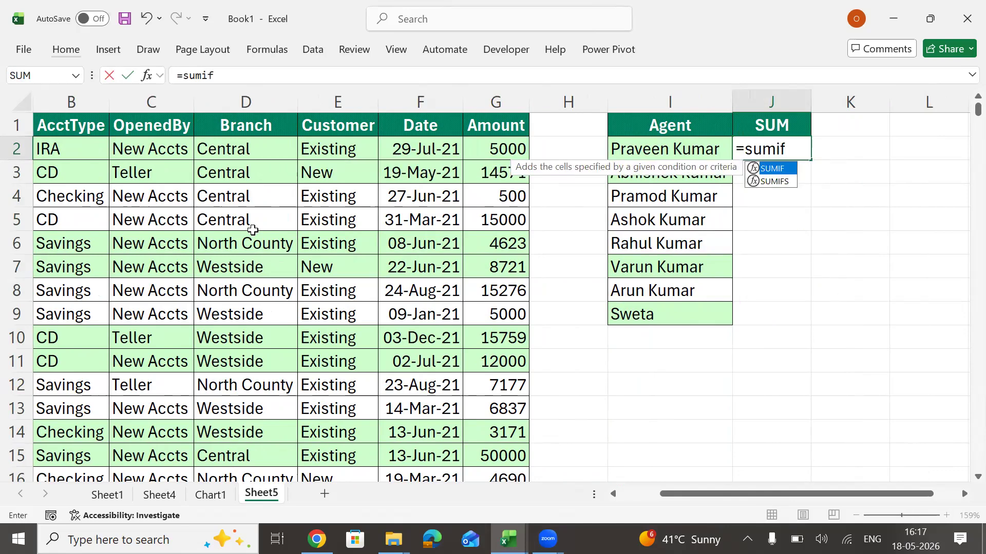
{"action": "key", "text": "Tab"}
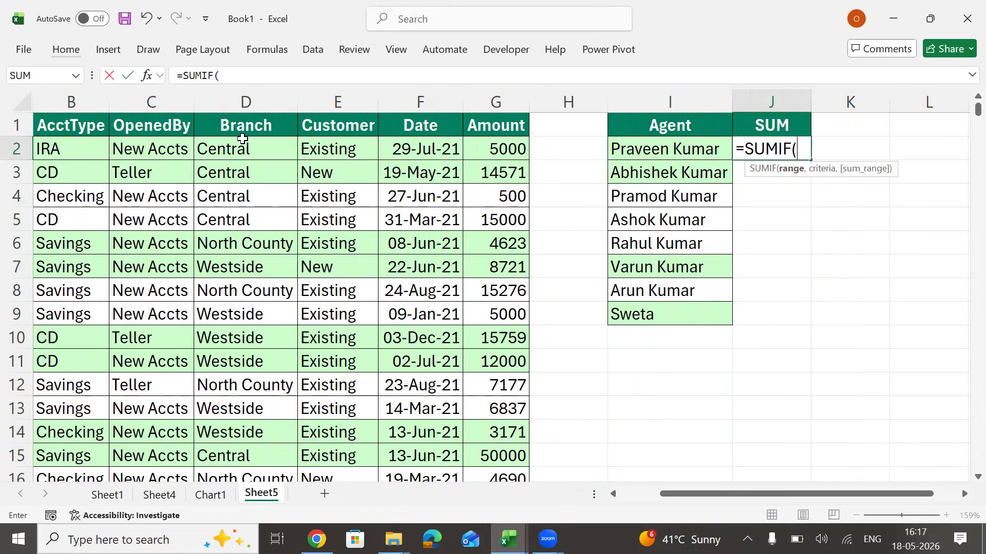
{"action": "left_click", "coordinate": [257, 144]}
{"action": "key", "text": "Left"}
{"action": "key", "text": "Left"}
{"action": "key", "text": "Left"}
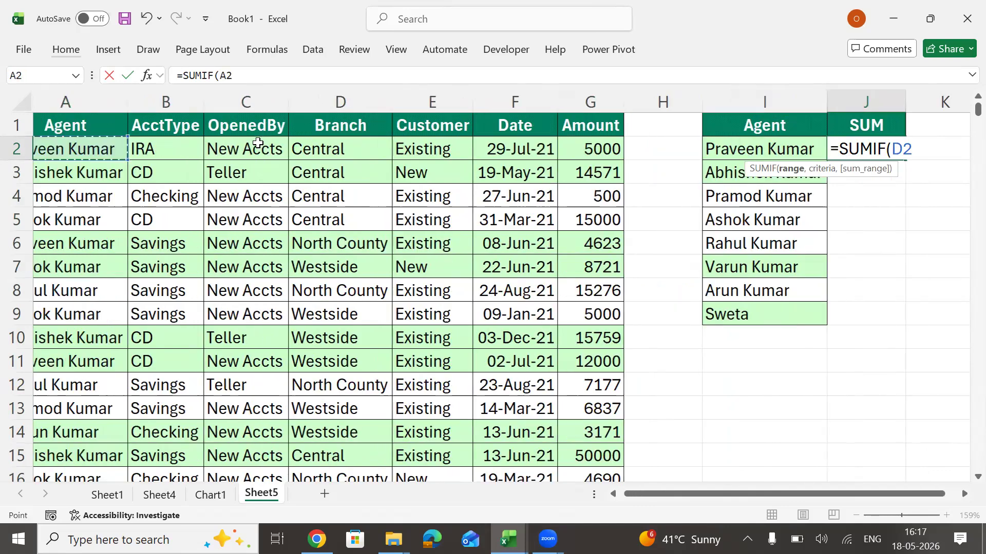
{"action": "left_click", "coordinate": [115, 100]}
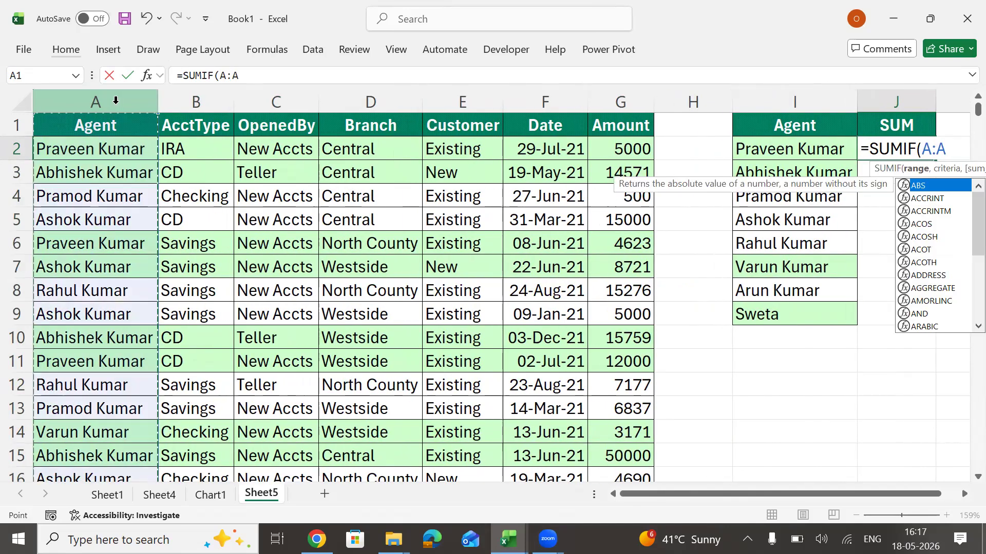
{"action": "type", "text": ","}
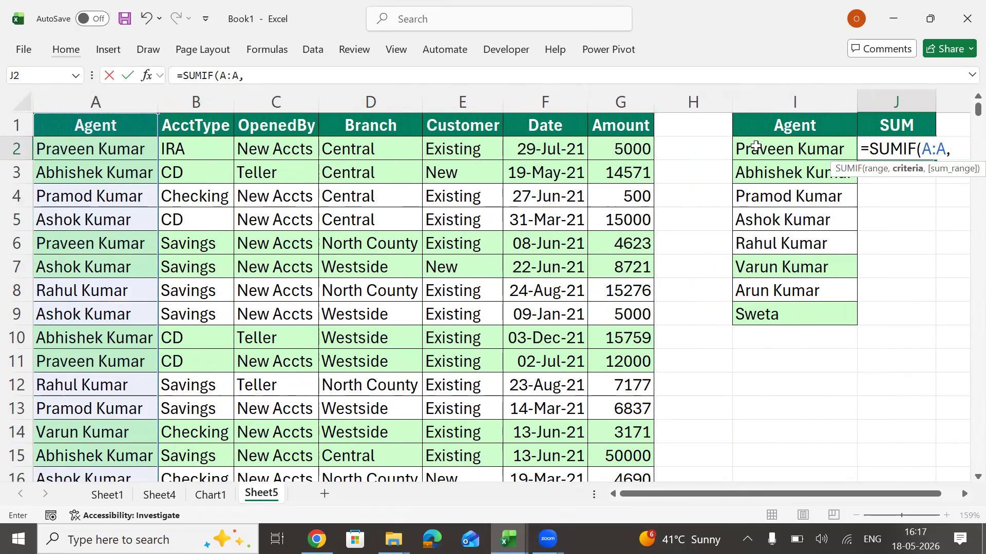
{"action": "left_click", "coordinate": [769, 151]}
{"action": "key", "text": "Return"}
Add the Amount column G:G as the sum range of the SUMIF formula in J2.
{"action": "left_click", "coordinate": [768, 151]}
{"action": "key", "text": "Right"}
{"action": "key", "text": "F2"}
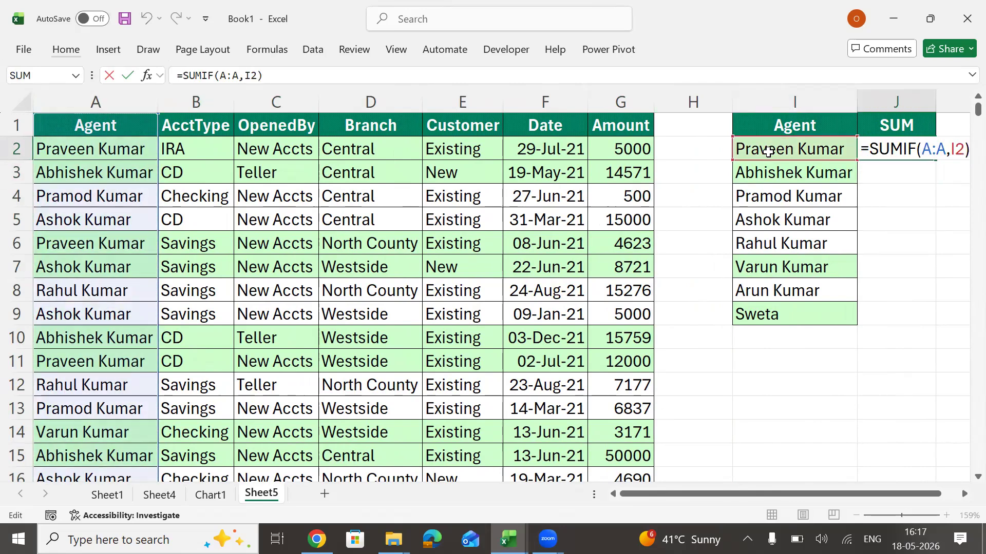
{"action": "key", "text": "BackSpace"}
{"action": "type", "text": ","}
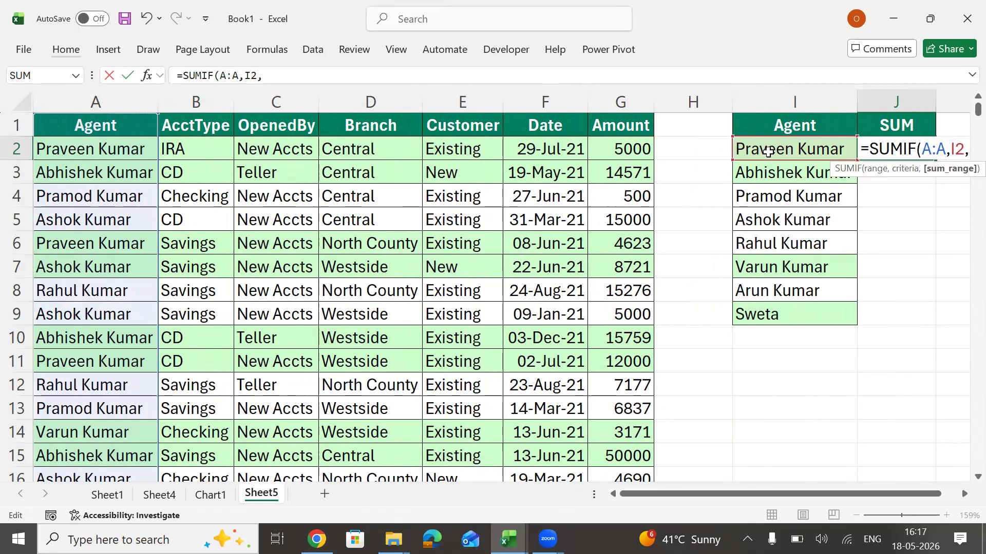
{"action": "left_click", "coordinate": [622, 102]}
{"action": "key", "text": "Return"}
Fill the SUMIF formula from J2 down to J9 for all listed agents.
{"action": "key", "text": "Left"}
{"action": "key", "text": "ctrl+Down"}
{"action": "key", "text": "Right"}
{"action": "key", "text": "ctrl+shift+Up"}
{"action": "key", "text": "ctrl+d"}
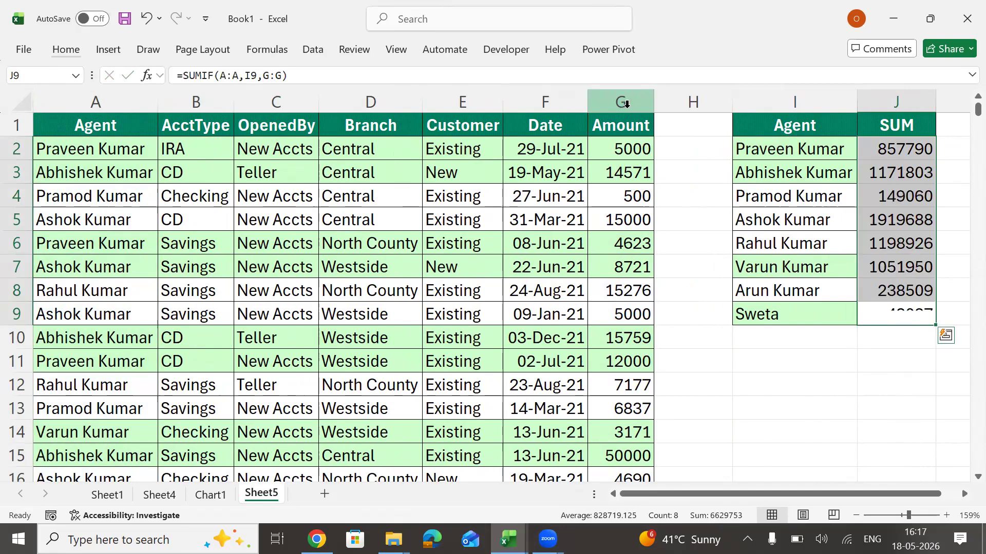
Copy only the formatting of the Agent list in I1:I9 onto the SUM column J1:J9.
{"action": "key", "text": "Left"}
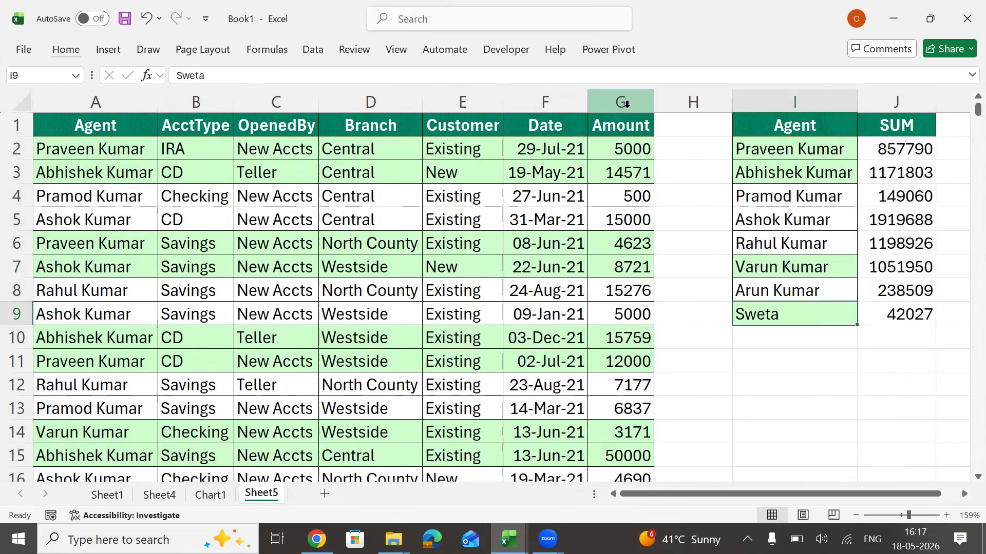
{"action": "key", "text": "ctrl+Up"}
{"action": "key", "text": "ctrl+shift+Down"}
{"action": "key", "text": "ctrl+c"}
{"action": "key", "text": "Right"}
{"action": "key", "text": "ctrl+shift+Down"}
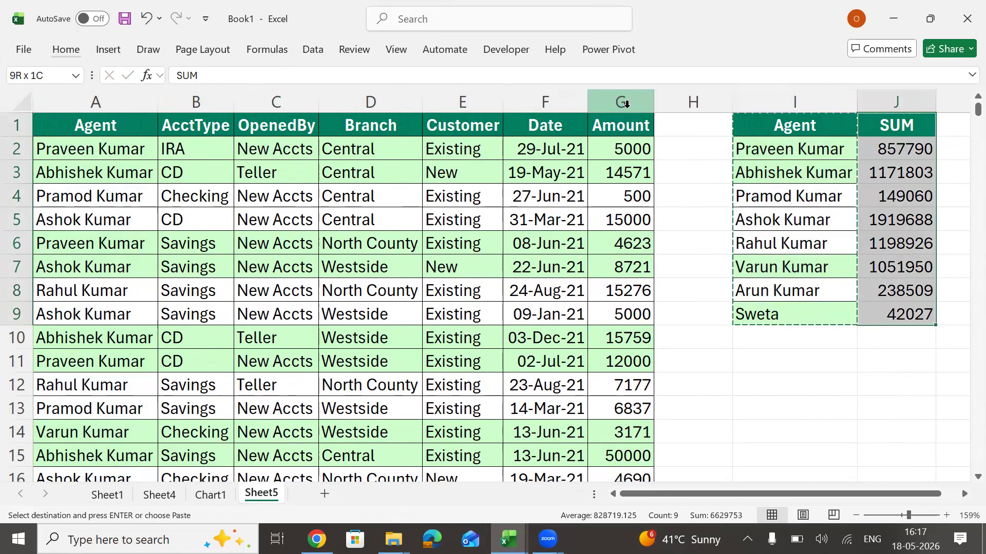
{"action": "key", "text": "Escape"}
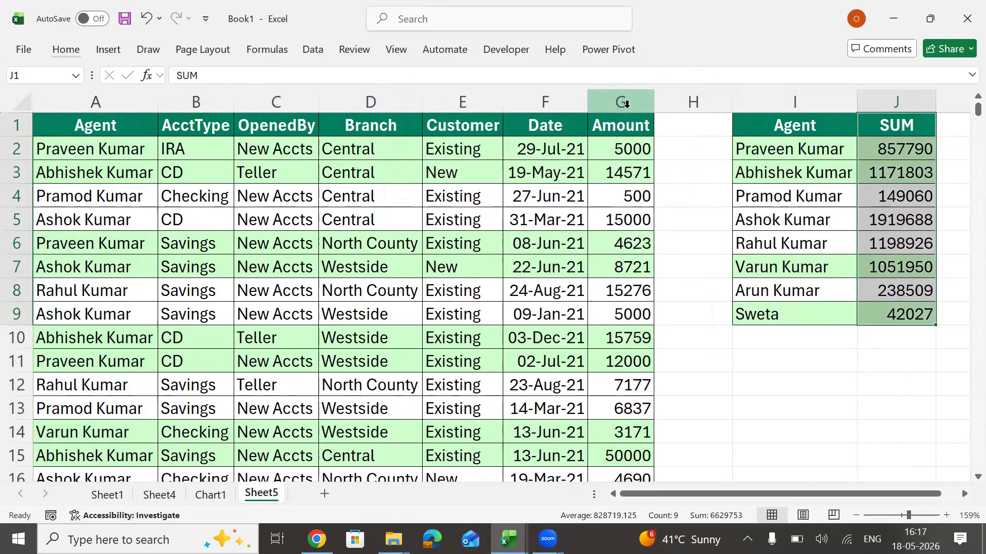
{"action": "key", "text": "Up"}
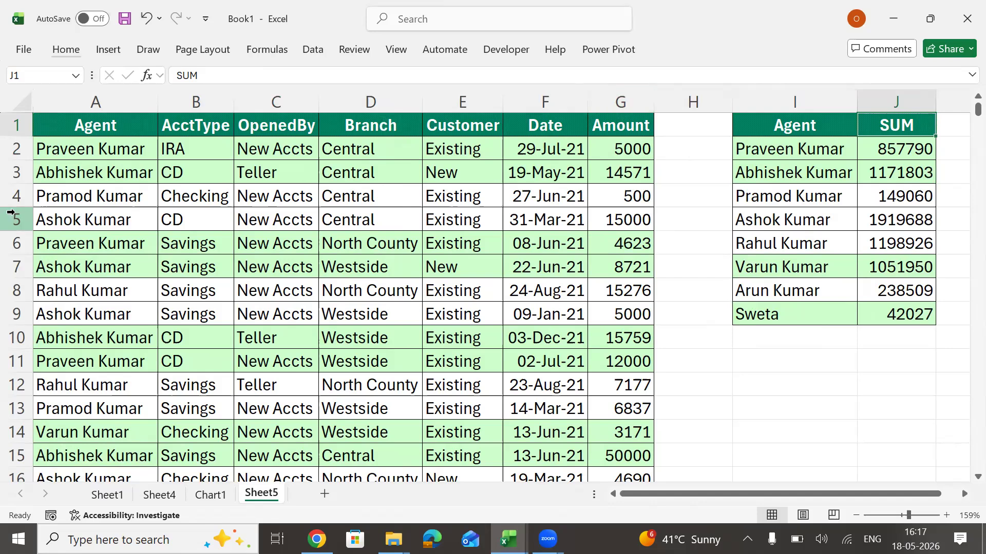
Delete columns A to J of Sheet5, and paste the RawData table again as values only at A1.
{"action": "left_click_drag", "start_coordinate": [95, 103], "coordinate": [889, 160]}
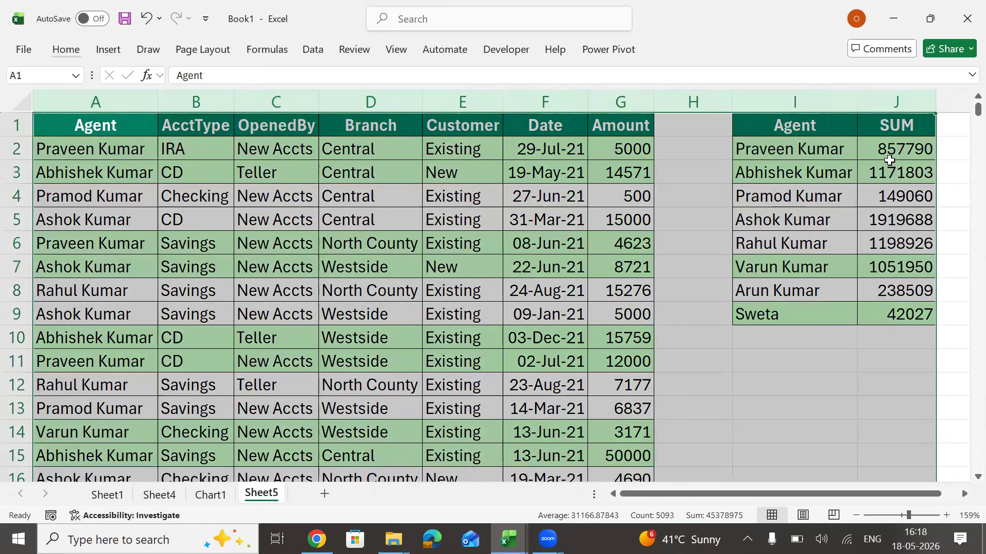
{"action": "key", "text": "ctrl+minus"}
{"action": "key", "text": "alt+Tab"}
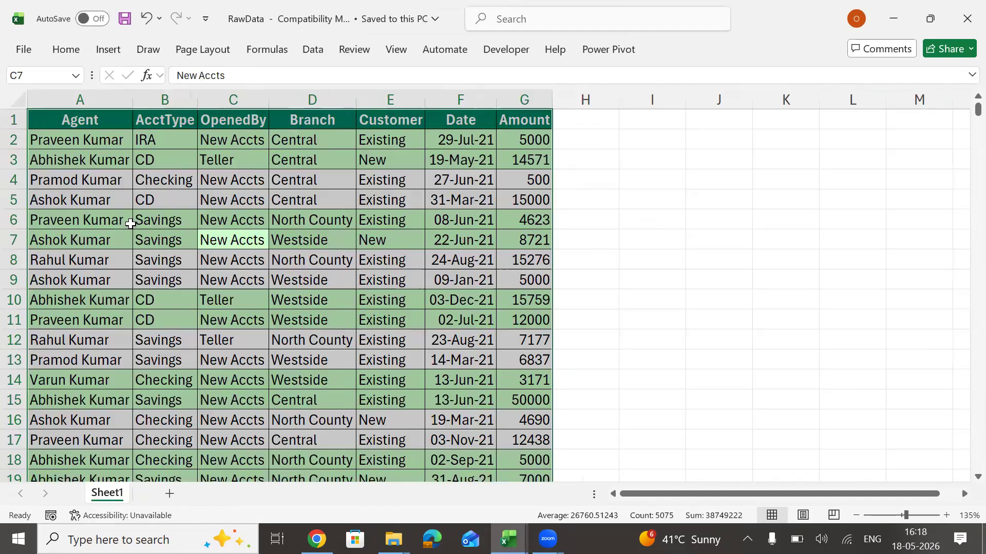
{"action": "key", "text": "ctrl+c"}
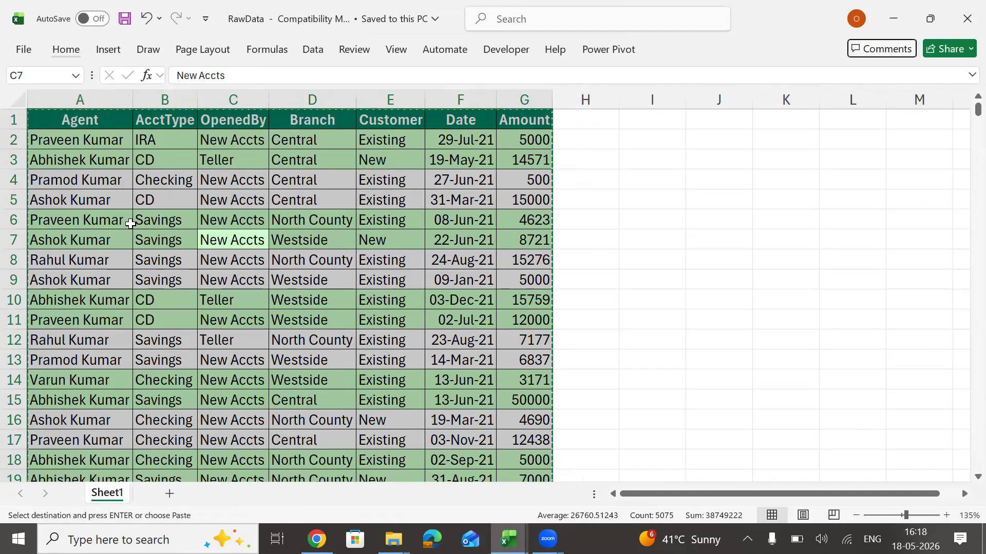
{"action": "key", "text": "alt+Tab"}
{"action": "key", "text": "alt"}
{"action": "key", "text": "ctrl+v"}
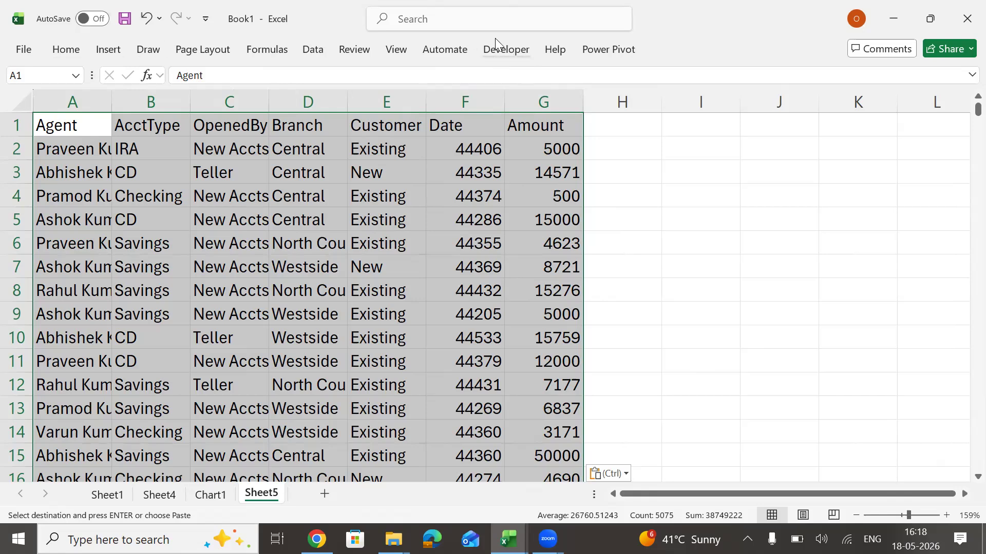
In the ribbon customization options, disable and re-enable the Developer entry among the main tabs and apply the settings.
{"action": "right_click", "coordinate": [393, 45]}
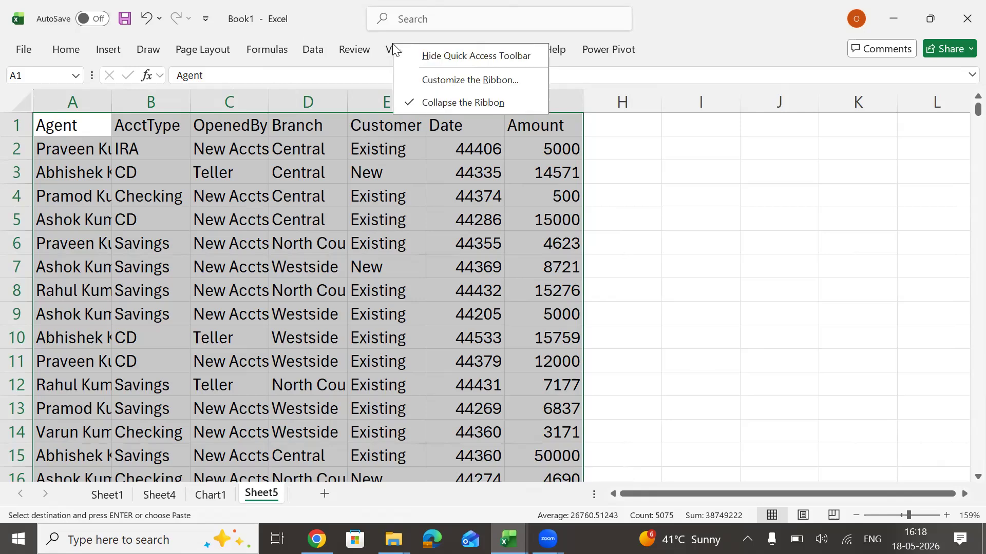
{"action": "right_click", "coordinate": [311, 45]}
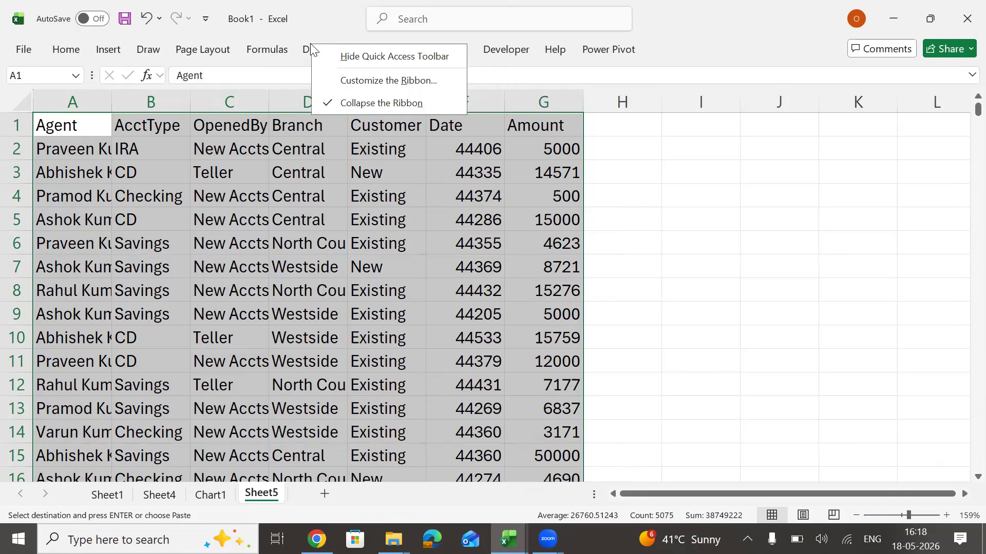
{"action": "left_click", "coordinate": [366, 82]}
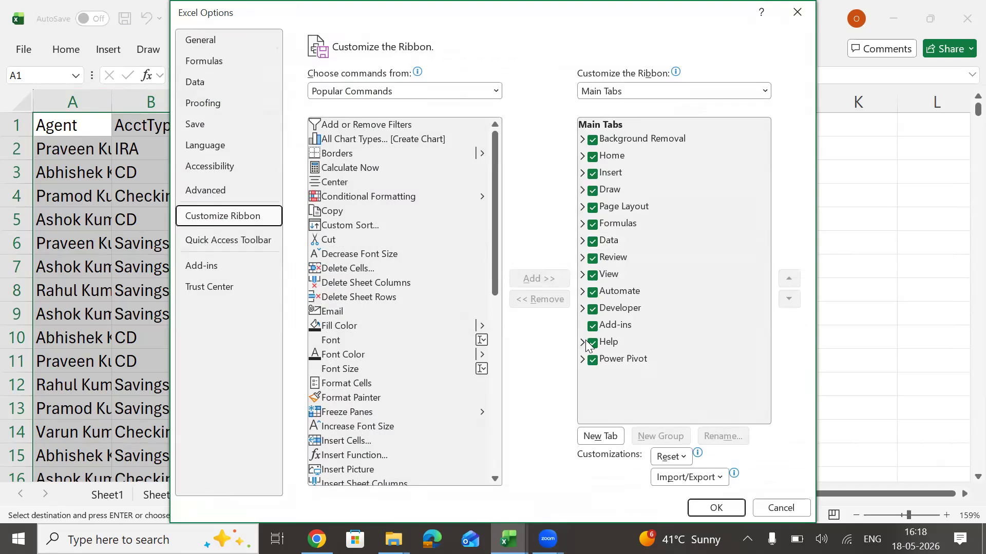
{"action": "double_click", "coordinate": [634, 310]}
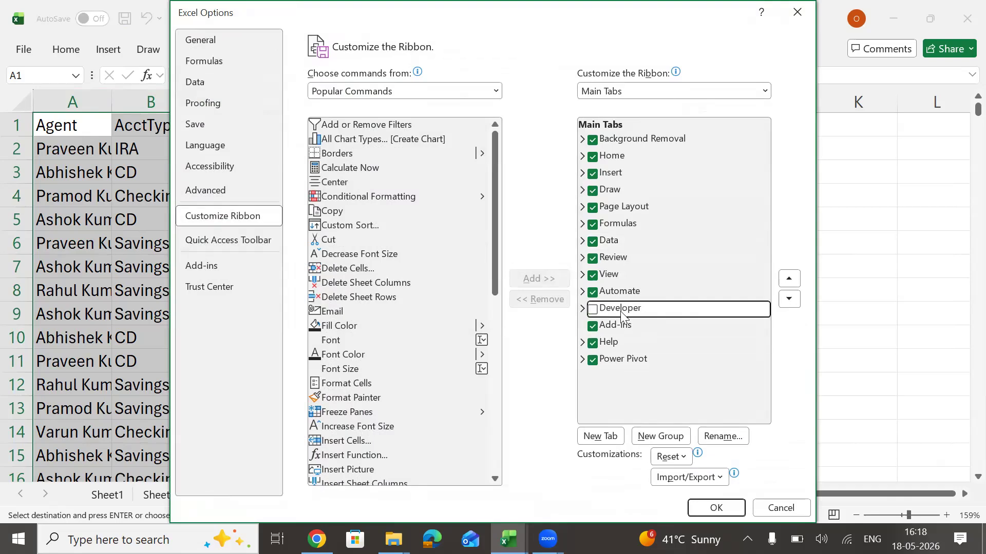
{"action": "left_click", "coordinate": [592, 310]}
{"action": "left_click", "coordinate": [716, 508]}
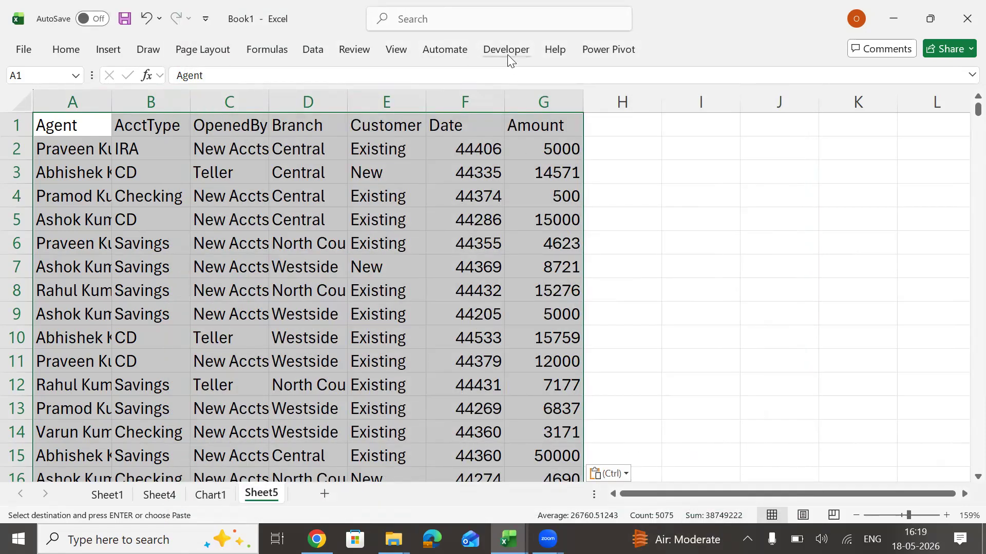
{"action": "left_click", "coordinate": [512, 52]}
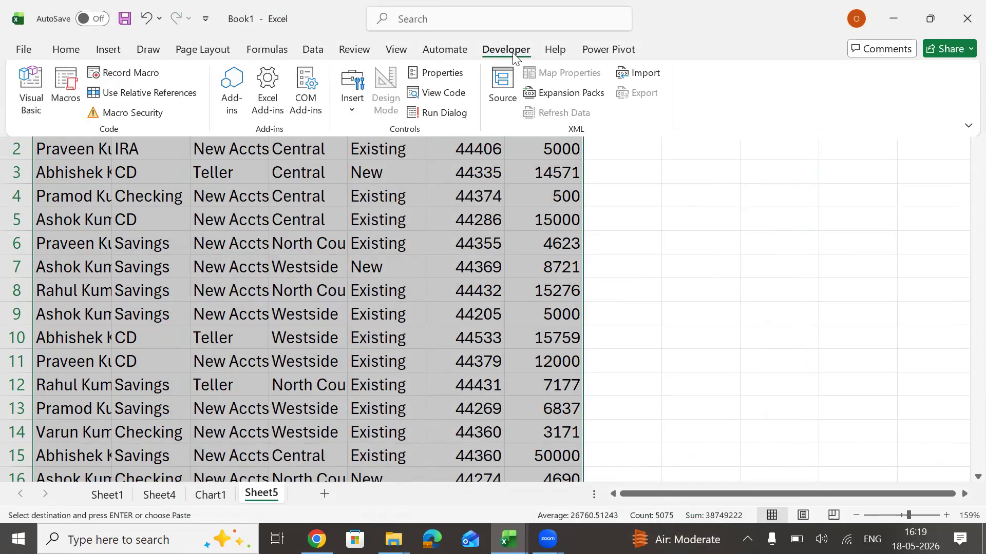
{"action": "left_click", "coordinate": [125, 75]}
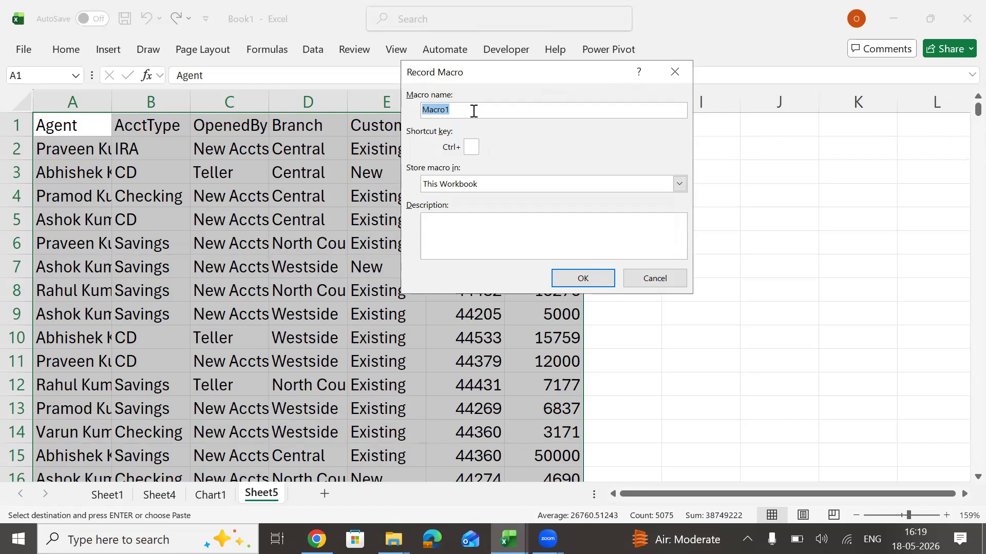
{"action": "left_click", "coordinate": [473, 149]}
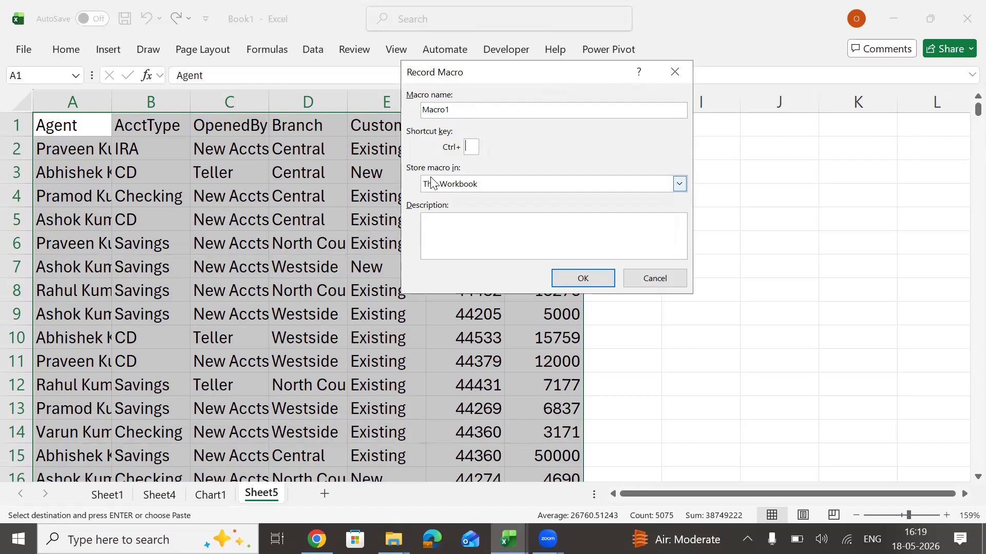
{"action": "type", "text": "a"}
{"action": "key", "text": "Return"}
Toggle bold on and off for the whole data table, and copy the table without pasting it.
{"action": "left_click", "coordinate": [387, 157]}
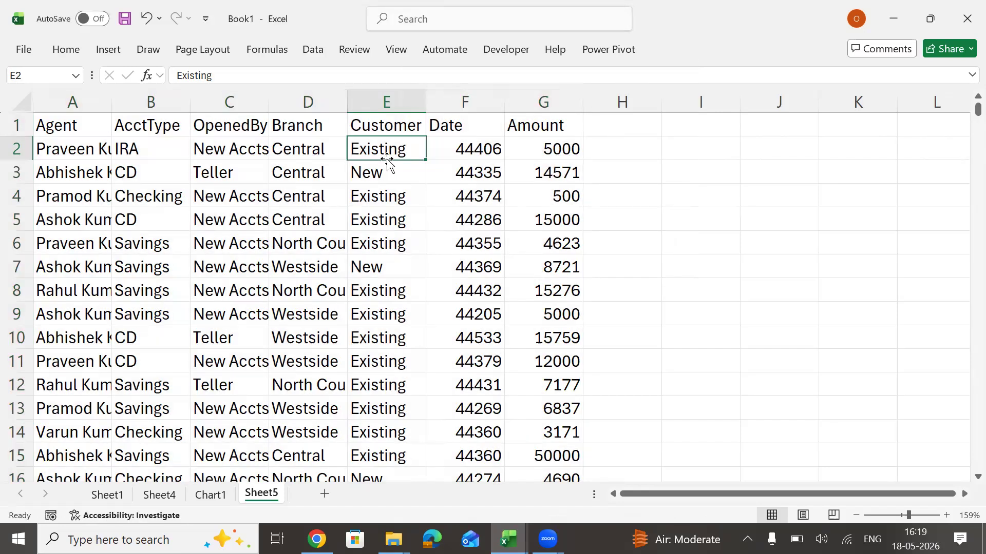
{"action": "key", "text": "ctrl+a"}
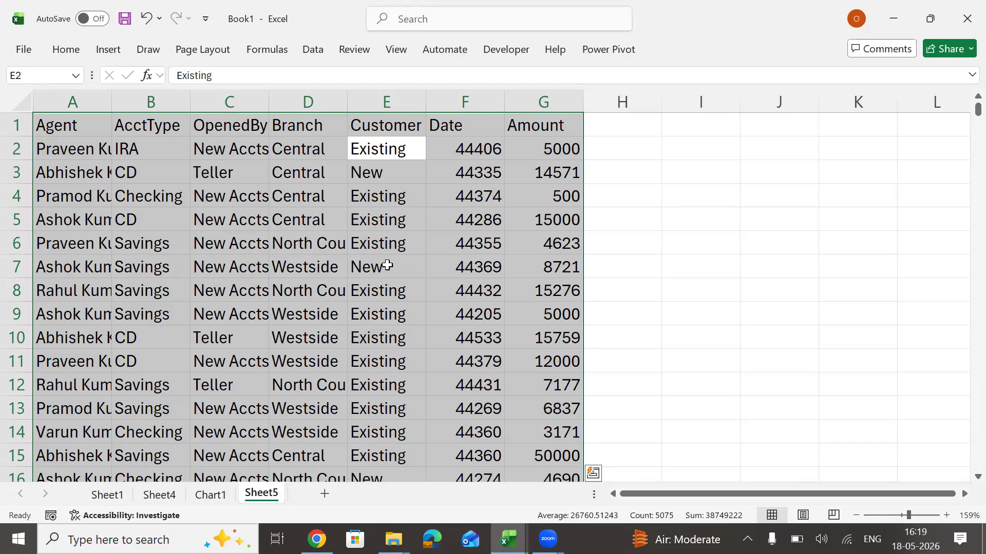
{"action": "key", "text": "ctrl+b"}
{"action": "key", "text": "ctrl+b"}
{"action": "key", "text": "ctrl+c"}
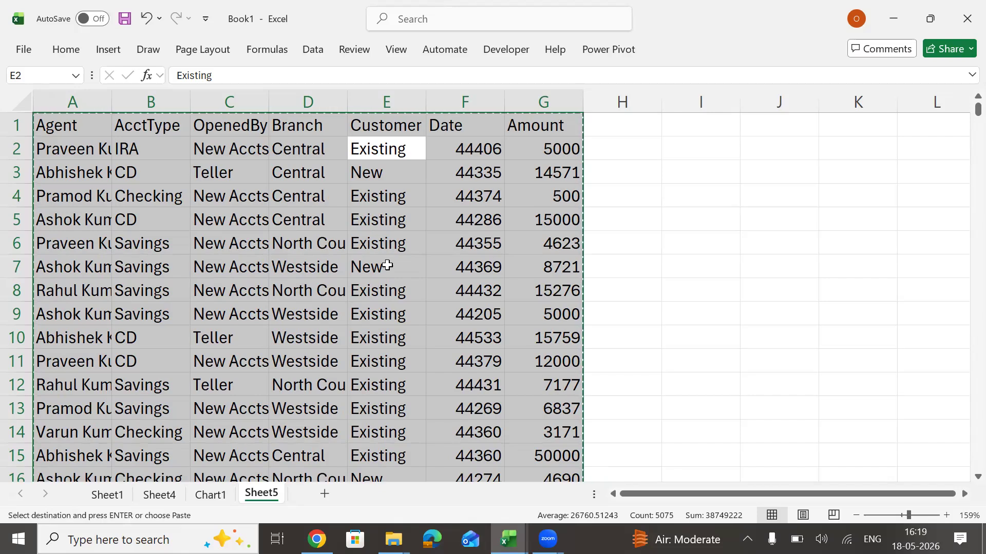
{"action": "key", "text": "Escape"}
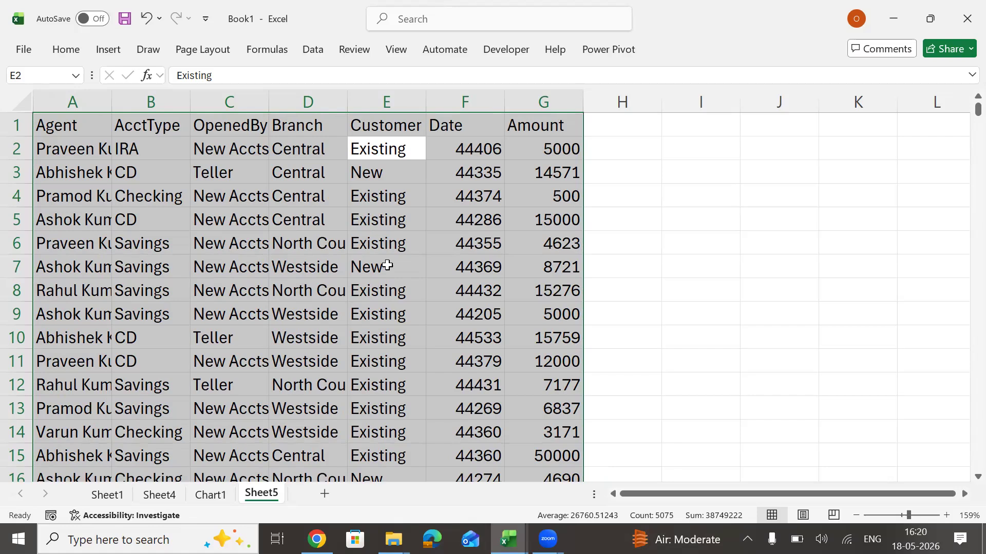
{"action": "left_click", "coordinate": [372, 220]}
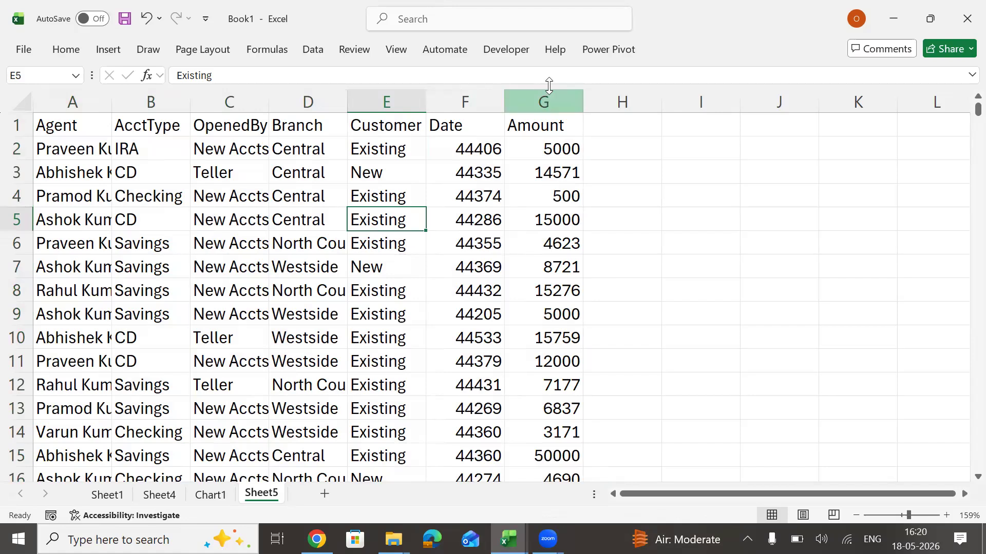
Start recording a macro stored in This Workbook with the shortcut key Ctrl+Shift+A and an empty description.
{"action": "left_click", "coordinate": [510, 50]}
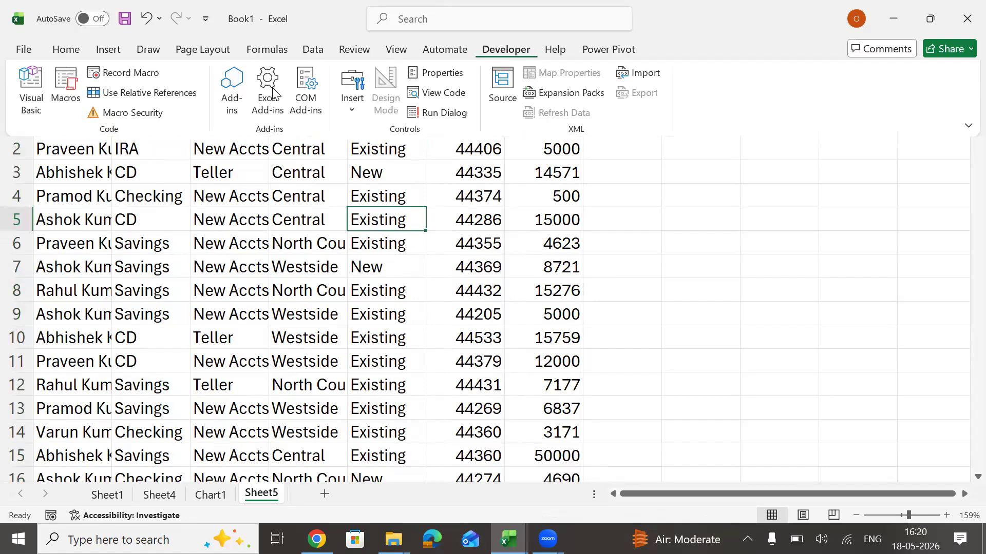
{"action": "left_click", "coordinate": [134, 72]}
{"action": "left_click", "coordinate": [471, 147]}
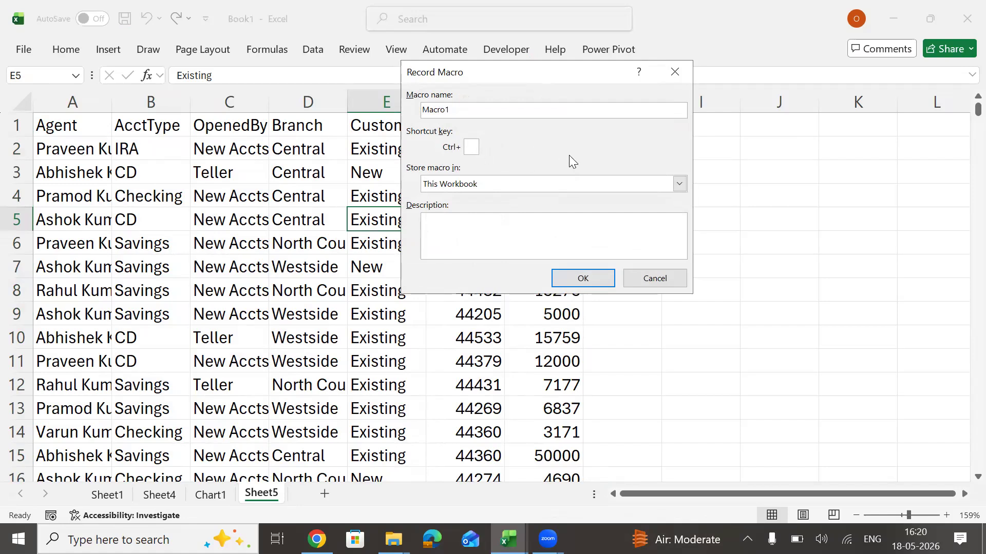
{"action": "type", "text": "A"}
{"action": "left_click", "coordinate": [528, 254]}
{"action": "type", "text": "hasdjsadk"}
{"action": "key", "text": "BackSpace"}
{"action": "key", "text": "BackSpace"}
{"action": "key", "text": "BackSpace"}
{"action": "key", "text": "BackSpace"}
{"action": "key", "text": "BackSpace"}
{"action": "key", "text": "BackSpace"}
{"action": "key", "text": "BackSpace"}
{"action": "key", "text": "BackSpace"}
{"action": "key", "text": "BackSpace"}
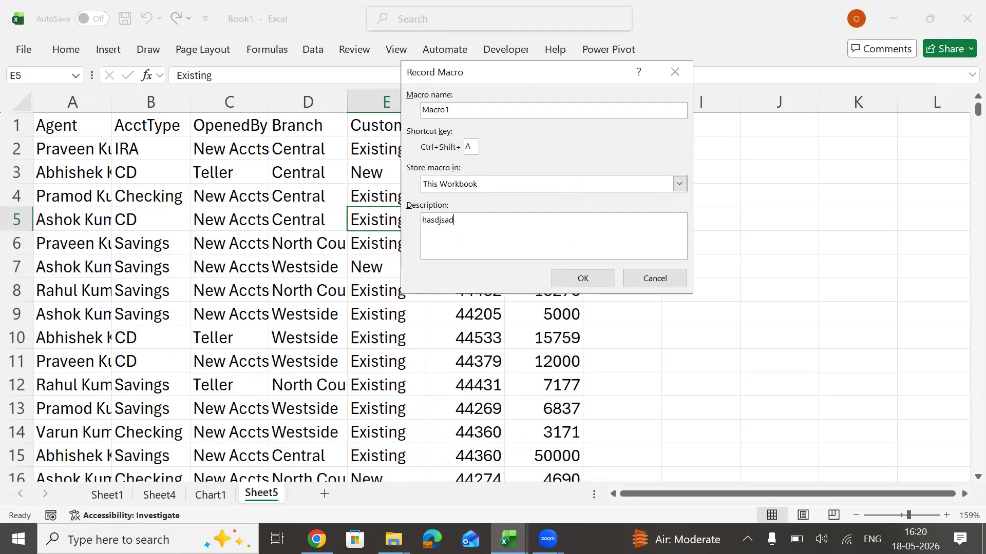
{"action": "left_click", "coordinate": [586, 278]}
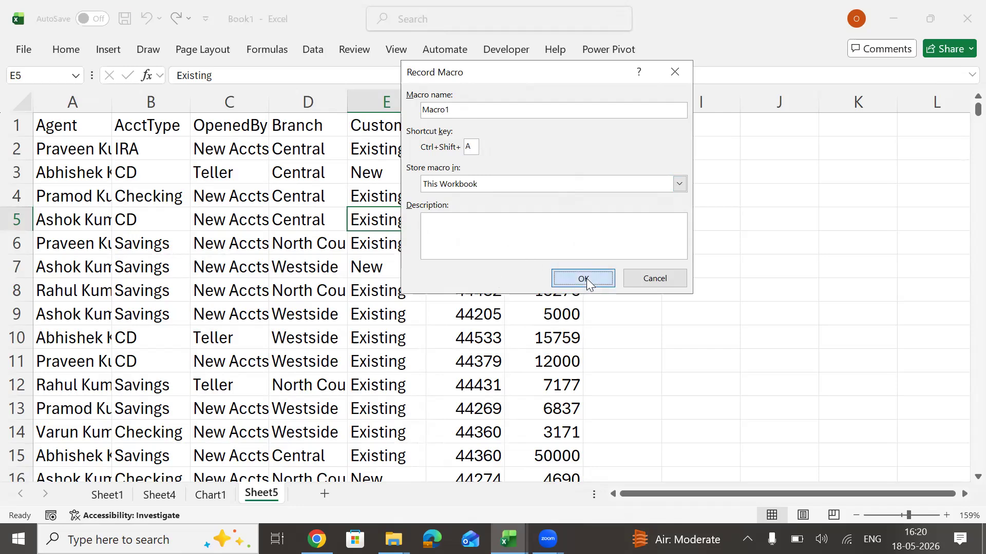
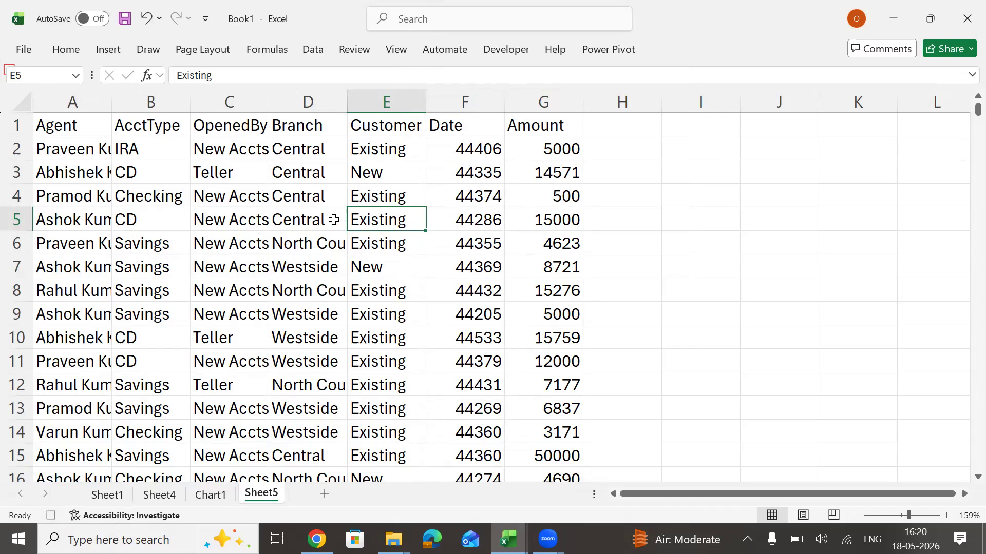
Apply the List 2 AutoFormat to the whole data table.
{"action": "key", "text": "alt"}
{"action": "key", "text": "o"}
{"action": "key", "text": "a"}
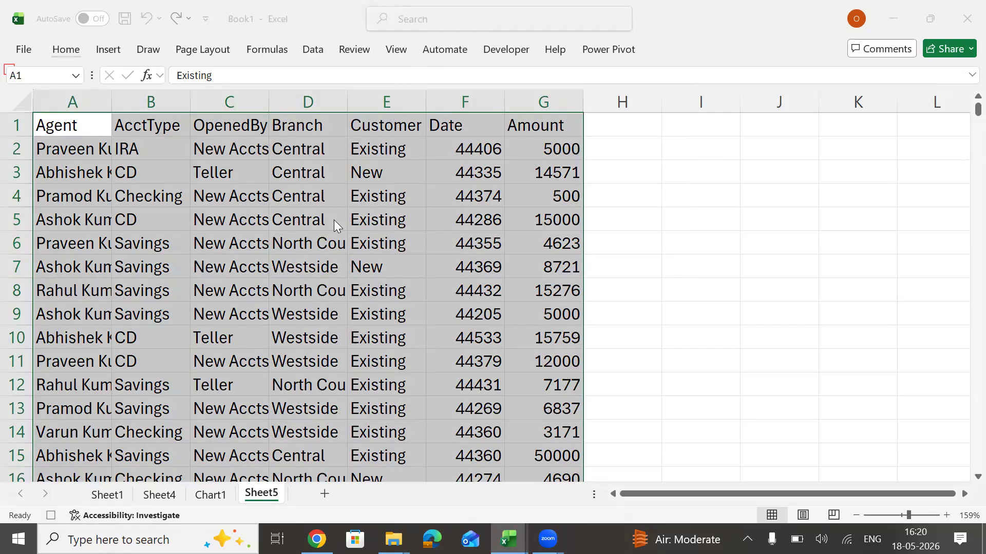
{"action": "key", "text": "Right"}
{"action": "key", "text": "Right"}
{"action": "key", "text": "Right"}
{"action": "key", "text": "Right"}
{"action": "key", "text": "Right"}
{"action": "key", "text": "Right"}
{"action": "key", "text": "Right"}
{"action": "key", "text": "Right"}
{"action": "key", "text": "Right"}
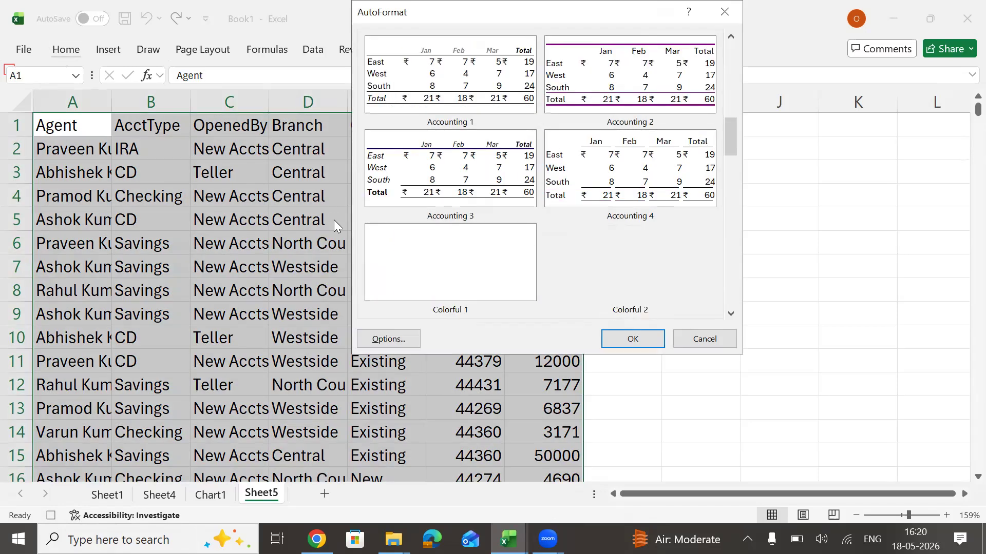
{"action": "key", "text": "Right"}
{"action": "key", "text": "Right"}
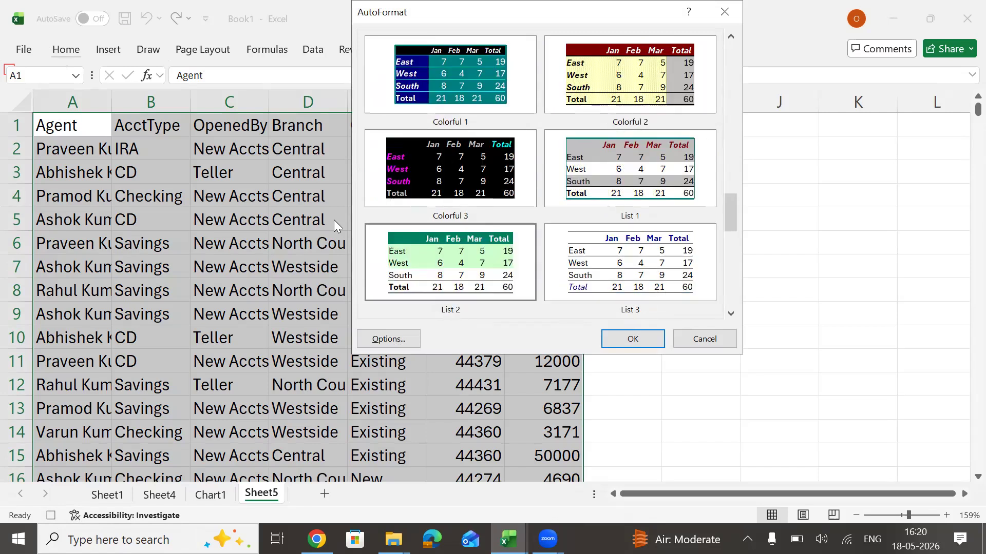
{"action": "key", "text": "Return"}
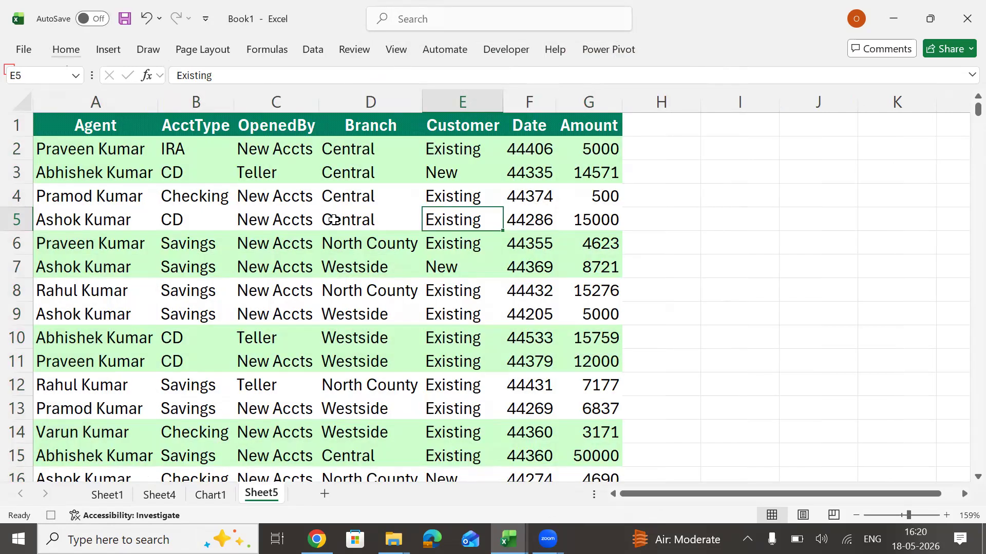
Add all borders to the data table and apply the day-month-year date format to F2:F725.
{"action": "key", "text": "ctrl+a"}
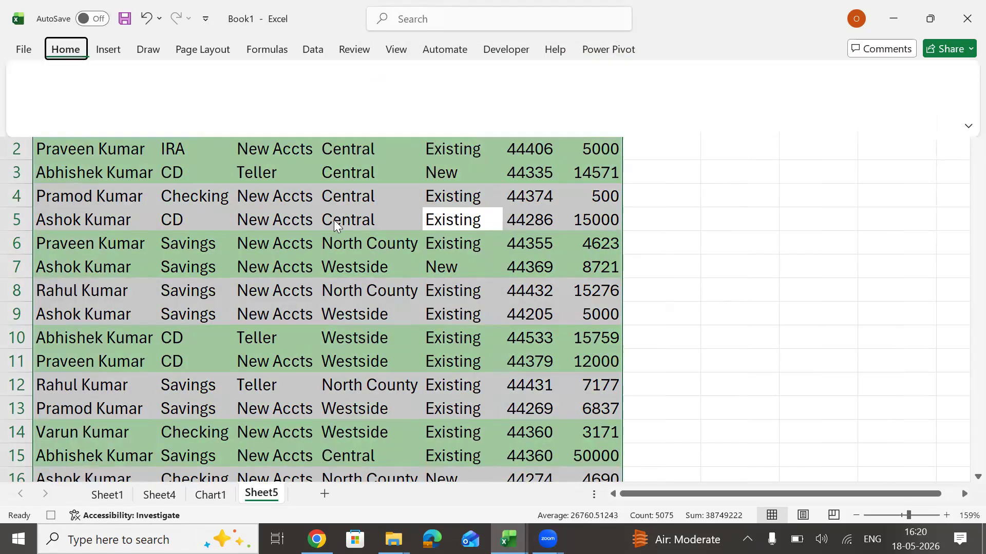
{"action": "key", "text": "Up"}
{"action": "key", "text": "Right"}
{"action": "key", "text": "Right"}
{"action": "key", "text": "Right"}
{"action": "key", "text": "Left"}
{"action": "key", "text": "Up"}
{"action": "key", "text": "Up"}
{"action": "key", "text": "Left"}
{"action": "key", "text": "ctrl+shift+Down"}
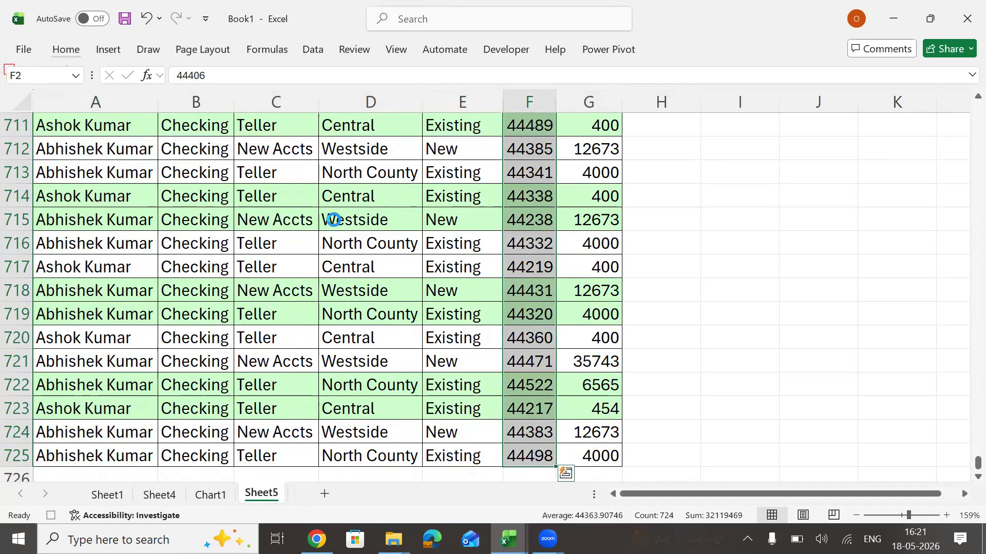
{"action": "key", "text": "ctrl+shift+3"}
Copy the Agent column A1:A725 with its header to cell I1.
{"action": "key", "text": "ctrl+Home"}
{"action": "key", "text": "ctrl+shift+Down"}
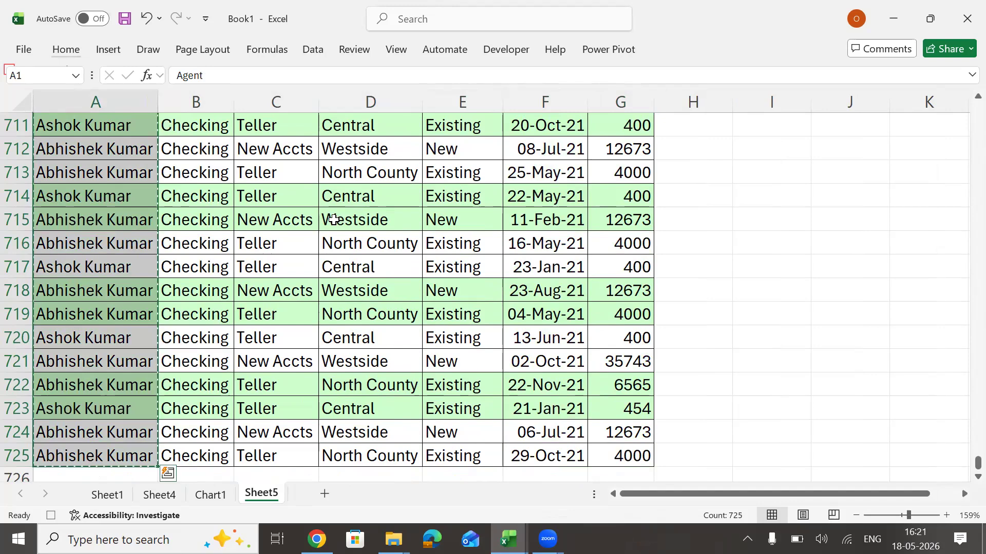
{"action": "key", "text": "ctrl+Home"}
{"action": "key", "text": "Right"}
{"action": "key", "text": "Right"}
{"action": "key", "text": "Right"}
{"action": "key", "text": "Right"}
{"action": "key", "text": "Right"}
{"action": "key", "text": "Right"}
{"action": "key", "text": "Right"}
{"action": "key", "text": "Right"}
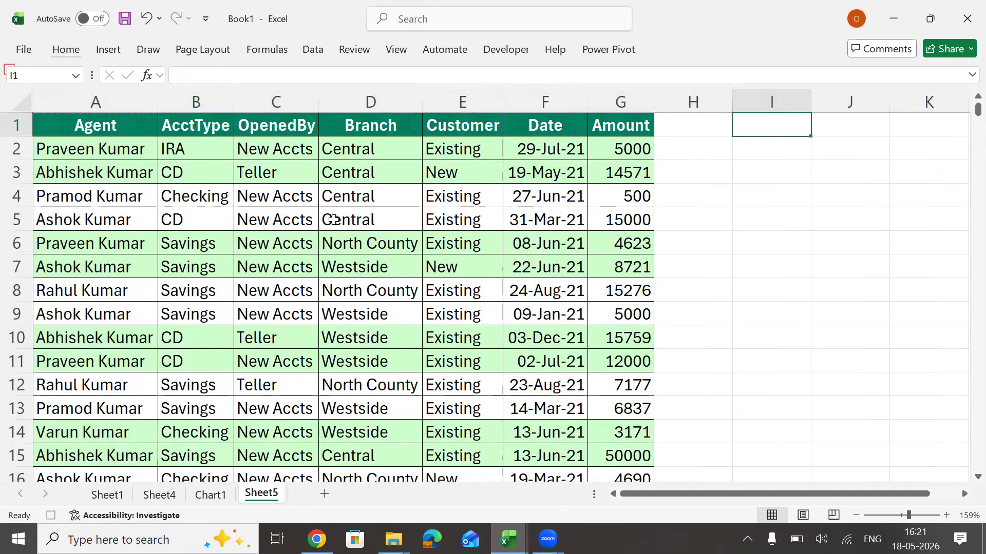
{"action": "key", "text": "ctrl+v"}
Remove the duplicates from the copied agent list and autofit the width of column I.
{"action": "key", "text": "alt"}
{"action": "key", "text": "a"}
{"action": "key", "text": "m"}
{"action": "key", "text": "Return"}
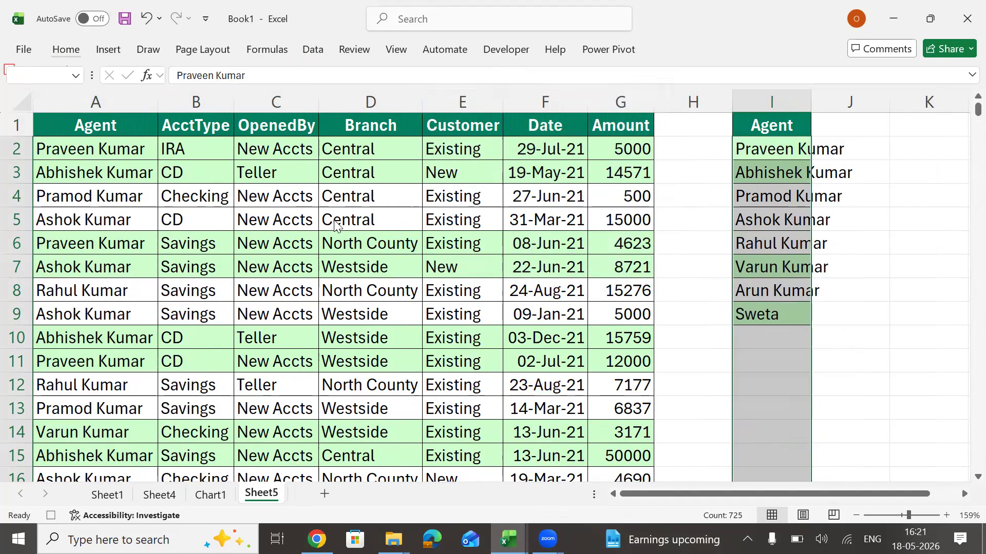
{"action": "key", "text": "Return"}
{"action": "key", "text": "alt"}
{"action": "key", "text": "h"}
{"action": "key", "text": "o"}
{"action": "key", "text": "i"}
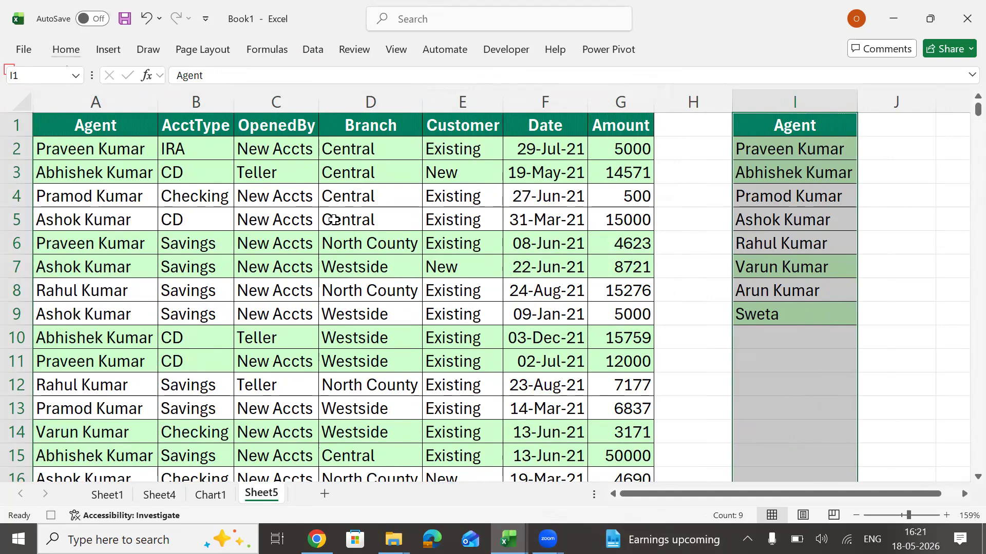
Enter the header SUM in J1 beside the unique agent list.
{"action": "key", "text": "Right"}
{"action": "key", "text": "Right"}
{"action": "key", "text": "Right"}
{"action": "key", "text": "Right"}
{"action": "key", "text": "Left"}
{"action": "key", "text": "Left"}
{"action": "key", "text": "Left"}
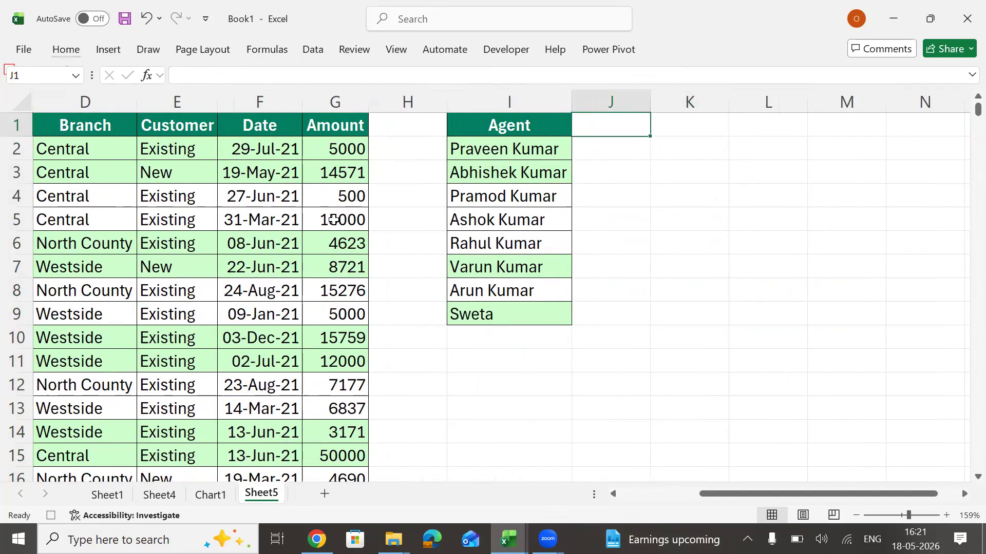
{"action": "type", "text": "SUM"}
{"action": "key", "text": "Return"}
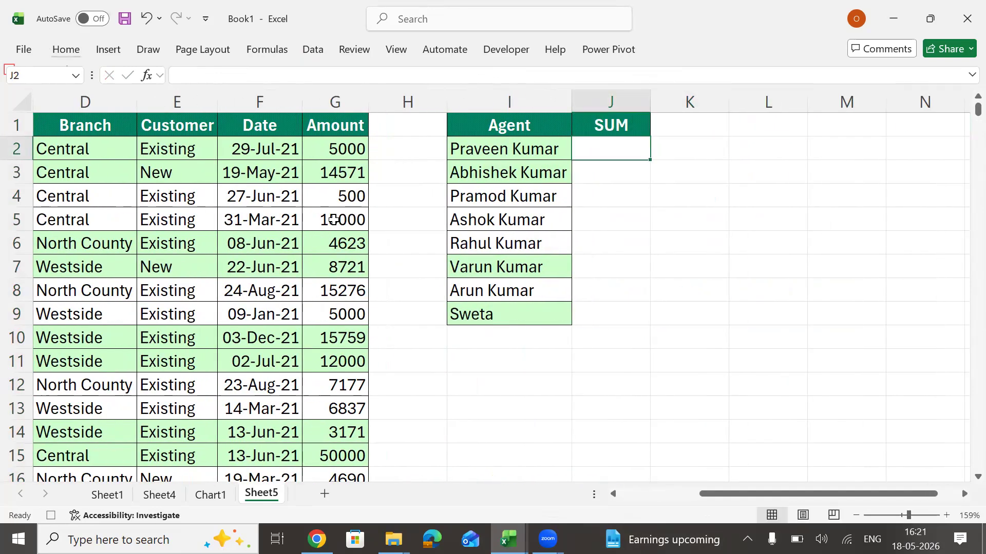
Start a SUMIF formula in J2 with the Agent column as absolute range $A$1:$A$725.
{"action": "type", "text": "=sumif"}
{"action": "key", "text": "Tab"}
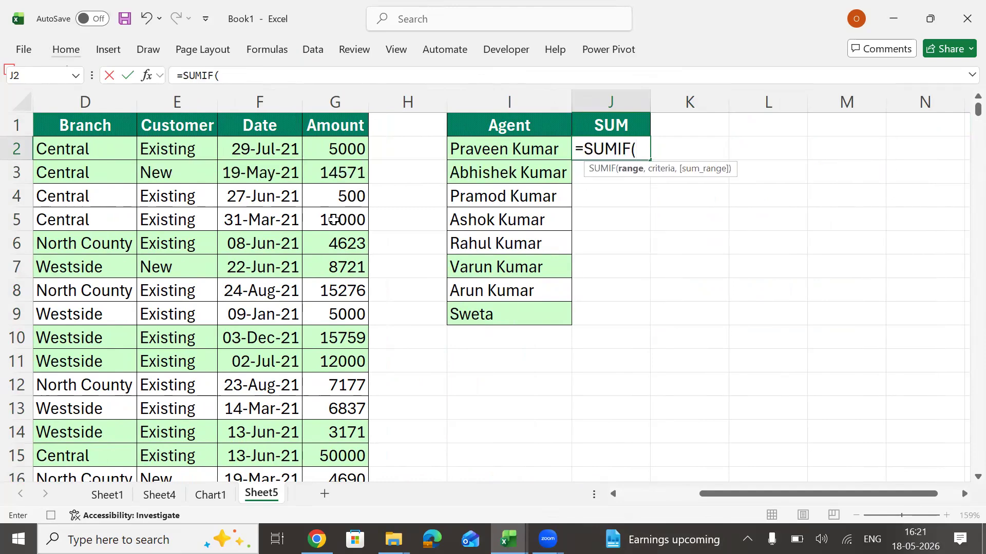
{"action": "key", "text": "Left"}
{"action": "key", "text": "ctrl+Left"}
{"action": "key", "text": "ctrl+Left"}
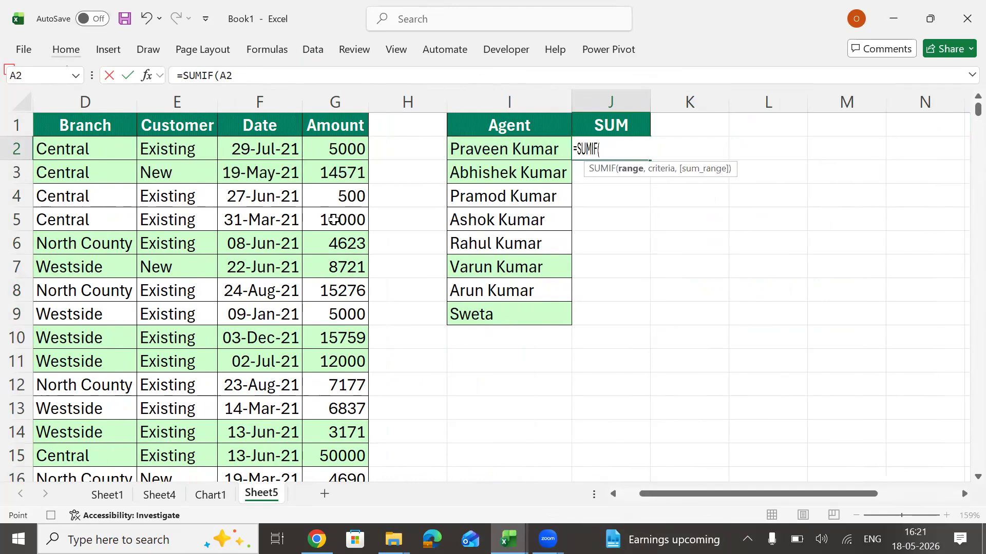
{"action": "key", "text": "Up"}
{"action": "key", "text": "ctrl+shift+Down"}
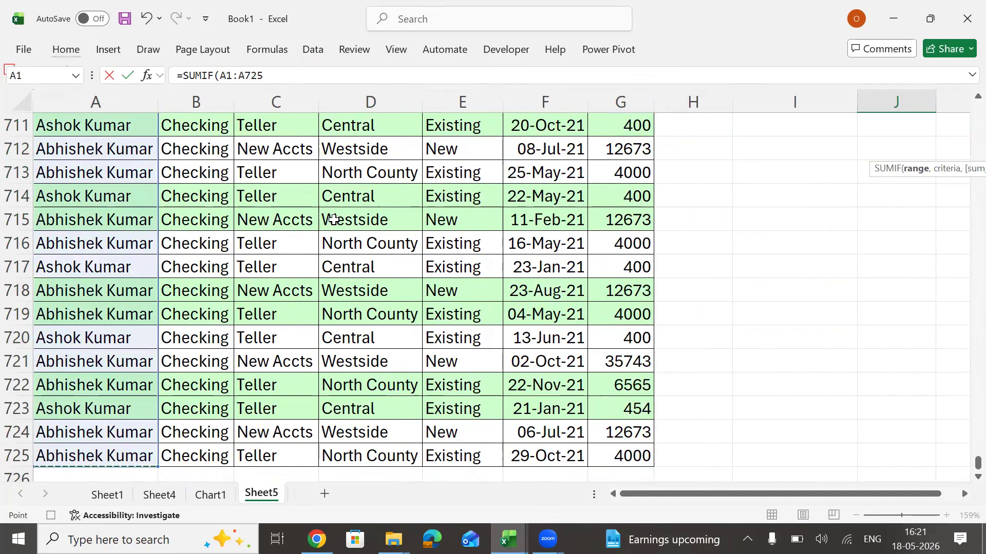
{"action": "key", "text": "XF86MonBrightnessUp"}
{"action": "key", "text": "F4"}
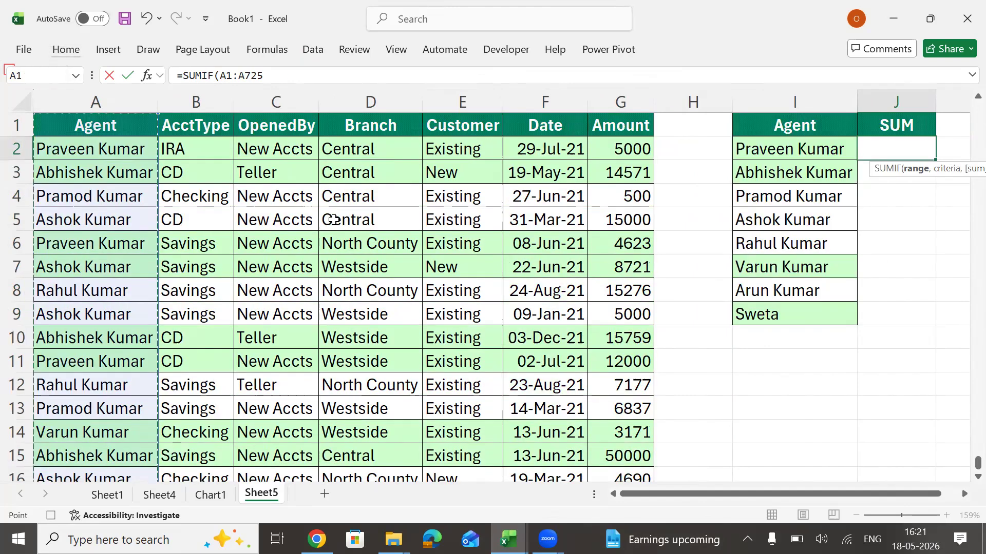
Complete the SUMIF formula with criteria I2 and the absolute sum range $F$2:$F$725.
{"action": "type", "text": ","}
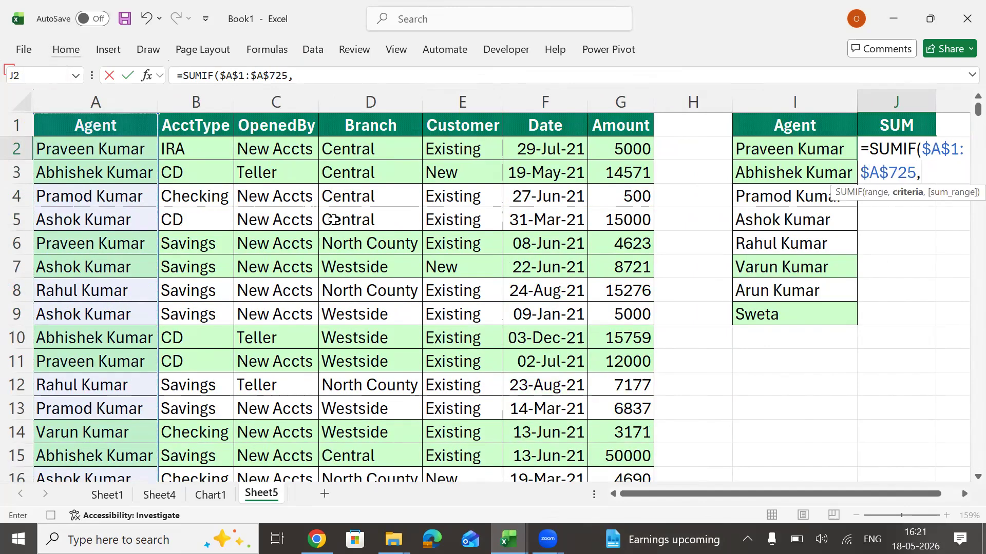
{"action": "left_click", "coordinate": [796, 149]}
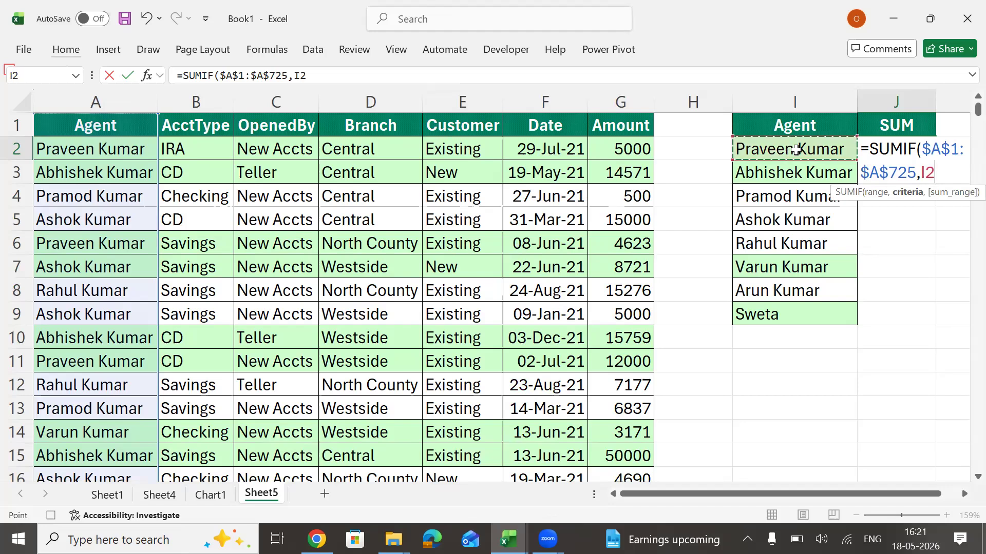
{"action": "type", "text": ","}
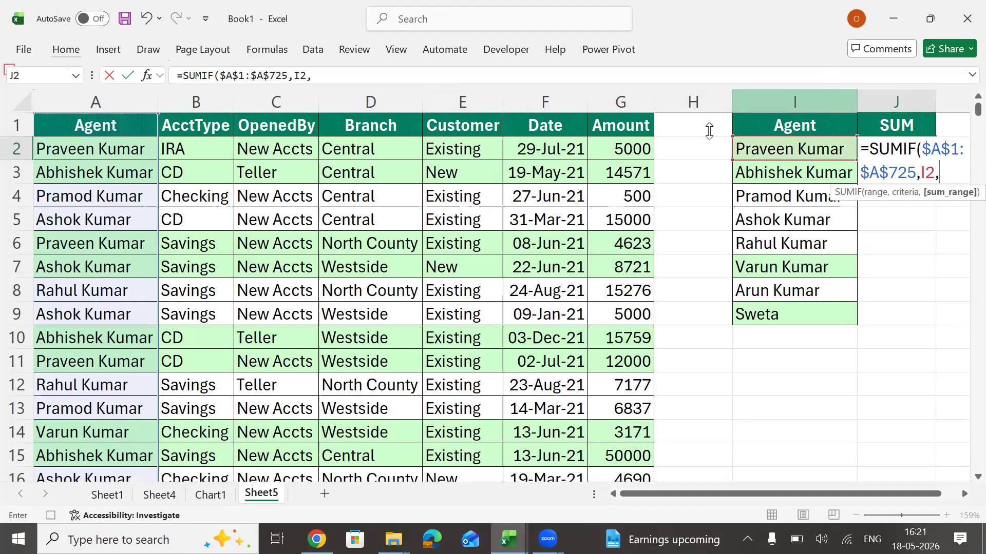
{"action": "left_click", "coordinate": [552, 145]}
{"action": "key", "text": "ctrl+shift+Down"}
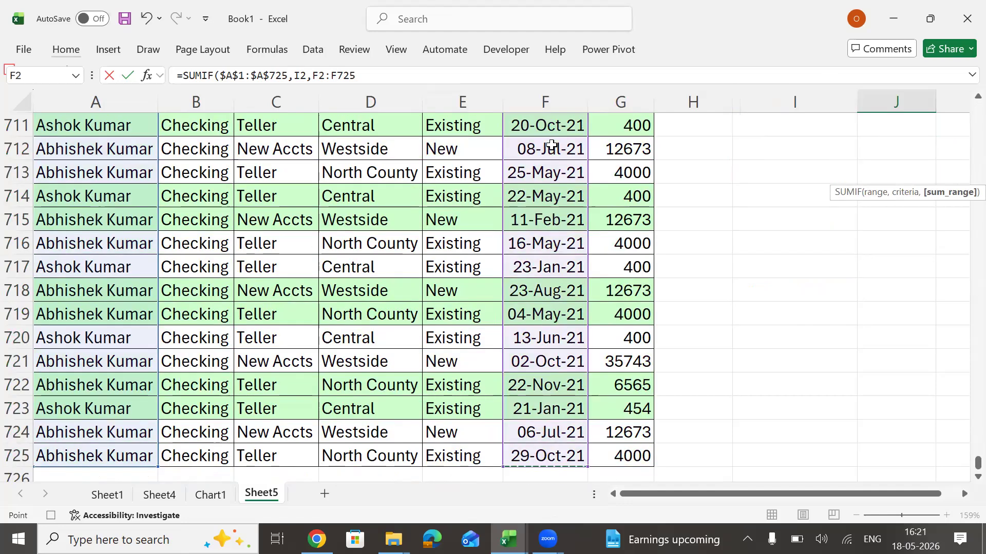
{"action": "key", "text": "F4"}
{"action": "key", "text": "ctrl+Return"}
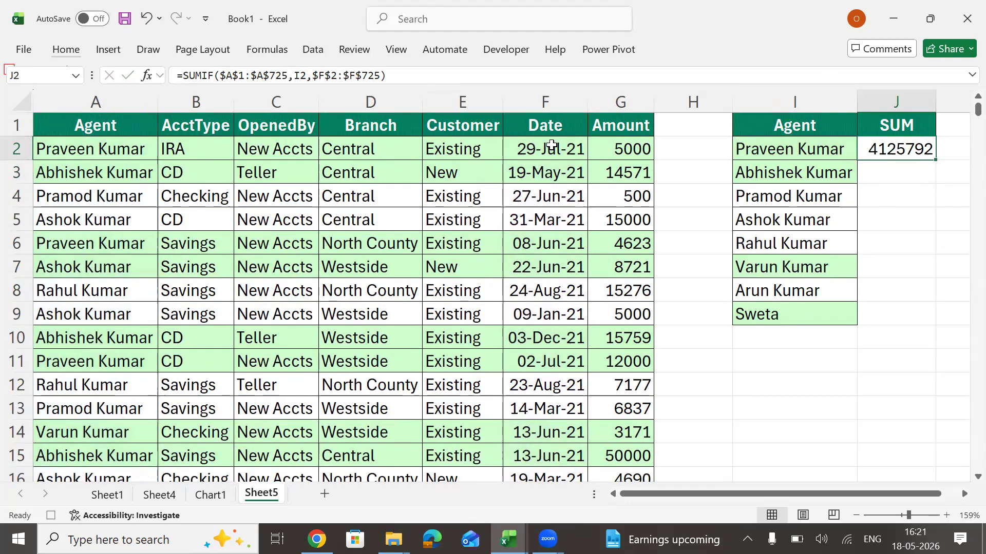
Fill the SUMIF formula from J2 down to J9 for all listed agents.
{"action": "key", "text": "shift+Down"}
{"action": "key", "text": "shift+Down"}
{"action": "key", "text": "shift+Down"}
{"action": "key", "text": "shift+Down"}
{"action": "key", "text": "shift+Down"}
{"action": "key", "text": "shift+Down"}
{"action": "key", "text": "shift+Down"}
{"action": "key", "text": "ctrl+d"}
Copy the formatting of the agent list I2:I9 onto the sums in J2:J9 as formats only.
{"action": "key", "text": "Right"}
{"action": "key", "text": "Left"}
{"action": "key", "text": "Left"}
{"action": "key", "text": "ctrl+shift+Down"}
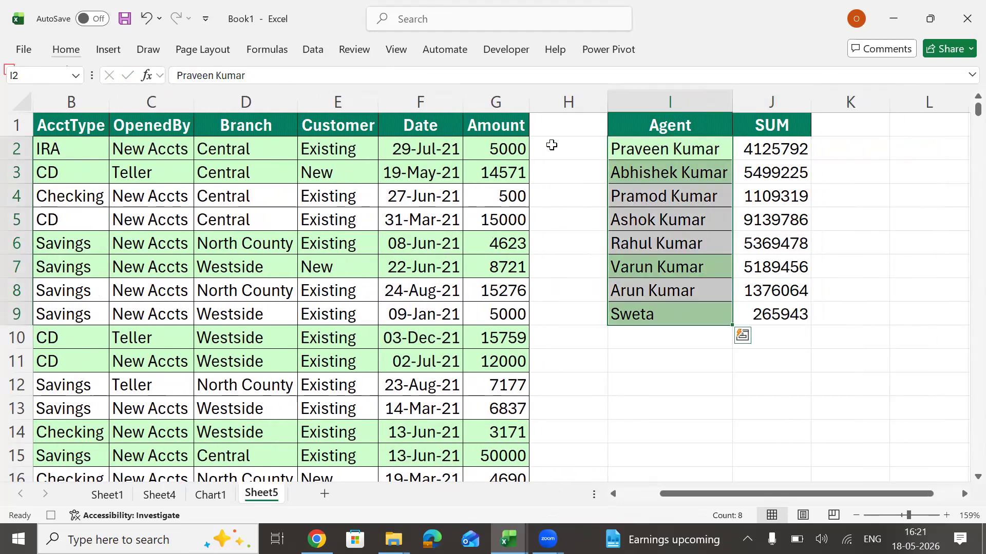
{"action": "key", "text": "ctrl+c"}
{"action": "key", "text": "Right"}
{"action": "key", "text": "ctrl+shift+Down"}
{"action": "key", "text": "ctrl+alt+v"}
{"action": "key", "text": "t"}
{"action": "key", "text": "Return"}
{"action": "key", "text": "Down"}
{"action": "key", "text": "Escape"}
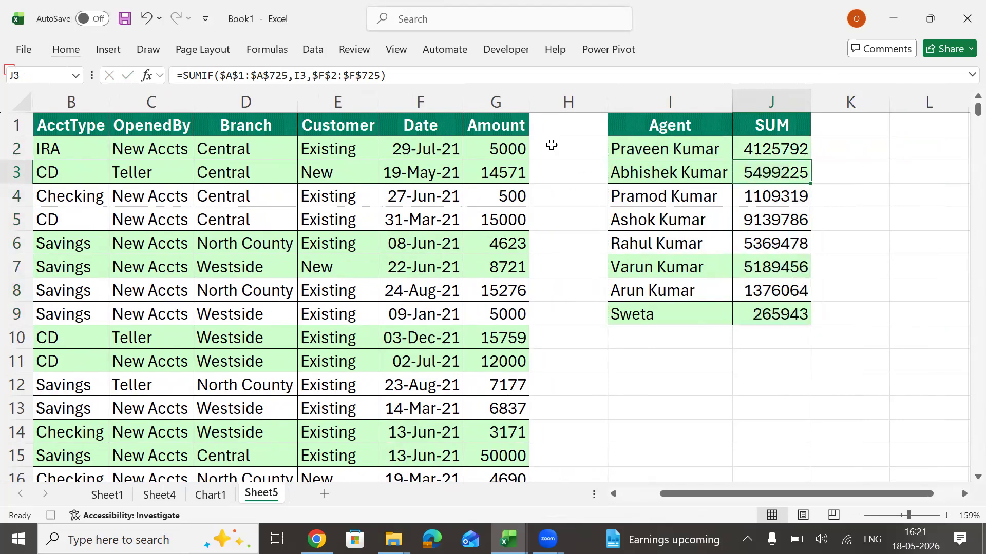
{"action": "key", "text": "Left"}
{"action": "key", "text": "Left"}
{"action": "key", "text": "Up"}
{"action": "key", "text": "Up"}
{"action": "key", "text": "Right"}
{"action": "key", "text": "Right"}
{"action": "key", "text": "Right"}
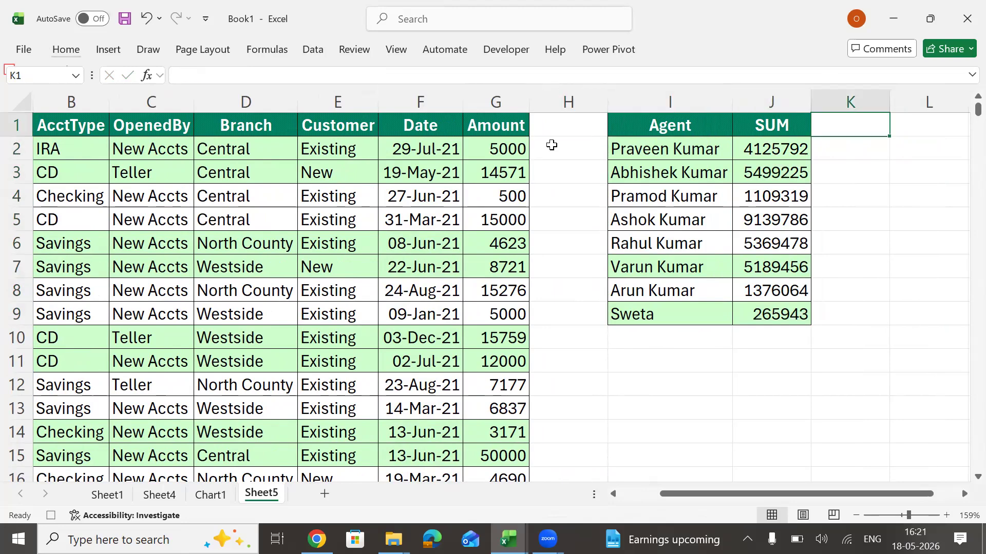
{"action": "key", "text": "Left"}
{"action": "key", "text": "Left"}
{"action": "key", "text": "Left"}
{"action": "key", "text": "Left"}
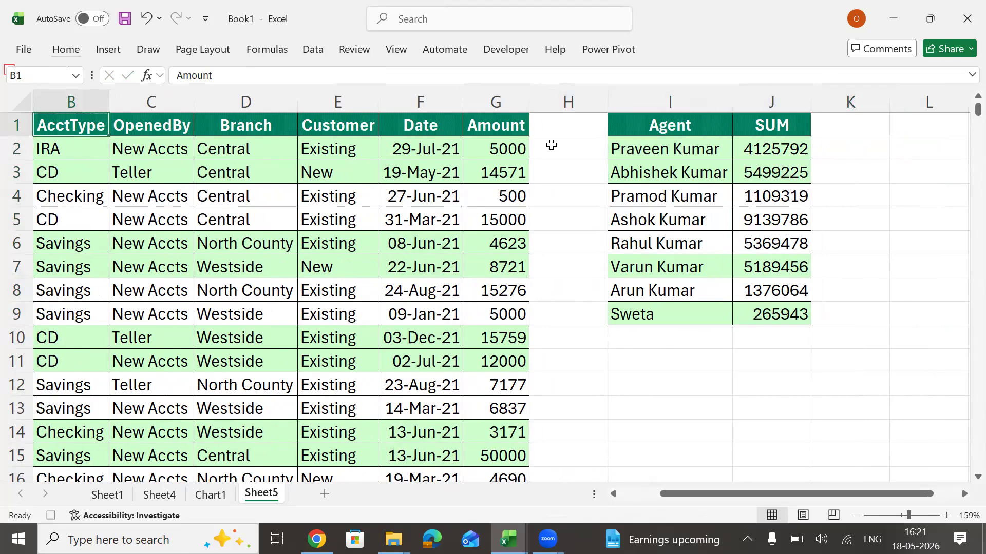
Insert a PivotTable from the range Sheet5!$A$1:$G$725 in the existing worksheet at cell M2.
{"action": "key", "text": "ctrl+Left"}
{"action": "key", "text": "Right"}
{"action": "key", "text": "Right"}
{"action": "key", "text": "Right"}
{"action": "key", "text": "Down"}
{"action": "key", "text": "Down"}
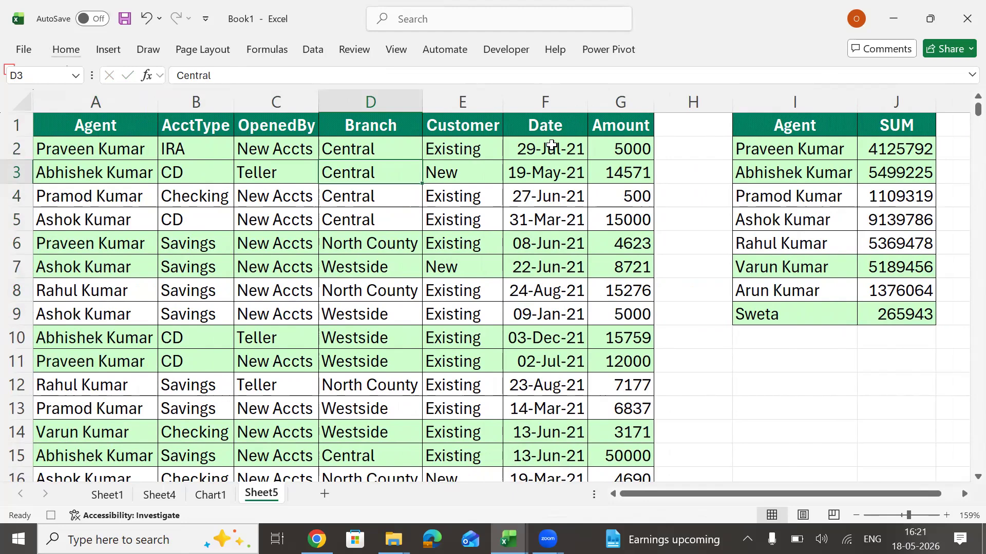
{"action": "key", "text": "alt"}
{"action": "key", "text": "n"}
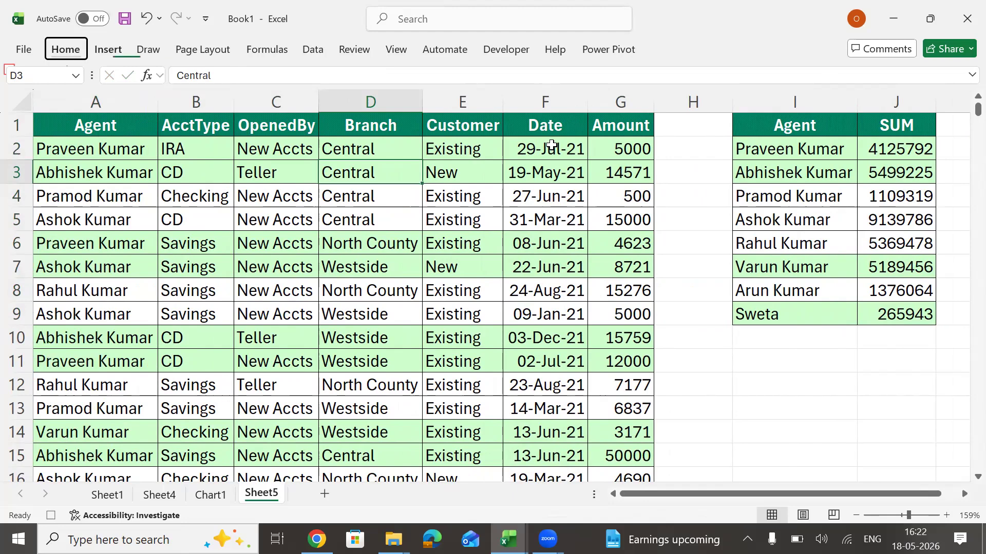
{"action": "key", "text": "v"}
{"action": "key", "text": "t"}
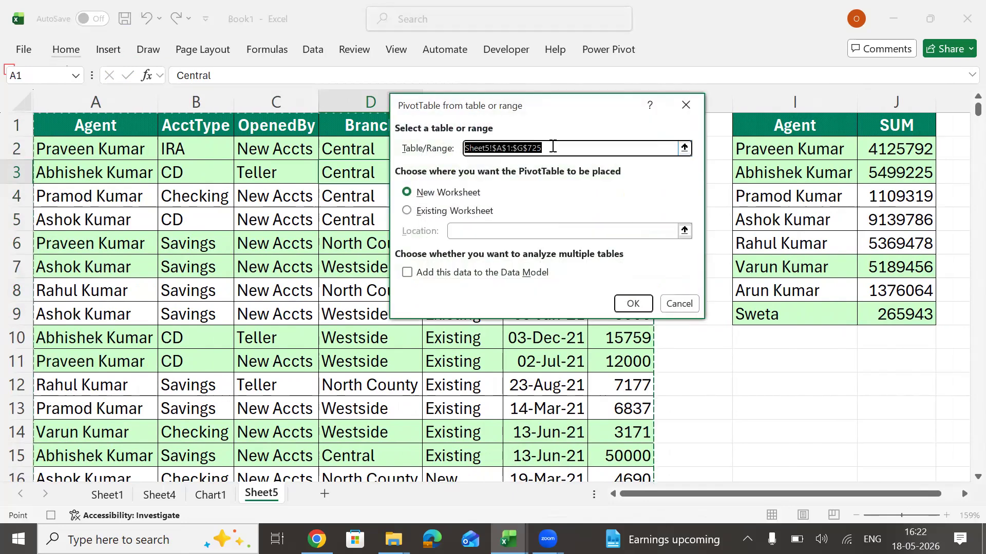
{"action": "left_click", "coordinate": [407, 211]}
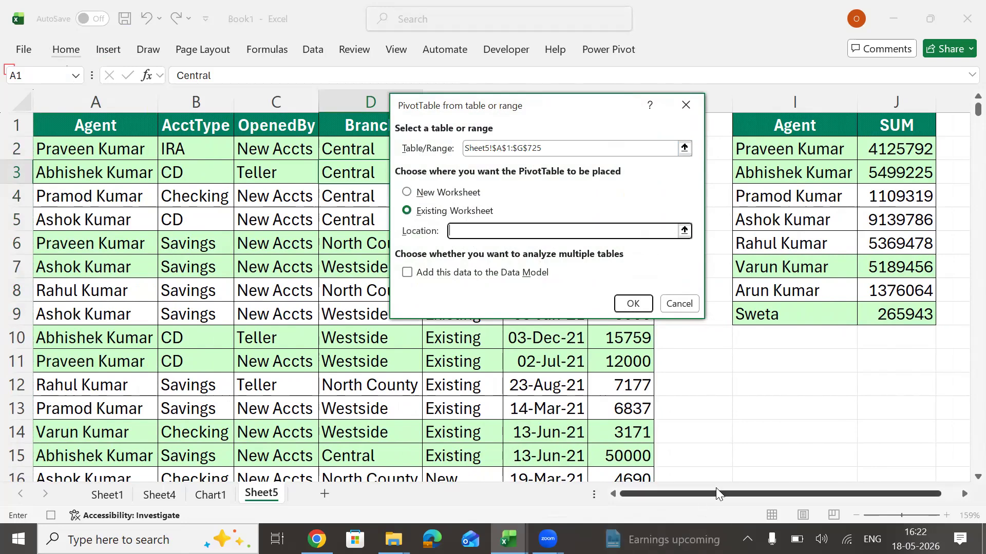
{"action": "left_click_drag", "start_coordinate": [718, 493], "coordinate": [925, 453]}
{"action": "left_click_drag", "start_coordinate": [937, 139], "coordinate": [945, 136]}
{"action": "key", "text": "Left"}
{"action": "key", "text": "Left"}
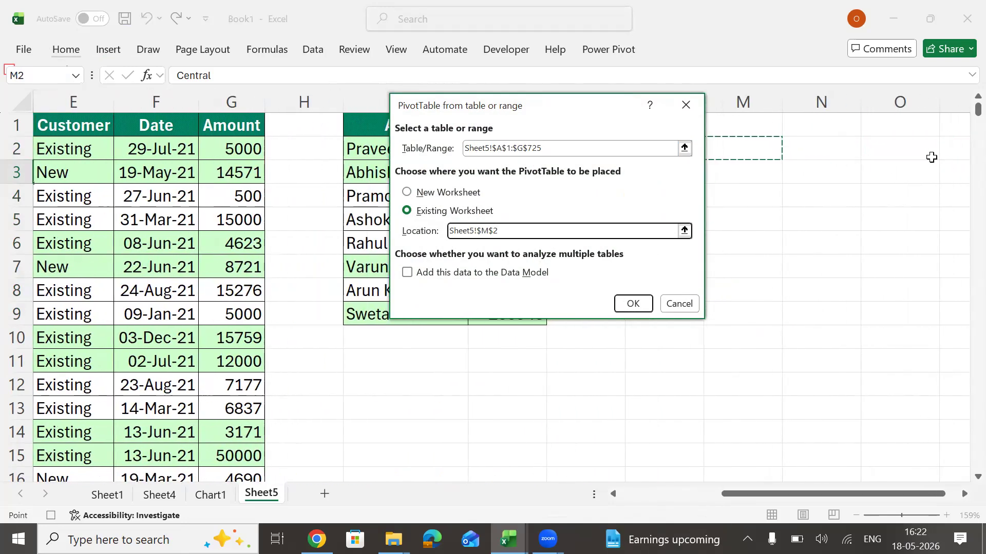
{"action": "left_click", "coordinate": [629, 303]}
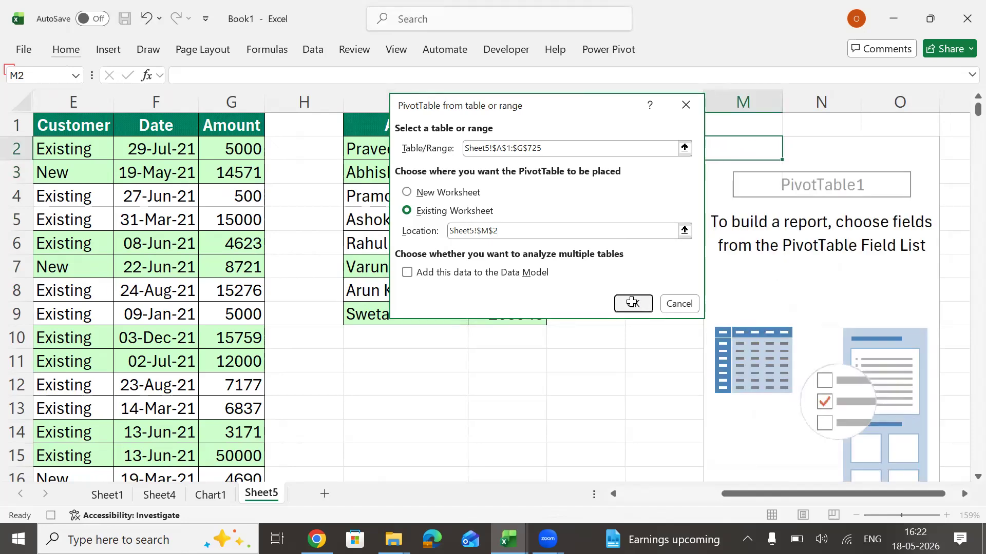
Lay out the PivotTable with Agent in the rows, Branch in the values and Amount in the columns.
{"action": "left_click_drag", "start_coordinate": [756, 195], "coordinate": [762, 442]}
{"action": "left_click_drag", "start_coordinate": [811, 249], "coordinate": [902, 452]}
{"action": "left_click_drag", "start_coordinate": [761, 291], "coordinate": [919, 396]}
{"action": "left_click", "coordinate": [660, 319]}
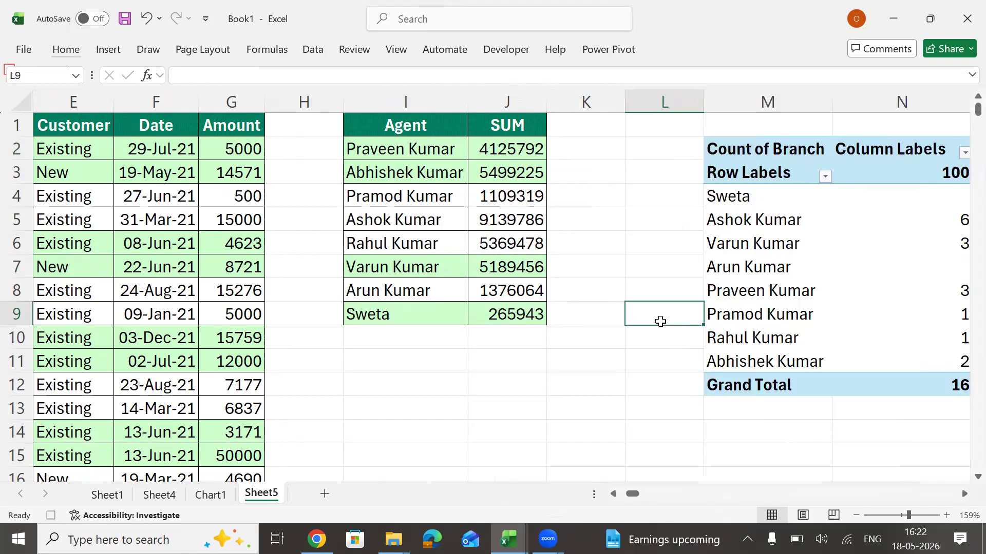
Rearrange the PivotTable so that Branch is in the columns and the sum of Amount in the values.
{"action": "key", "text": "Right"}
{"action": "key", "text": "Right"}
{"action": "key", "text": "Right"}
{"action": "key", "text": "Right"}
{"action": "key", "text": "Right"}
{"action": "key", "text": "Right"}
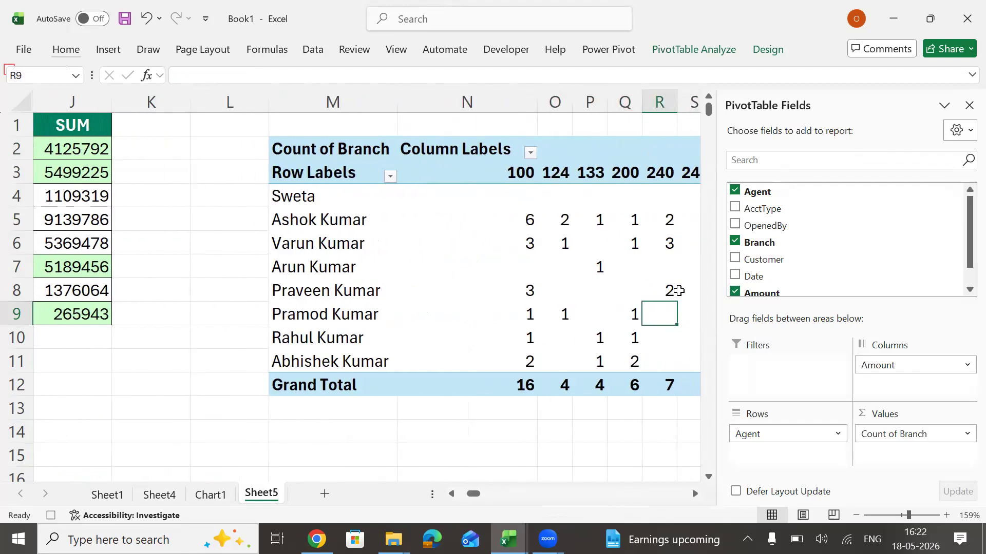
{"action": "left_click_drag", "start_coordinate": [902, 365], "coordinate": [781, 263]}
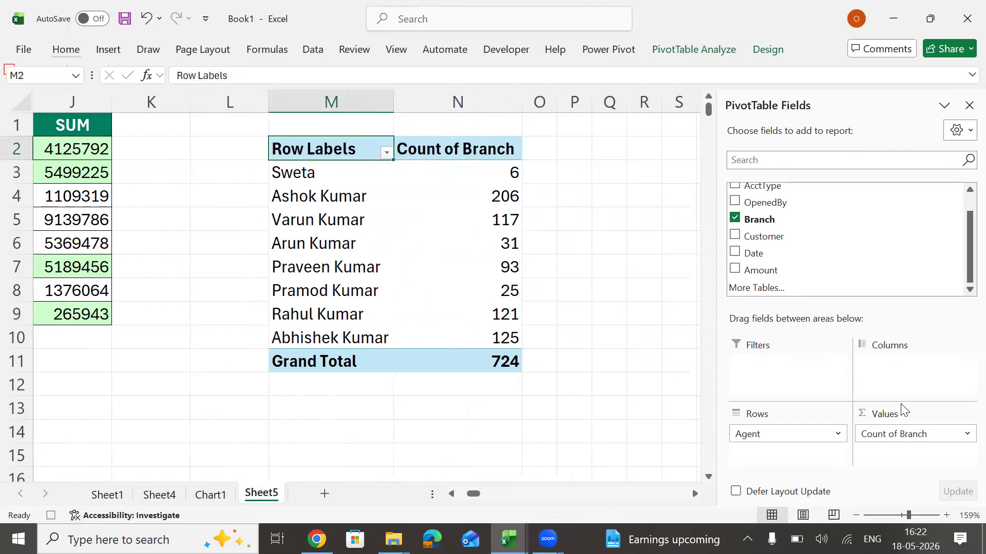
{"action": "left_click_drag", "start_coordinate": [902, 434], "coordinate": [912, 382]}
{"action": "left_click_drag", "start_coordinate": [759, 271], "coordinate": [903, 459]}
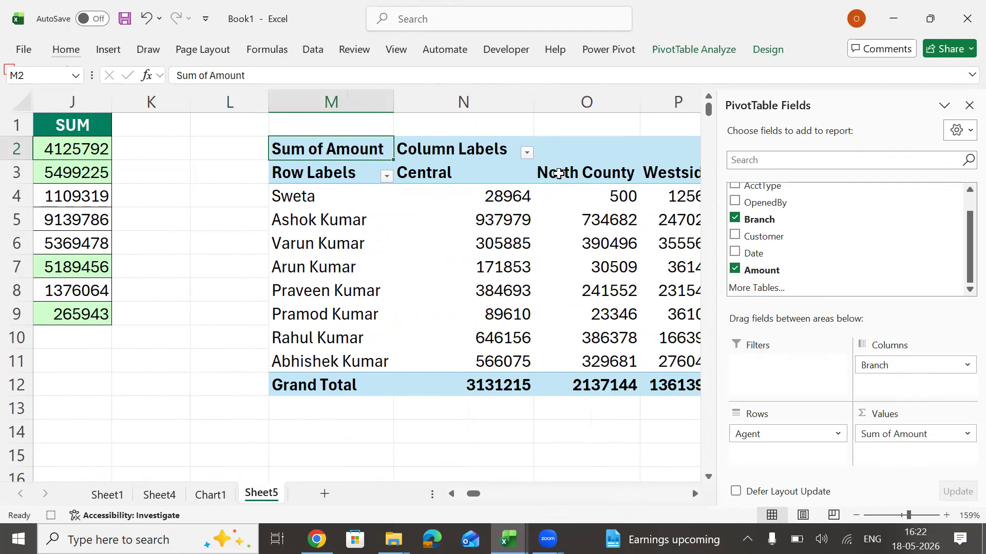
Apply all borders to the whole PivotTable range M2:Q12.
{"action": "left_click", "coordinate": [559, 156]}
{"action": "left_click", "coordinate": [311, 147]}
{"action": "key", "text": "ctrl+shift+Down"}
{"action": "key", "text": "ctrl+shift+Right"}
{"action": "key", "text": "ctrl+shift+Right"}
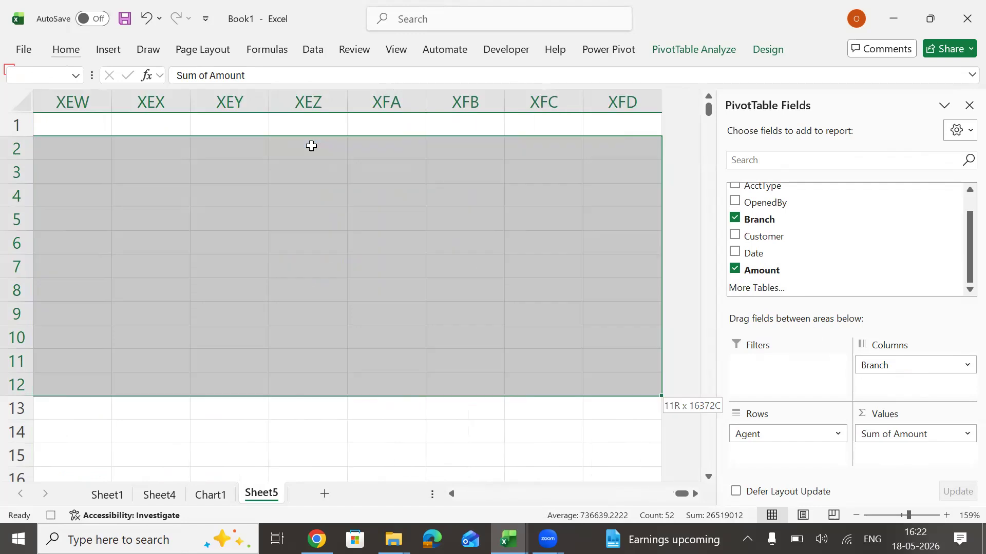
{"action": "key", "text": "ctrl+shift+Left"}
{"action": "key", "text": "shift+Right"}
{"action": "key", "text": "shift+Right"}
{"action": "key", "text": "shift+Right"}
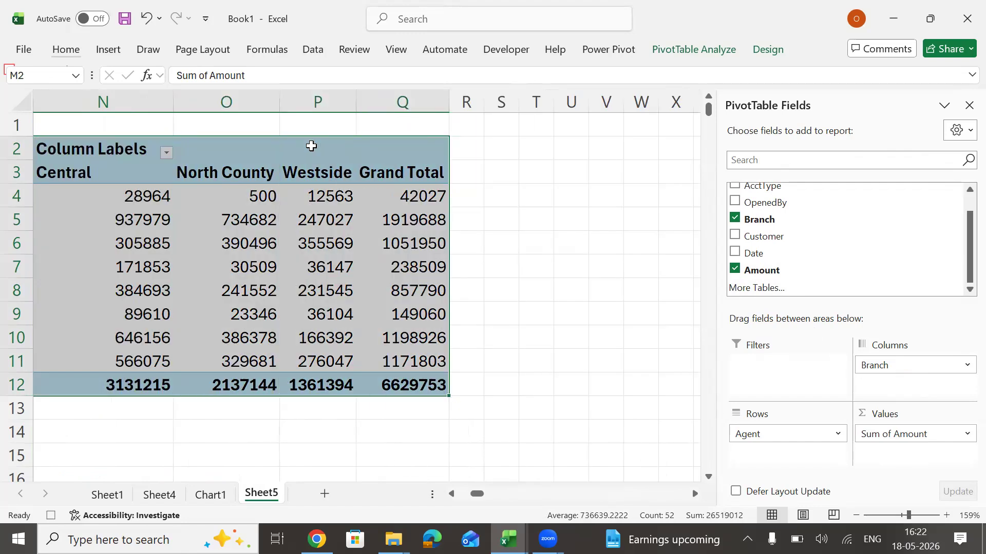
{"action": "key", "text": "h"}
{"action": "key", "text": "b"}
{"action": "key", "text": "a"}
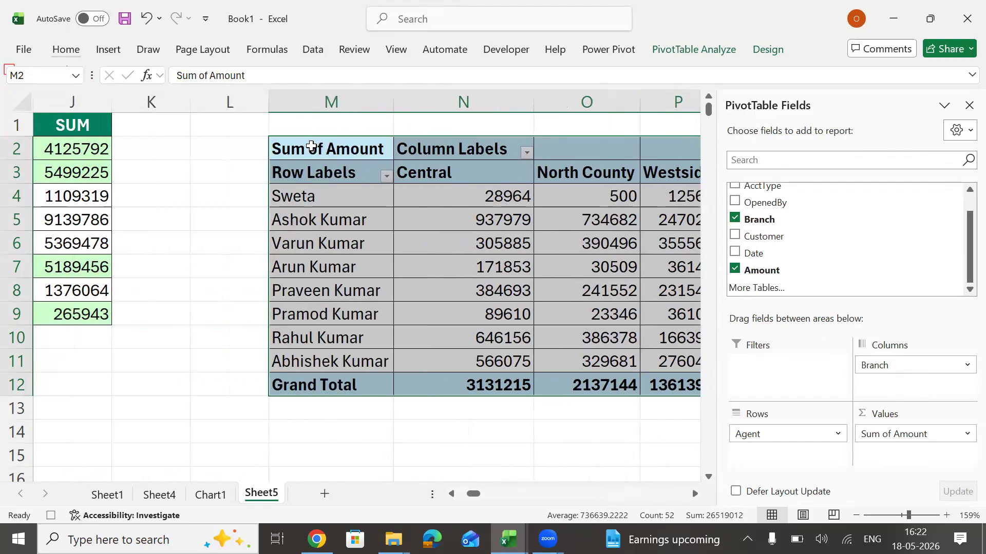
{"action": "key", "text": "Left"}
{"action": "key", "text": "Right"}
{"action": "key", "text": "Right"}
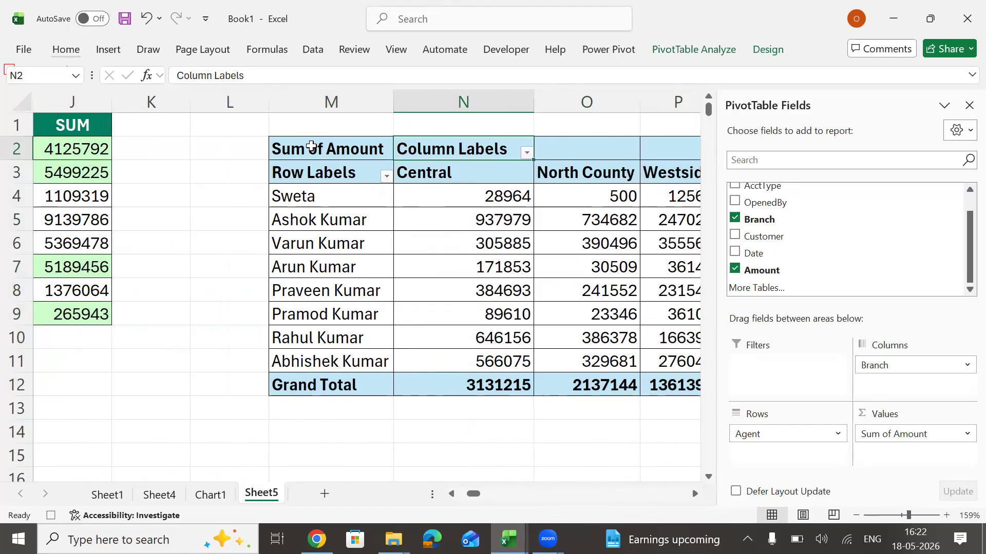
Enable the classic PivotTable layout in the PivotTable options and hide the field list.
{"action": "right_click", "coordinate": [425, 192]}
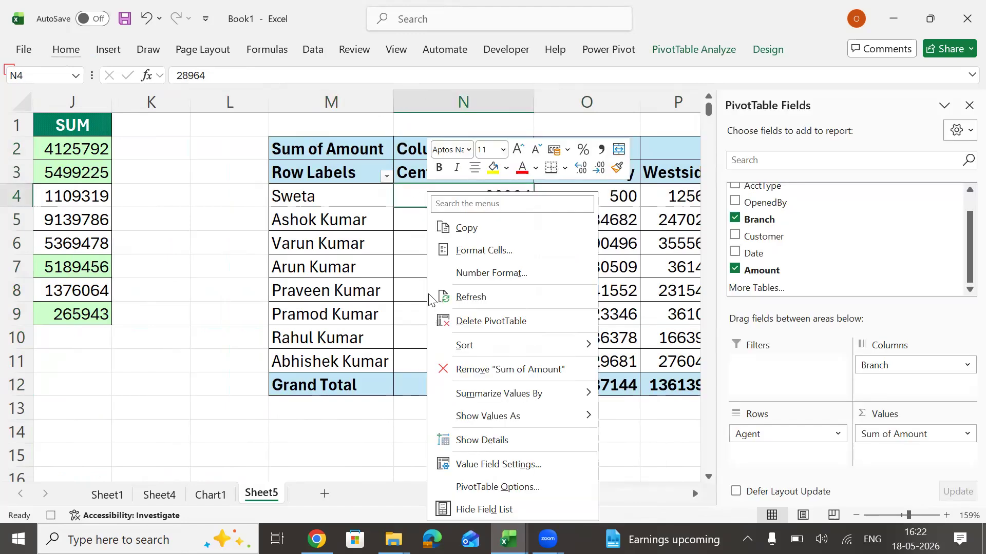
{"action": "left_click", "coordinate": [490, 486]}
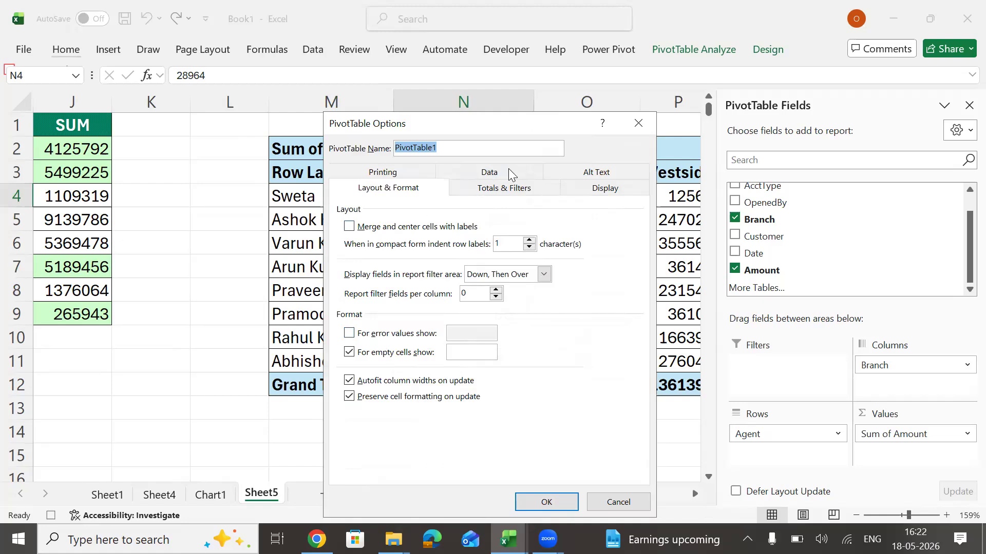
{"action": "left_click", "coordinate": [623, 191]}
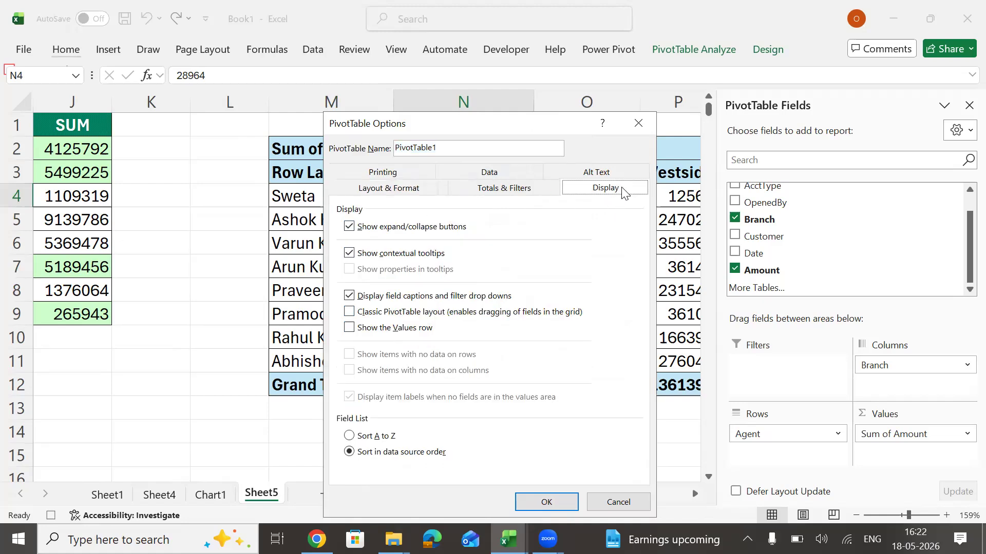
{"action": "left_click", "coordinate": [349, 312]}
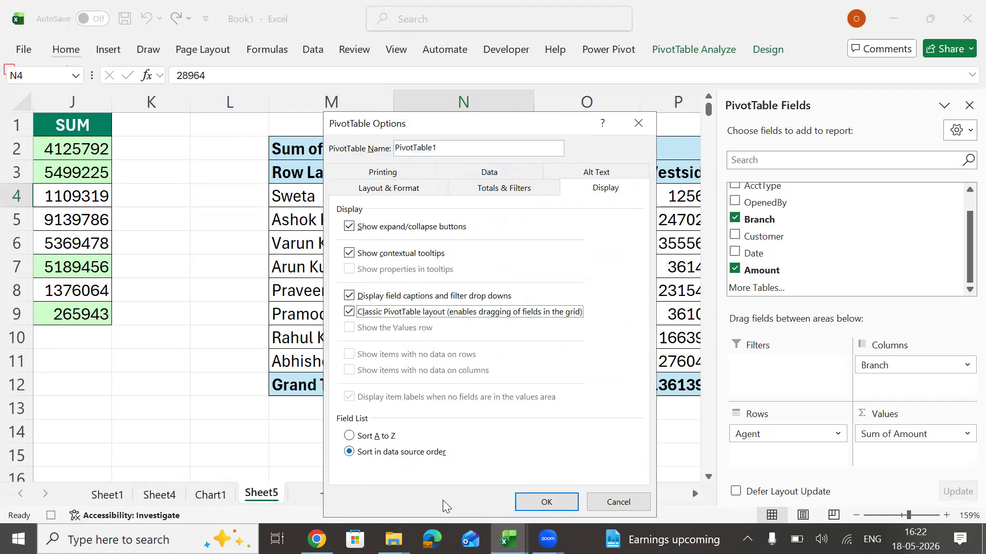
{"action": "left_click", "coordinate": [546, 502]}
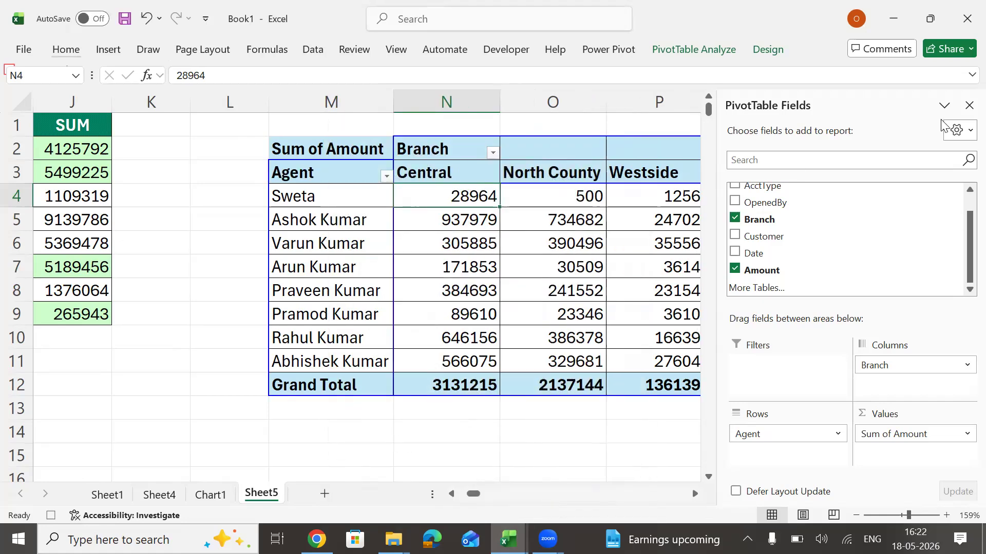
{"action": "left_click", "coordinate": [969, 106]}
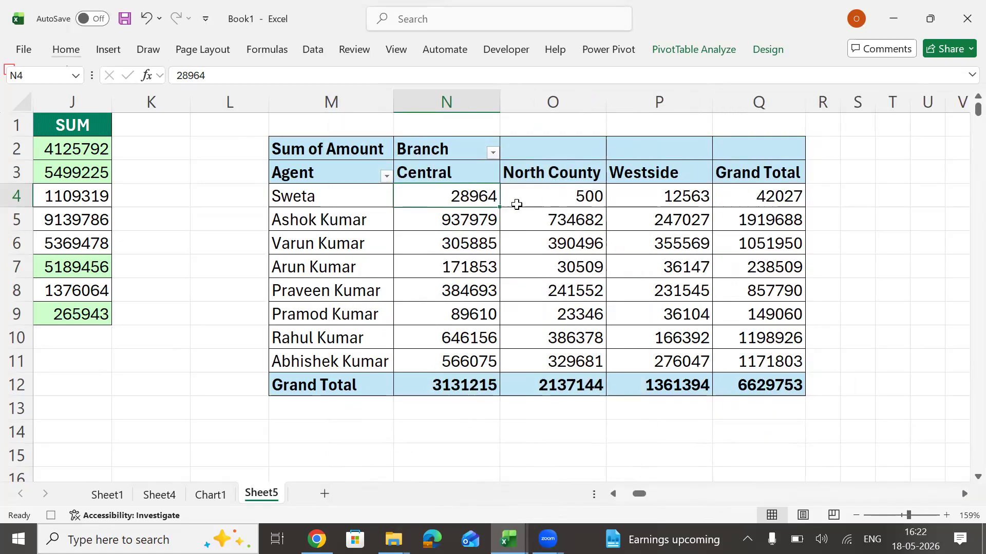
Go back to cell A4 in the data table and stop recording the macro.
{"action": "key", "text": "Left"}
{"action": "key", "text": "Left"}
{"action": "key", "text": "Left"}
{"action": "key", "text": "Left"}
{"action": "key", "text": "Left"}
{"action": "key", "text": "Left"}
{"action": "key", "text": "Left"}
{"action": "key", "text": "Left"}
{"action": "key", "text": "Left"}
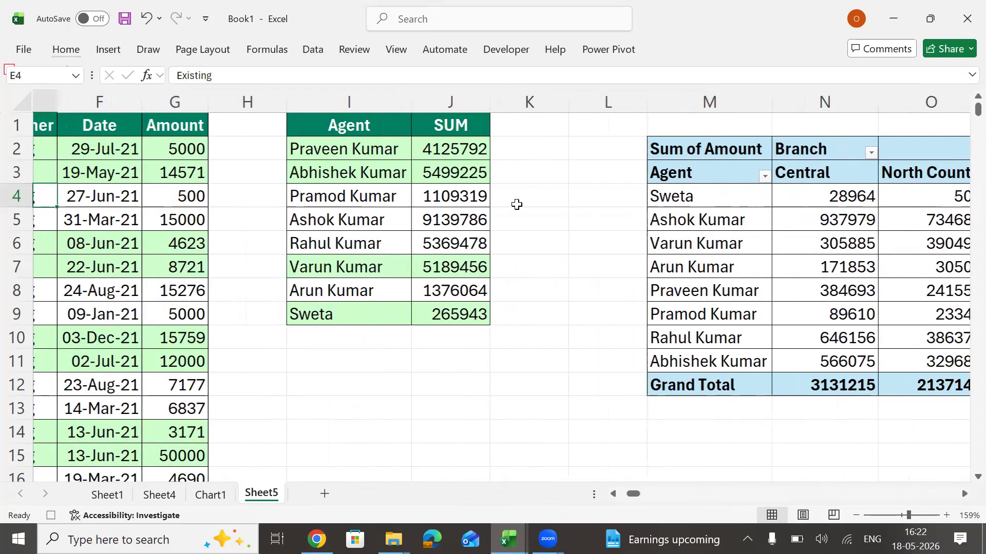
{"action": "key", "text": "Left"}
{"action": "key", "text": "Left"}
{"action": "key", "text": "Left"}
{"action": "key", "text": "Left"}
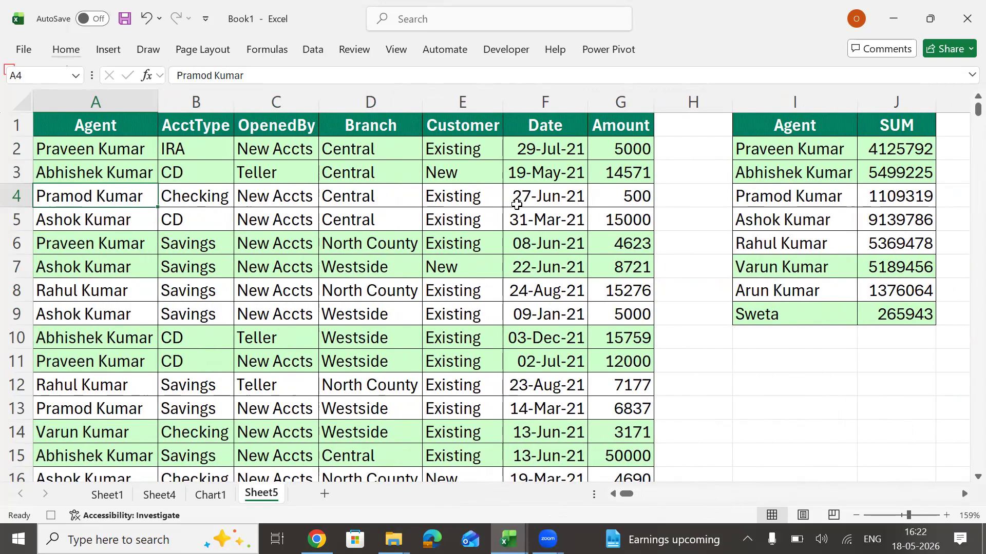
{"action": "left_click", "coordinate": [51, 515]}
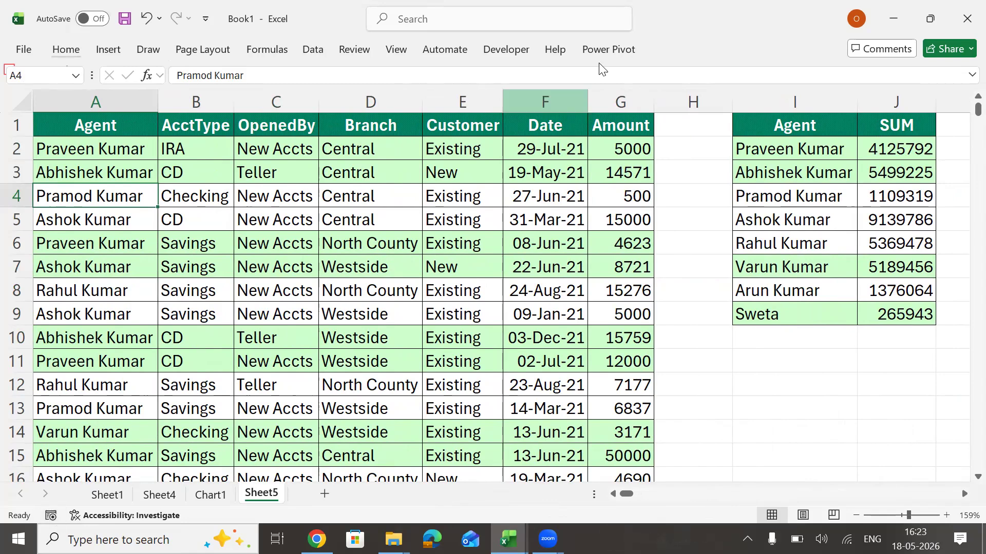
{"action": "left_click", "coordinate": [504, 49]}
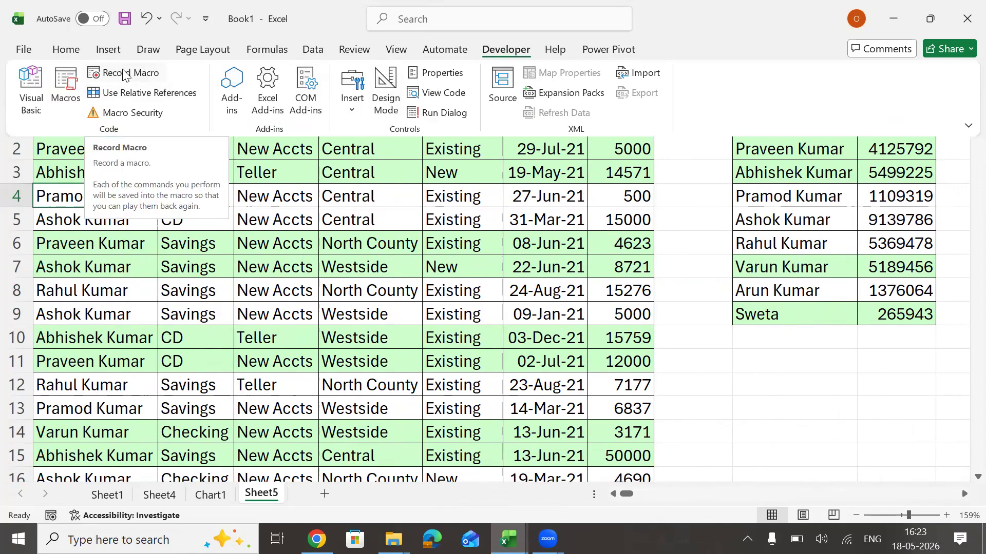
{"action": "left_click", "coordinate": [313, 285]}
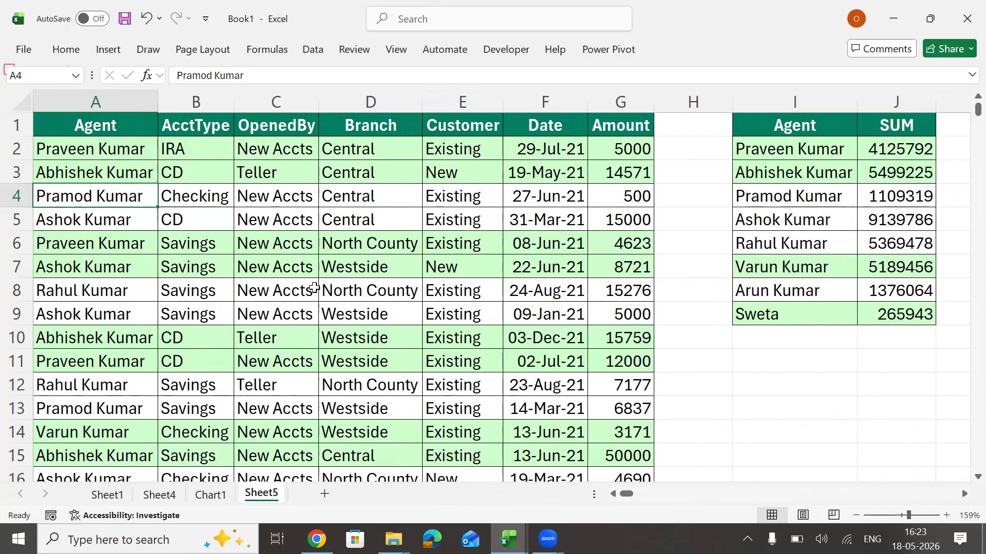
{"action": "left_click", "coordinate": [314, 288]}
Clear all contents and formatting from the Sheet5 columns holding the data, the agent sums and the PivotTable, and return to A1.
{"action": "left_click", "coordinate": [132, 99]}
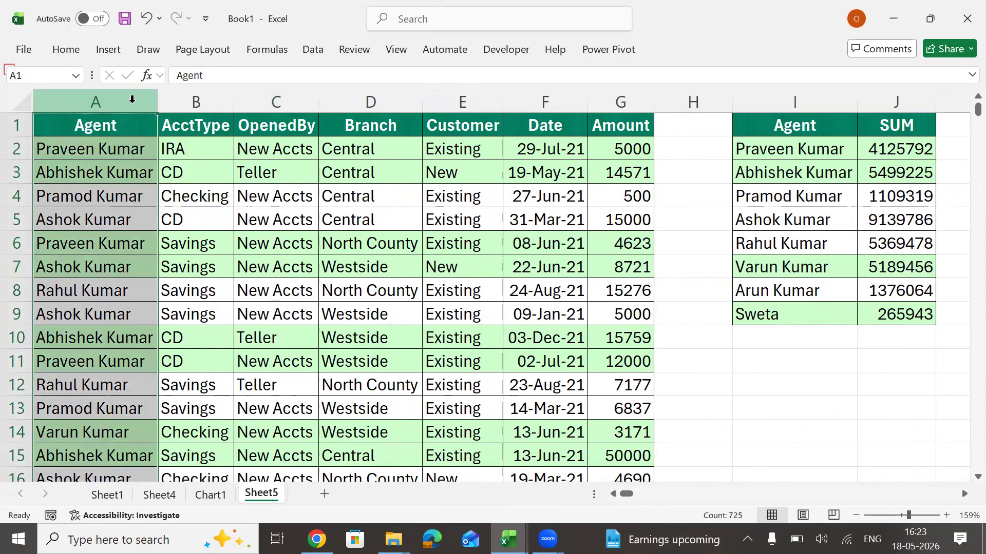
{"action": "left_click_drag", "start_coordinate": [132, 99], "coordinate": [940, 101]}
{"action": "key", "text": "shift+Right"}
{"action": "key", "text": "shift+Right"}
{"action": "key", "text": "shift+Right"}
{"action": "key", "text": "shift+Right"}
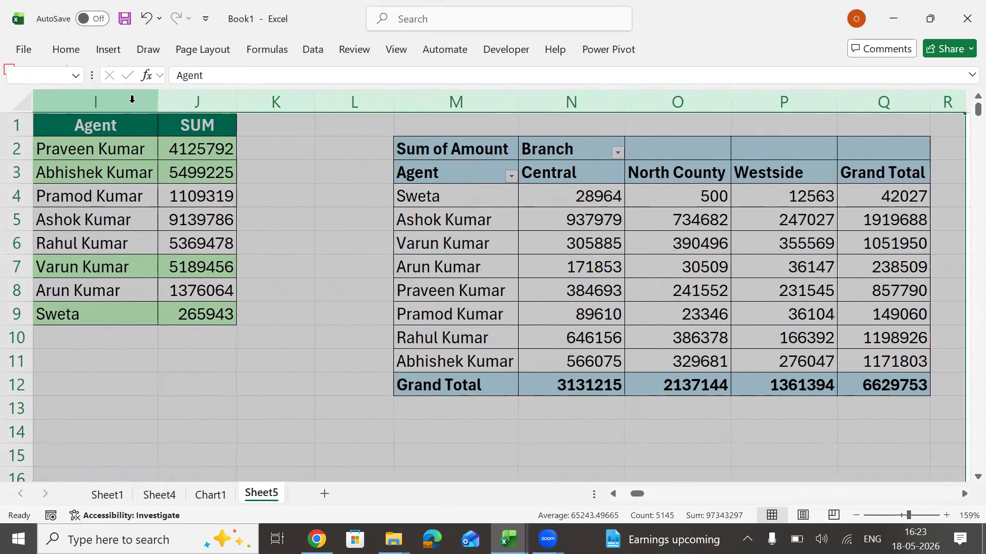
{"action": "key", "text": "Delete"}
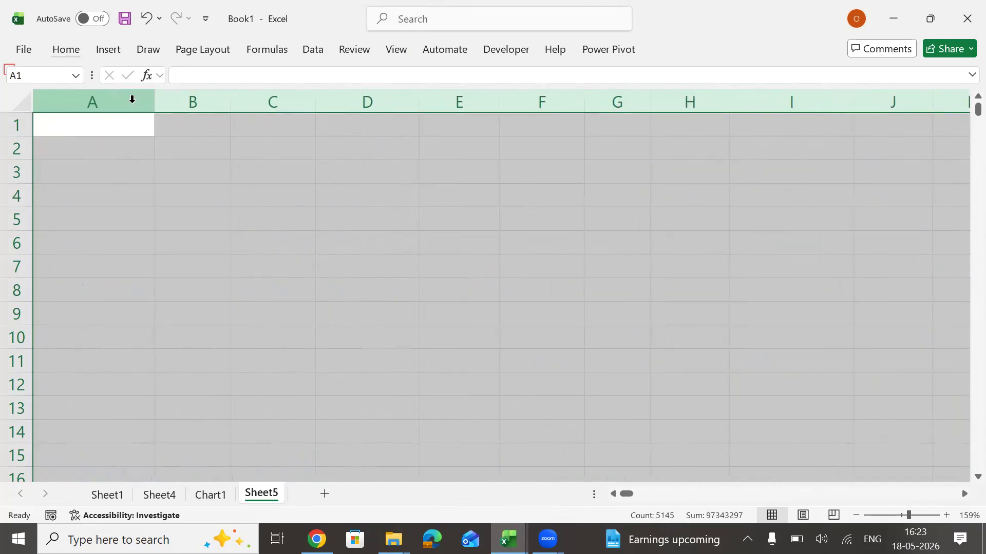
{"action": "key", "text": "ctrl+Home"}
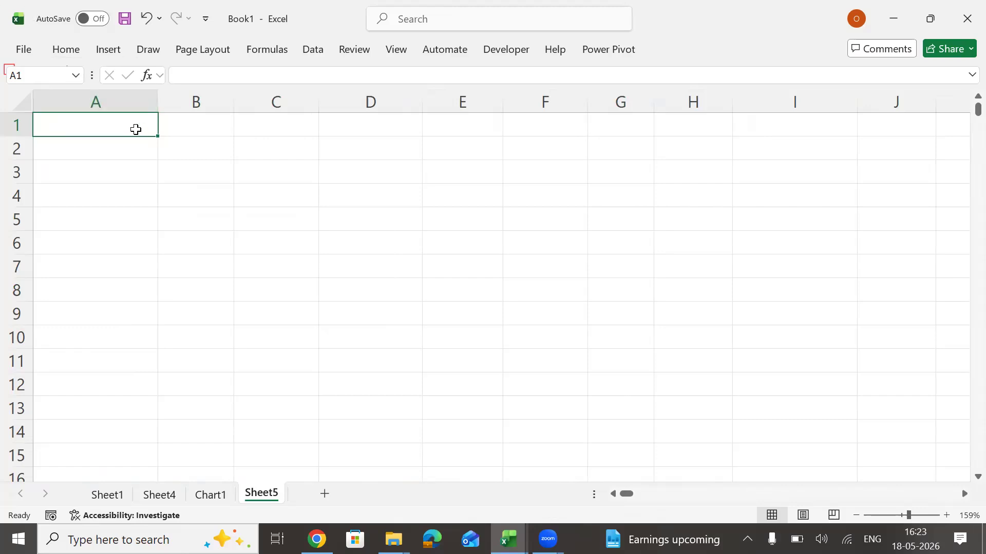
{"action": "left_click", "coordinate": [176, 239]}
{"action": "left_click", "coordinate": [435, 234]}
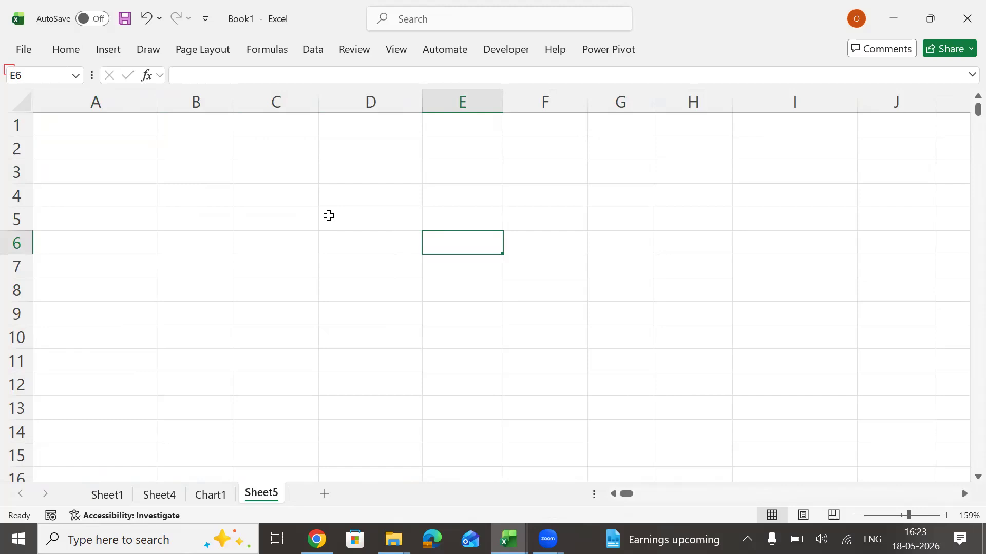
{"action": "left_click", "coordinate": [291, 156]}
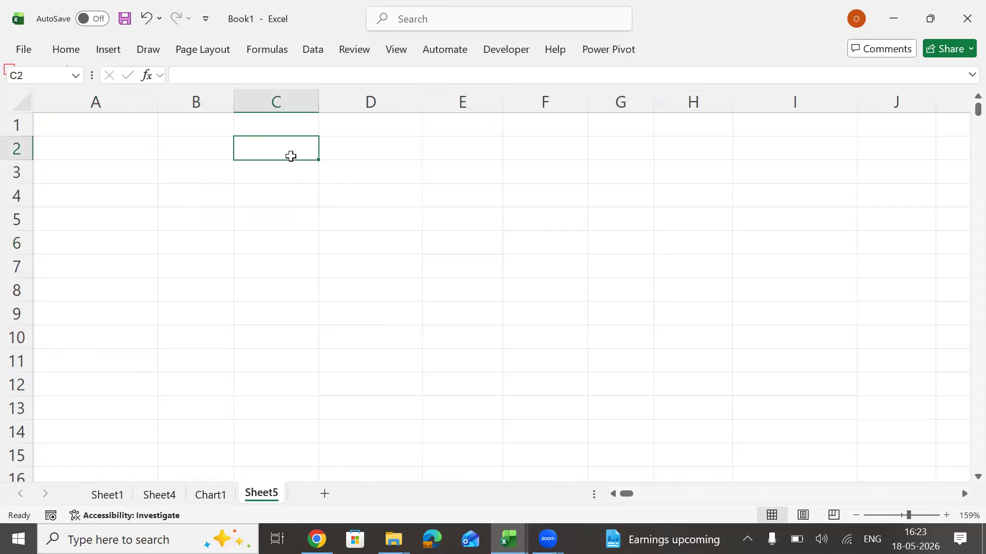
Switch to the RawData workbook and copy its whole data table.
{"action": "key", "text": "alt+Tab"}
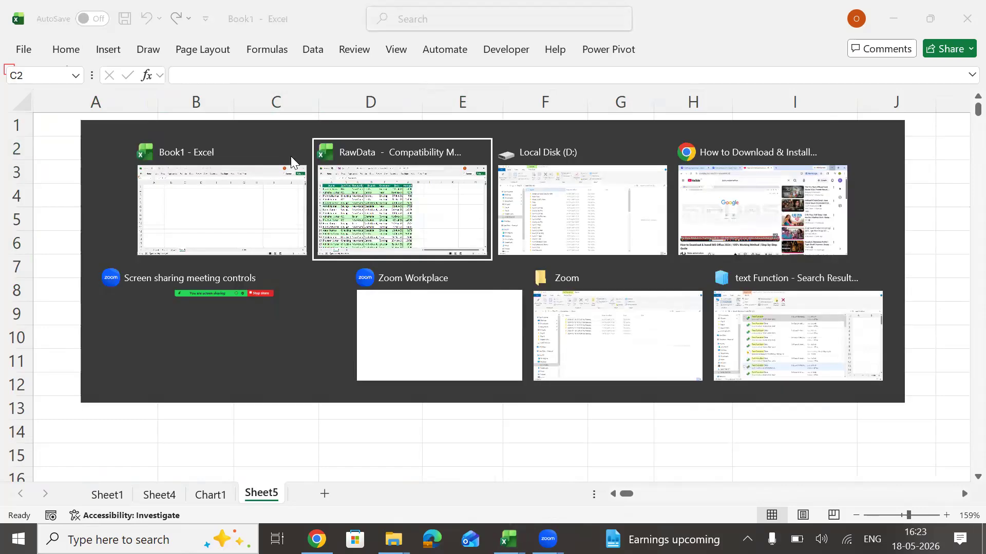
{"action": "key", "text": "ctrl+a"}
{"action": "key", "text": "ctrl+c"}
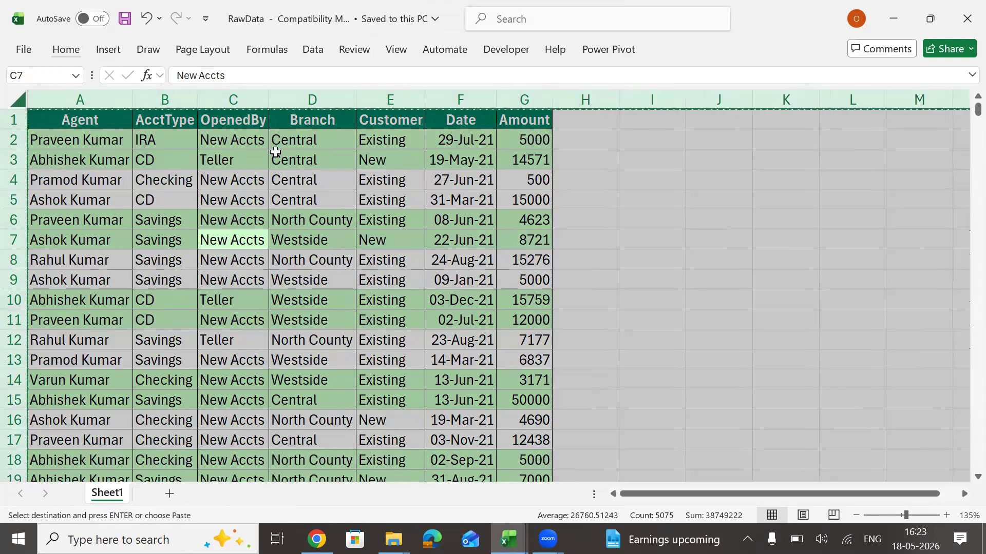
{"action": "left_click", "coordinate": [275, 152]}
{"action": "key", "text": "ctrl+a"}
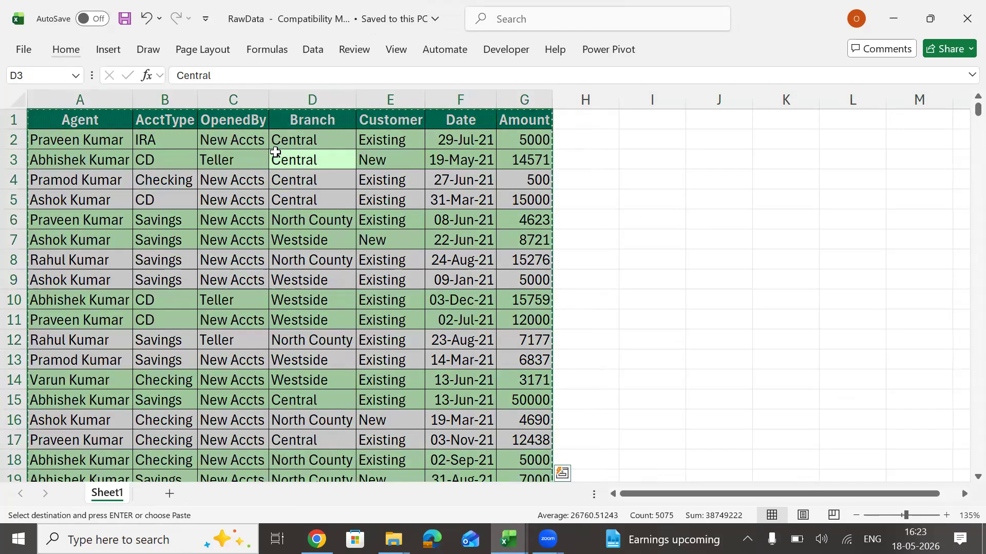
Paste the copied data as values only into Sheet5 of Book1, starting at cell A1.
{"action": "key", "text": "alt+Tab"}
{"action": "key", "text": "ctrl+Home"}
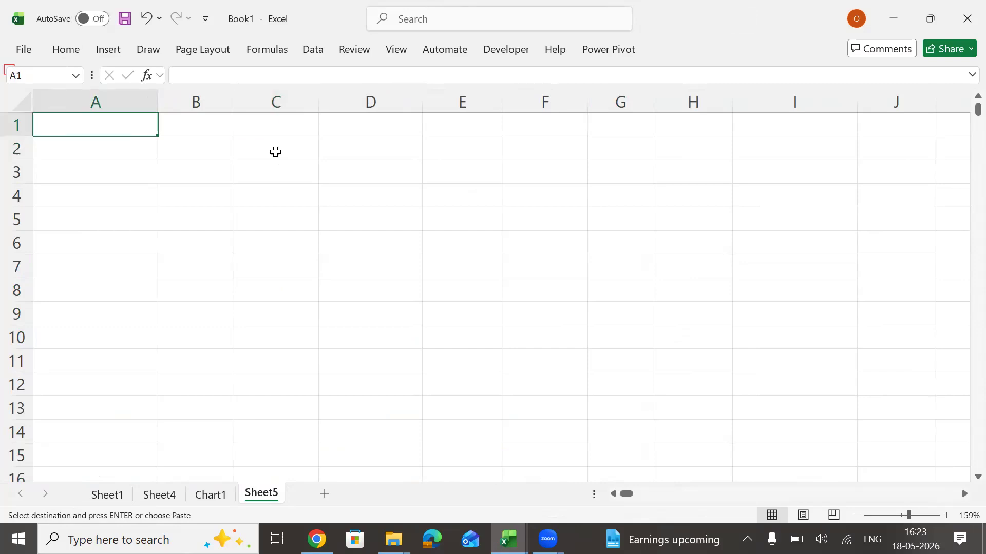
{"action": "key", "text": "alt"}
{"action": "key", "text": "ctrl+v"}
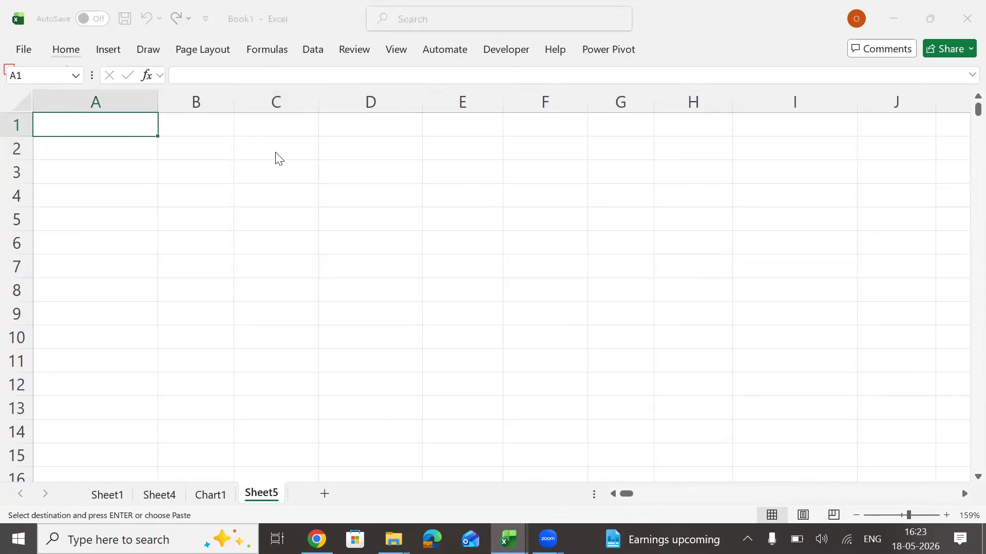
{"action": "key", "text": "ctrl+Home"}
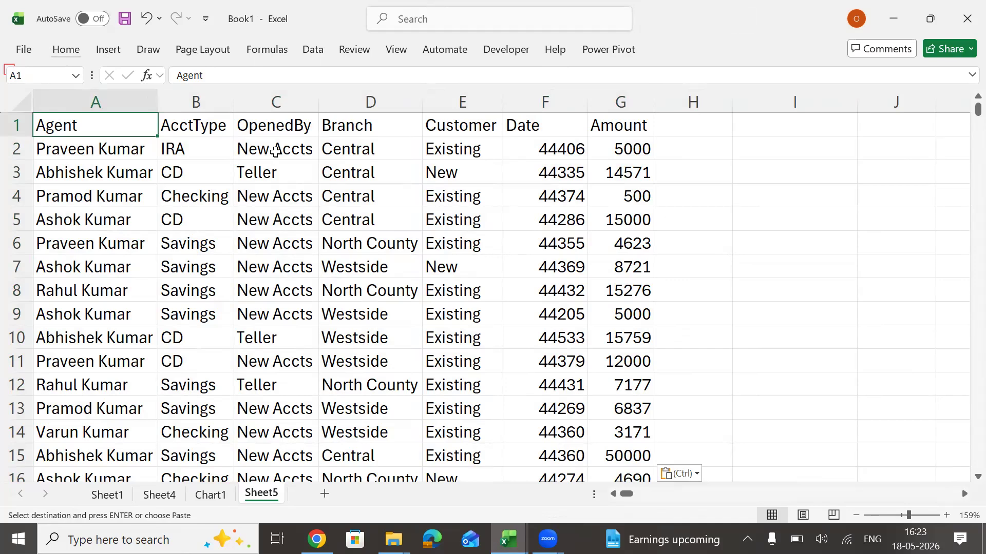
Run the recorded macro on the pasted data and open the line that stops it in the Visual Basic debugger.
{"action": "type", "text": "A"}
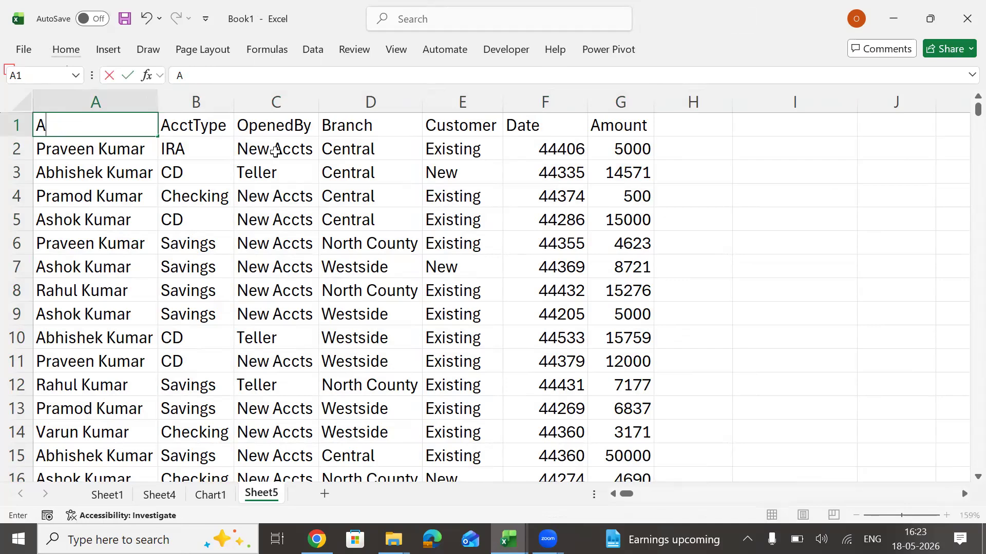
{"action": "key", "text": "Escape"}
{"action": "key", "text": "ctrl+shift+a"}
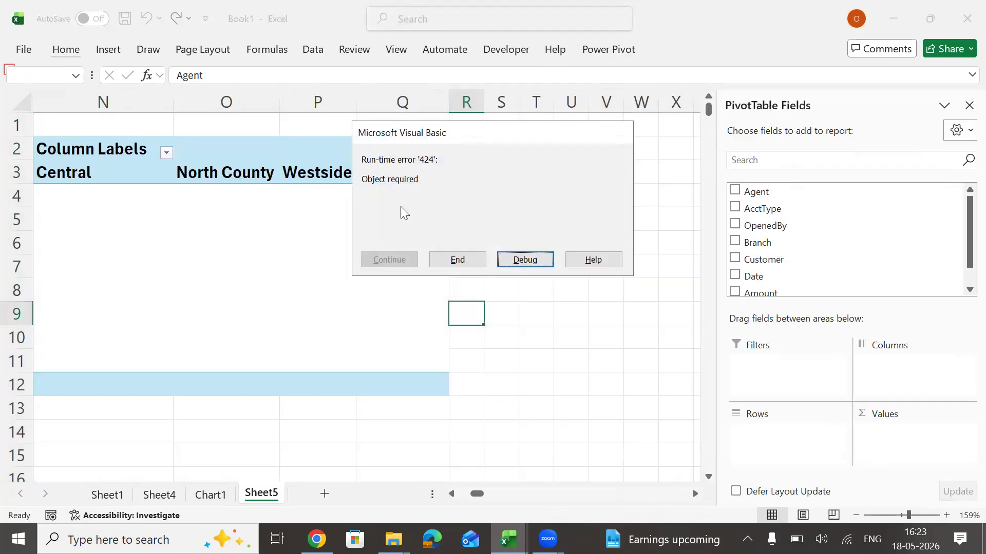
{"action": "left_click", "coordinate": [526, 260]}
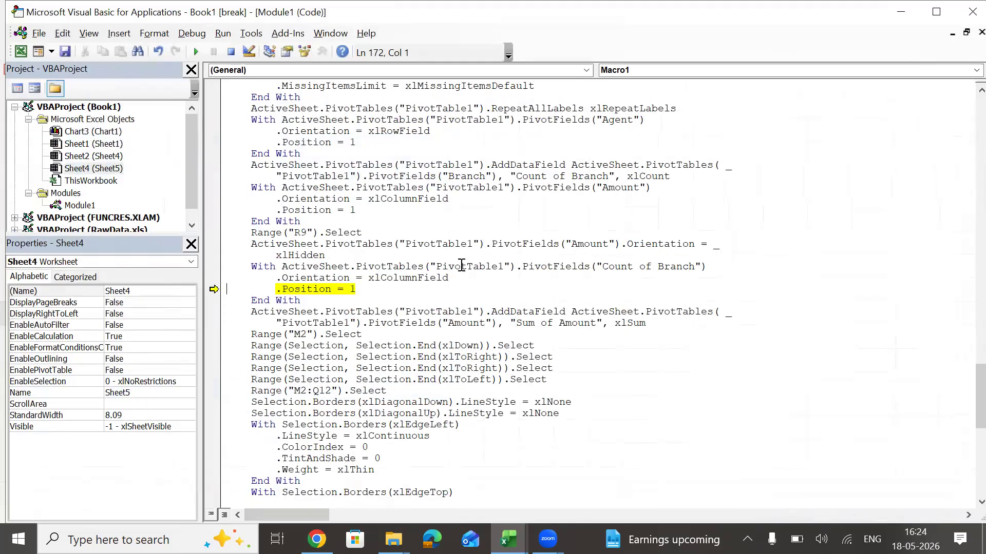
{"action": "left_click", "coordinate": [368, 290]}
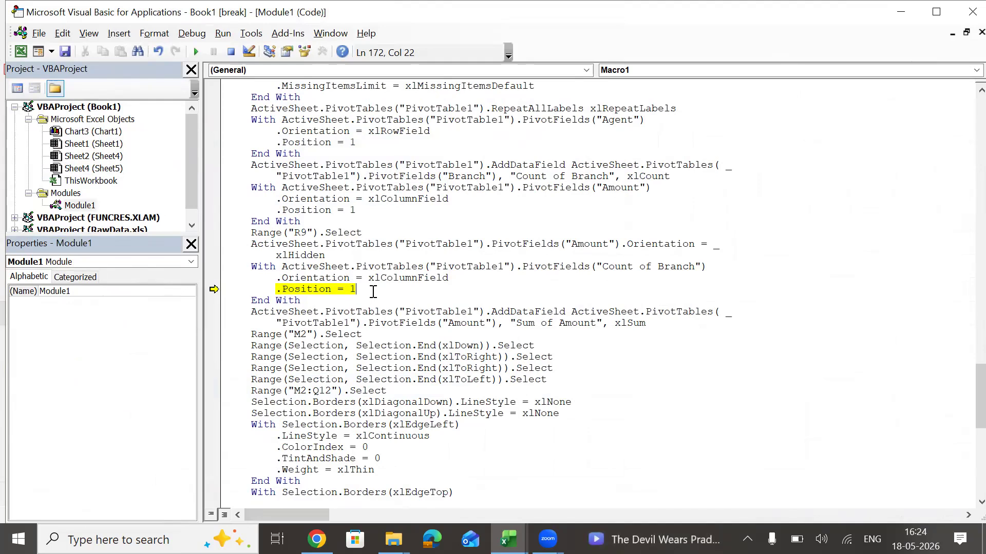
Switch back to Sheet5 and examine the PivotTable, the formatted data and the agent sums the macro produced.
{"action": "key", "text": "alt+Tab"}
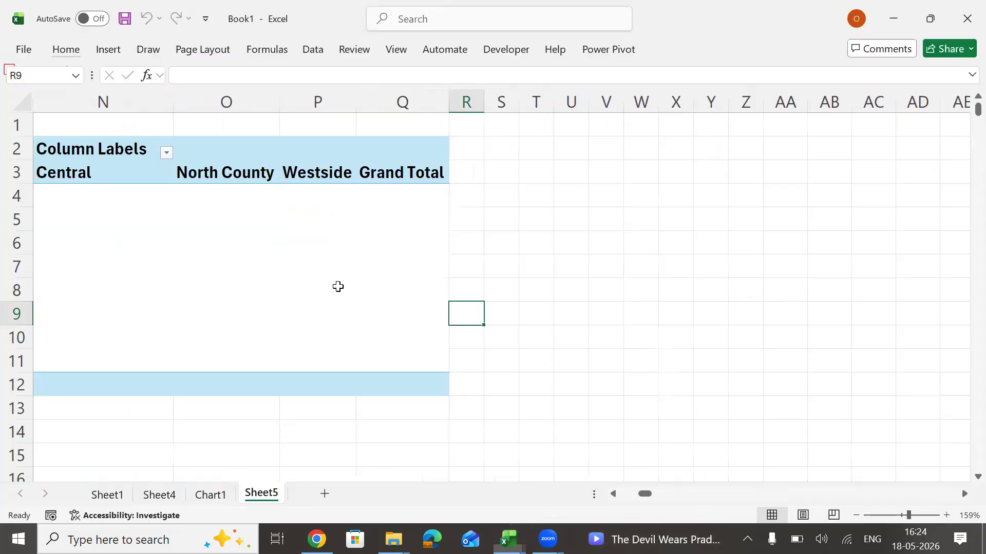
{"action": "left_click", "coordinate": [352, 291]}
{"action": "key", "text": "Left"}
{"action": "key", "text": "Left"}
{"action": "key", "text": "Left"}
{"action": "key", "text": "Left"}
{"action": "key", "text": "Left"}
{"action": "key", "text": "Left"}
{"action": "key", "text": "Left"}
{"action": "key", "text": "Left"}
{"action": "key", "text": "Left"}
{"action": "key", "text": "Left"}
{"action": "key", "text": "Left"}
{"action": "key", "text": "Left"}
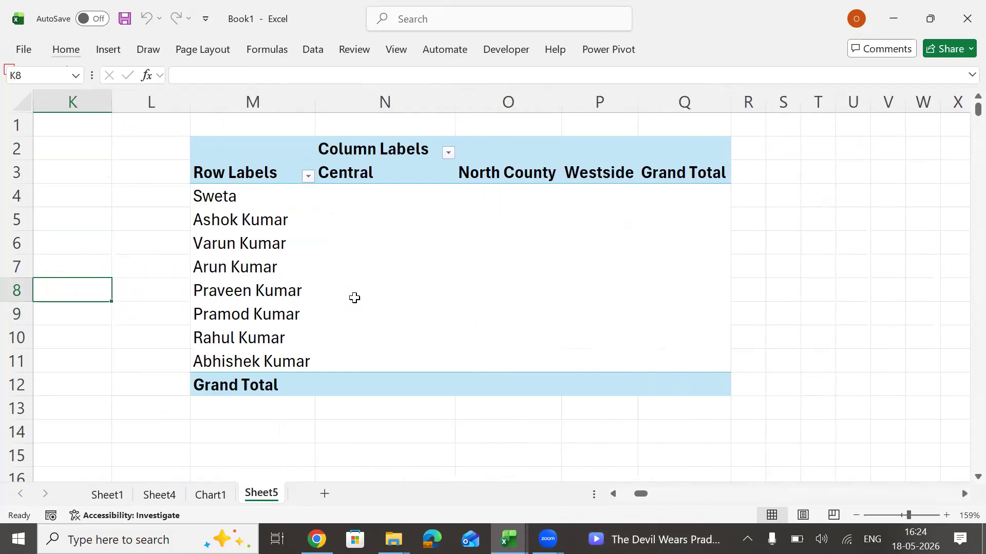
{"action": "key", "text": "Left"}
{"action": "key", "text": "Left"}
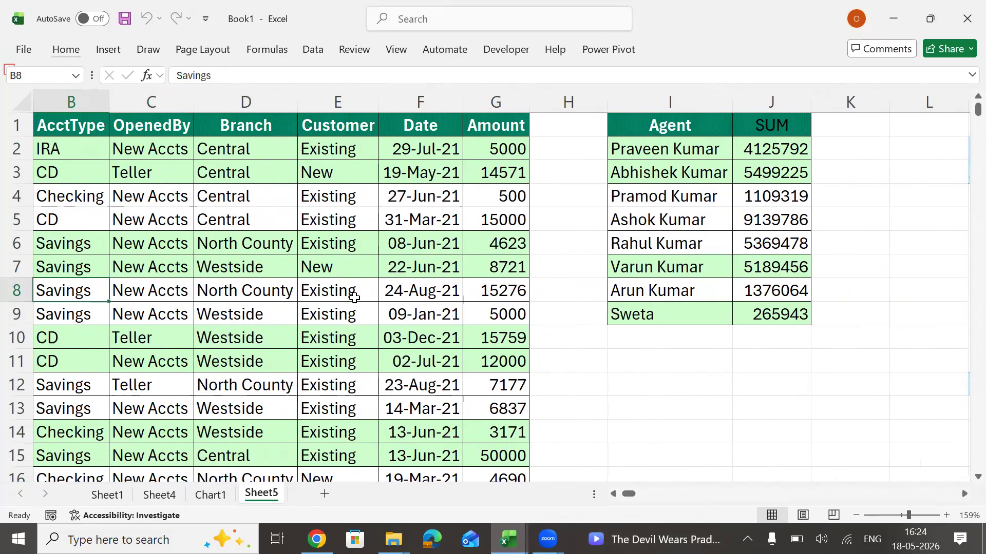
{"action": "key", "text": "Right"}
{"action": "key", "text": "Right"}
{"action": "key", "text": "Right"}
{"action": "key", "text": "Right"}
{"action": "key", "text": "Right"}
{"action": "key", "text": "Right"}
{"action": "key", "text": "Right"}
{"action": "key", "text": "Right"}
{"action": "key", "text": "Right"}
{"action": "key", "text": "Right"}
{"action": "key", "text": "Right"}
{"action": "key", "text": "Right"}
{"action": "key", "text": "Right"}
{"action": "key", "text": "Right"}
{"action": "key", "text": "Right"}
{"action": "key", "text": "Right"}
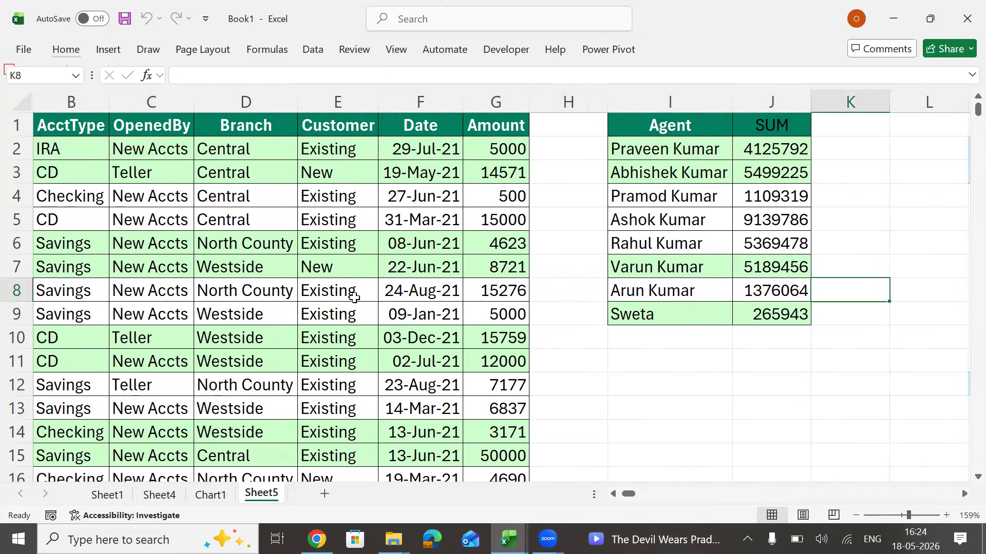
Add the Amount field to the values of the PivotTable on Sheet5.
{"action": "key", "text": "Left"}
{"action": "key", "text": "Left"}
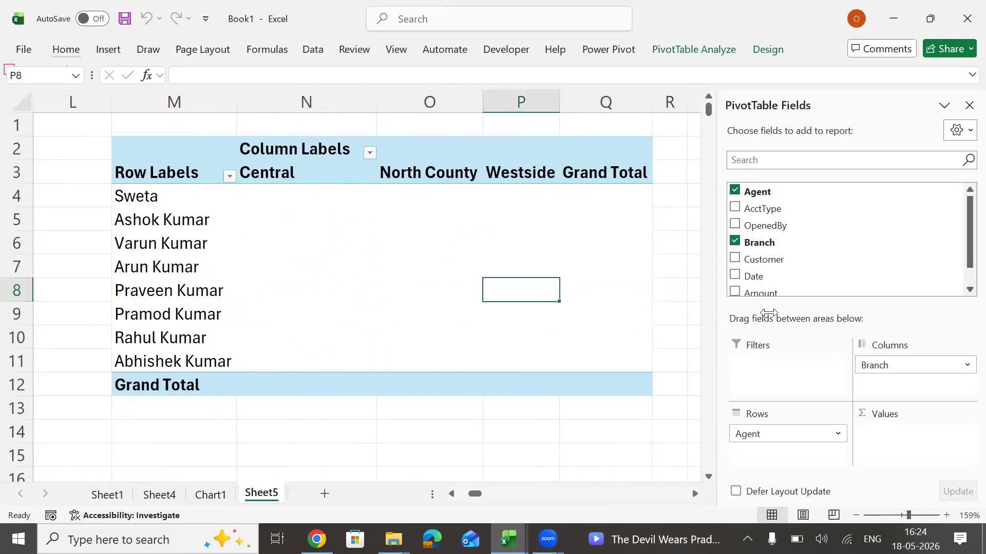
{"action": "left_click_drag", "start_coordinate": [772, 291], "coordinate": [907, 446]}
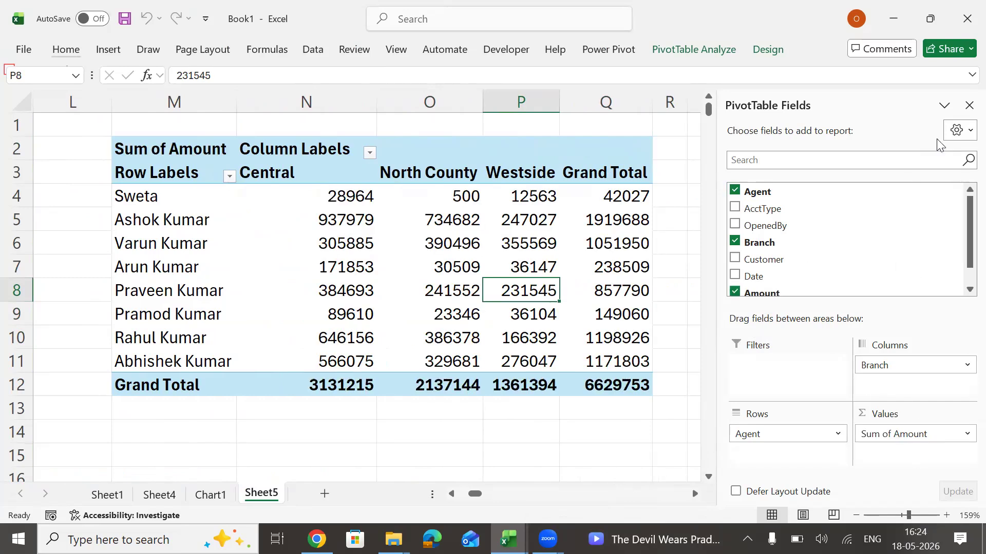
Delete columns A to Q of Sheet5 with the formatted data, agent sums and PivotTable.
{"action": "left_click", "coordinate": [630, 92]}
{"action": "key", "text": "shift+Left"}
{"action": "key", "text": "shift+Left"}
{"action": "key", "text": "shift+Left"}
{"action": "key", "text": "shift+Left"}
{"action": "key", "text": "shift+Left"}
{"action": "key", "text": "shift+Left"}
{"action": "key", "text": "shift+Left"}
{"action": "key", "text": "shift+Left"}
{"action": "key", "text": "shift+Left"}
{"action": "key", "text": "shift+Left"}
{"action": "key", "text": "shift+Left"}
{"action": "key", "text": "shift+Left"}
{"action": "key", "text": "shift+Left"}
{"action": "key", "text": "shift+Left"}
{"action": "key", "text": "shift+Left"}
{"action": "key", "text": "shift+Left"}
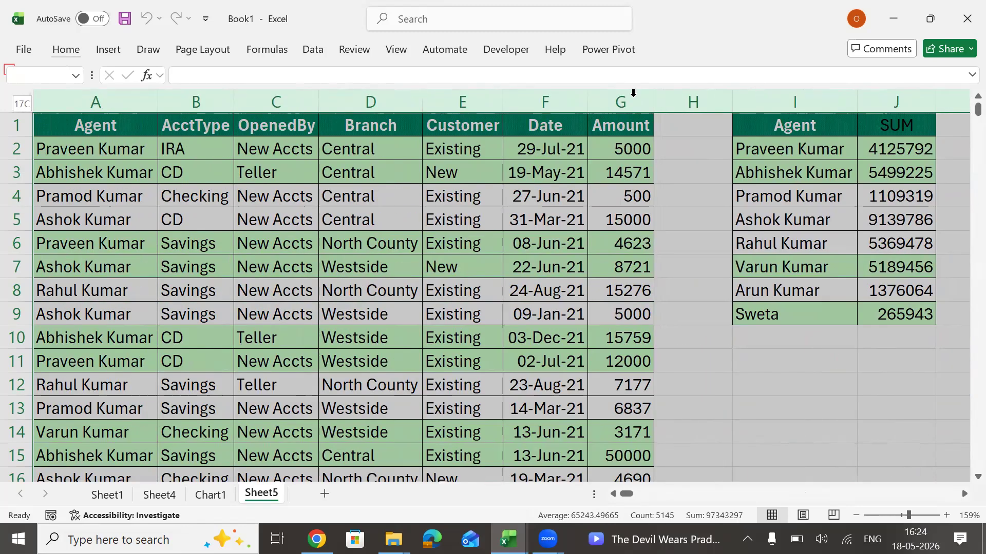
{"action": "key", "text": "ctrl+minus"}
{"action": "key", "text": "Left"}
{"action": "key", "text": "ctrl+Home"}
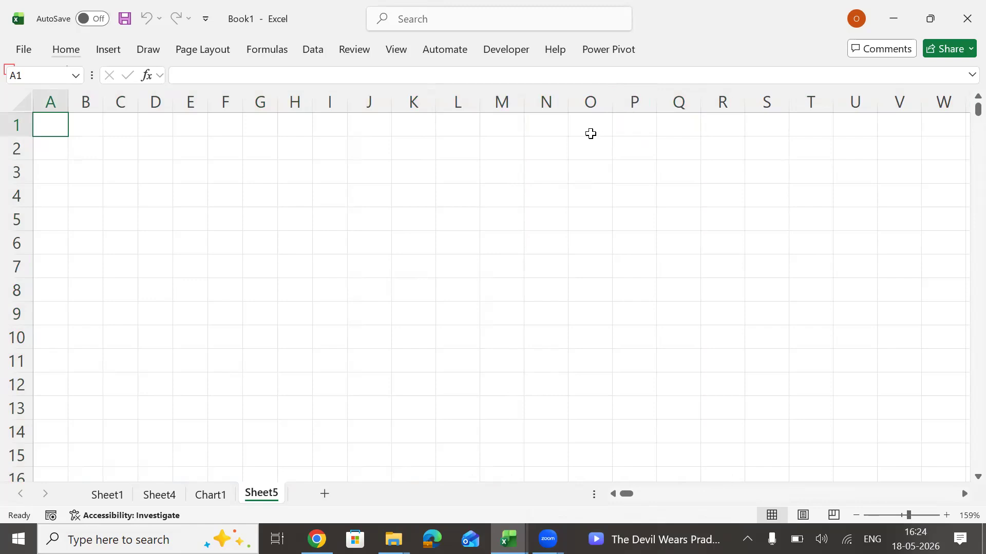
Delete all columns of the emptied Sheet5 to reset their widths and return to cell A1.
{"action": "left_click", "coordinate": [57, 98]}
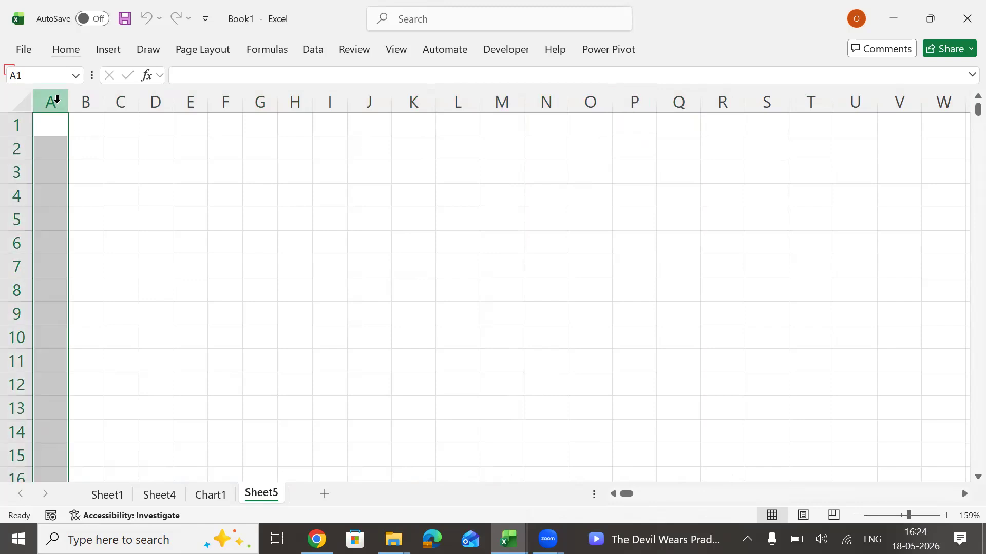
{"action": "key", "text": "shift+Right"}
{"action": "key", "text": "shift+Right"}
{"action": "key", "text": "ctrl+shift+Right"}
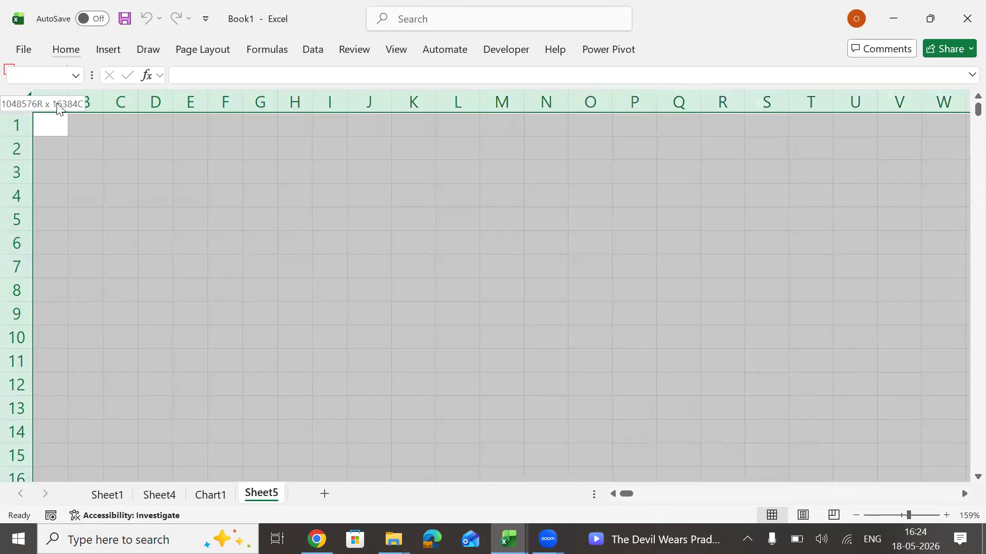
{"action": "key", "text": "ctrl+minus"}
{"action": "key", "text": "ctrl+Home"}
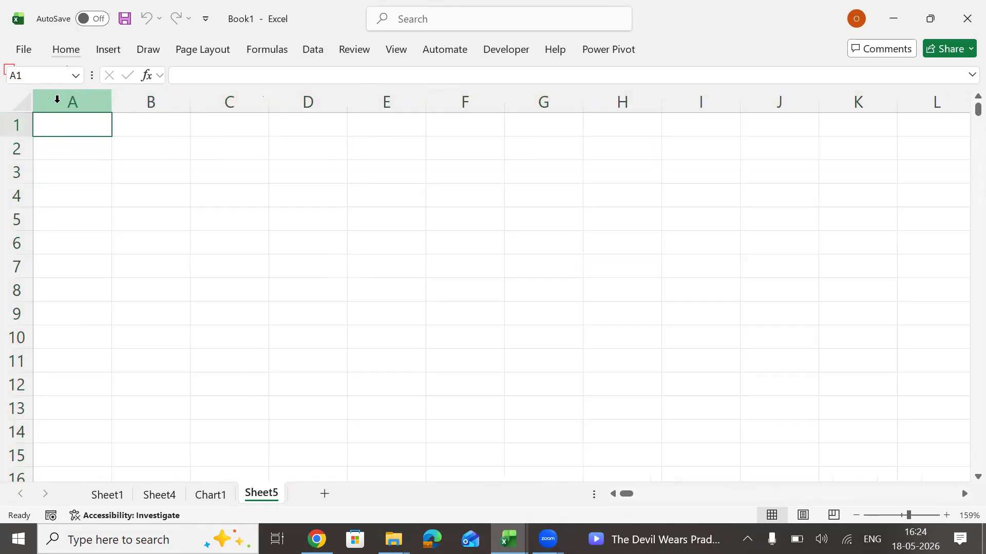
Switch to the Visual Basic editor and close it, stopping the debugger.
{"action": "key", "text": "alt+Tab"}
{"action": "key", "text": "alt+Tab"}
{"action": "key", "text": "alt+Tab"}
{"action": "key", "text": "alt+Tab"}
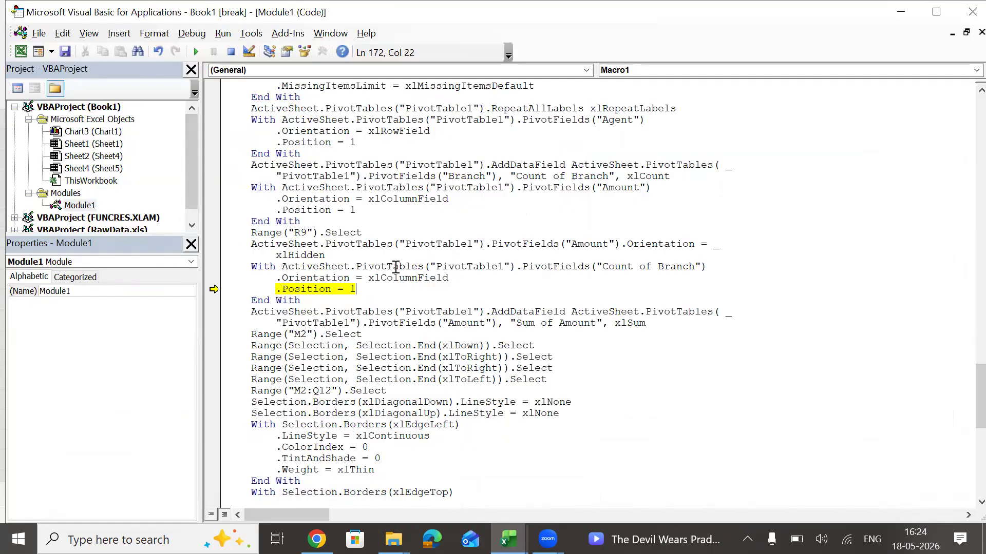
{"action": "left_click", "coordinate": [972, 11]}
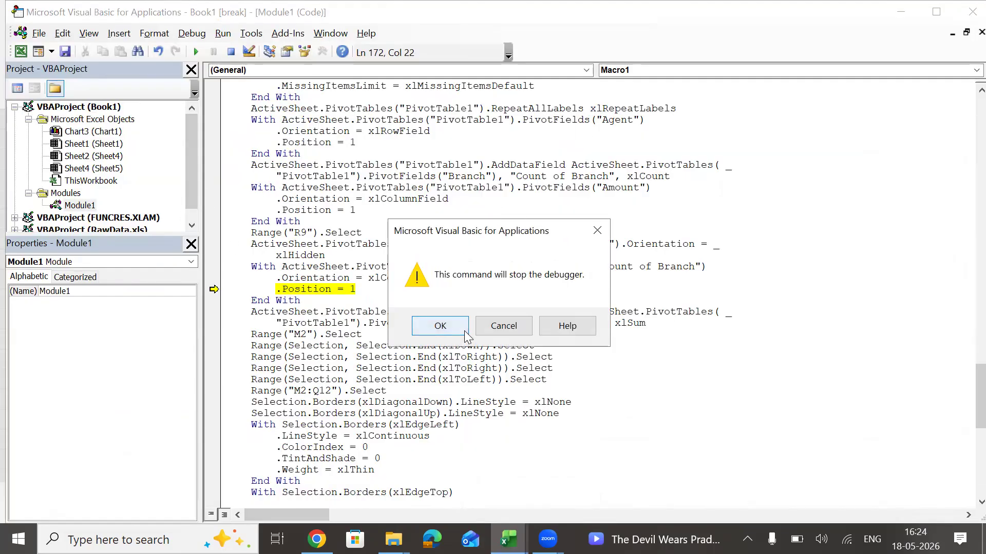
{"action": "left_click", "coordinate": [440, 326]}
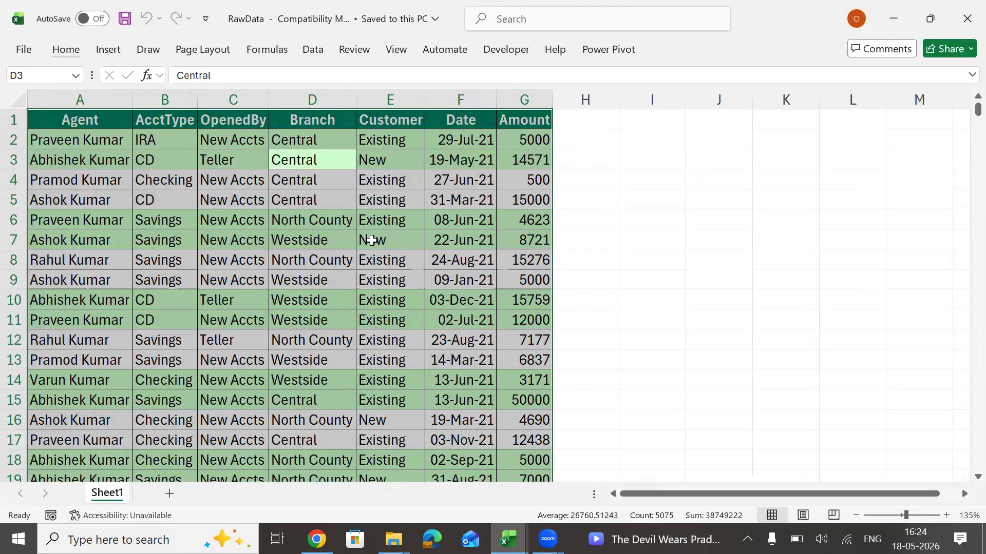
Copy the whole data table of the RawData workbook and switch to Book1.
{"action": "key", "text": "ctrl+a"}
{"action": "key", "text": "ctrl+c"}
{"action": "key", "text": "alt+Tab"}
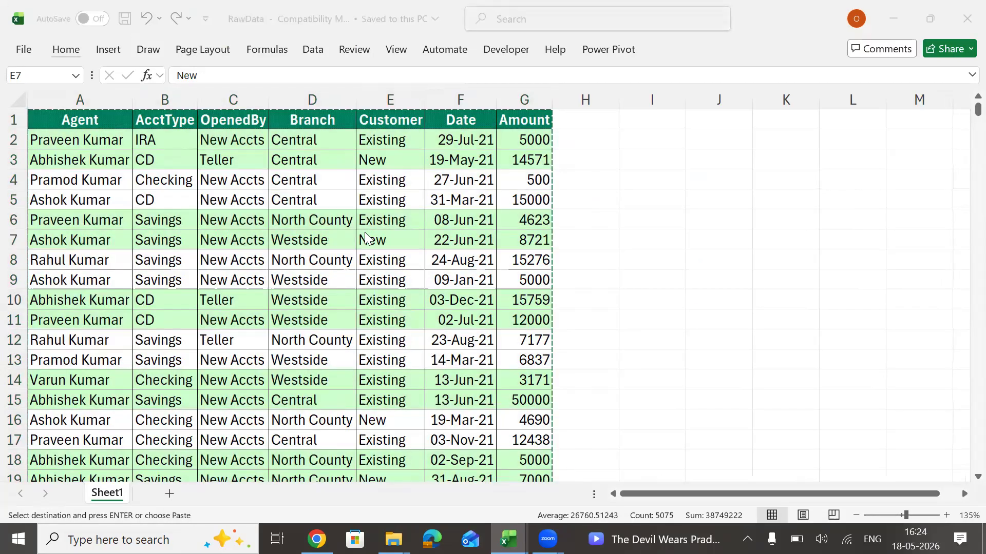
Paste the copied raw data as values only into Sheet5, starting at cell A1.
{"action": "key", "text": "alt"}
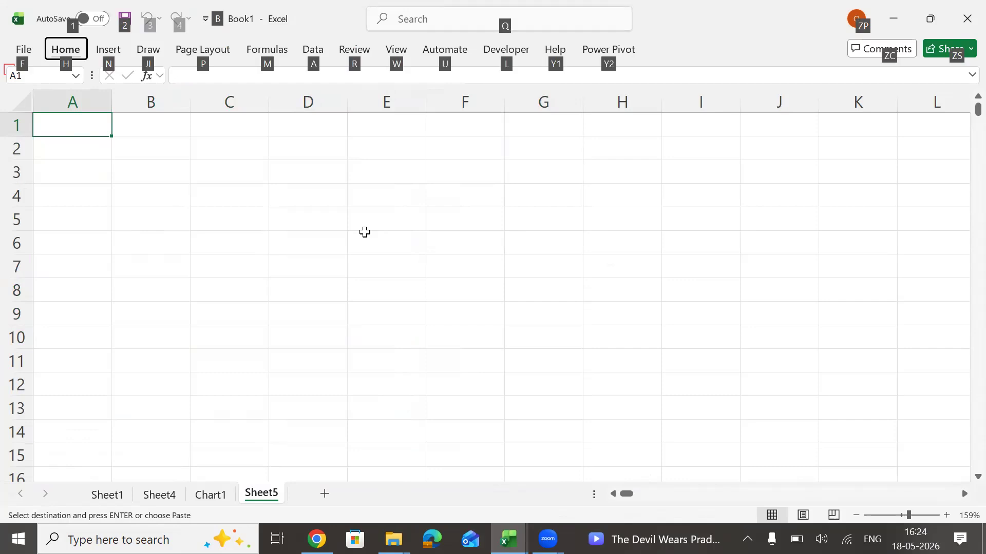
{"action": "key", "text": "ctrl+v"}
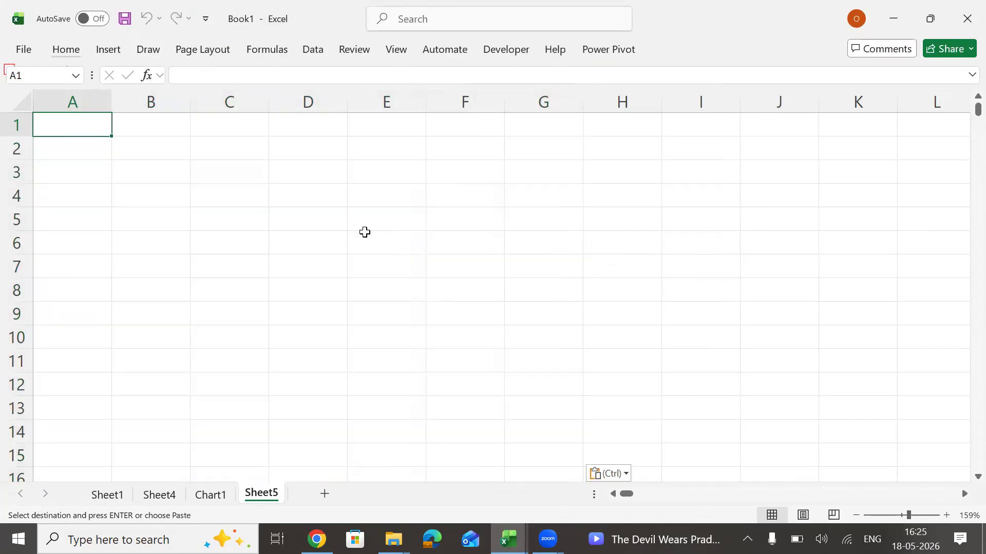
{"action": "key", "text": "alt+Tab"}
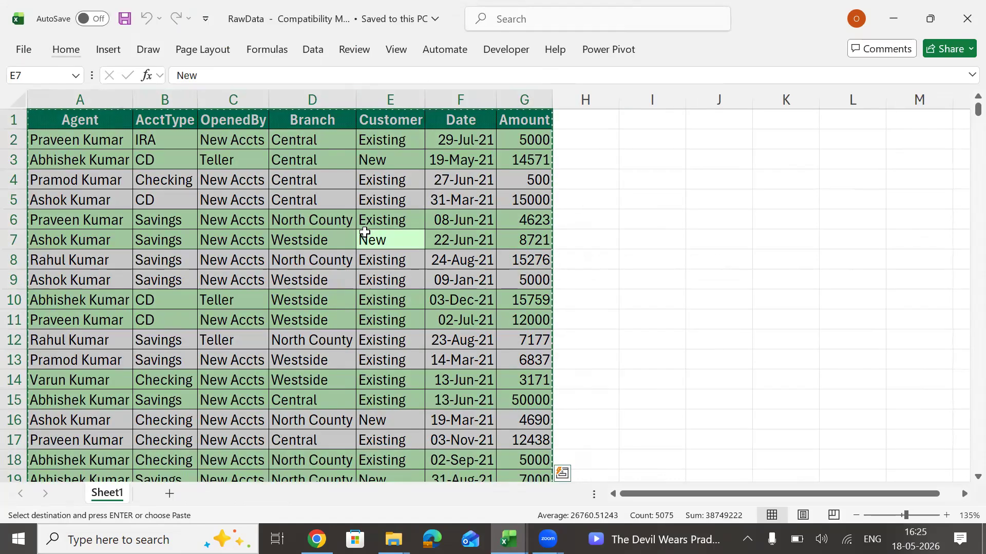
{"action": "key", "text": "alt+Tab"}
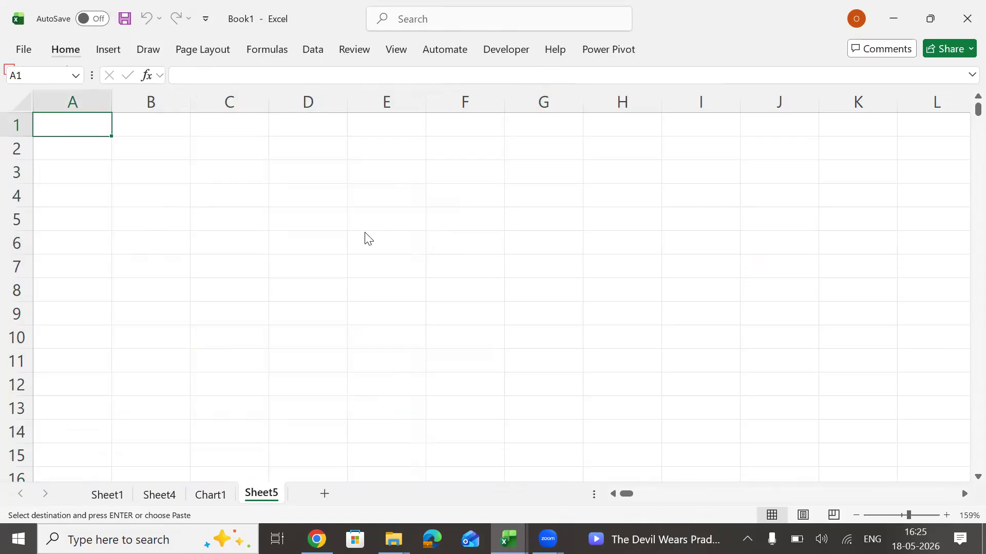
{"action": "key", "text": "ctrl+alt+v"}
{"action": "key", "text": "Return"}
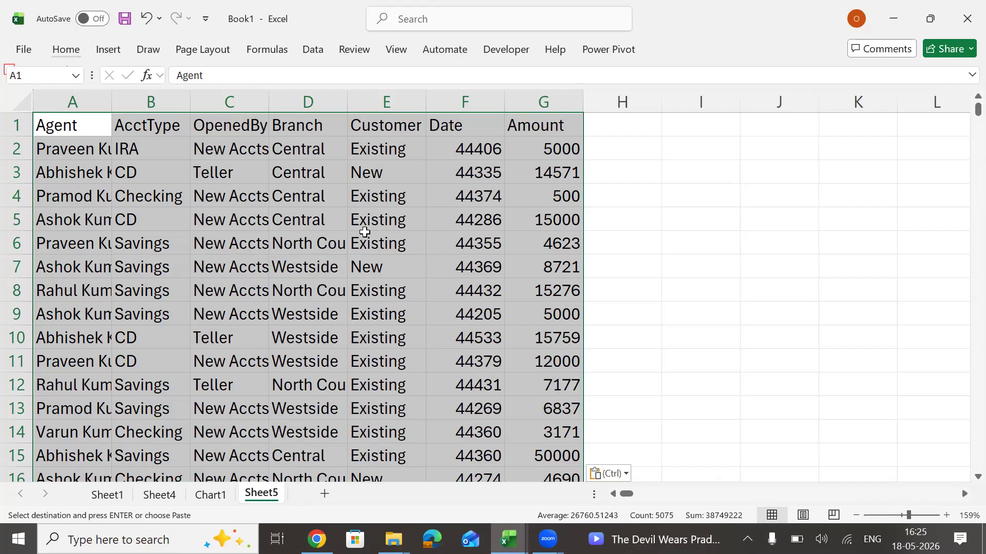
Examine the pasted values in the Date column of Sheet5.
{"action": "key", "text": "Right"}
{"action": "key", "text": "Right"}
{"action": "key", "text": "Right"}
{"action": "key", "text": "Right"}
{"action": "key", "text": "Right"}
{"action": "key", "text": "Down"}
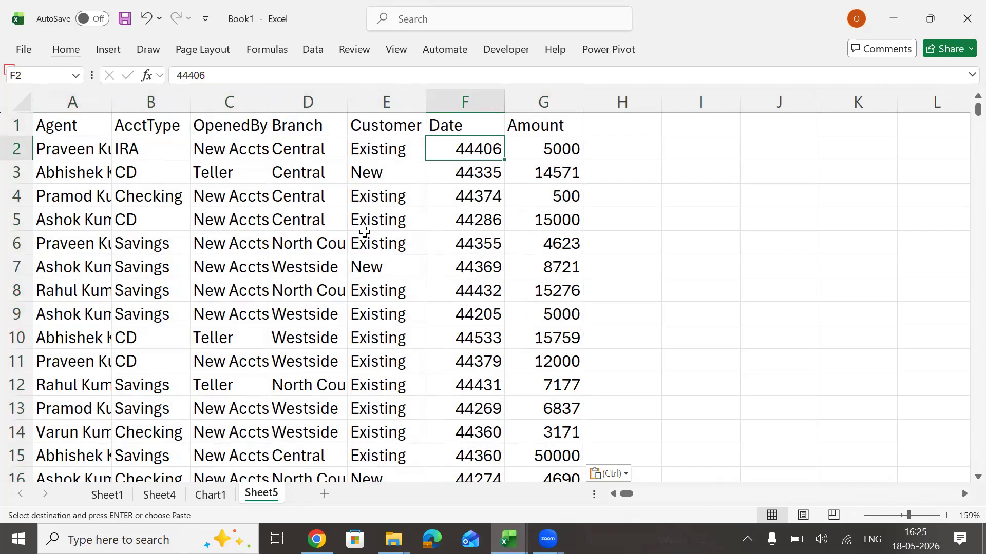
{"action": "key", "text": "Down"}
{"action": "key", "text": "Down"}
{"action": "key", "text": "Down"}
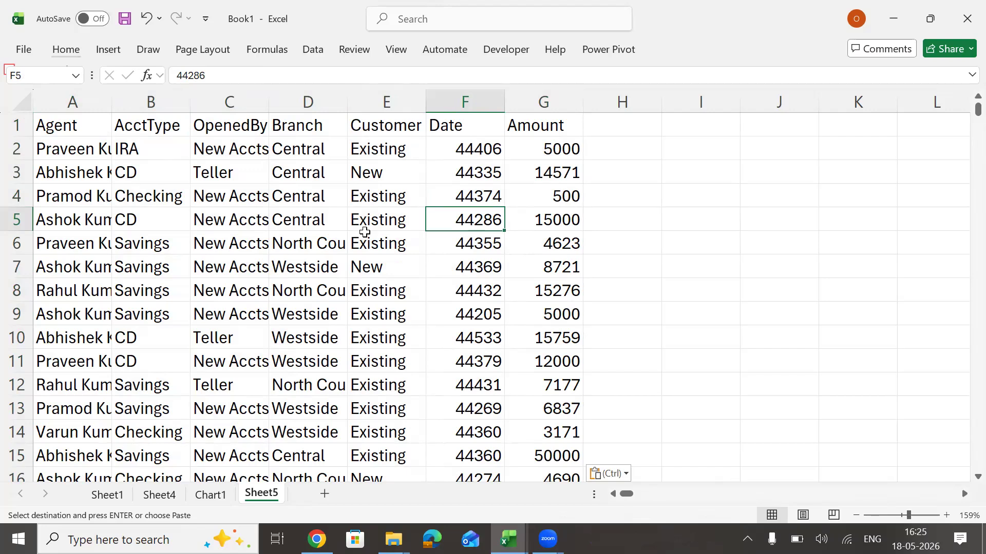
Run the recorded macro on the newly pasted data in Sheet5 and debug the line where it stops.
{"action": "key", "text": "ctrl+z"}
{"action": "key", "text": "ctrl+z"}
{"action": "key", "text": "ctrl+z"}
{"action": "key", "text": "ctrl+z"}
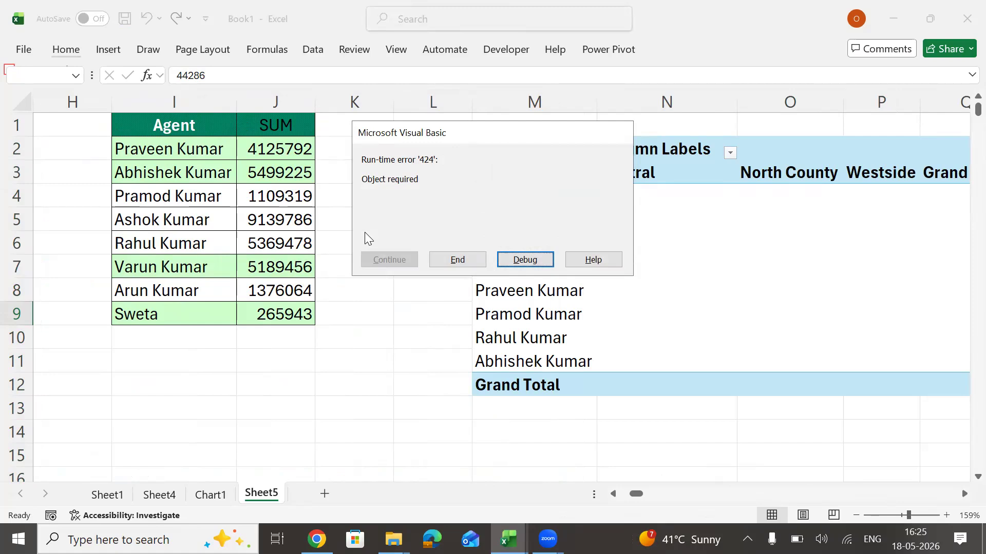
{"action": "left_click", "coordinate": [519, 261]}
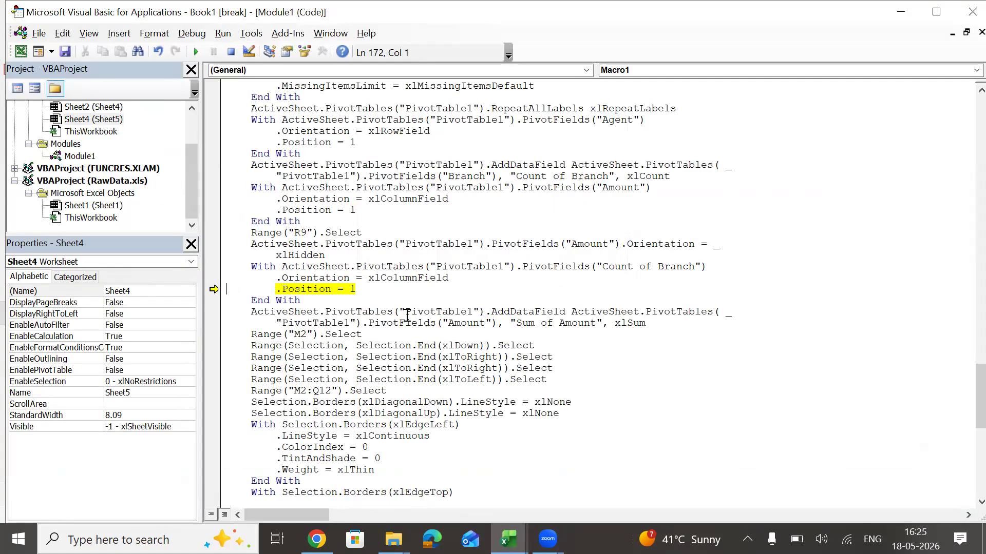
Delete the ".Position = 1" line from the "Count of Branch" block of Macro1 and continue running the macro.
{"action": "left_click", "coordinate": [379, 289]}
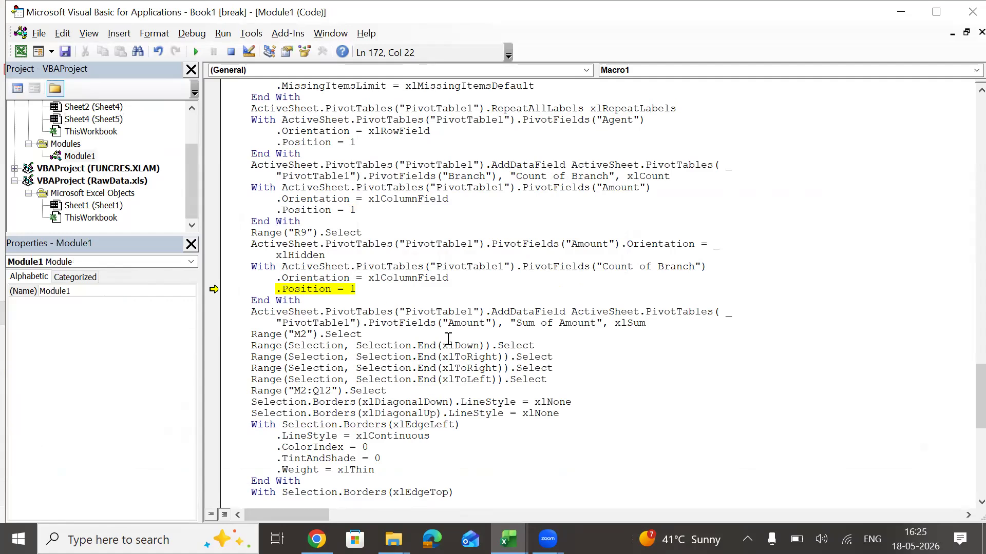
{"action": "key", "text": "BackSpace"}
{"action": "key", "text": "BackSpace"}
{"action": "key", "text": "BackSpace"}
{"action": "key", "text": "BackSpace"}
{"action": "key", "text": "BackSpace"}
{"action": "key", "text": "BackSpace"}
{"action": "key", "text": "BackSpace"}
{"action": "key", "text": "BackSpace"}
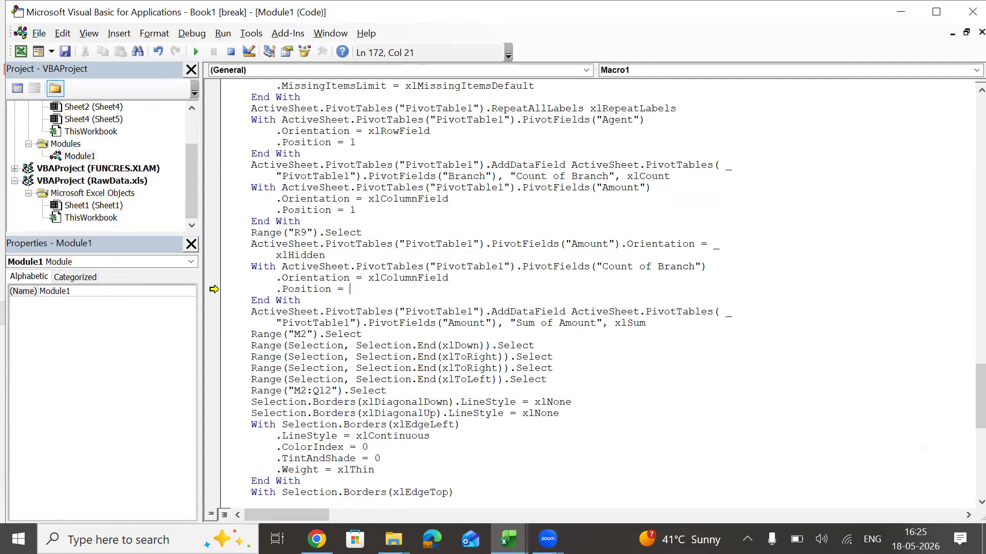
{"action": "key", "text": "BackSpace"}
{"action": "key", "text": "BackSpace"}
{"action": "key", "text": "BackSpace"}
{"action": "key", "text": "BackSpace"}
{"action": "key", "text": "BackSpace"}
{"action": "left_click", "coordinate": [196, 52]}
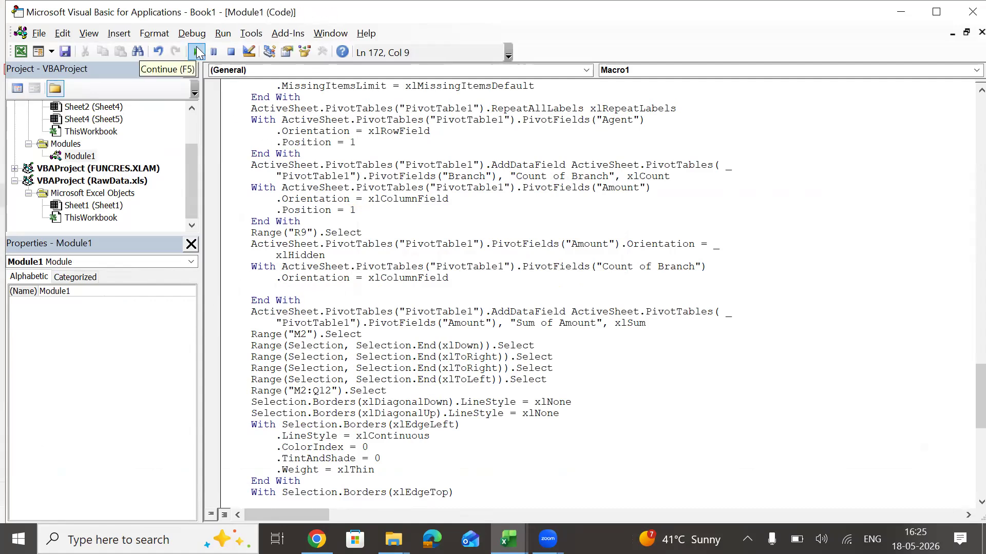
Switch to Sheet5 of Book1 and examine the completed PivotTable, the agent sums and the formatted data.
{"action": "key", "text": "alt+Tab"}
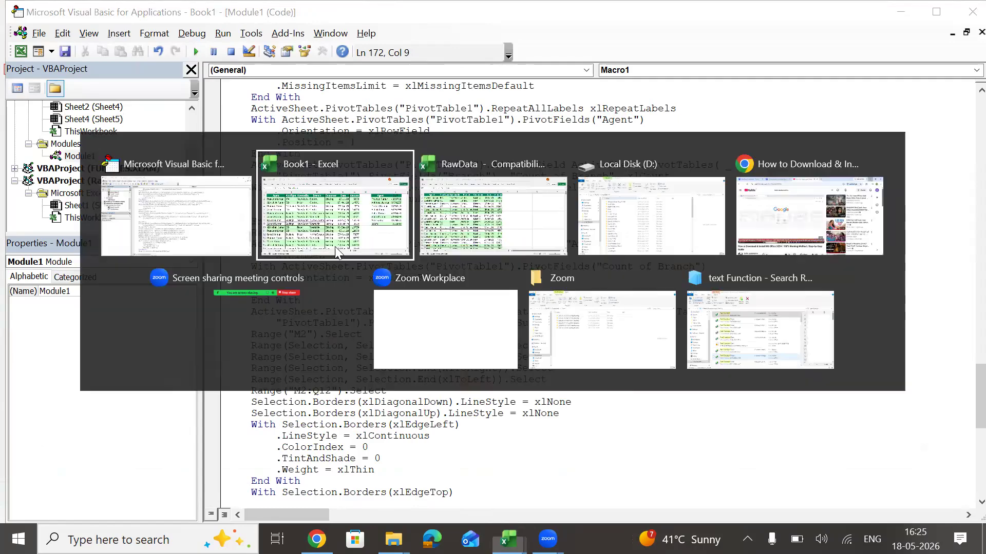
{"action": "left_click", "coordinate": [334, 247]}
{"action": "key", "text": "Right"}
{"action": "key", "text": "Right"}
{"action": "key", "text": "Right"}
{"action": "key", "text": "Right"}
{"action": "key", "text": "Right"}
{"action": "key", "text": "Right"}
{"action": "key", "text": "Right"}
{"action": "key", "text": "Right"}
{"action": "key", "text": "Right"}
{"action": "key", "text": "Right"}
{"action": "key", "text": "Right"}
{"action": "key", "text": "Right"}
{"action": "key", "text": "Right"}
{"action": "key", "text": "Right"}
{"action": "key", "text": "Right"}
{"action": "key", "text": "Right"}
{"action": "key", "text": "Right"}
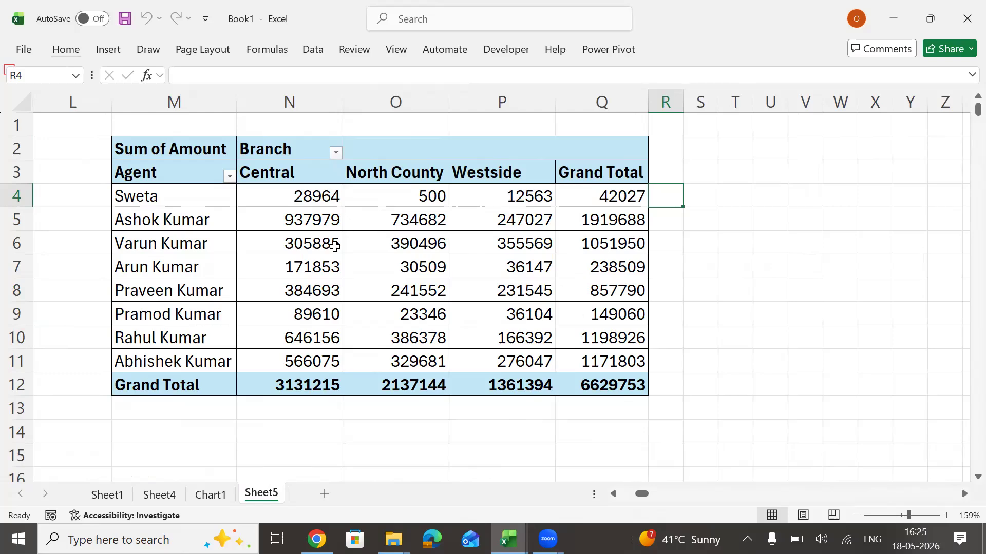
{"action": "key", "text": "Left"}
{"action": "key", "text": "Left"}
{"action": "key", "text": "Left"}
{"action": "key", "text": "Left"}
{"action": "key", "text": "Left"}
{"action": "key", "text": "Left"}
{"action": "key", "text": "Left"}
{"action": "key", "text": "Left"}
{"action": "key", "text": "Left"}
{"action": "key", "text": "Left"}
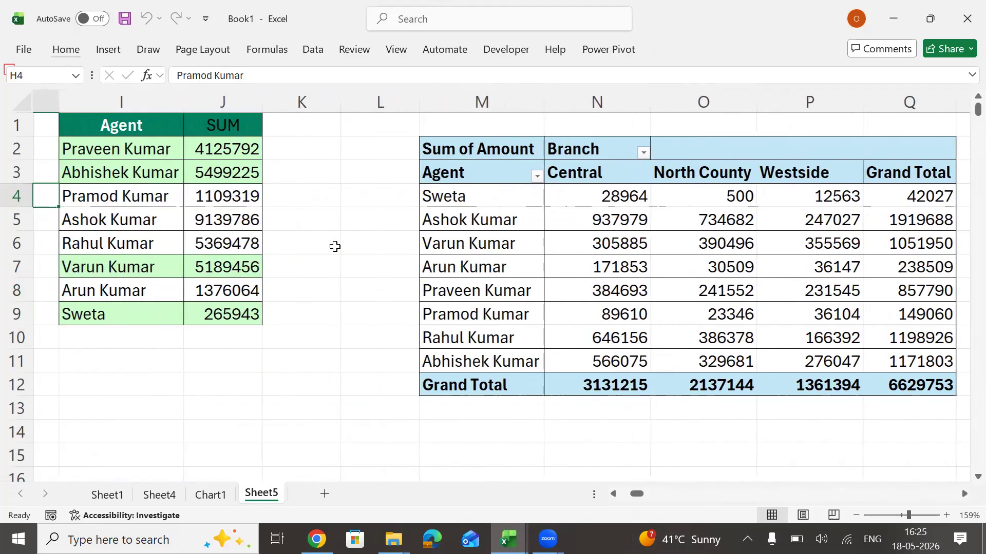
{"action": "key", "text": "Left"}
{"action": "key", "text": "Left"}
{"action": "key", "text": "Left"}
{"action": "key", "text": "Left"}
{"action": "key", "text": "Left"}
{"action": "key", "text": "Left"}
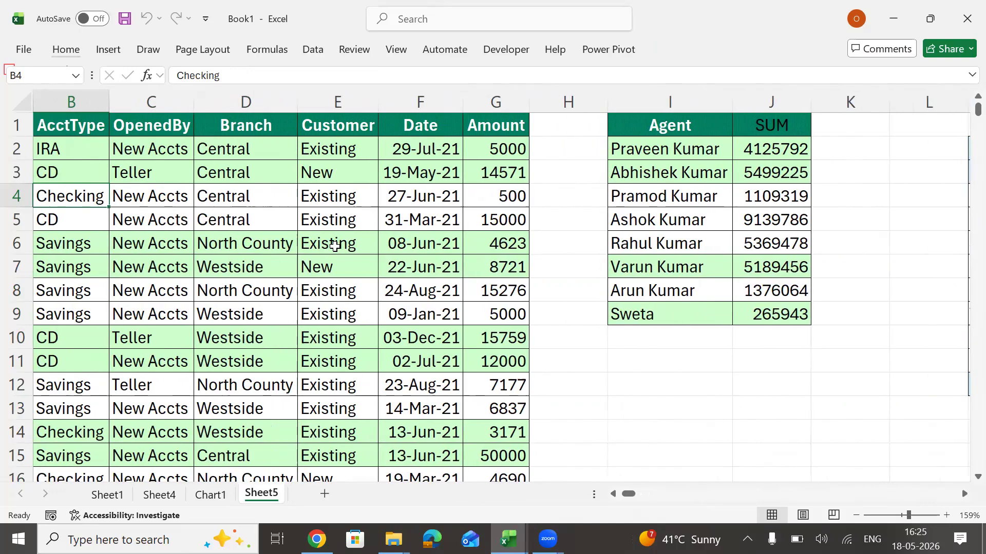
{"action": "key", "text": "Left"}
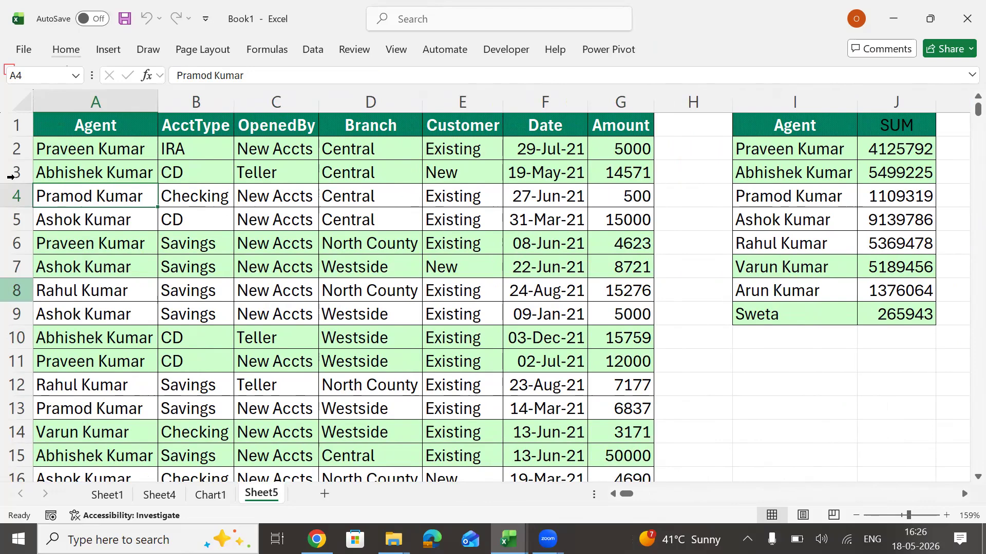
{"action": "left_click", "coordinate": [105, 102]}
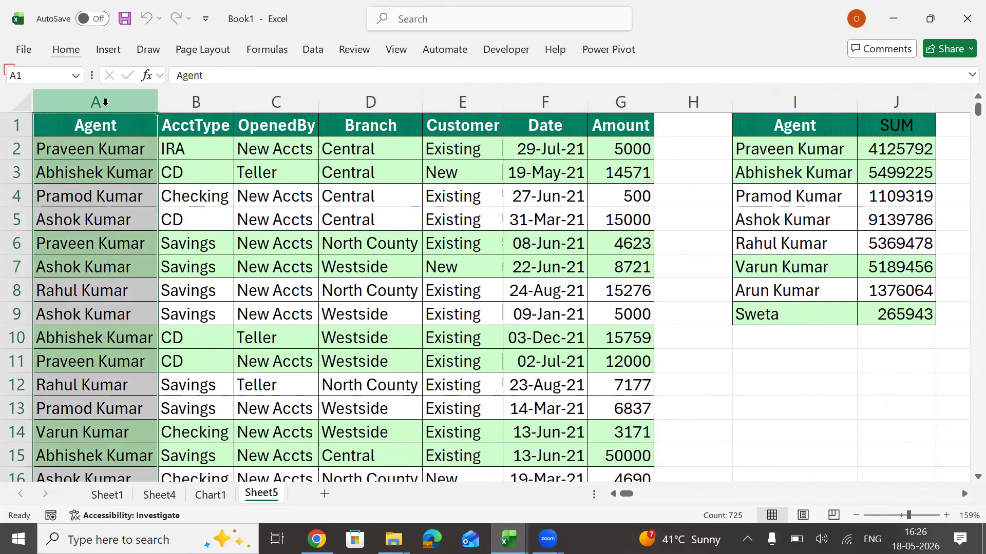
{"action": "key", "text": "ctrl+shift+Right"}
{"action": "key", "text": "ctrl+shift+Right"}
{"action": "key", "text": "ctrl+shift+Right"}
{"action": "key", "text": "ctrl+shift+Right"}
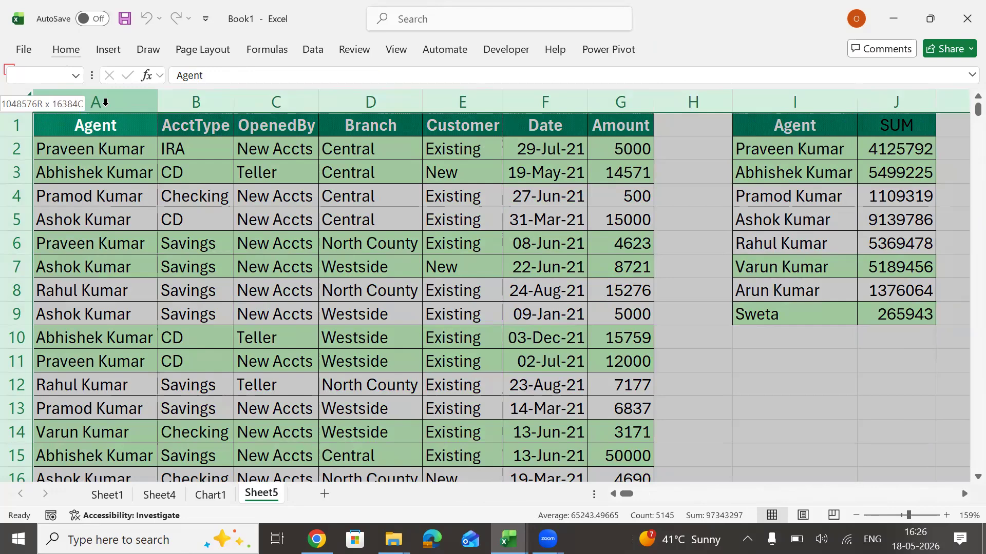
{"action": "key", "text": "ctrl+Home"}
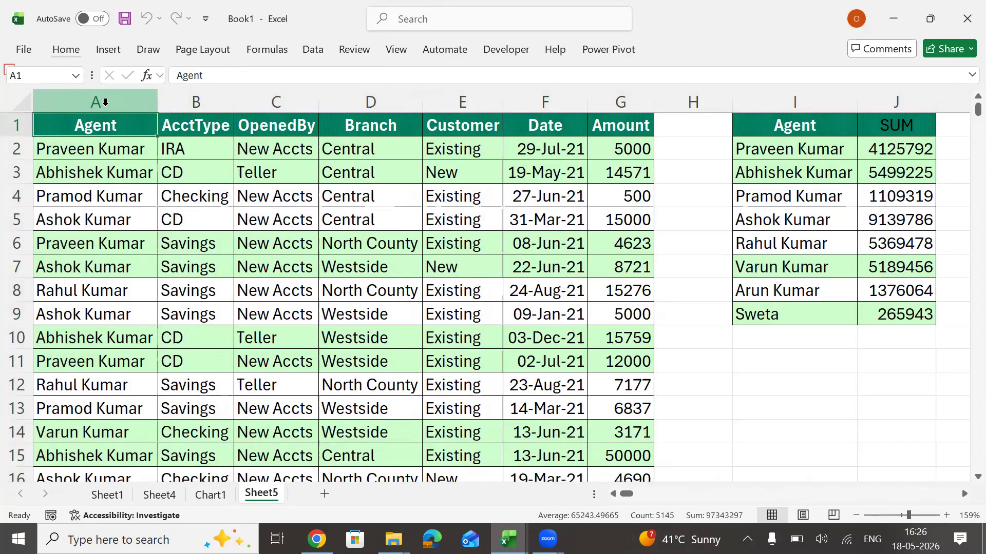
{"action": "key", "text": "ctrl+shift+Down"}
{"action": "key", "text": "ctrl+shift+Right"}
{"action": "key", "text": "ctrl+shift+Right"}
{"action": "key", "text": "ctrl+shift+Right"}
{"action": "key", "text": "ctrl+shift+Right"}
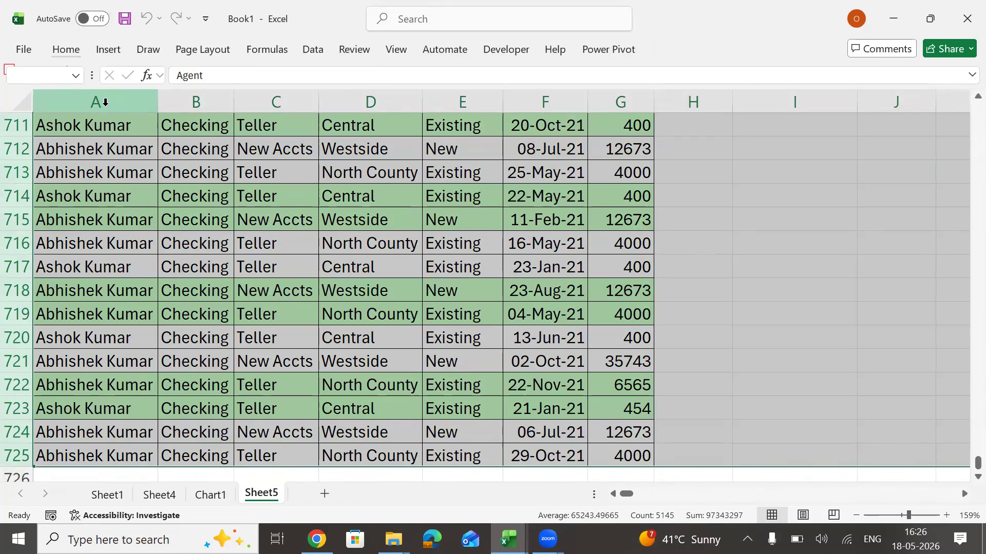
{"action": "key", "text": "ctrl+Home"}
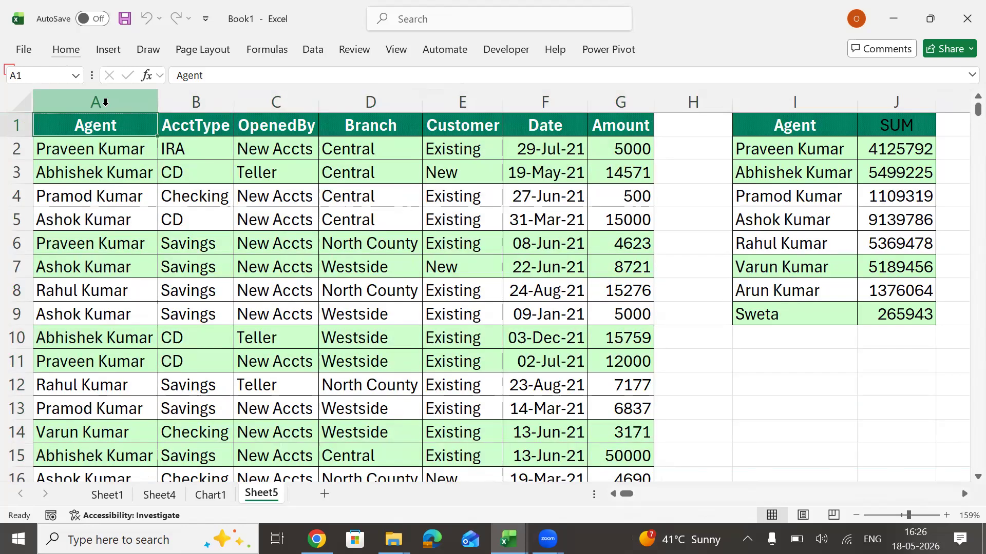
Copy the formatted data table in A1:G725 of Sheet5.
{"action": "key", "text": "ctrl+shift+Right"}
{"action": "key", "text": "ctrl+shift+Down"}
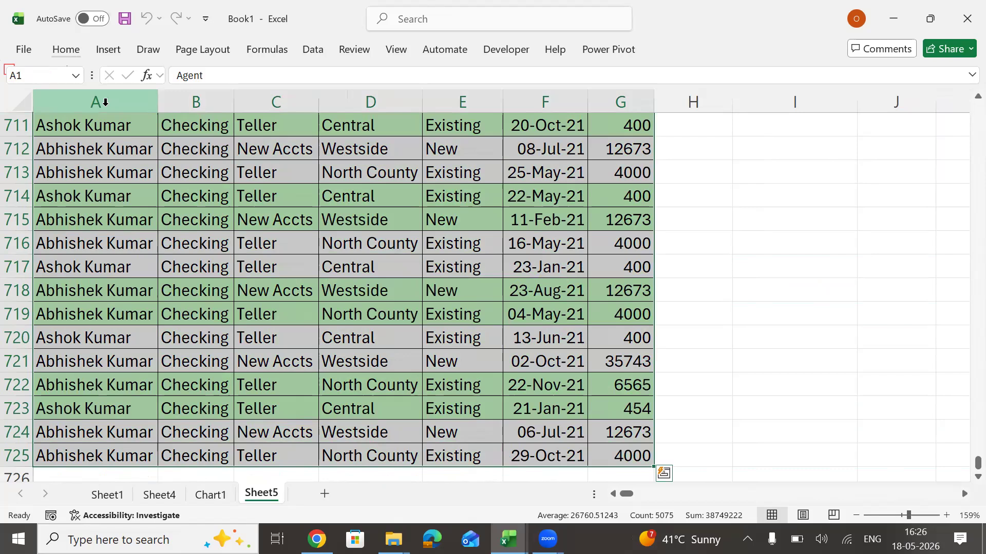
{"action": "key", "text": "ctrl+c"}
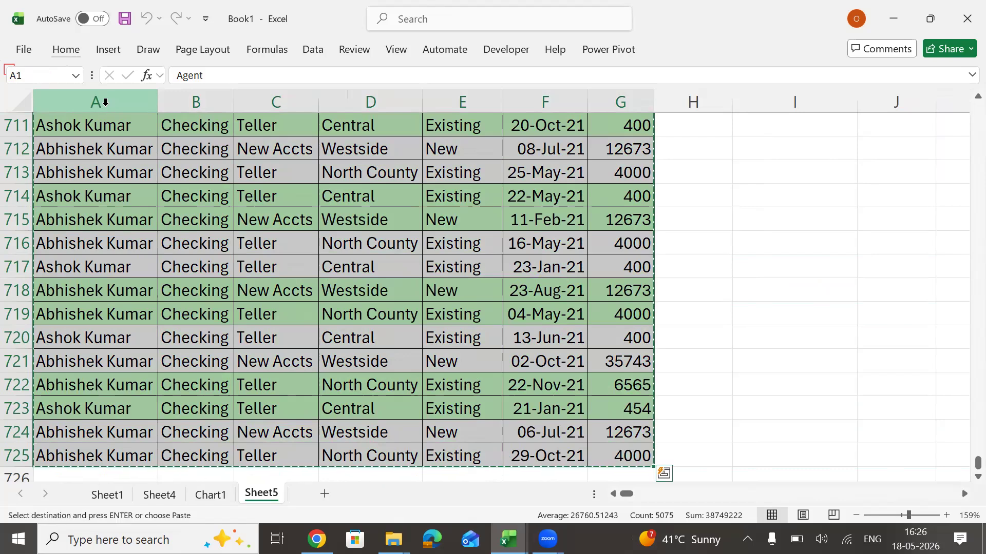
Create a new blank workbook and paste only the values of the copied data table at A1 of Sheet1.
{"action": "key", "text": "ctrl+n"}
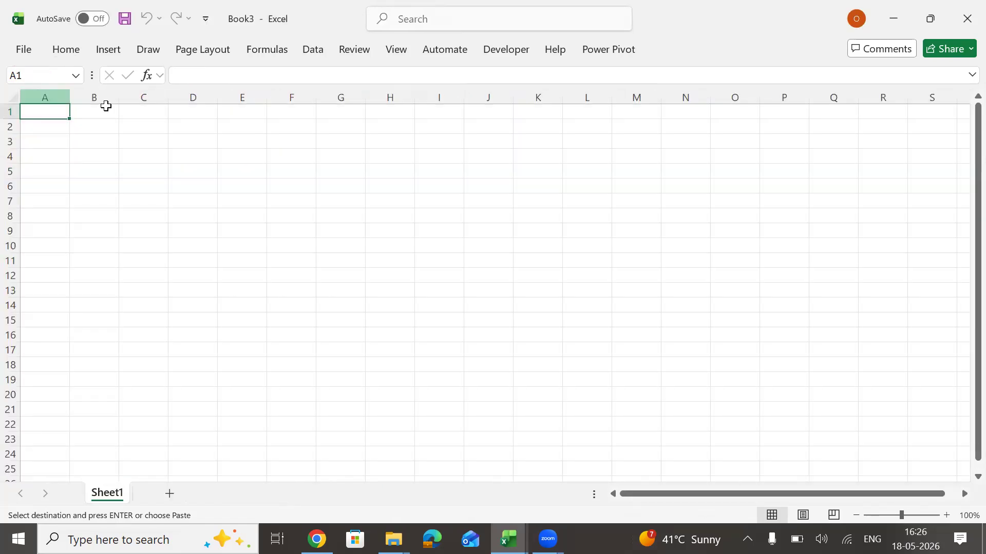
{"action": "key", "text": "ctrl+v"}
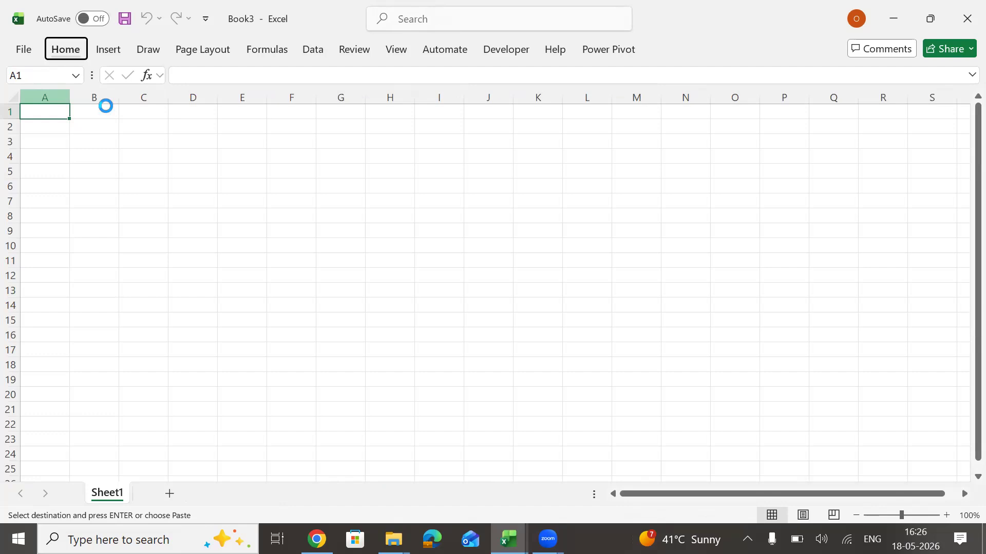
{"action": "key", "text": "Down"}
{"action": "key", "text": "Down"}
{"action": "key", "text": "Down"}
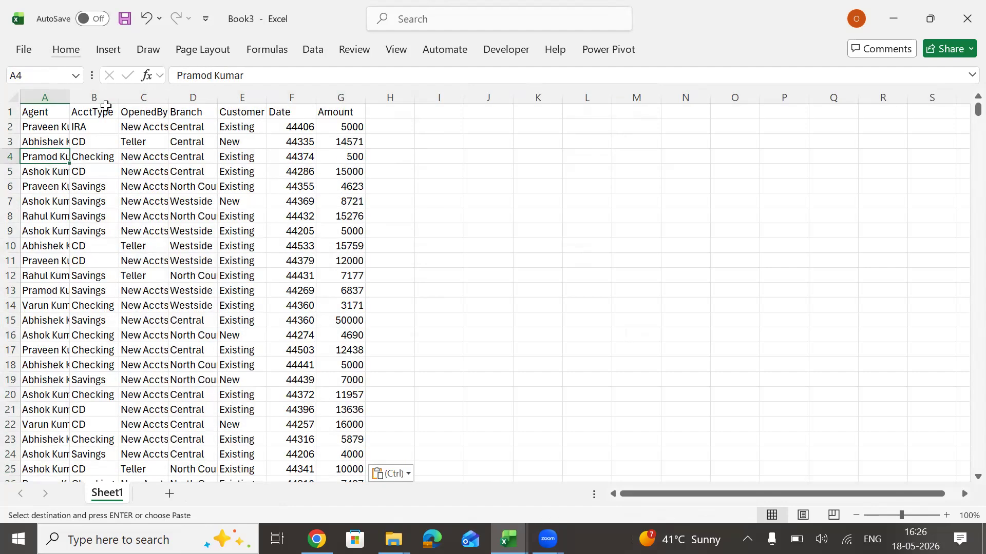
Run the recorded macro on the data in Book3, debug the line where it stops and look through the surrounding code.
{"action": "key", "text": "Right"}
{"action": "key", "text": "Right"}
{"action": "key", "text": "Right"}
{"action": "key", "text": "Right"}
{"action": "key", "text": "Right"}
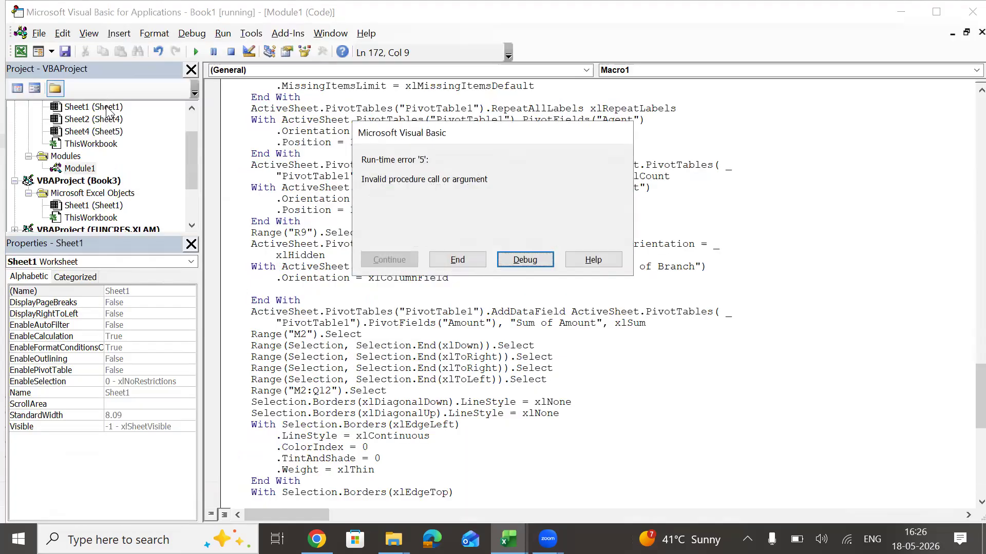
{"action": "key", "text": "Return"}
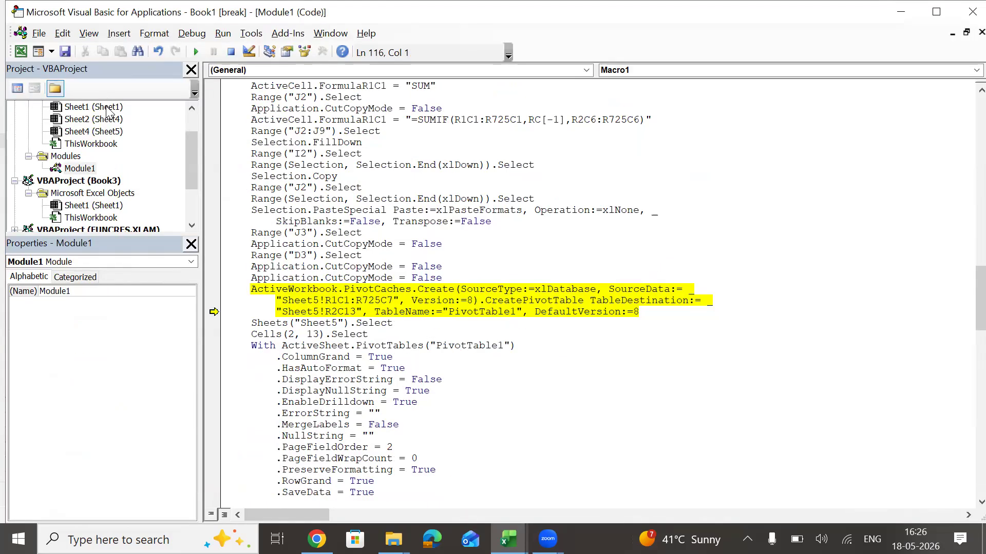
{"action": "key", "text": "Down"}
{"action": "key", "text": "Down"}
{"action": "key", "text": "Down"}
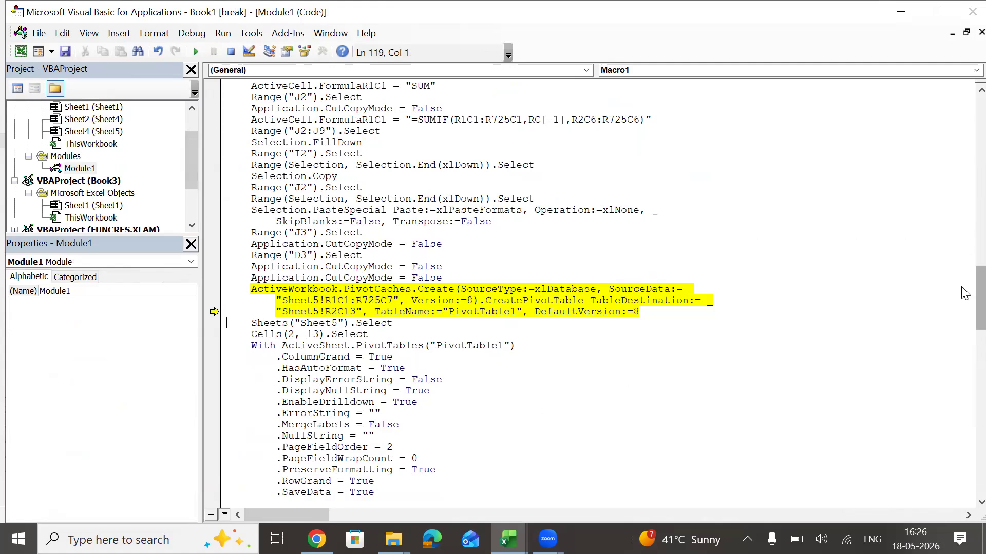
{"action": "left_click_drag", "start_coordinate": [963, 295], "coordinate": [964, 194]}
Switch back to Book3 and examine the formatted data and the per-agent sums in columns I and J.
{"action": "key", "text": "alt+Tab"}
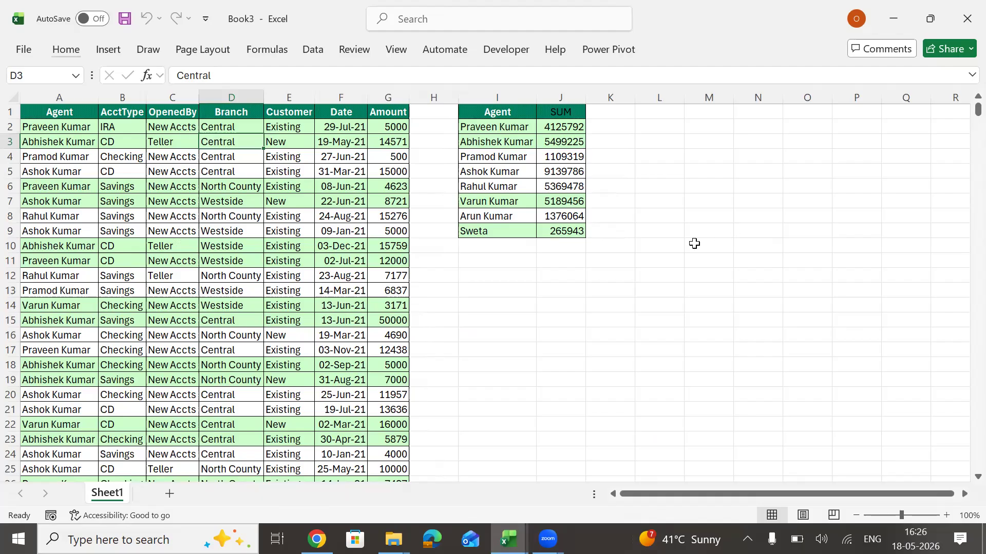
{"action": "left_click", "coordinate": [524, 171]}
{"action": "left_click_drag", "start_coordinate": [497, 97], "coordinate": [623, 293]}
{"action": "left_click", "coordinate": [465, 249]}
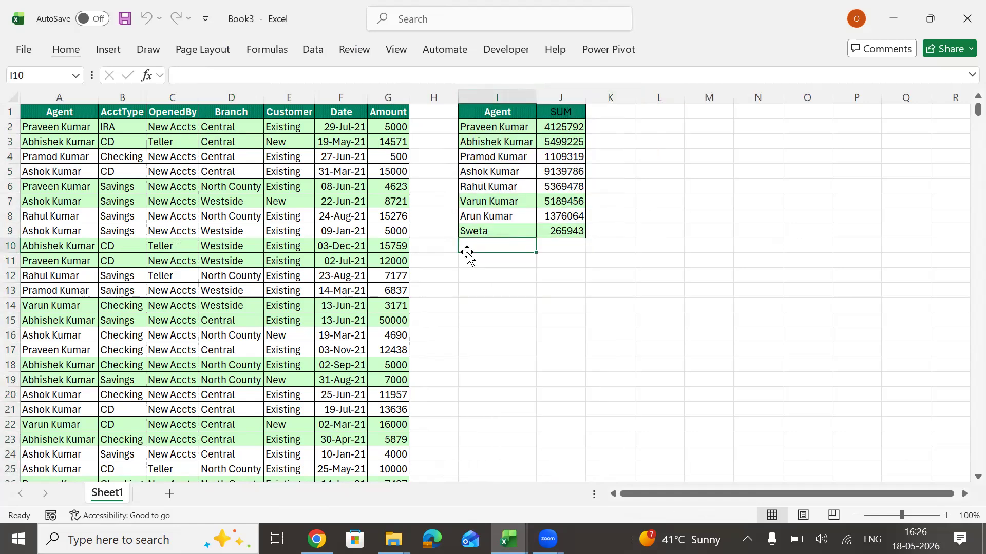
{"action": "left_click", "coordinate": [301, 158]}
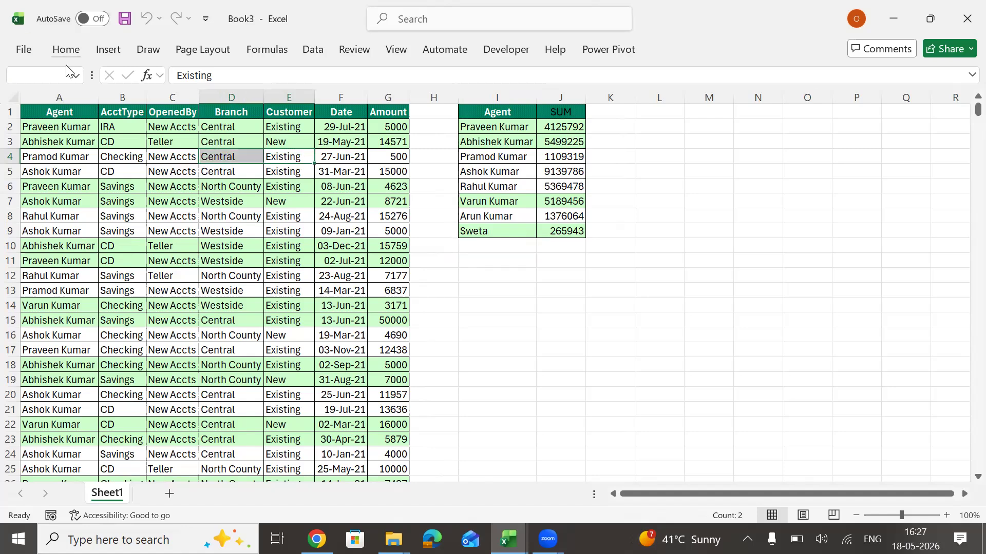
Clear all contents and formats from columns A through M of Sheet1.
{"action": "left_click", "coordinate": [65, 93]}
{"action": "left_click_drag", "start_coordinate": [66, 94], "coordinate": [716, 142]}
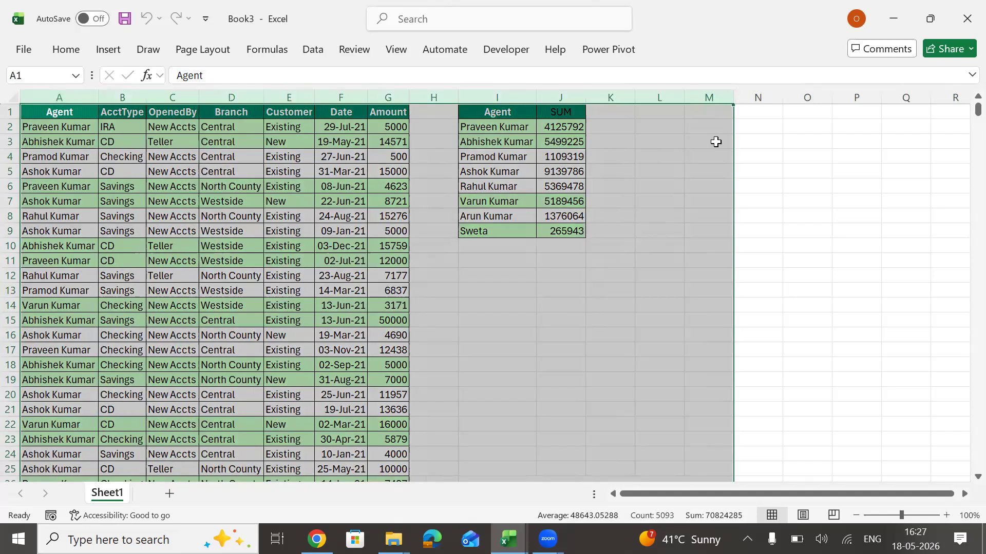
{"action": "type", "text": "ea"}
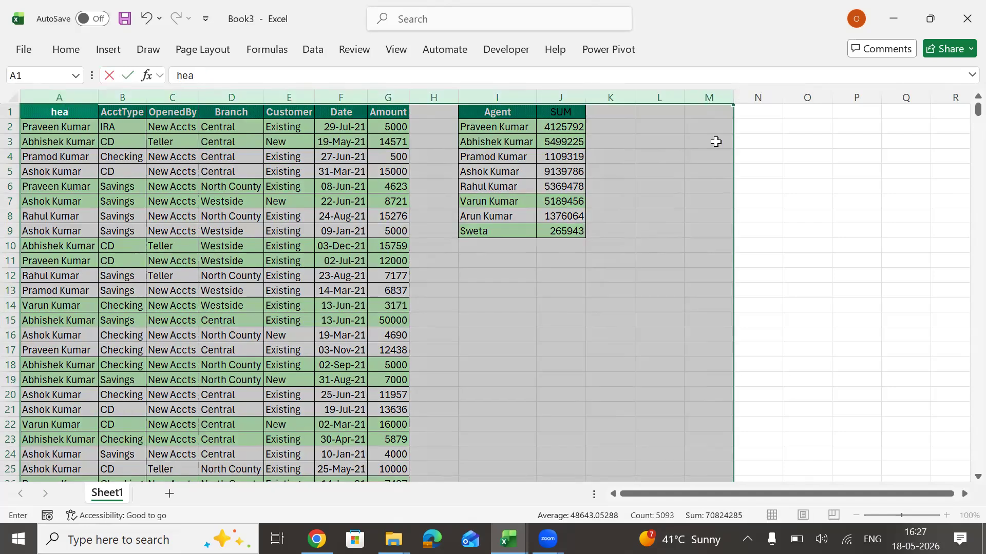
{"action": "key", "text": "Escape"}
{"action": "key", "text": "alt+h"}
{"action": "key", "text": "e"}
{"action": "key", "text": "a"}
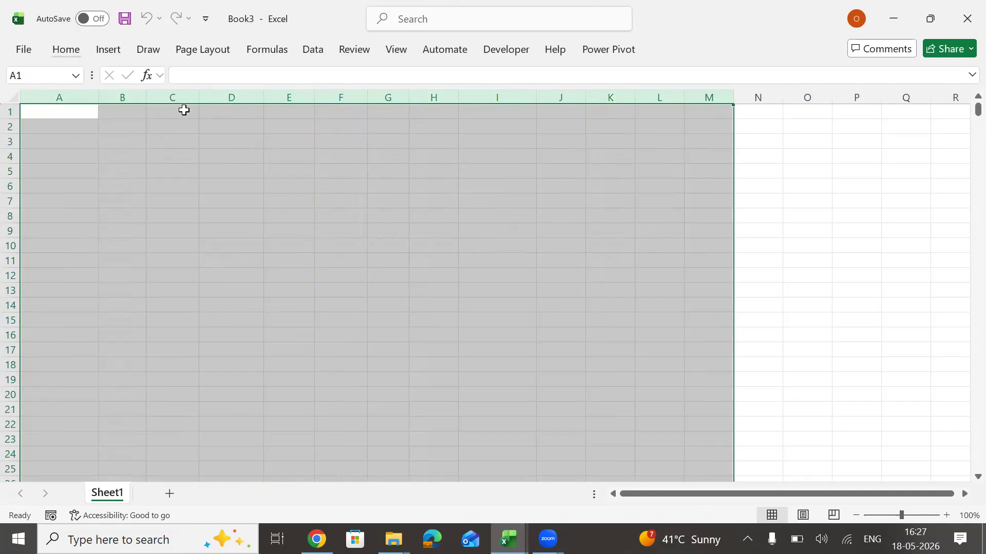
Enter the heading Data in A1 and the values 123, 4, 3, 5345, 34, 345 and 34 in A2:A8.
{"action": "scroll", "coordinate": [184, 110], "scroll_direction": "up", "scroll_amount": 6}
{"action": "key", "text": "ctrl+Home"}
{"action": "type", "text": "Data"}
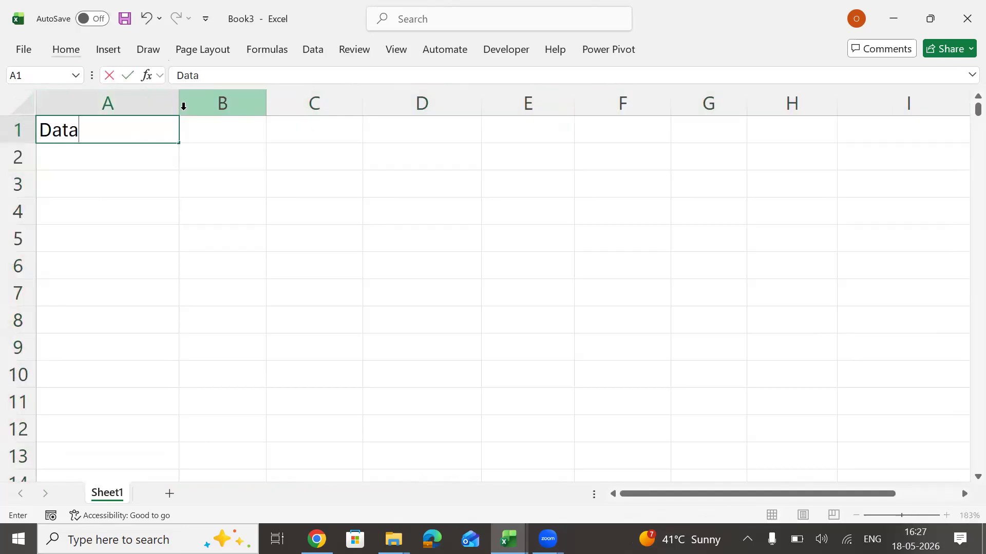
{"action": "key", "text": "Return"}
{"action": "type", "text": "123 4 3 "}
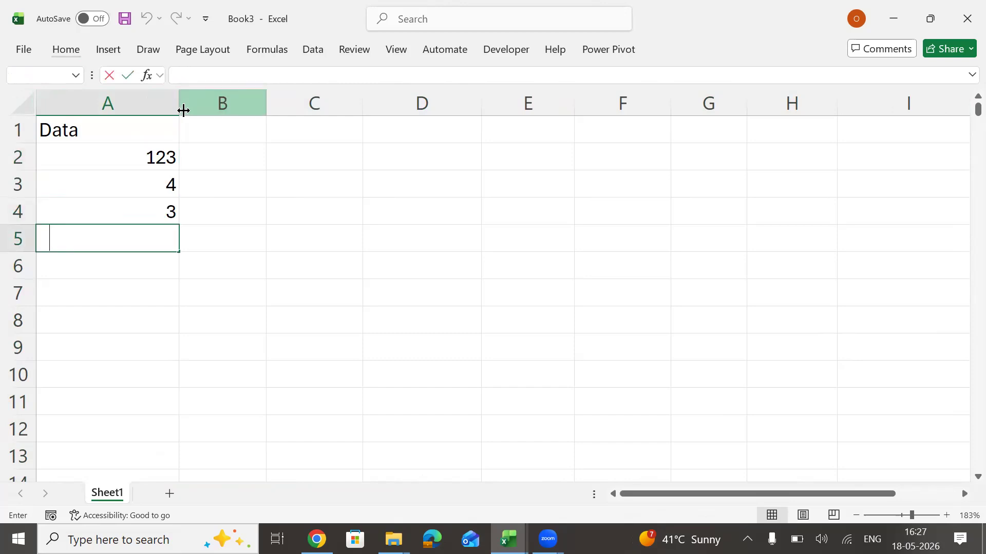
{"action": "type", "text": "5345 34 345 34"}
{"action": "key", "text": "Up"}
{"action": "key", "text": "Up"}
{"action": "key", "text": "Up"}
{"action": "key", "text": "Up"}
{"action": "key", "text": "Up"}
{"action": "key", "text": "Up"}
{"action": "key", "text": "Up"}
{"action": "key", "text": "Up"}
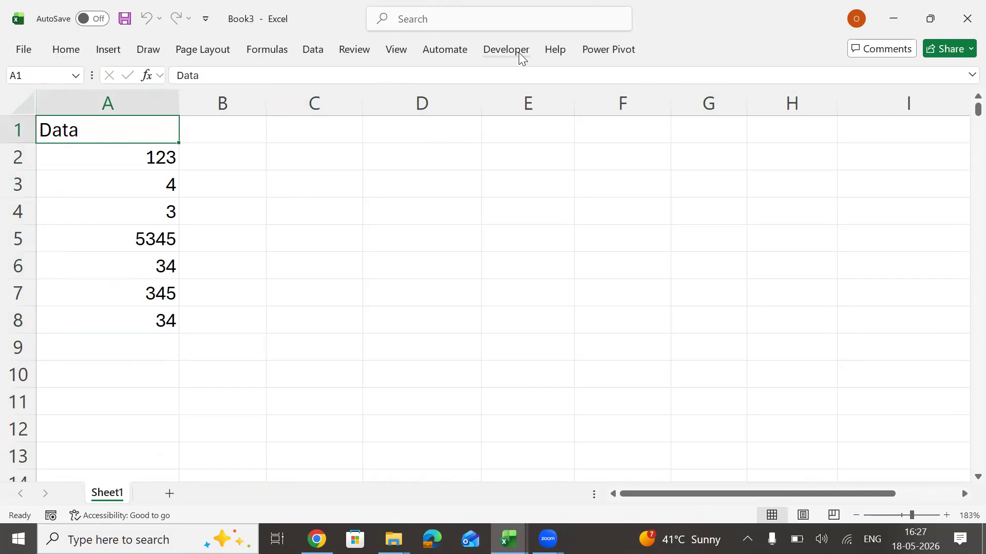
{"action": "left_click", "coordinate": [519, 52]}
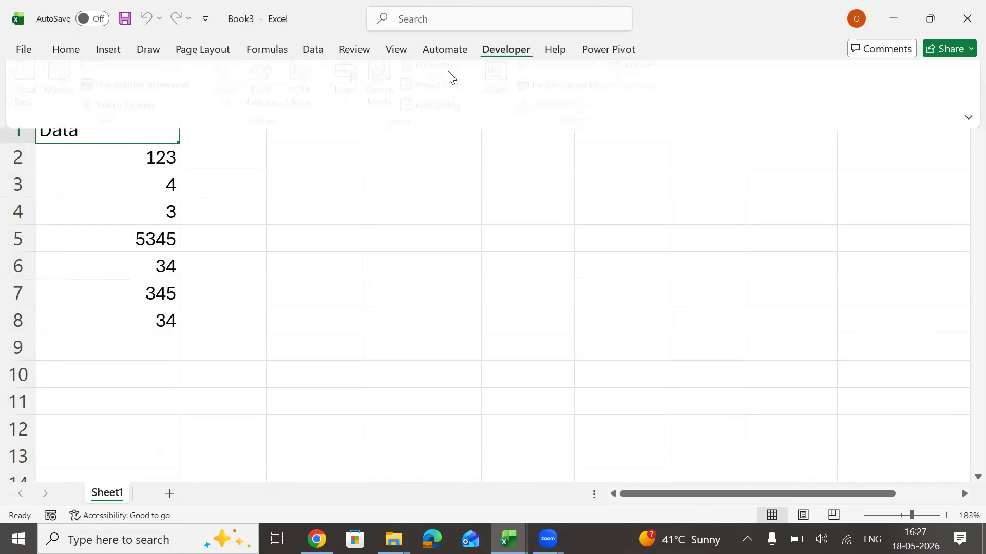
{"action": "left_click", "coordinate": [324, 289]}
{"action": "left_click", "coordinate": [48, 516]}
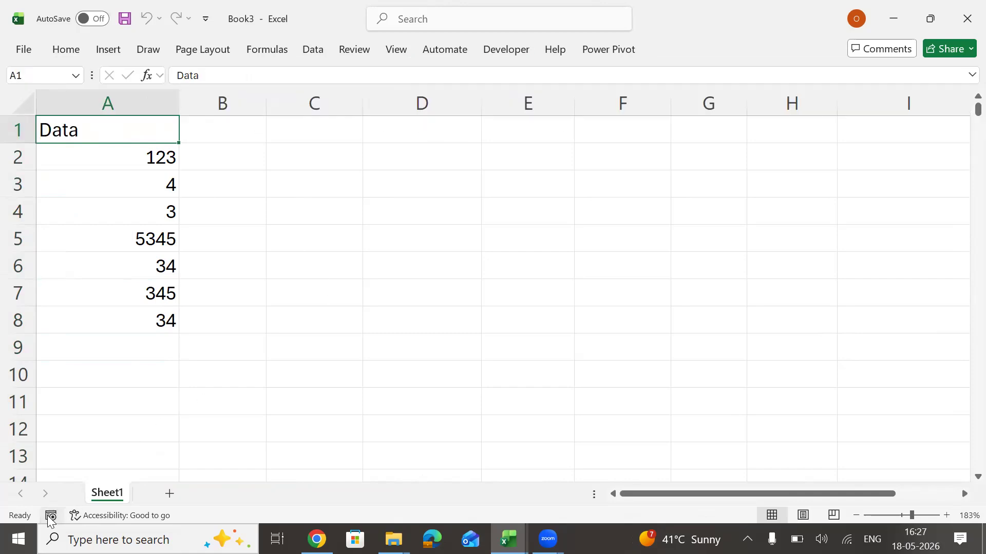
{"action": "left_click", "coordinate": [237, 170]}
{"action": "left_click", "coordinate": [110, 143]}
{"action": "left_click", "coordinate": [509, 45]}
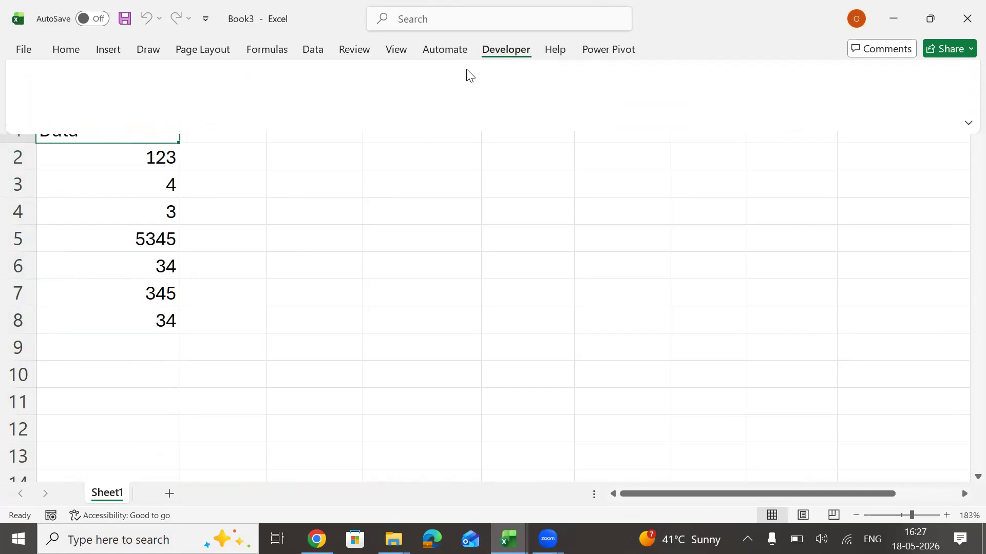
{"action": "left_click", "coordinate": [320, 286]}
Switch to the Visual Basic editor, close it and accept stopping the debugger.
{"action": "key", "text": "alt+Tab"}
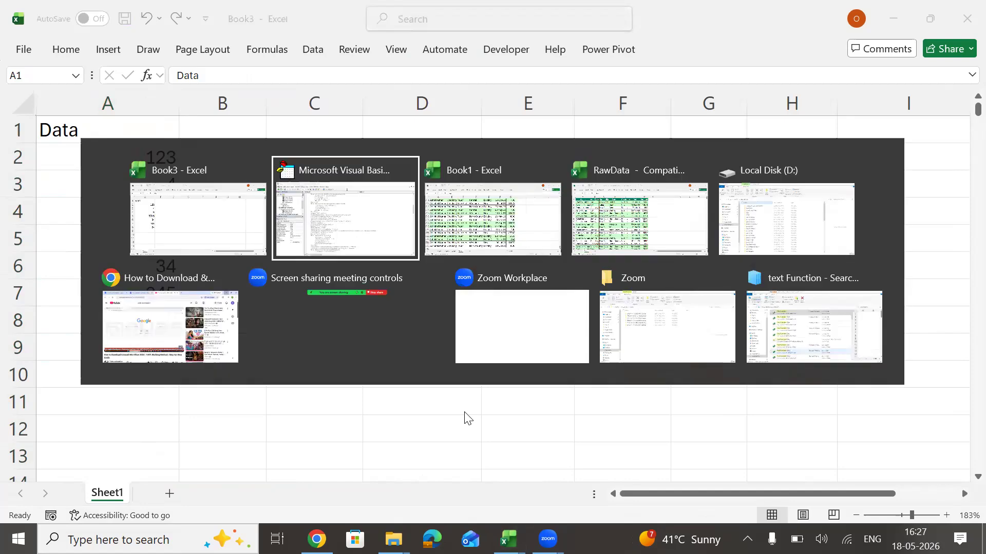
{"action": "left_click", "coordinate": [963, 15]}
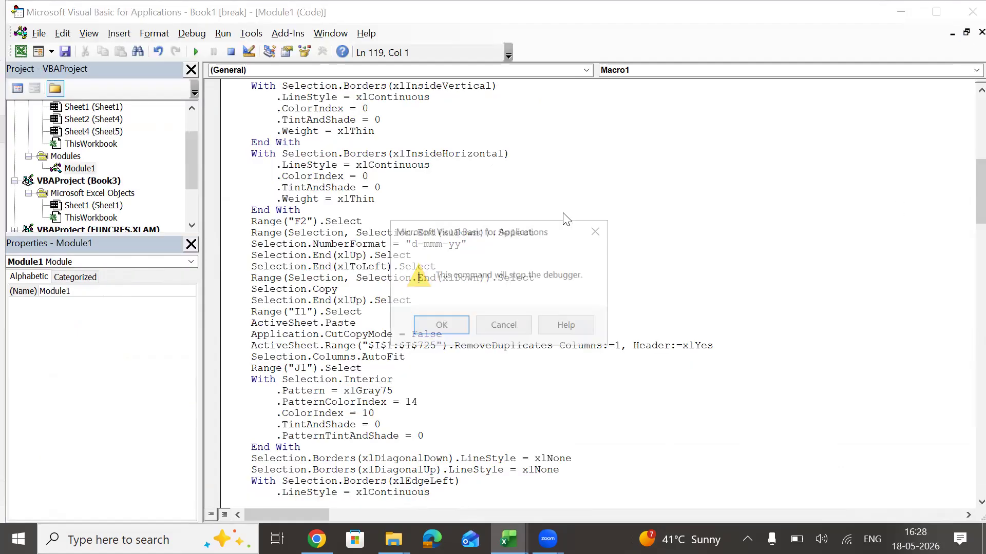
{"action": "left_click", "coordinate": [440, 326]}
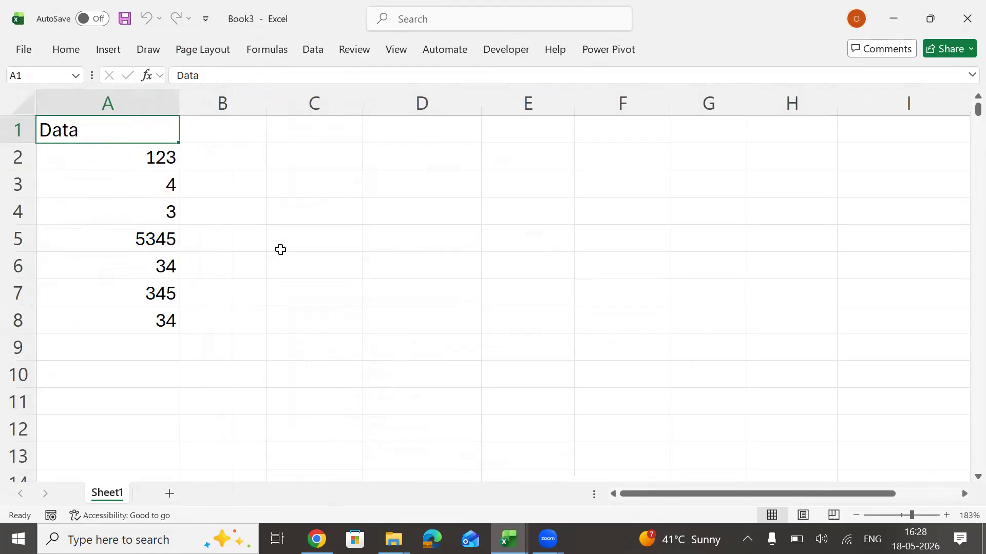
Start recording a macro named Macro2 with the shortcut letter capital C, stored in this workbook.
{"action": "left_click", "coordinate": [508, 50]}
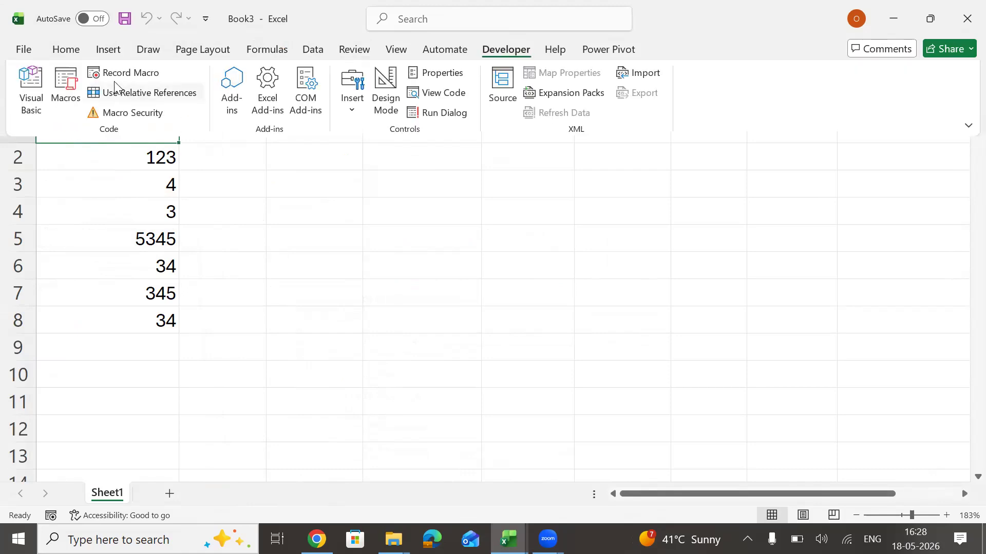
{"action": "left_click", "coordinate": [119, 73]}
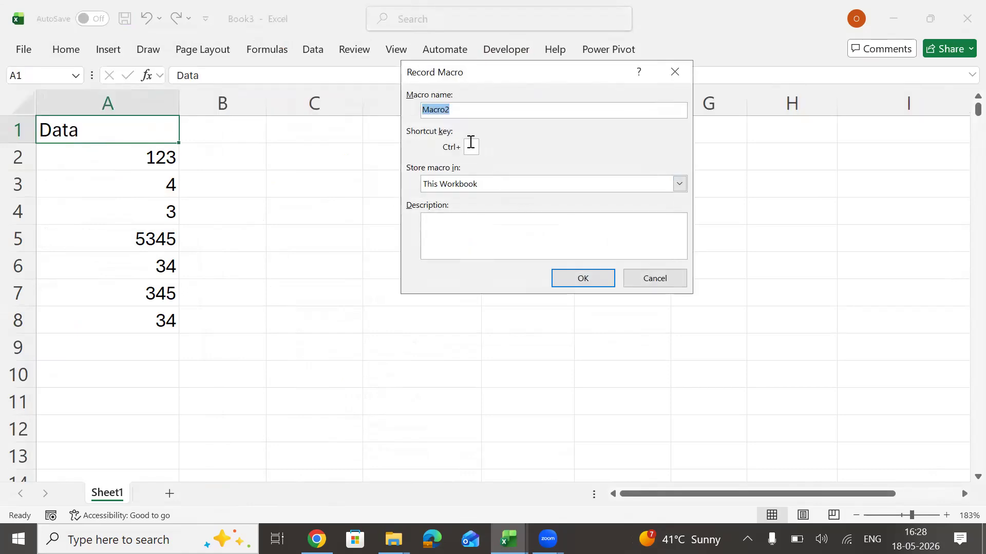
{"action": "left_click", "coordinate": [470, 145]}
{"action": "type", "text": "C"}
{"action": "left_click", "coordinate": [585, 280]}
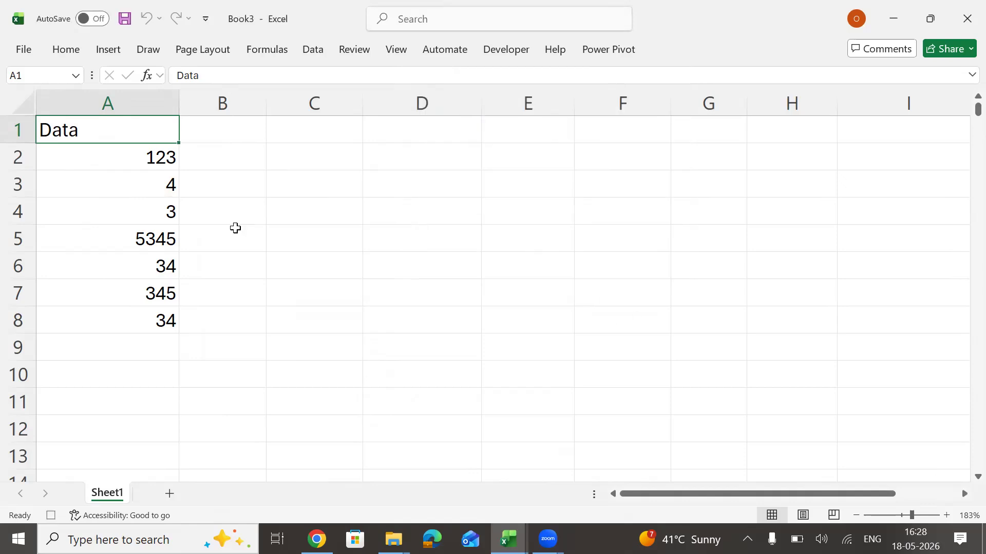
Copy the Data column in A1:A8 and paste it at D1.
{"action": "key", "text": "ctrl+shift+Down"}
{"action": "key", "text": "ctrl+c"}
{"action": "key", "text": "ctrl+shift+Up"}
{"action": "key", "text": "Right"}
{"action": "key", "text": "Right"}
{"action": "key", "text": "Right"}
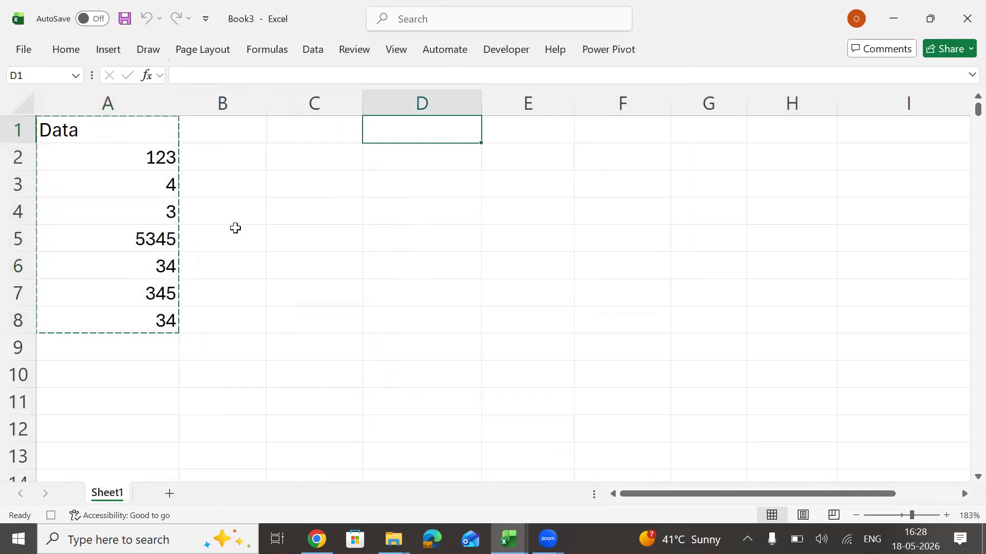
{"action": "key", "text": "ctrl+v"}
Apply the Colorful 2 AutoFormat to the pasted data in D1:D8.
{"action": "key", "text": "alt"}
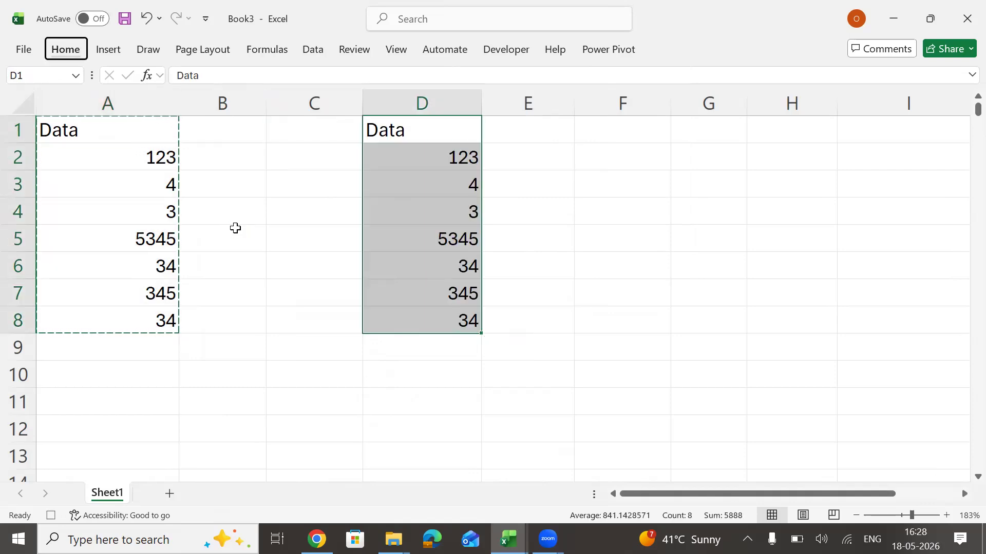
{"action": "key", "text": "o"}
{"action": "key", "text": "a"}
{"action": "key", "text": "Down"}
{"action": "key", "text": "Down"}
{"action": "key", "text": "Down"}
{"action": "key", "text": "Down"}
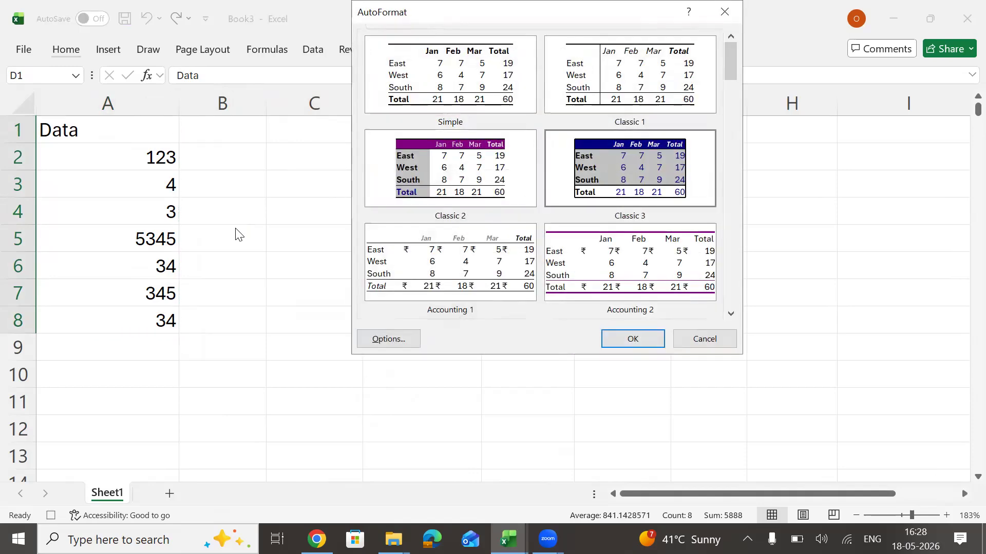
{"action": "key", "text": "Down"}
{"action": "key", "text": "Down"}
{"action": "key", "text": "Down"}
{"action": "key", "text": "Down"}
{"action": "key", "text": "Down"}
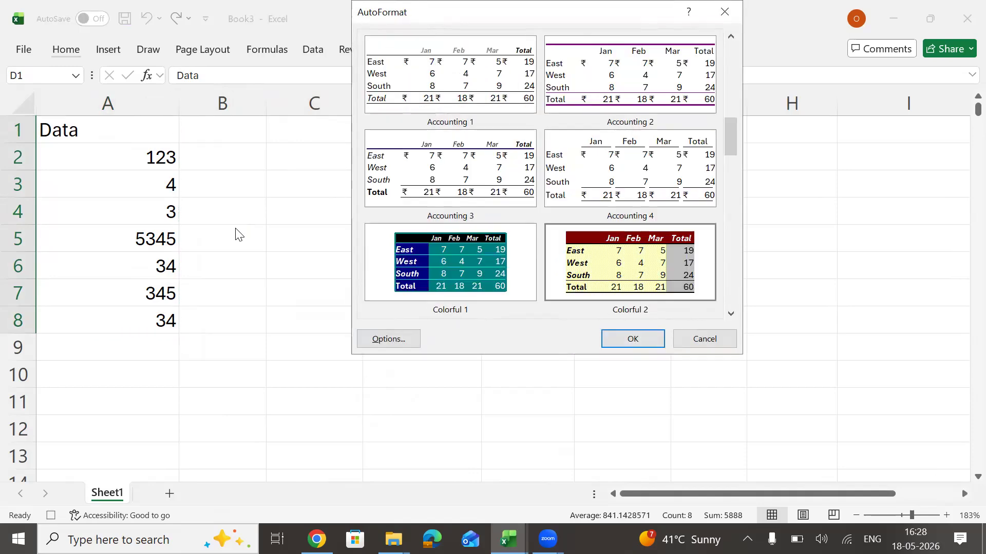
{"action": "key", "text": "Return"}
Add all borders to the cells in D1:D8 and return to cell D1.
{"action": "left_click_drag", "start_coordinate": [418, 105], "coordinate": [507, 106]}
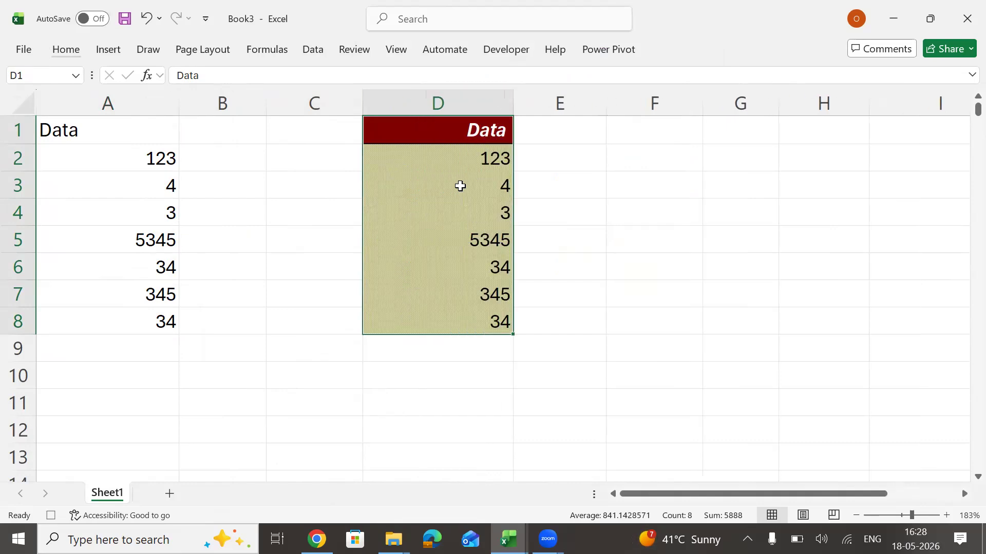
{"action": "key", "text": "alt"}
{"action": "key", "text": "h"}
{"action": "key", "text": "b"}
{"action": "key", "text": "a"}
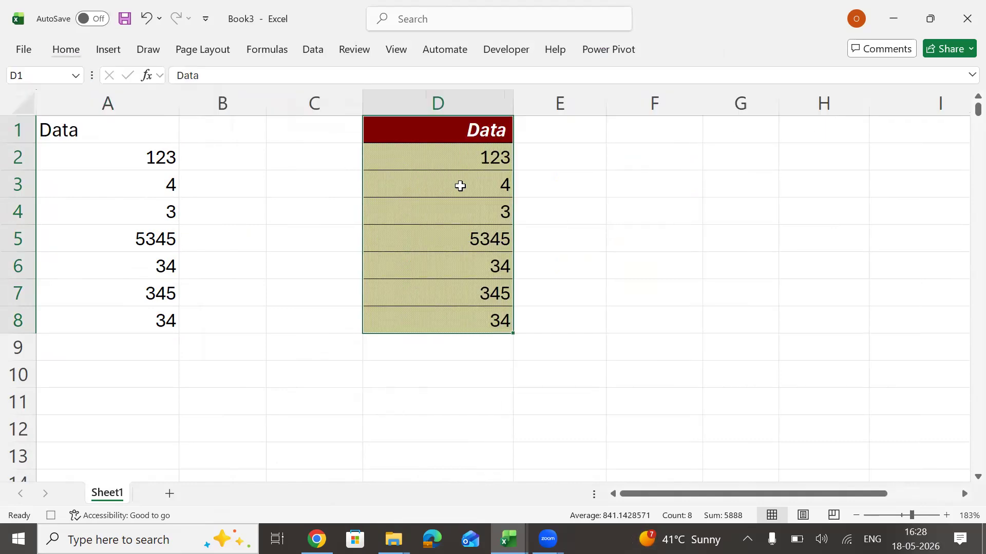
{"action": "key", "text": "Up"}
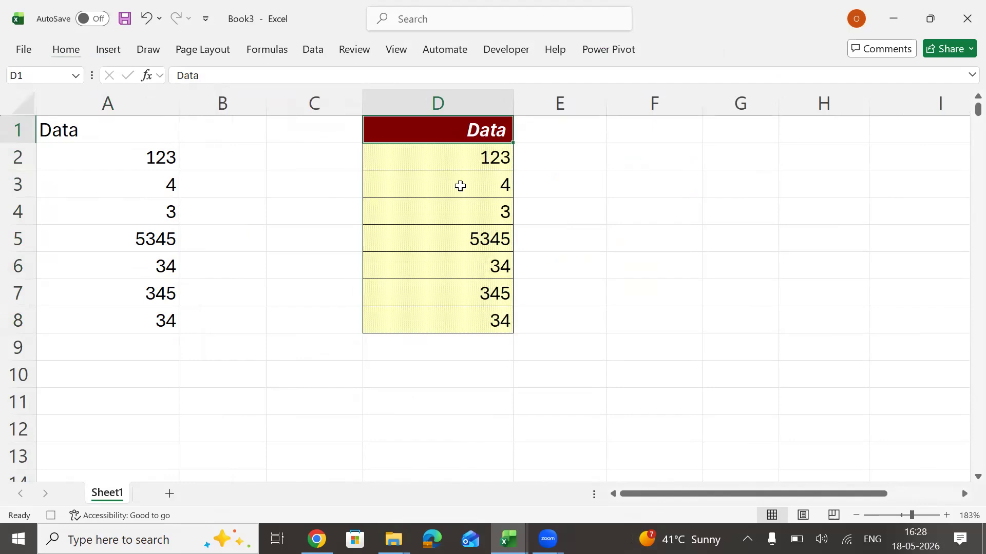
Enter the heading SUM in F1 and a SUM formula in F2 that totals D2:D8.
{"action": "left_click", "coordinate": [661, 125]}
{"action": "type", "text": "SUM"}
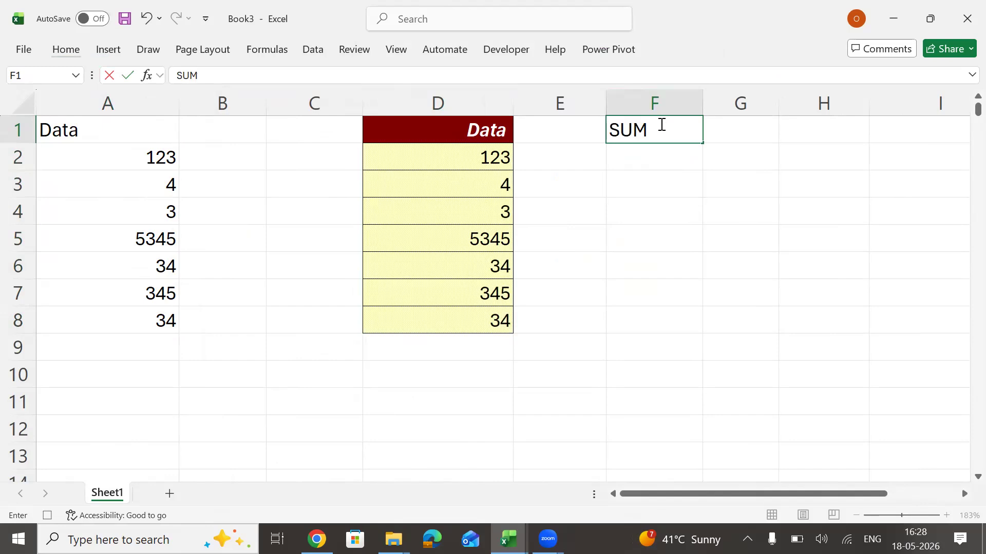
{"action": "key", "text": "Return"}
{"action": "type", "text": "=sum"}
{"action": "key", "text": "Tab"}
{"action": "key", "text": "Left"}
Copy D1:D2 and paste only its formatting onto the SUM heading and total in F1:F2.
{"action": "key", "text": "Left"}
{"action": "key", "text": "ctrl+shift+Down"}
{"action": "key", "text": "Return"}
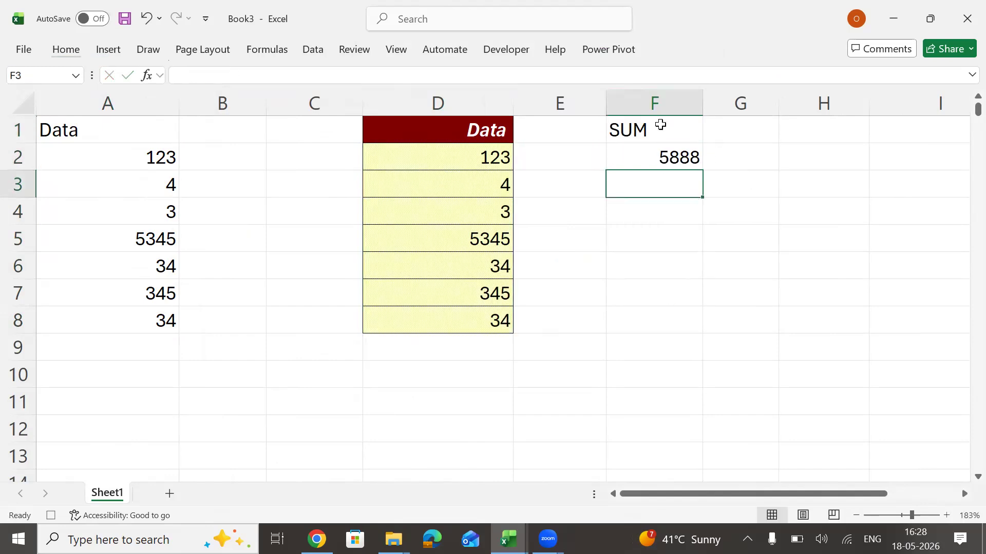
{"action": "key", "text": "Up"}
{"action": "key", "text": "Up"}
{"action": "key", "text": "Left"}
{"action": "key", "text": "Left"}
{"action": "key", "text": "shift+Down"}
{"action": "key", "text": "ctrl+c"}
{"action": "key", "text": "Right"}
{"action": "key", "text": "Right"}
{"action": "key", "text": "shift+Down"}
{"action": "key", "text": "alt"}
{"action": "key", "text": "h"}
{"action": "key", "text": "v"}
{"action": "key", "text": "s"}
{"action": "key", "text": "t"}
{"action": "key", "text": "Return"}
{"action": "left_click", "coordinate": [661, 125]}
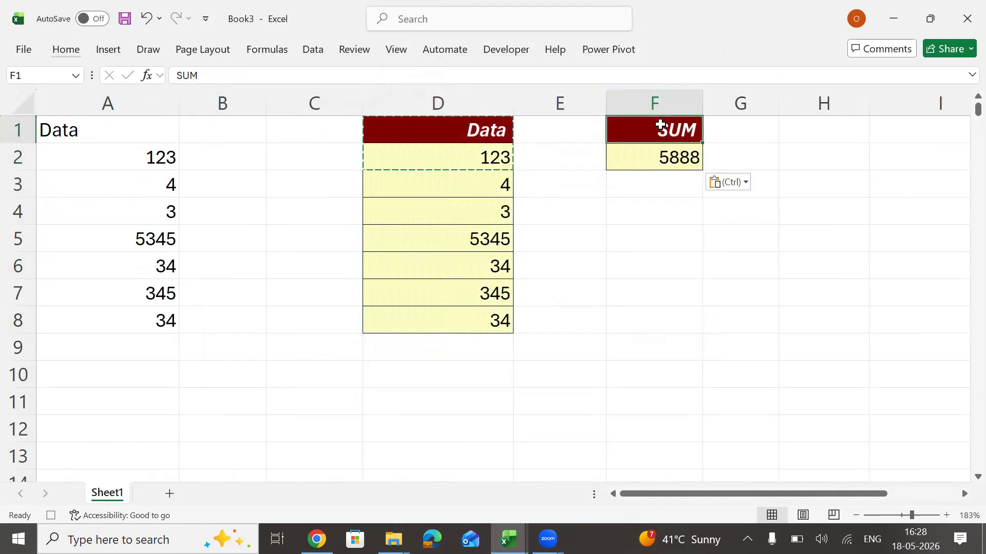
{"action": "key", "text": "Escape"}
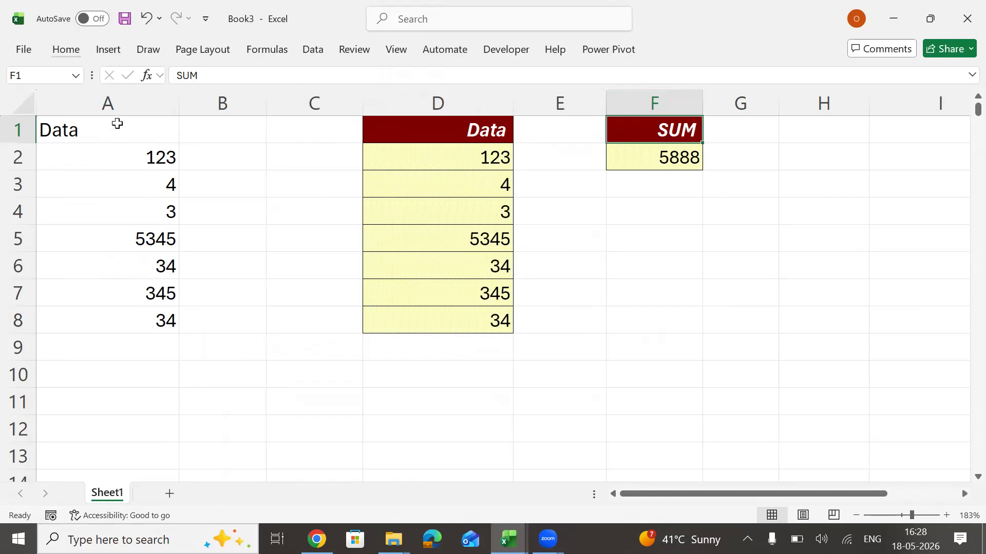
Clear all contents and formatting from columns A through G.
{"action": "left_click", "coordinate": [168, 100]}
{"action": "left_click_drag", "start_coordinate": [168, 100], "coordinate": [740, 101]}
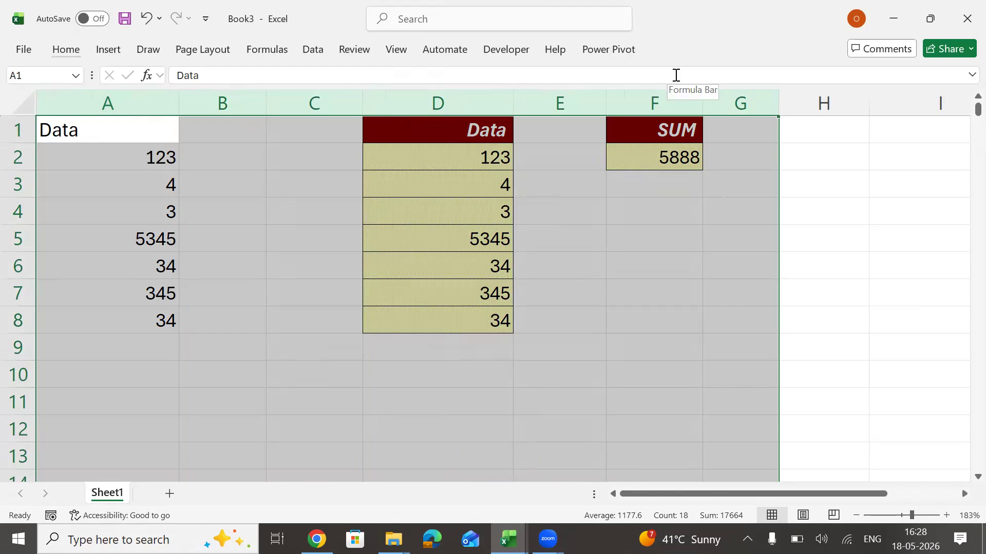
{"action": "key", "text": "h"}
{"action": "key", "text": "e"}
{"action": "key", "text": "a"}
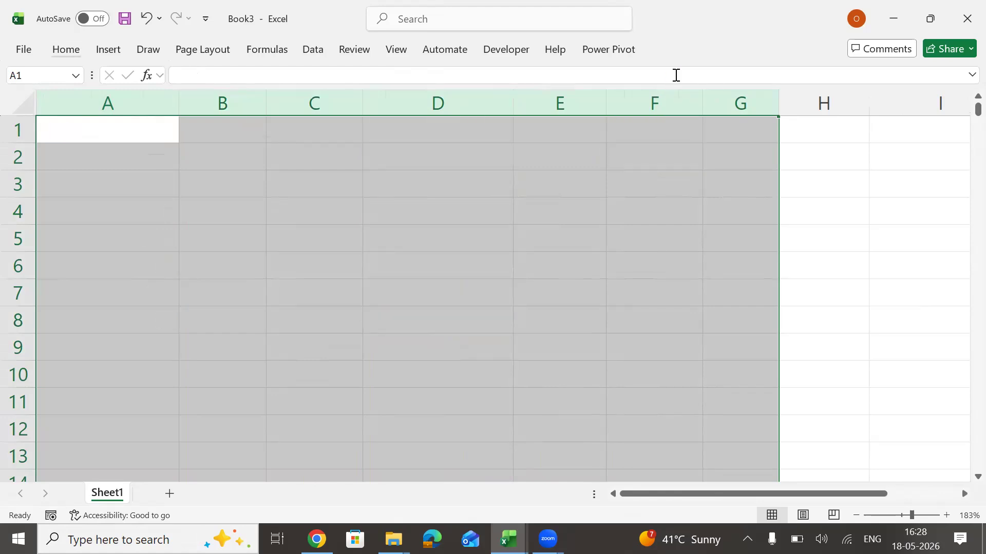
Enter the heading Data in A1 and fifteen numbers from 23 to 534 in A2:A16, then return to A1.
{"action": "key", "text": "ctrl+Home"}
{"action": "type", "text": "Data"}
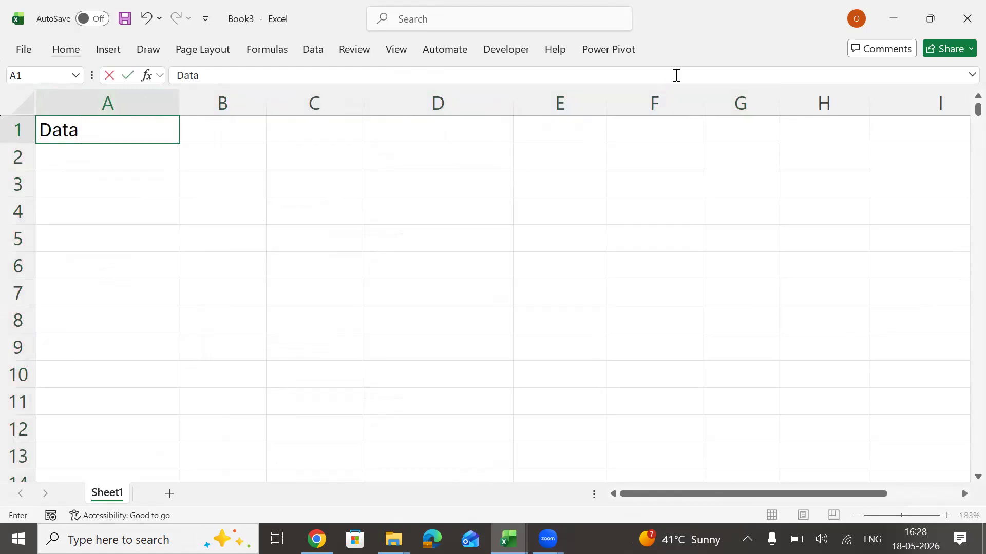
{"action": "key", "text": "Return"}
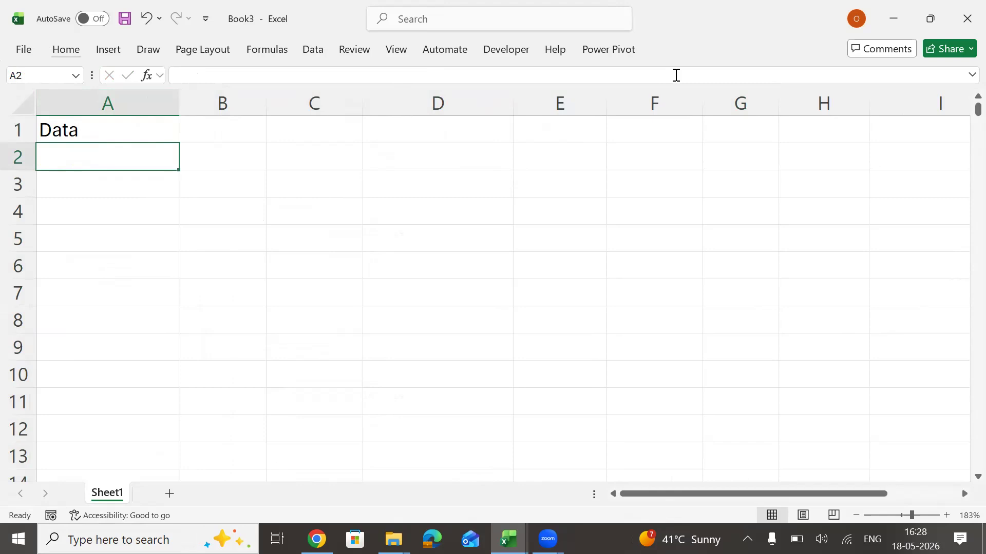
{"action": "type", "text": "23 432 452 5 4356 56 52 453245 45 234 534 324 5234 5234 534"}
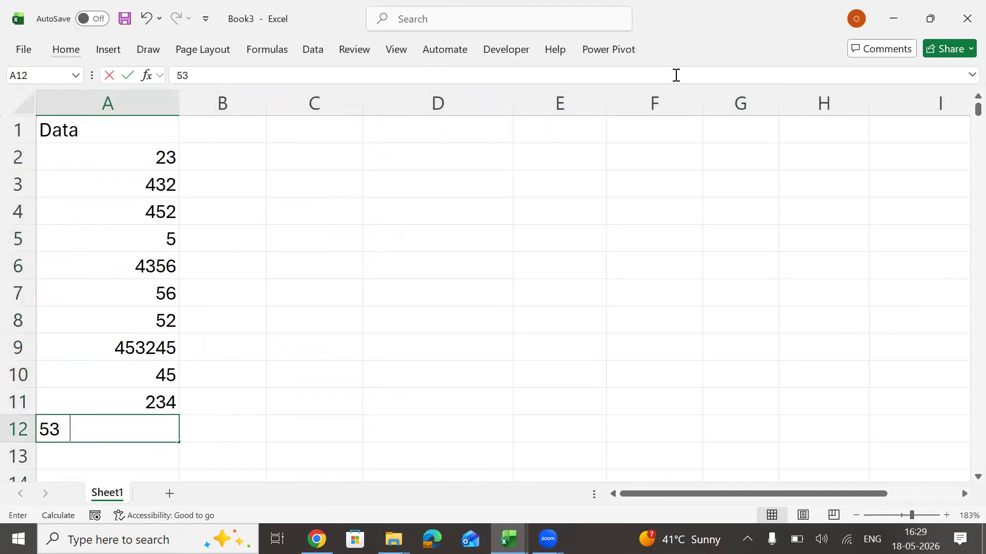
{"action": "key", "text": "ctrl+Up"}
{"action": "key", "text": "ctrl+Up"}
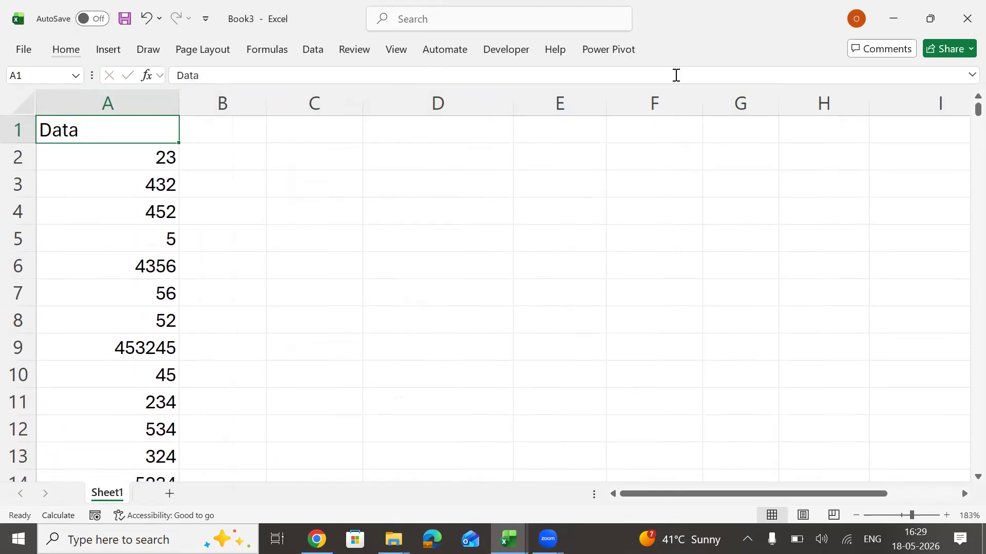
Run the recorded macro on the new data, then delete the output columns D through F.
{"action": "key", "text": "ctrl+q"}
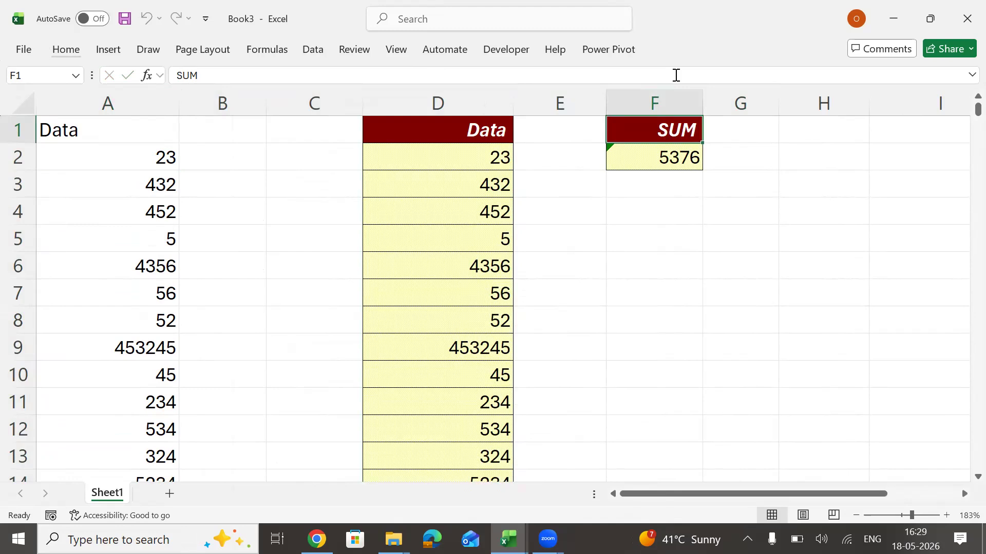
{"action": "left_click_drag", "start_coordinate": [125, 158], "coordinate": [125, 403]}
{"action": "left_click_drag", "start_coordinate": [438, 101], "coordinate": [653, 89]}
{"action": "key", "text": "ctrl+minus"}
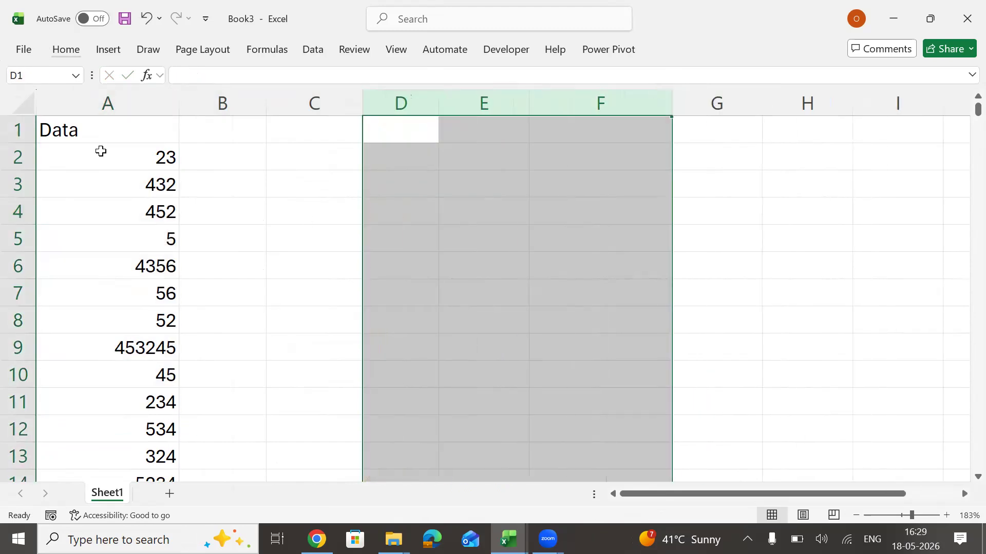
Copy the data in A1:A16 and paste it starting at E1.
{"action": "left_click", "coordinate": [114, 135]}
{"action": "key", "text": "ctrl+shift+Down"}
{"action": "key", "text": "ctrl+c"}
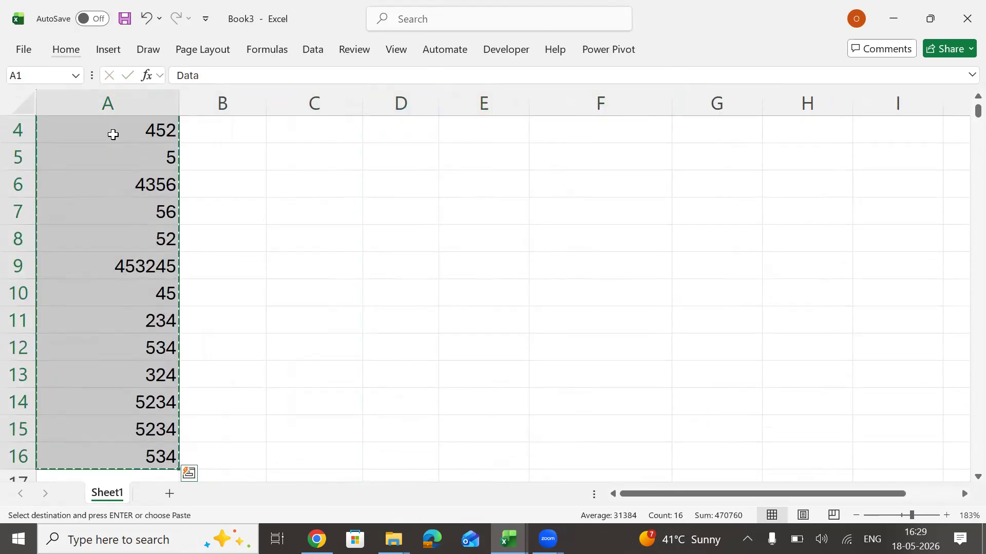
{"action": "scroll", "coordinate": [112, 134], "scroll_direction": "up", "scroll_amount": 1}
{"action": "key", "text": "Right"}
{"action": "key", "text": "Right"}
{"action": "key", "text": "Right"}
{"action": "key", "text": "Right"}
{"action": "key", "text": "ctrl+v"}
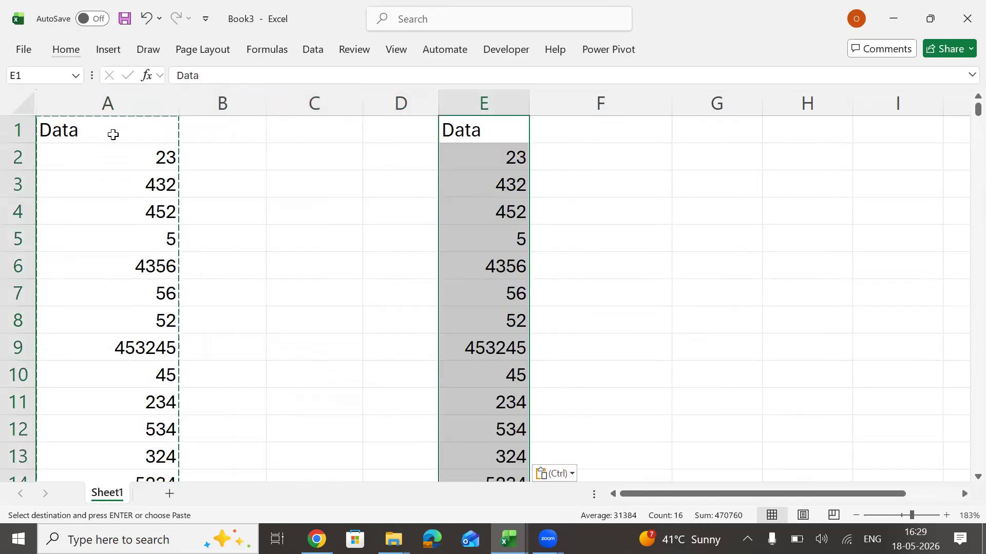
Delete the pasted data from column E and return to cell A1.
{"action": "key", "text": "Escape"}
{"action": "key", "text": "Left"}
{"action": "key", "text": "Right"}
{"action": "key", "text": "ctrl+shift+Down"}
{"action": "key", "text": "BackSpace"}
{"action": "key", "text": "Escape"}
{"action": "key", "text": "Delete"}
{"action": "key", "text": "Left"}
{"action": "key", "text": "Left"}
{"action": "key", "text": "Left"}
{"action": "key", "text": "Left"}
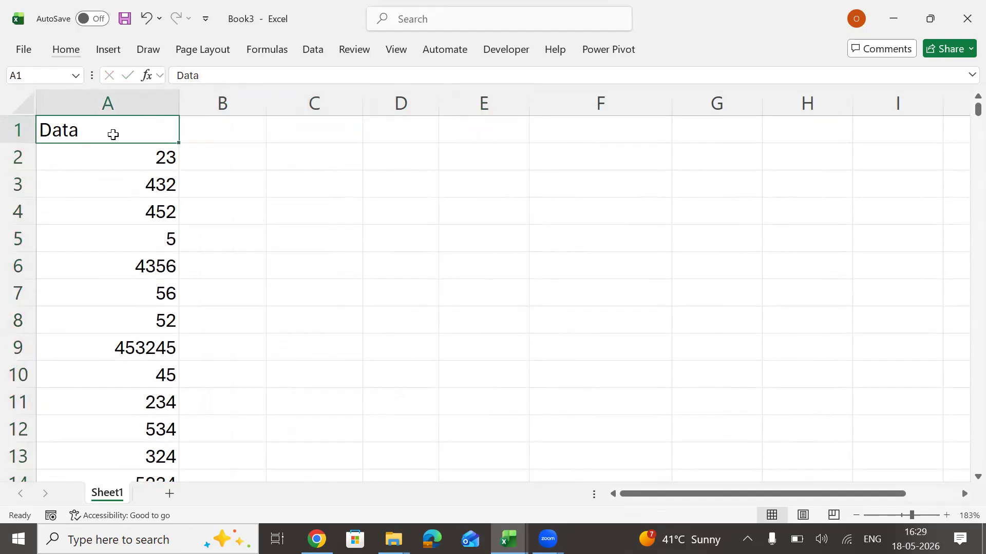
Step into Macro2 from the list of available macros to open its code in the Visual Basic editor.
{"action": "left_click", "coordinate": [504, 49]}
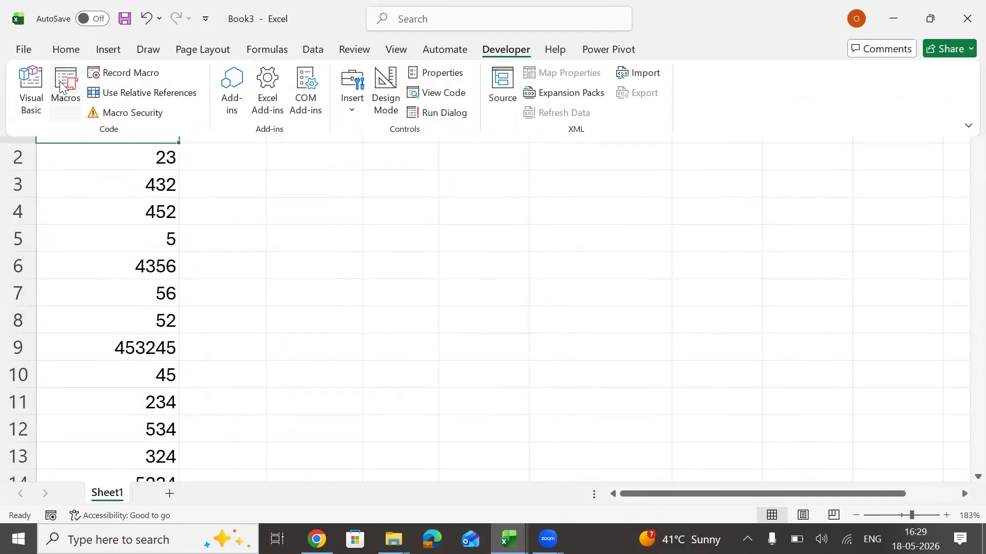
{"action": "left_click", "coordinate": [60, 83]}
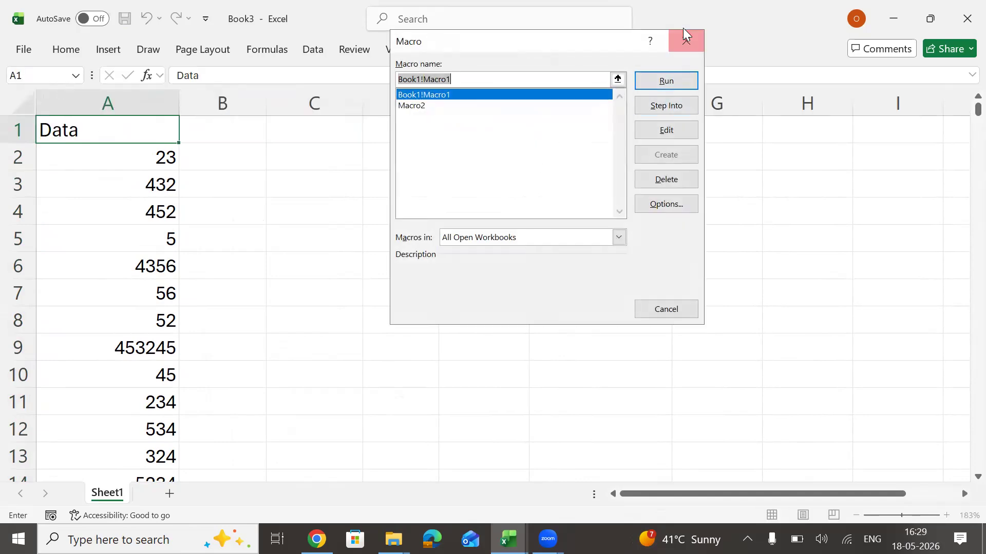
{"action": "left_click", "coordinate": [681, 50]}
{"action": "left_click", "coordinate": [505, 52]}
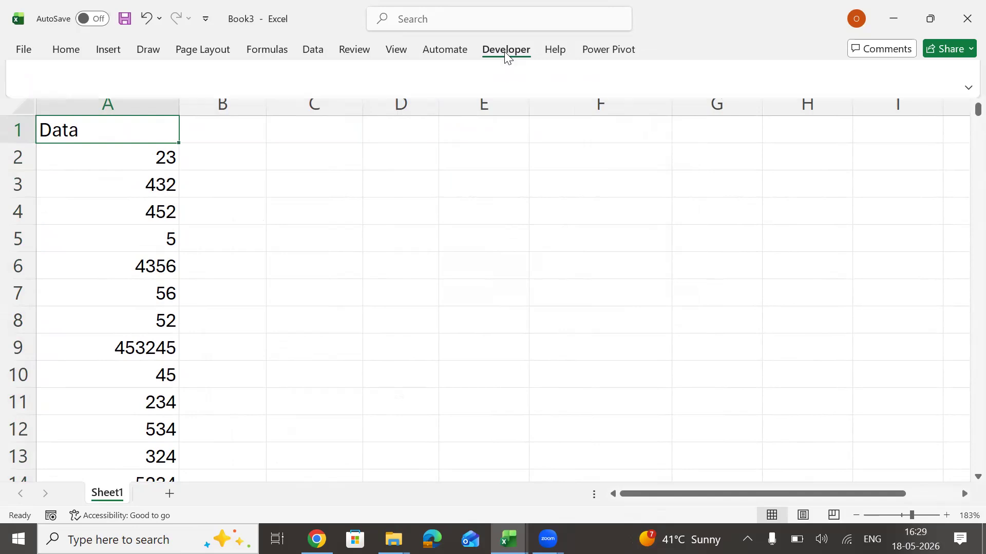
{"action": "left_click", "coordinate": [66, 86]}
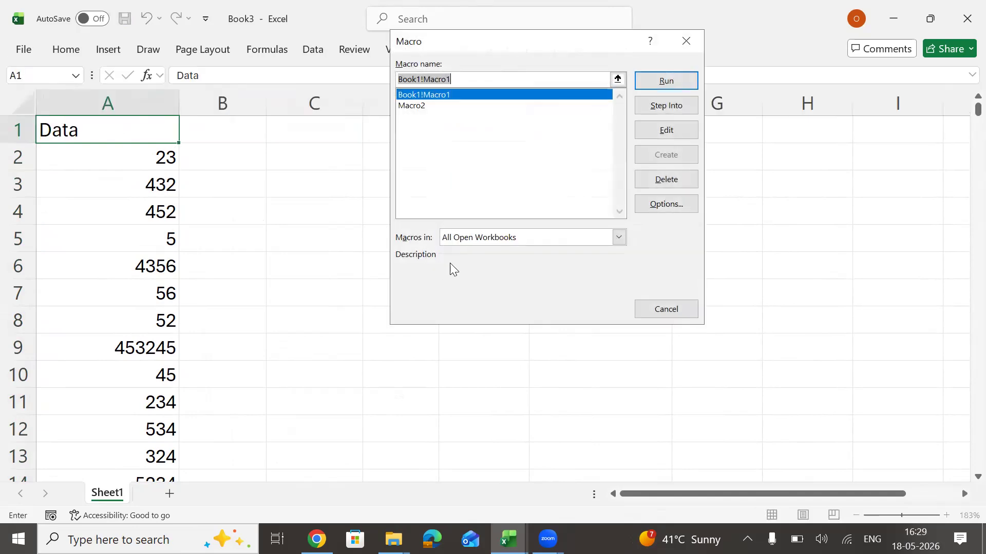
{"action": "left_click", "coordinate": [421, 106]}
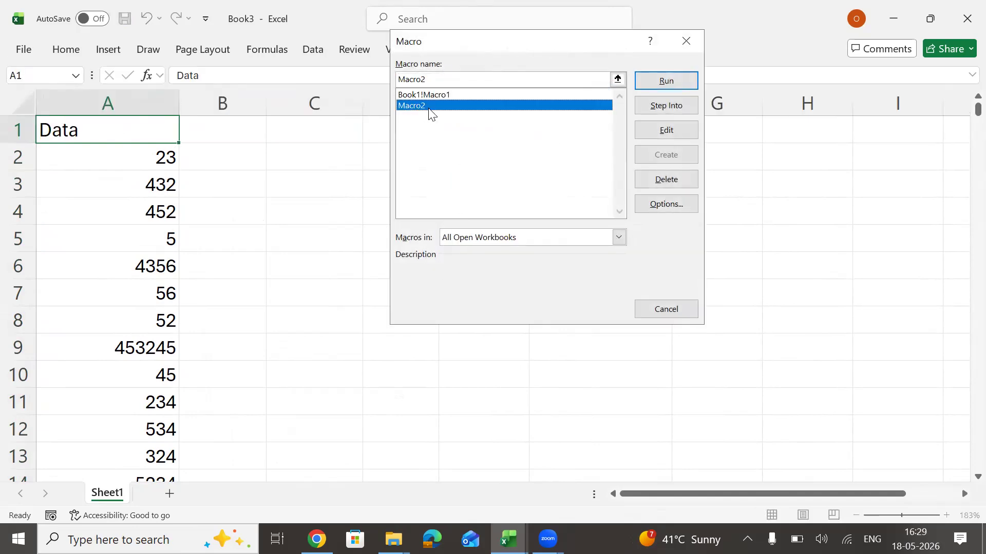
{"action": "left_click", "coordinate": [670, 109]}
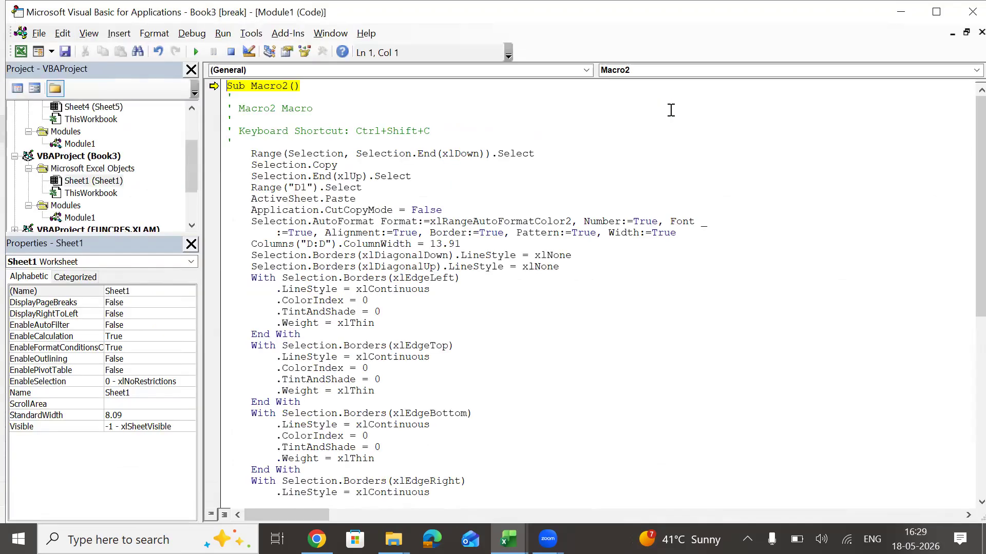
Examine Macro2's shortcut comment and xlDown selection line, and reproduce that selection from A1 down in Book3.
{"action": "left_click_drag", "start_coordinate": [239, 132], "coordinate": [454, 124]}
{"action": "left_click", "coordinate": [453, 126]}
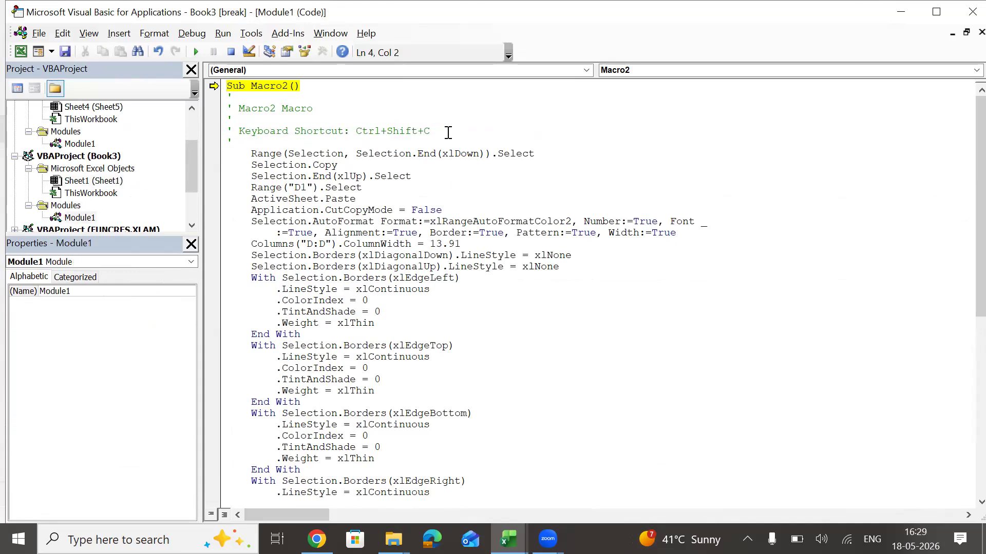
{"action": "left_click_drag", "start_coordinate": [251, 154], "coordinate": [547, 155]}
{"action": "key", "text": "alt+Tab"}
{"action": "key", "text": "ctrl+shift+Down"}
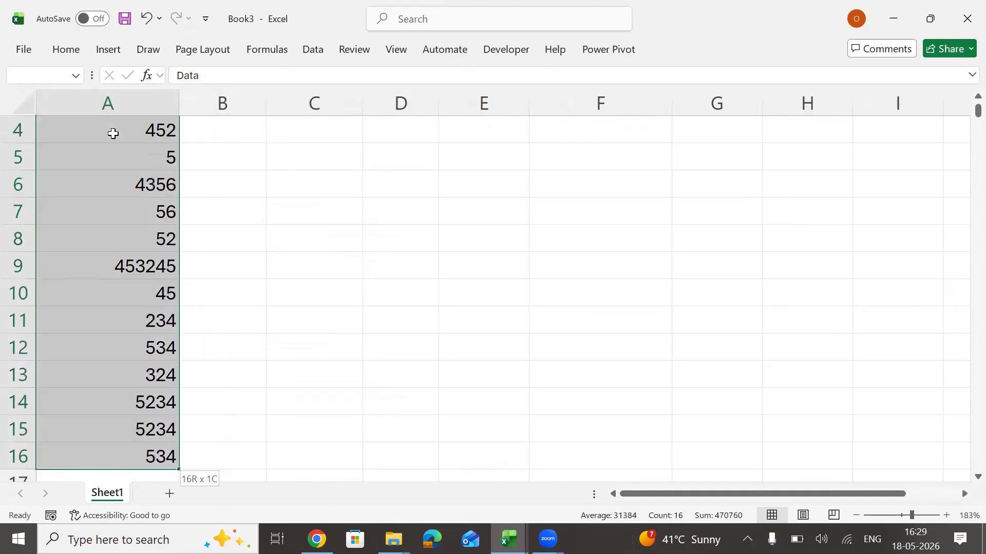
{"action": "key", "text": "alt+Tab"}
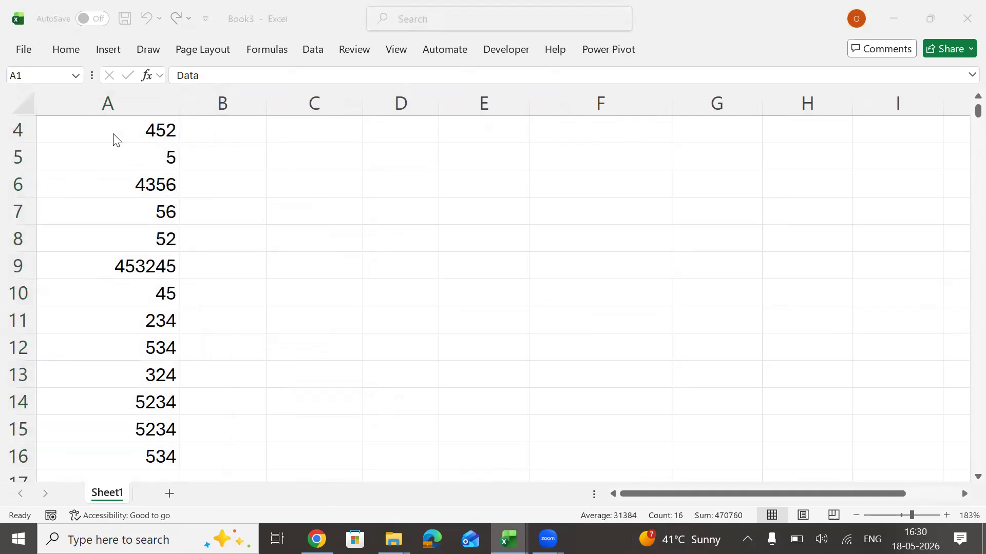
Examine the Selection.Copy and Selection.End(xlUp).Select lines, and compare them with the copied Data column and cell A1 in Book3.
{"action": "left_click_drag", "start_coordinate": [251, 169], "coordinate": [351, 162]}
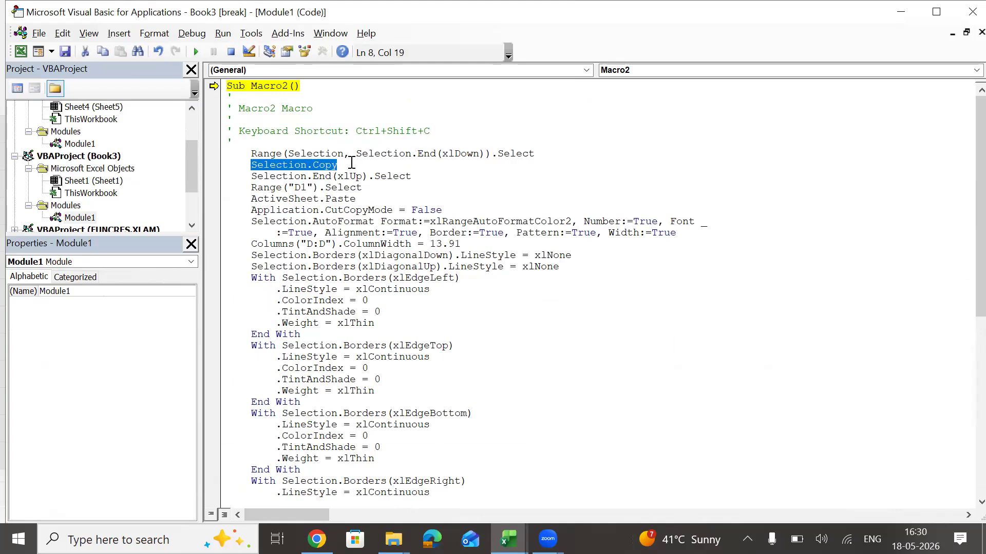
{"action": "left_click_drag", "start_coordinate": [250, 175], "coordinate": [440, 180]}
{"action": "key", "text": "alt+Tab"}
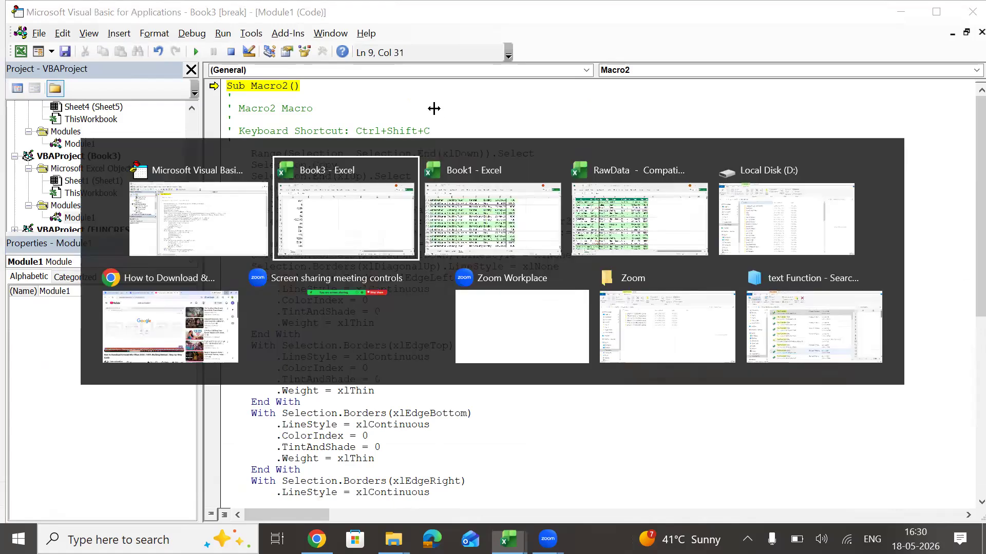
{"action": "left_click", "coordinate": [93, 125]}
{"action": "key", "text": "alt+Tab"}
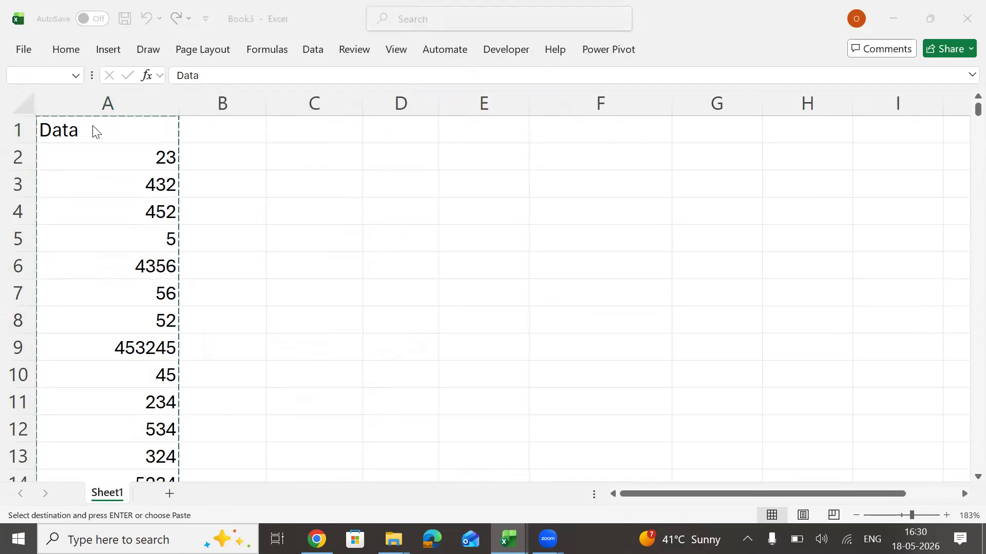
Examine the Range("D1").Select line and reproduce it by selecting cell D1 in Book3.
{"action": "left_click", "coordinate": [260, 187]}
{"action": "left_click_drag", "start_coordinate": [259, 187], "coordinate": [362, 188]}
{"action": "left_click", "coordinate": [362, 188]}
{"action": "key", "text": "alt+Tab"}
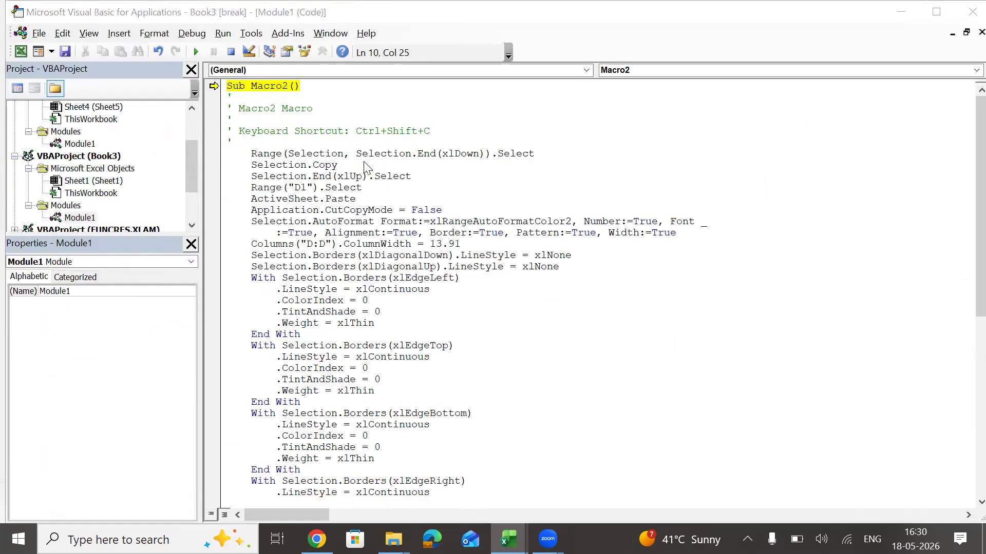
{"action": "key", "text": "Right"}
{"action": "key", "text": "Right"}
{"action": "key", "text": "Right"}
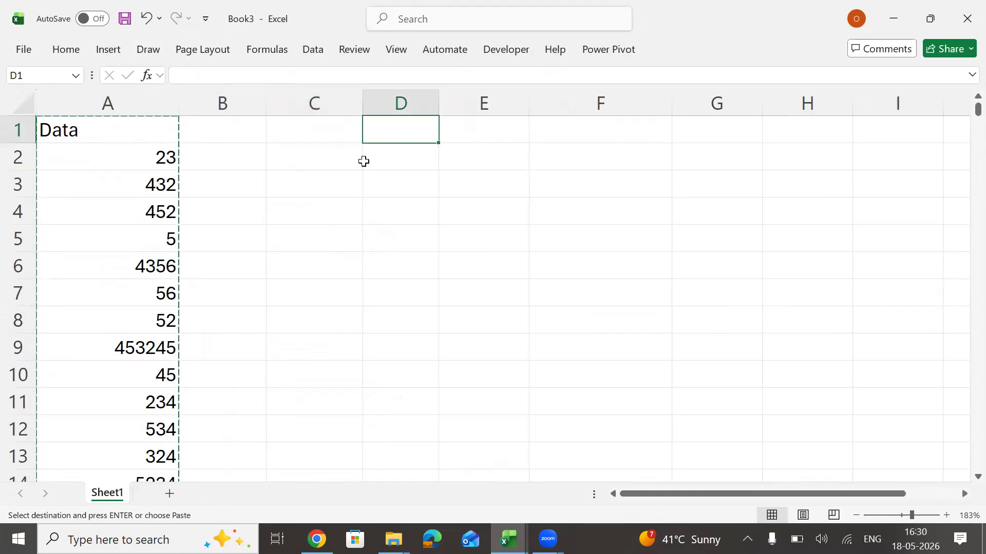
{"action": "key", "text": "alt+Tab"}
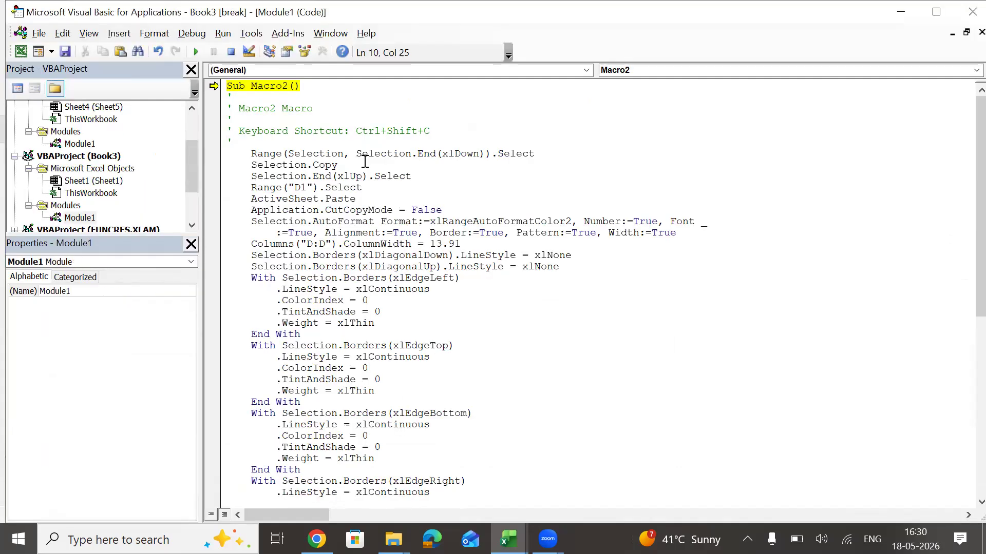
Highlight the ActiveSheet.Paste line in Macro2's code to examine it.
{"action": "key", "text": "ctrl+shift+Left"}
{"action": "key", "text": "ctrl+shift+Left"}
{"action": "key", "text": "ctrl+shift+Left"}
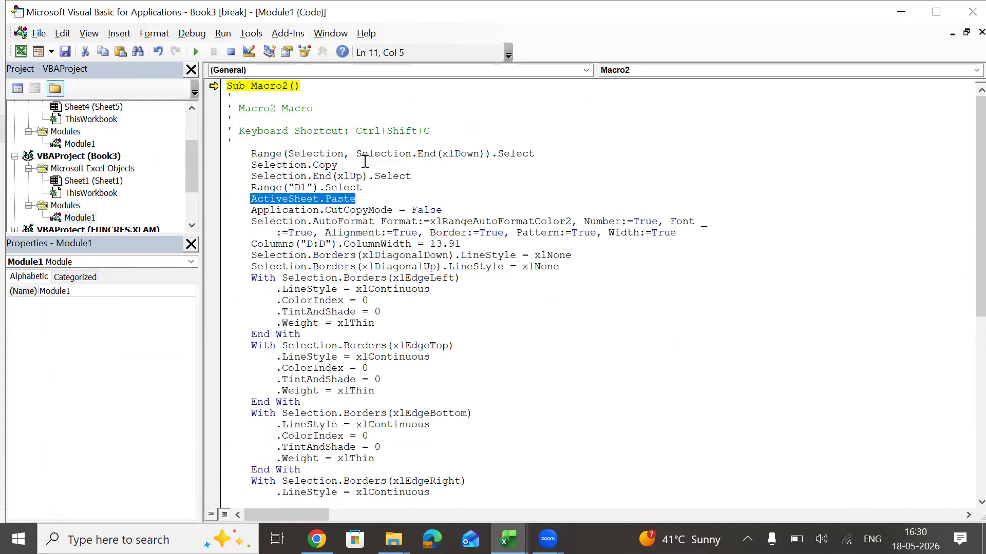
{"action": "key", "text": "alt"}
{"action": "key", "text": "Right"}
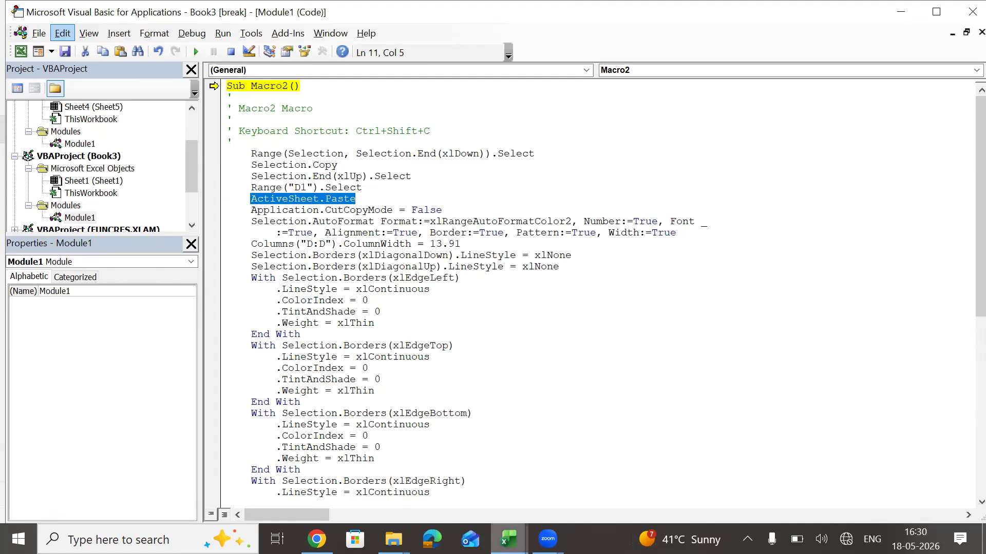
{"action": "mouse_move", "coordinate": [548, 540]}
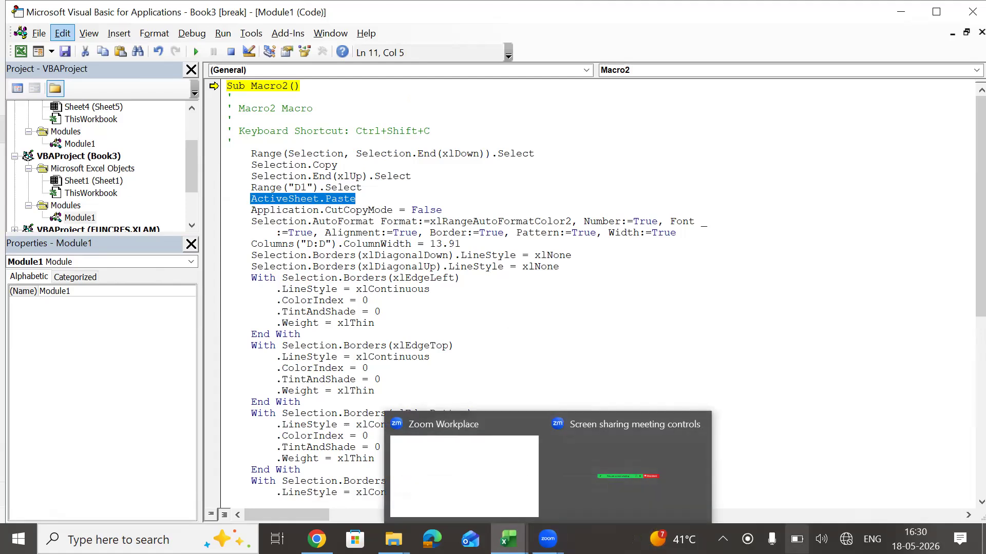
{"action": "left_click", "coordinate": [846, 540]}
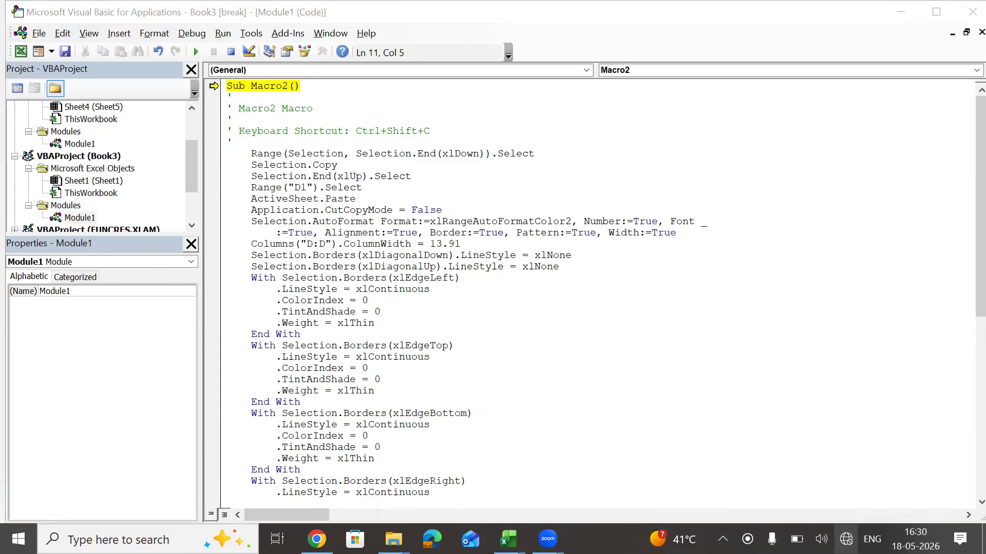